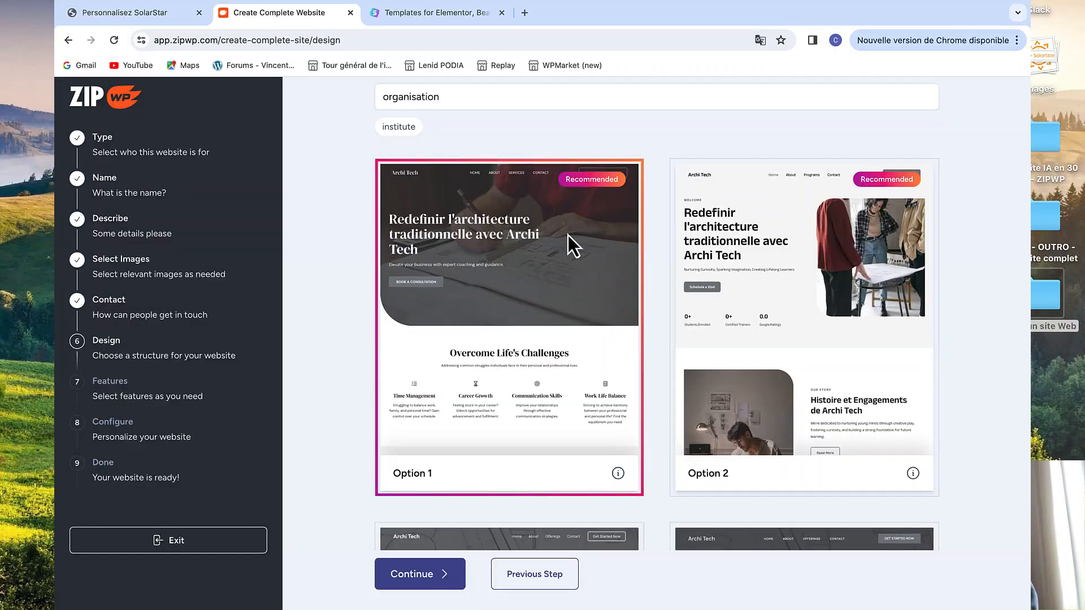
Choose the Option 2 design card and scroll through the websitedemos.net template gallery
left_click(761, 267)
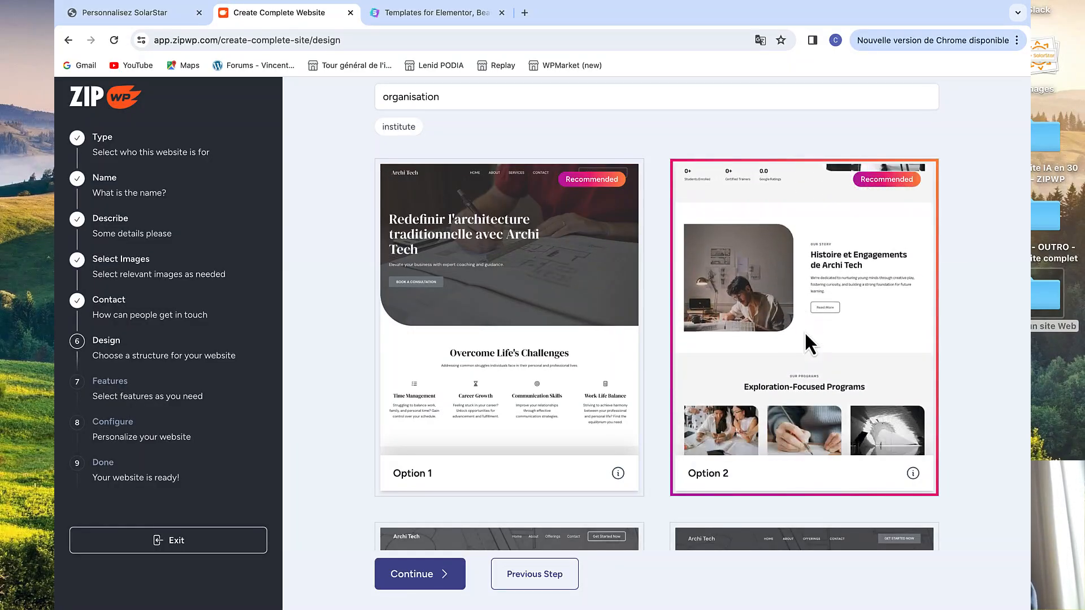
scroll(804, 331, "down", 2)
scroll(805, 338, "down", 8)
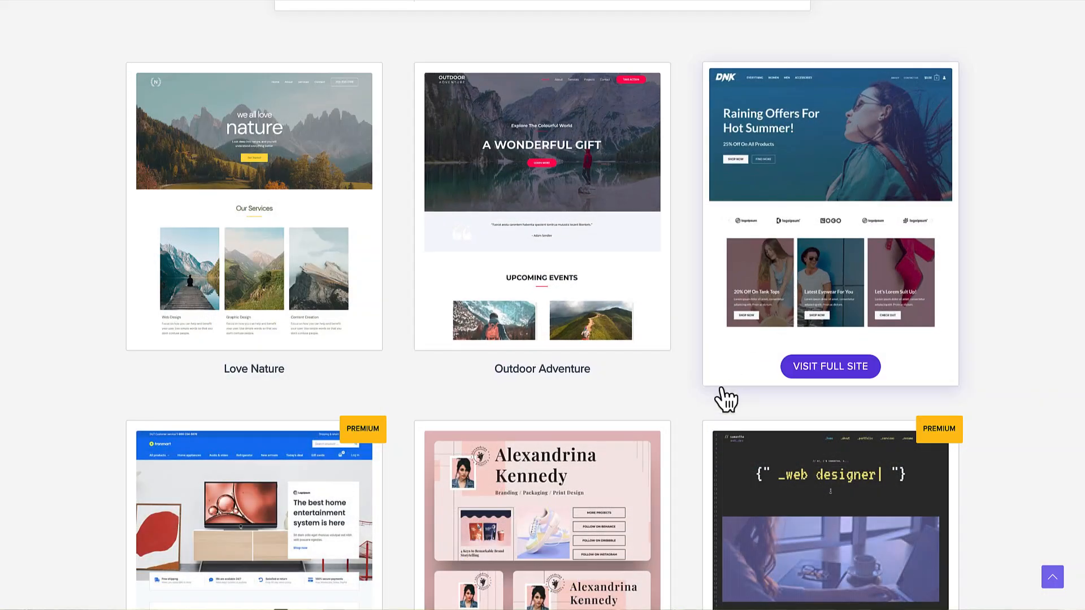
scroll(725, 398, "down", 3)
scroll(537, 387, "down", 5)
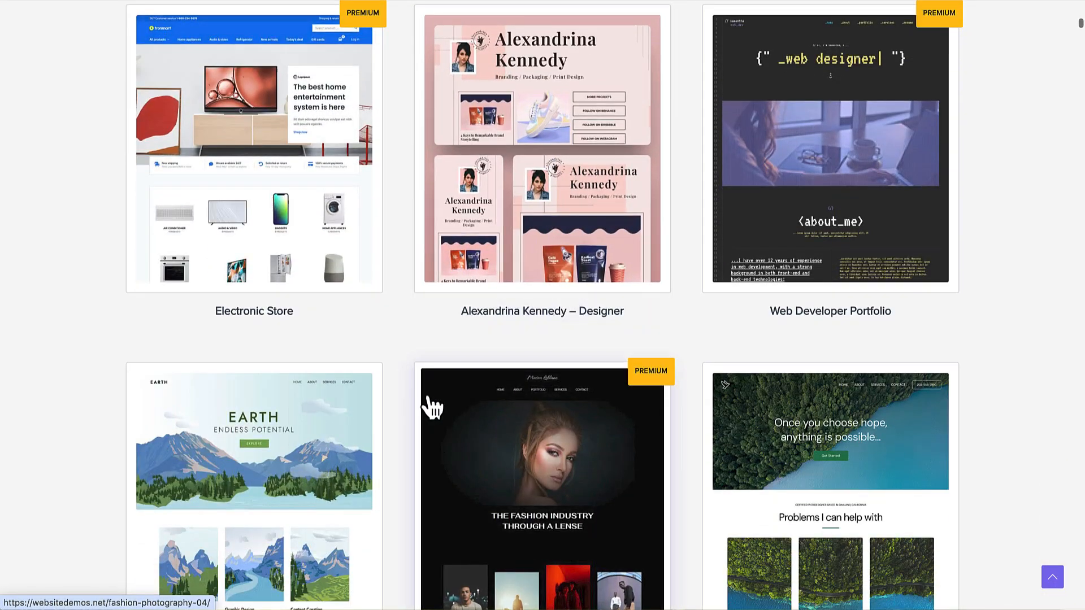
scroll(513, 412, "down", 2)
scroll(579, 439, "down", 12)
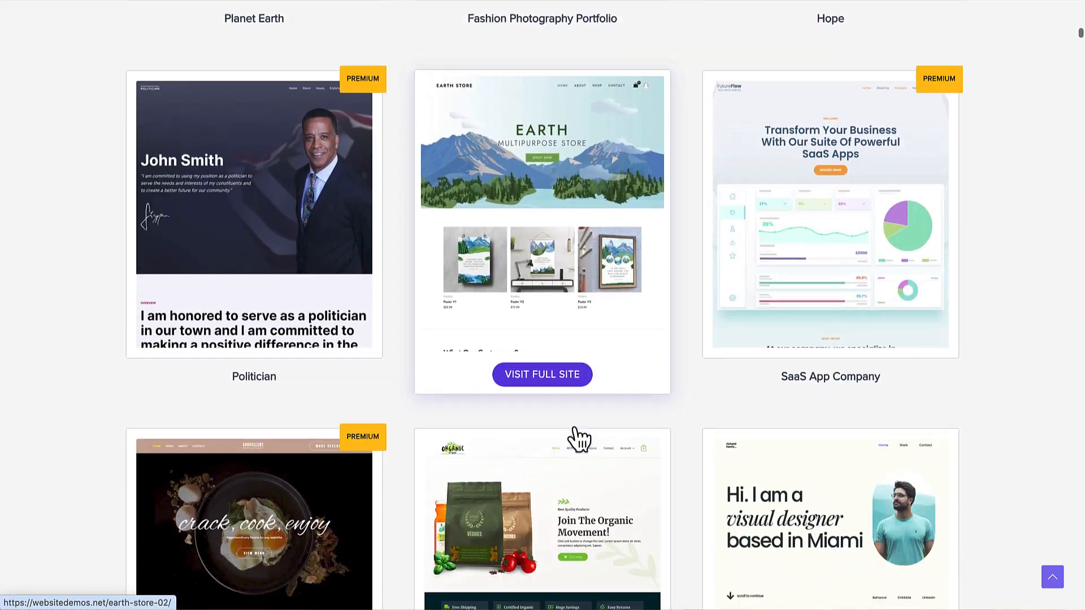
scroll(579, 439, "down", 9)
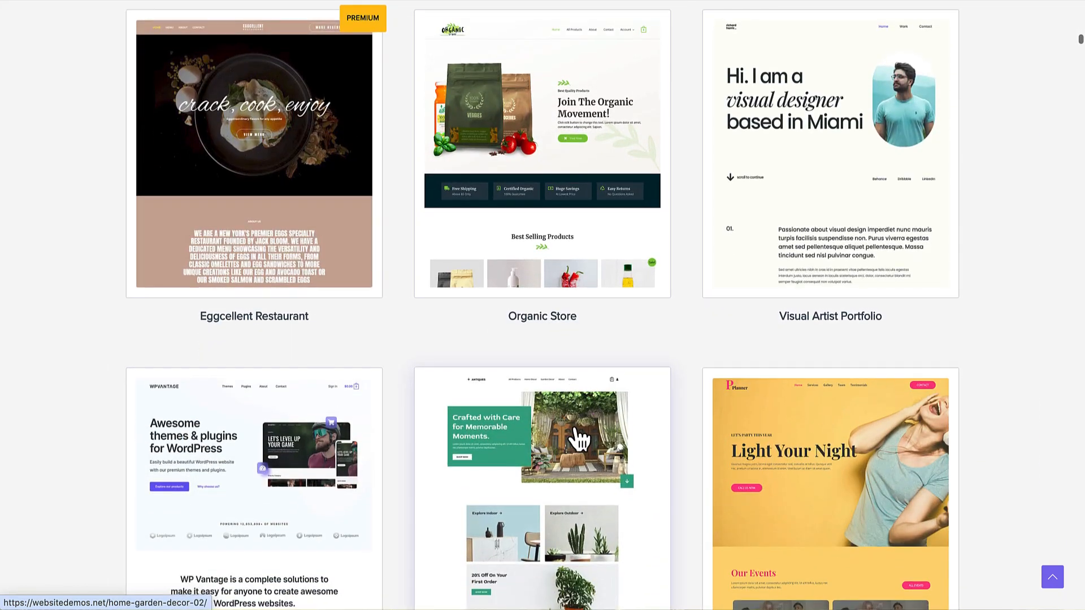
scroll(531, 342, "down", 9)
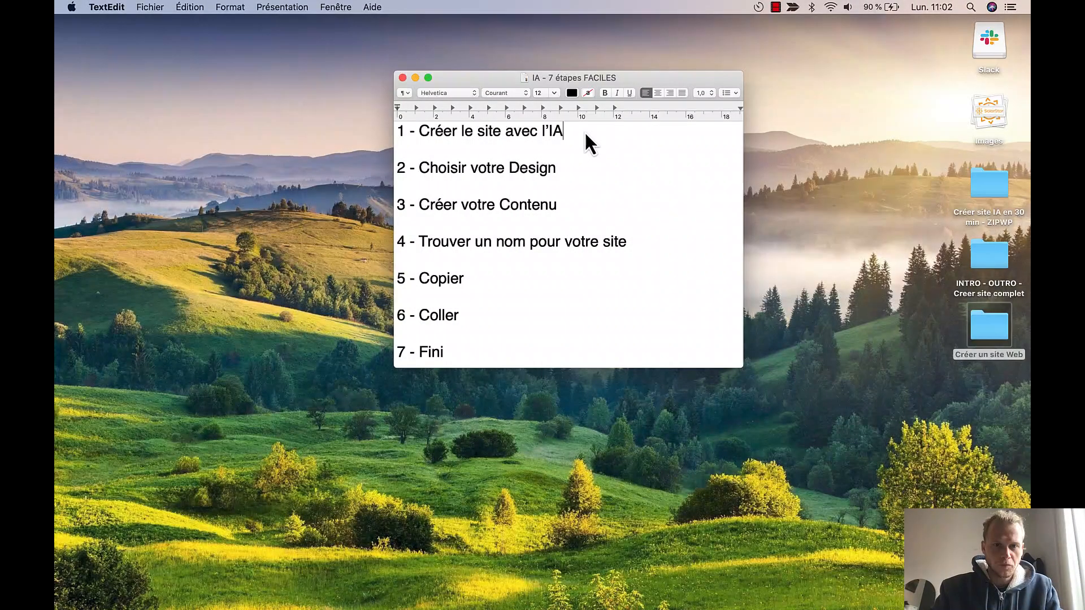
Highlight step 1 in the TextEdit outline, then switch to the full-screen Chrome showing zipwp.com
left_click_drag(585, 131, 374, 131)
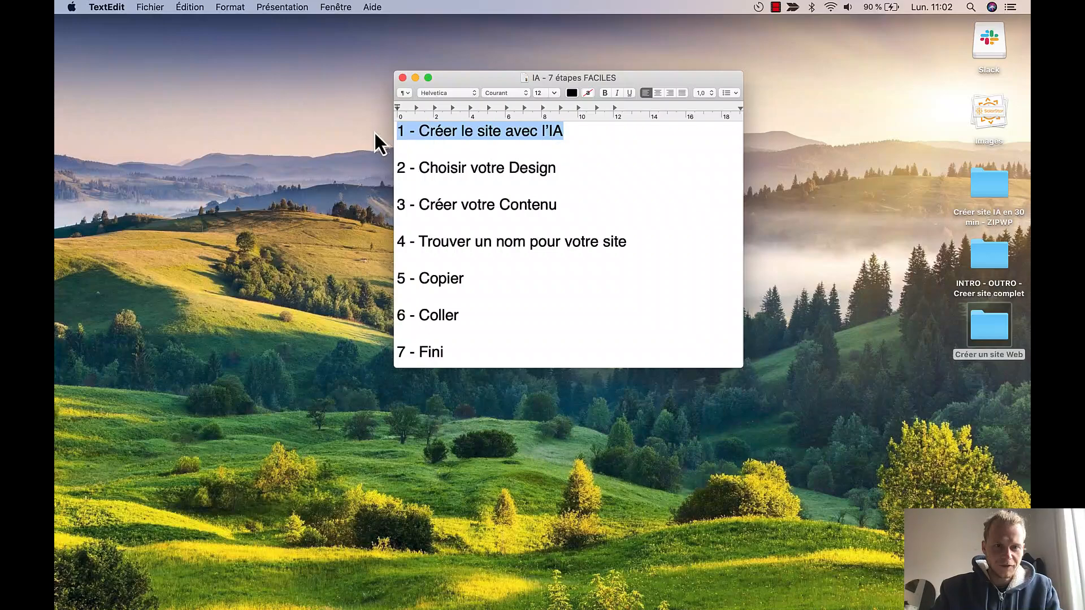
left_click(795, 199)
key("ctrl+Right")
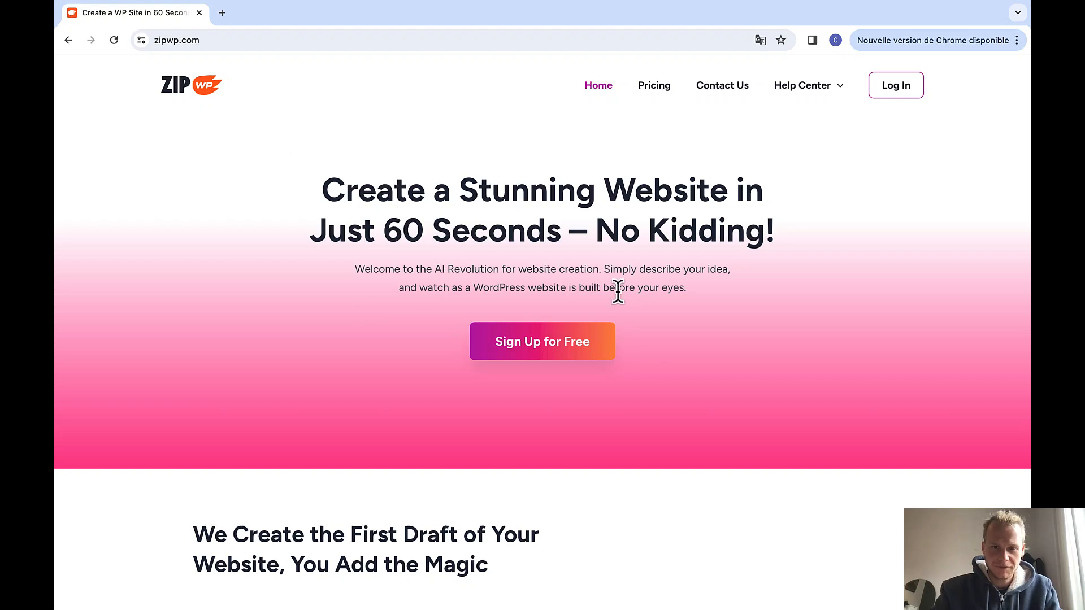
Sign up for a free ZipWP account with Google, picking and authorising the Google account
left_click(539, 347)
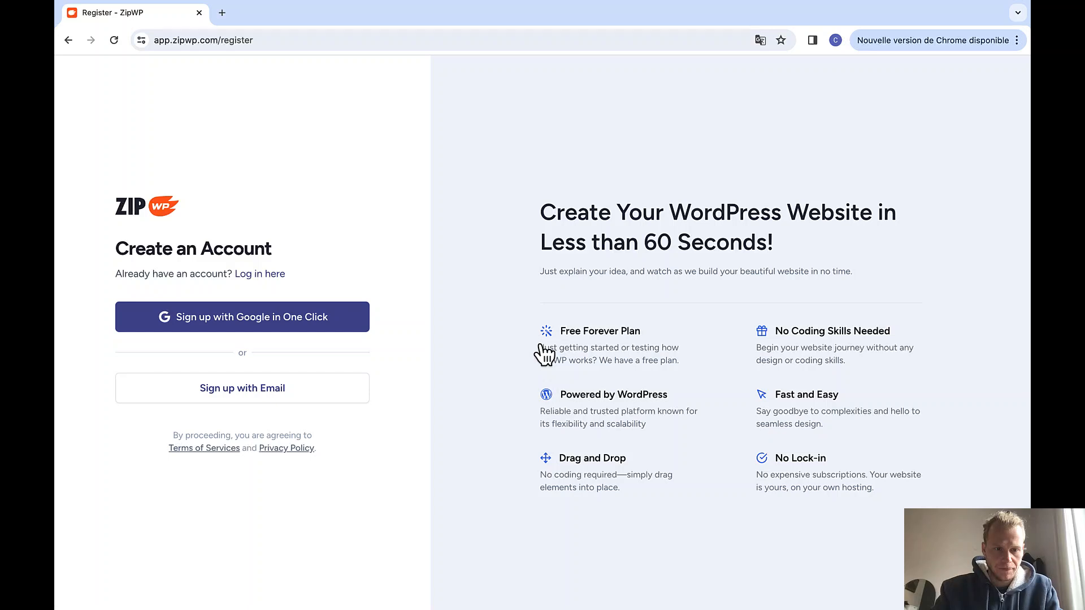
left_click(284, 321)
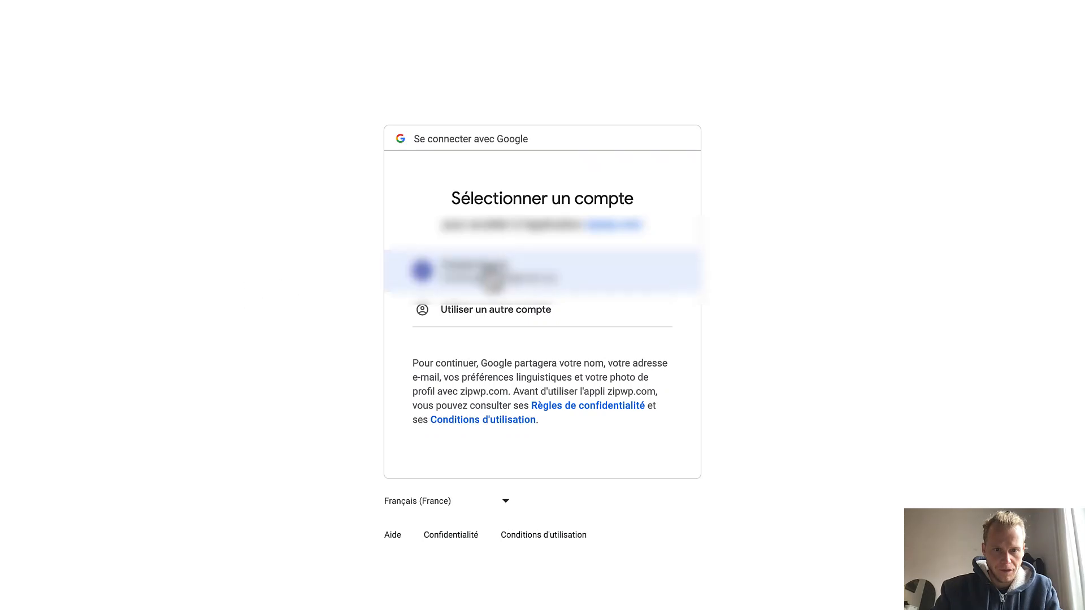
left_click(500, 274)
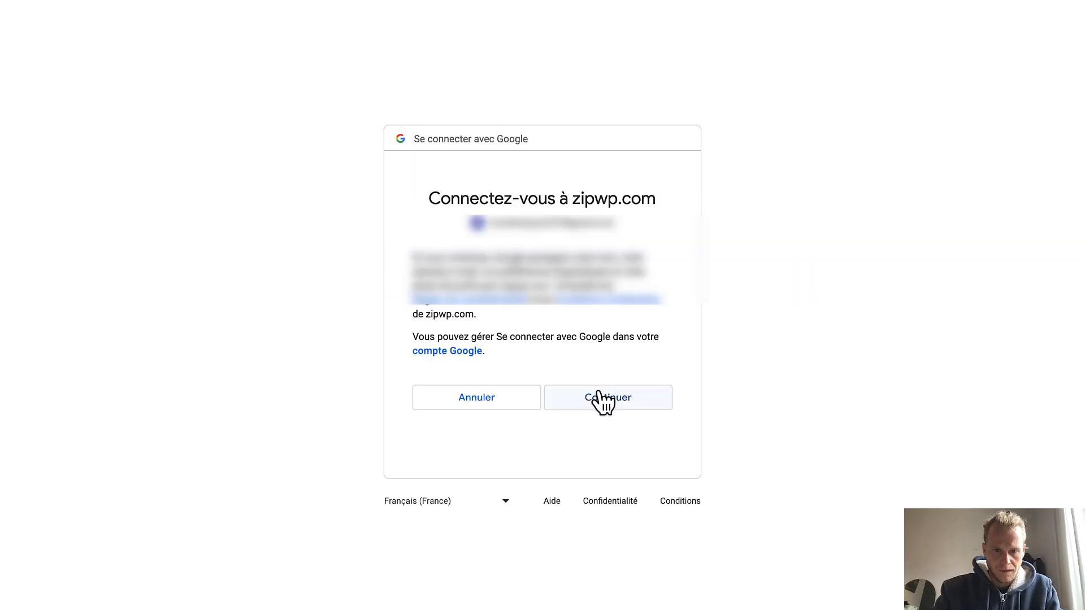
left_click(596, 397)
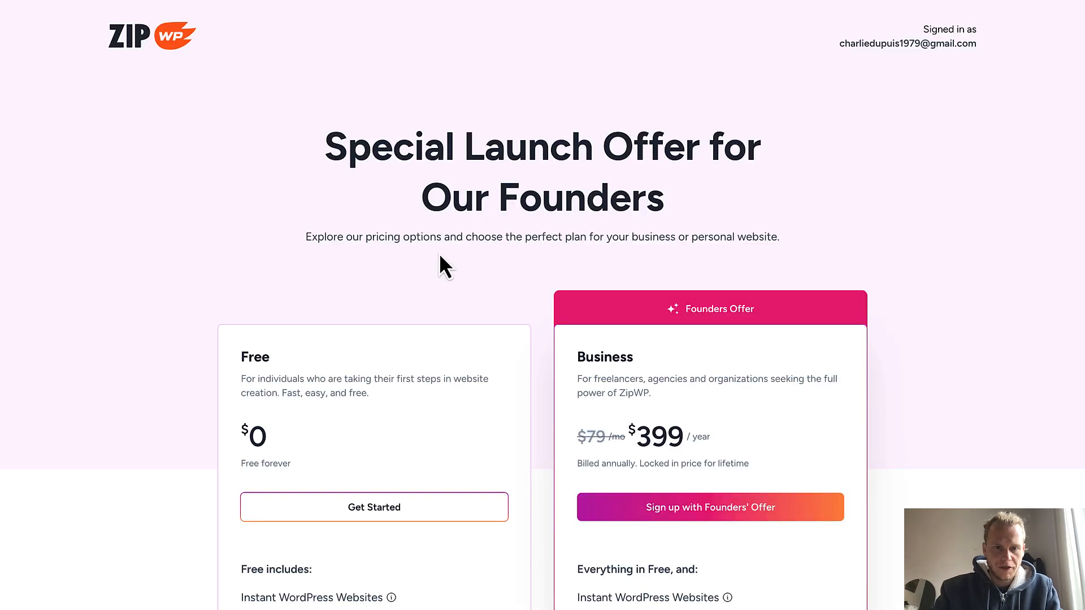
Start on the Free plan, open then close the Complete Website wizard, and open the profile menu
scroll(440, 257, "down", 4)
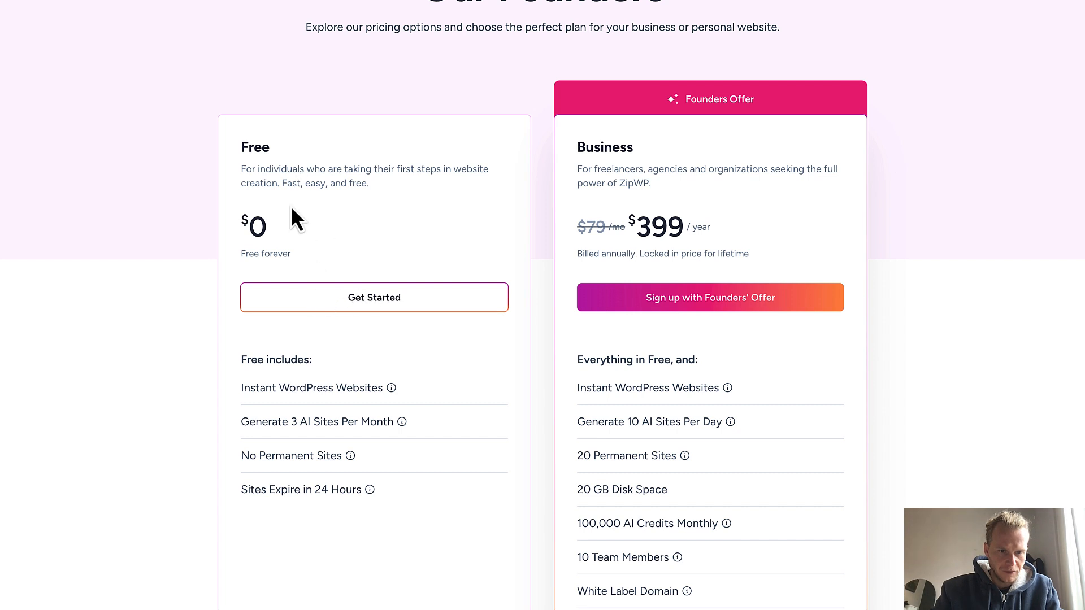
left_click(390, 309)
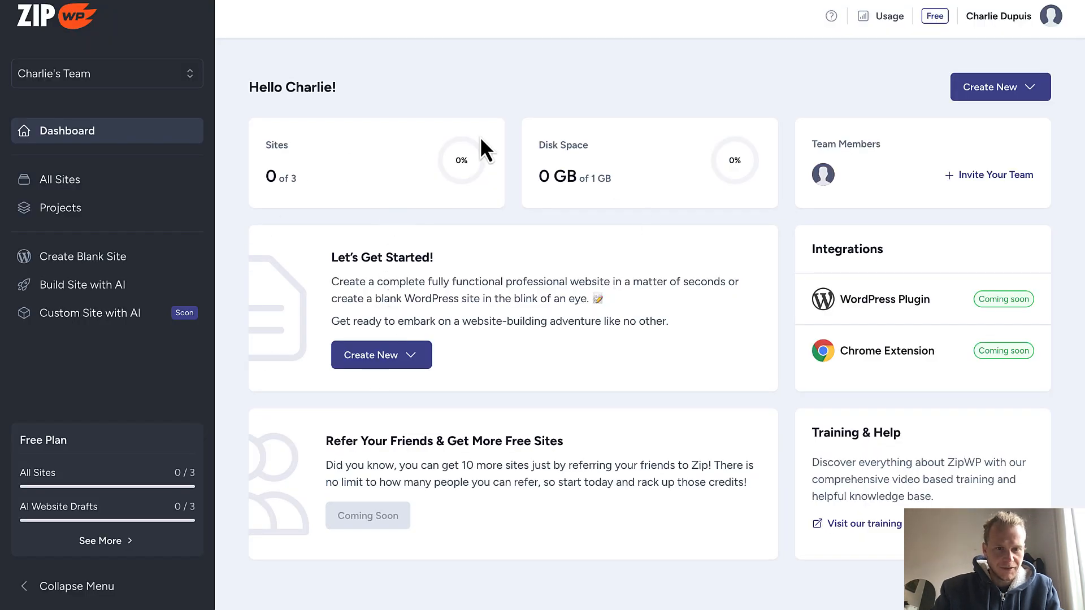
left_click(1030, 89)
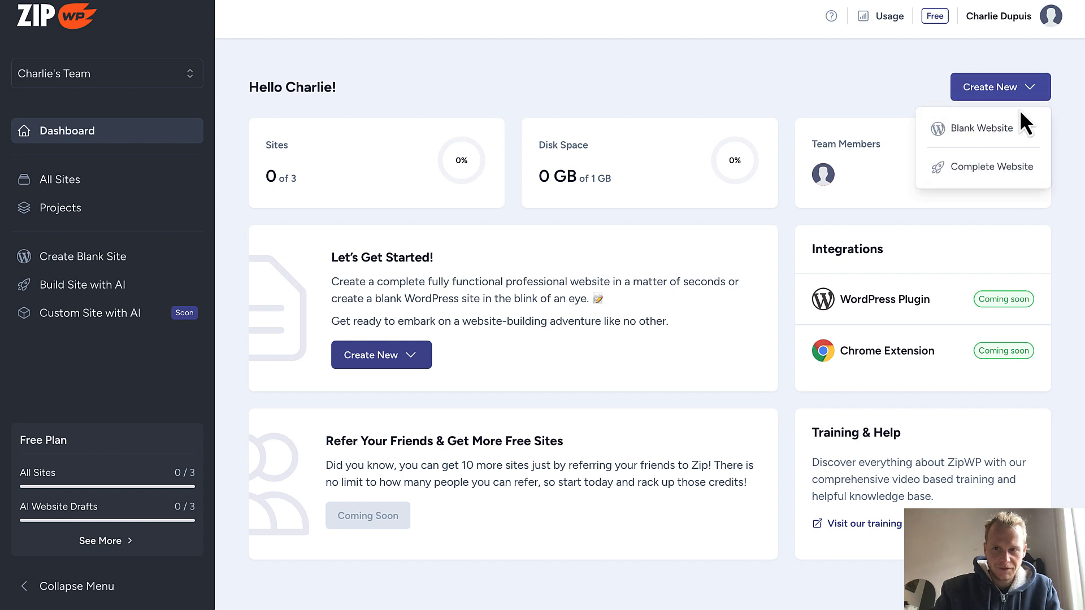
left_click(993, 168)
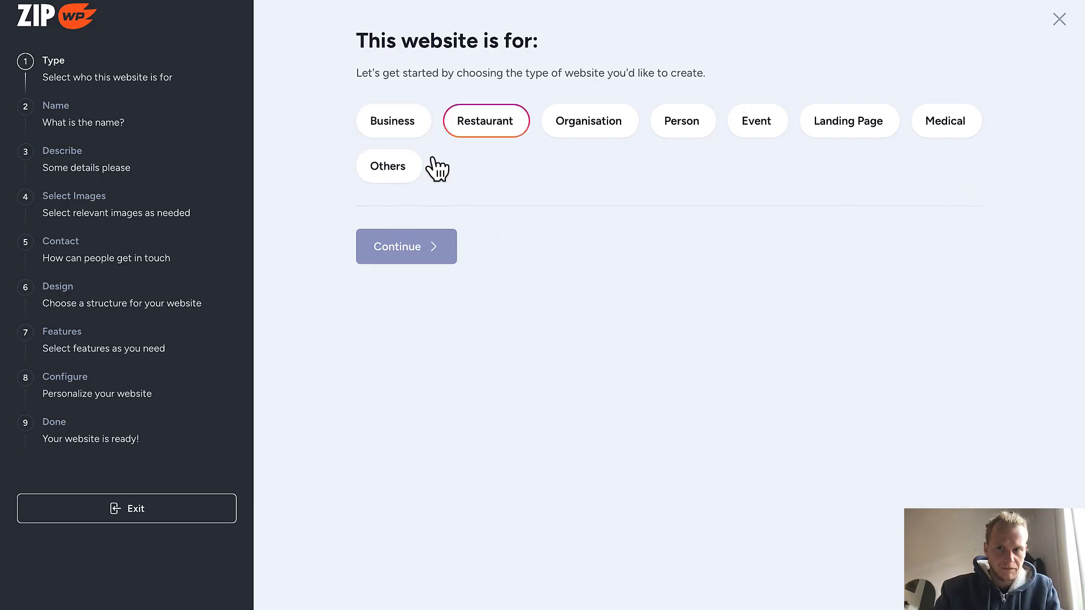
left_click(1057, 22)
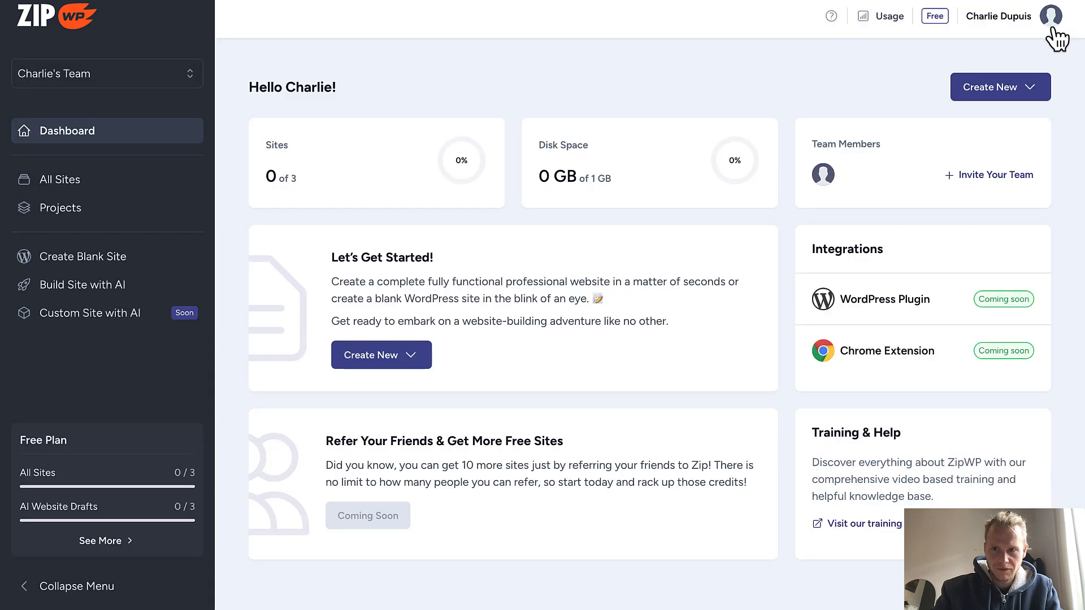
left_click(1050, 16)
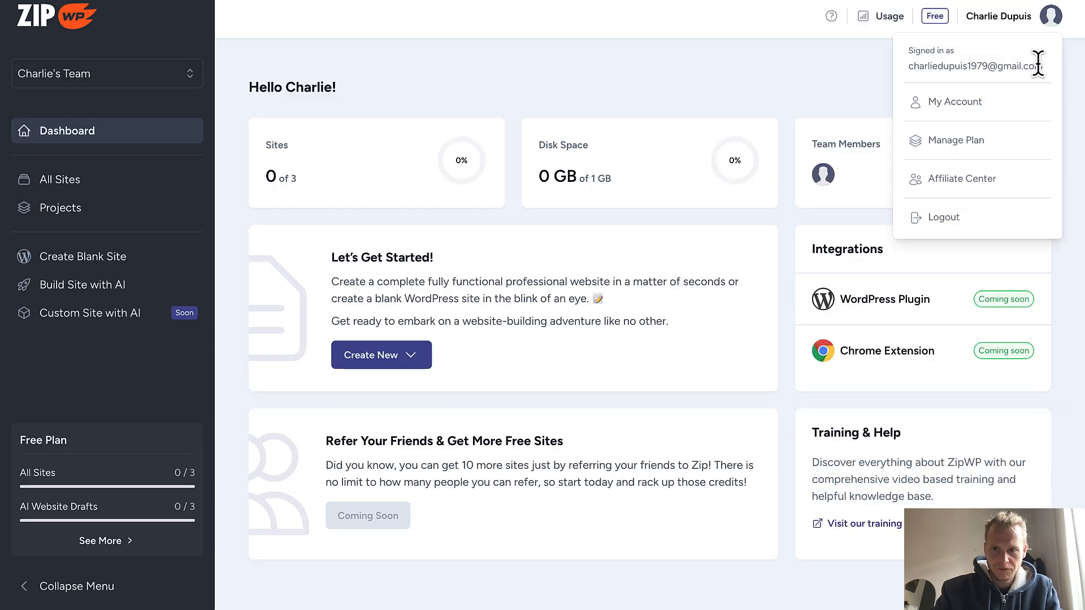
Set the profile's site language preference to FR | French (France), save, and return to the dashboard
left_click(975, 104)
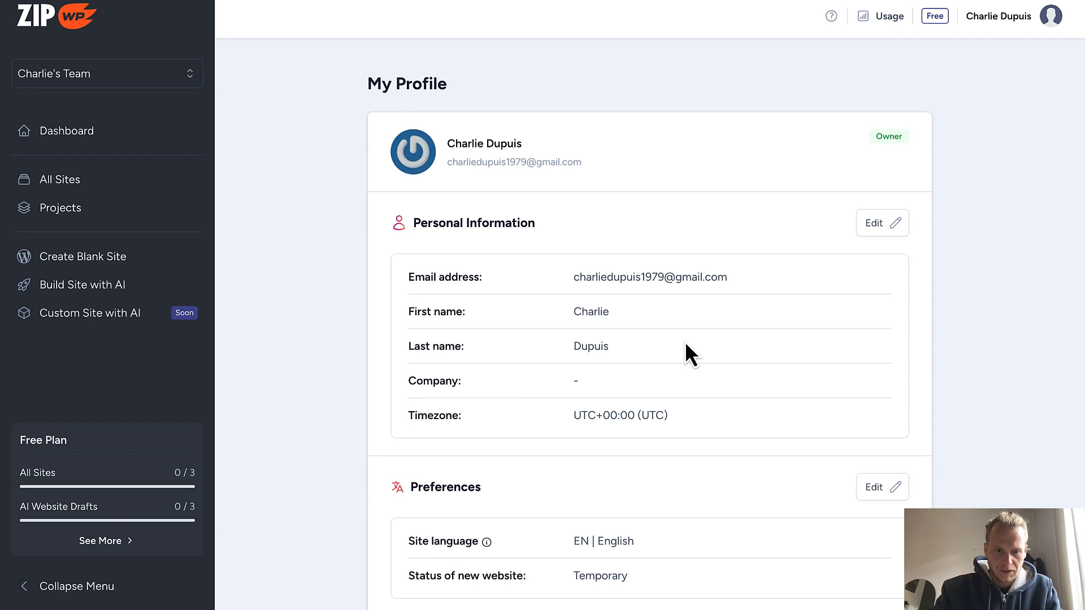
scroll(687, 347, "down", 3)
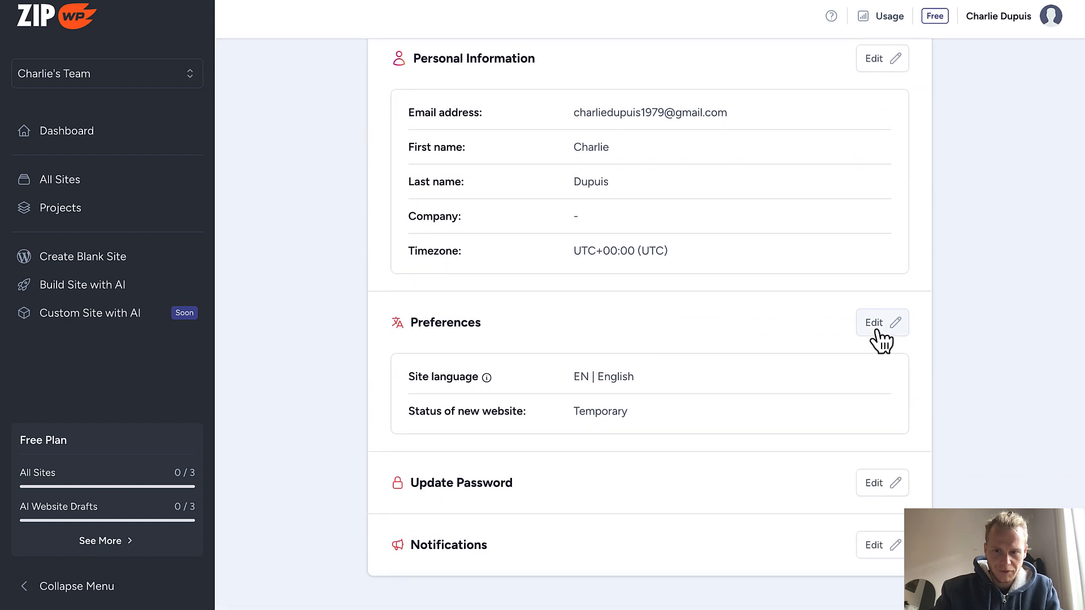
left_click(878, 333)
left_click(640, 193)
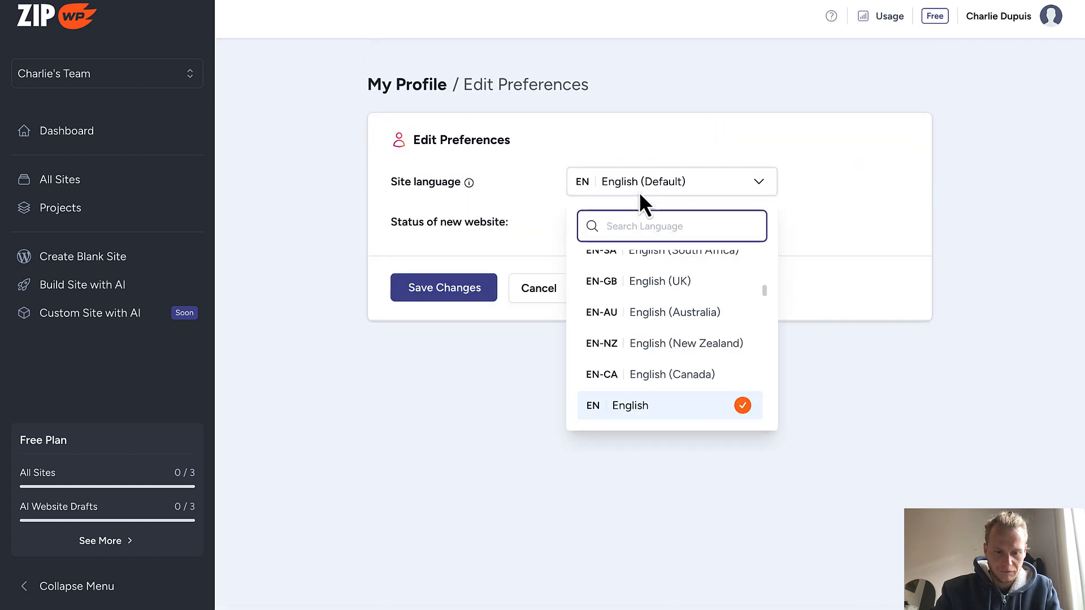
type("fr")
left_click(617, 311)
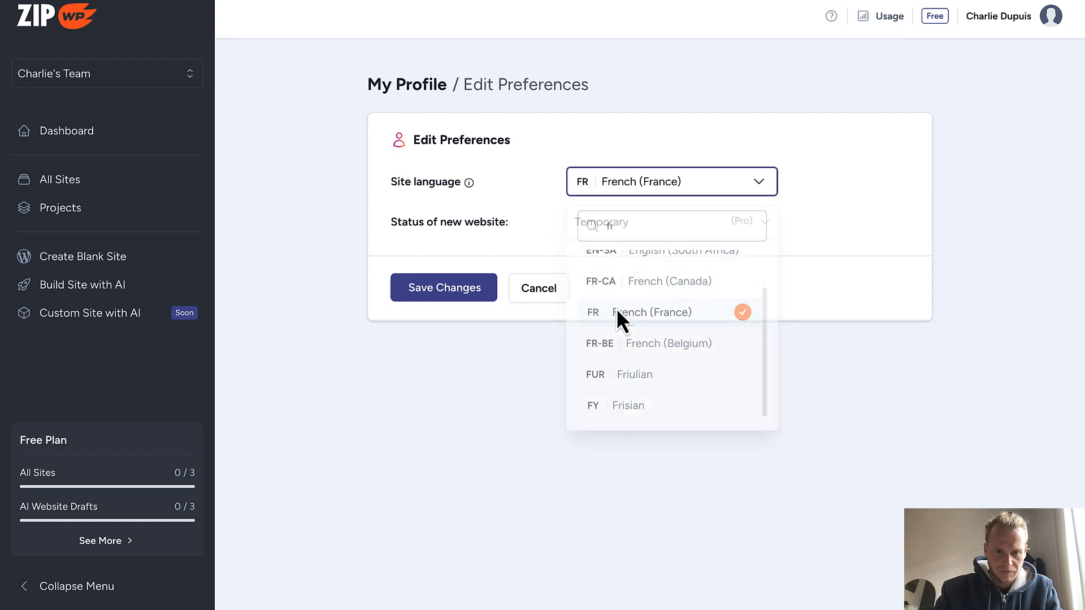
left_click(449, 294)
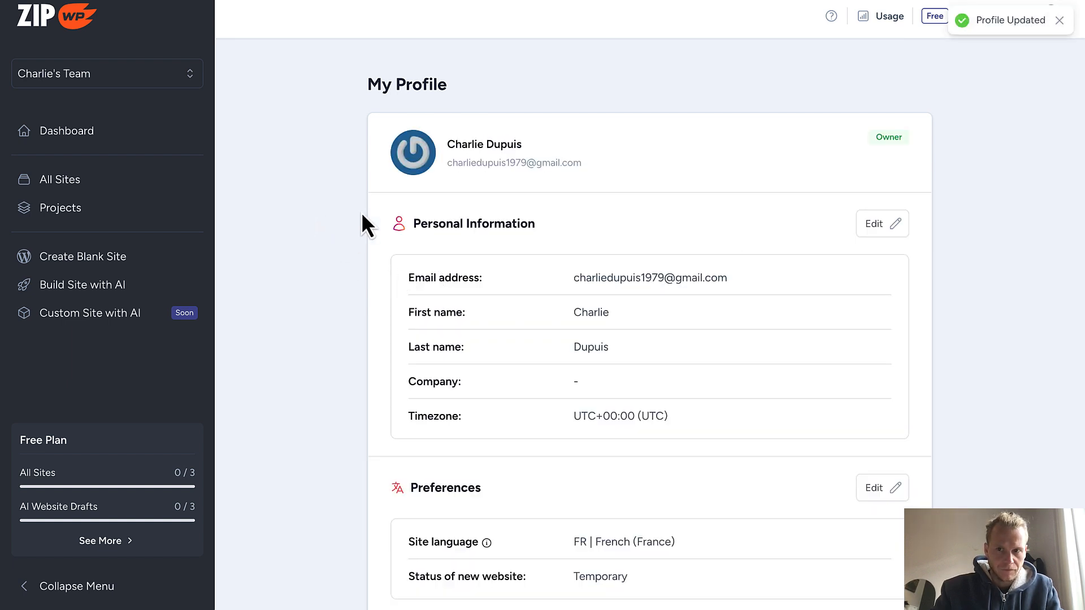
left_click(88, 12)
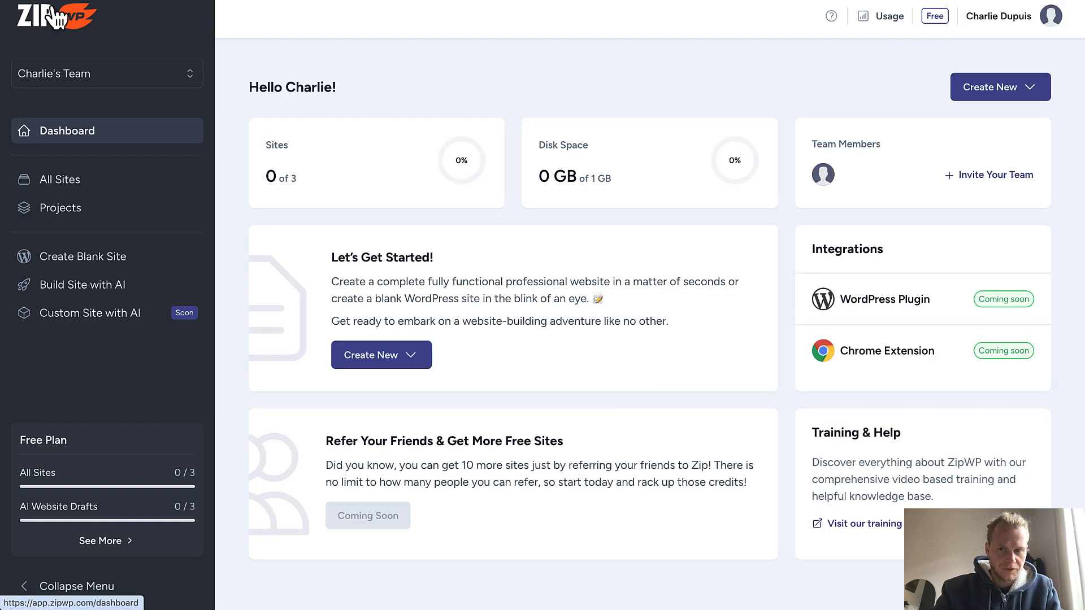
Start a Complete Website from Create New, choose Business as the website type, and continue
left_click(1040, 91)
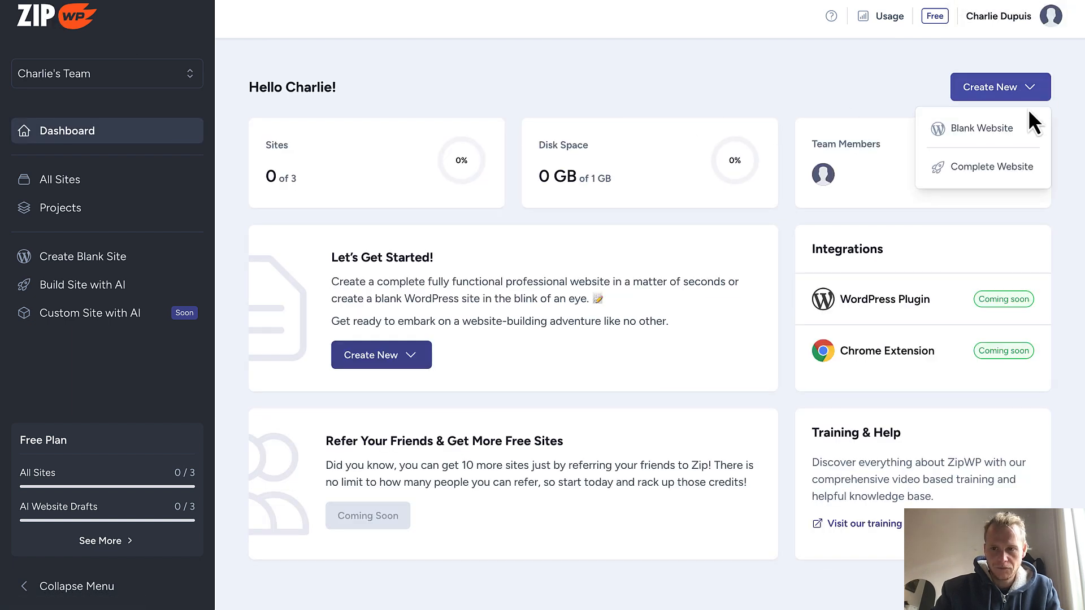
left_click(1005, 170)
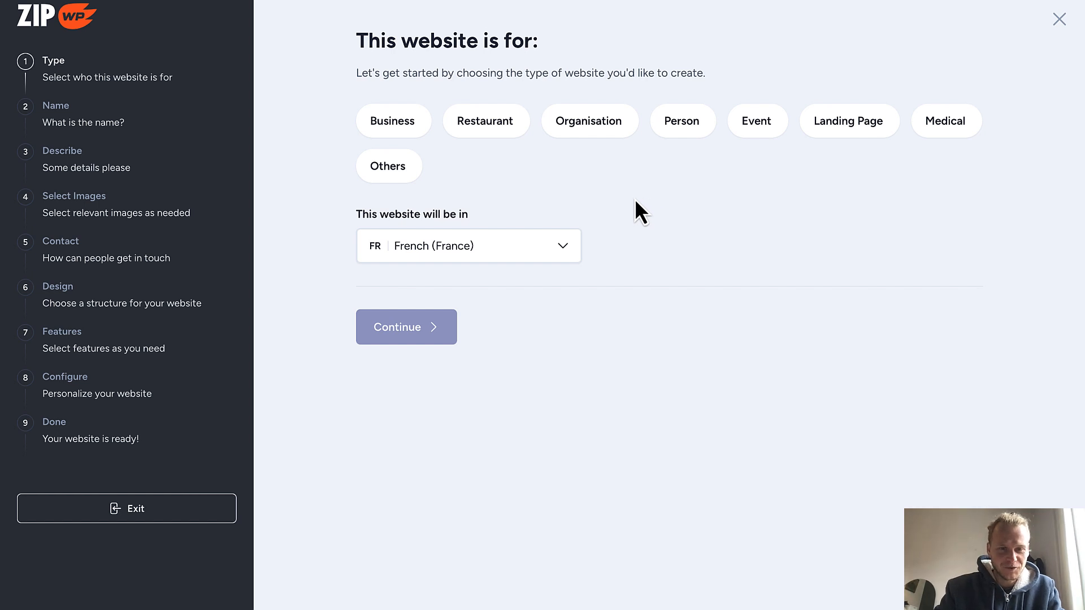
left_click(399, 125)
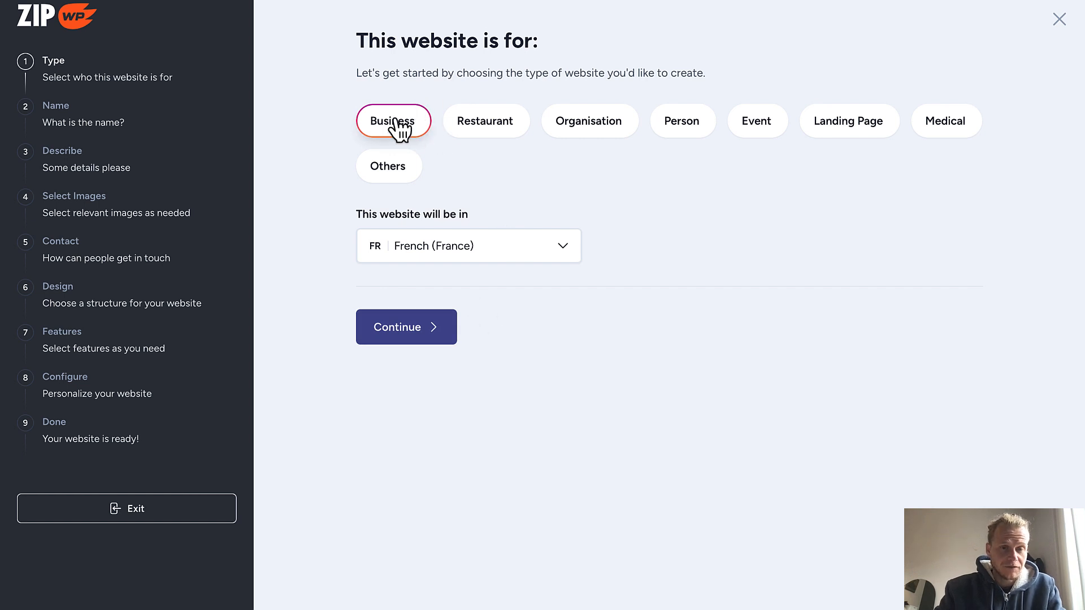
left_click(429, 327)
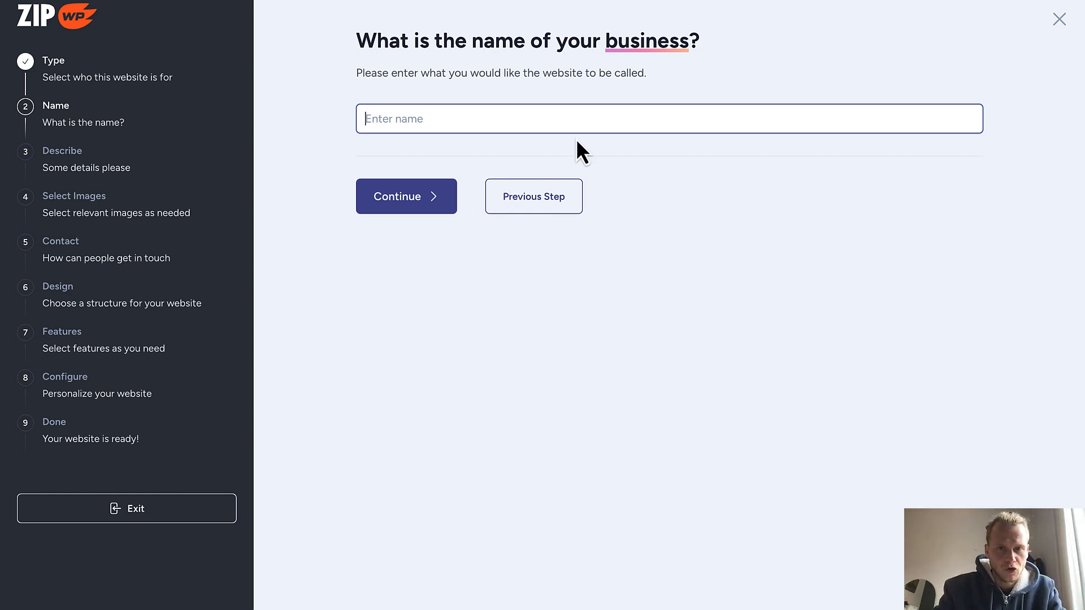
Enter 'SolarStar' as the business name and paste its French Lyon solar-panel installer description
type("SolarStar")
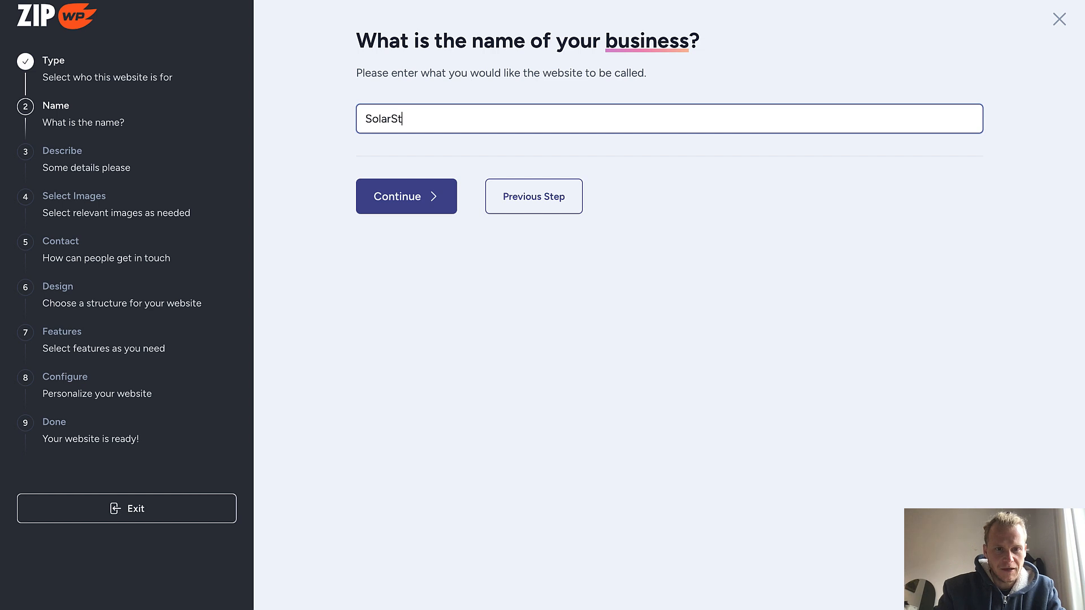
left_click(435, 196)
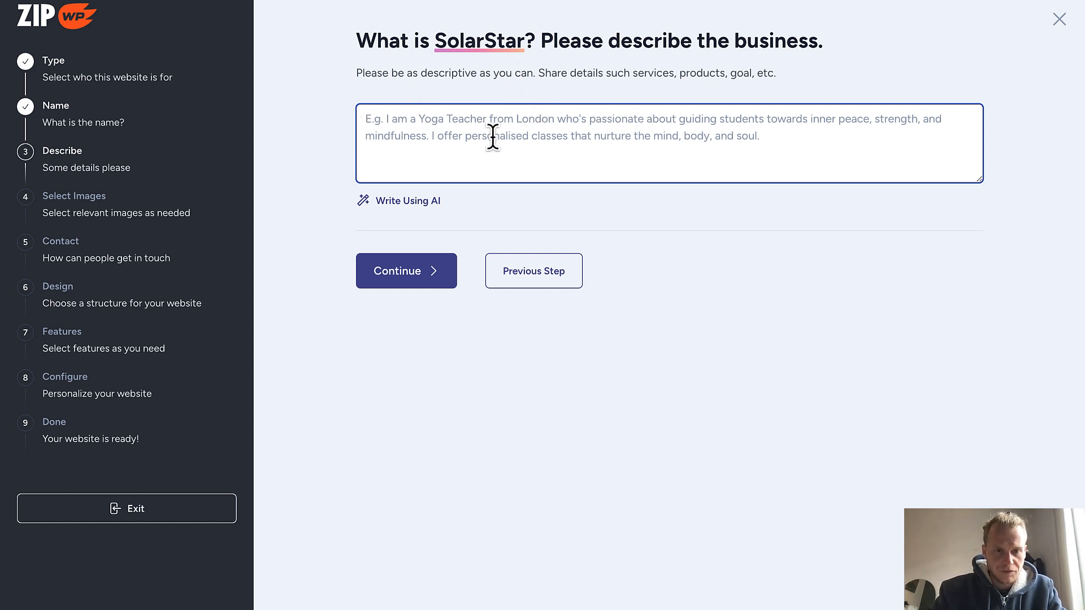
type("Installation de panneaux solaires à Lyon et environ.  Propose des services d'installation électrique, de rénovation et de dépannage")
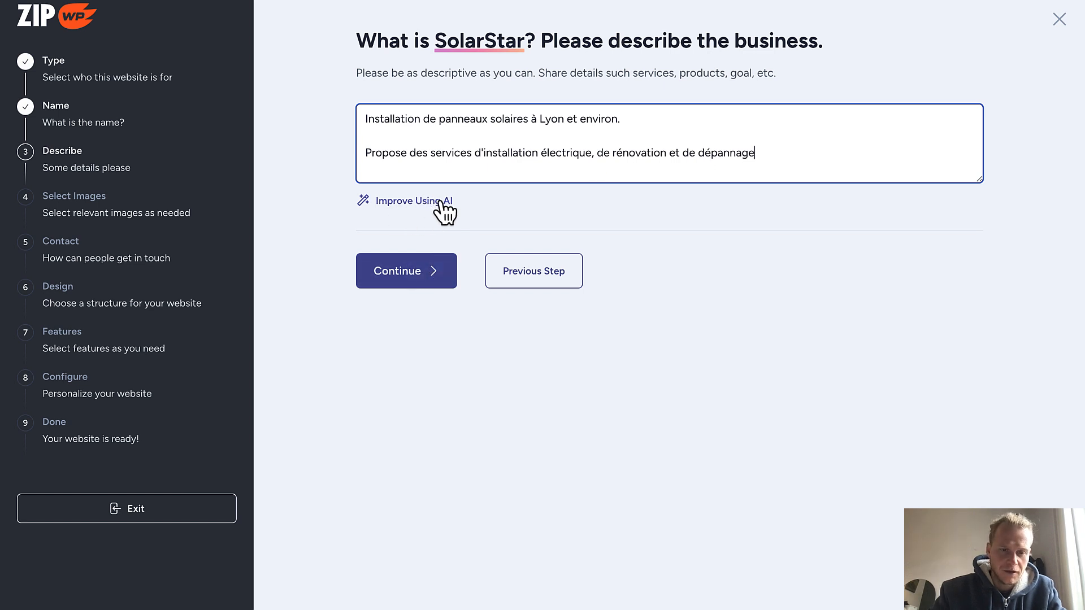
left_click(412, 276)
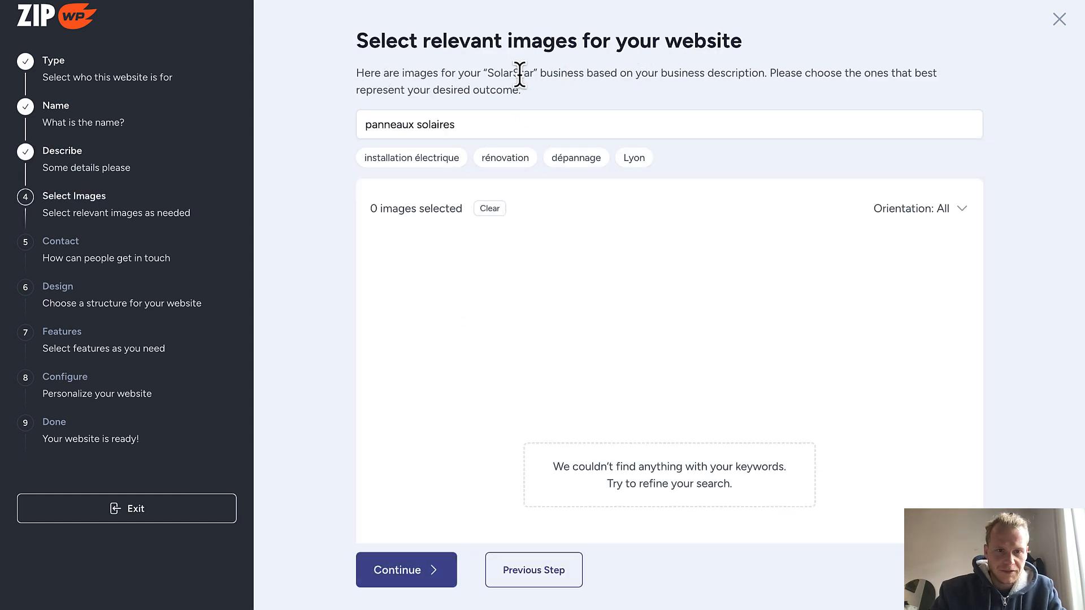
Search the image library for 'solar pannel' and select the first panel and rooftop-installer photos
left_click(487, 129)
left_click_drag(487, 129, 320, 121)
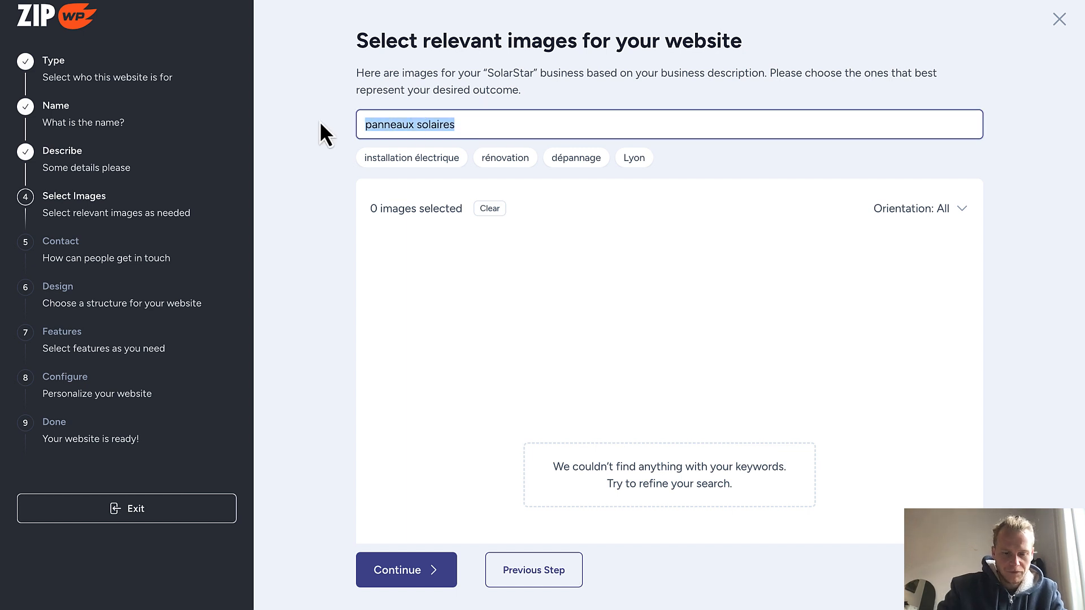
type("solar ")
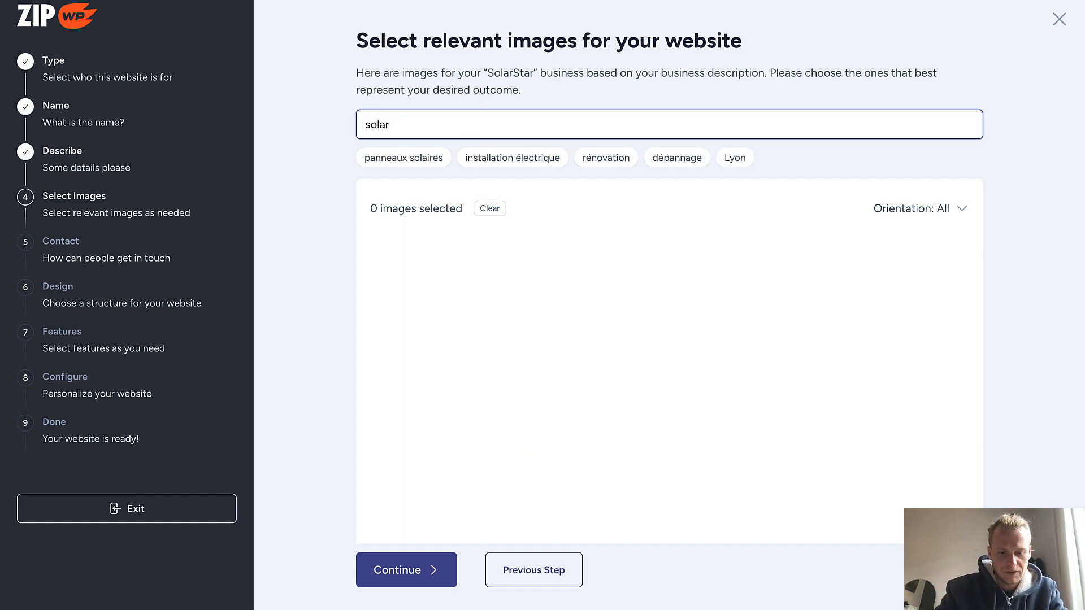
type("pannel")
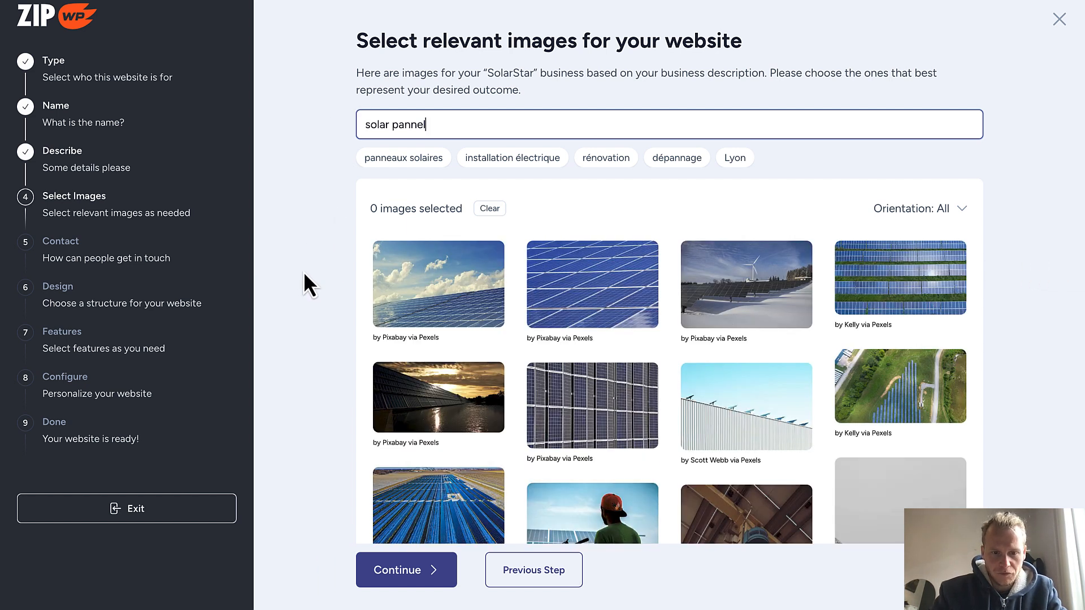
left_click(435, 311)
left_click(451, 390)
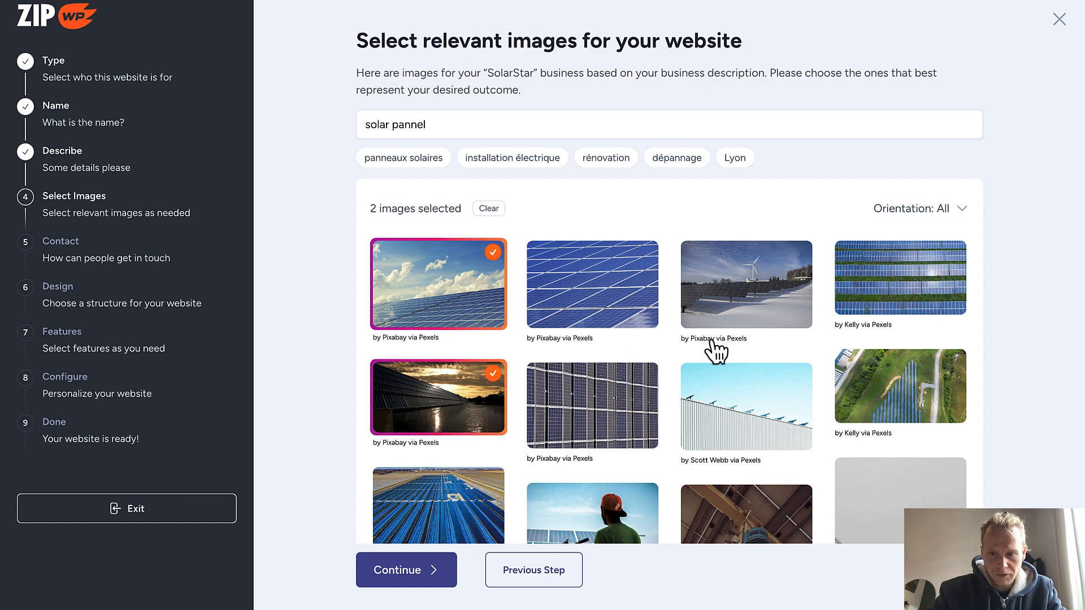
scroll(801, 371, "down", 5)
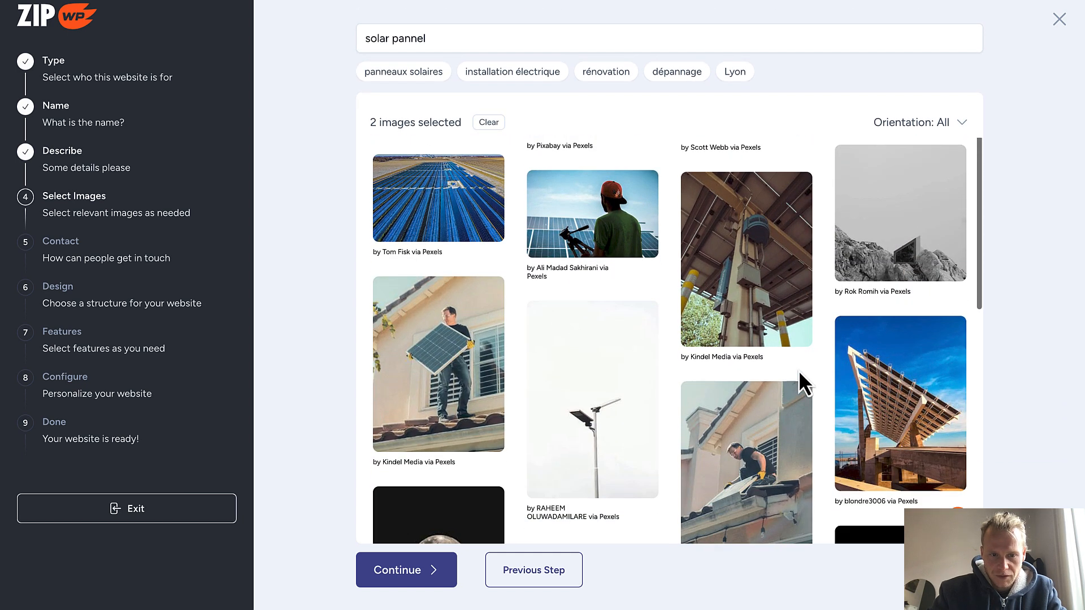
left_click(577, 243)
left_click(449, 336)
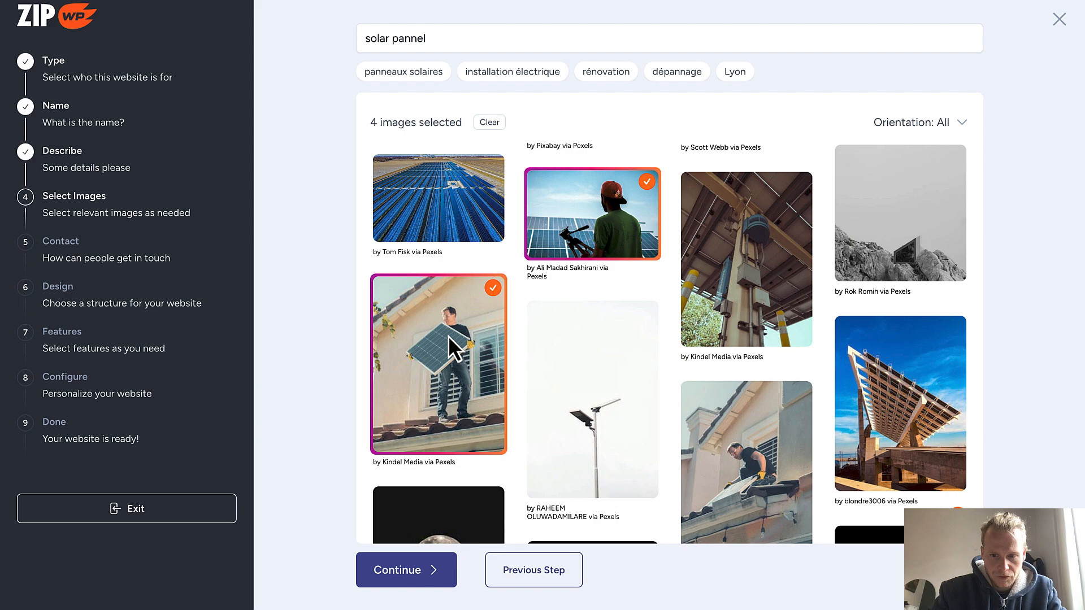
left_click(743, 427)
Add more solar panel, rooftop house and worker photos to the selection further down the results
scroll(764, 418, "down", 3)
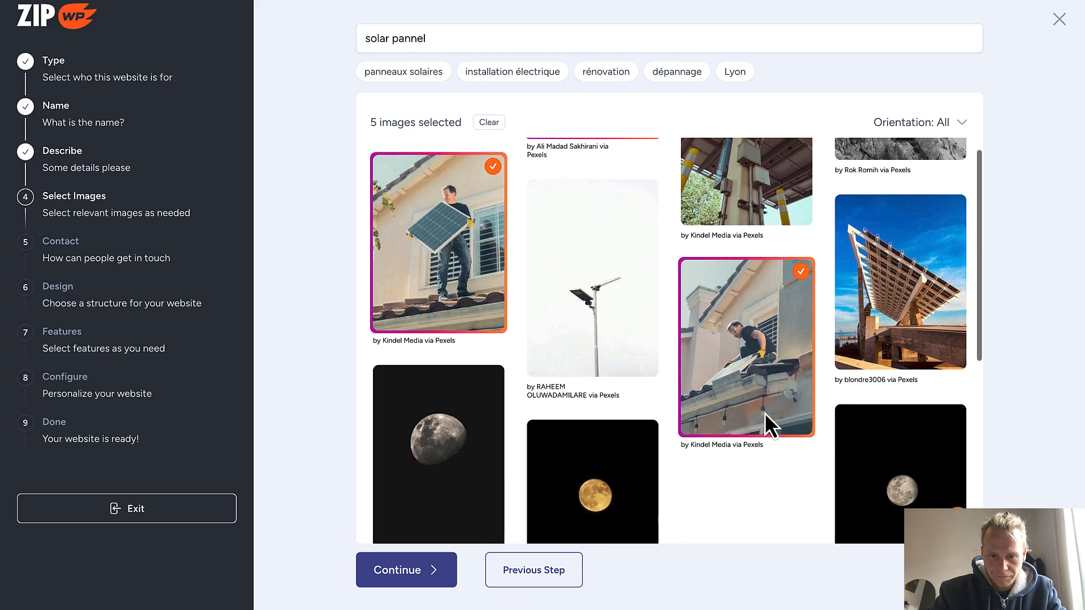
scroll(764, 412, "down", 5)
left_click(438, 257)
left_click(900, 341)
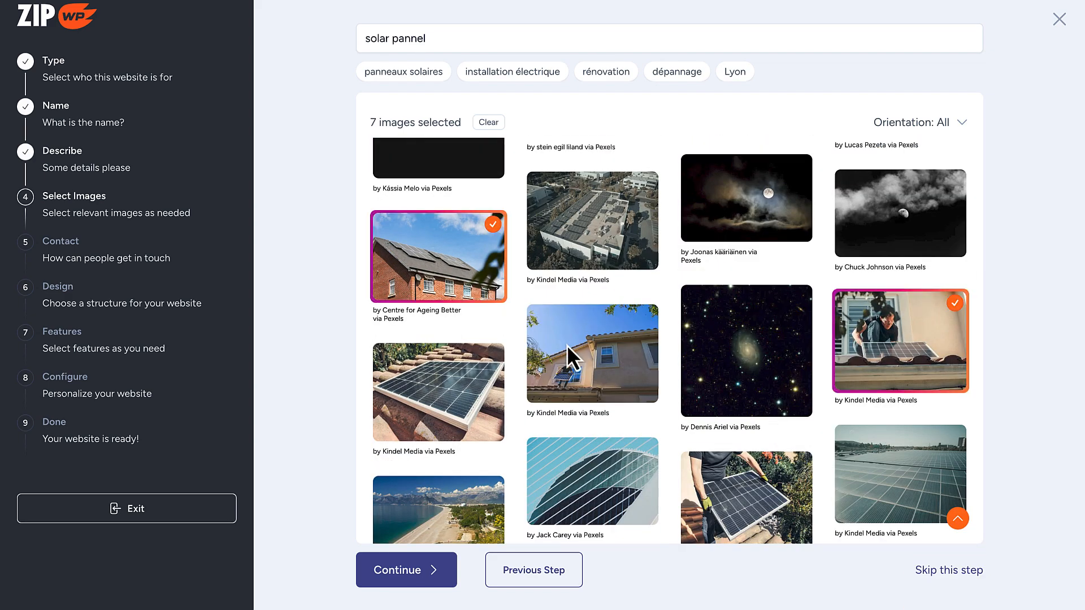
left_click(568, 347)
left_click(747, 492)
scroll(568, 364, "down", 3)
scroll(568, 368, "down", 10)
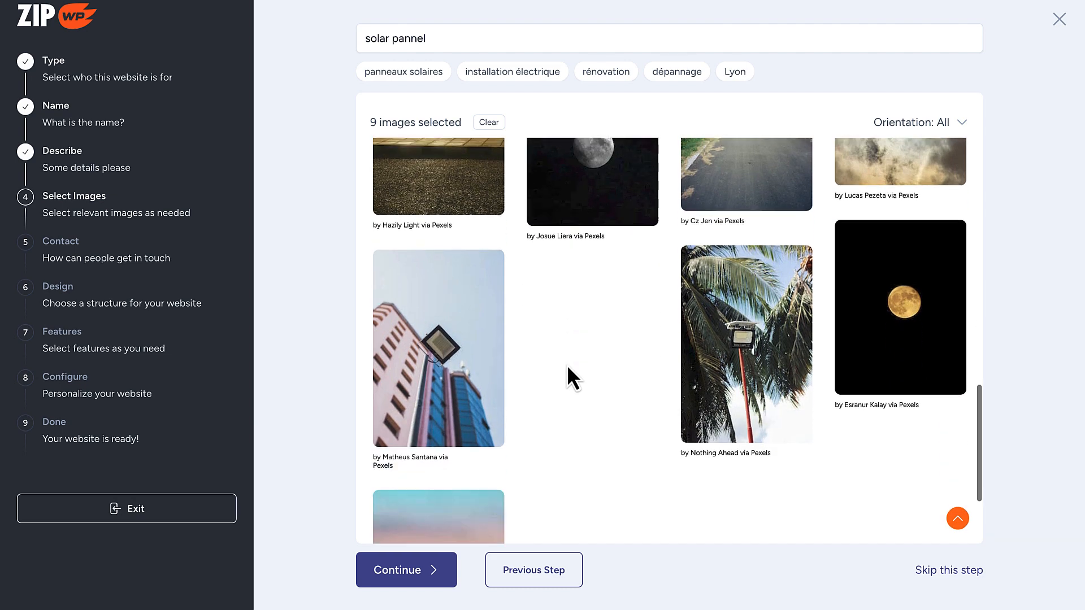
scroll(568, 364, "up", 1)
left_click(601, 362)
scroll(601, 362, "down", 2)
left_click(718, 439)
scroll(718, 439, "down", 4)
left_click(878, 374)
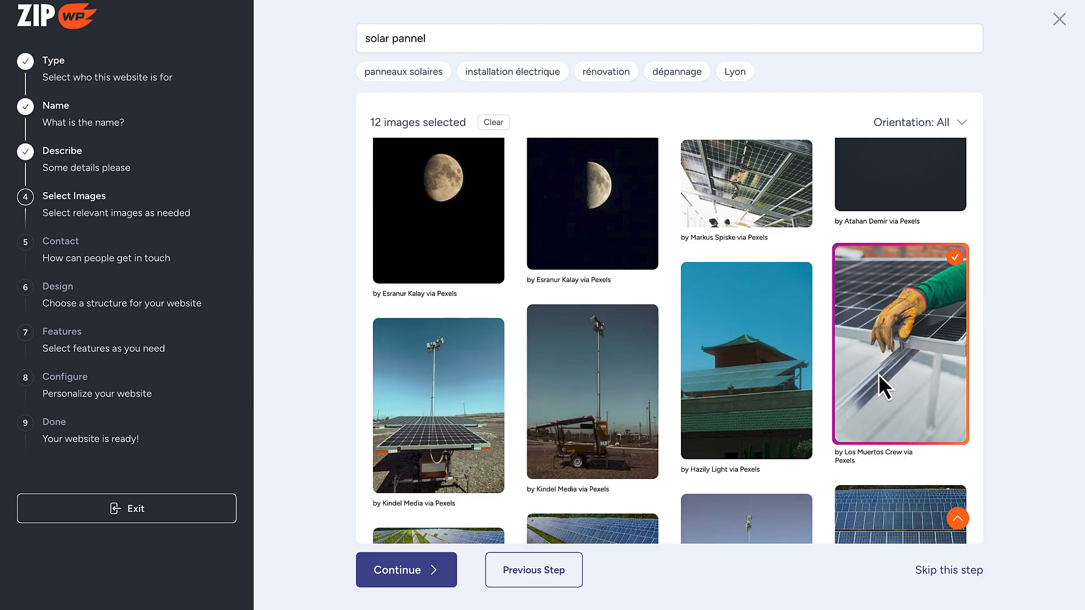
scroll(878, 374, "down", 4)
scroll(770, 313, "down", 1)
left_click(870, 268)
scroll(703, 321, "down", 8)
left_click(864, 324)
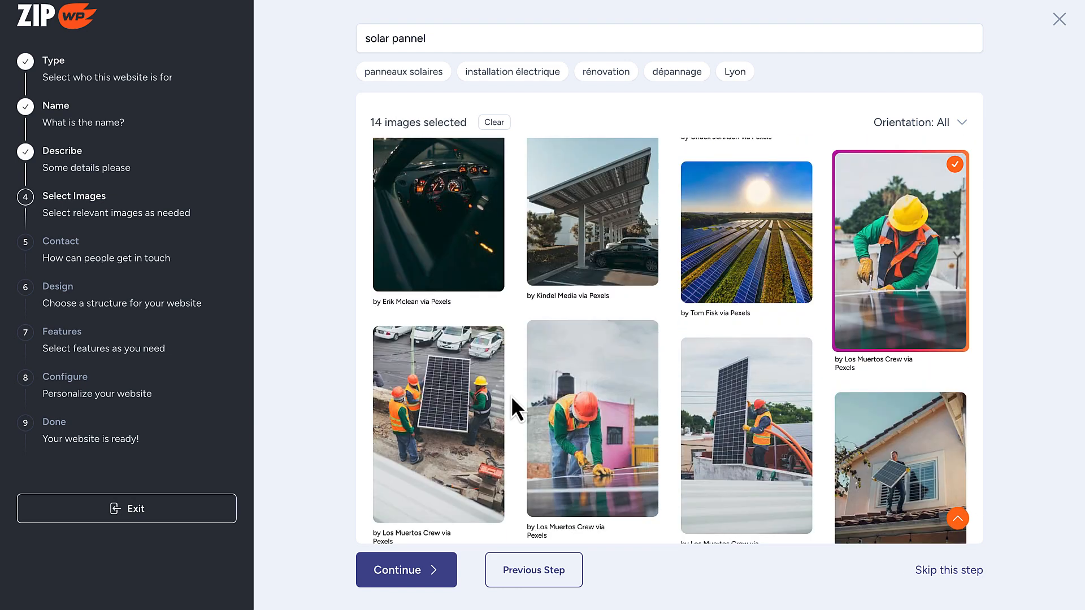
left_click(488, 399)
left_click(571, 398)
left_click(729, 385)
Select further panel and installer photos until 40 images are chosen
scroll(835, 360, "down", 3)
left_click(864, 338)
scroll(791, 396, "down", 2)
left_click(758, 427)
scroll(791, 416, "down", 2)
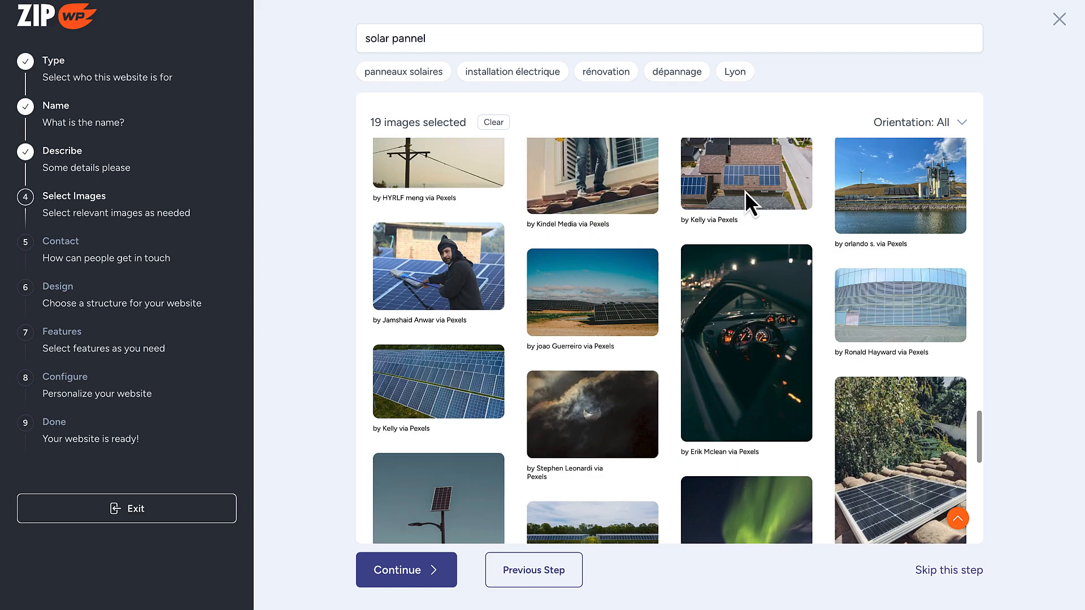
left_click(745, 191)
scroll(881, 221, "down", 4)
left_click(949, 243)
scroll(673, 320, "down", 5)
left_click(480, 265)
left_click(587, 333)
left_click(718, 262)
scroll(706, 331, "down", 9)
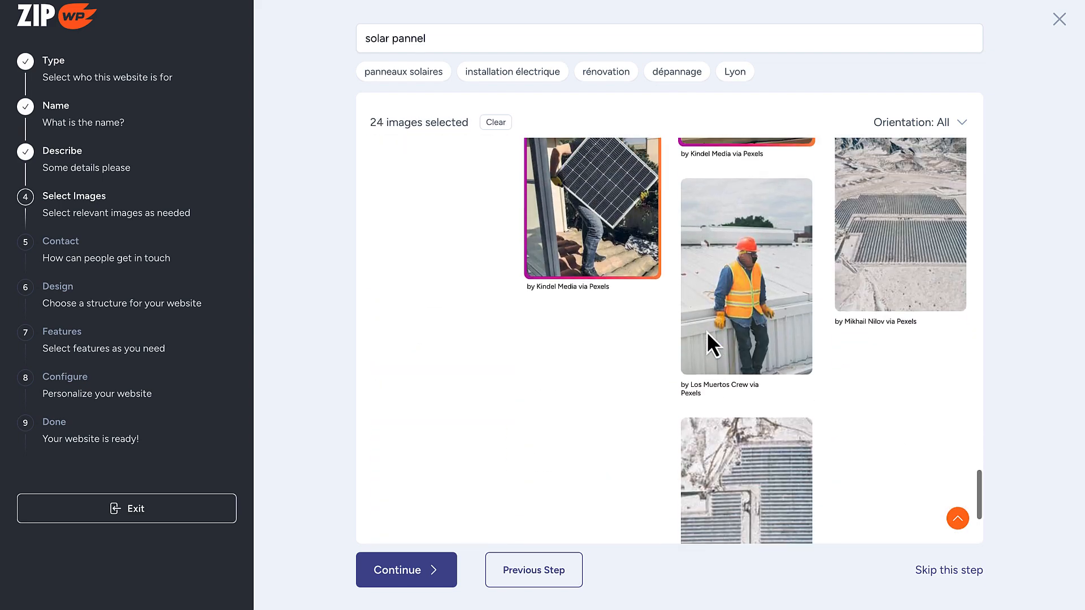
left_click(474, 367)
scroll(462, 374, "up", 1)
scroll(461, 375, "down", 7)
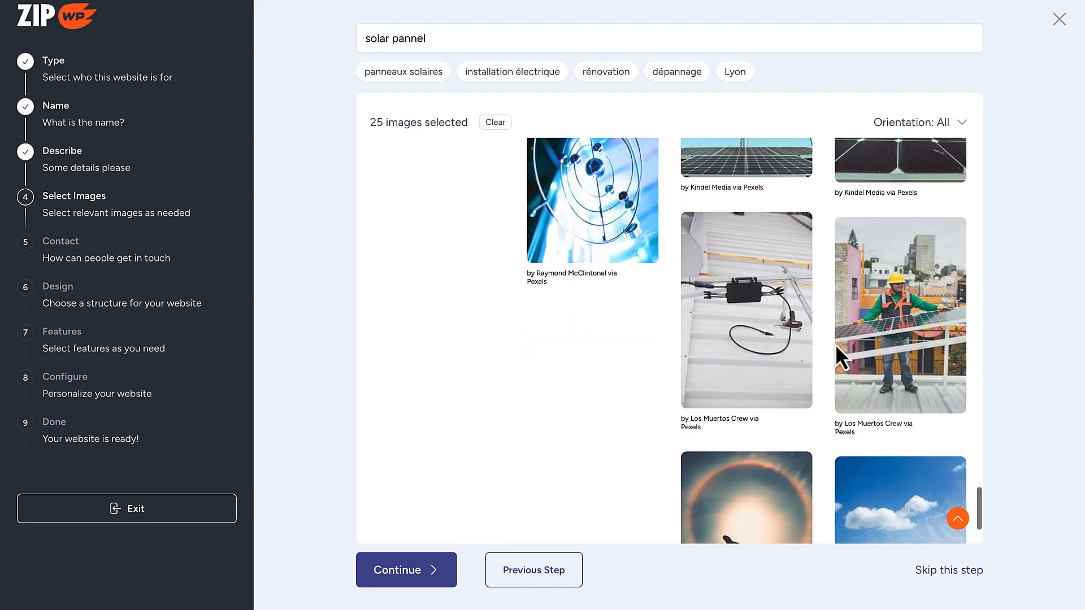
left_click(840, 346)
scroll(723, 351, "down", 3)
scroll(724, 352, "down", 3)
left_click(879, 317)
scroll(736, 306, "up", 2)
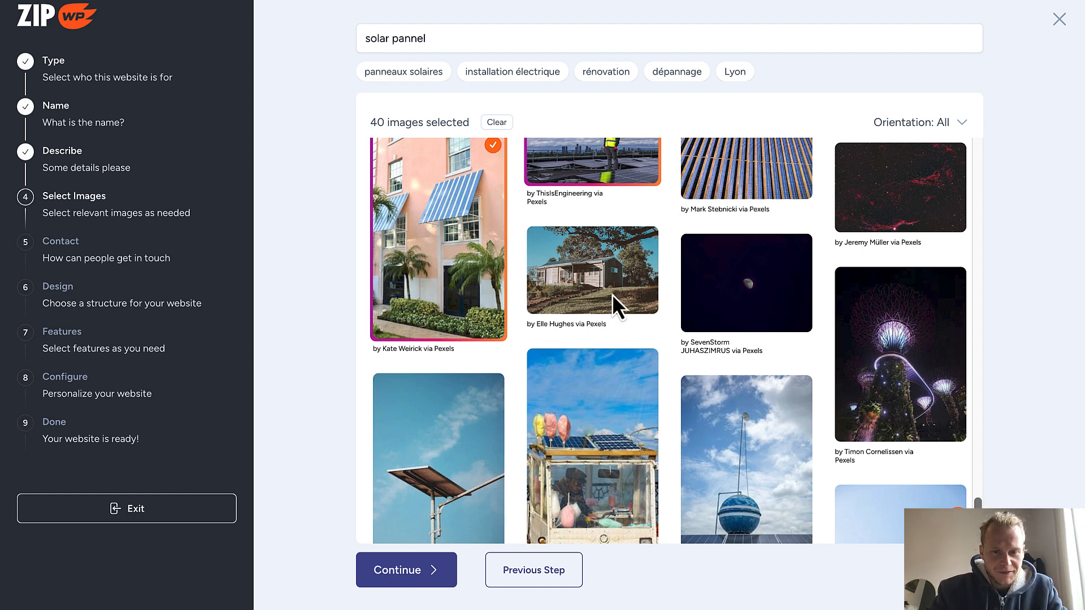
Continue with the 40 images, paste the contact details into Address, and move the phone number into its field
left_click(408, 577)
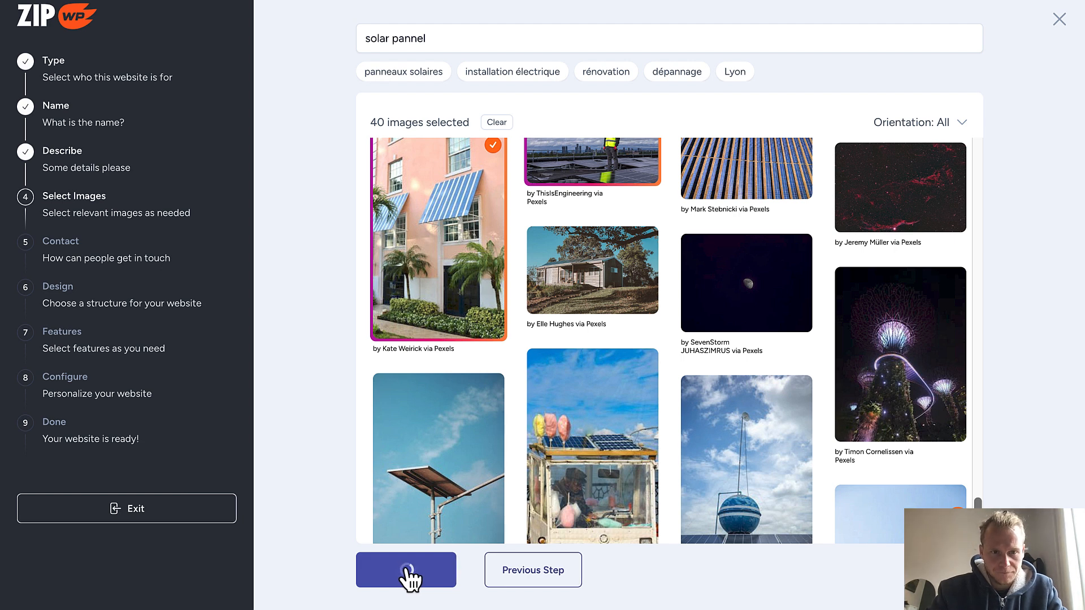
left_click(510, 255)
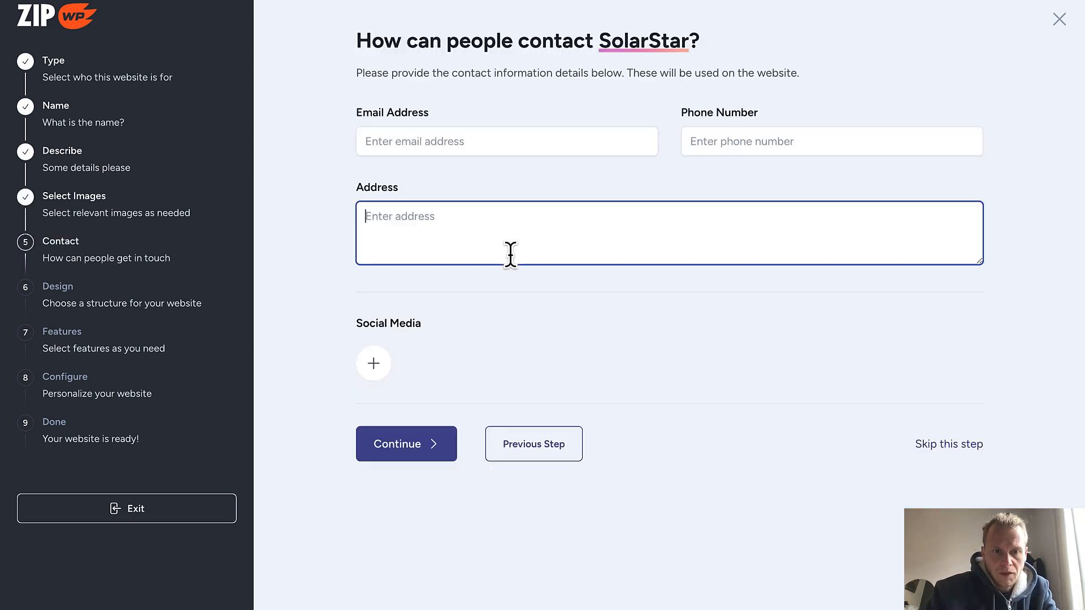
key("ctrl+v")
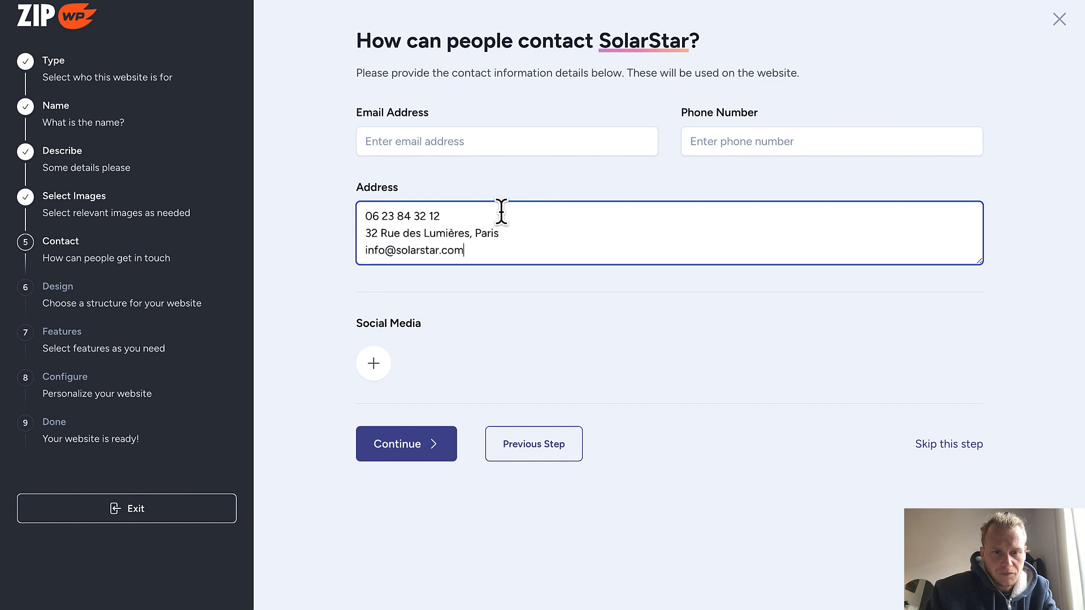
left_click_drag(495, 222, 363, 215)
key("ctrl+c")
key("BackSpace")
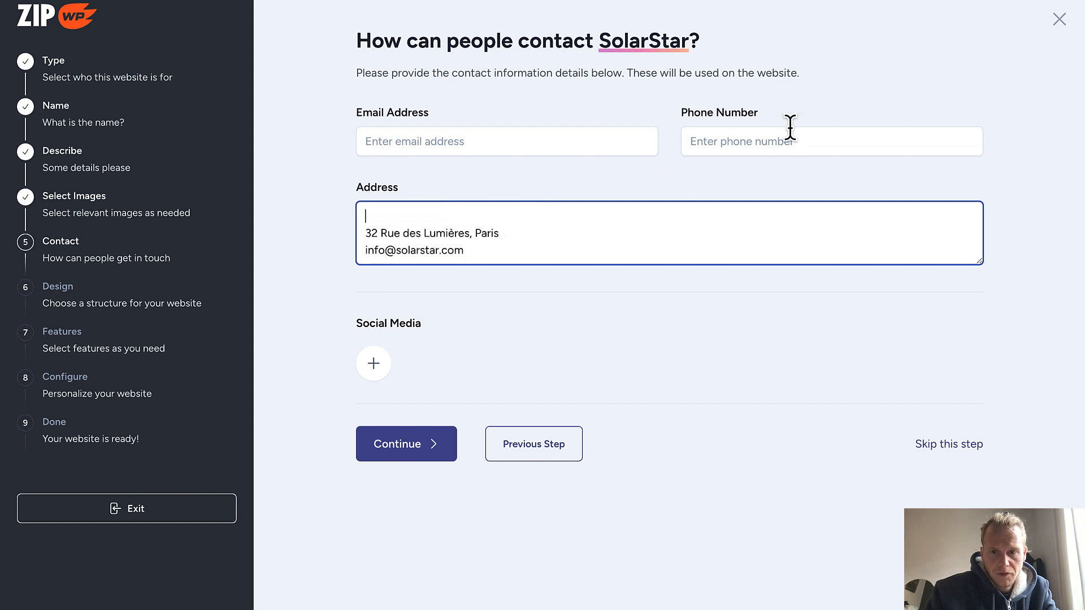
left_click(767, 133)
key("ctrl+v")
Move the e-mail into Email Address, remove the blank address line, and continue to design
left_click_drag(488, 242, 384, 246)
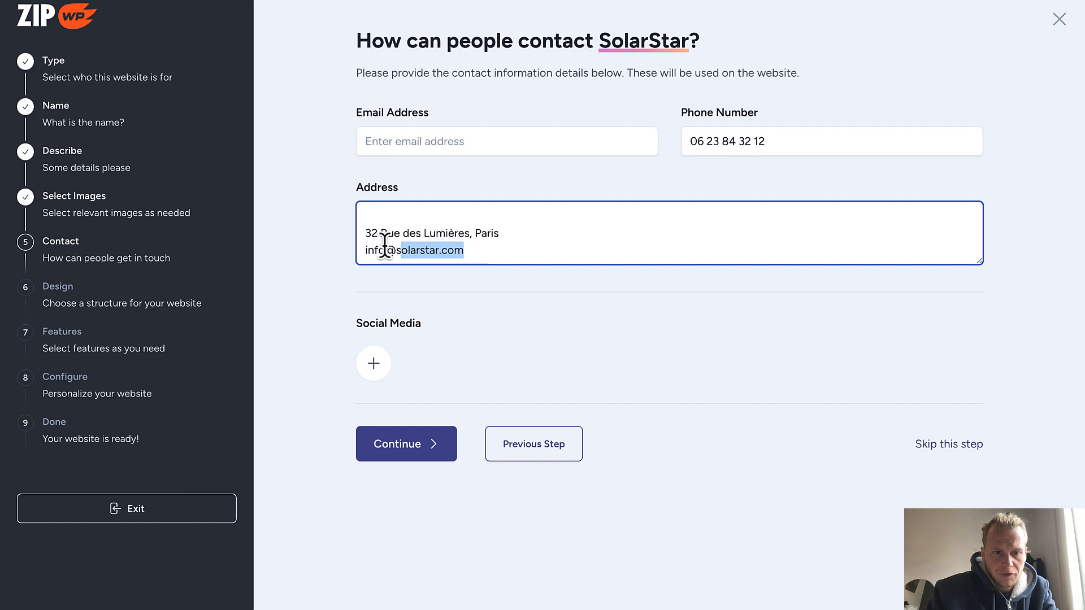
key("ctrl+x")
left_click(404, 139)
key("ctrl+v")
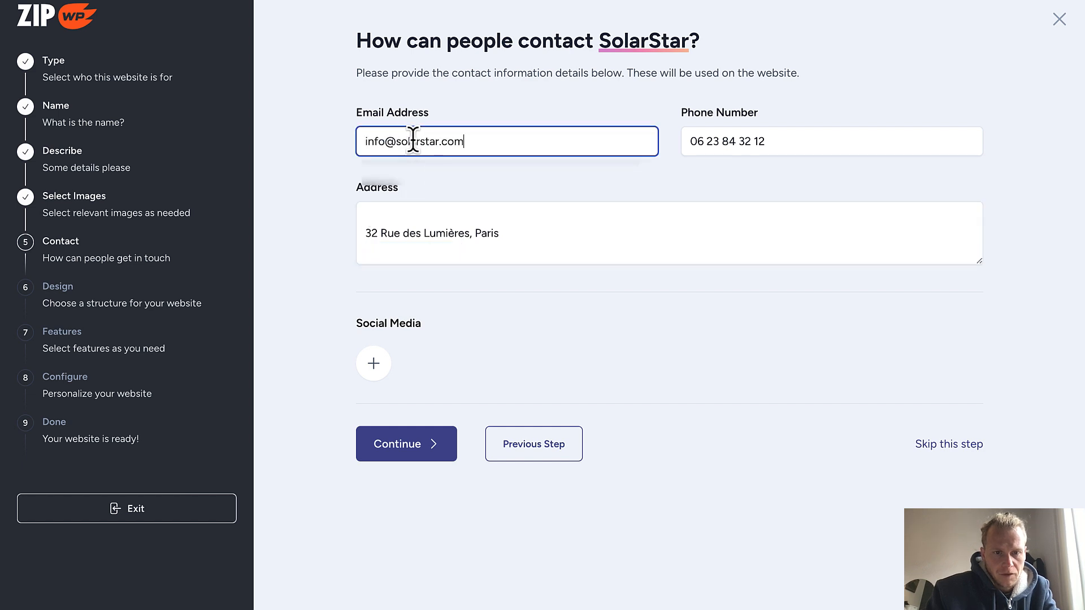
left_click(406, 208)
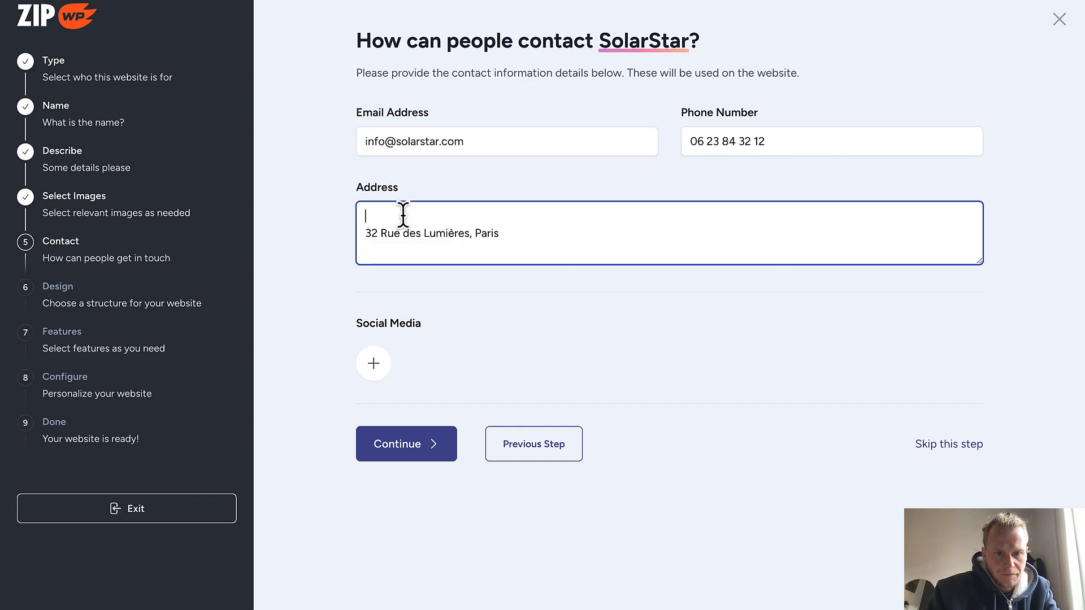
key("Delete")
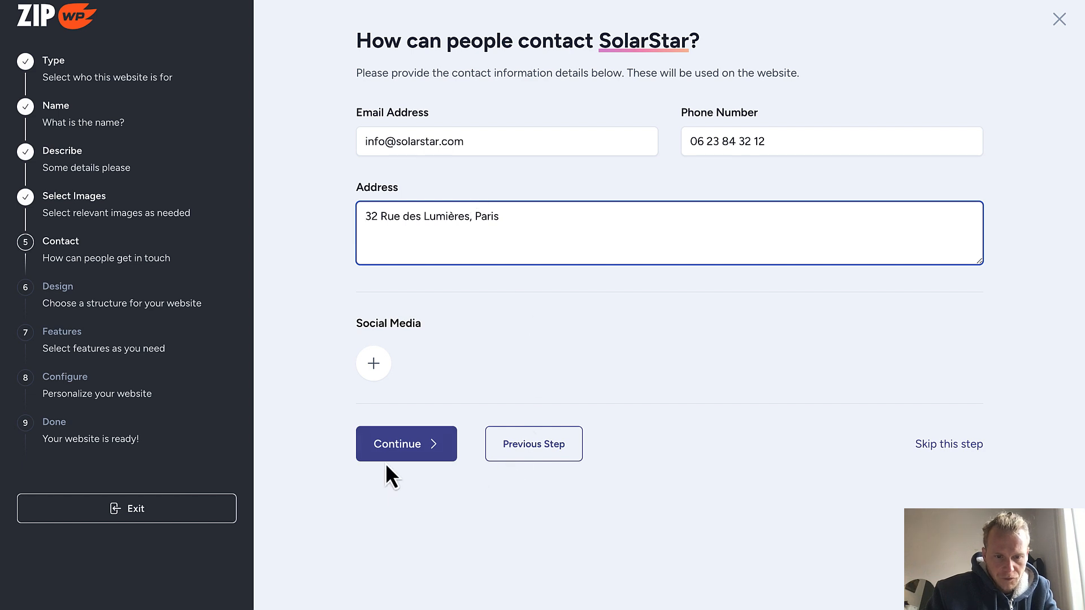
left_click(404, 454)
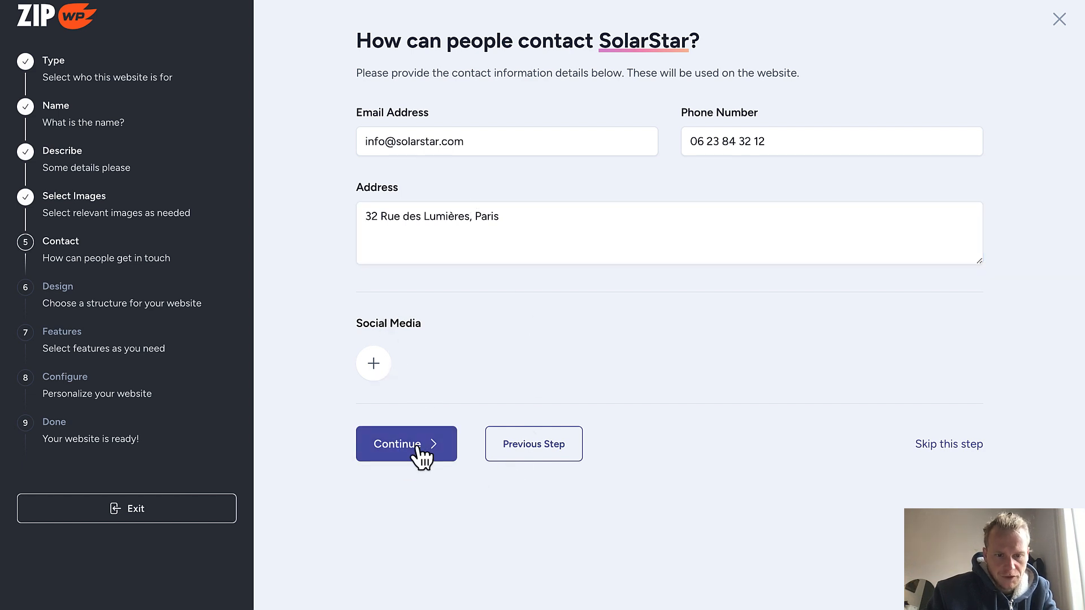
left_click(417, 445)
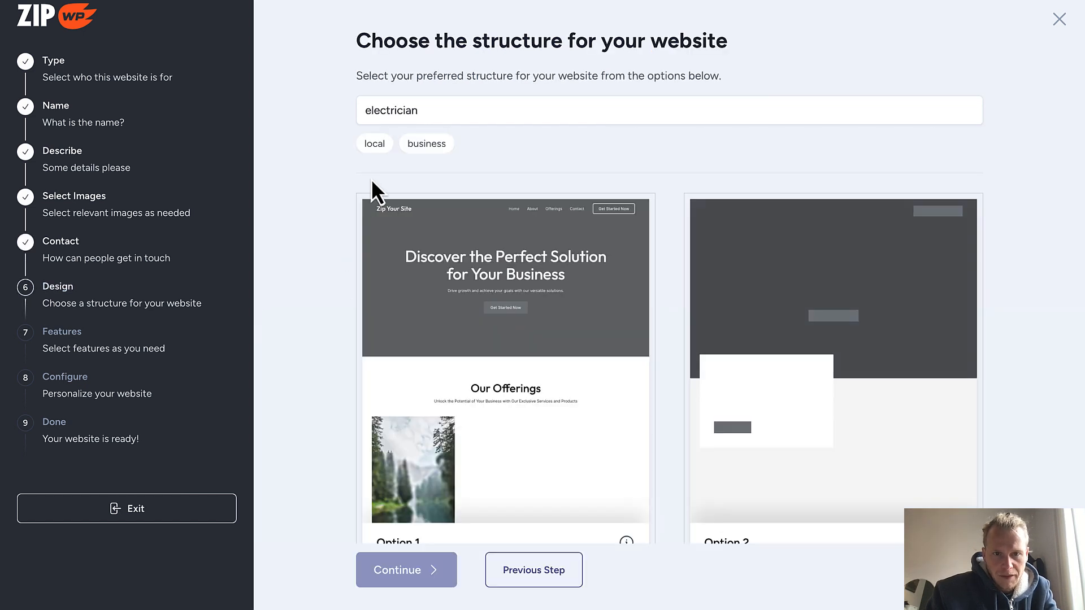
Browse the suggested electrician website structure designs
scroll(969, 180, "down", 1)
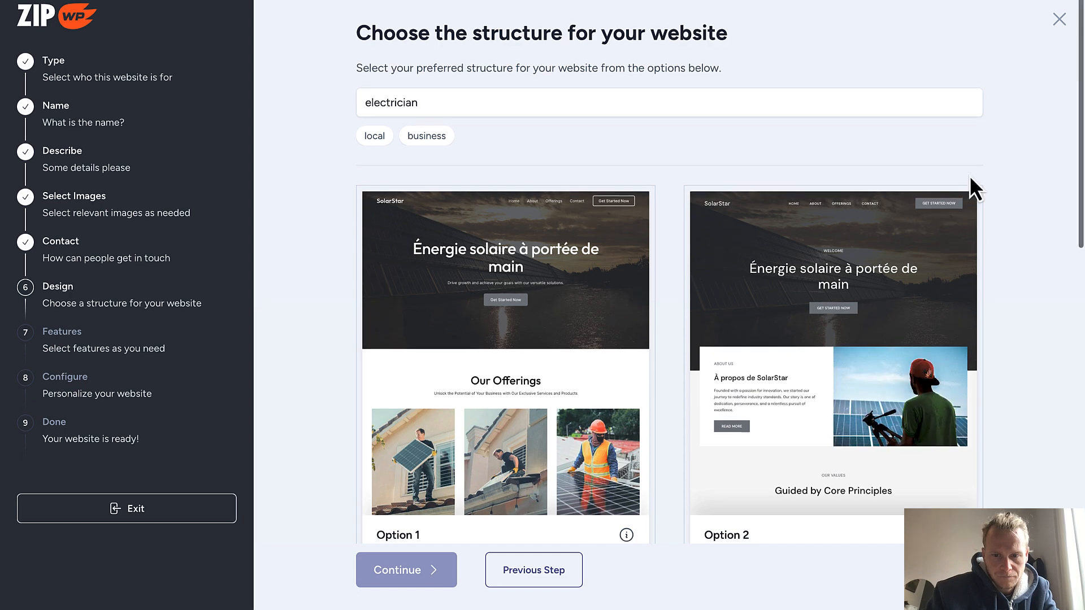
scroll(1009, 239, "down", 2)
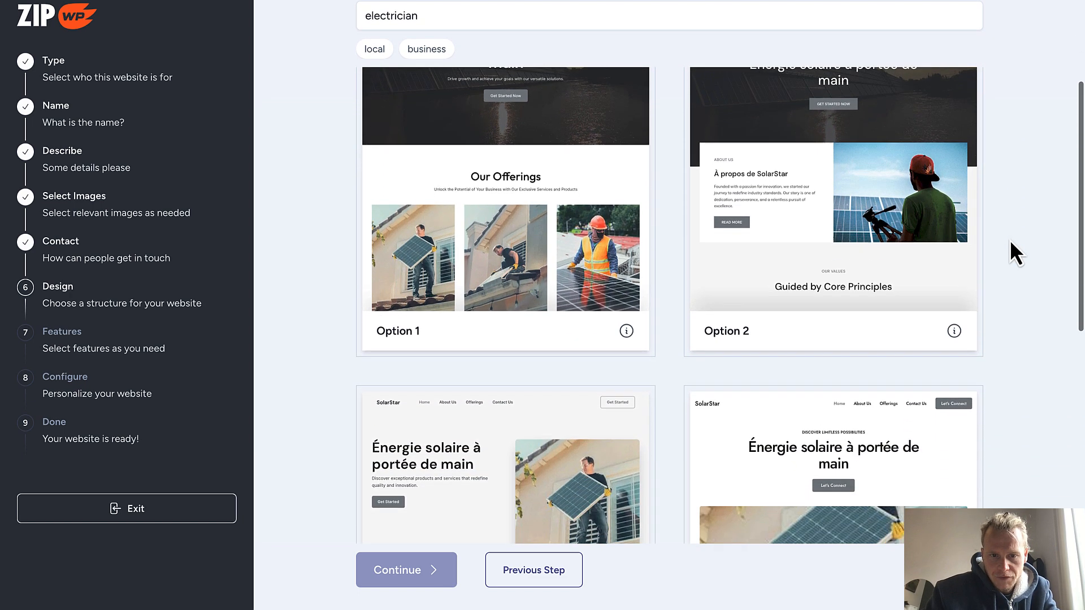
scroll(666, 368, "up", 1)
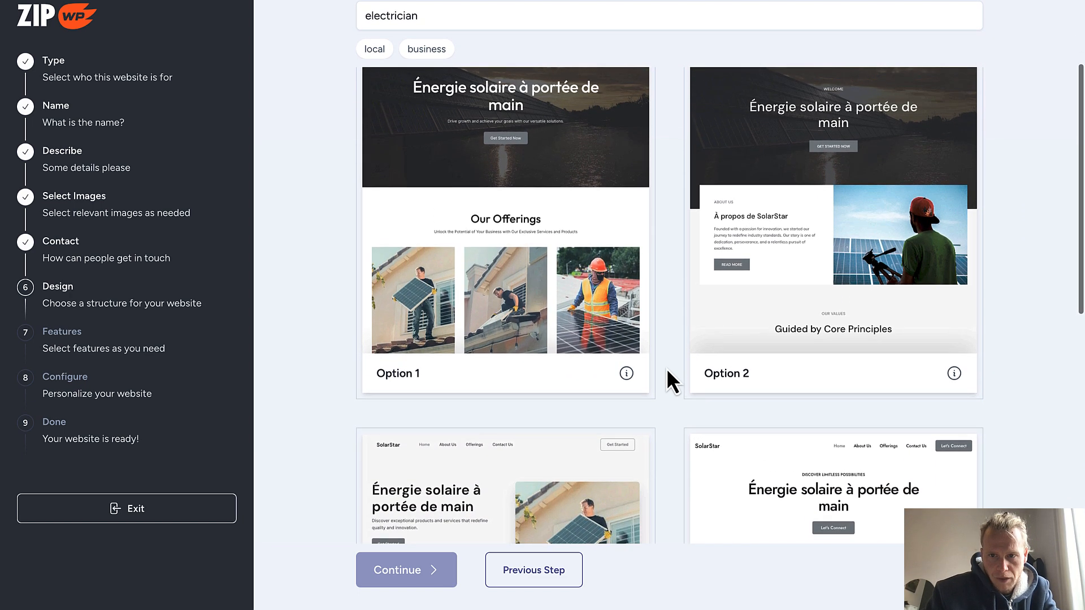
scroll(666, 368, "down", 5)
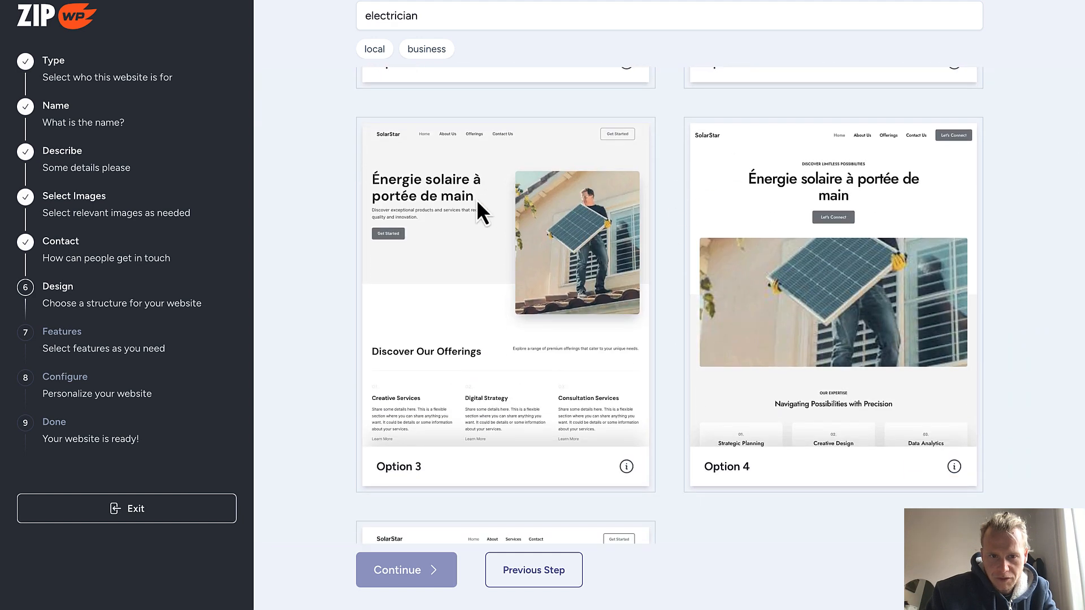
scroll(682, 293, "down", 5)
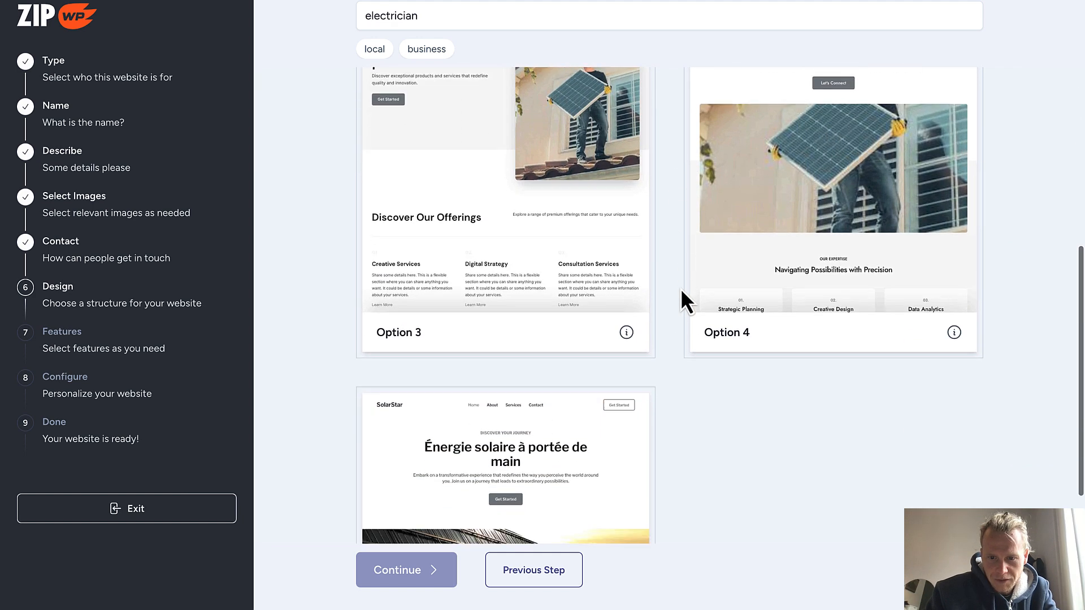
scroll(682, 294, "down", 2)
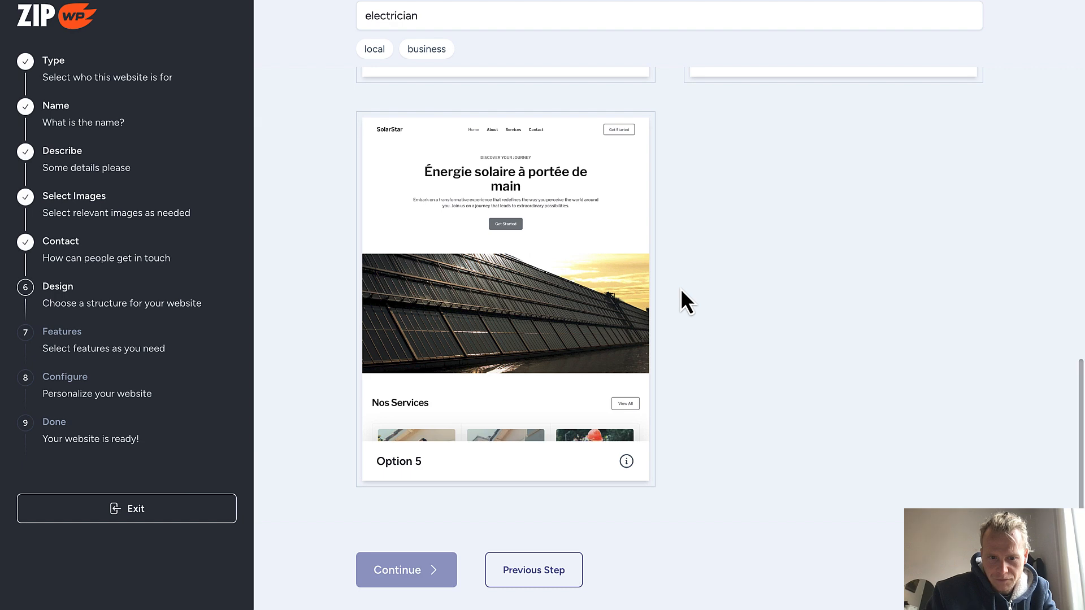
scroll(680, 289, "up", 12)
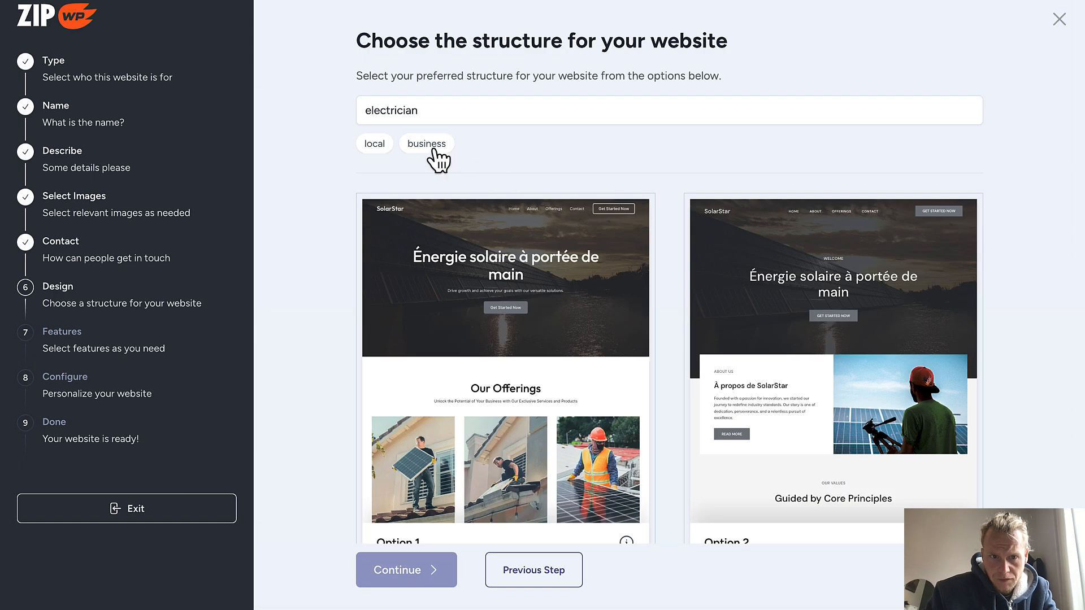
Filter the designs by 'business', choose Option 6, and continue to the Features step
left_click(434, 148)
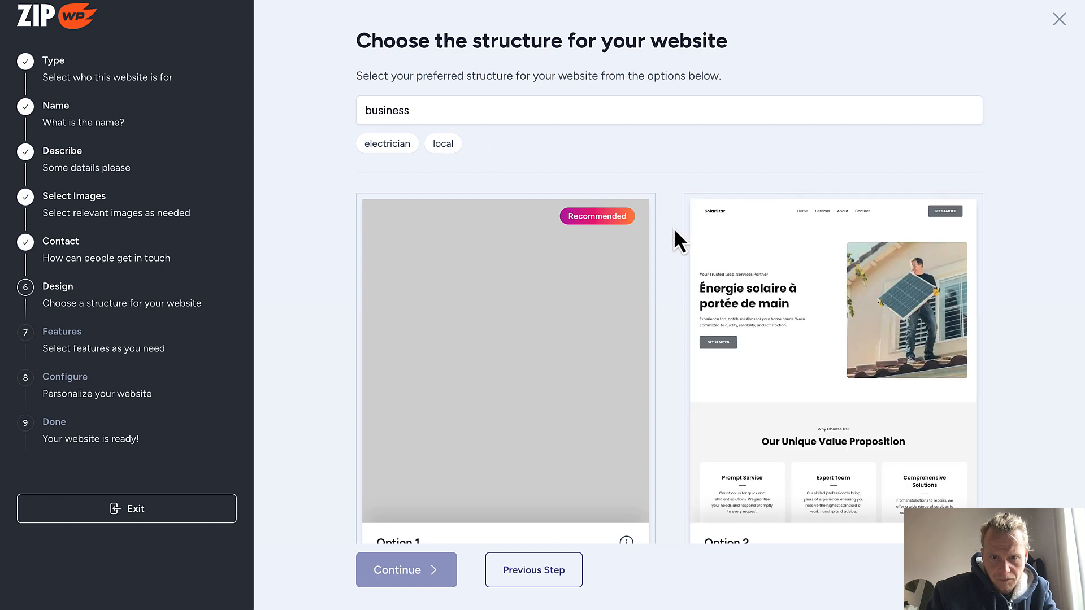
scroll(674, 228, "down", 2)
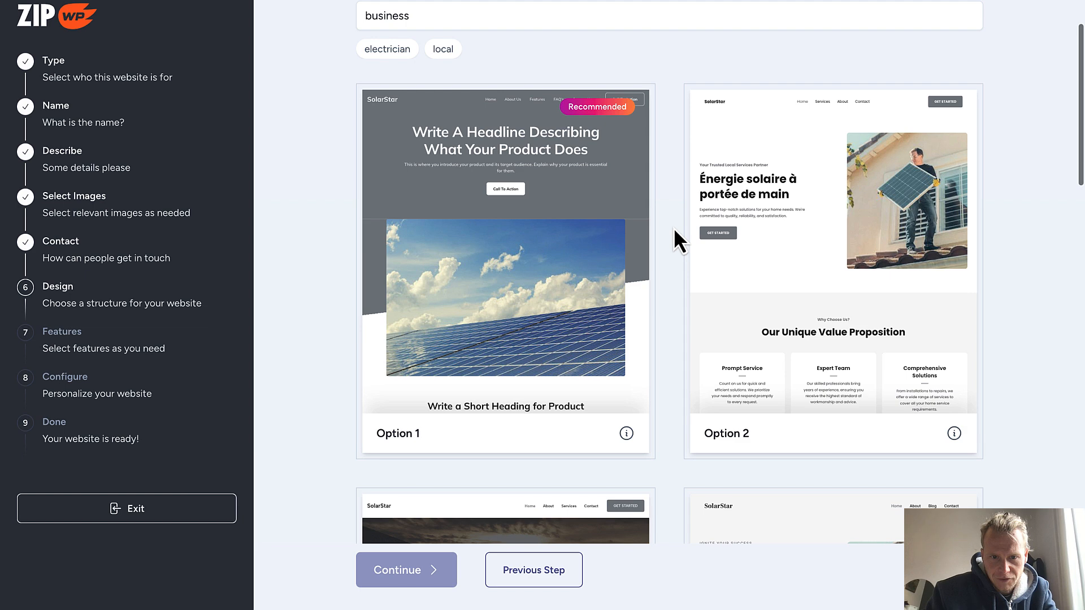
scroll(674, 228, "down", 6)
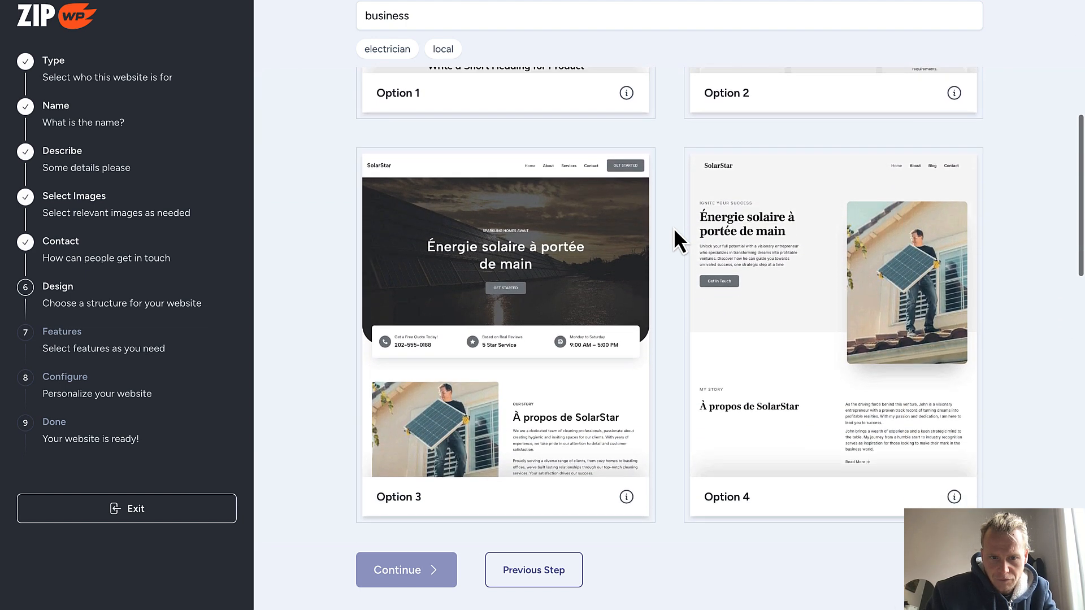
scroll(673, 229, "down", 8)
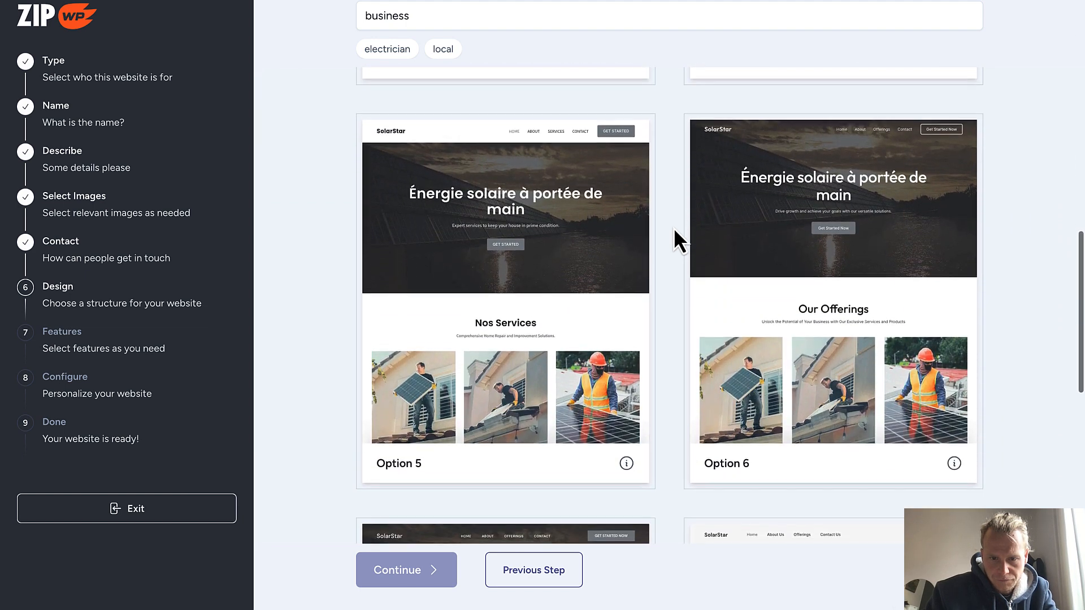
scroll(674, 232, "down", 2)
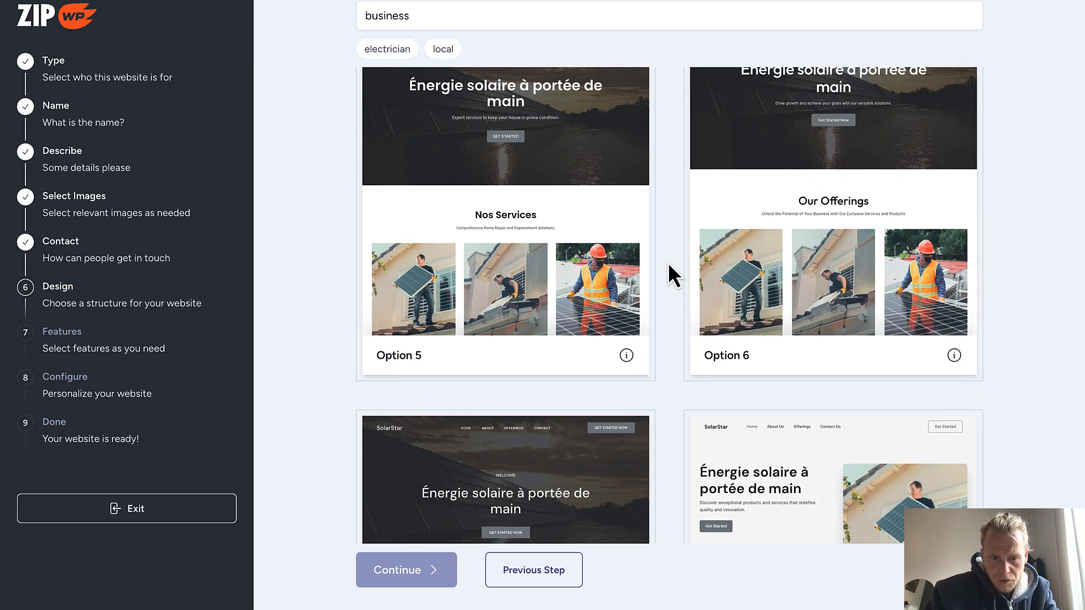
scroll(668, 263, "down", 3)
scroll(668, 262, "up", 5)
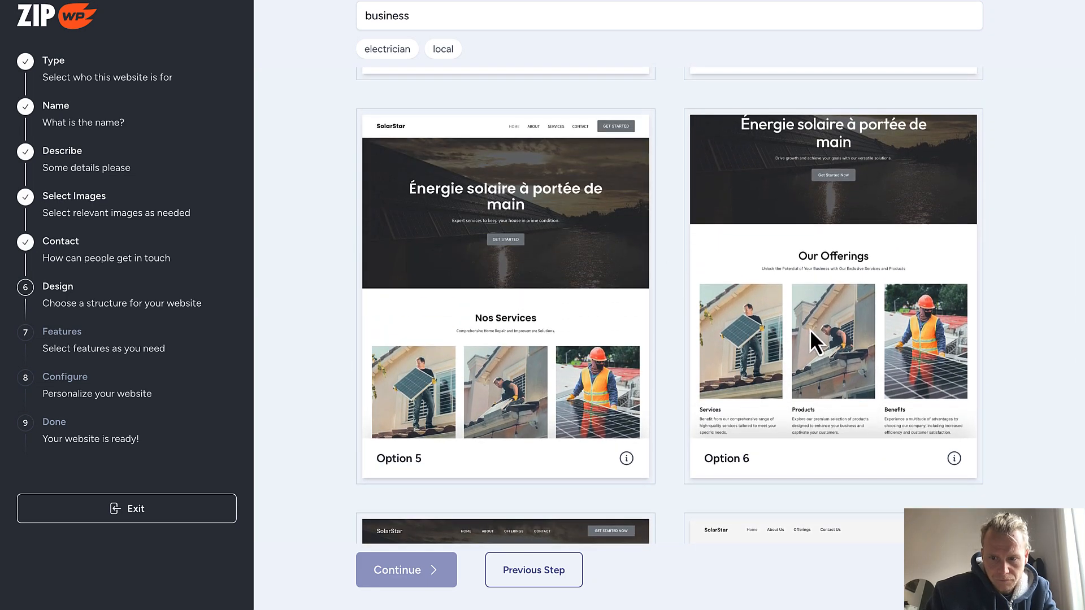
left_click(811, 332)
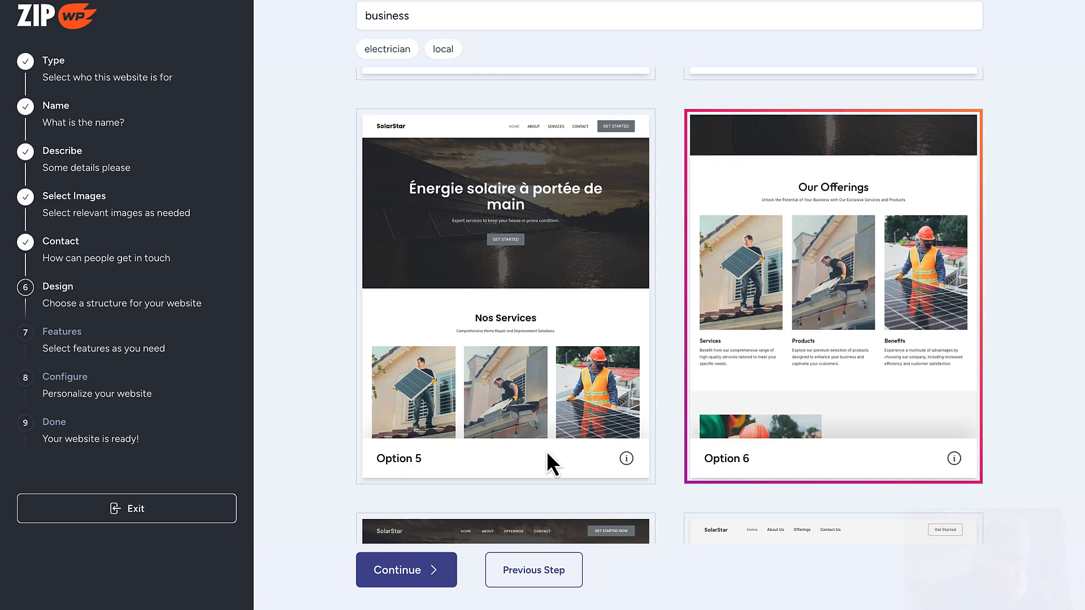
left_click(418, 571)
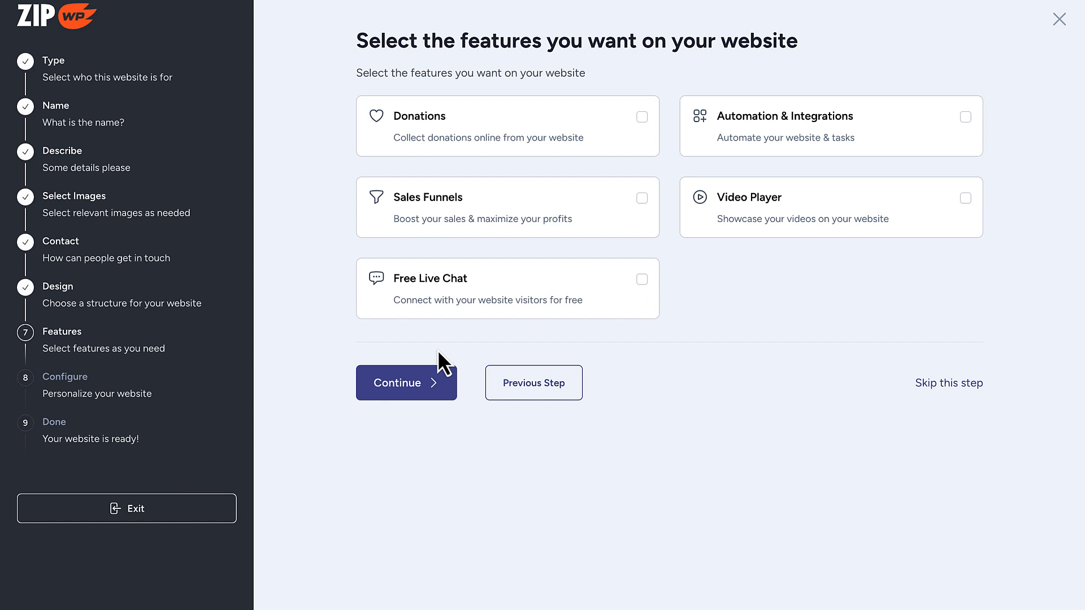
Skip extra features, confirm the details to build SolarStar, then select its URL and login details
left_click(418, 395)
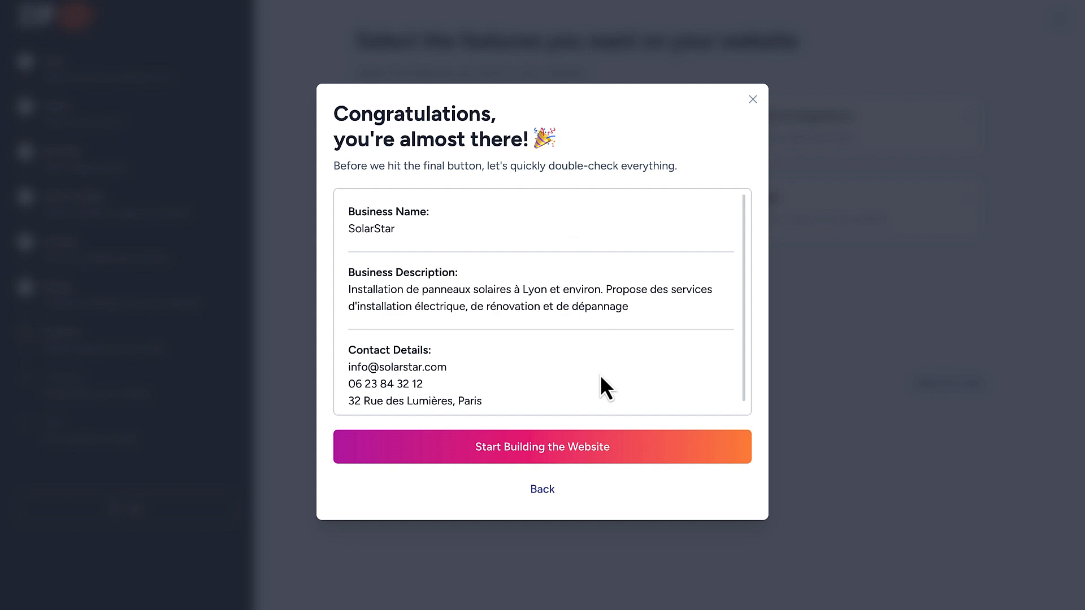
scroll(590, 377, "down", 1)
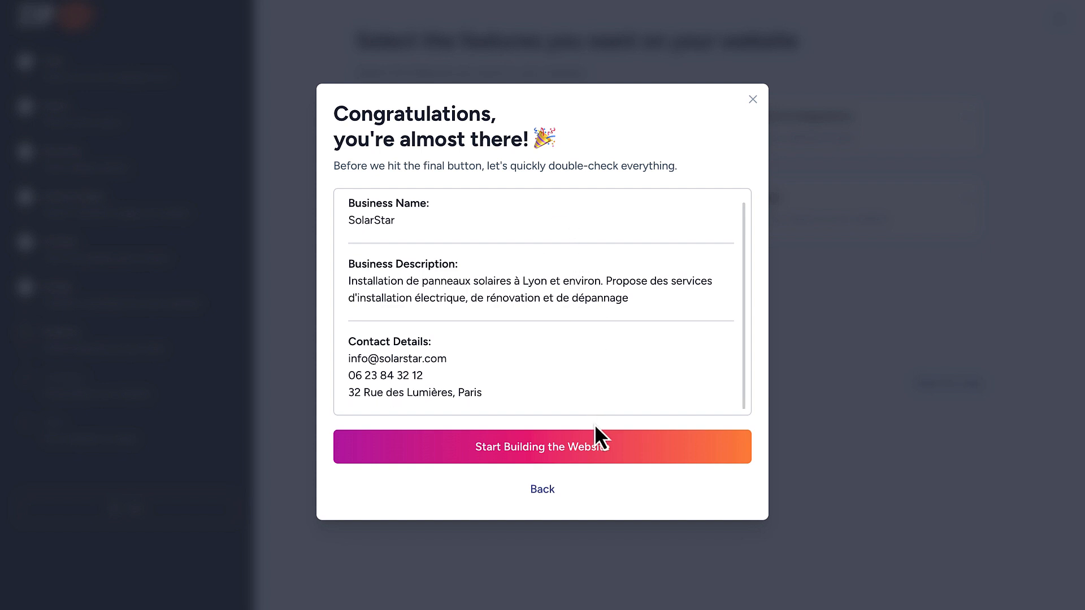
left_click(568, 455)
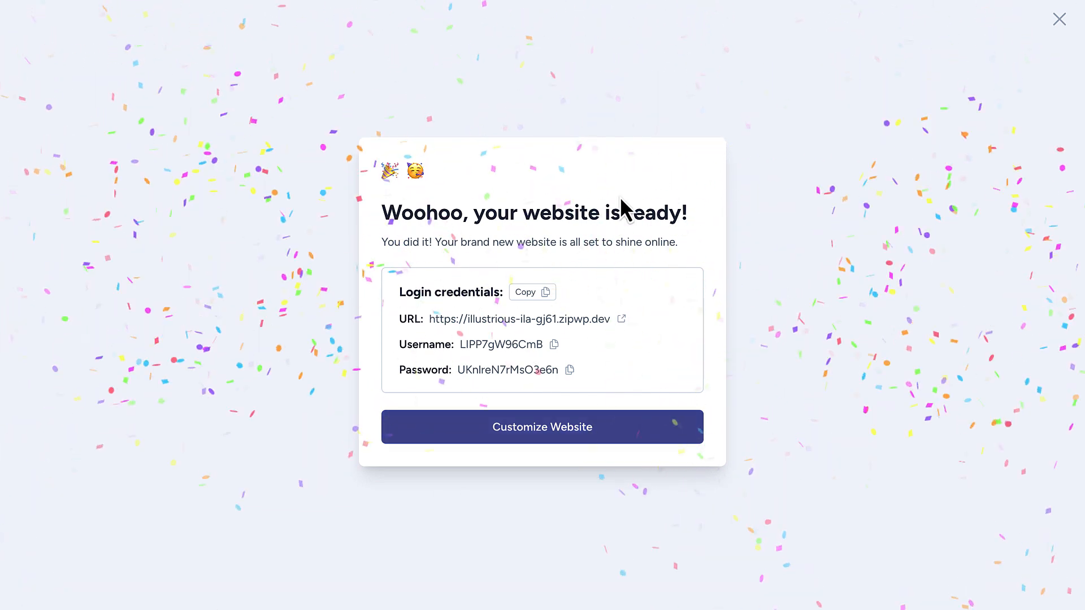
left_click_drag(603, 375, 397, 293)
Copy the site URL, username and password and paste them below '7 - Fini' in TextEdit
left_click(530, 294)
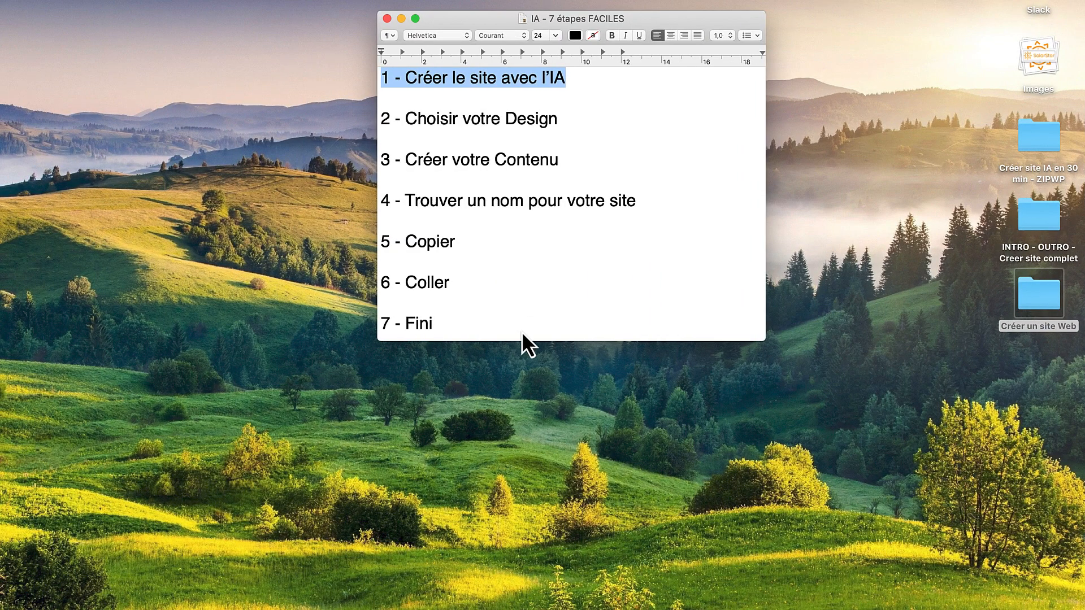
left_click(520, 334)
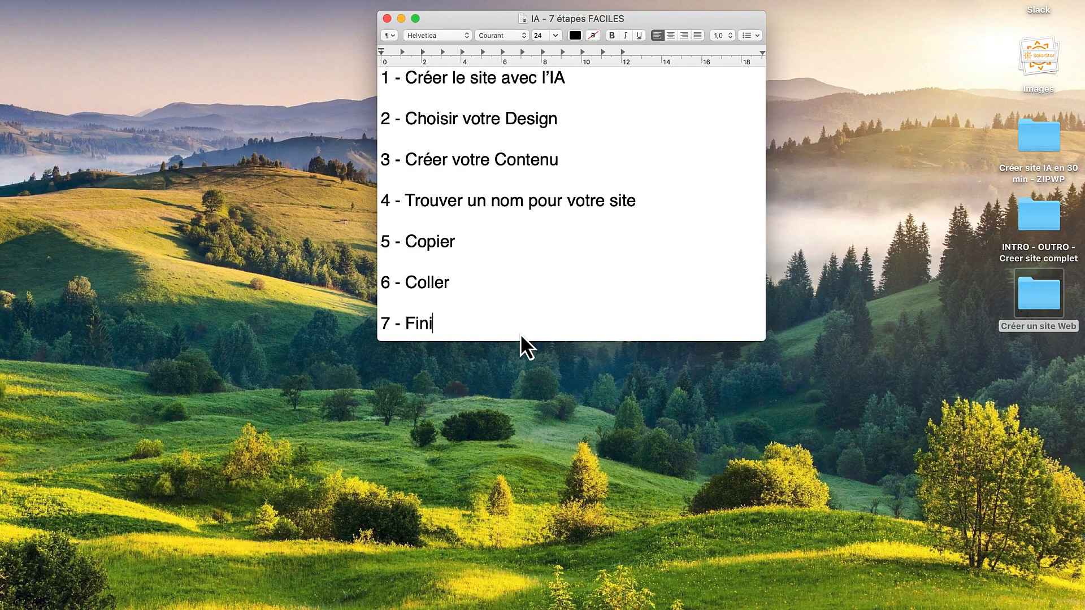
key("Return")
key("Return")
key("super+v")
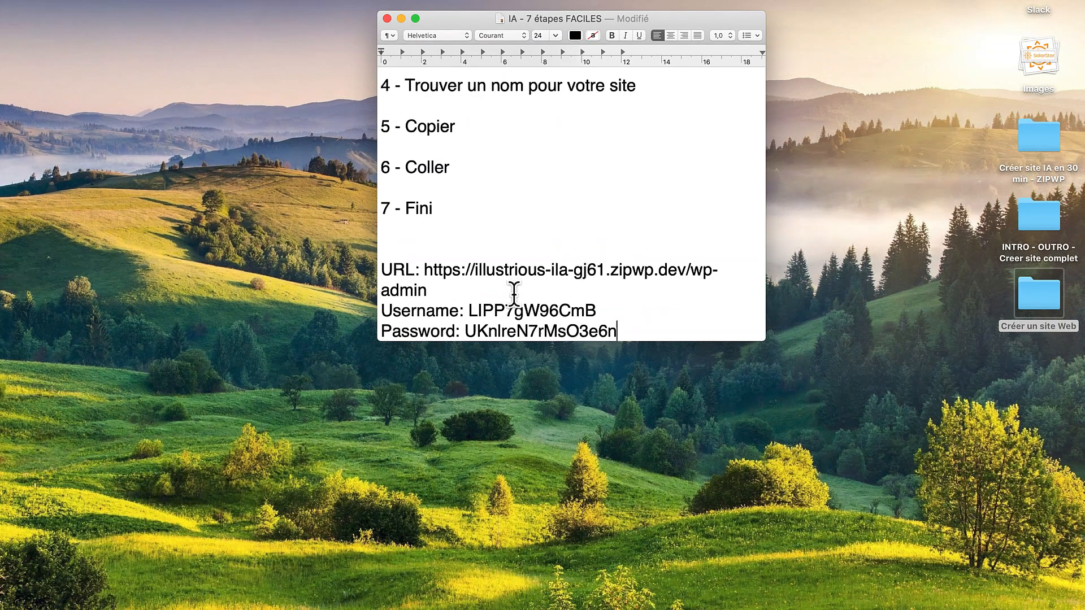
key("ctrl+Right")
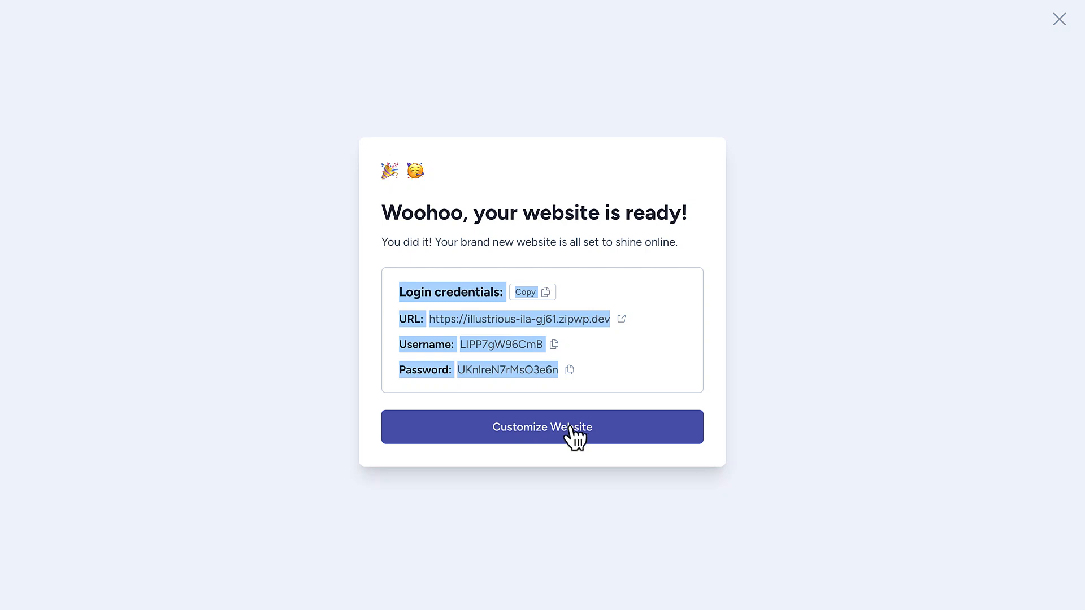
Open the new SolarStar site in the customizer and scroll through its home page
left_click(574, 438)
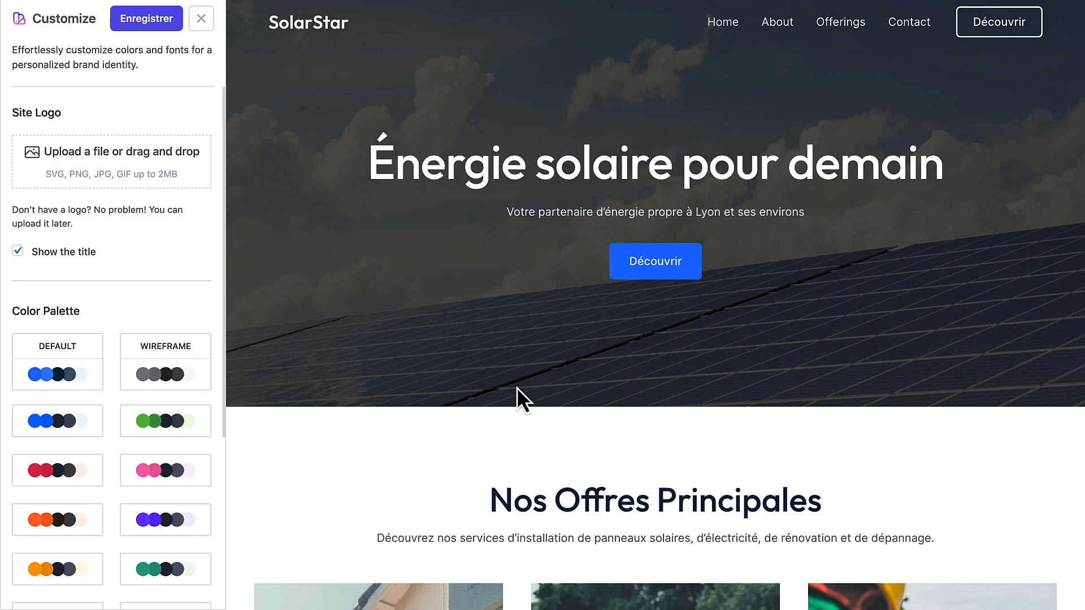
scroll(517, 388, "down", 7)
scroll(527, 386, "down", 10)
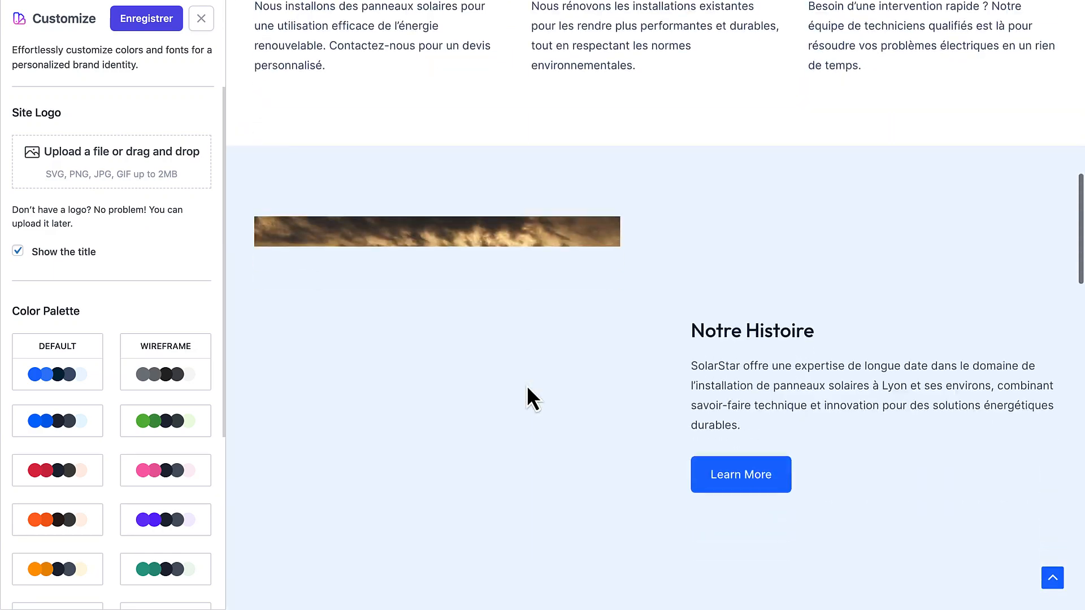
scroll(700, 434, "down", 10)
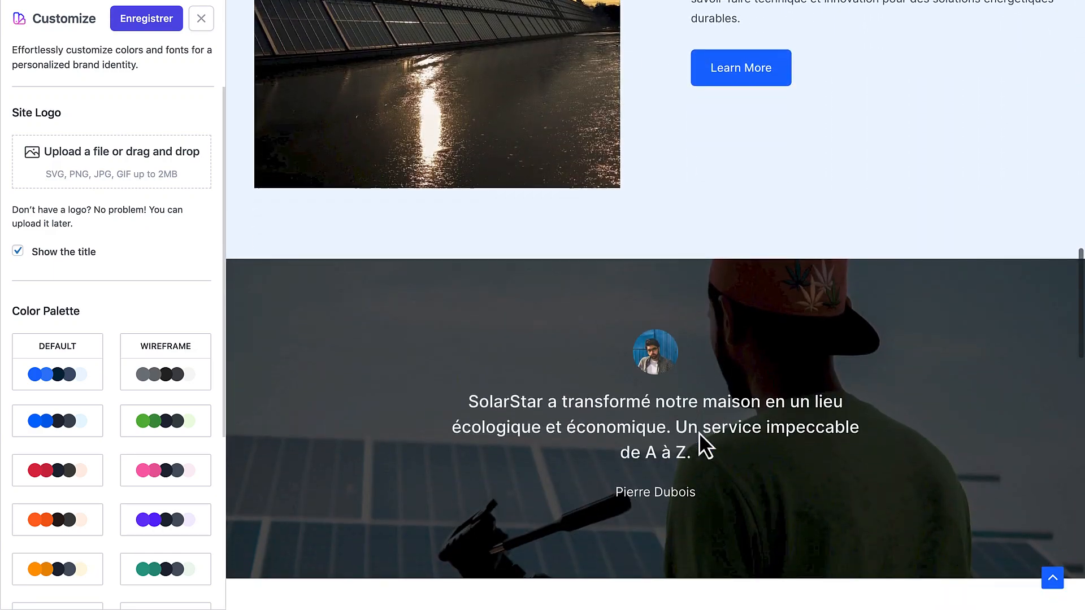
scroll(699, 433, "down", 3)
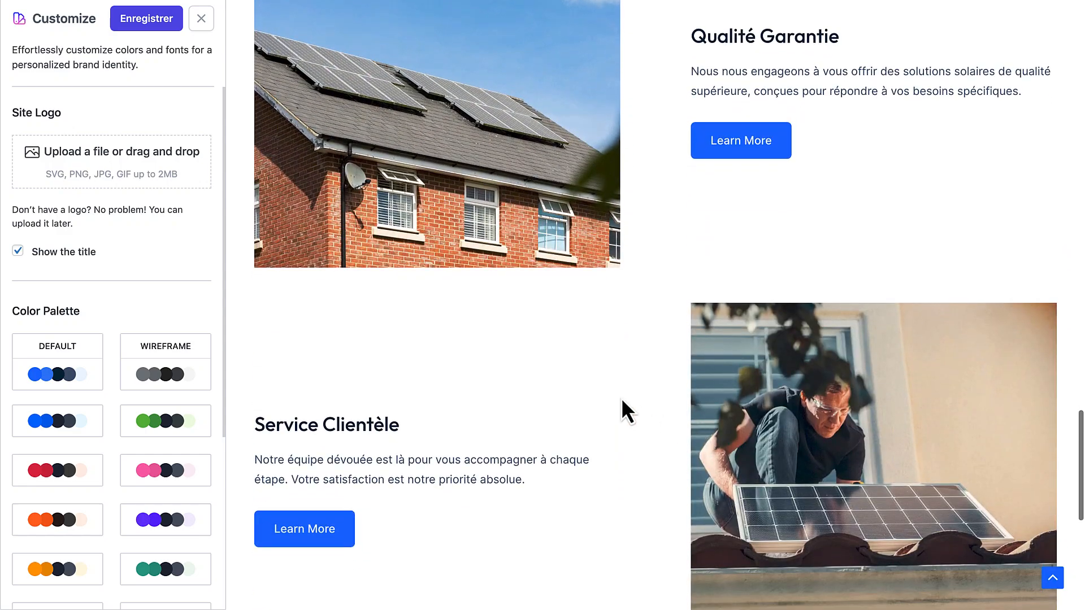
scroll(519, 358, "down", 6)
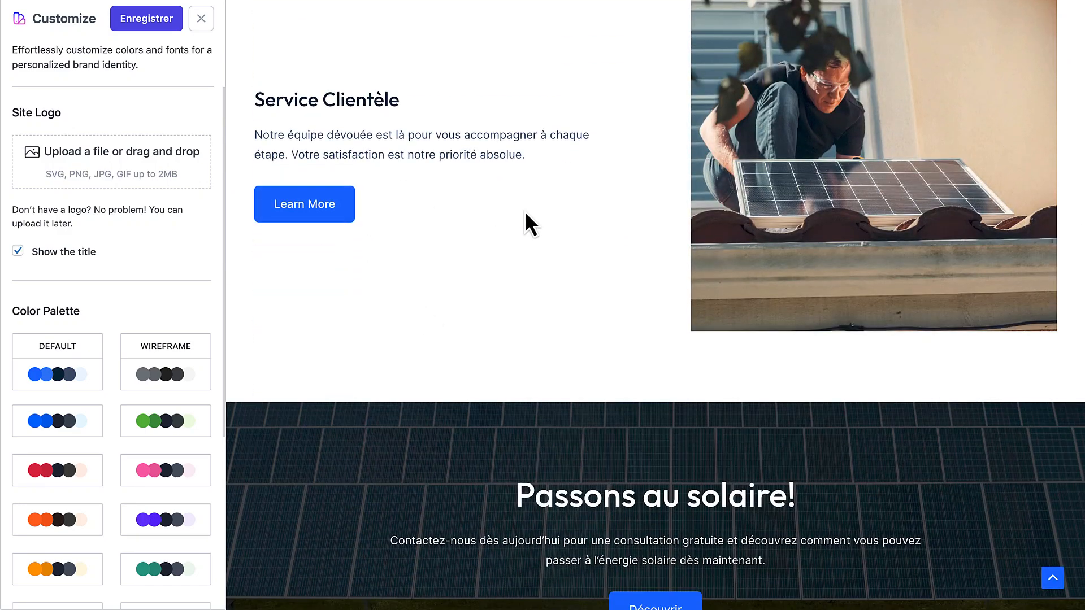
scroll(573, 226, "up", 20)
scroll(574, 226, "up", 8)
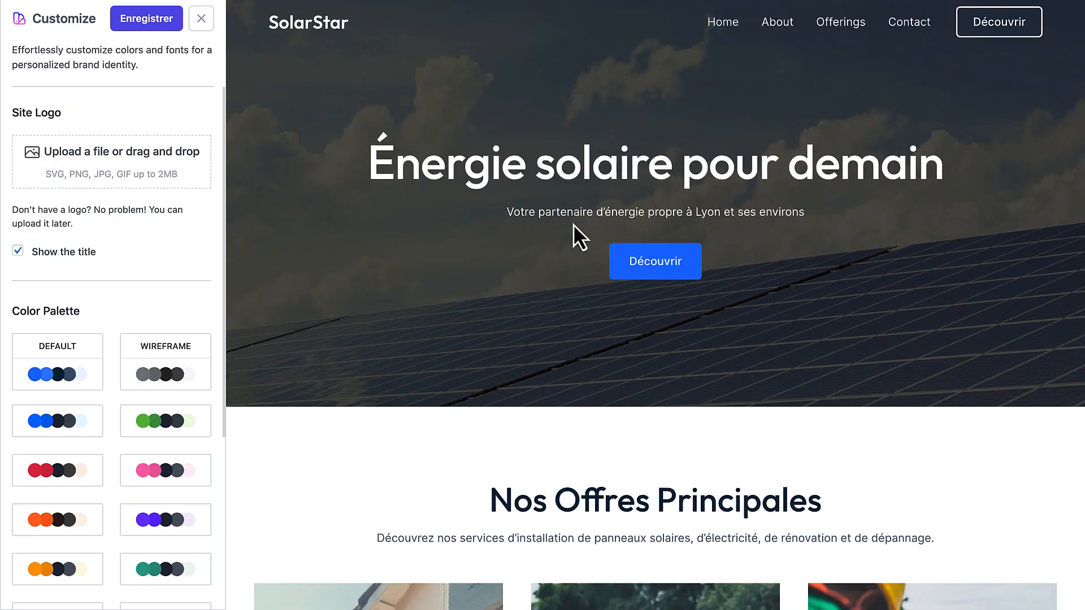
Browse the site's About and Offerings pages in the preview
left_click(783, 34)
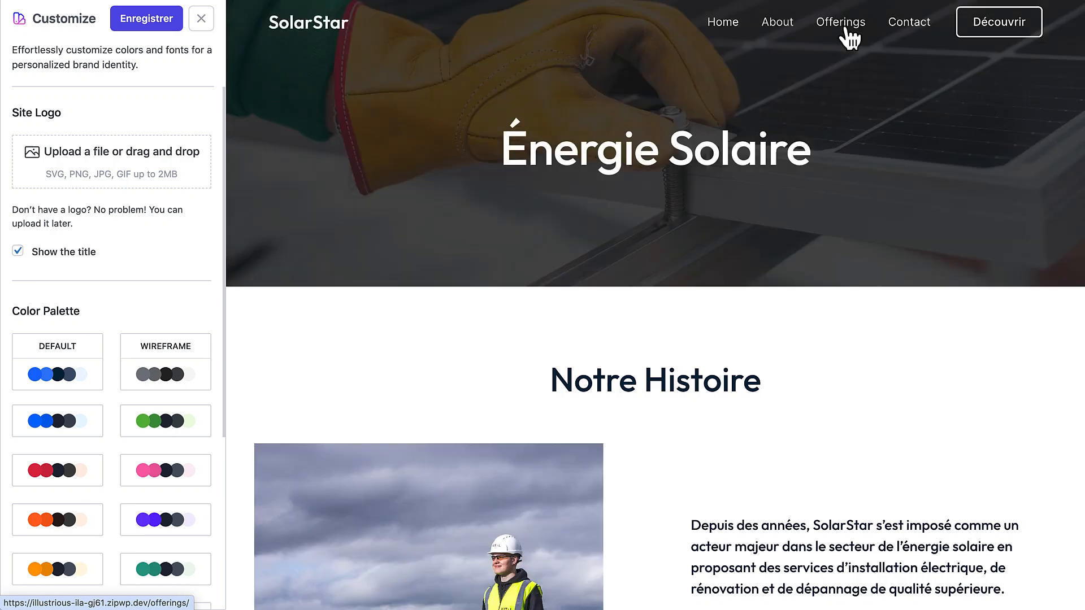
scroll(822, 198, "down", 6)
scroll(822, 198, "up", 6)
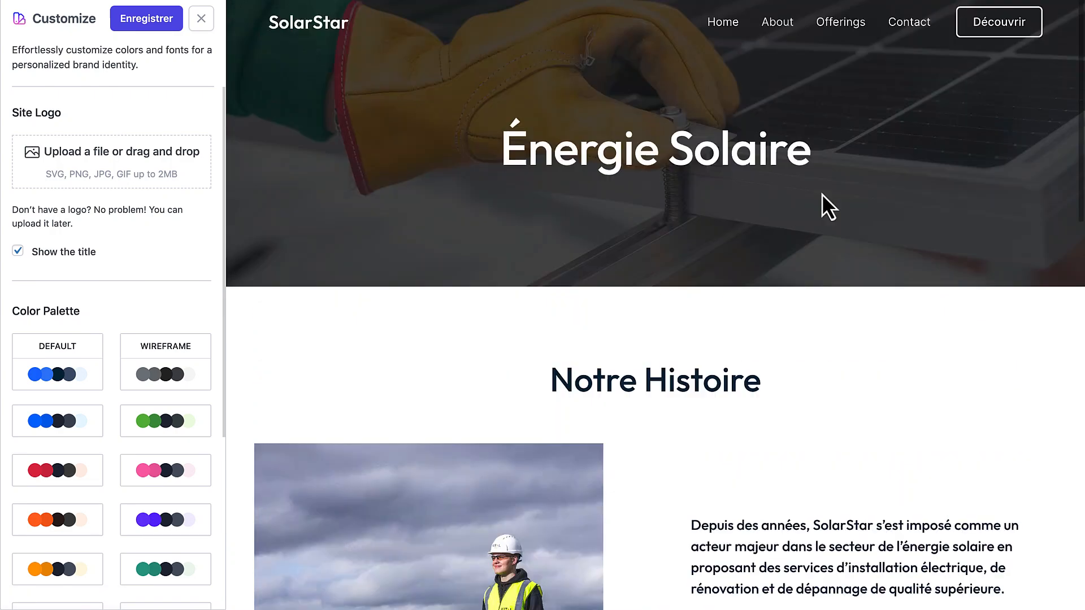
left_click(851, 43)
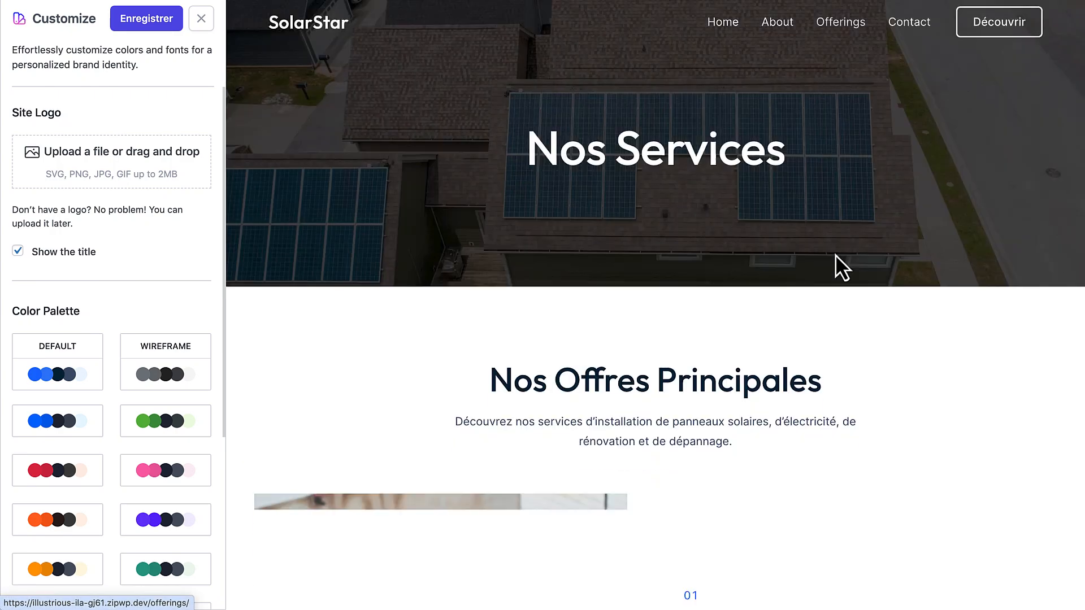
scroll(836, 265, "down", 3)
scroll(835, 254, "down", 6)
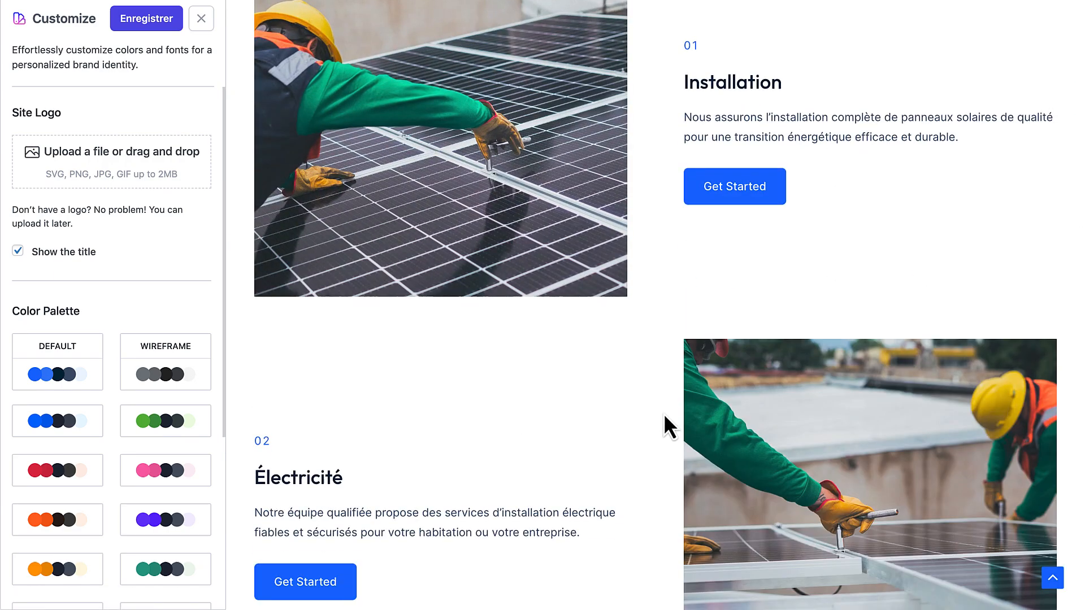
scroll(663, 412, "down", 5)
scroll(663, 412, "down", 3)
scroll(540, 225, "up", 10)
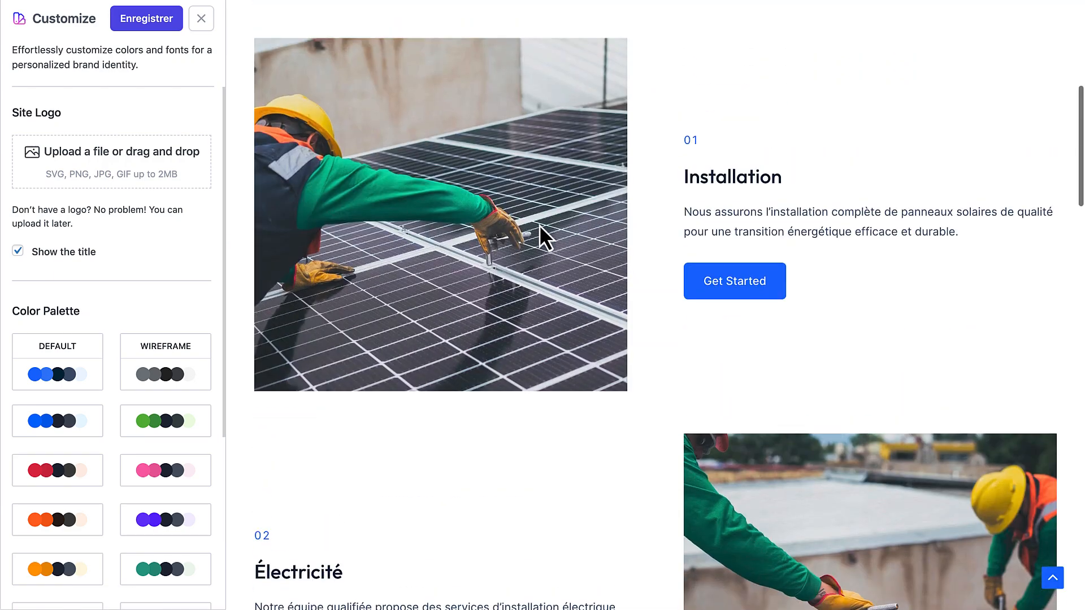
scroll(539, 225, "down", 5)
scroll(539, 225, "down", 5)
scroll(685, 235, "down", 10)
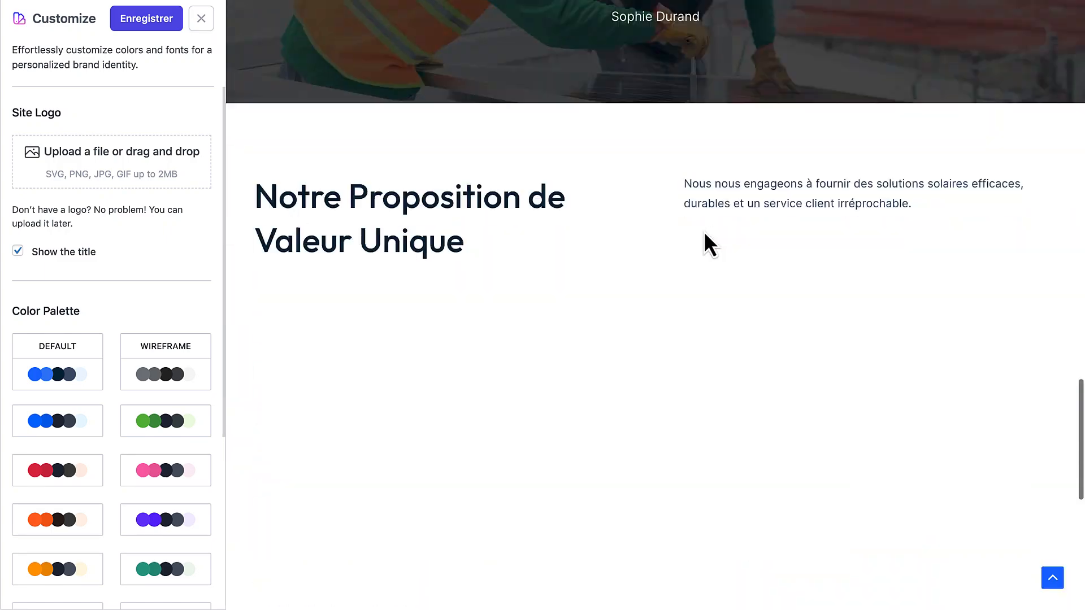
scroll(660, 256, "down", 10)
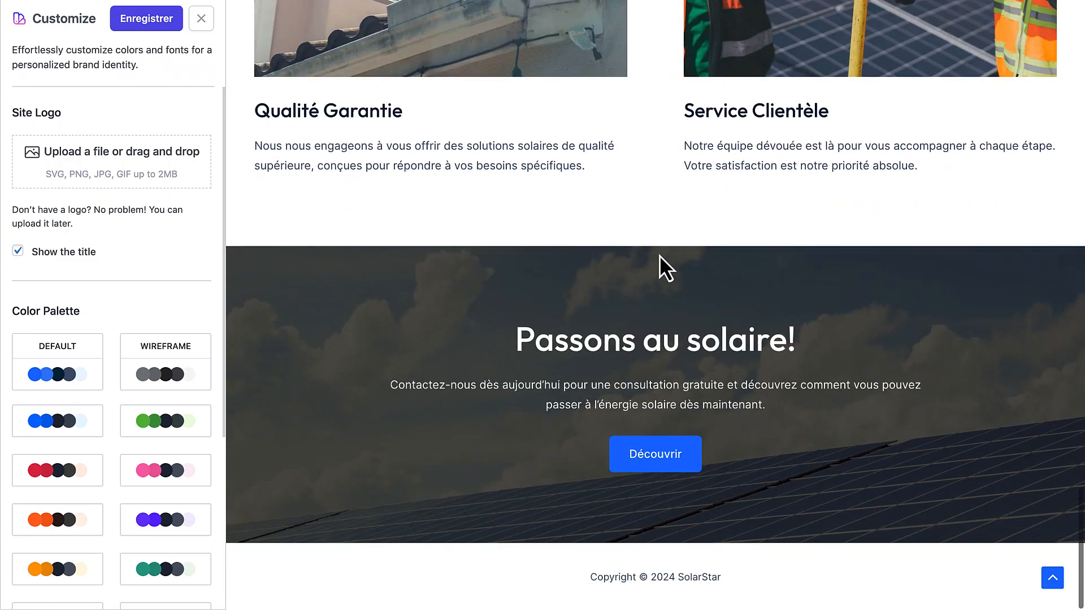
scroll(659, 256, "up", 20)
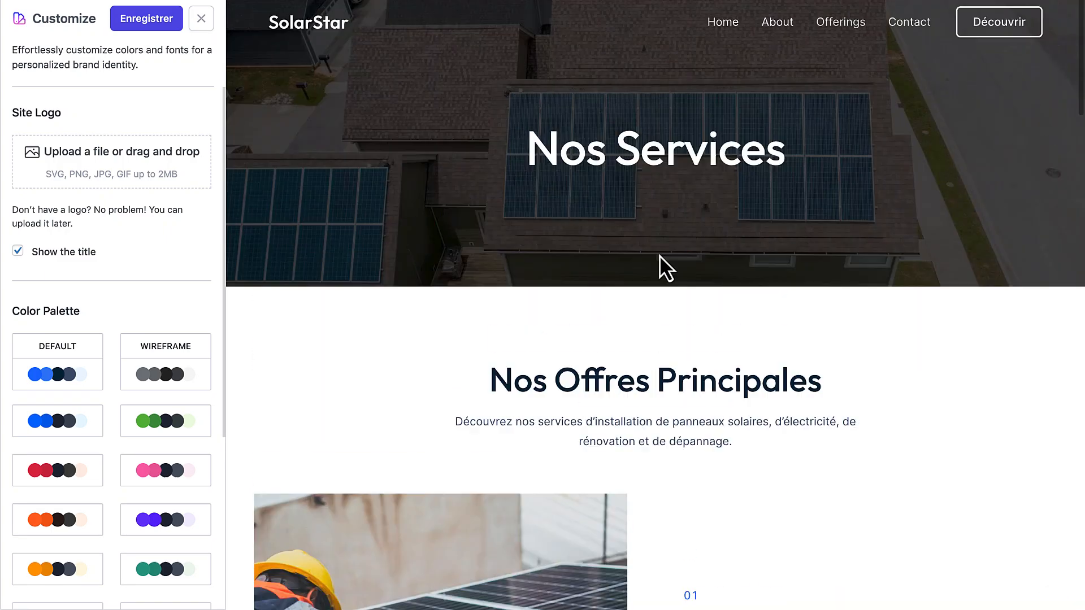
Review the Contactez-nous contact page with its address and form
left_click(918, 35)
scroll(742, 242, "down", 5)
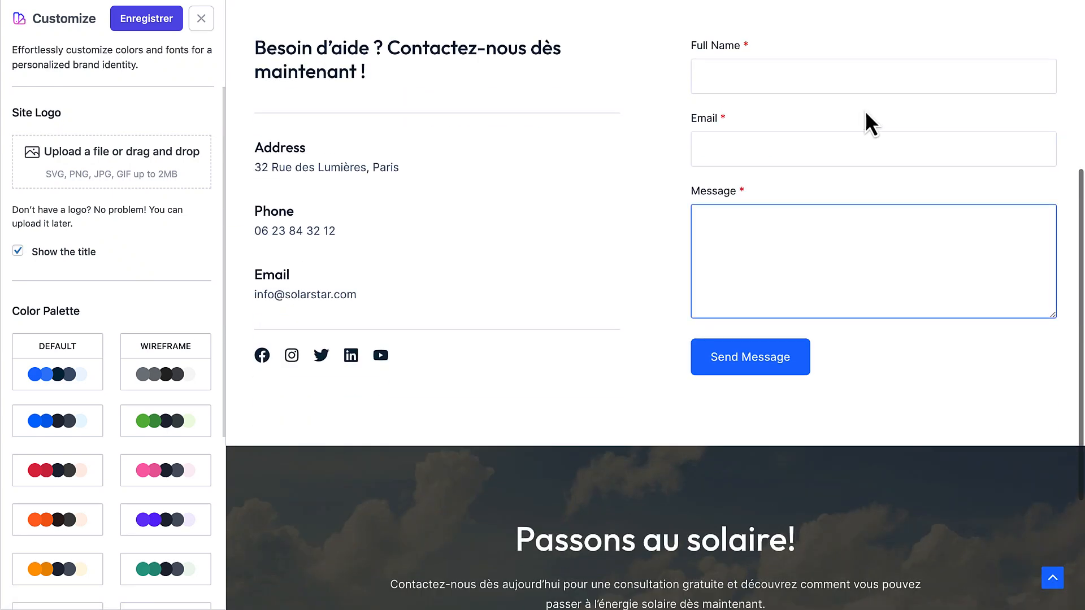
left_click(867, 113)
scroll(676, 460, "down", 4)
scroll(768, 325, "up", 3)
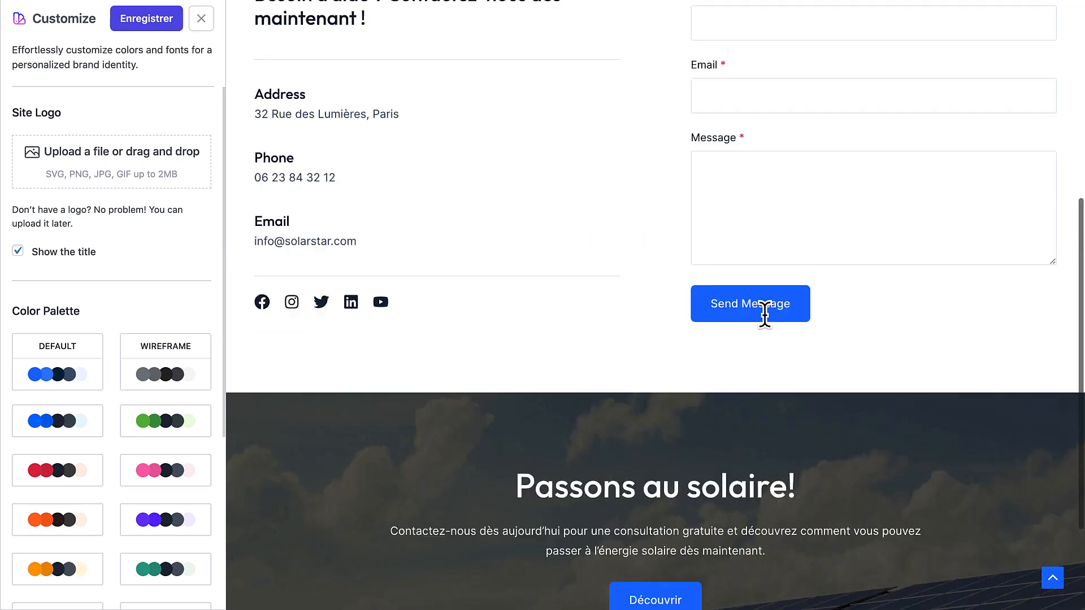
scroll(764, 315, "up", 6)
Revisit the About page and check where its Découvrir button leads
left_click(776, 35)
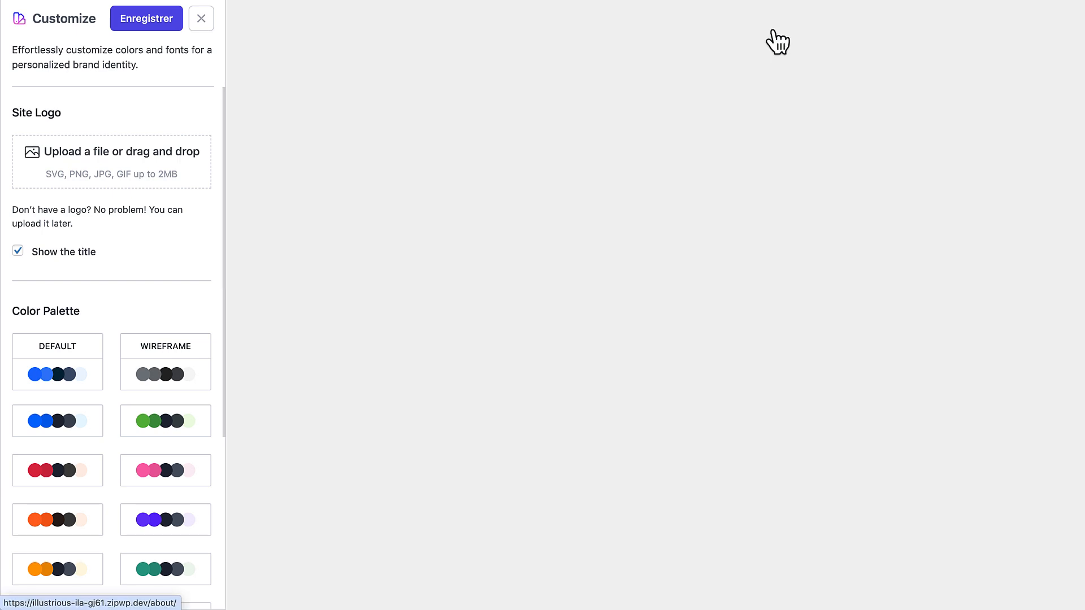
scroll(500, 309, "down", 8)
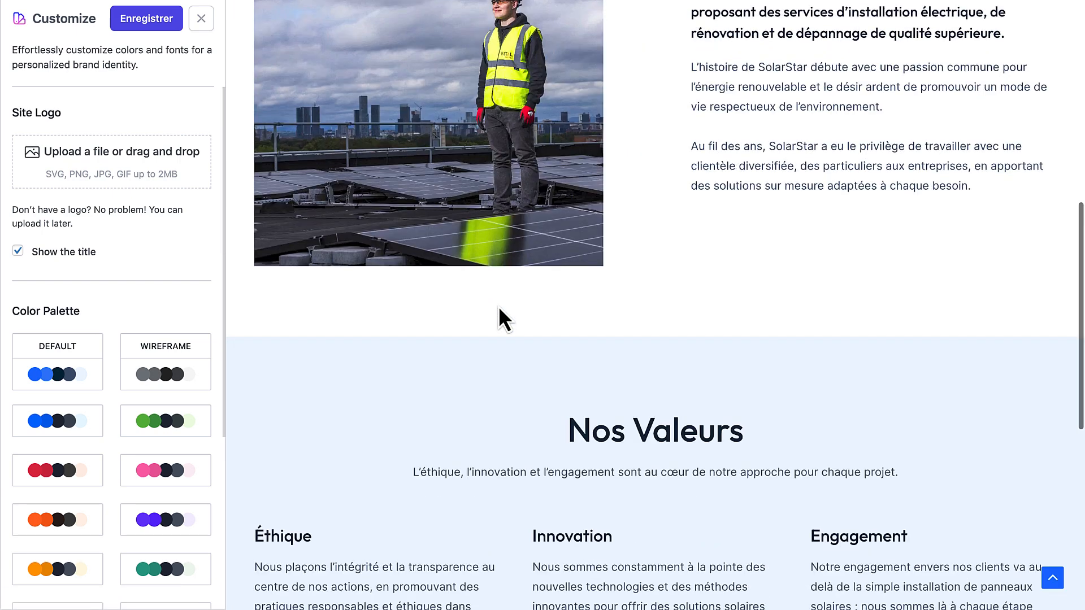
scroll(636, 299, "down", 8)
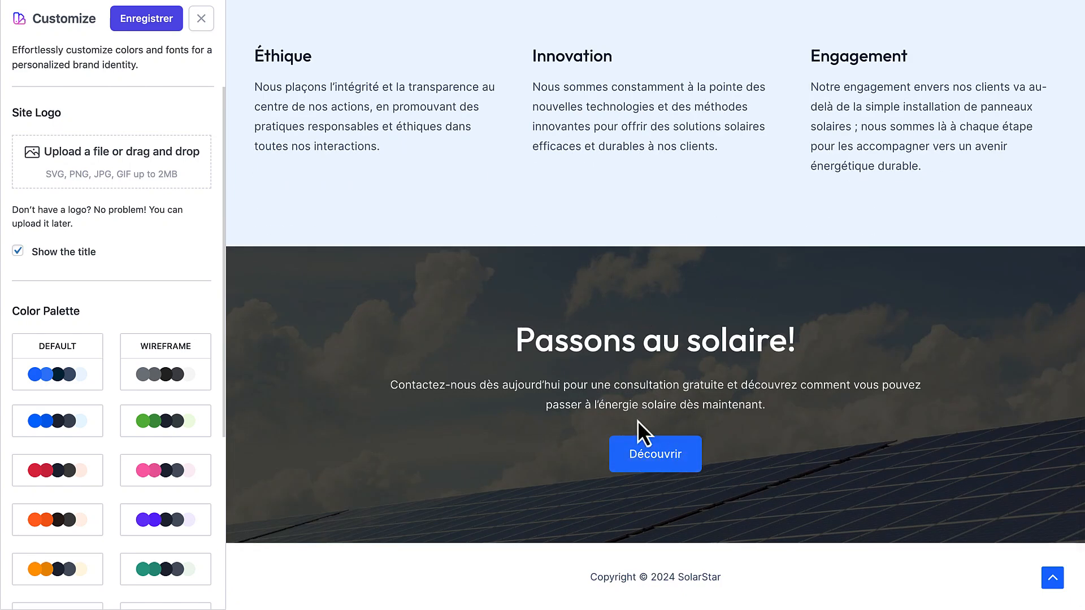
left_click(672, 448)
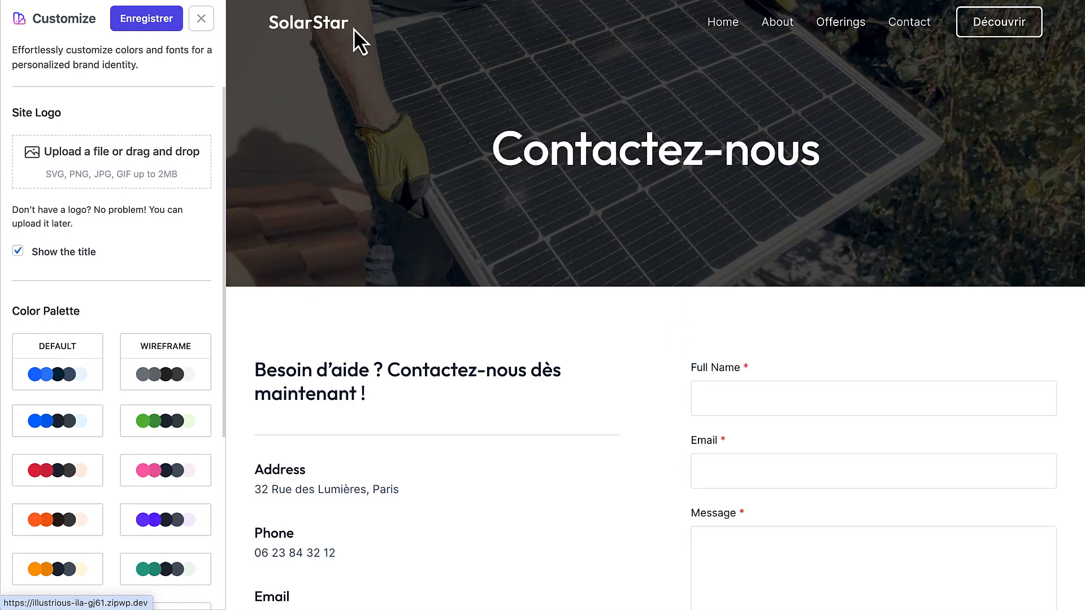
Return to the SolarStar home page, then load logomakr.com in a new Chrome tab
left_click(309, 23)
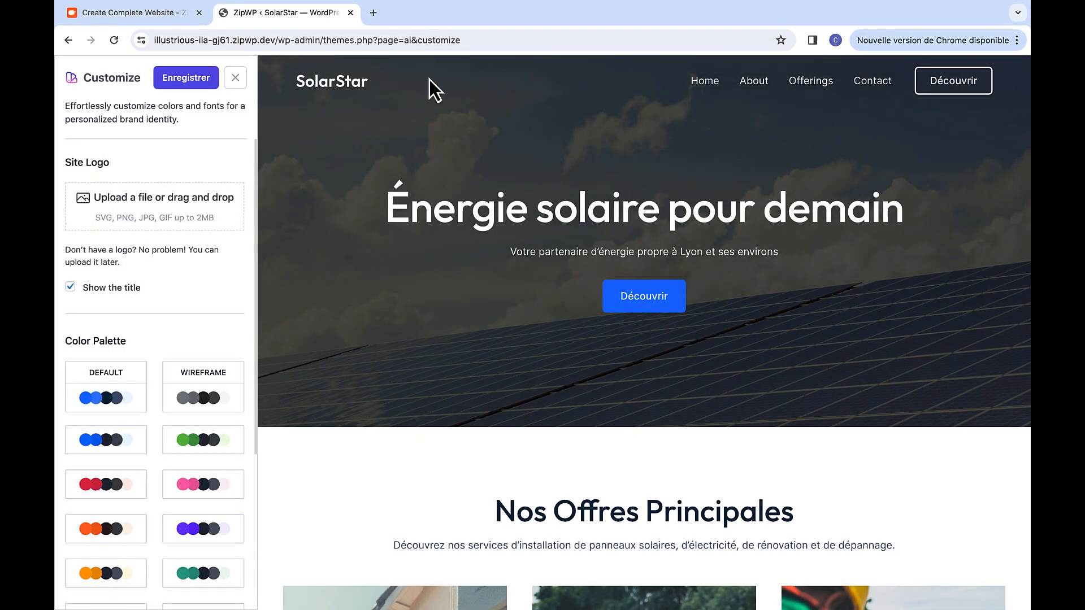
left_click(370, 12)
left_click(362, 39)
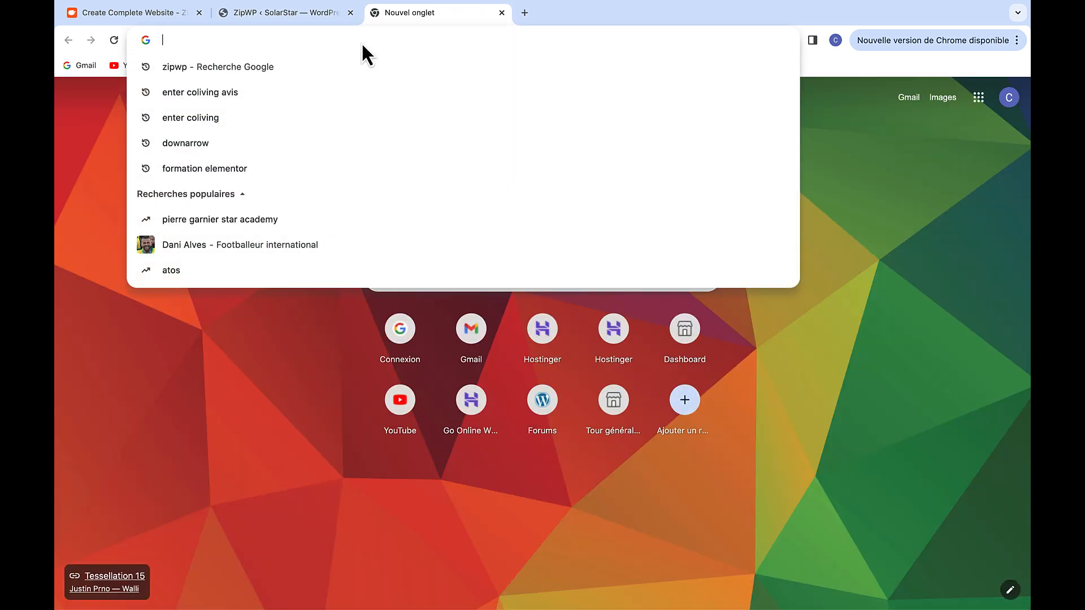
type("logom")
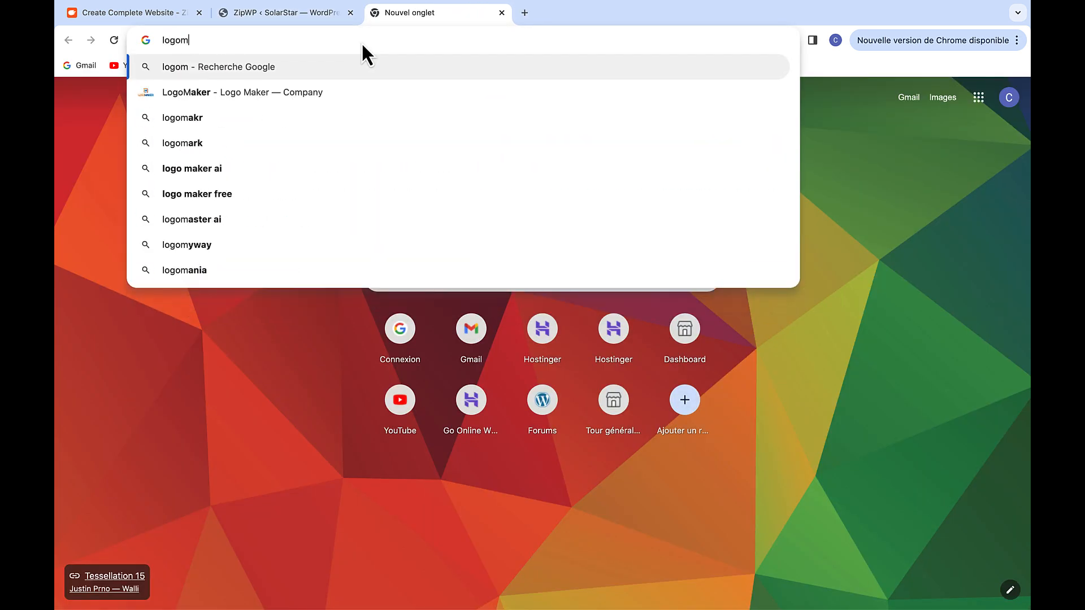
type("akr.com")
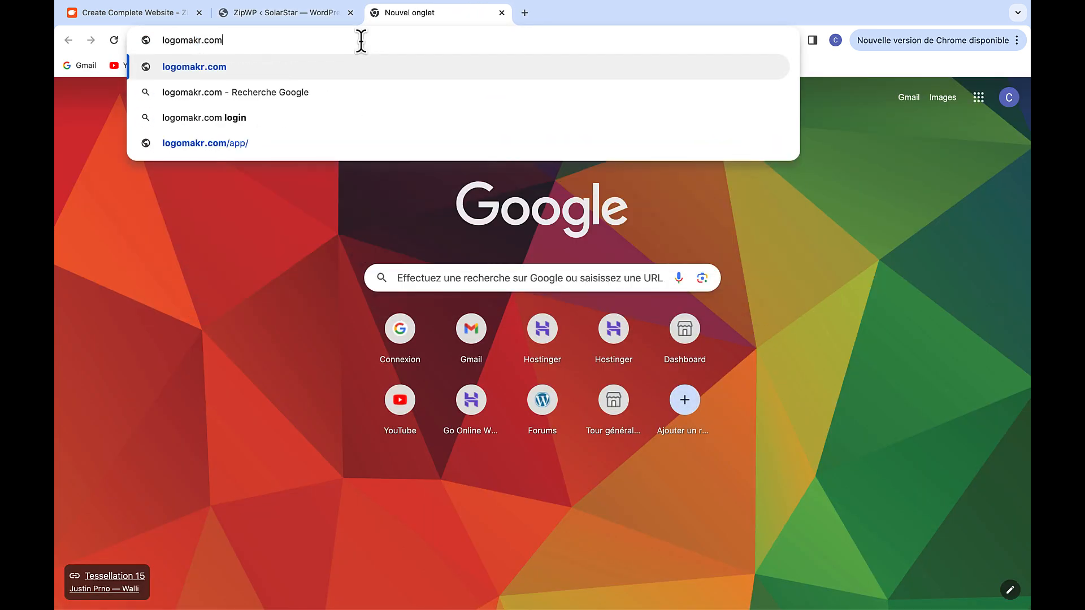
key("Return")
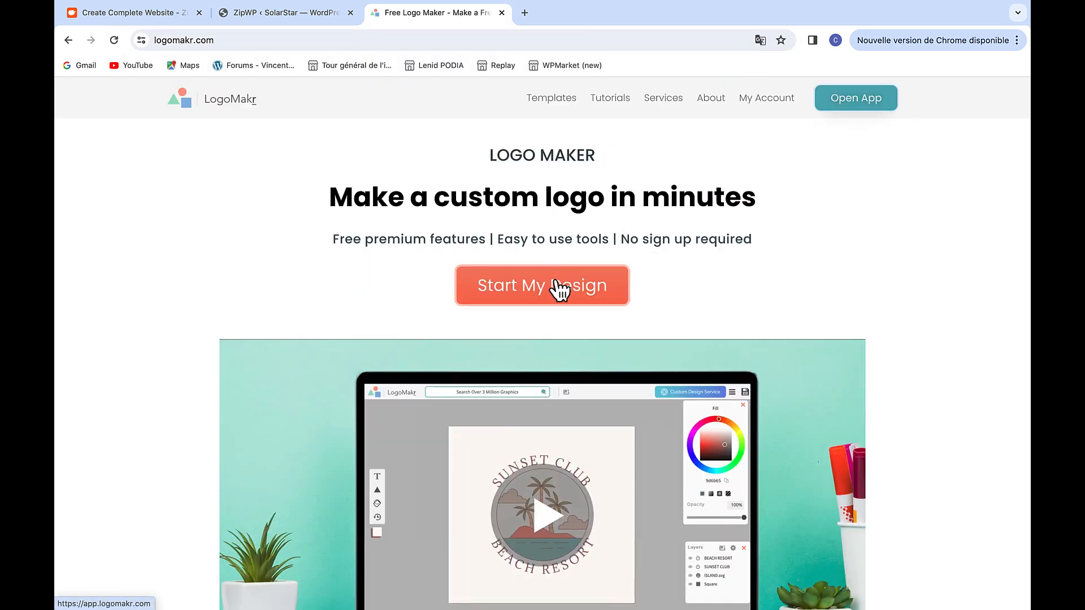
Start a LogoMakr design with the lightning-sun icon from a 'solar' graphics search
left_click(559, 291)
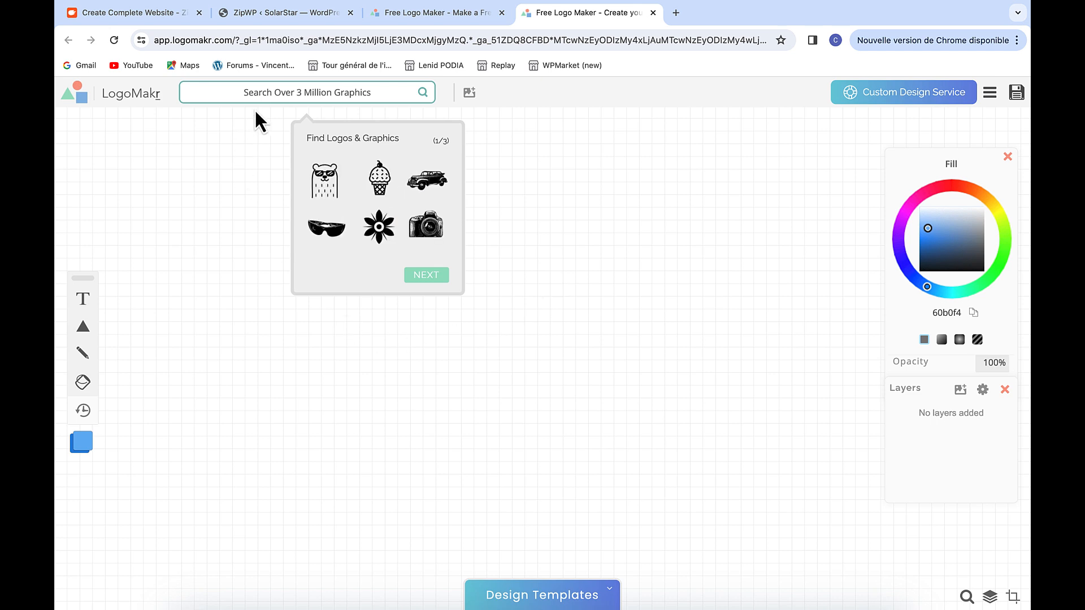
left_click(276, 91)
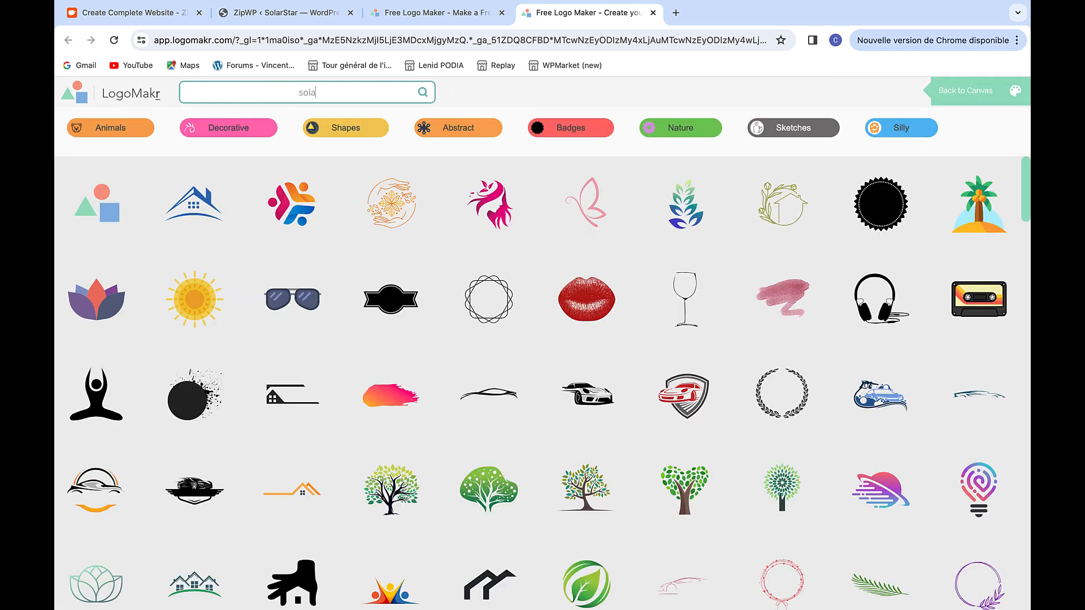
key("Return")
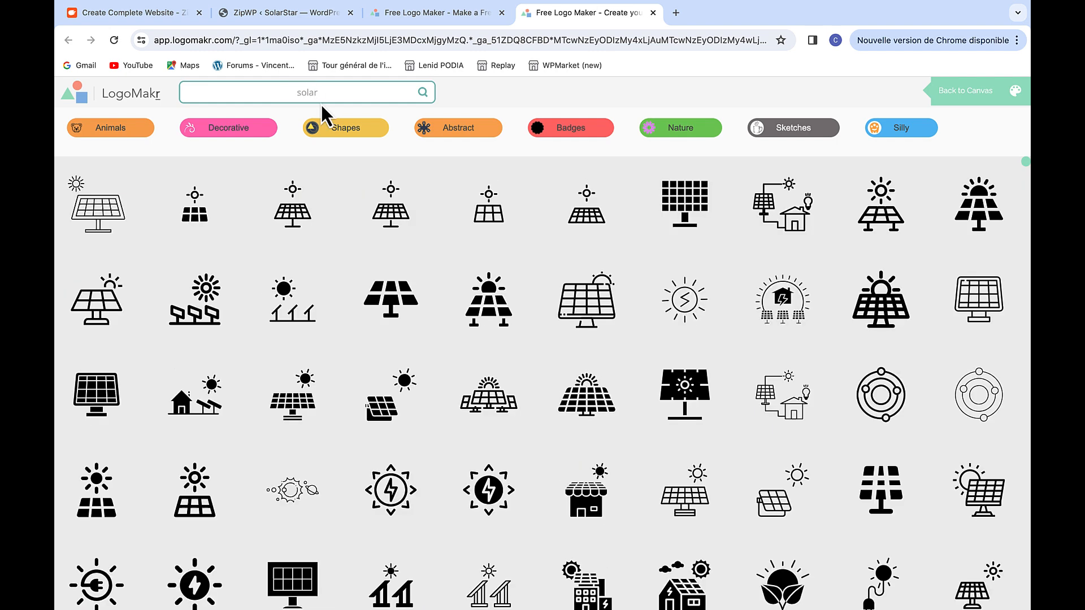
scroll(338, 228, "down", 3)
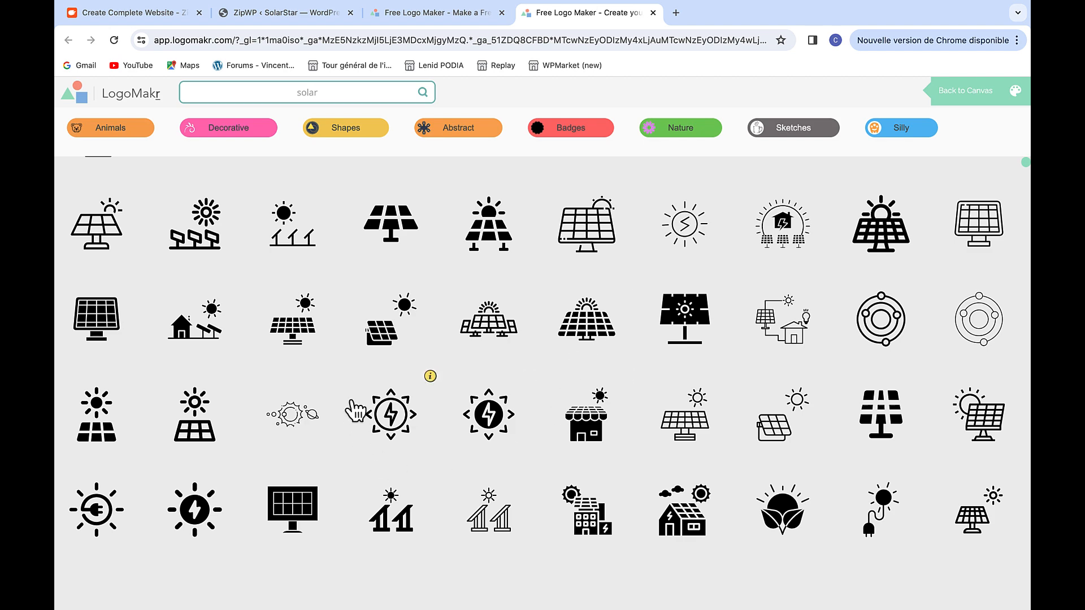
left_click(399, 429)
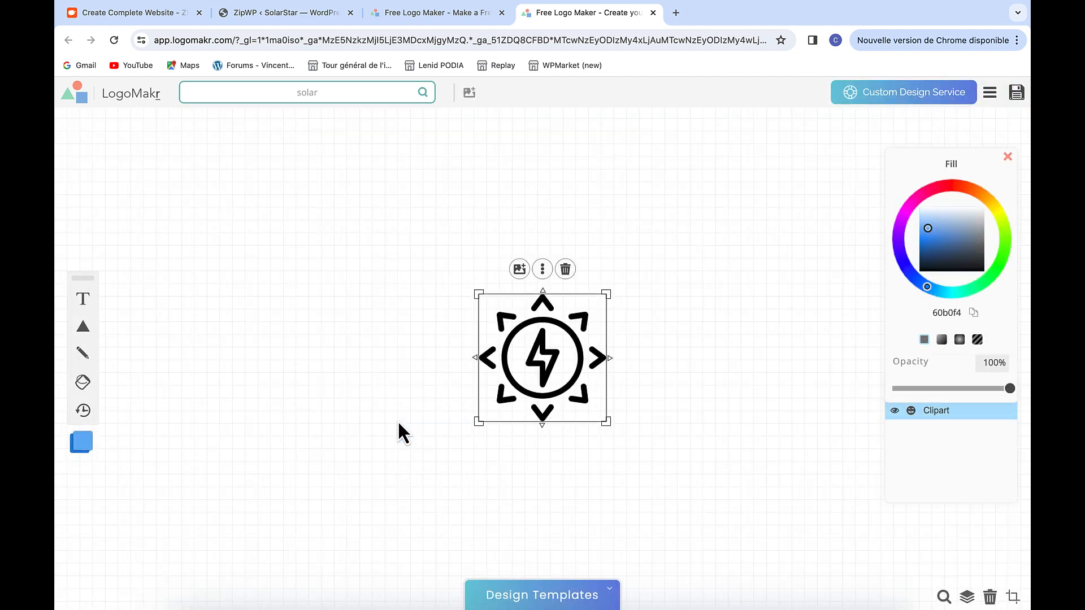
left_click(500, 12)
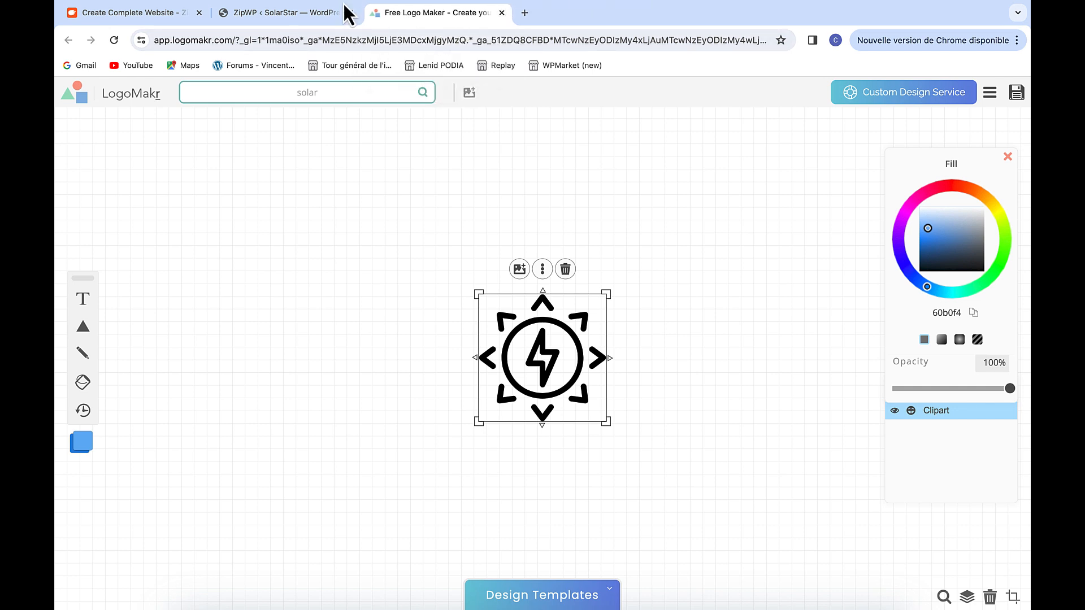
Move the sun icon to the upper left and enlarge it to 305 px square
left_click(199, 13)
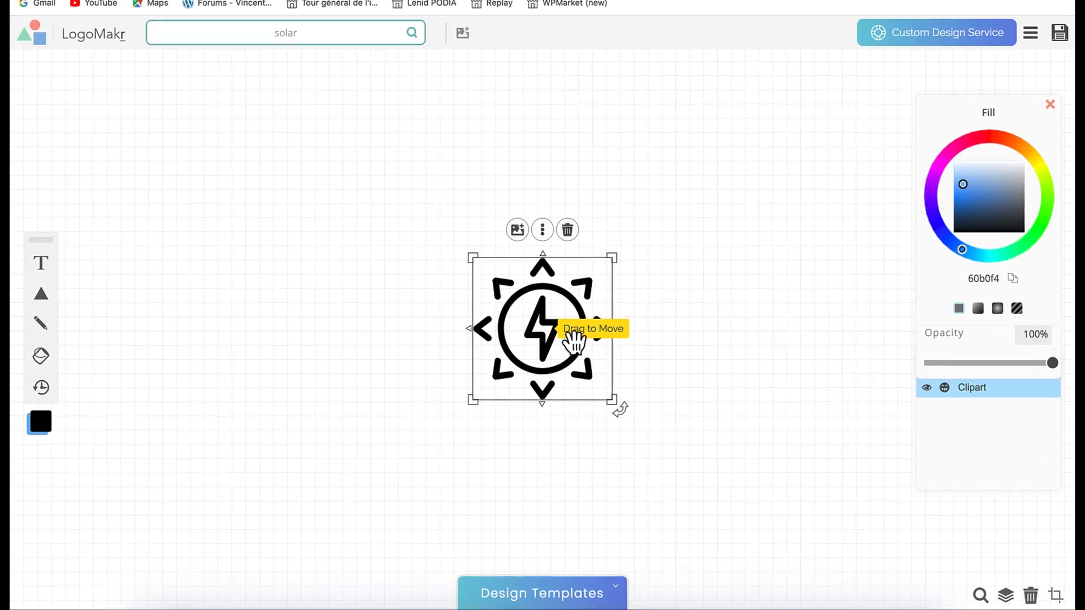
left_click_drag(574, 339, 316, 273)
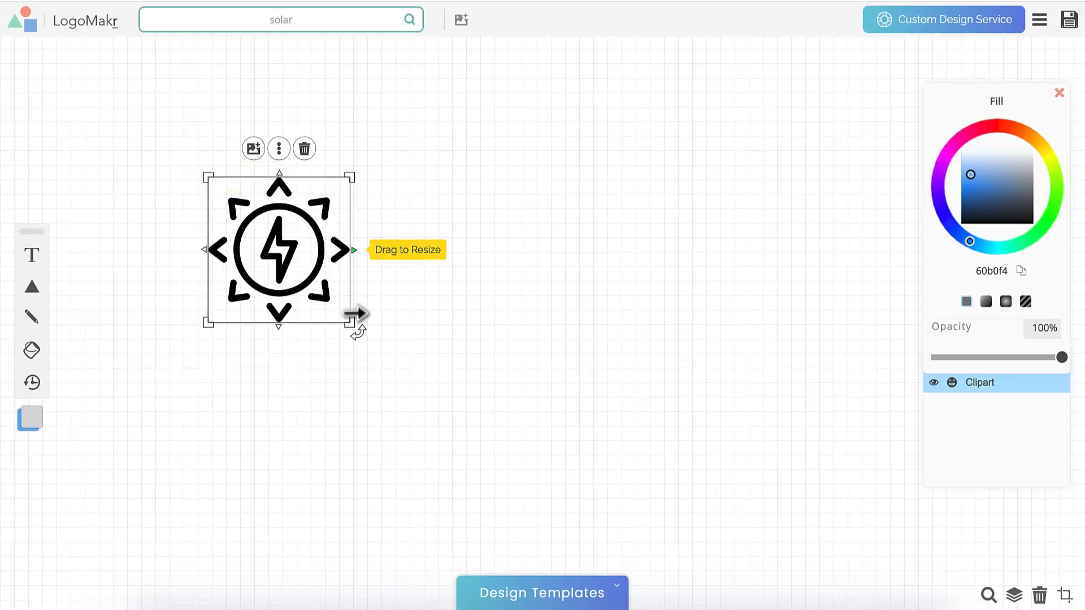
left_click_drag(351, 322, 385, 335)
Add a large 'SolarStar' title in Poppins placed beside the sun icon
left_click(29, 257)
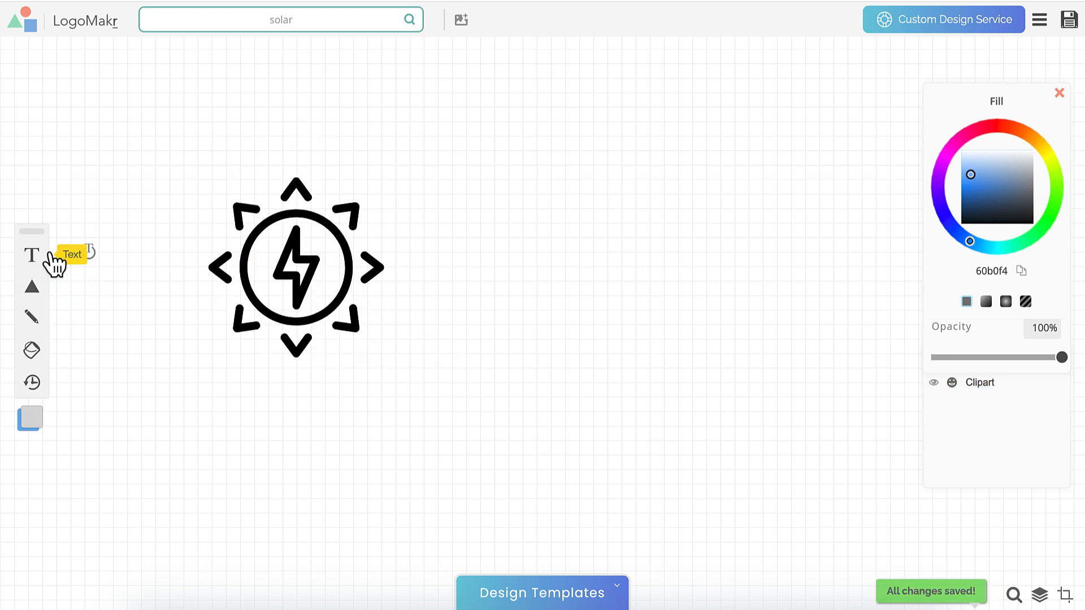
type("Solar")
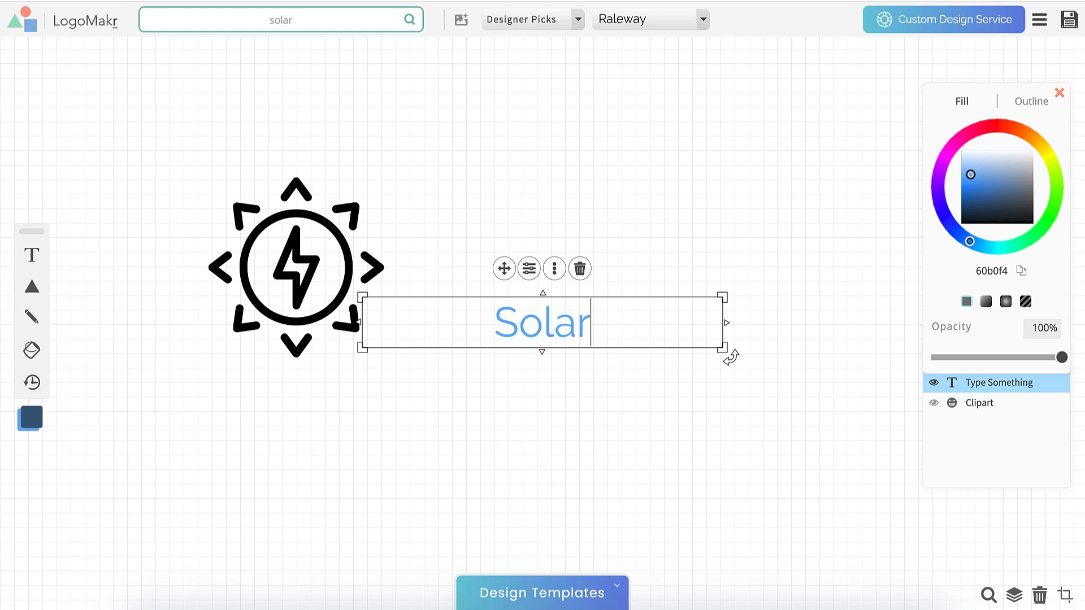
type("Star")
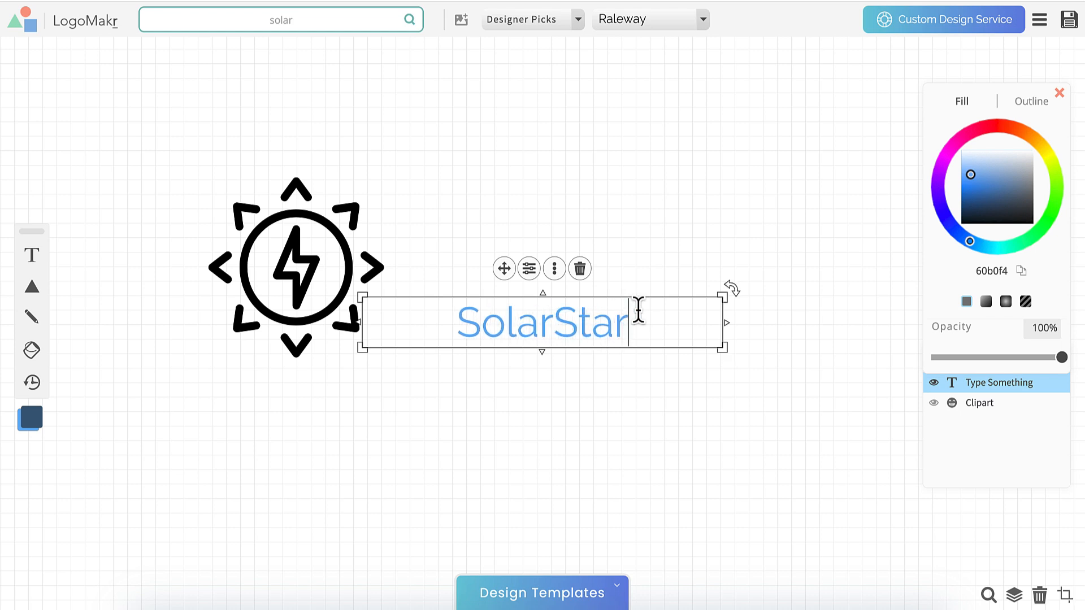
left_click(684, 22)
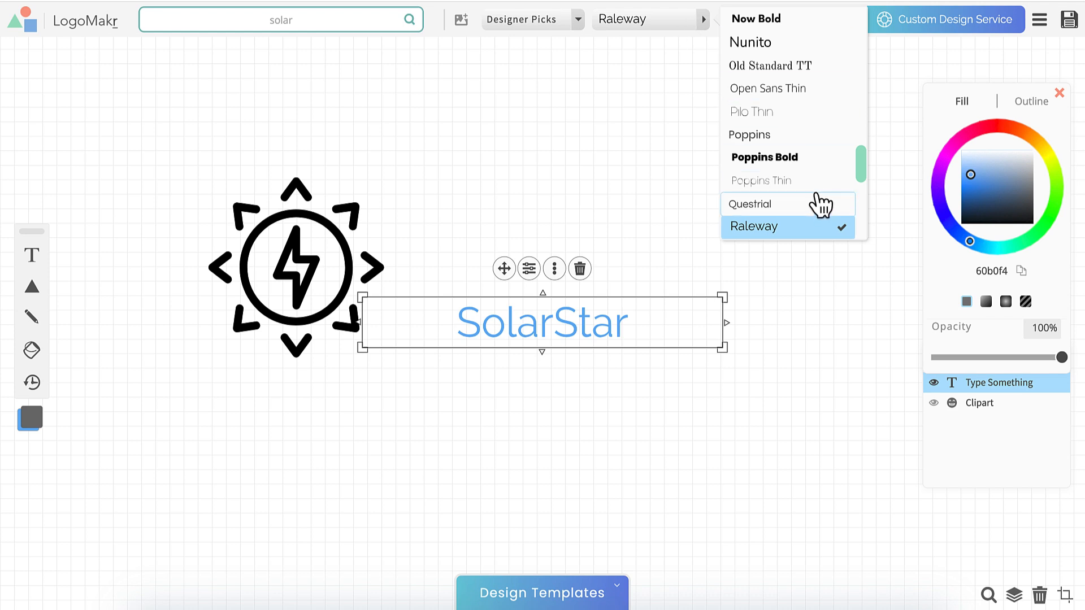
left_click(779, 138)
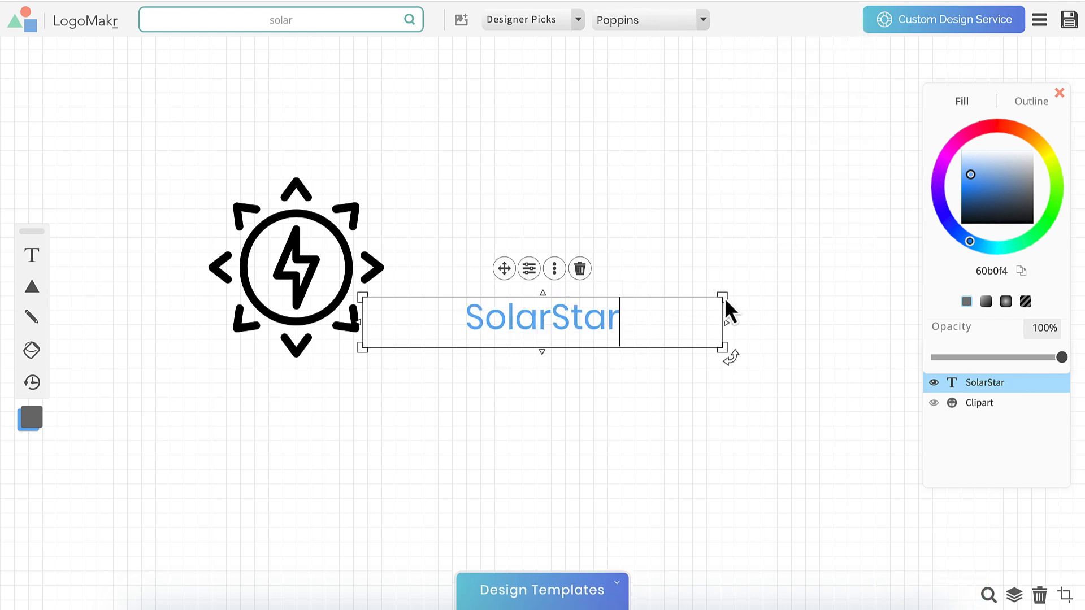
left_click_drag(723, 295, 764, 215)
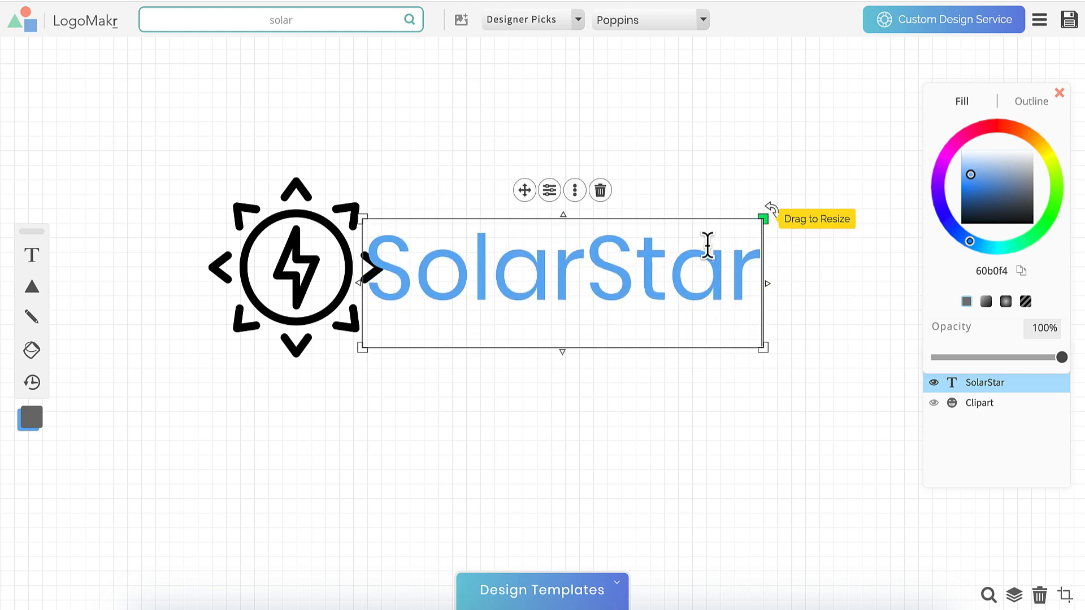
left_click(654, 257)
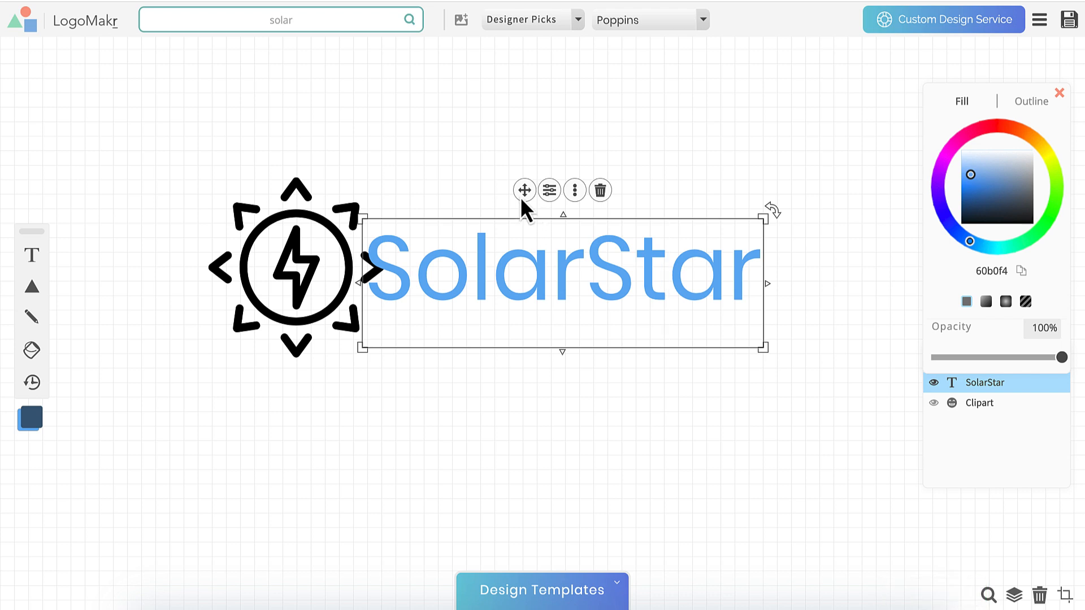
left_click_drag(521, 198, 566, 200)
left_click(470, 151)
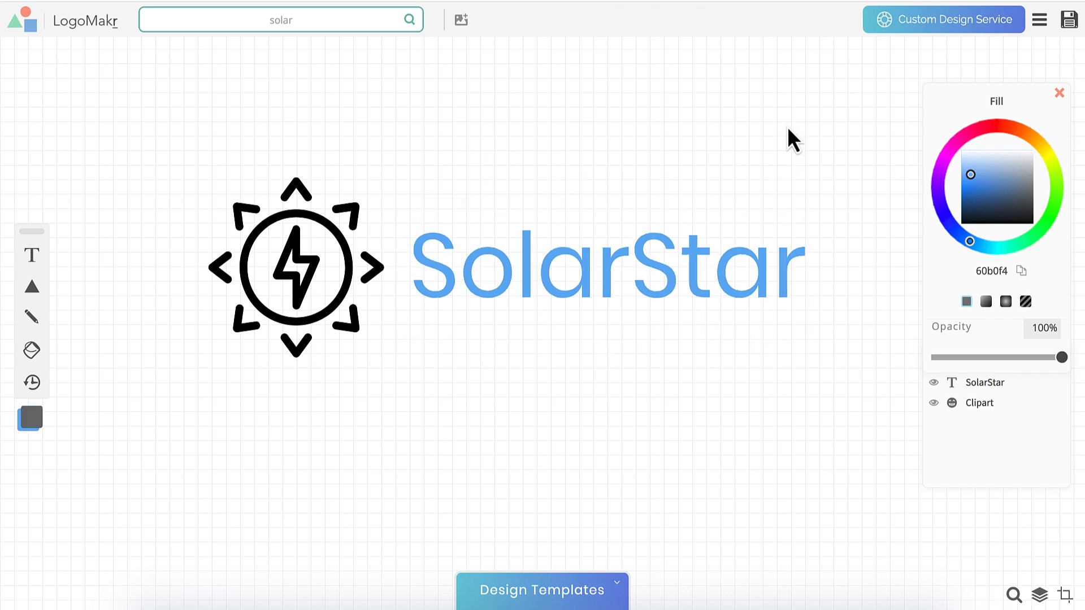
Align the SolarStar text with the icon and recolour both orange (ff6d00)
left_click_drag(787, 126, 202, 369)
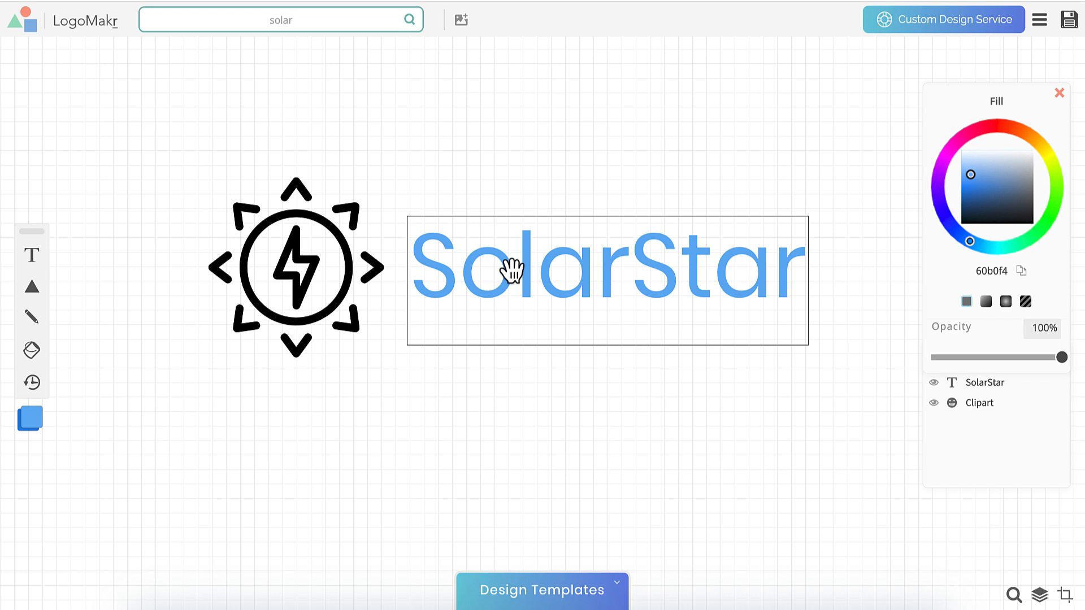
left_click_drag(511, 270, 525, 268)
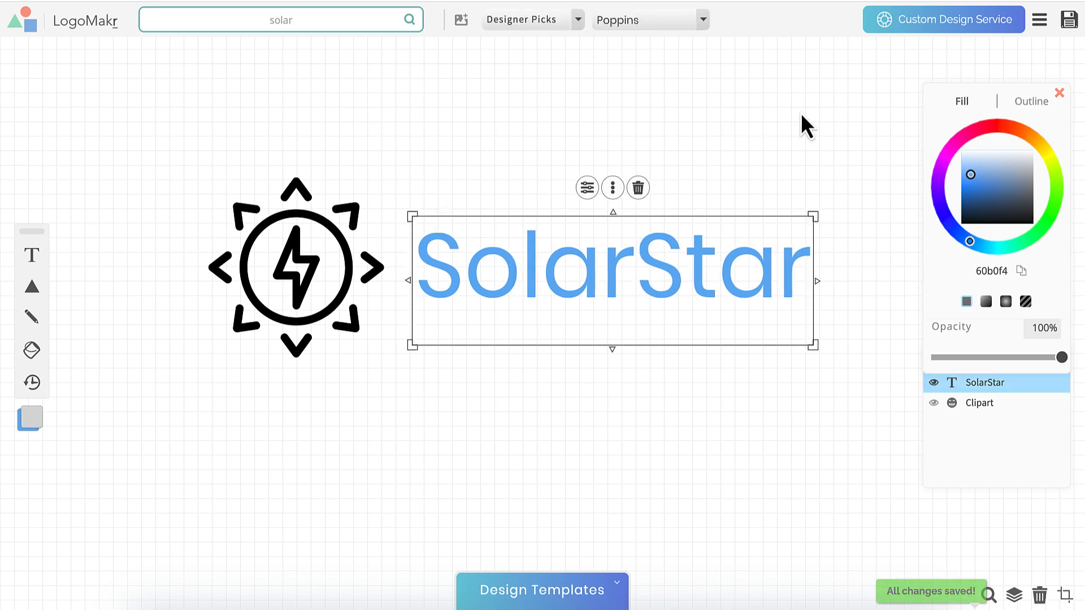
left_click_drag(801, 111, 198, 367)
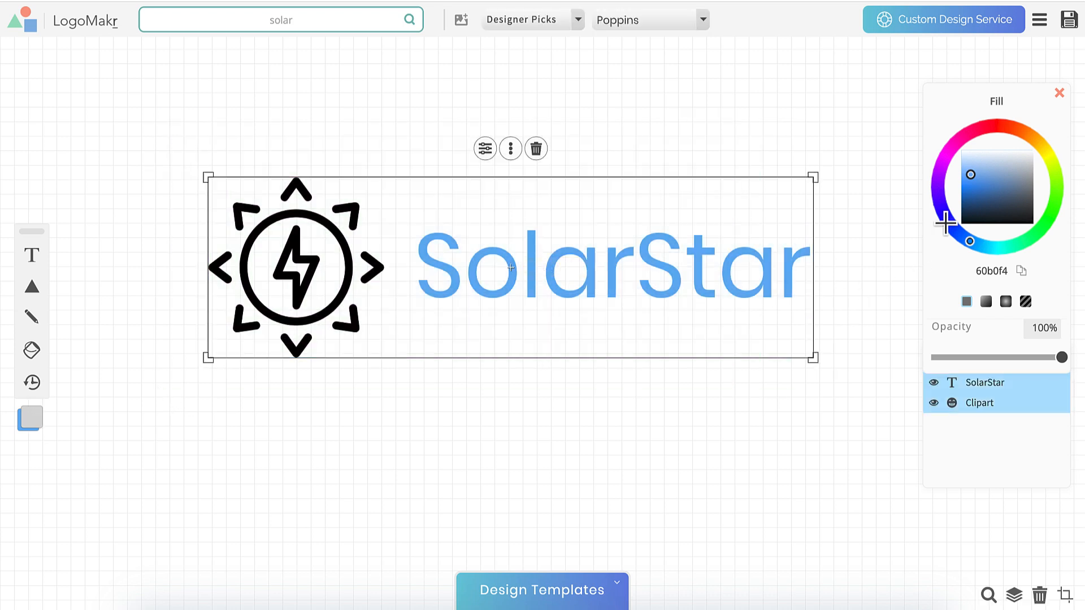
left_click_drag(931, 164, 1036, 129)
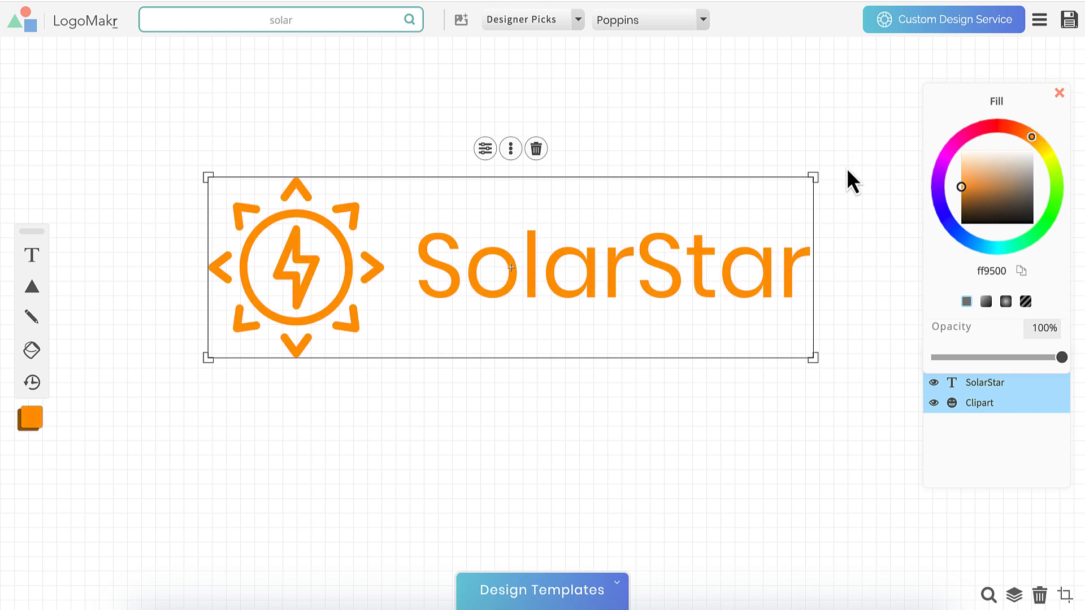
Email the free low-resolution PNG logo to your address after accepting the legal terms
left_click(1067, 21)
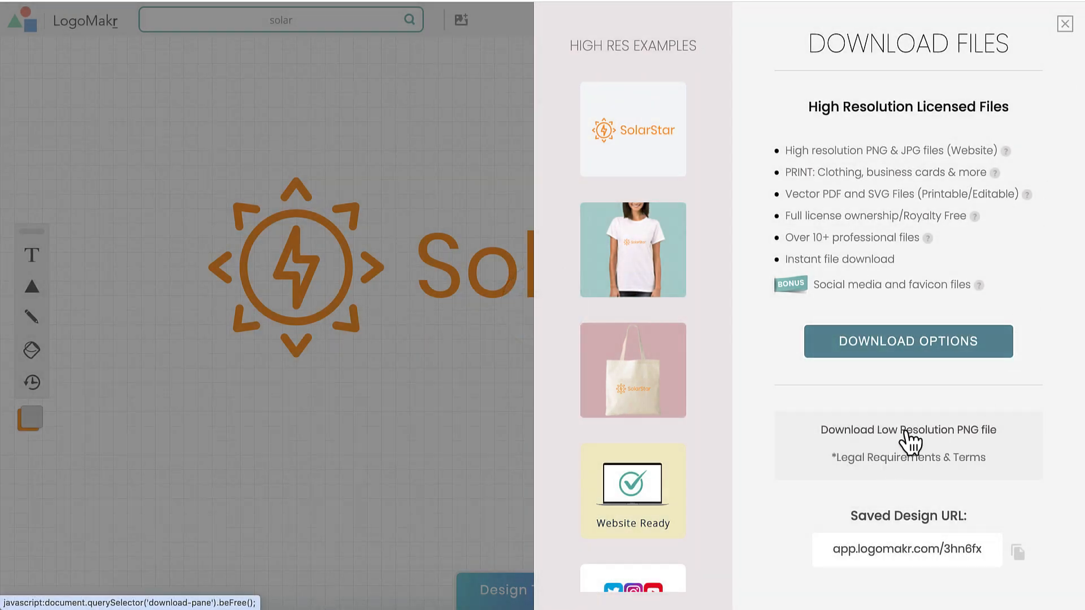
left_click(907, 434)
left_click(834, 204)
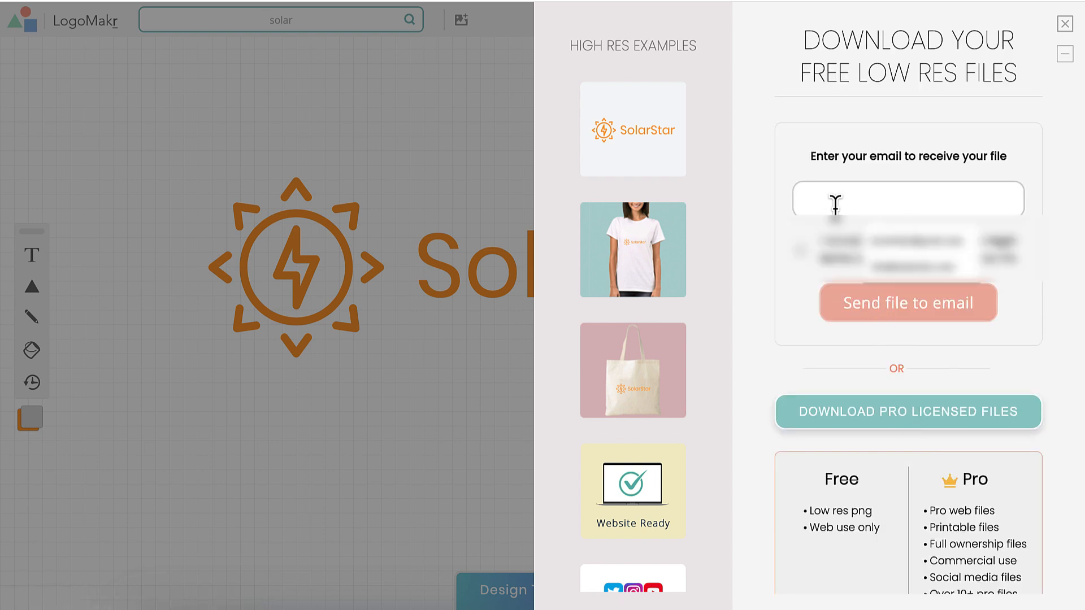
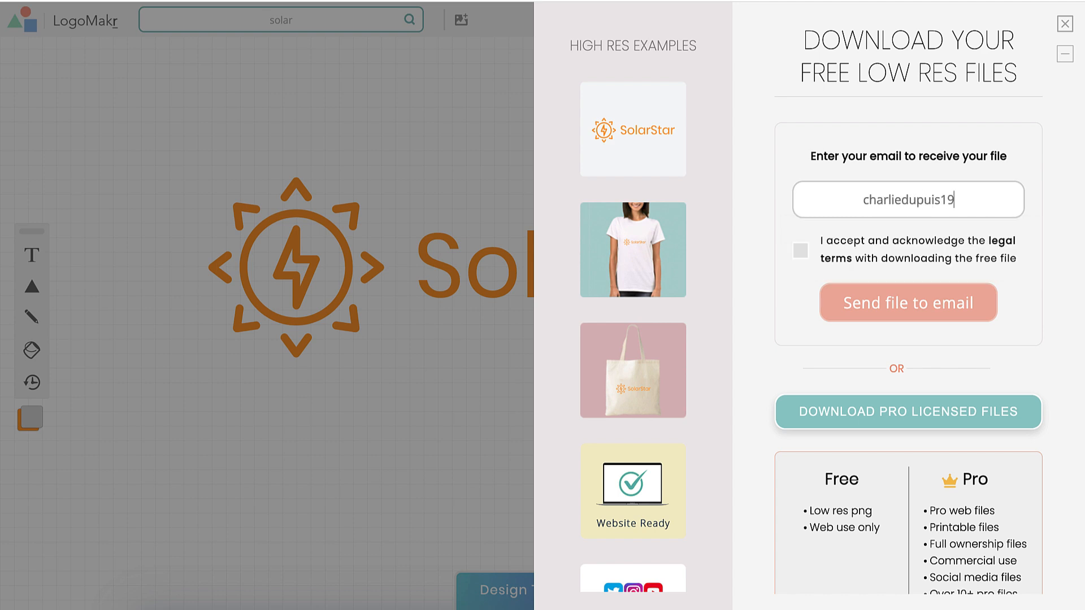
left_click(800, 251)
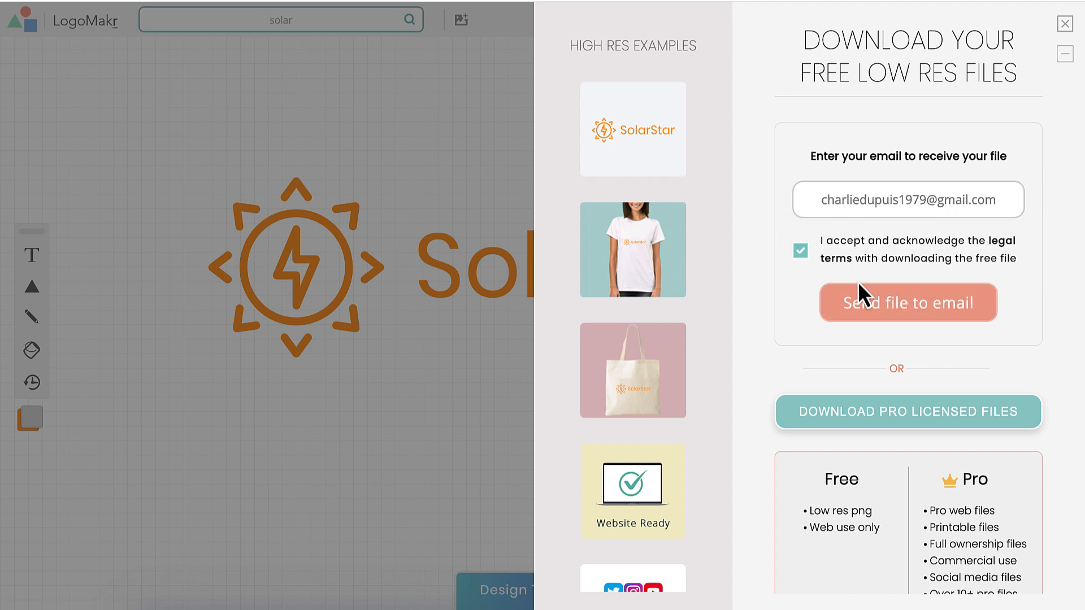
left_click(865, 309)
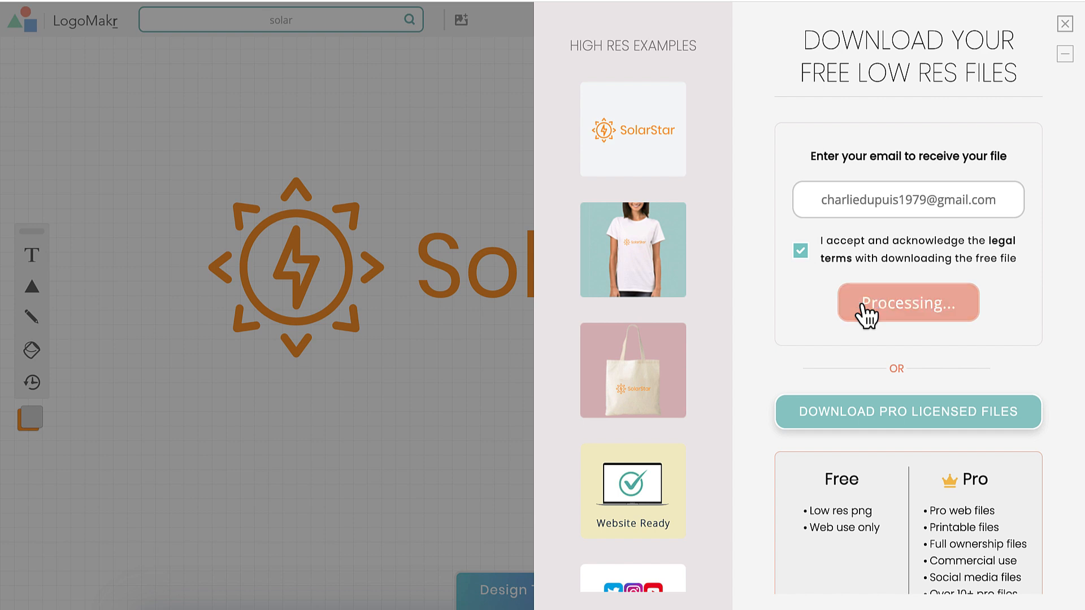
triple_click(885, 202)
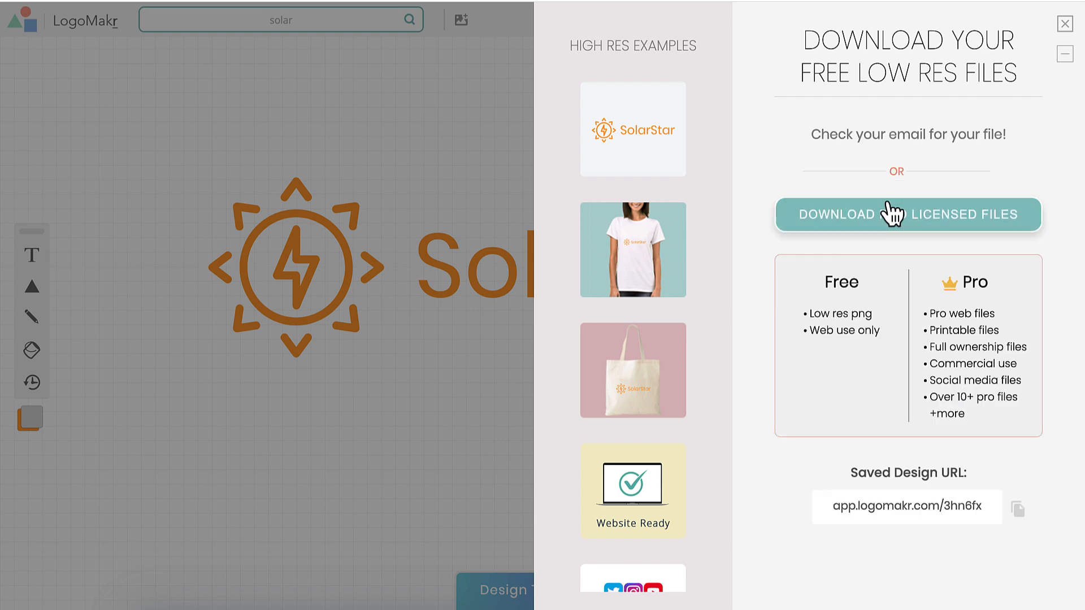
Delete the SolarStar text and enlarge the sun icon
left_click(1063, 25)
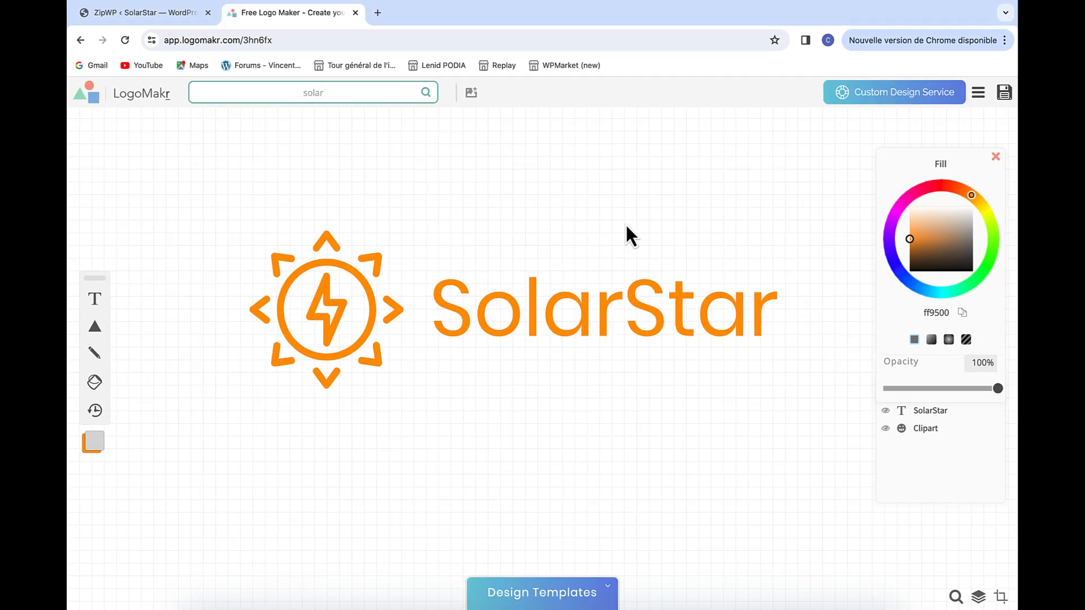
left_click(581, 292)
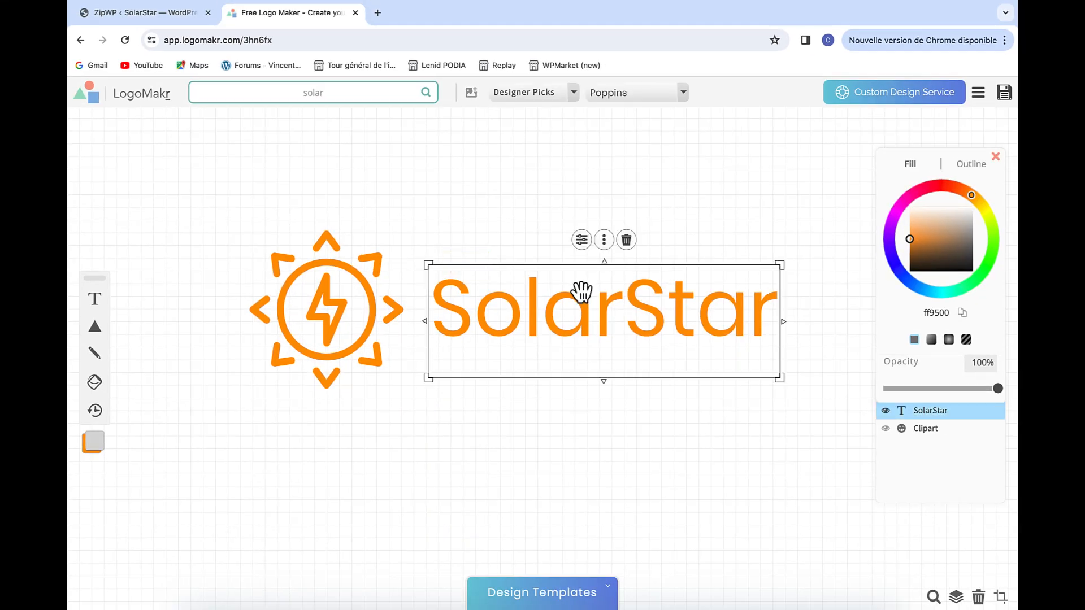
key("Delete")
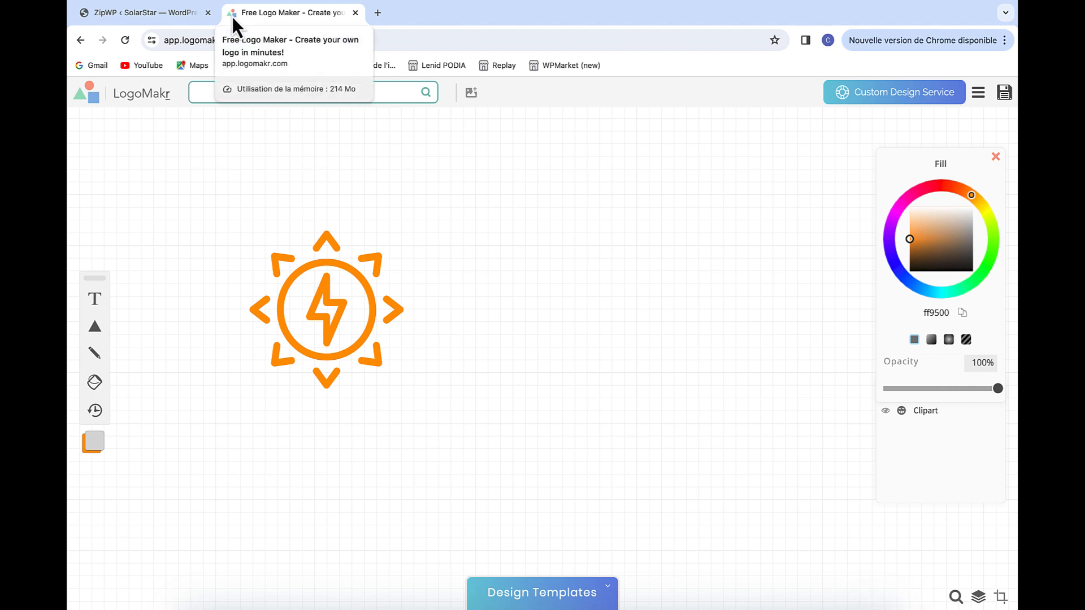
left_click(371, 278)
left_click_drag(405, 389, 532, 360)
Save the icon-only design and email its free low-resolution PNG after accepting terms
left_click(1006, 94)
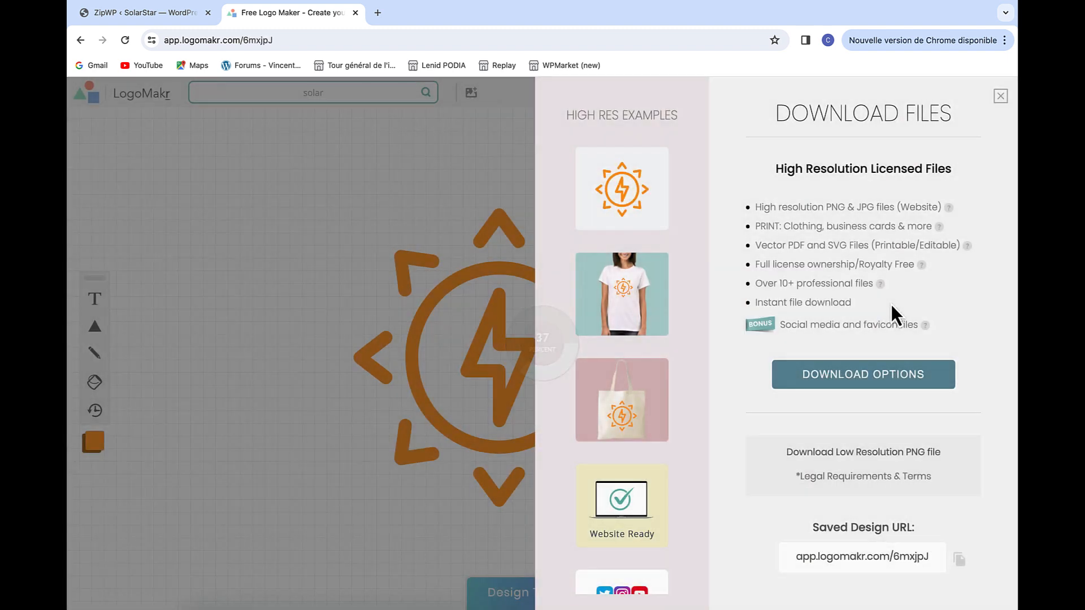
left_click(857, 461)
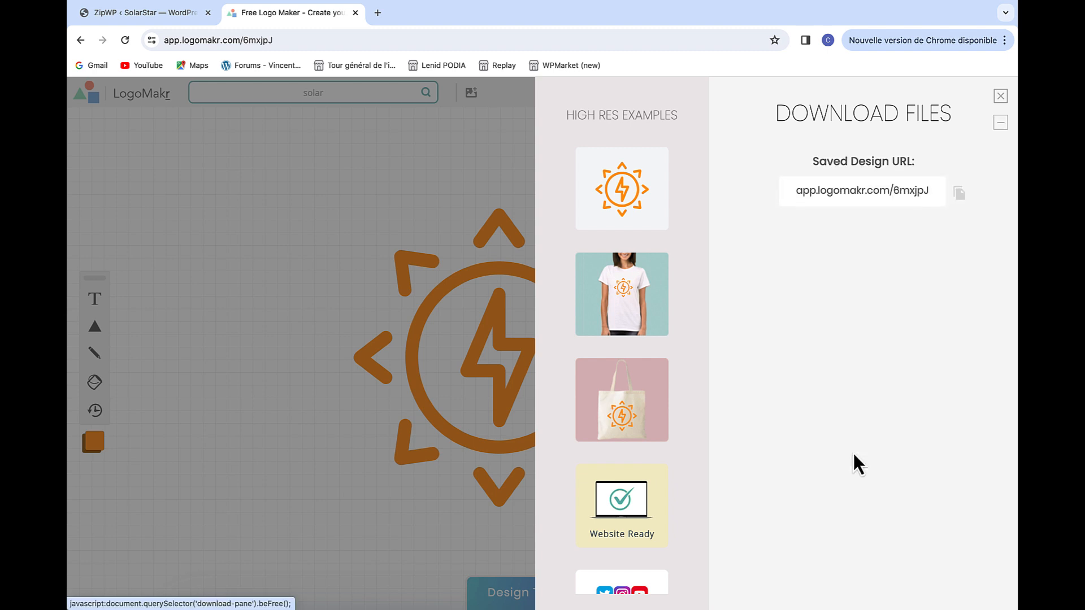
left_click(767, 296)
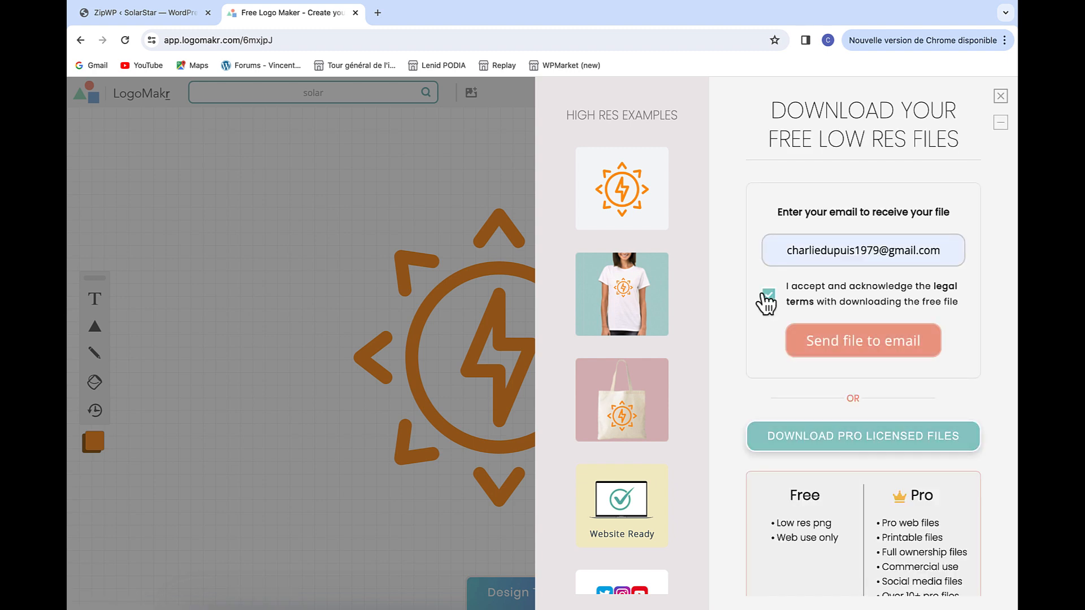
left_click(832, 340)
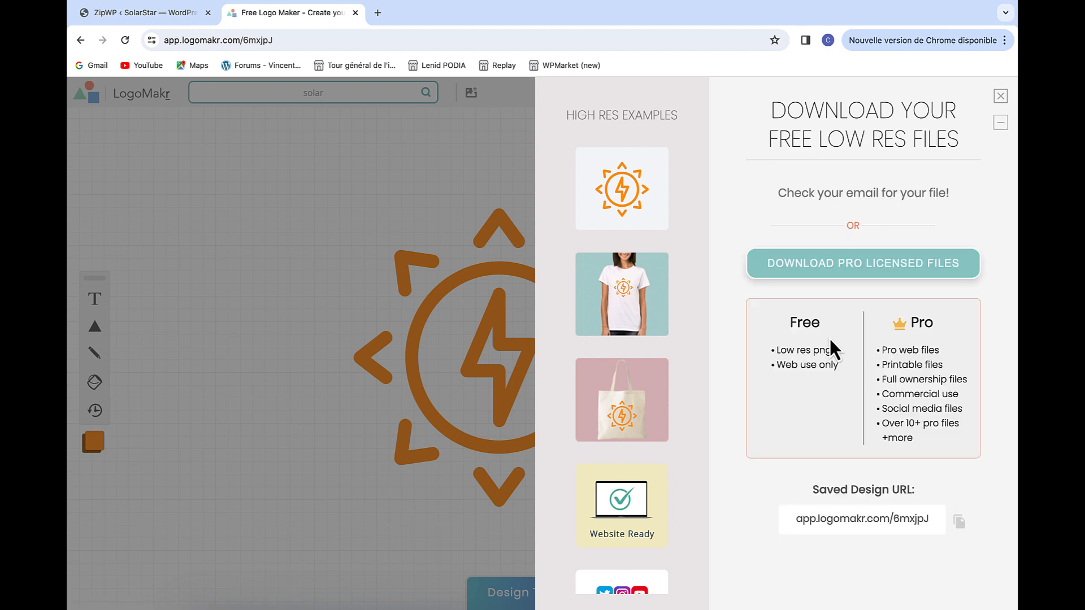
Open gmail.com in a new tab and find the LogoMakr email
left_click(378, 13)
type("gmail.com")
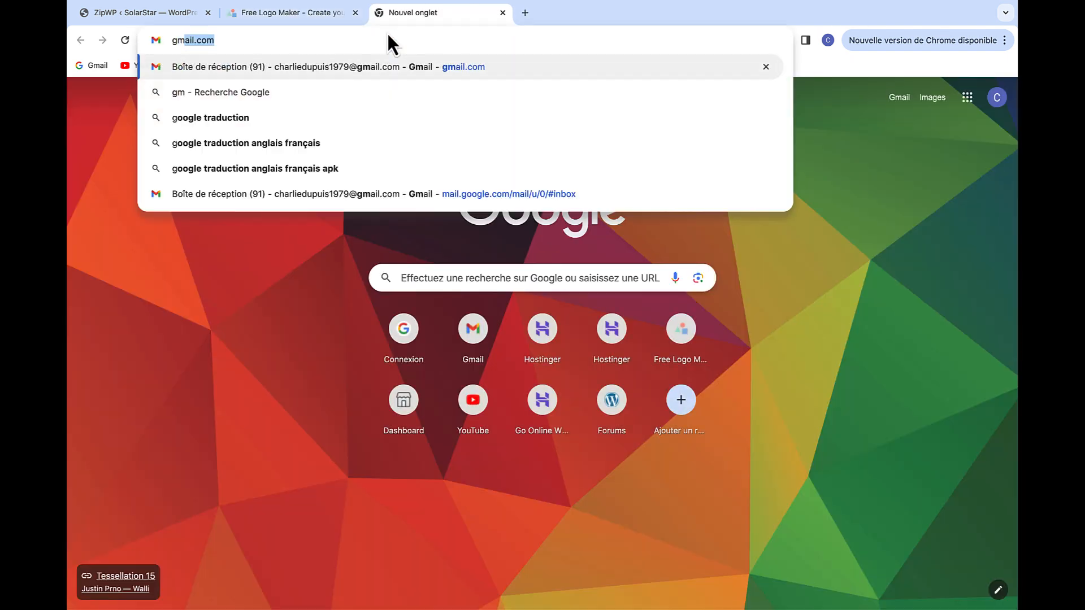
key("Return")
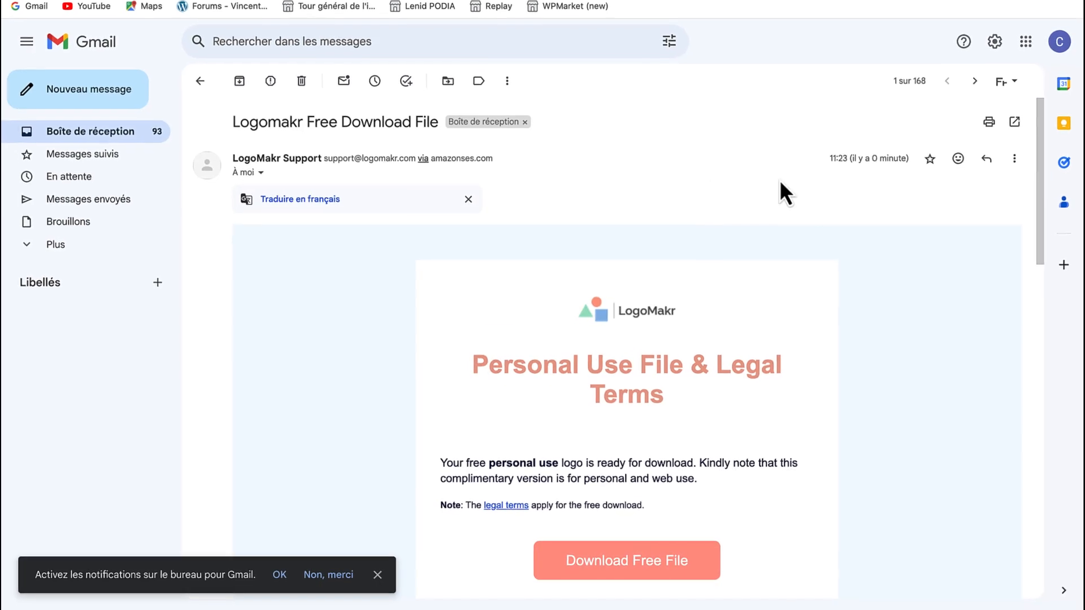
scroll(692, 284, "down", 6)
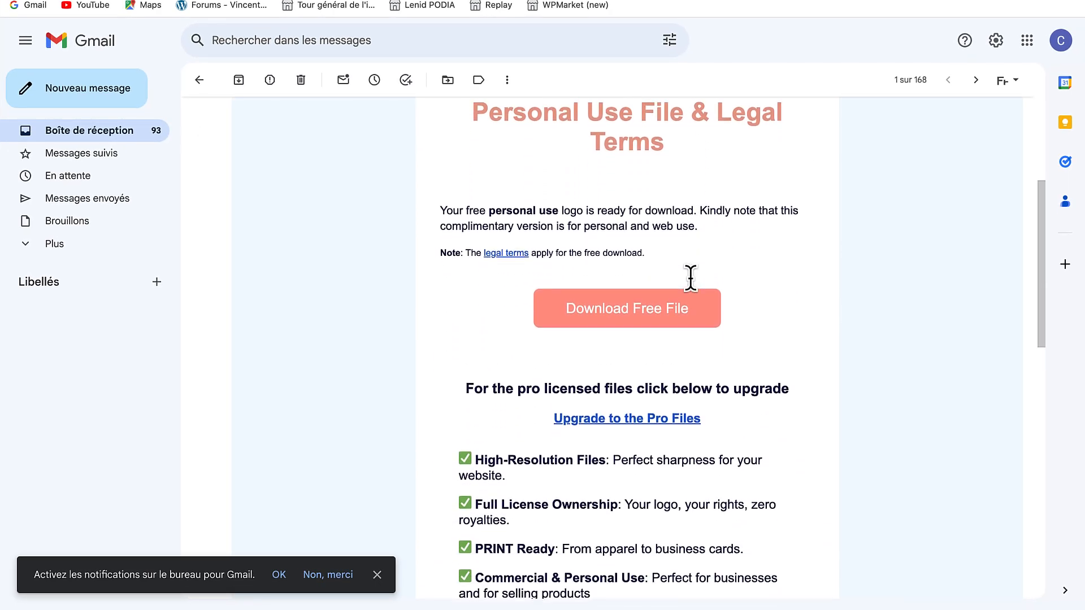
Download the email's free logo file and save it as 'Logo SolarStar'
left_click(659, 228)
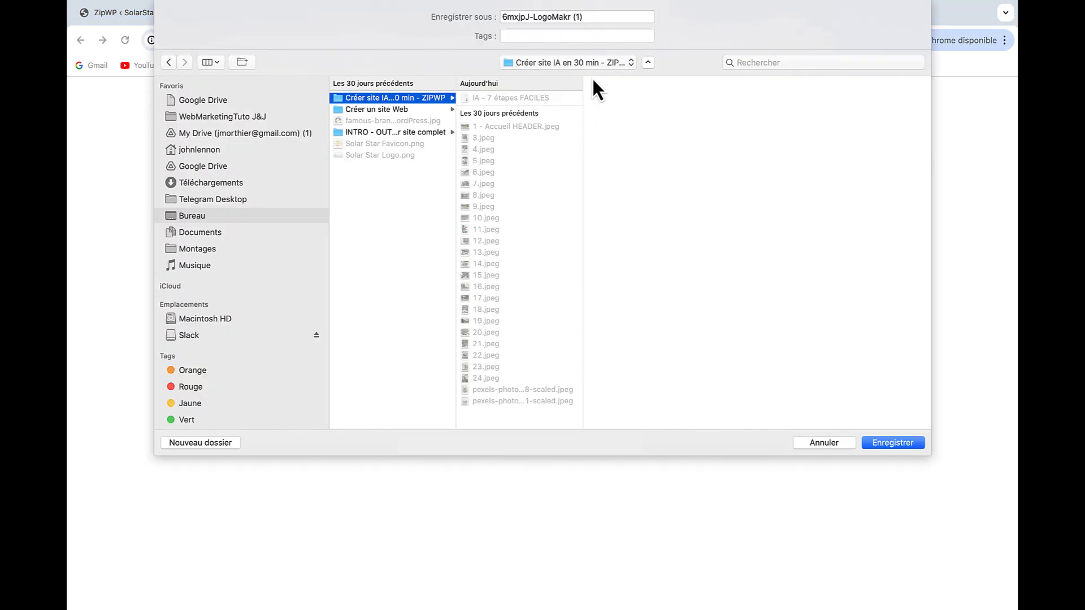
left_click(583, 15)
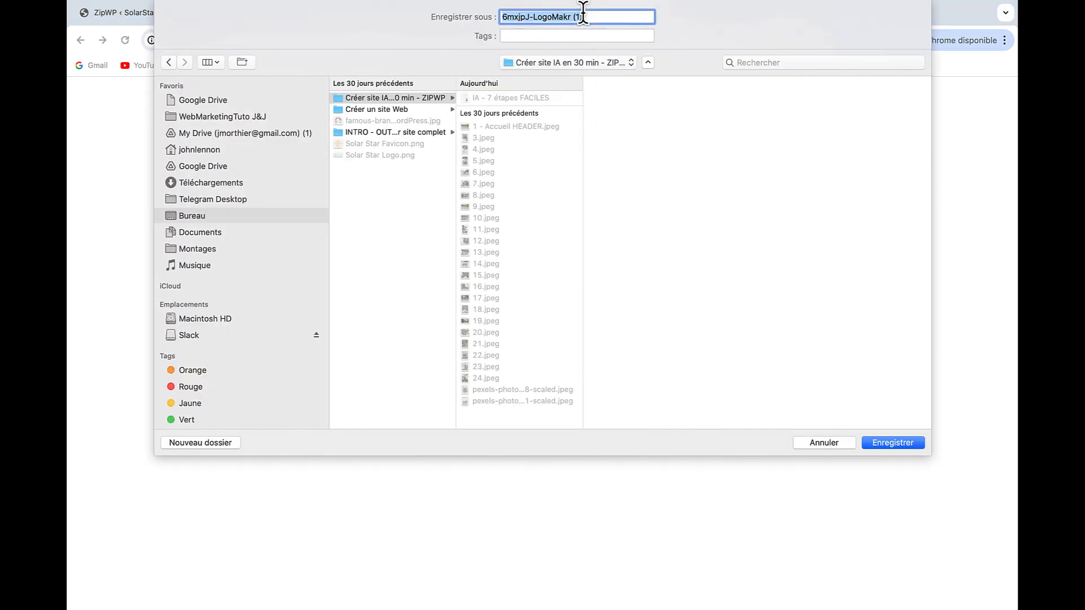
type("Logo SolarStar")
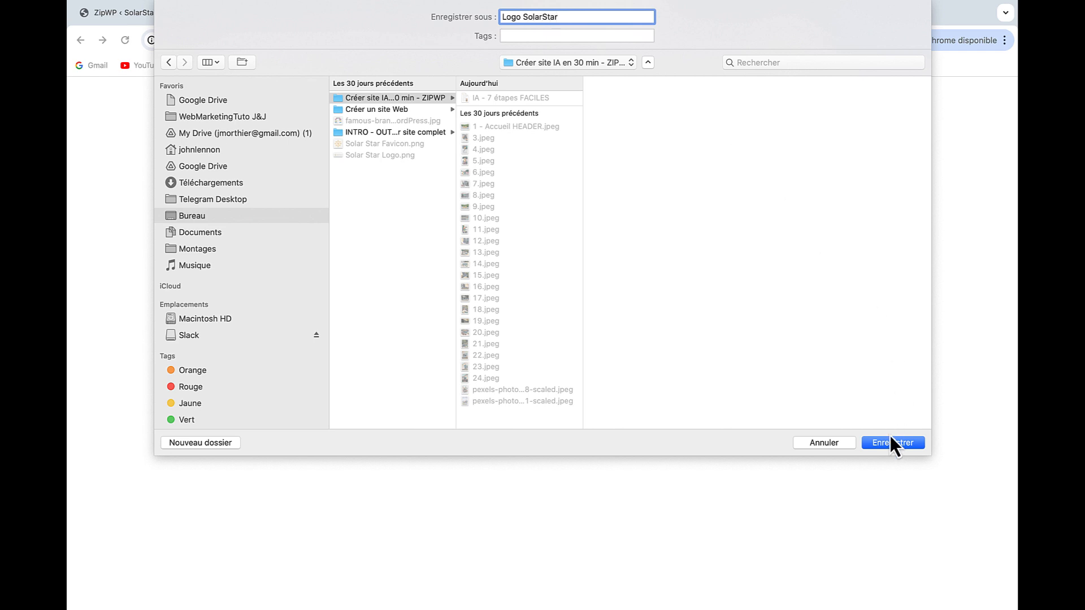
left_click(892, 443)
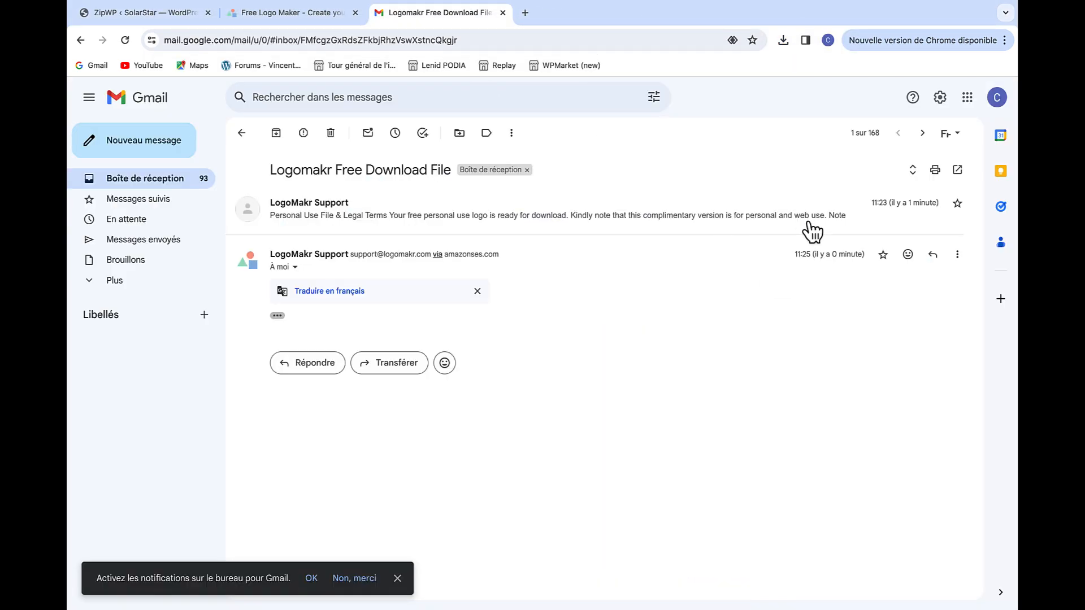
Download the second LogoMakr email's free file and save it as 'Favicon SolarStar'
left_click(278, 316)
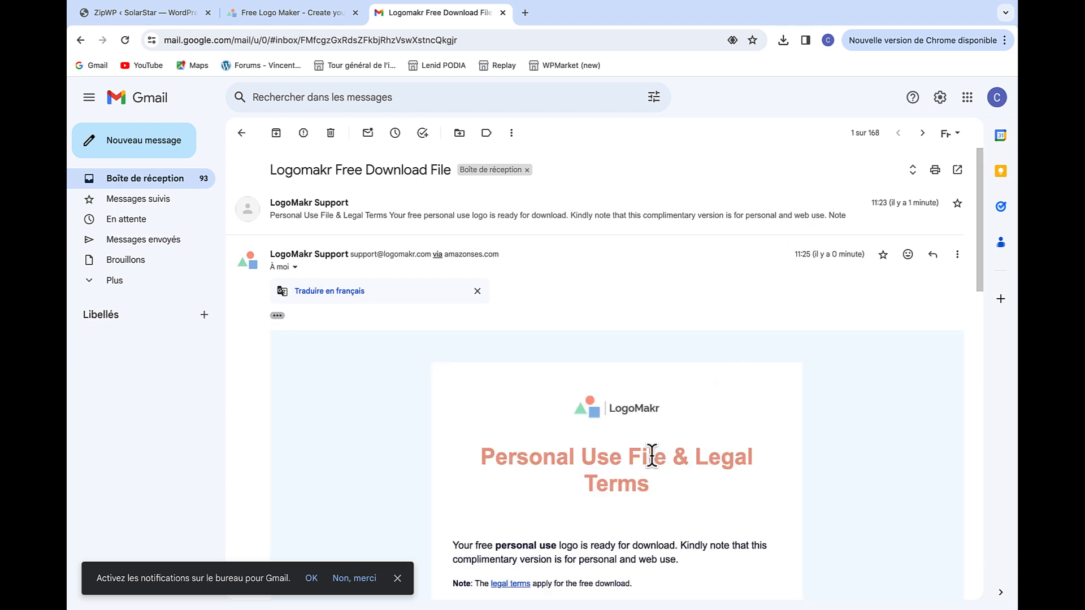
scroll(652, 455, "down", 6)
left_click(610, 257)
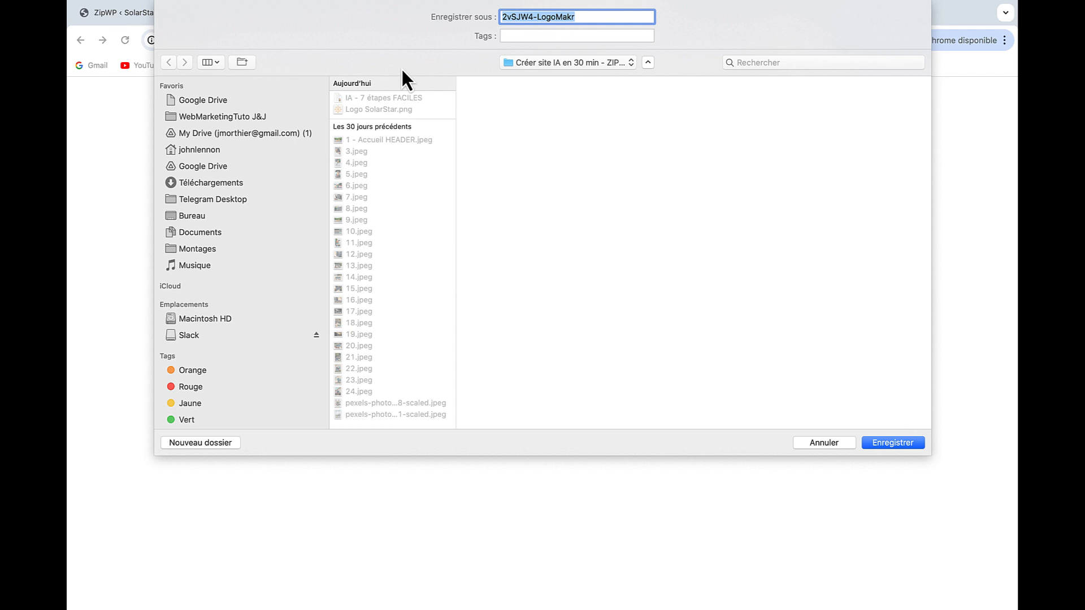
type("Favicon SolarStar")
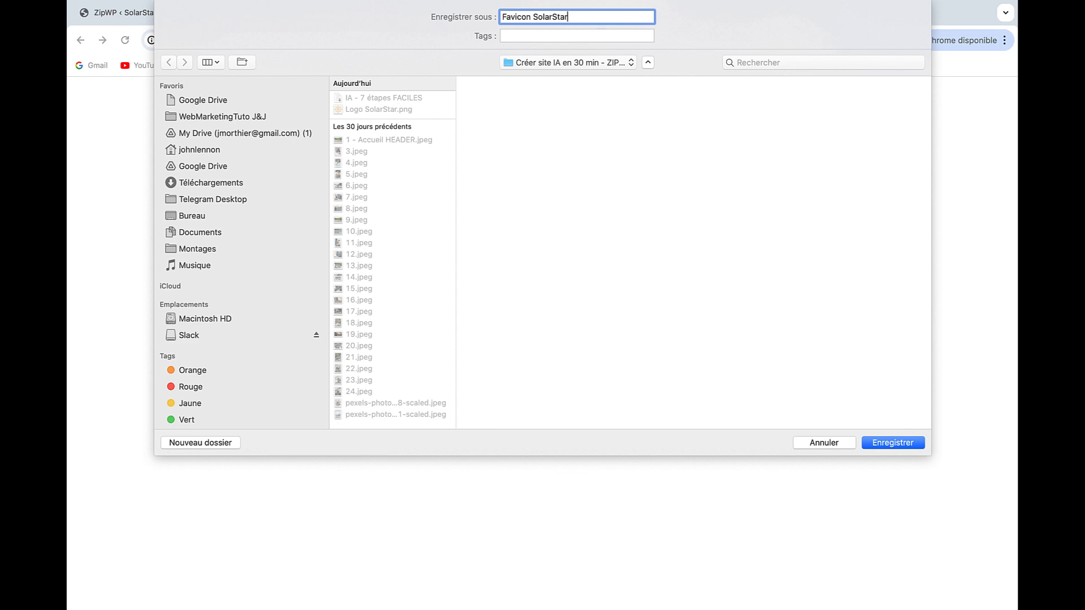
key("Return")
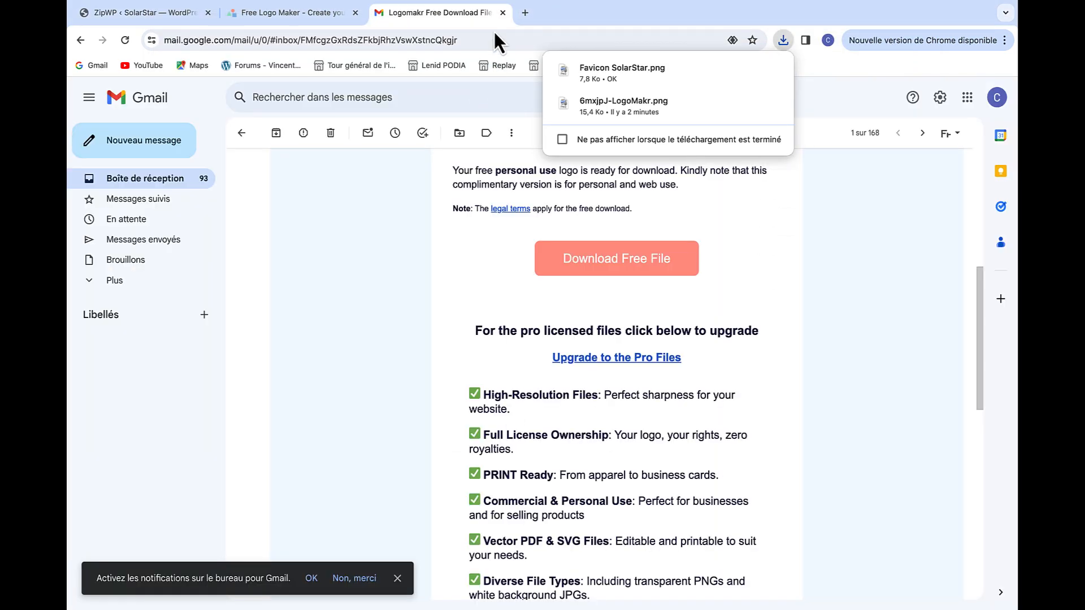
Close the Gmail and LogoMakr tabs and open ZipWP's Site Logo upload
left_click(502, 13)
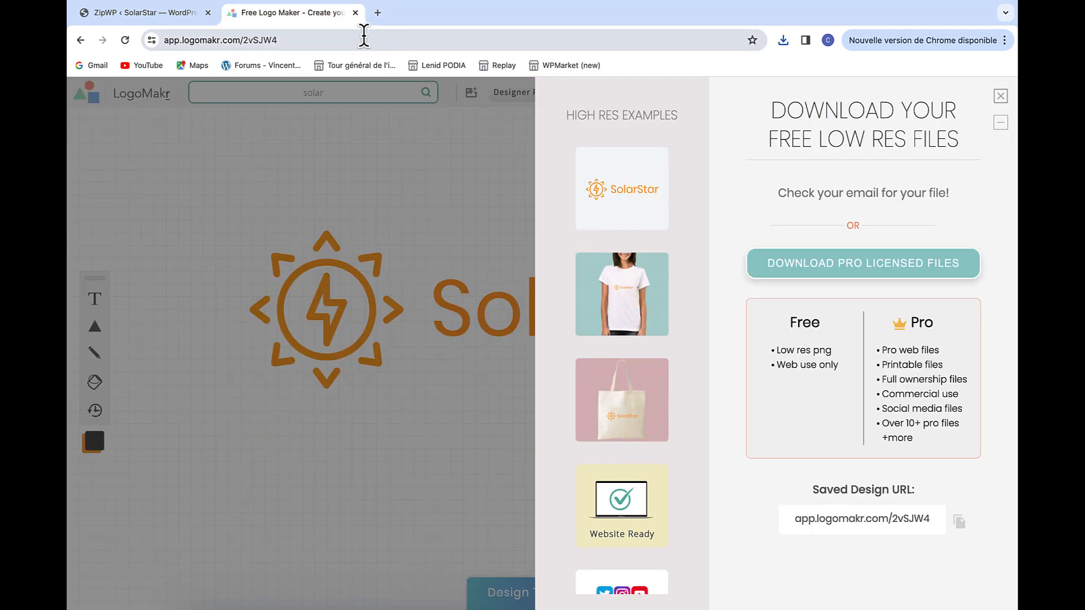
left_click(355, 12)
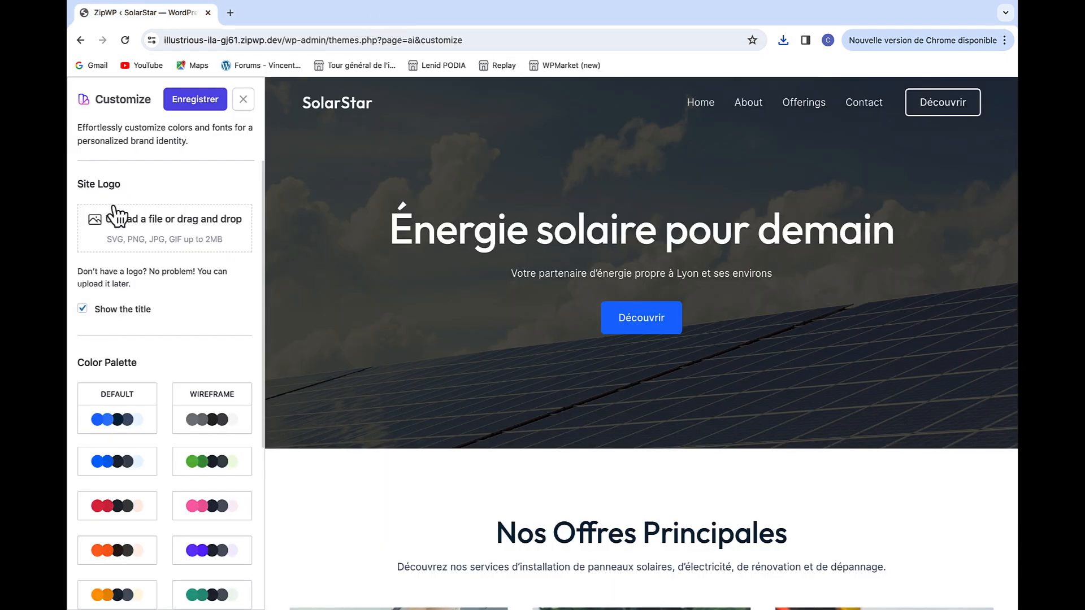
left_click(161, 224)
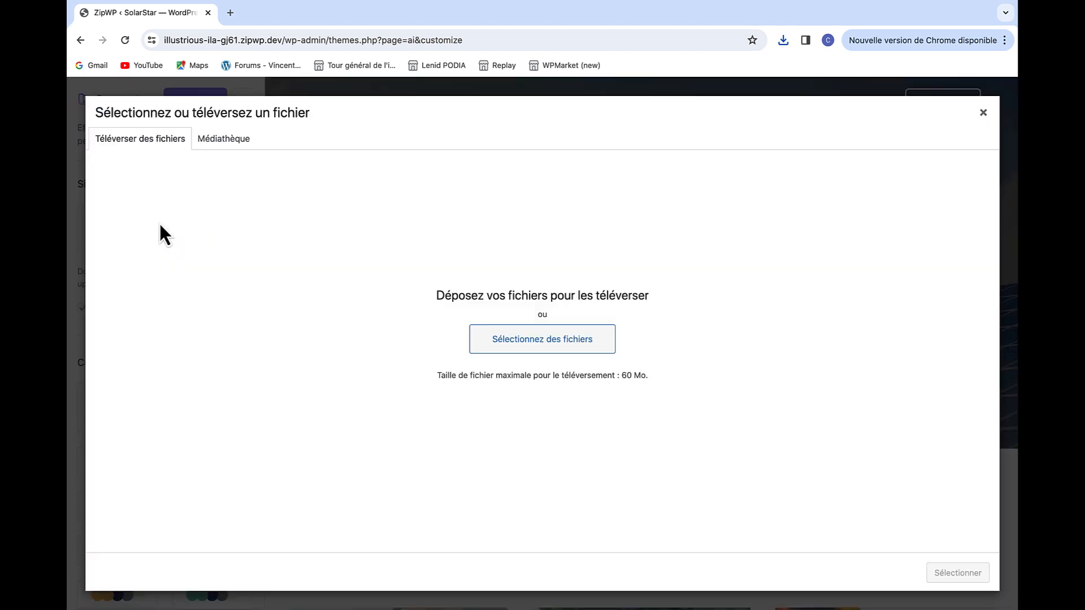
key("ctrl+Left")
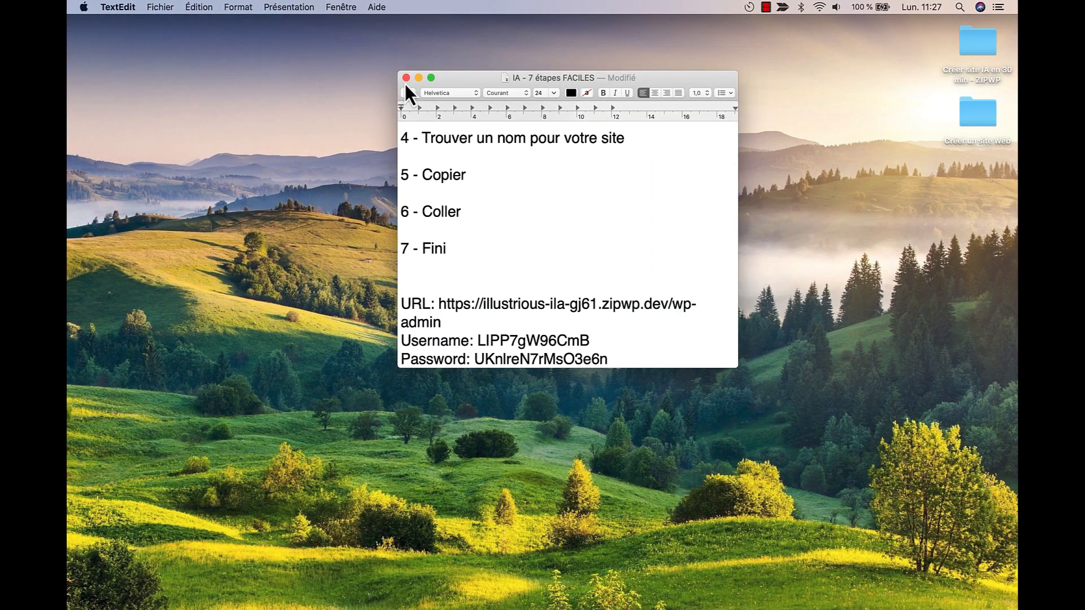
Drag Favicon SolarStar.png and Logo SolarStar.png from the ZIPWP folder into the media uploader
left_click(406, 79)
double_click(967, 52)
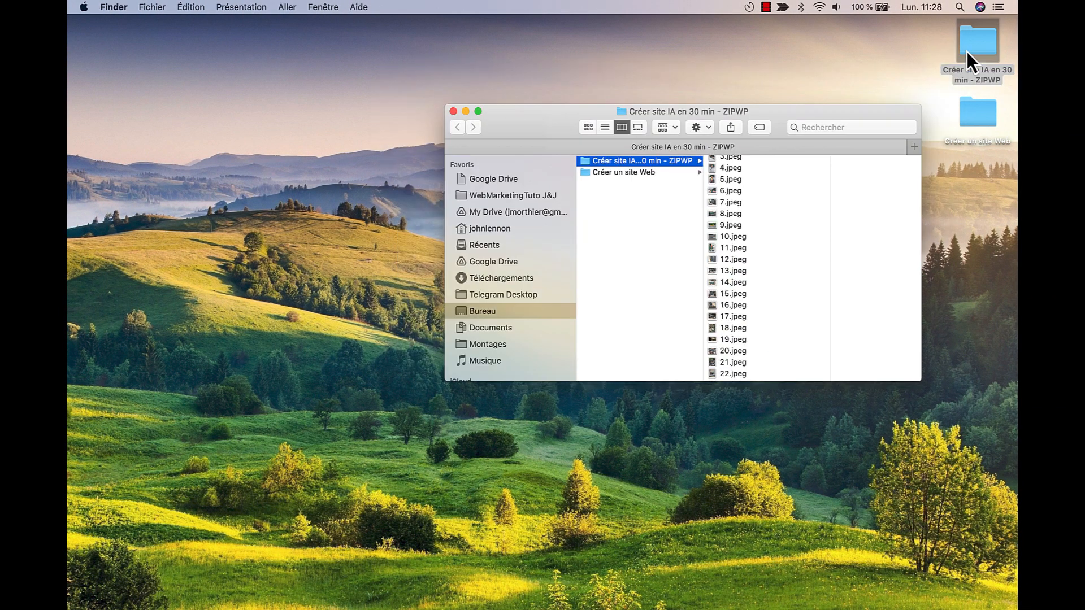
scroll(792, 277, "down", 5)
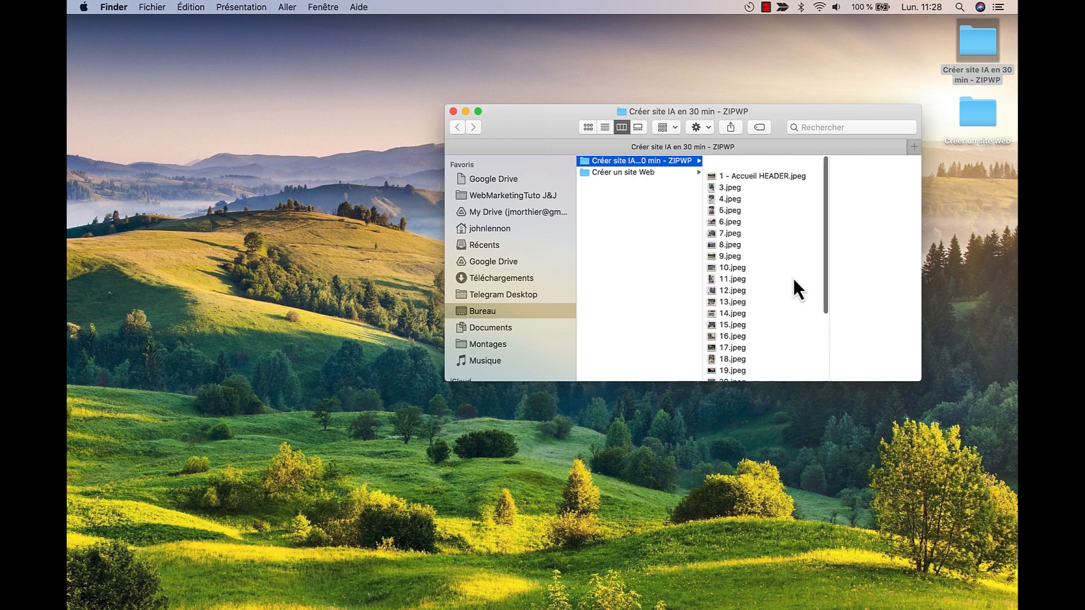
left_click(778, 330)
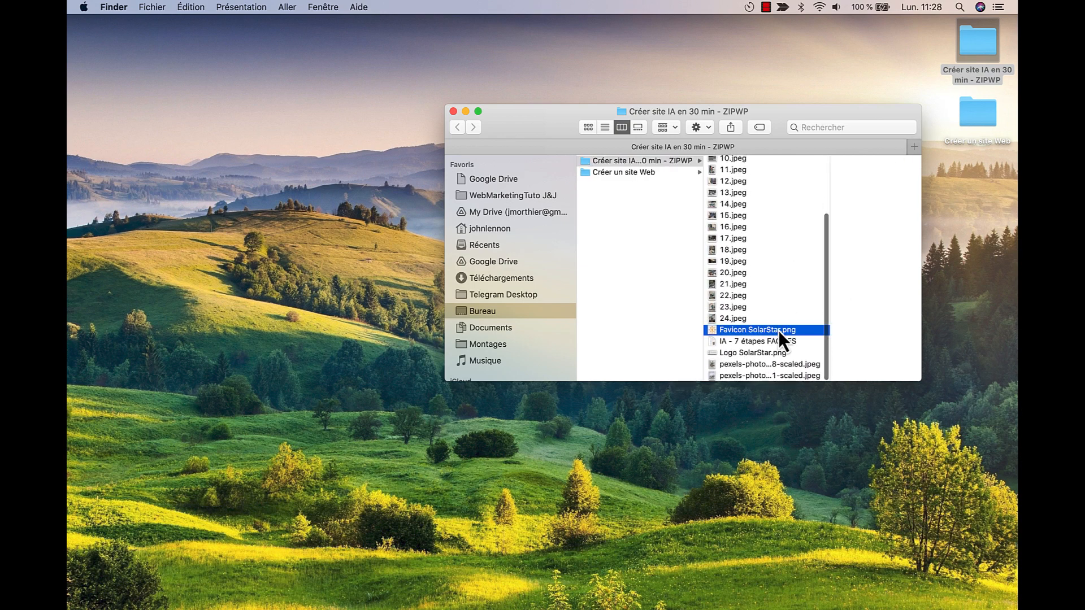
left_click(726, 341, "shift")
left_click_drag(724, 342, 626, 304)
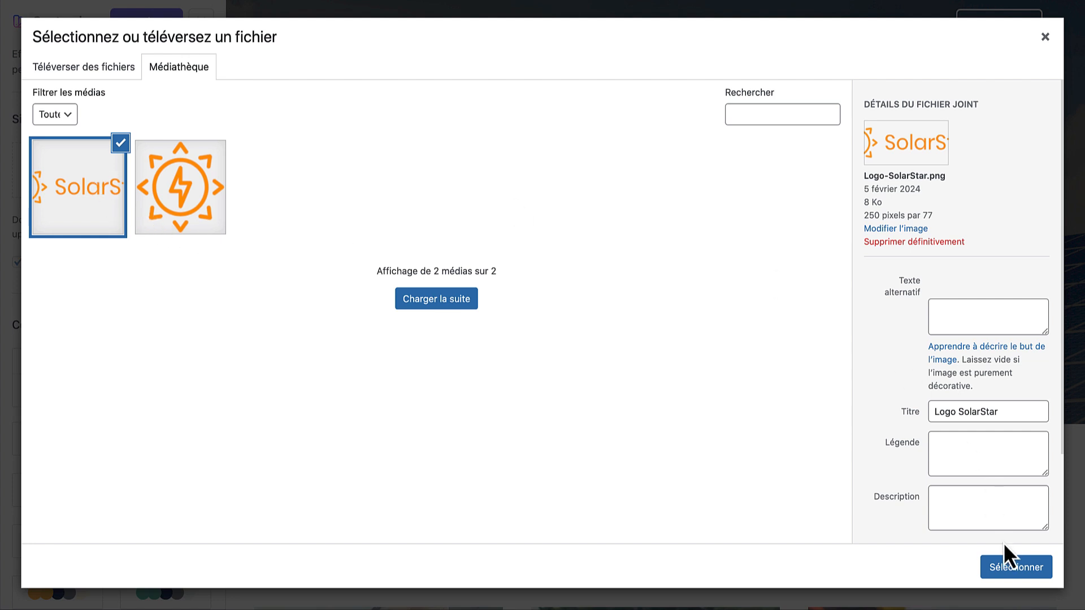
Use the uploaded SolarStar logo, hide the site title, and set logo width to 160
left_click(1007, 569)
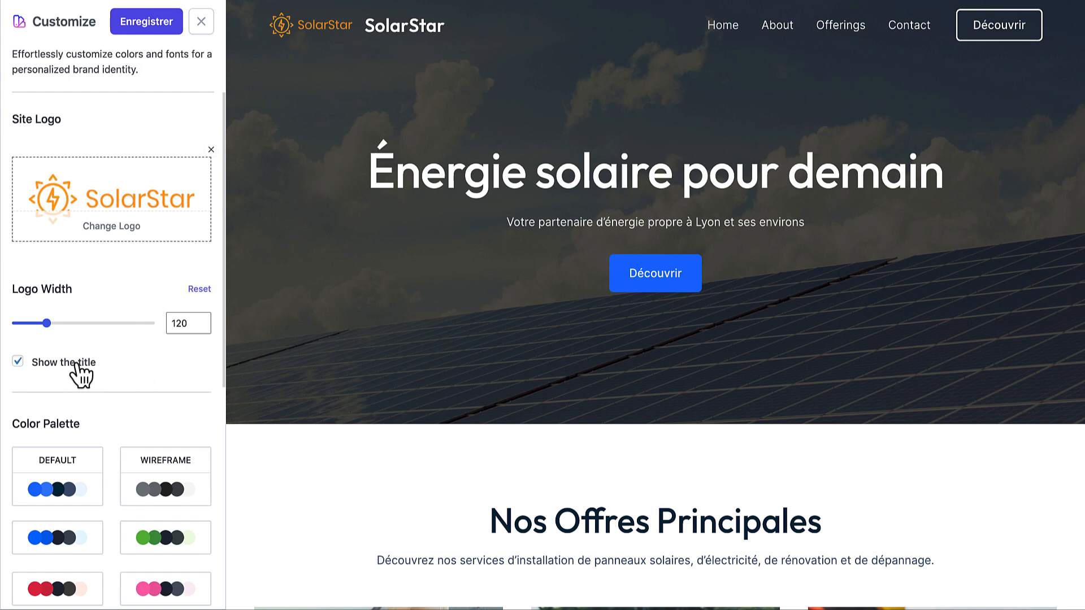
left_click(25, 362)
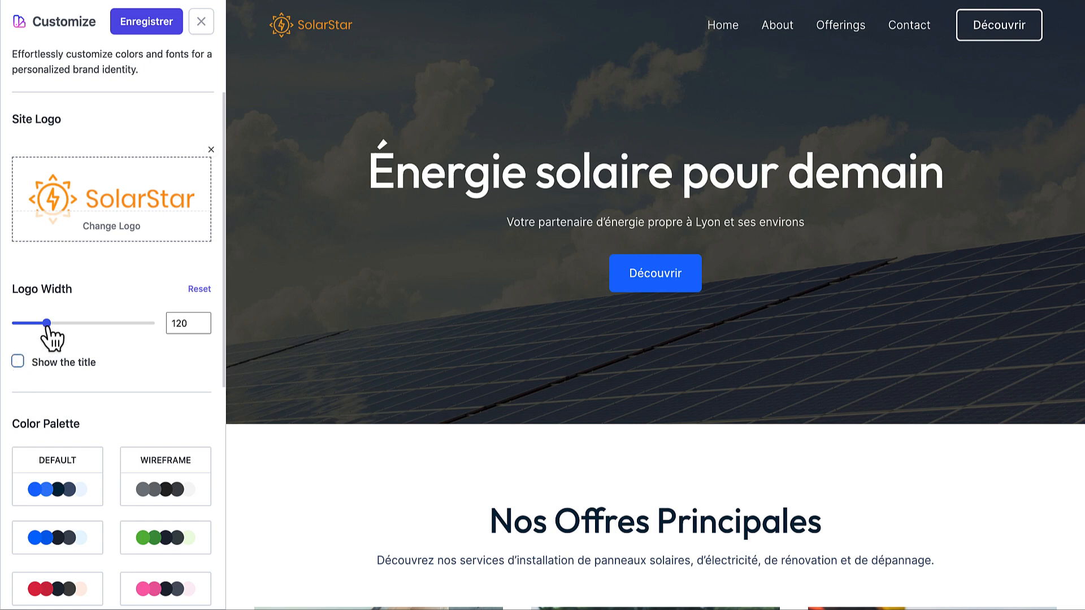
left_click_drag(47, 324, 59, 325)
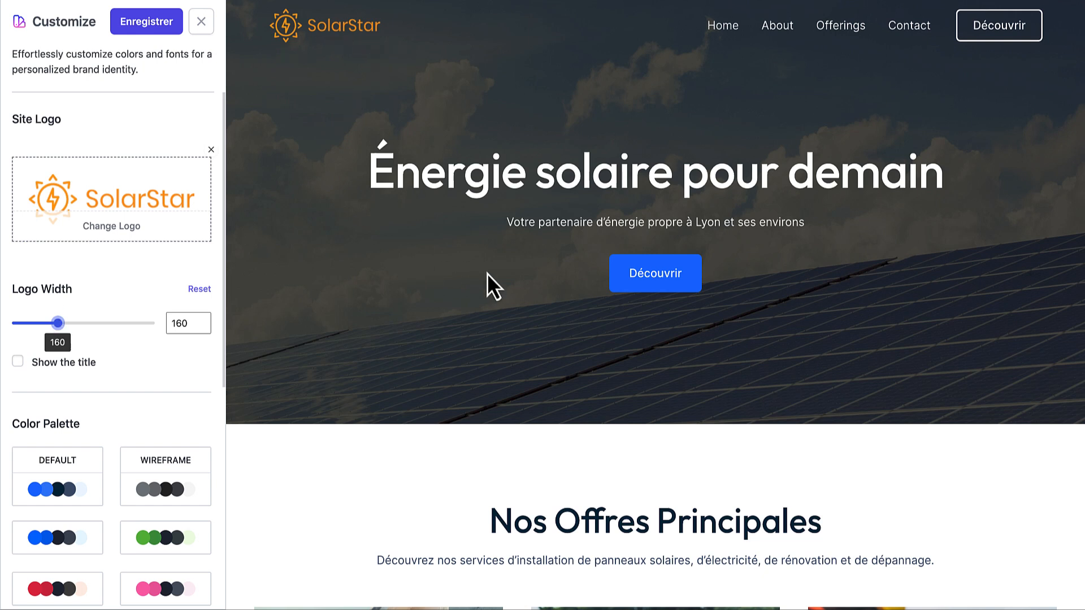
scroll(169, 389, "down", 5)
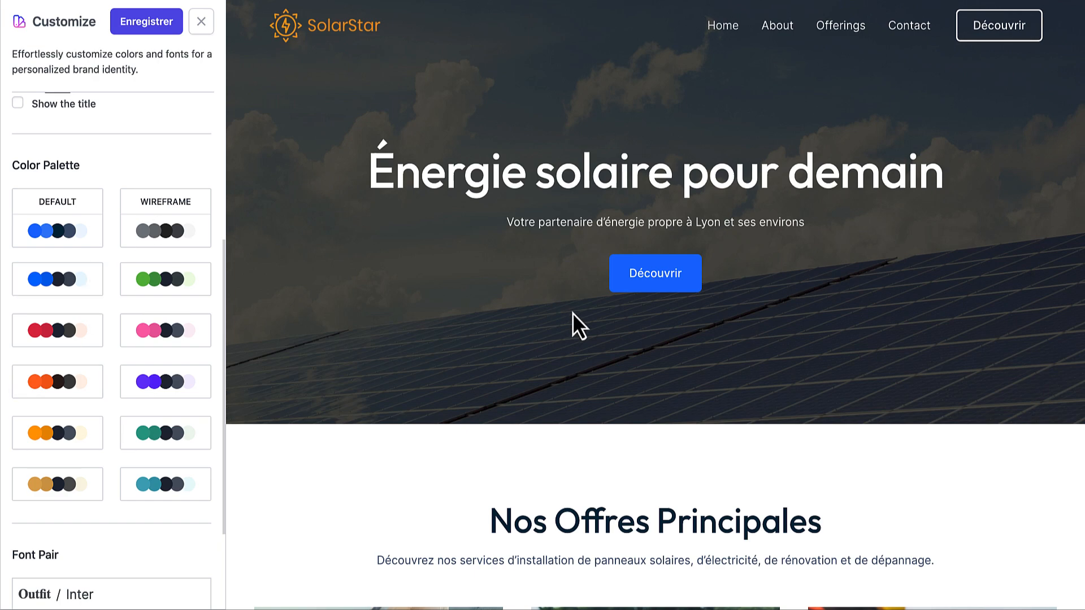
Try the green and orange palettes, then apply the yellow-orange colour palette
scroll(572, 313, "down", 2)
left_click(162, 286)
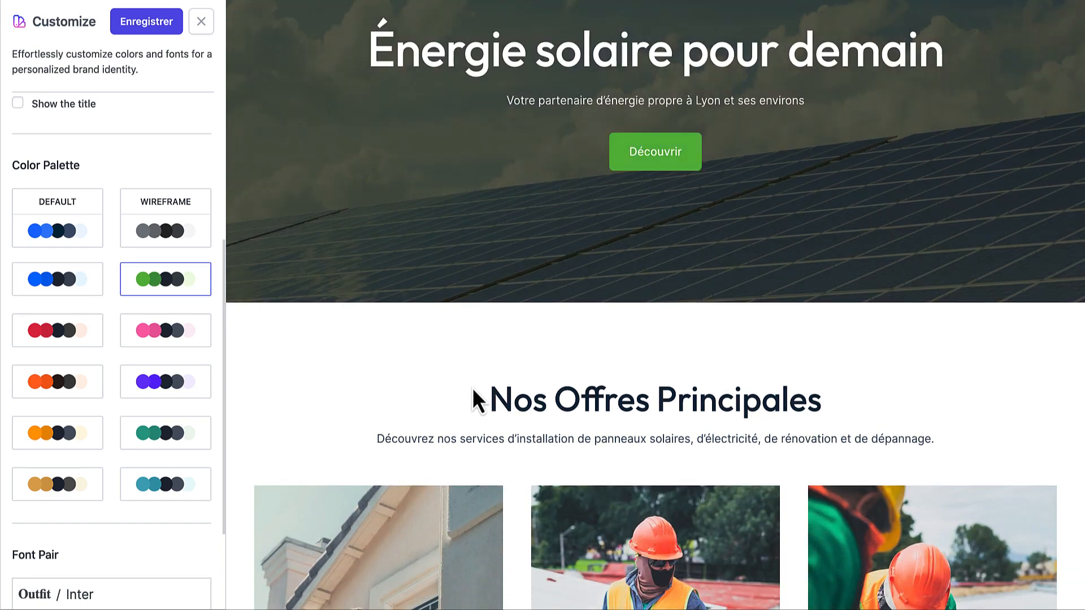
scroll(474, 389, "down", 5)
scroll(473, 388, "down", 10)
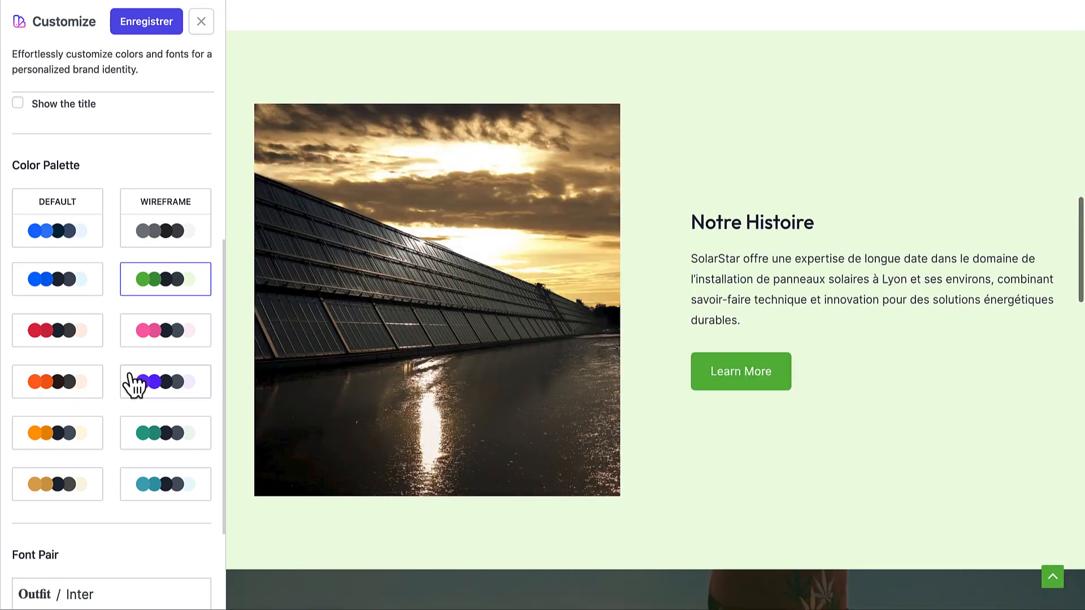
left_click(68, 383)
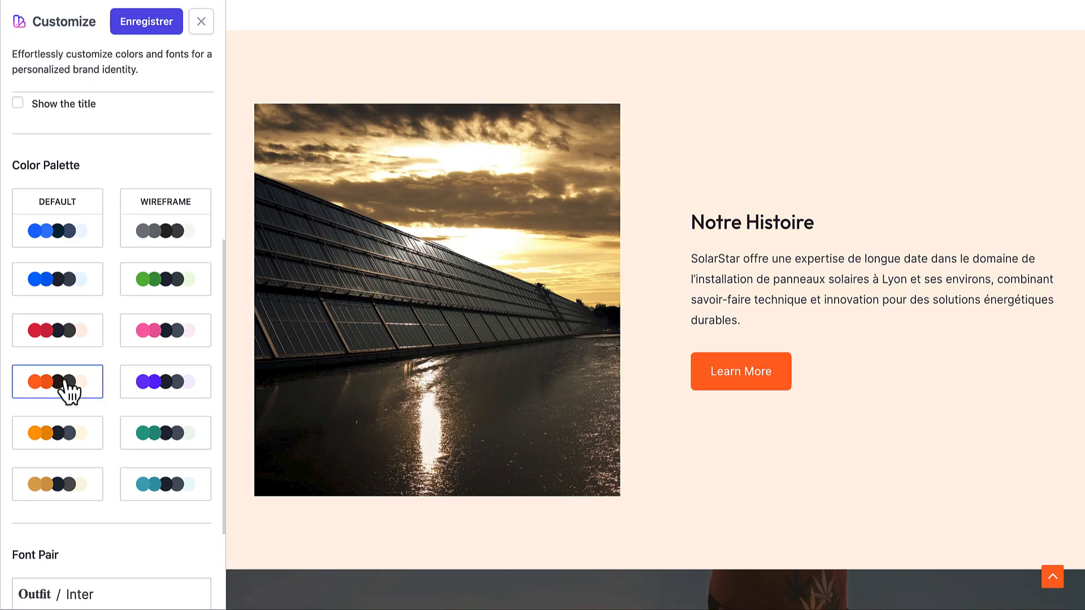
scroll(702, 380, "up", 15)
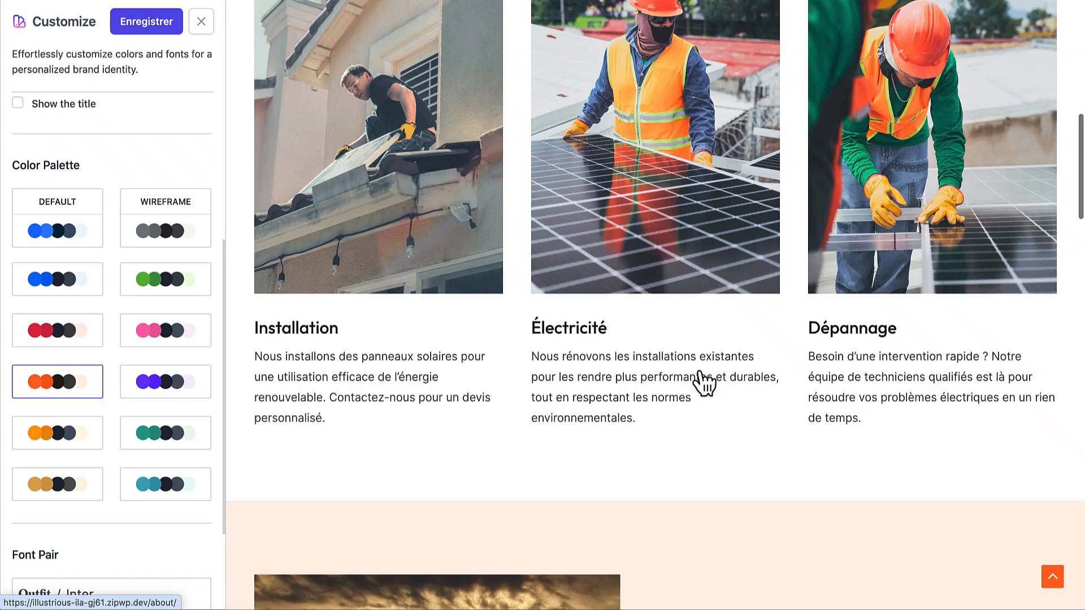
left_click(57, 443)
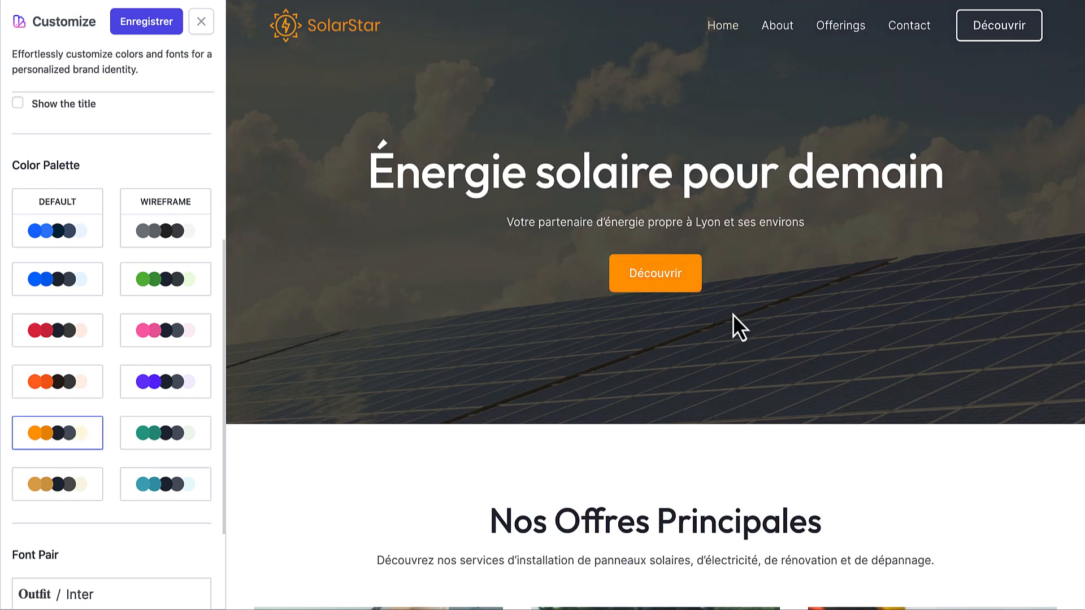
Preview the 'Énergie Solaire' About page to check the new orange colours
scroll(733, 315, "down", 10)
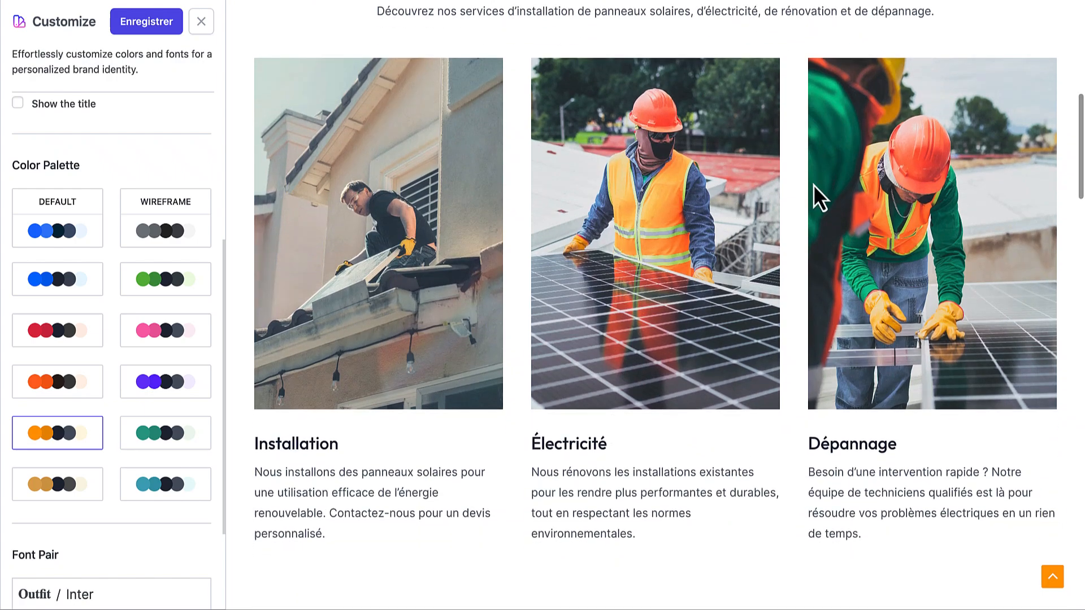
scroll(780, 409, "down", 10)
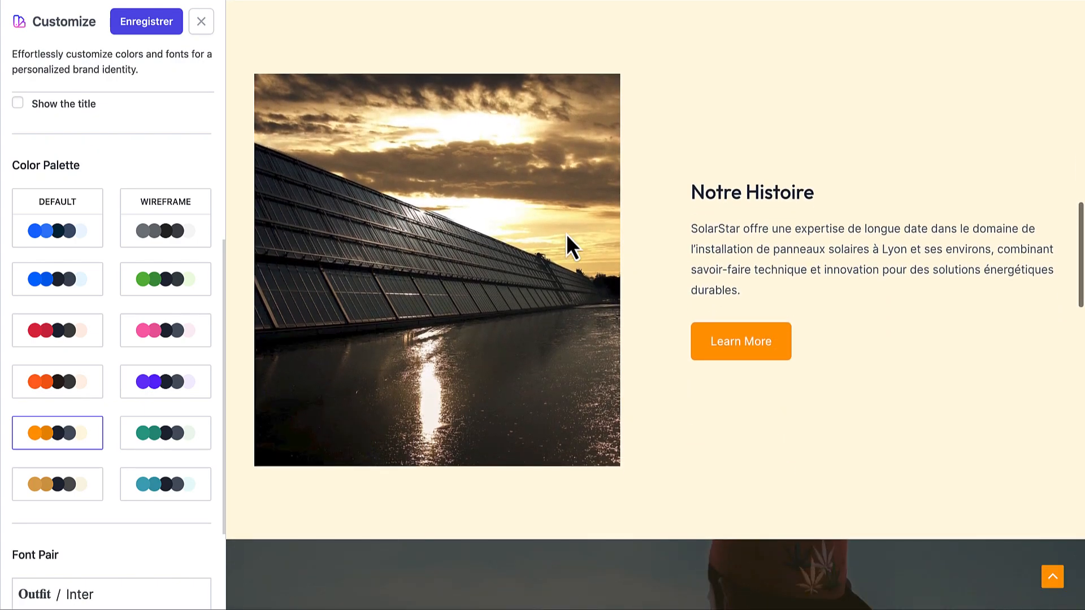
scroll(706, 382, "down", 20)
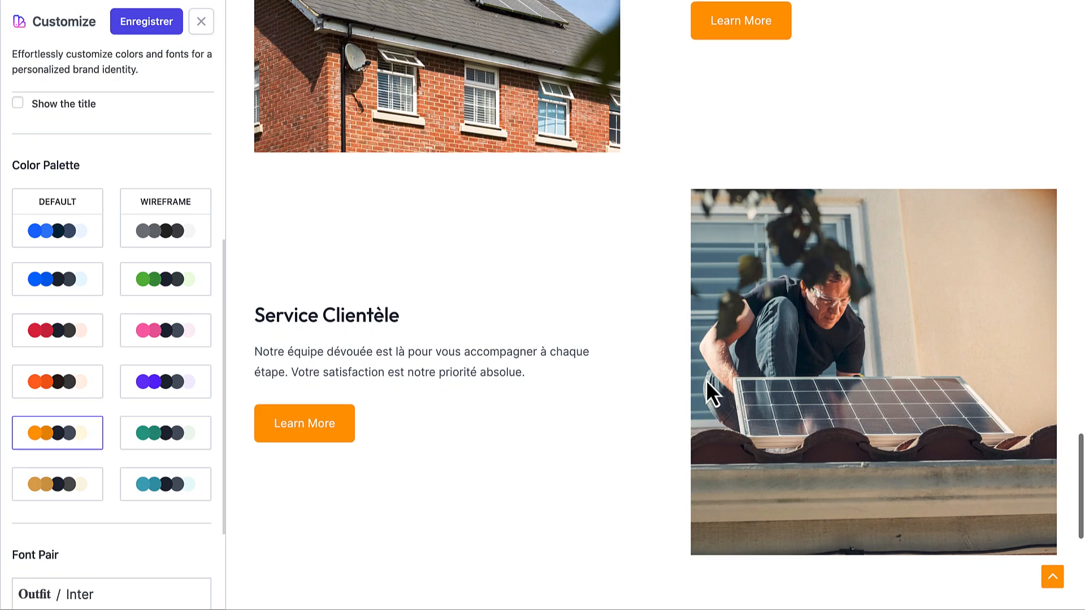
scroll(706, 381, "down", 7)
scroll(707, 381, "up", 20)
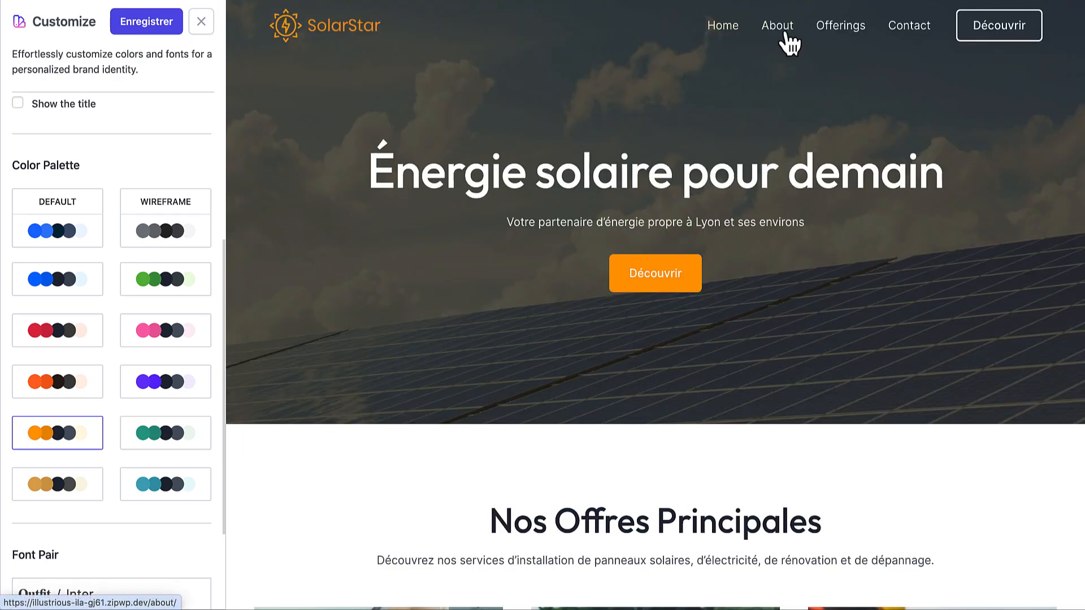
left_click(786, 42)
scroll(774, 283, "down", 7)
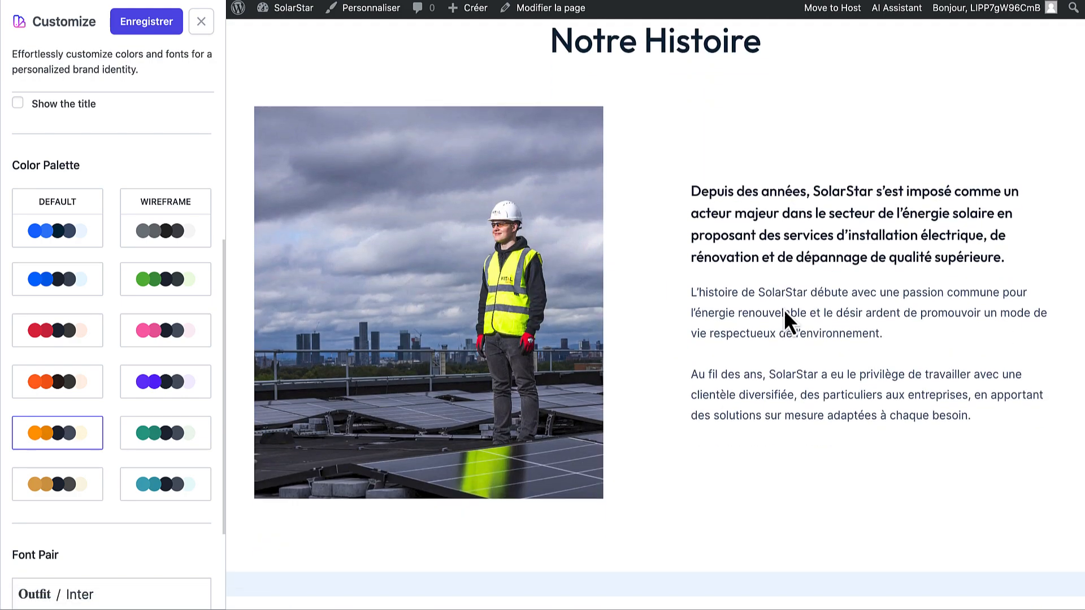
scroll(786, 320, "down", 12)
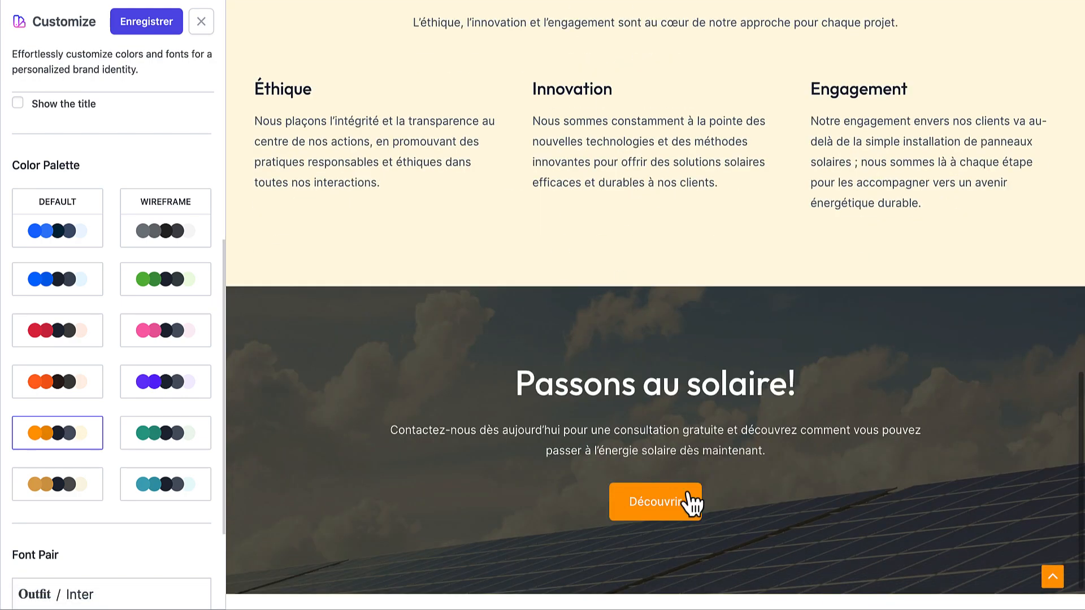
scroll(727, 314, "up", 19)
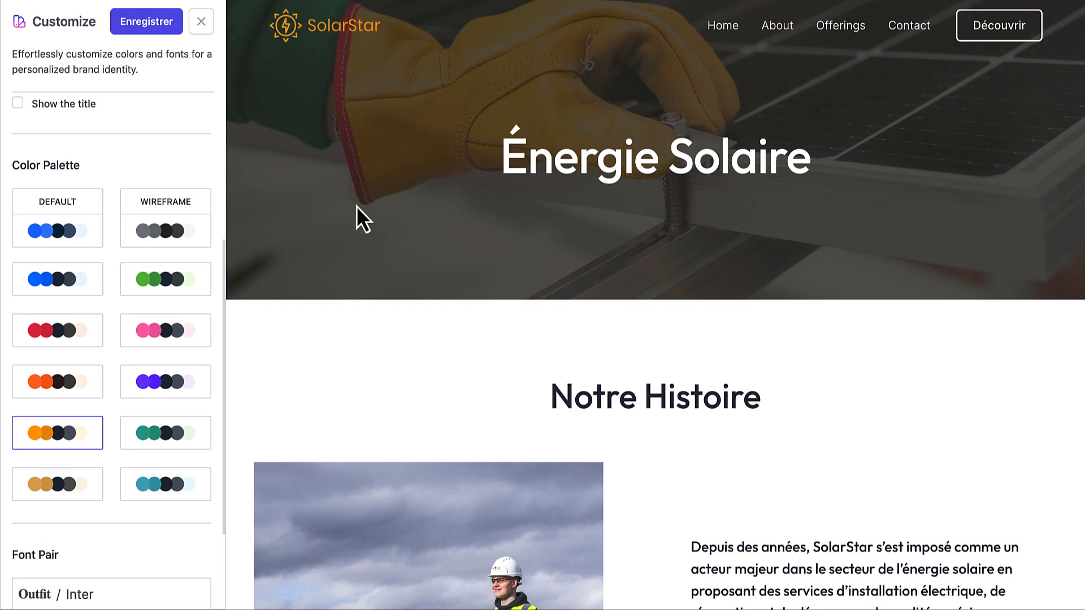
left_click(160, 383)
scroll(161, 389, "down", 2)
scroll(162, 396, "down", 1)
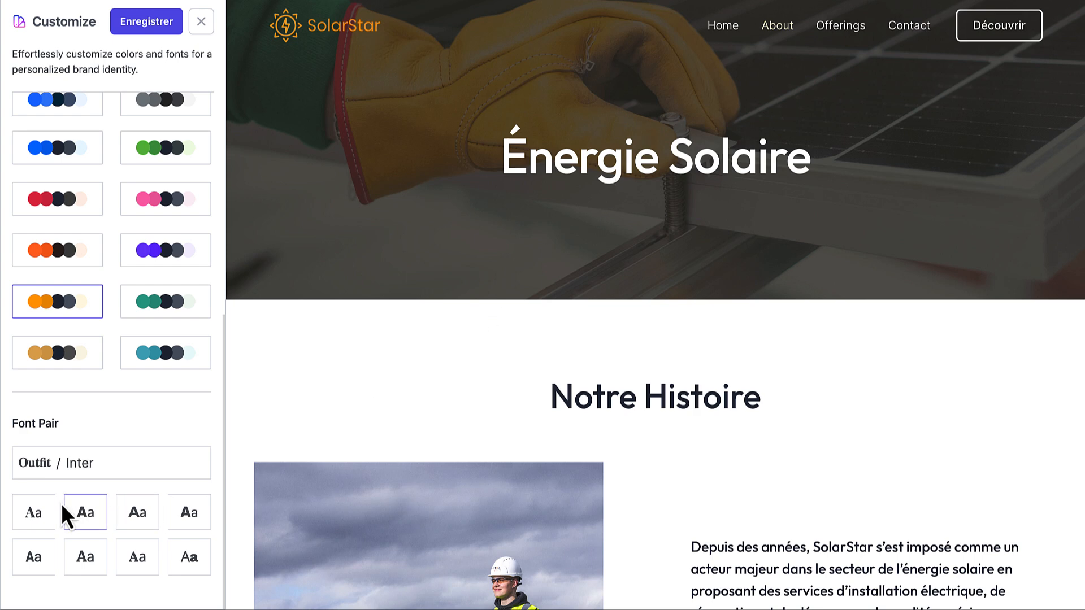
left_click(43, 516)
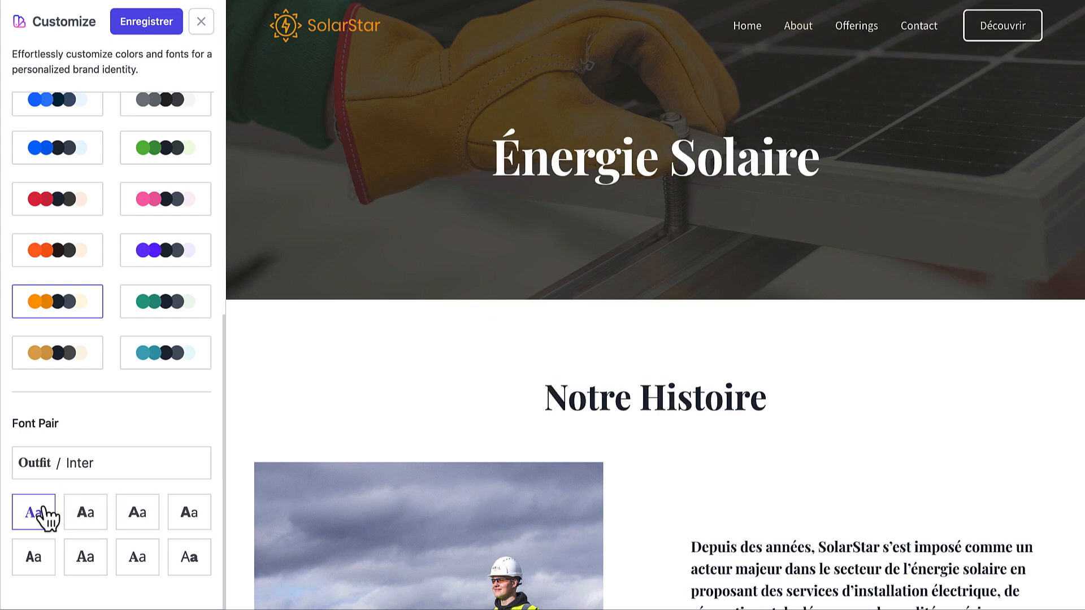
left_click(77, 523)
left_click(138, 524)
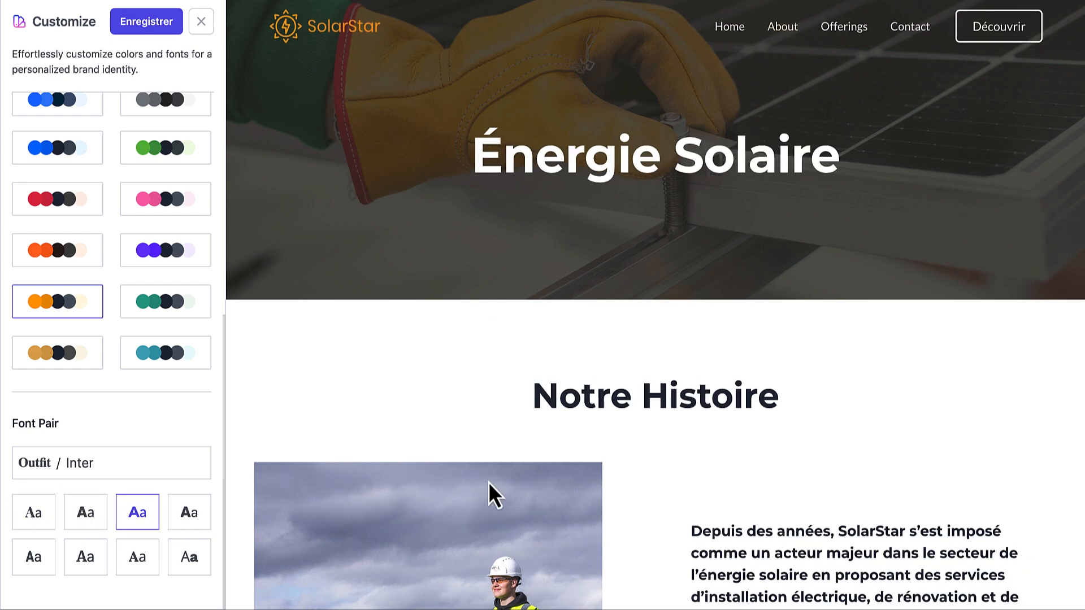
scroll(507, 494, "down", 1)
scroll(508, 494, "down", 3)
left_click(97, 462)
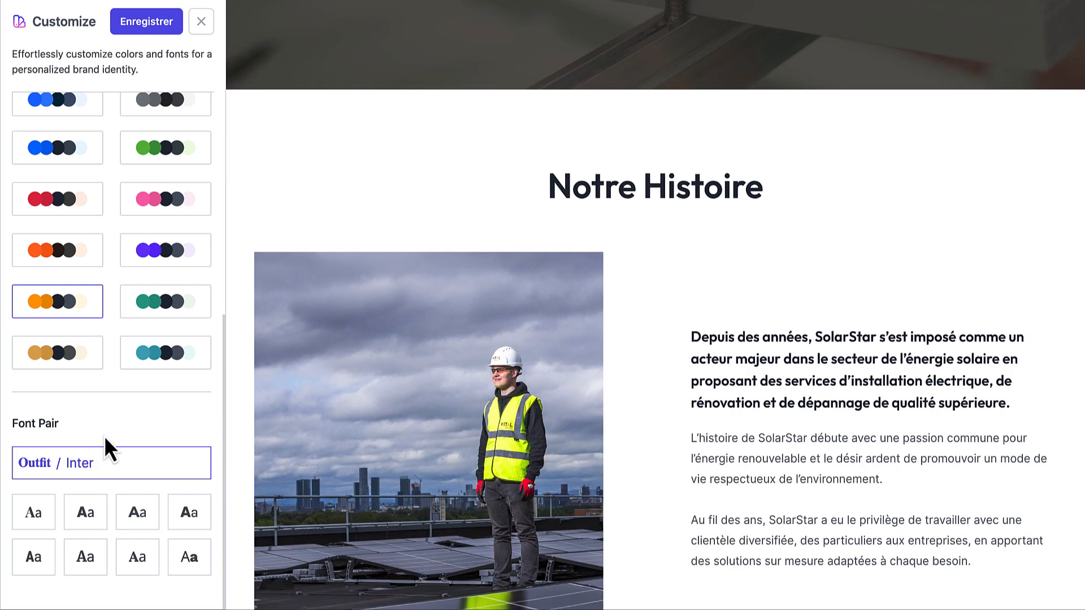
scroll(327, 331, "up", 4)
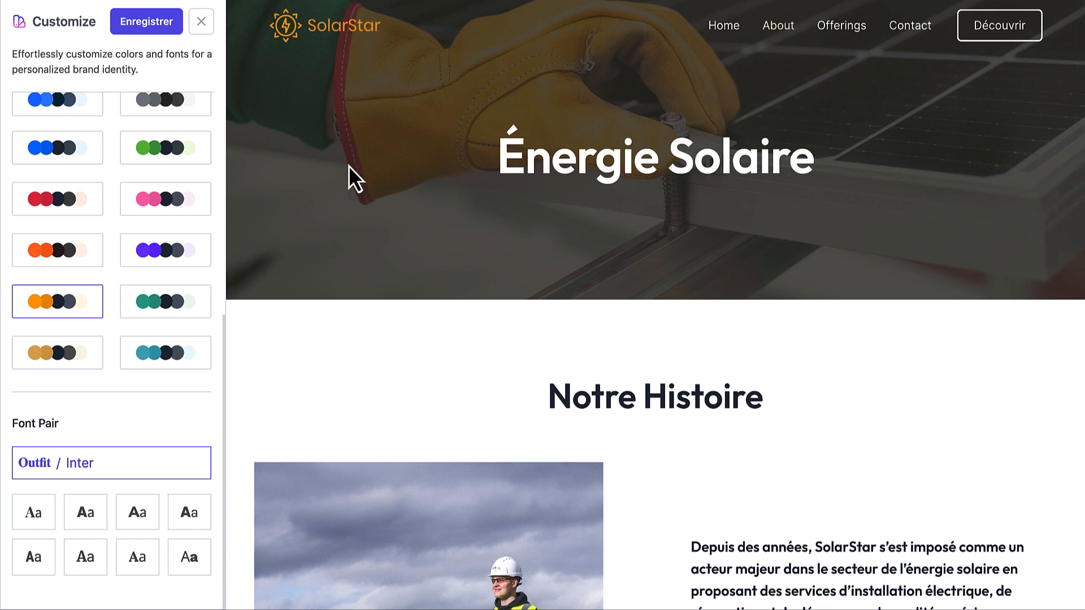
Save the customizer changes with Enregistrer and scroll through the live SolarStar home page
left_click(145, 30)
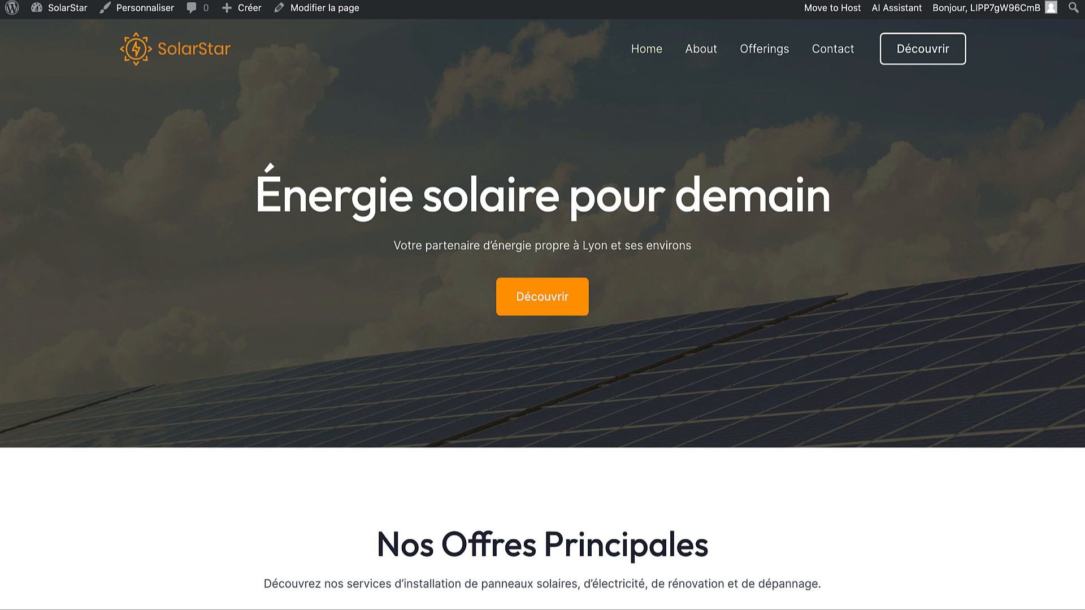
scroll(459, 118, "down", 1)
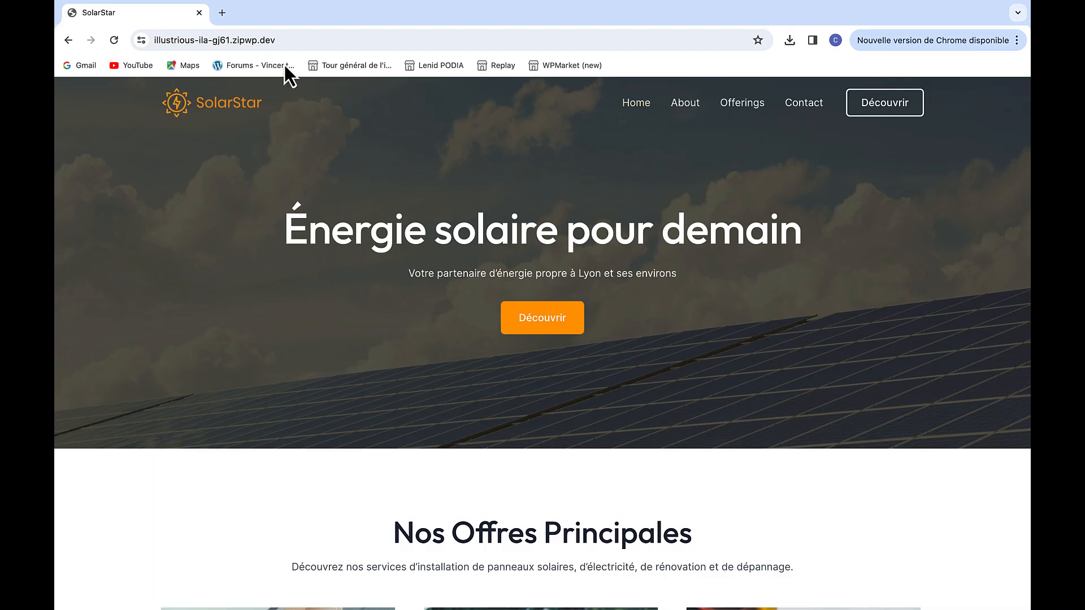
Open the Hostinger bit.ly link beside Hébergement in the YouTube description
left_click(269, 40)
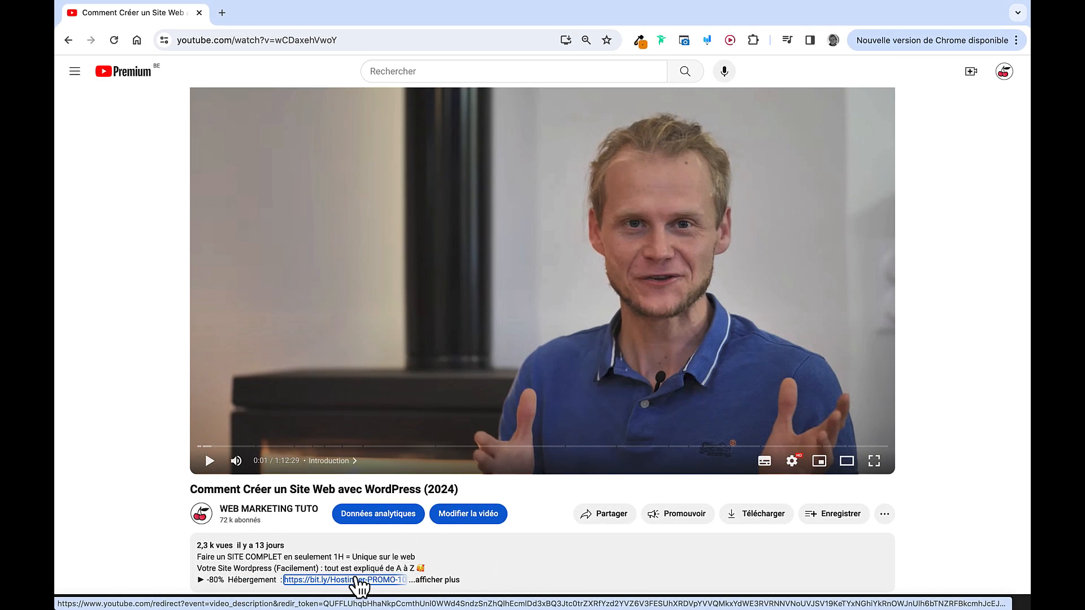
left_click(352, 579)
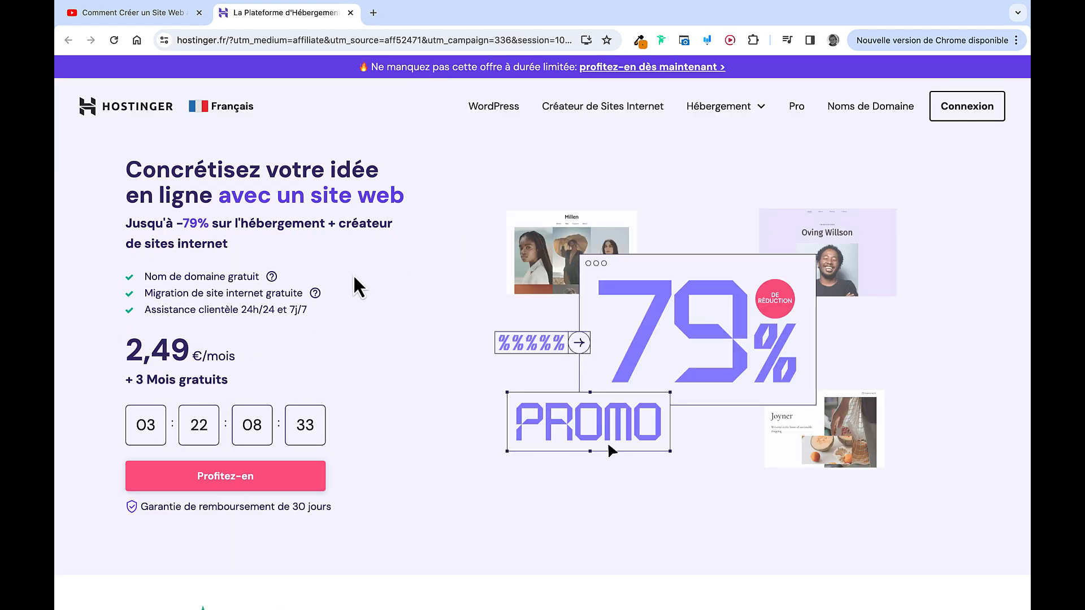
Order the Premium hosting plan from Hostinger's plan list
scroll(355, 277, "down", 5)
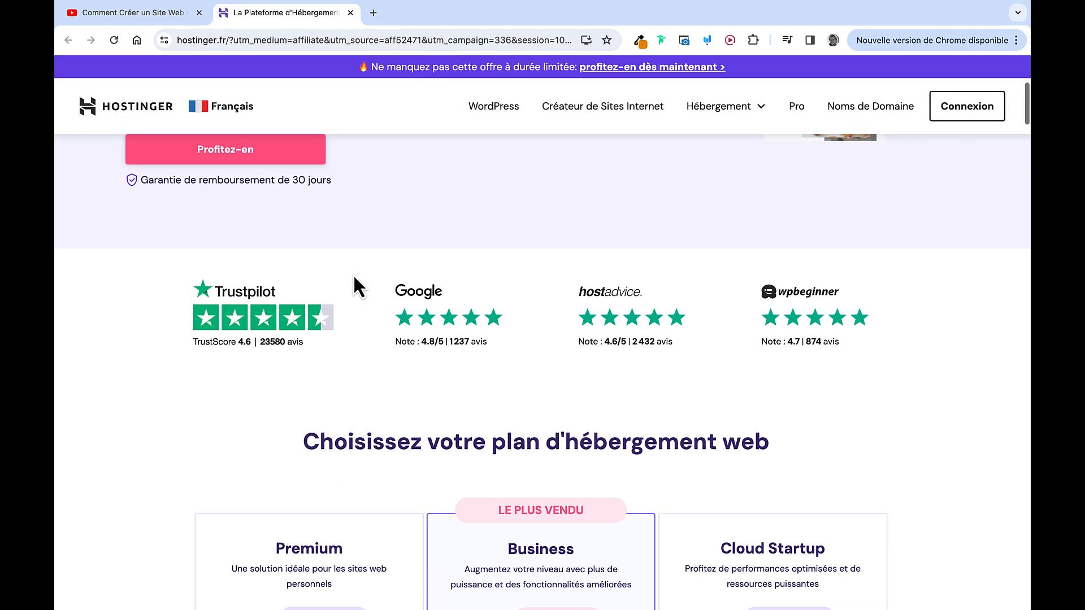
scroll(354, 274, "down", 6)
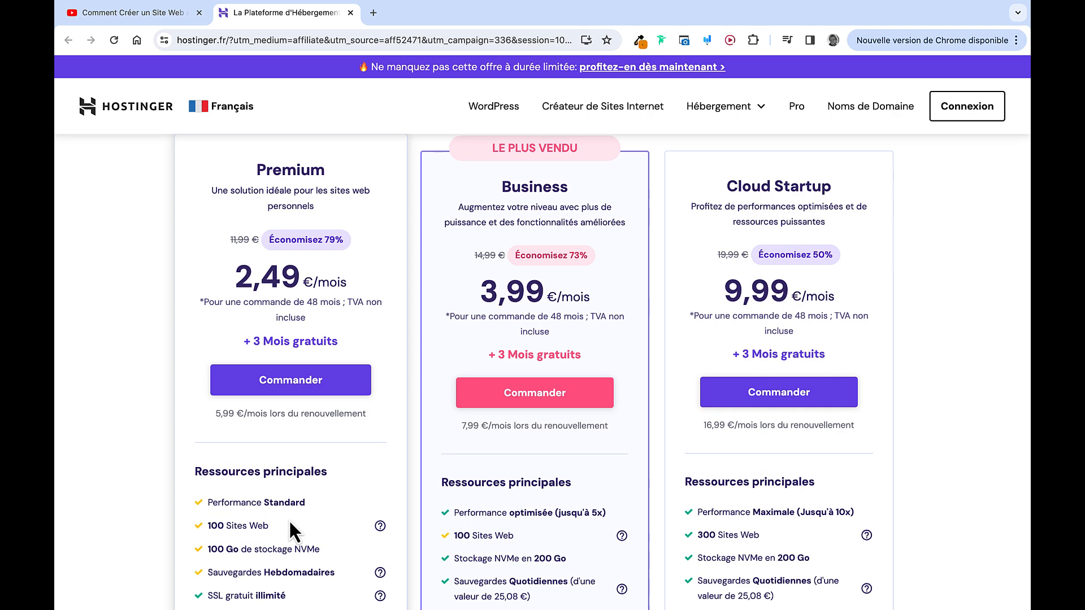
left_click(305, 386)
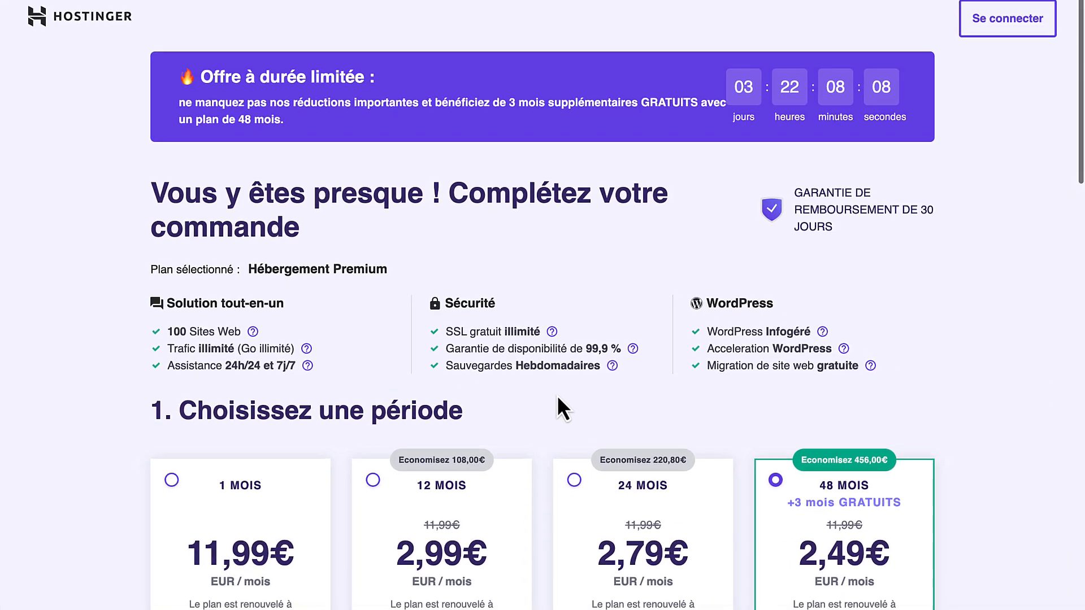
Switch the Premium plan to 12-month billing, totalling 43,41€ with taxes
scroll(554, 396, "down", 5)
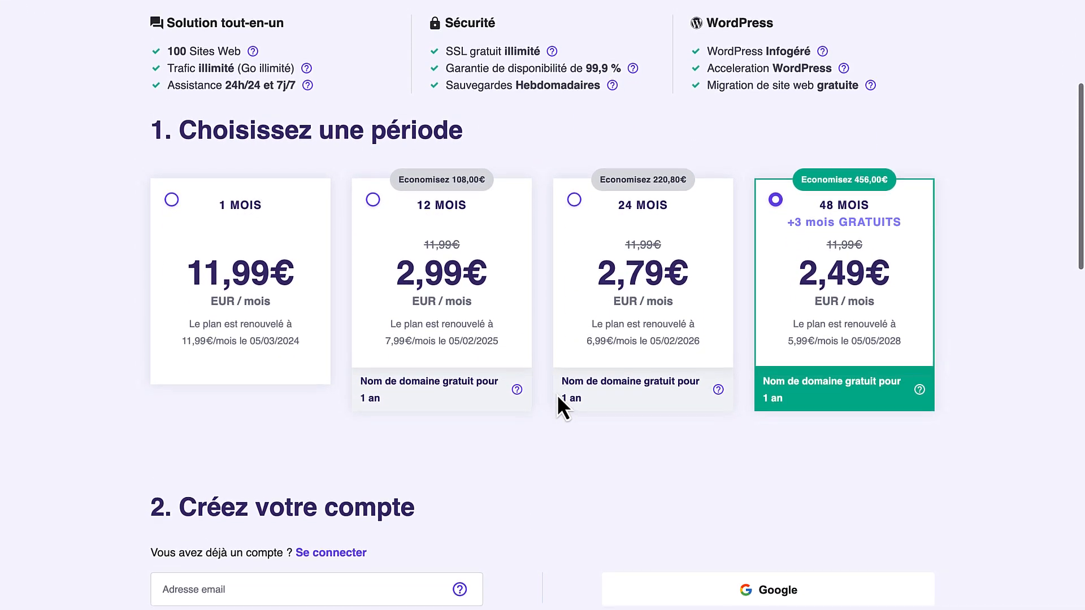
scroll(562, 404, "up", 1)
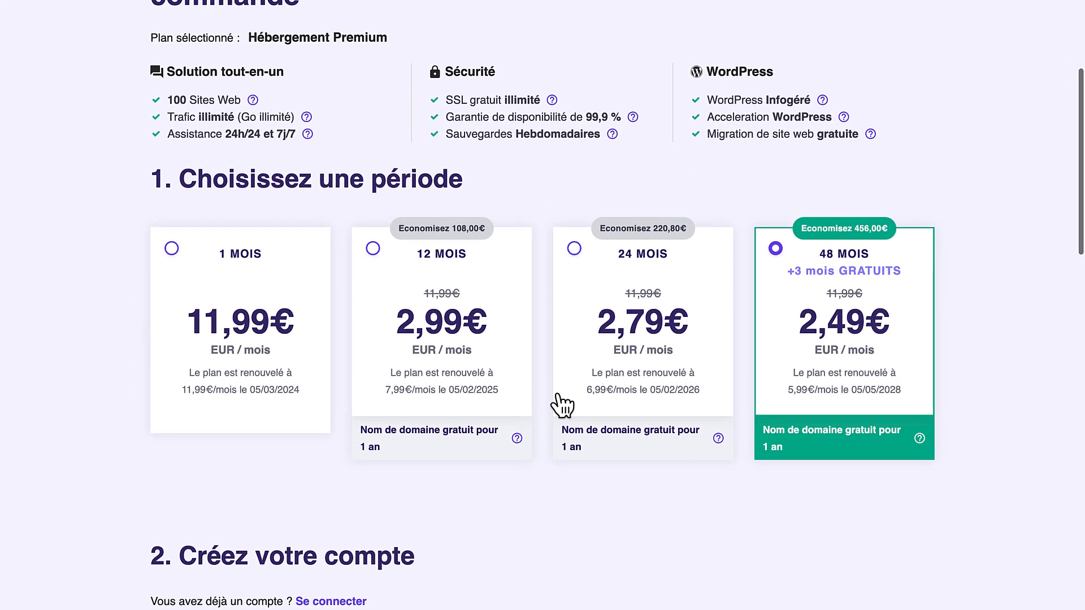
left_click(371, 249)
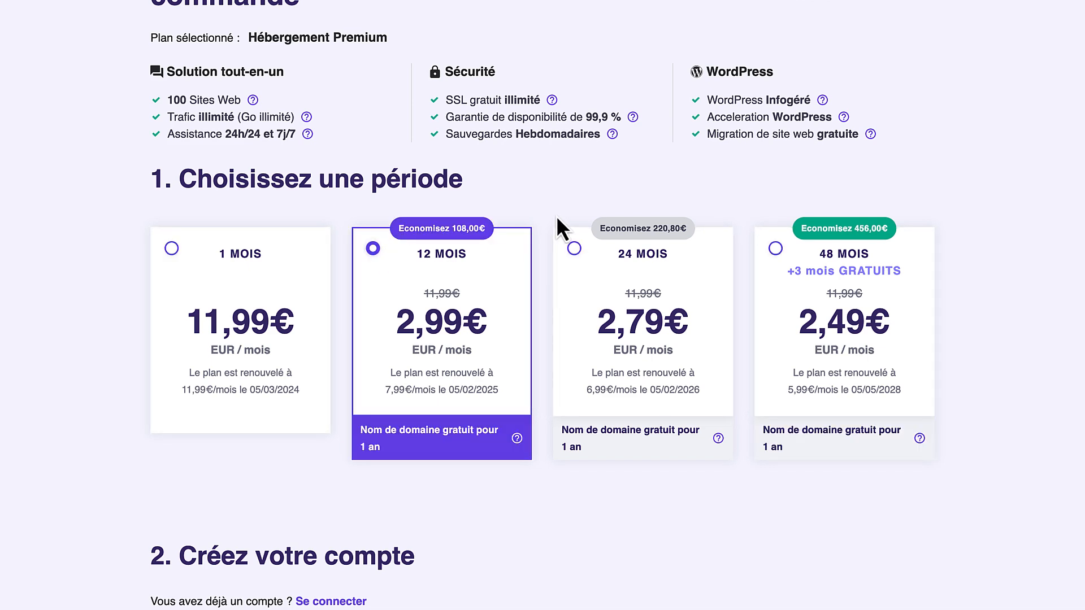
scroll(557, 219, "up", 2)
scroll(557, 219, "down", 10)
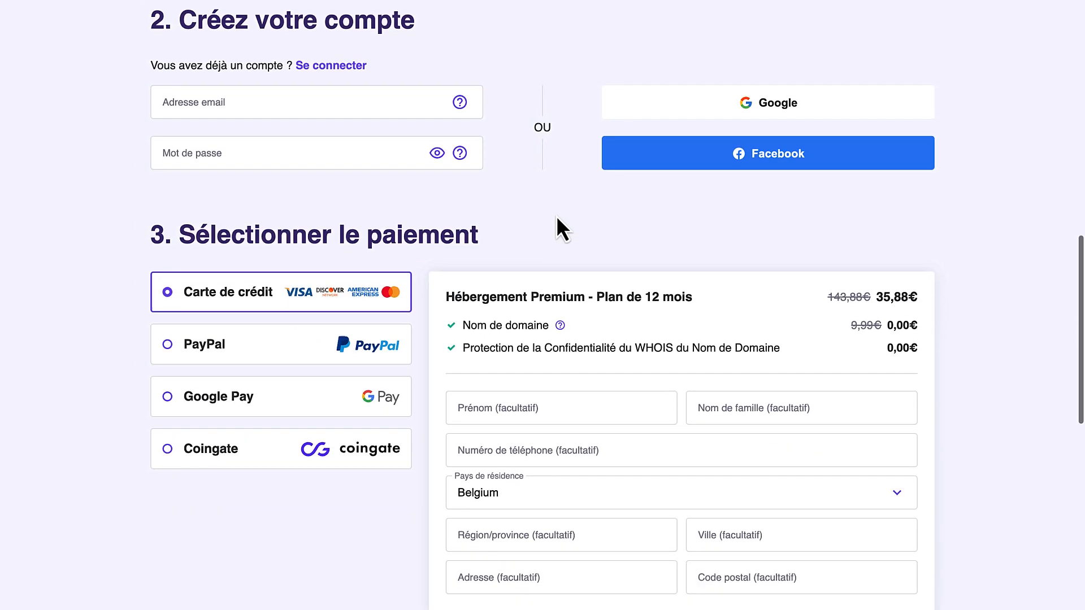
scroll(557, 219, "down", 4)
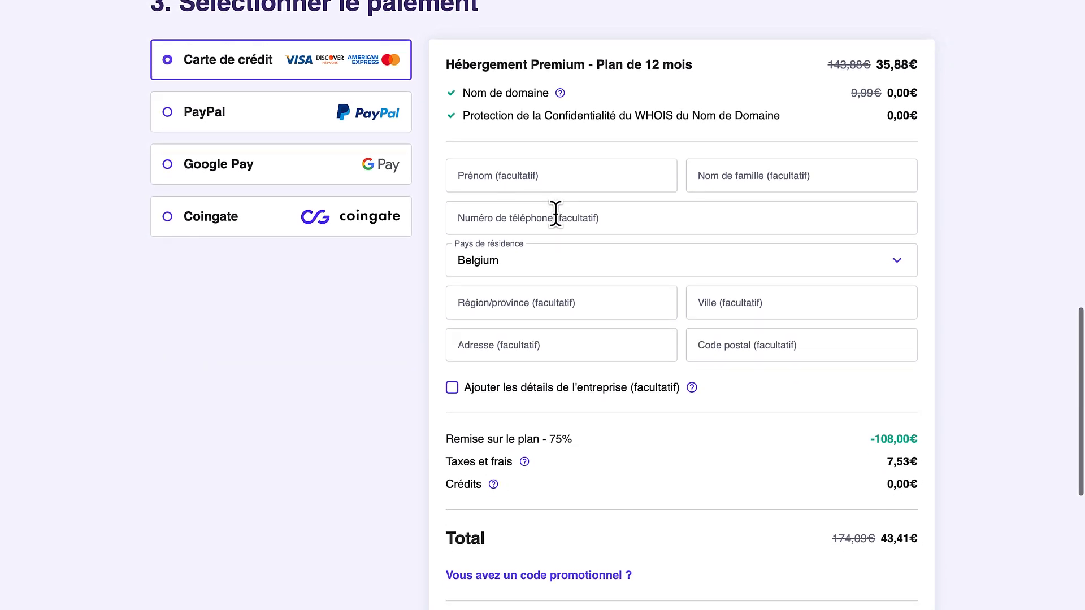
scroll(787, 533, "down", 3)
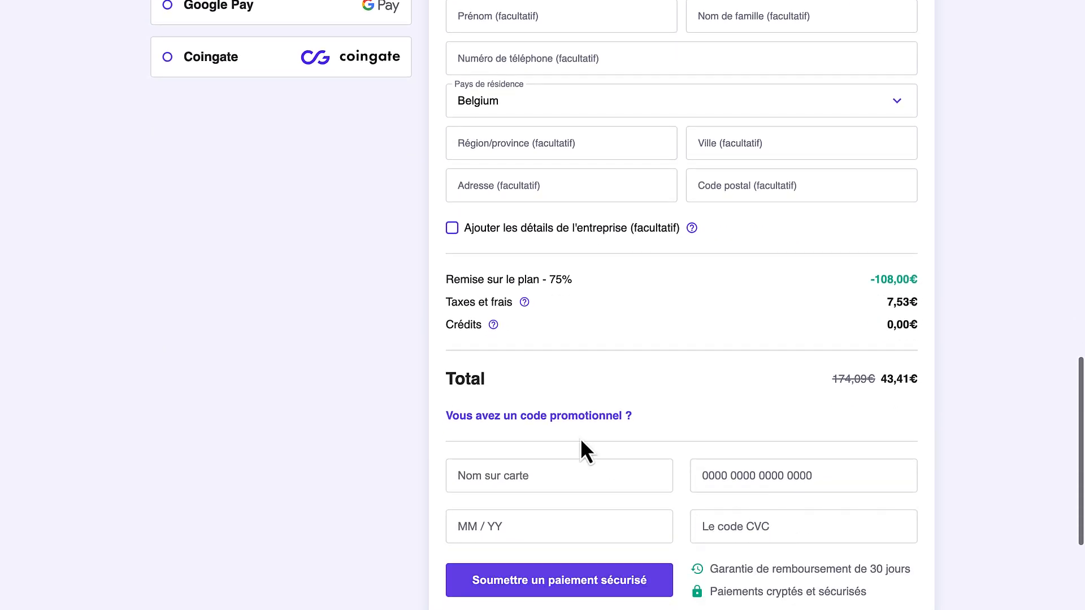
Apply promo code WEB10, raising the discount to 78% and dropping the total to 39,07€
left_click(557, 418)
left_click(528, 452)
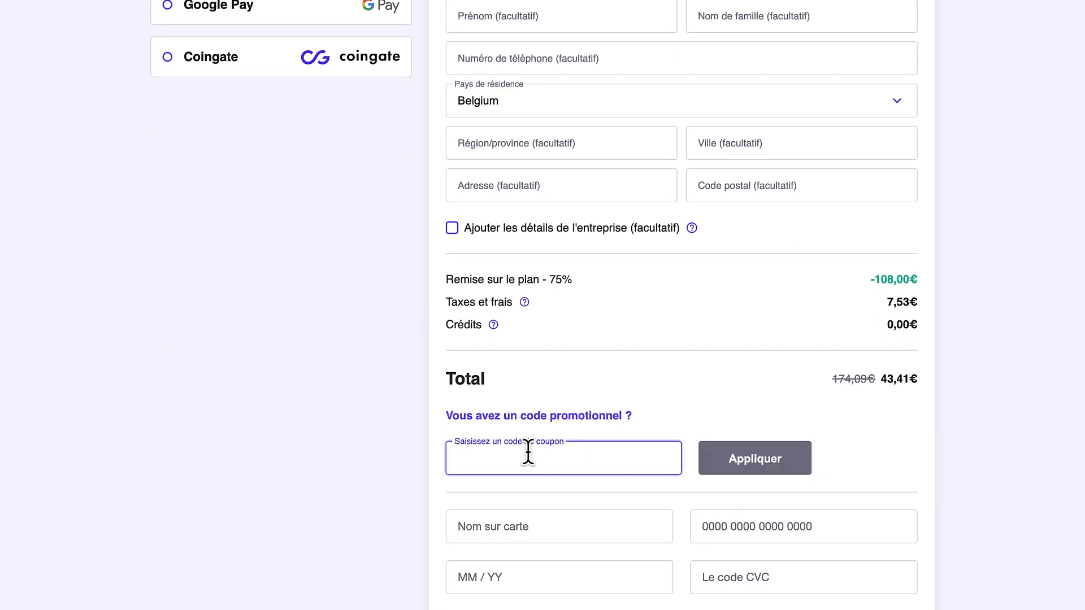
type("WEB10")
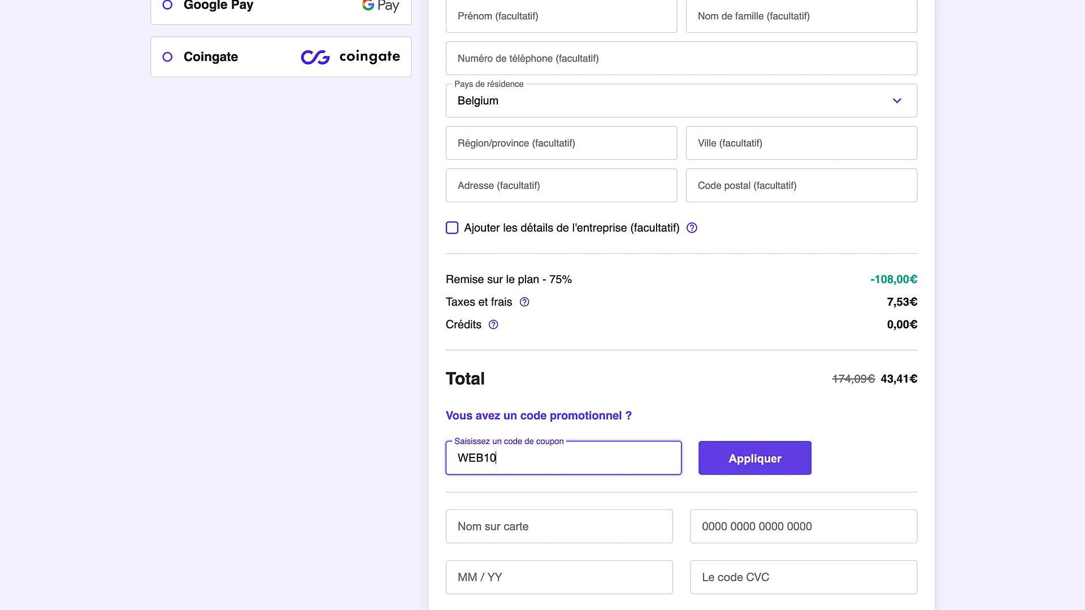
left_click(751, 459)
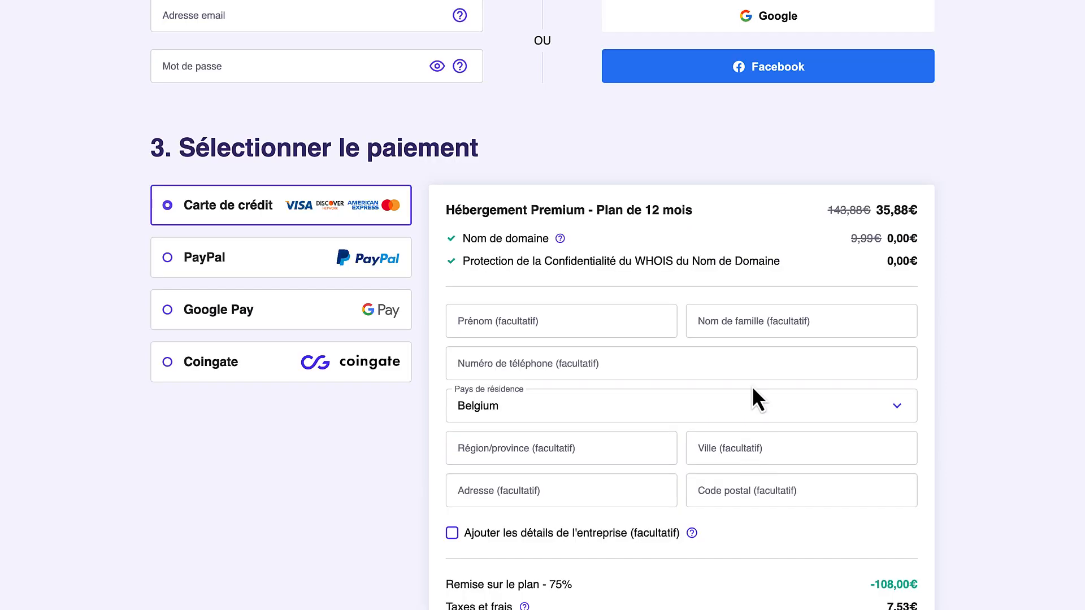
scroll(752, 388, "down", 3)
scroll(752, 386, "down", 1)
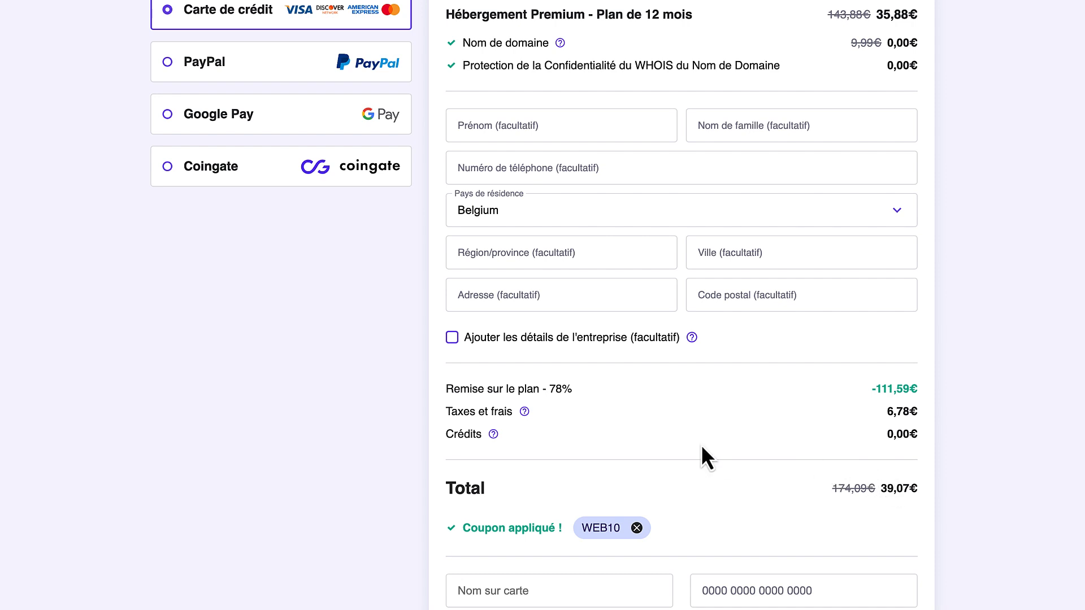
scroll(701, 444, "up", 9)
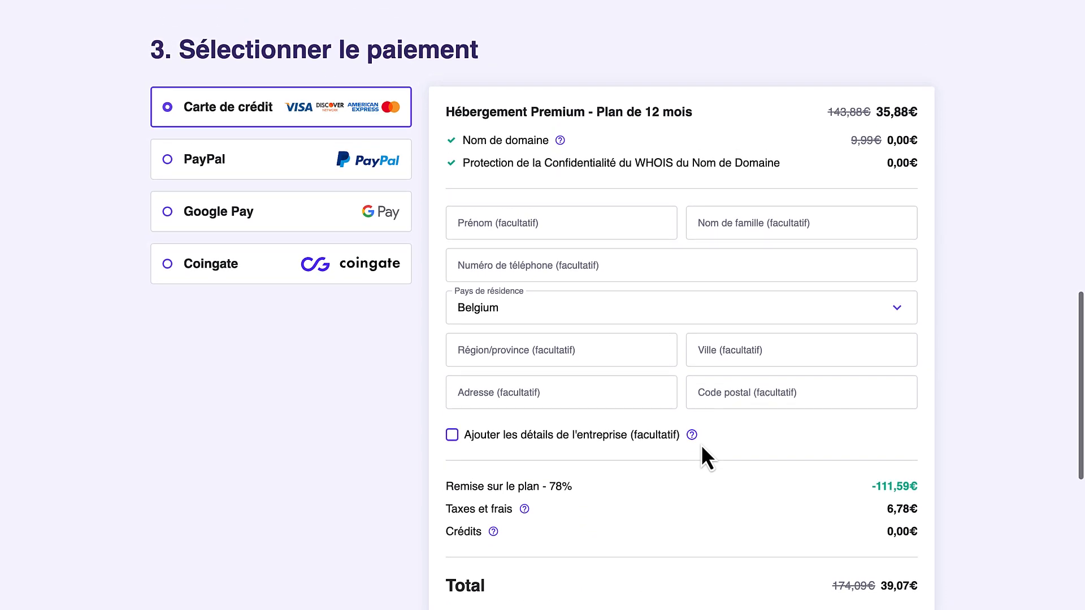
scroll(701, 446, "up", 5)
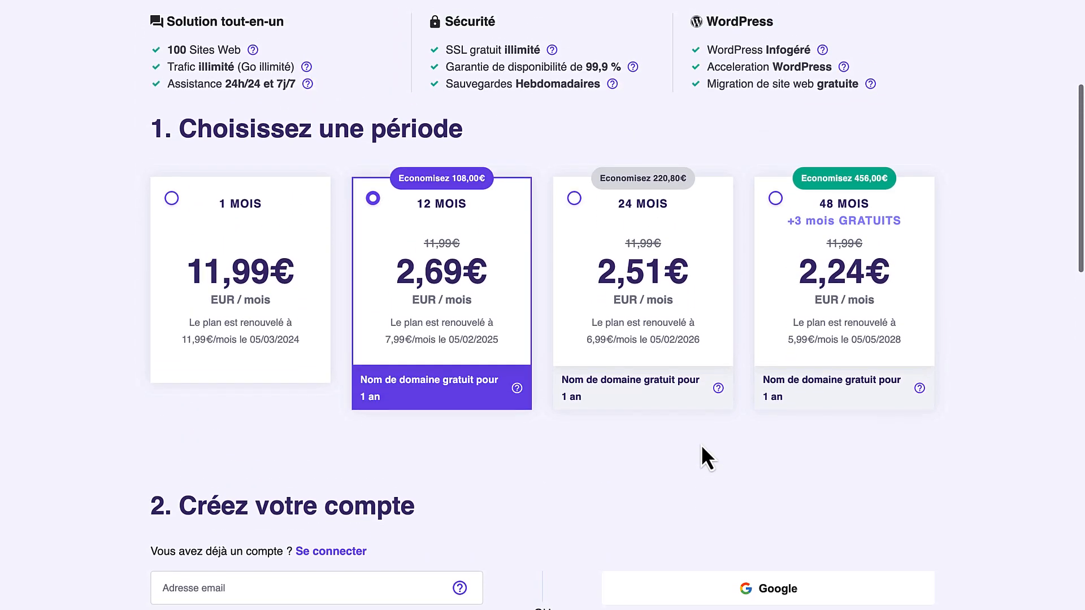
Review the 30-day money-back guarantee and scroll to the account section
scroll(701, 444, "up", 2)
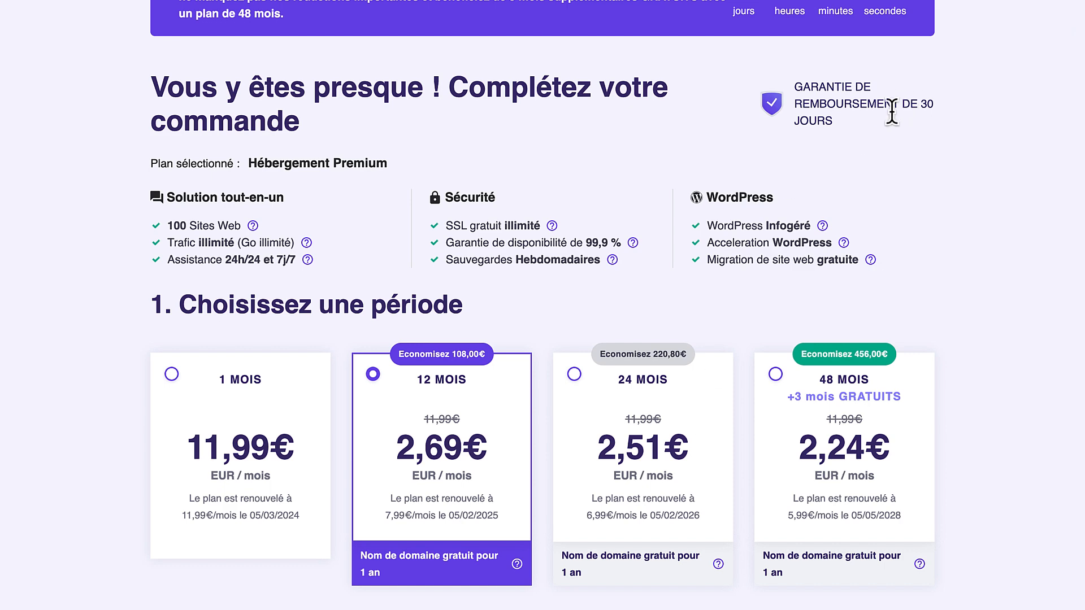
triple_click(821, 119)
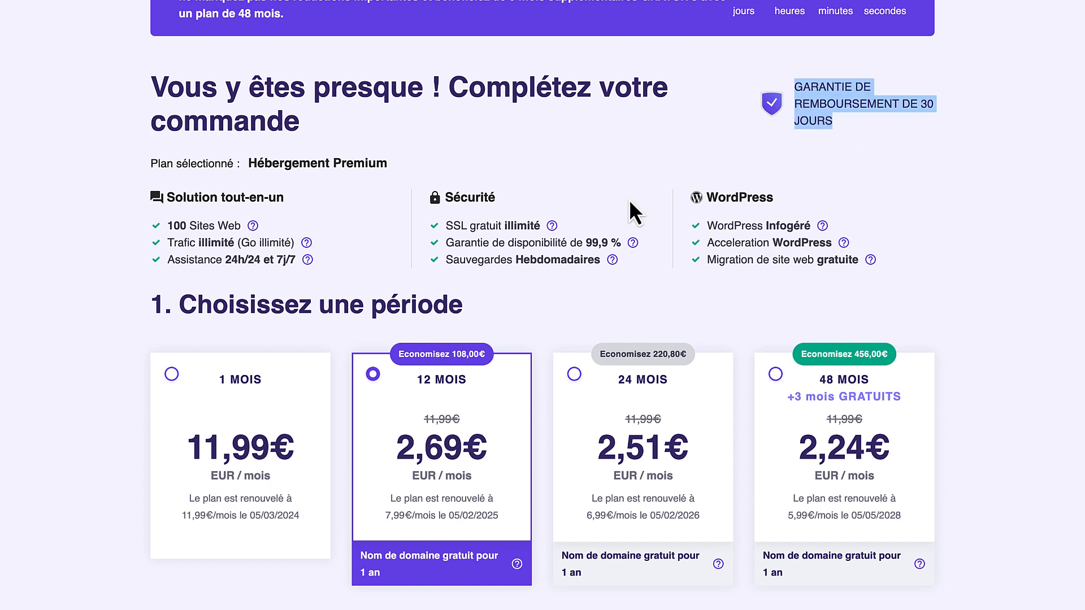
left_click(555, 195)
scroll(310, 226, "down", 3)
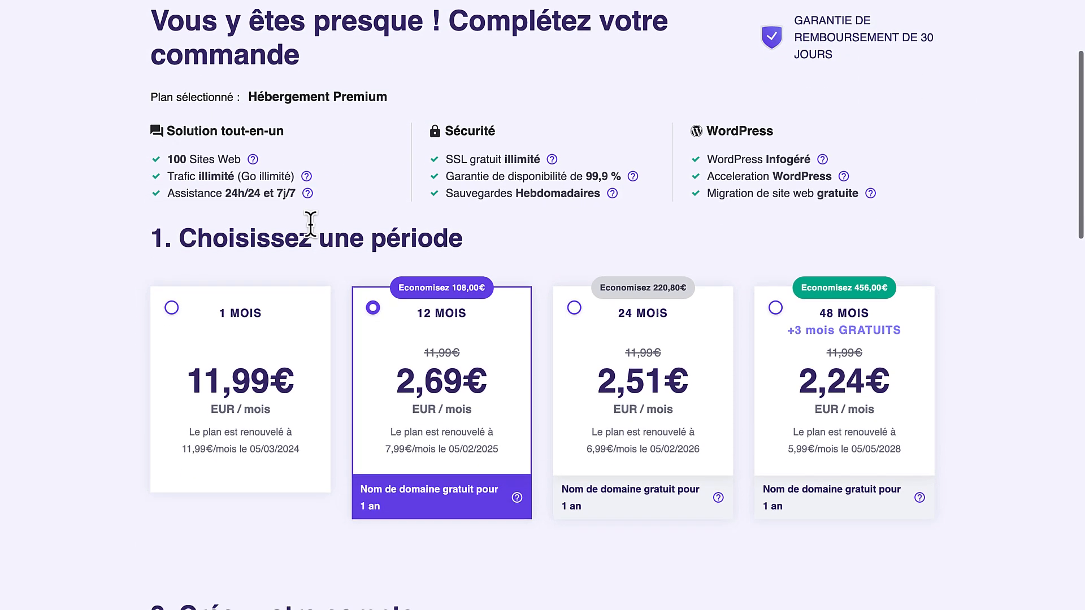
scroll(310, 224, "down", 1)
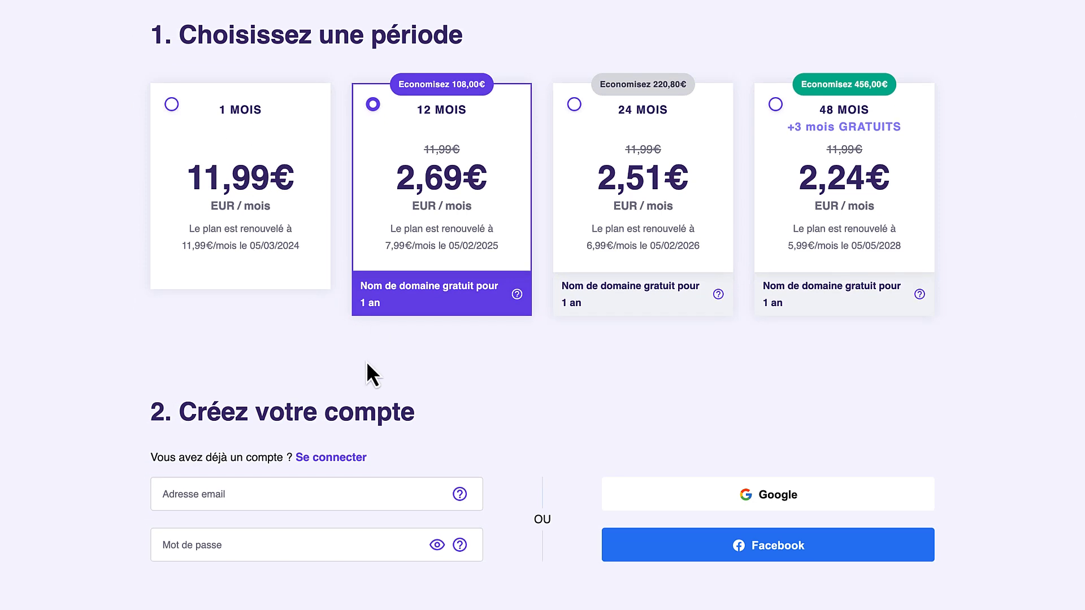
scroll(368, 363, "down", 2)
Sign in to the existing Hostinger account with the saved login and dismiss Chrome's password prompt
left_click(332, 343)
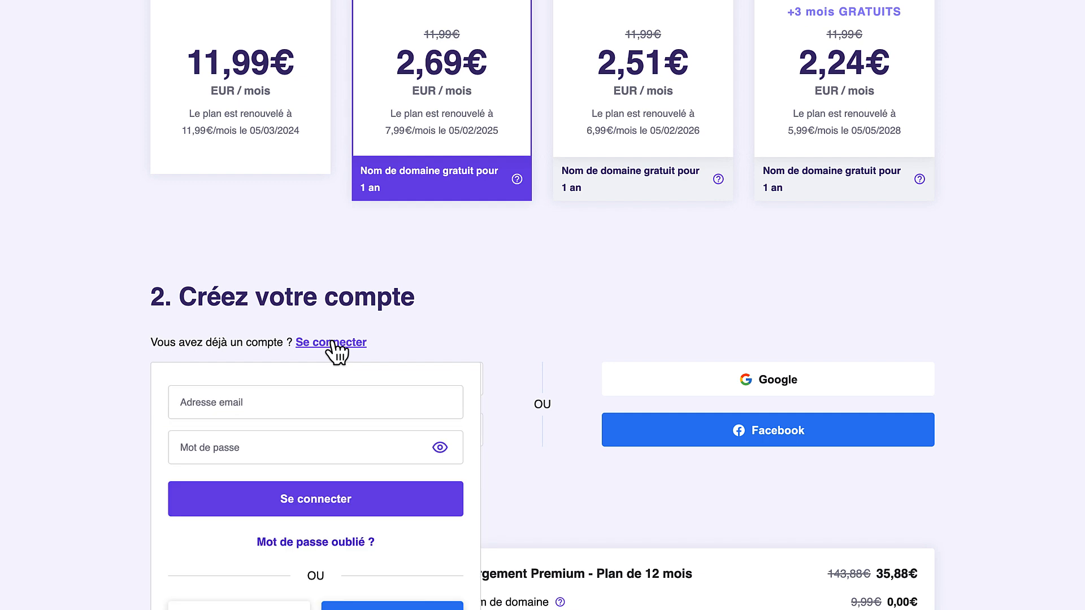
left_click(289, 402)
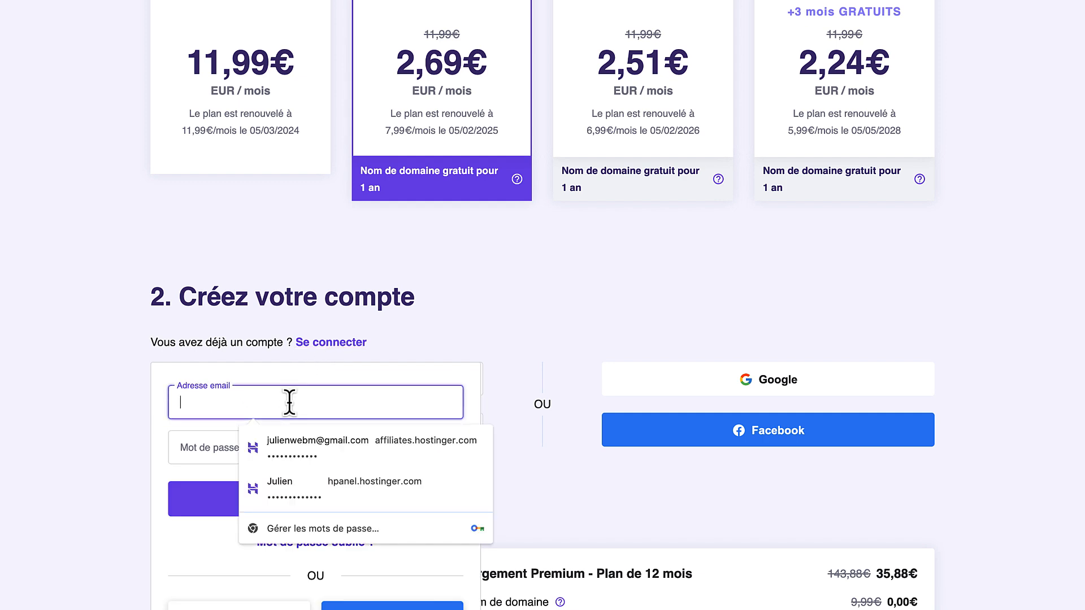
left_click(294, 439)
left_click(334, 500)
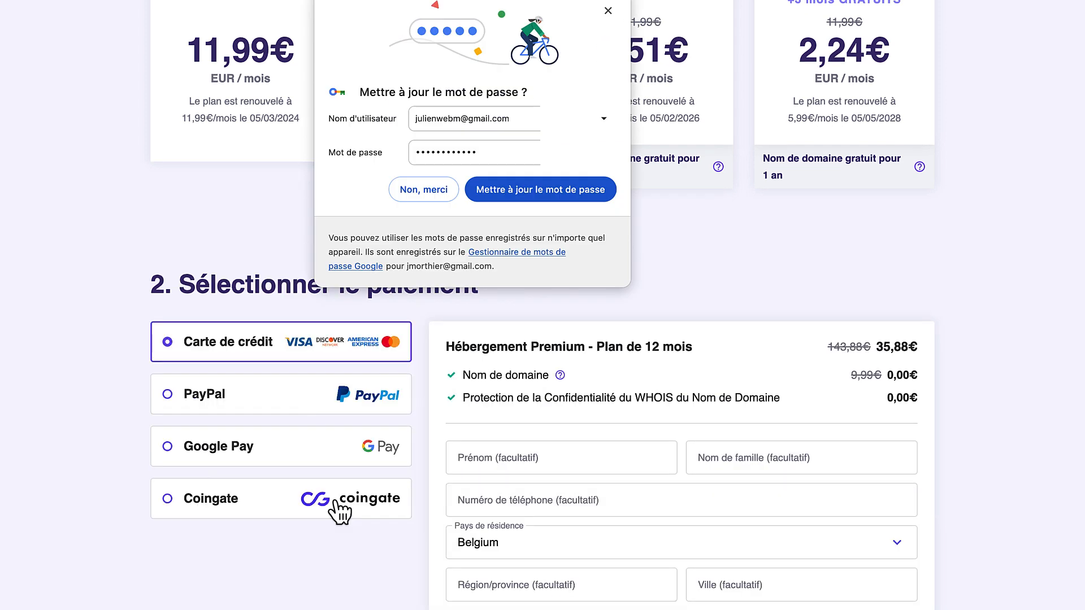
left_click(608, 10)
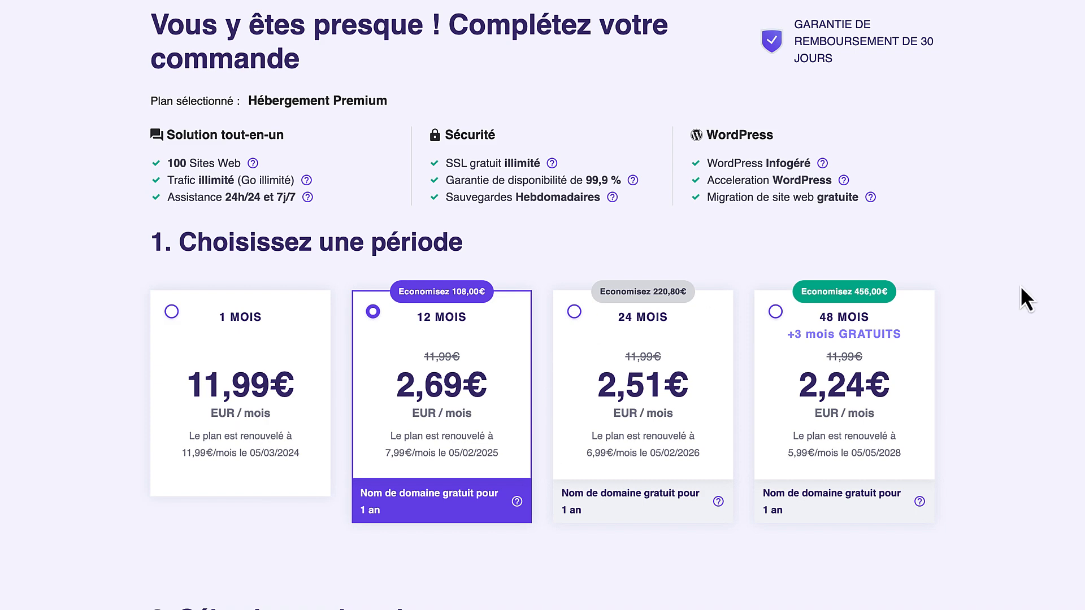
scroll(979, 358, "down", 15)
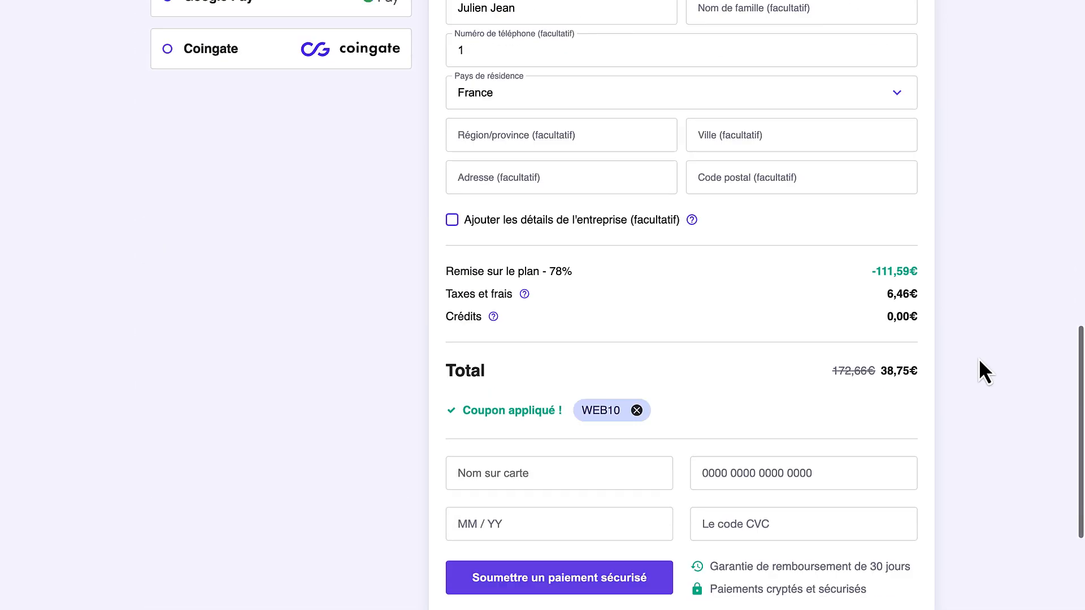
Fill the cardholder name and card number from a saved Chrome card, then start entering the expiry date
scroll(979, 359, "down", 2)
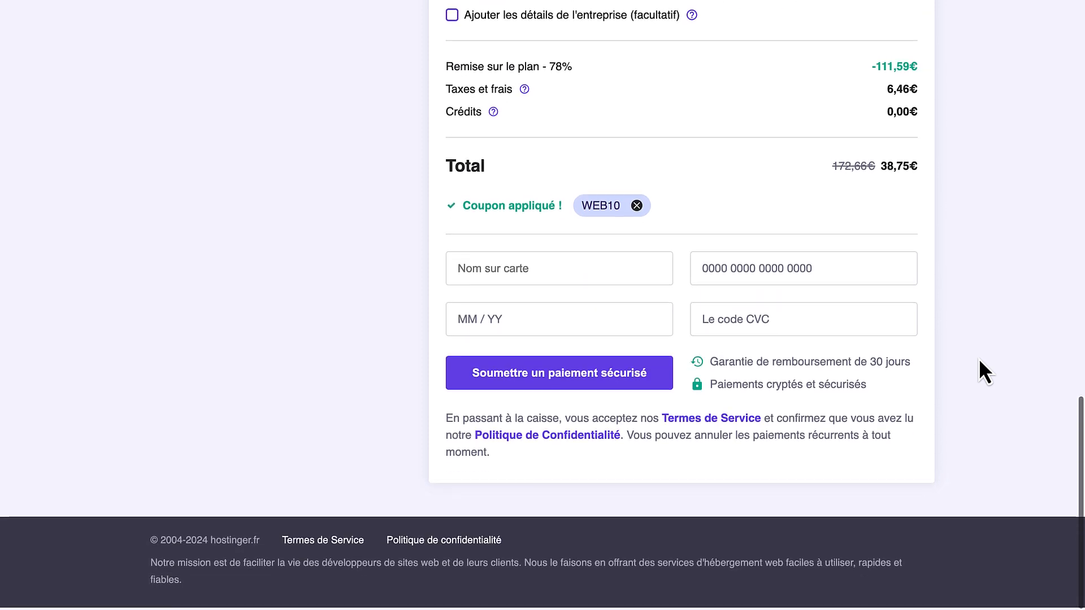
left_click(560, 269)
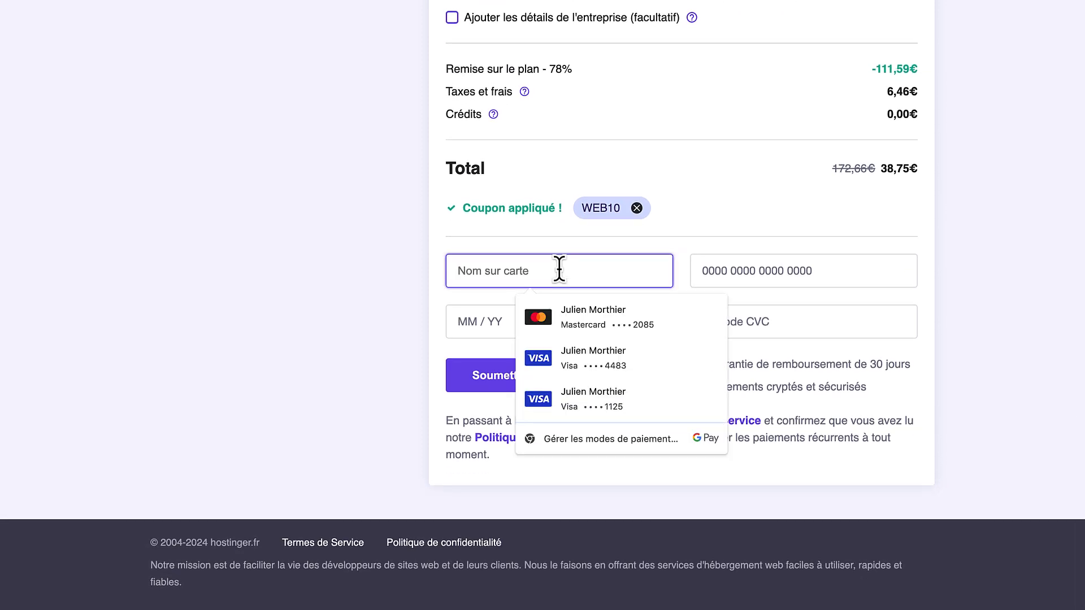
left_click(599, 311)
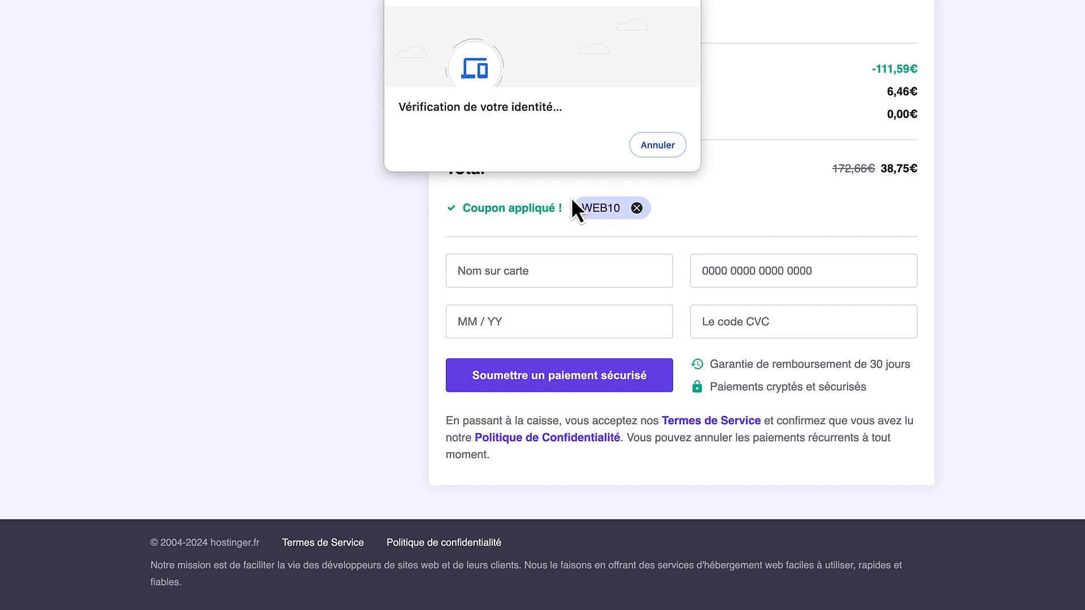
left_click(641, 271)
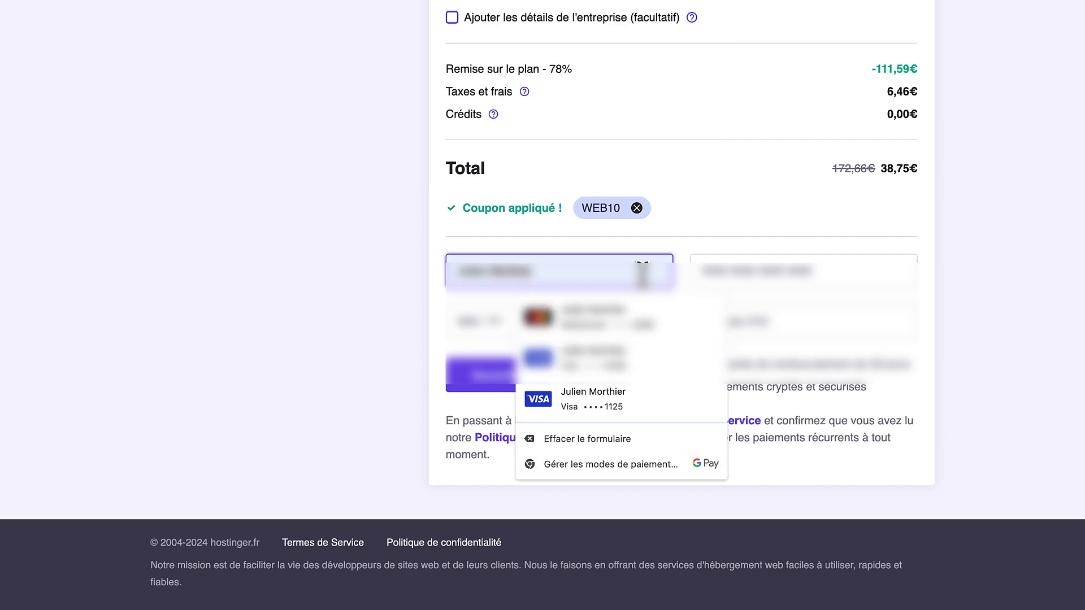
left_click(617, 321)
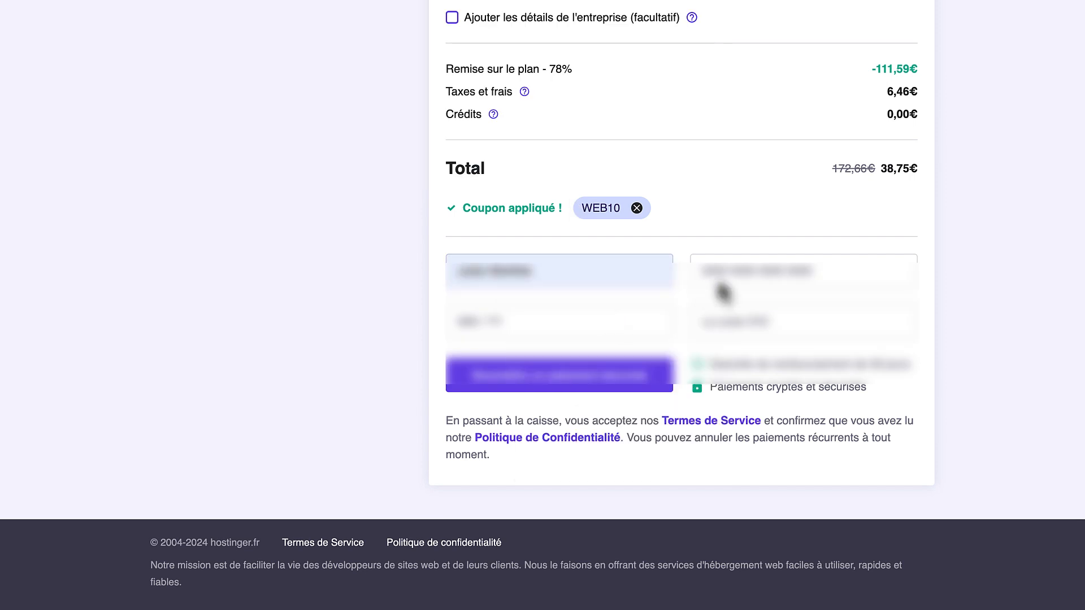
left_click(717, 267)
left_click(794, 314)
left_click(599, 338)
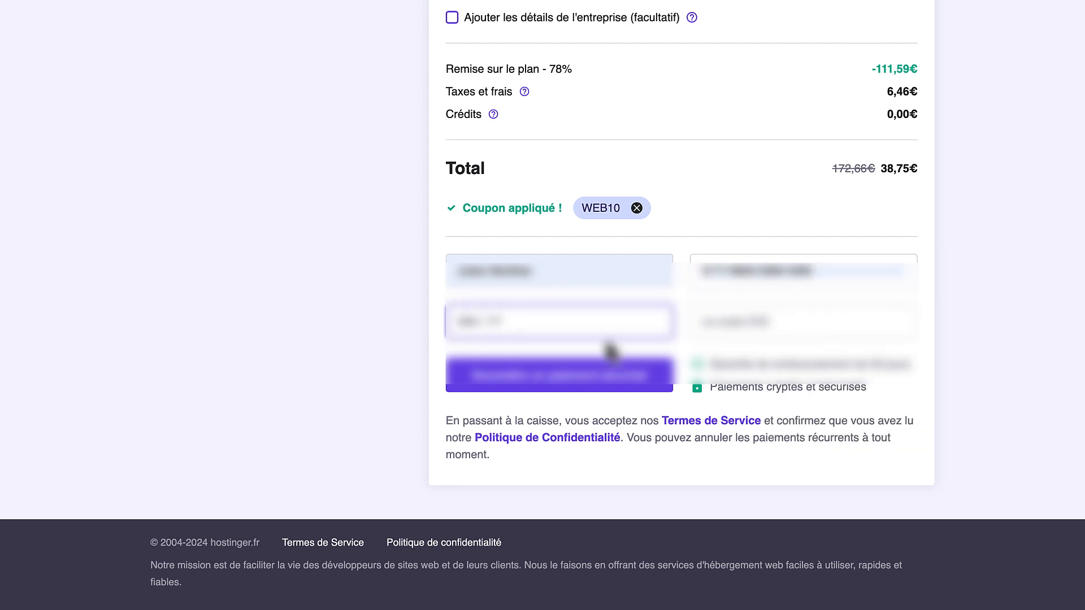
type("0")
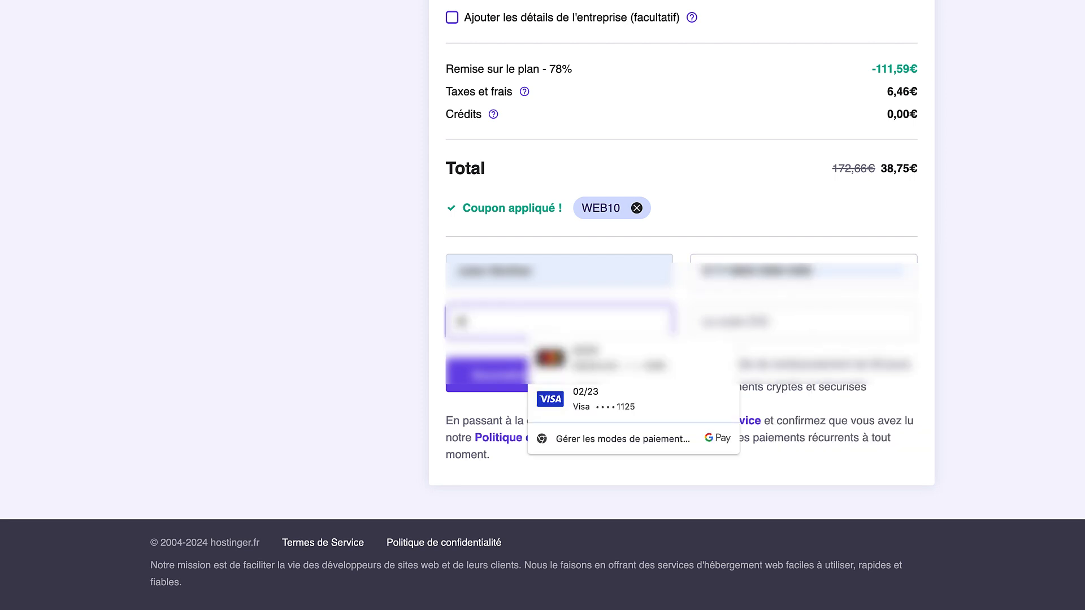
type("***")
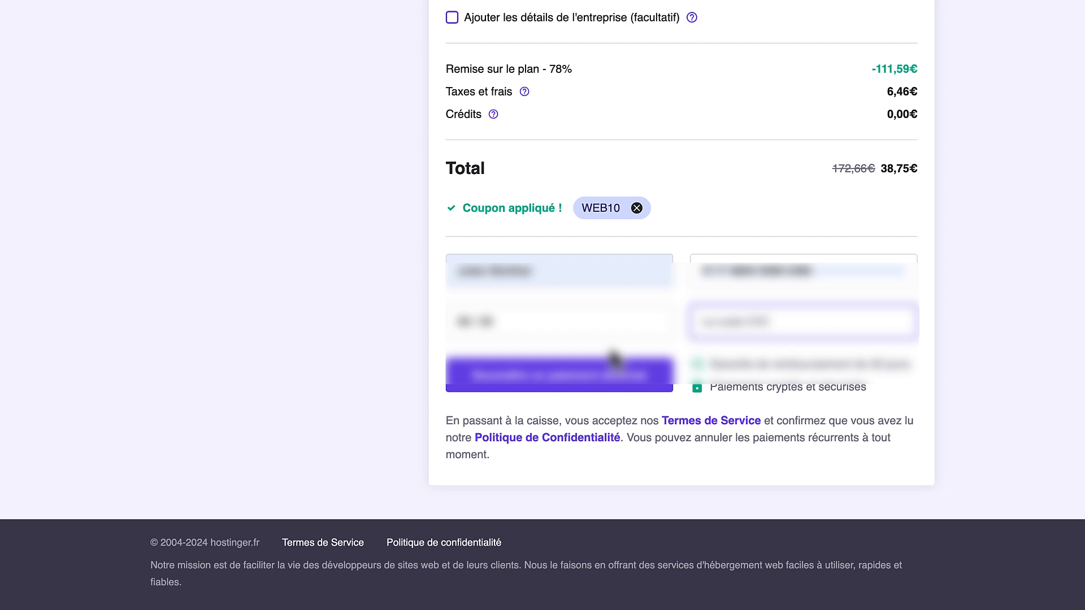
type("***")
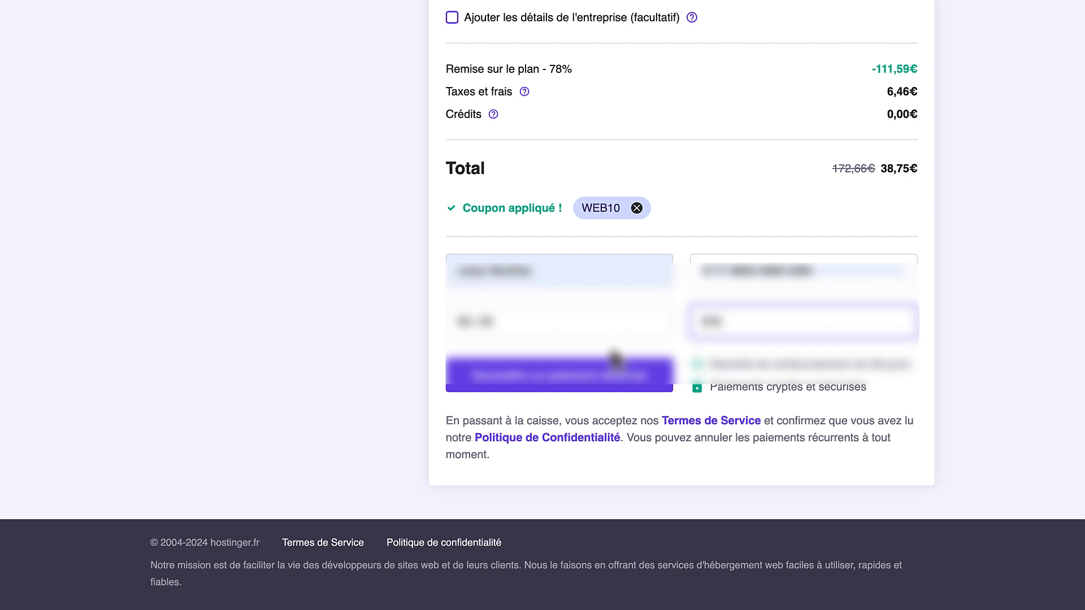
Submit the secure payment and pass the Mastercard ID Check verification
left_click(592, 384)
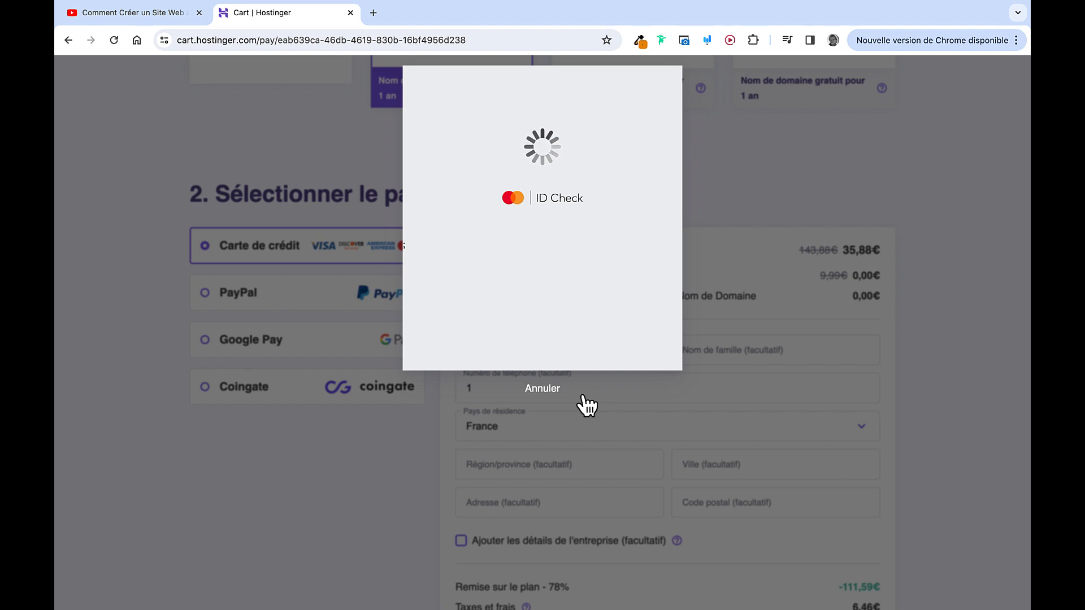
left_click(582, 396)
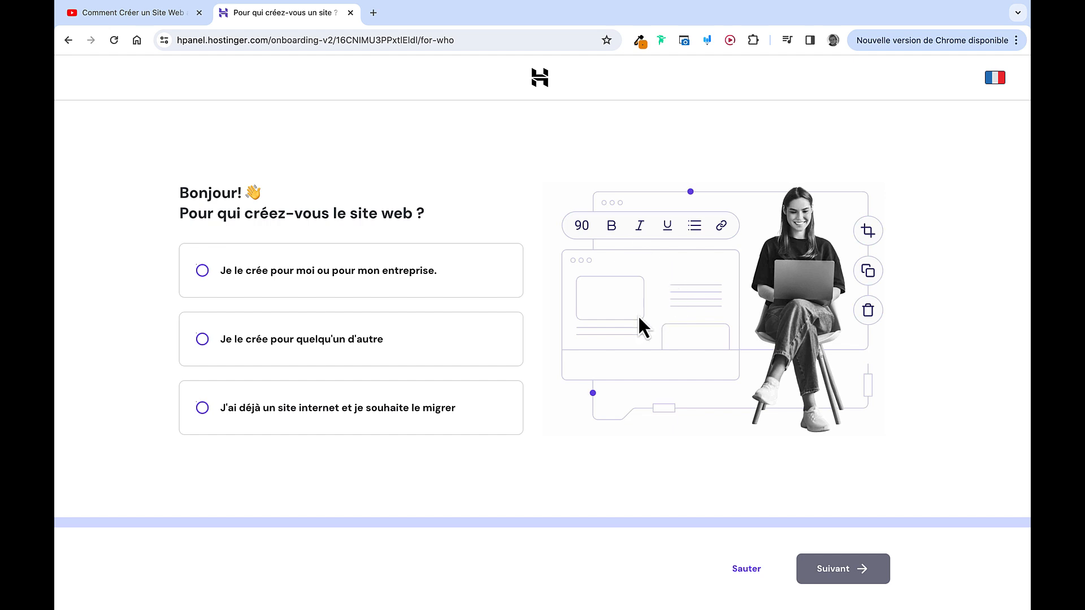
Skip the audience question, choose WordPress, and keep the suggested admin login details
left_click(748, 571)
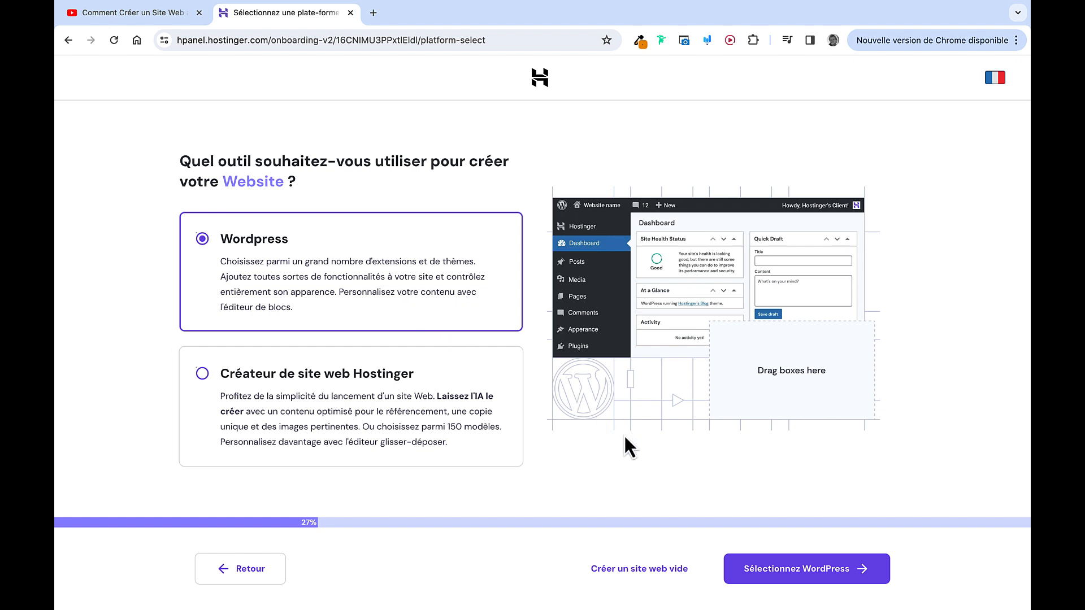
left_click(771, 571)
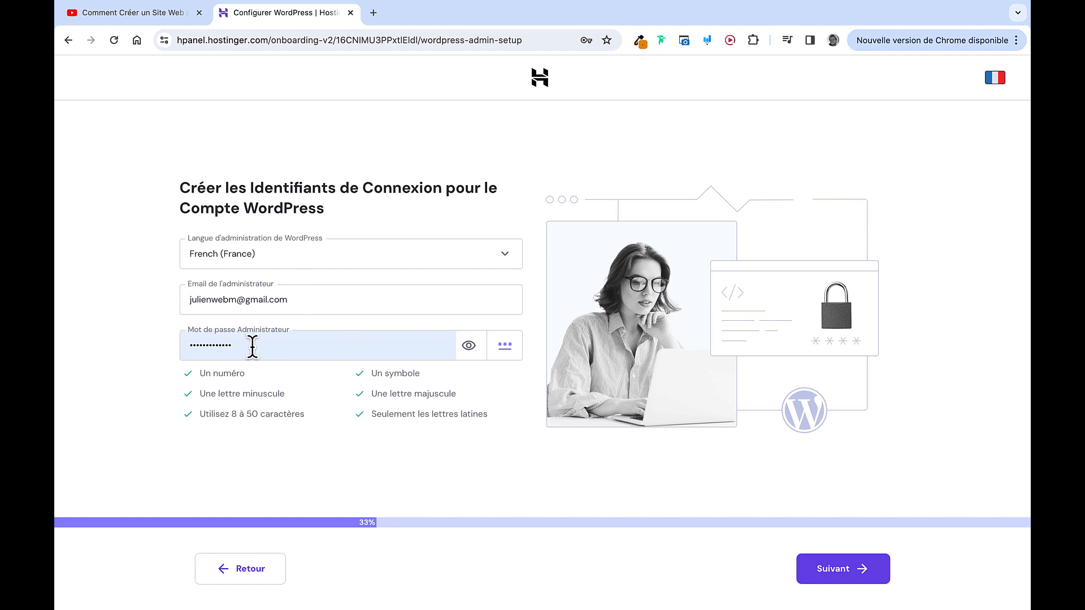
left_click(834, 570)
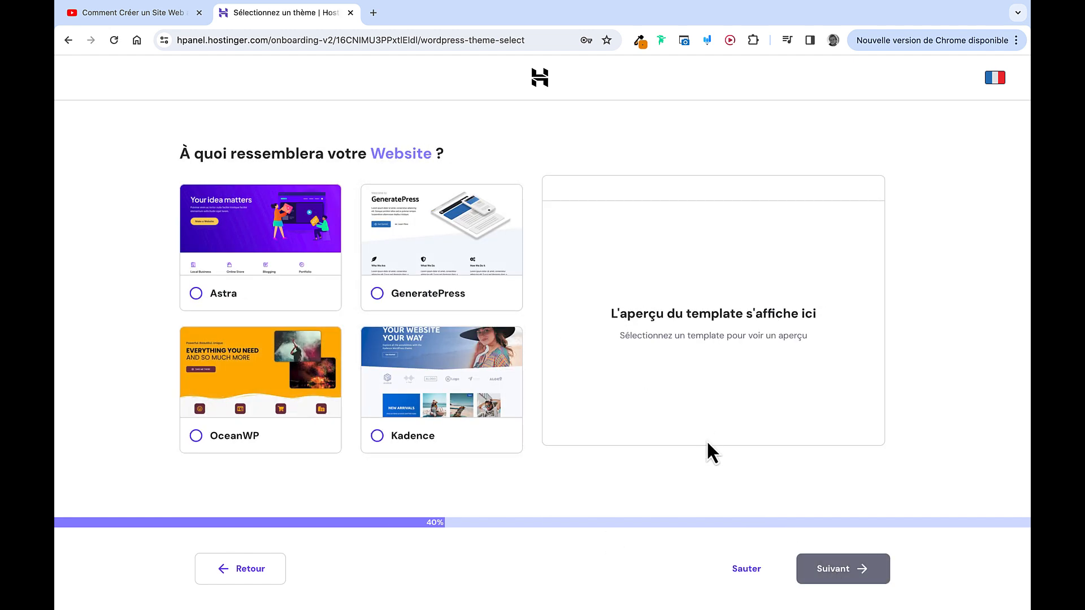
Skip the theme choice, answer 'Non' for plugins, and skip adding any plugins
left_click(743, 572)
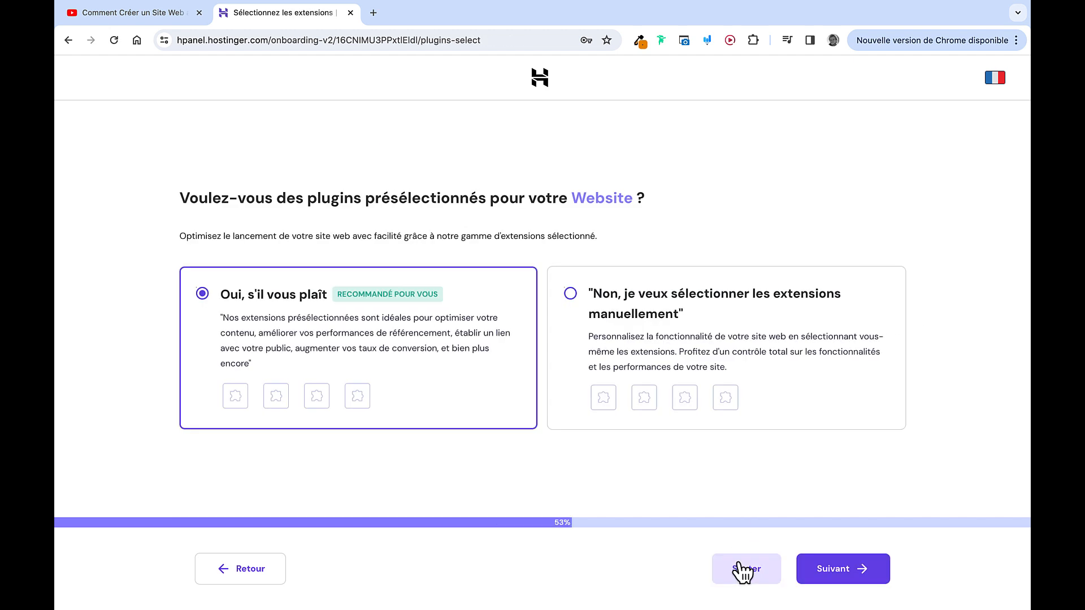
left_click(589, 317)
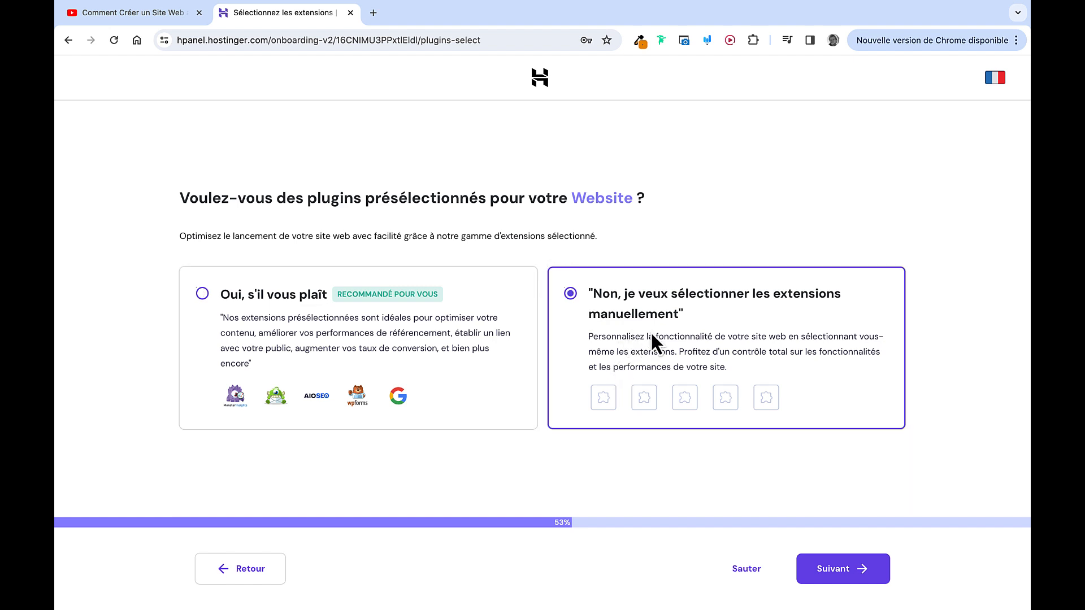
left_click(844, 572)
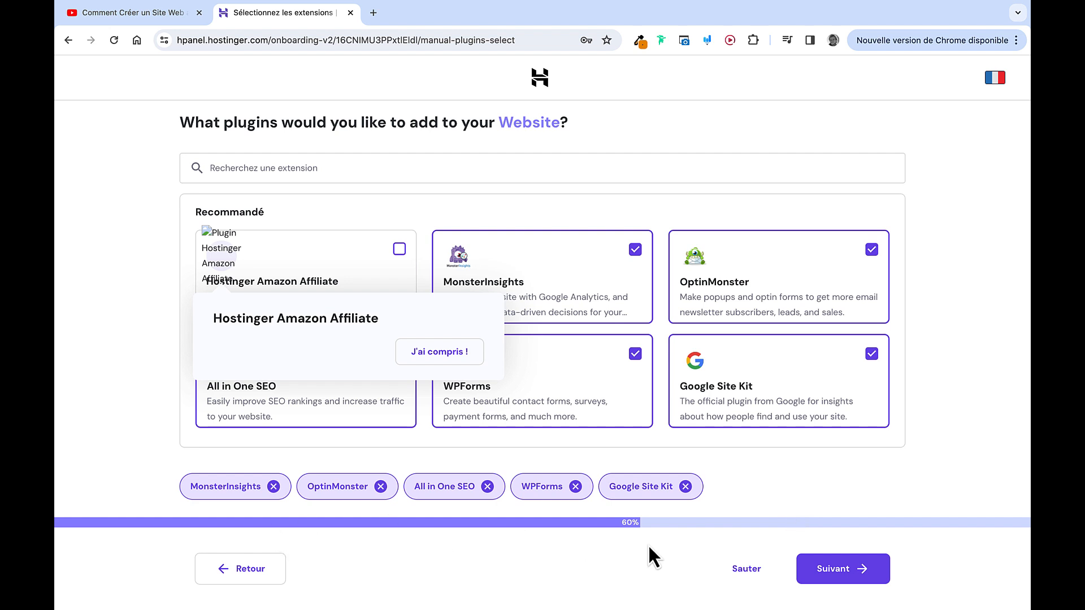
left_click(745, 569)
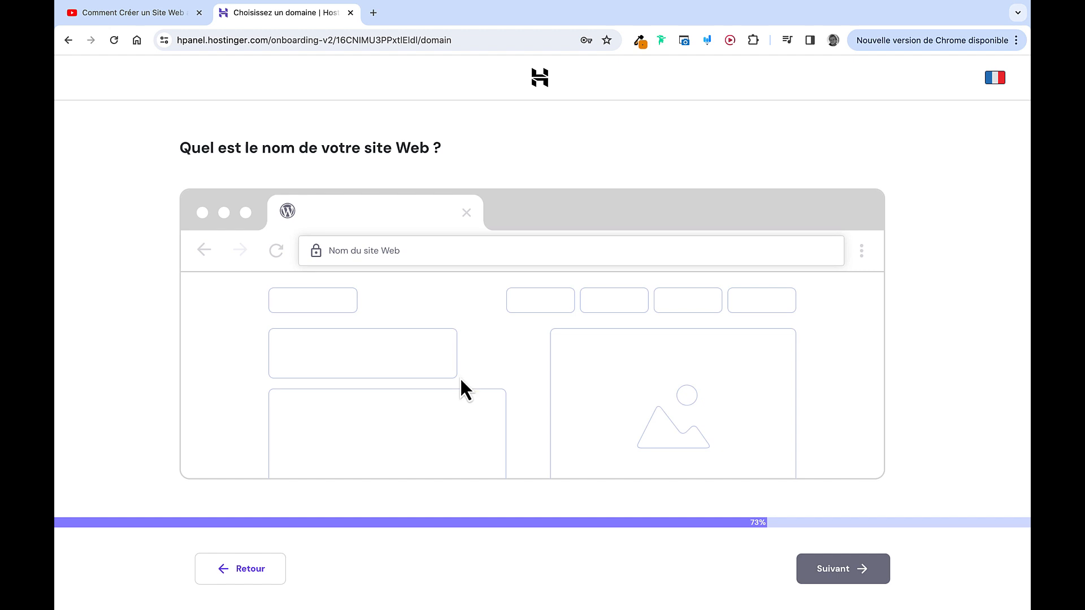
Enter 'SolarStart.' as the site name, pick the free solarstart.fr domain, and continue
left_click(441, 250)
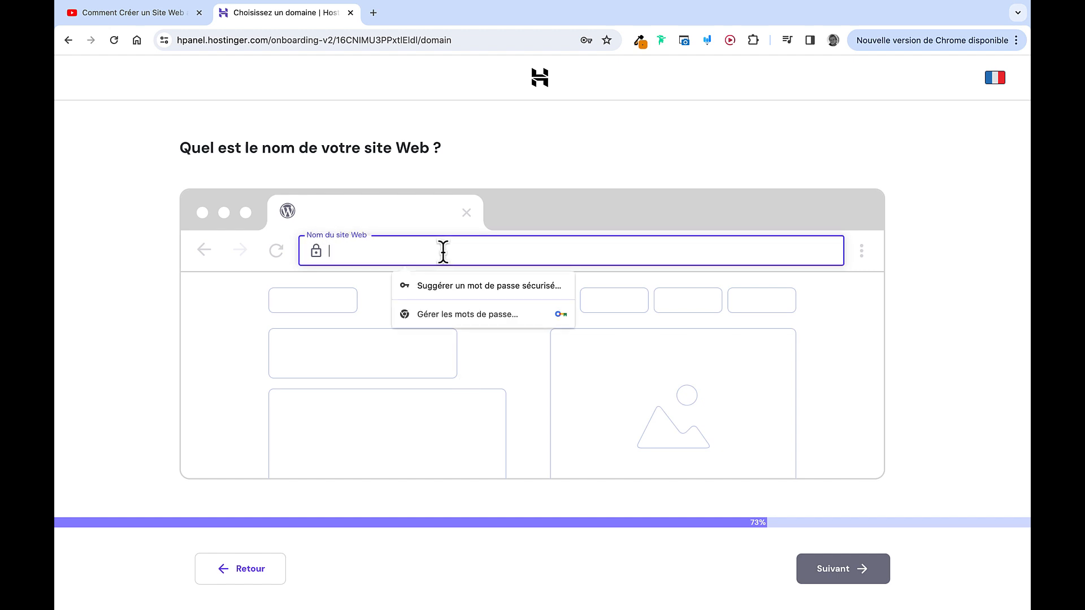
type("SolarStart.fr")
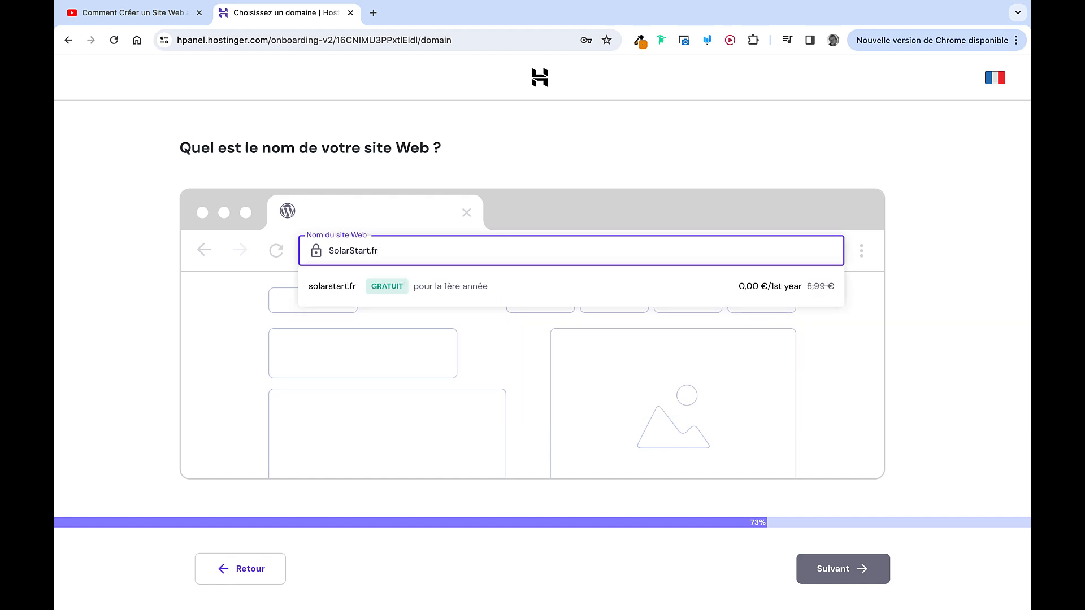
left_click(533, 287)
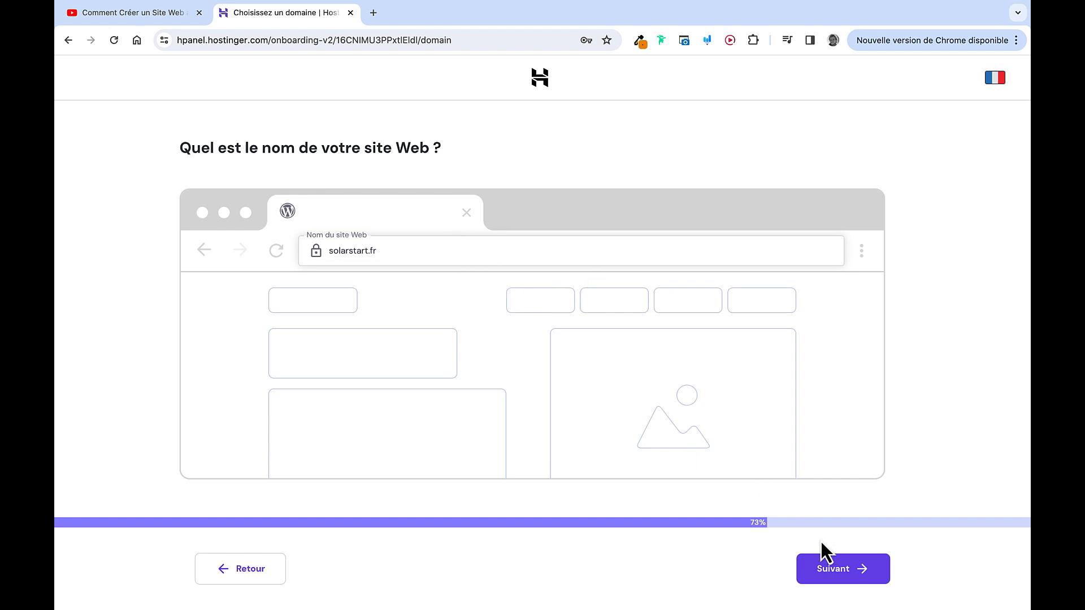
left_click(826, 569)
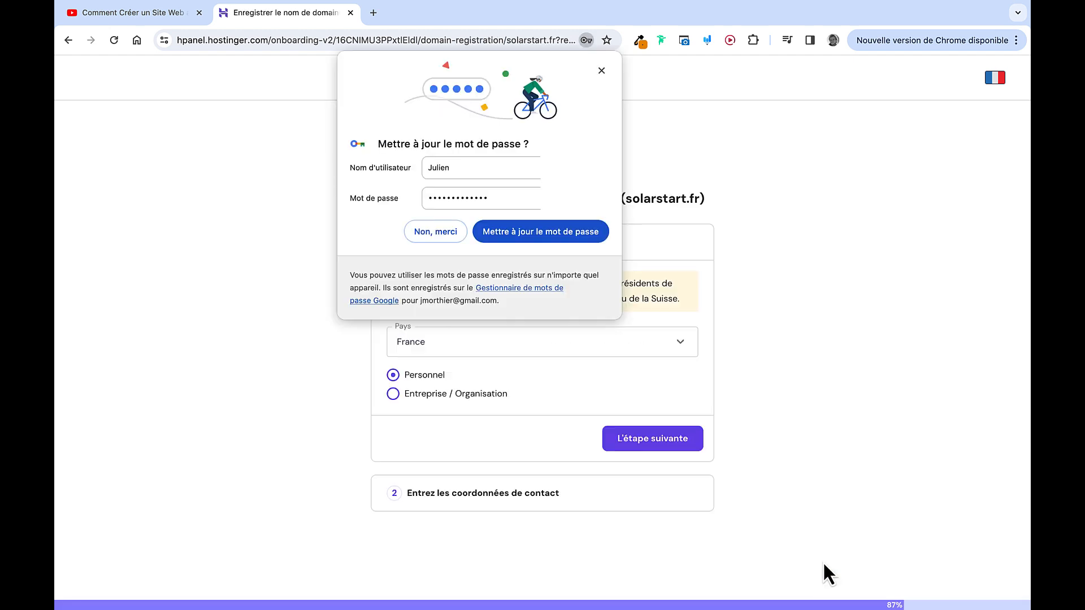
left_click(601, 70)
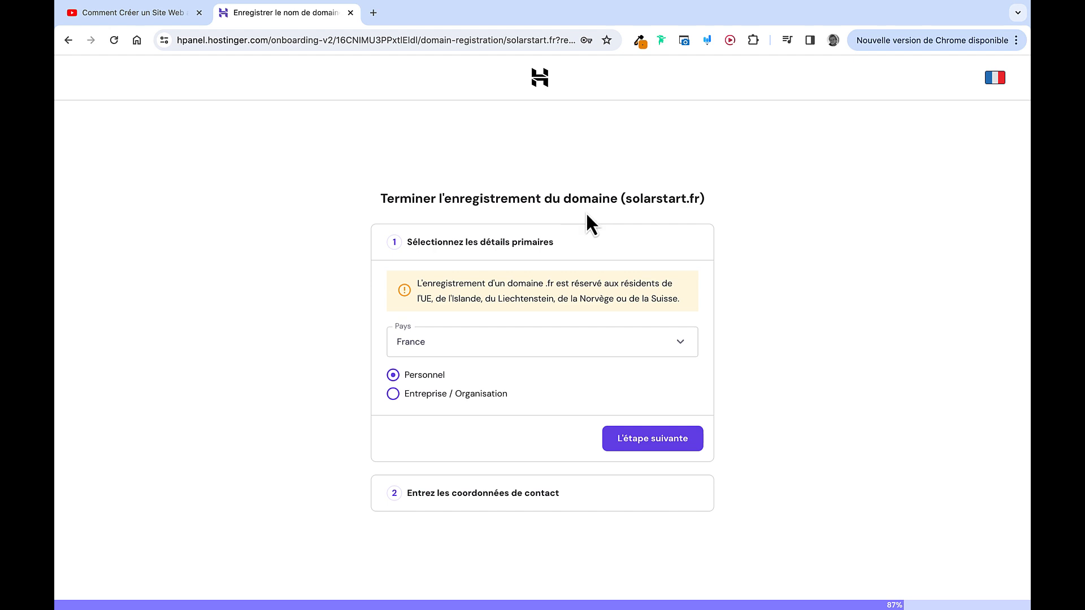
Fill and submit the domain contact details from saved data, correcting the first name and phone
left_click(662, 437)
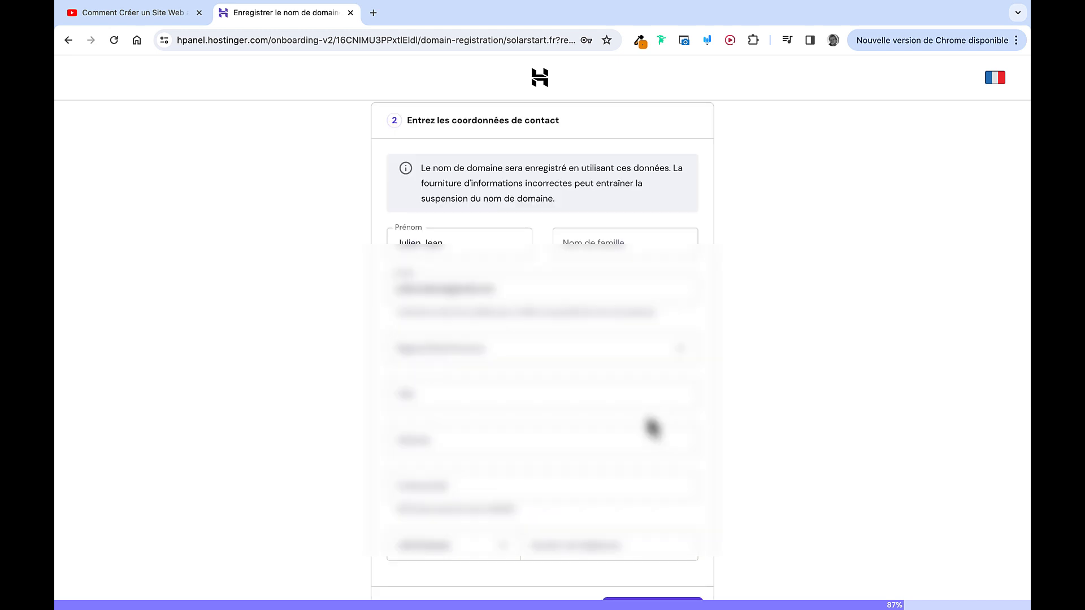
left_click(439, 236)
key("BackSpace")
key("BackSpace")
key("BackSpace")
key("BackSpace")
key("BackSpace")
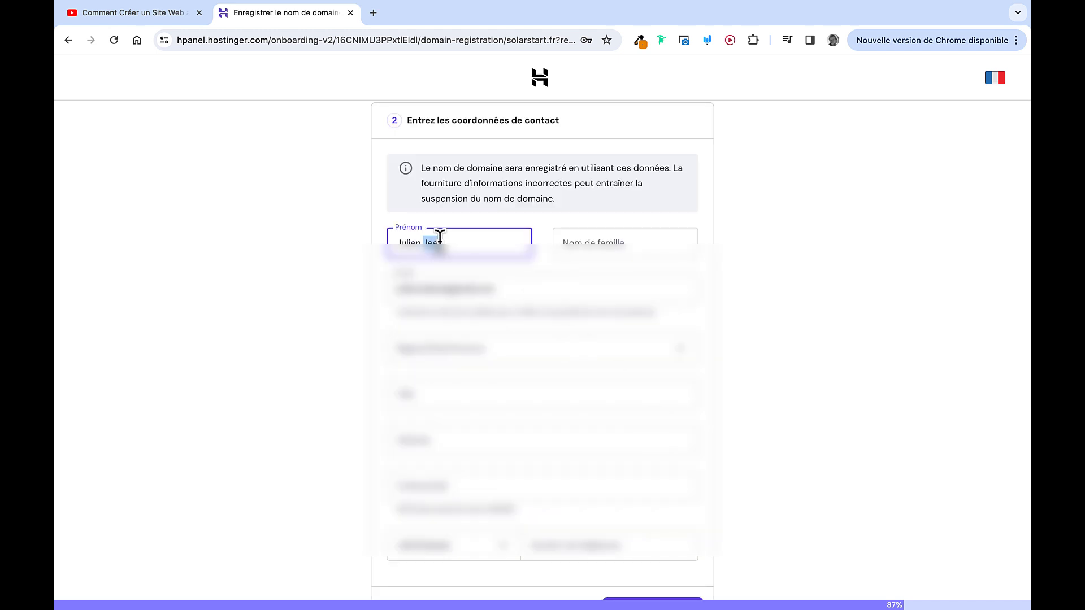
left_click(600, 236)
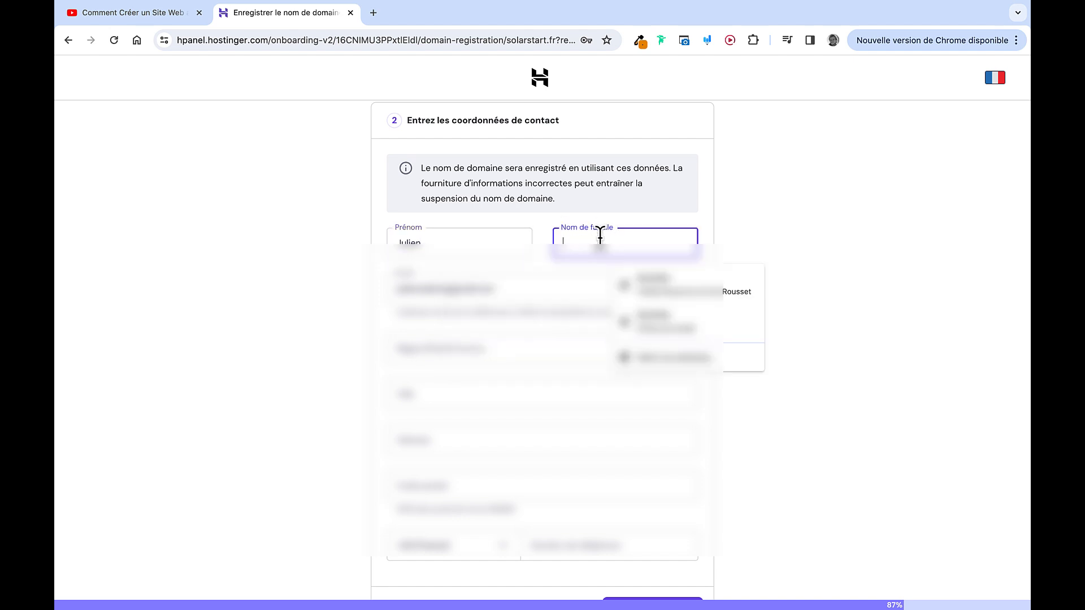
left_click(661, 291)
left_click(575, 546)
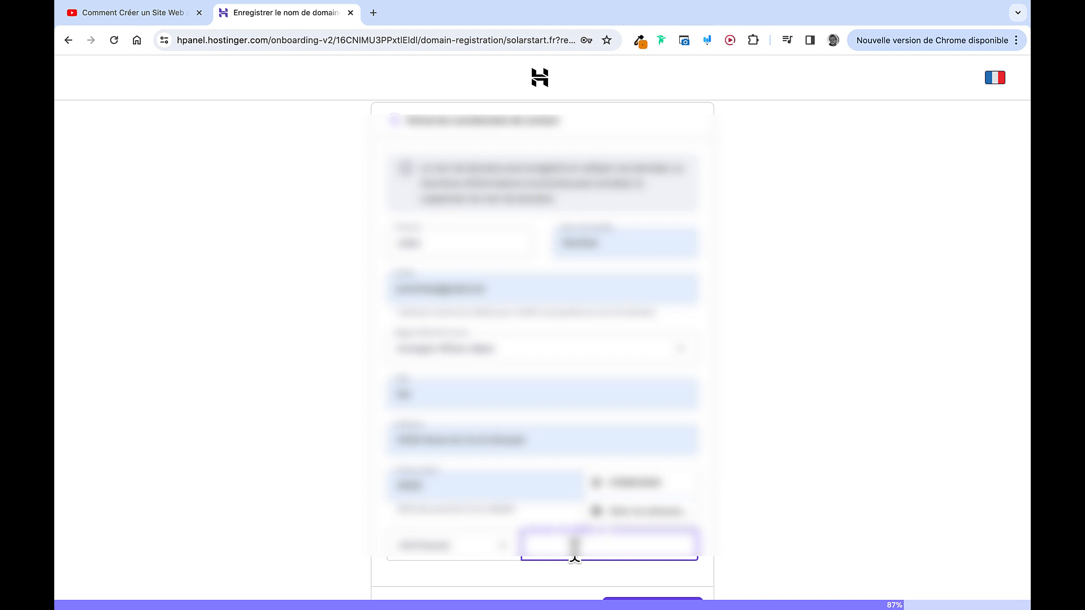
left_click(622, 480)
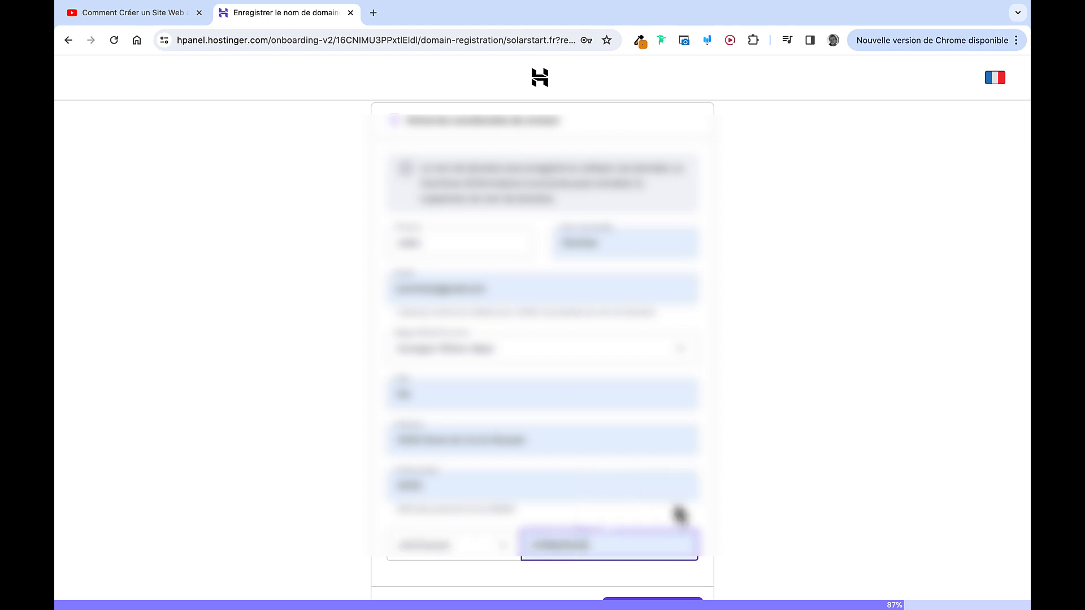
left_click(707, 517)
scroll(709, 517, "down", 2)
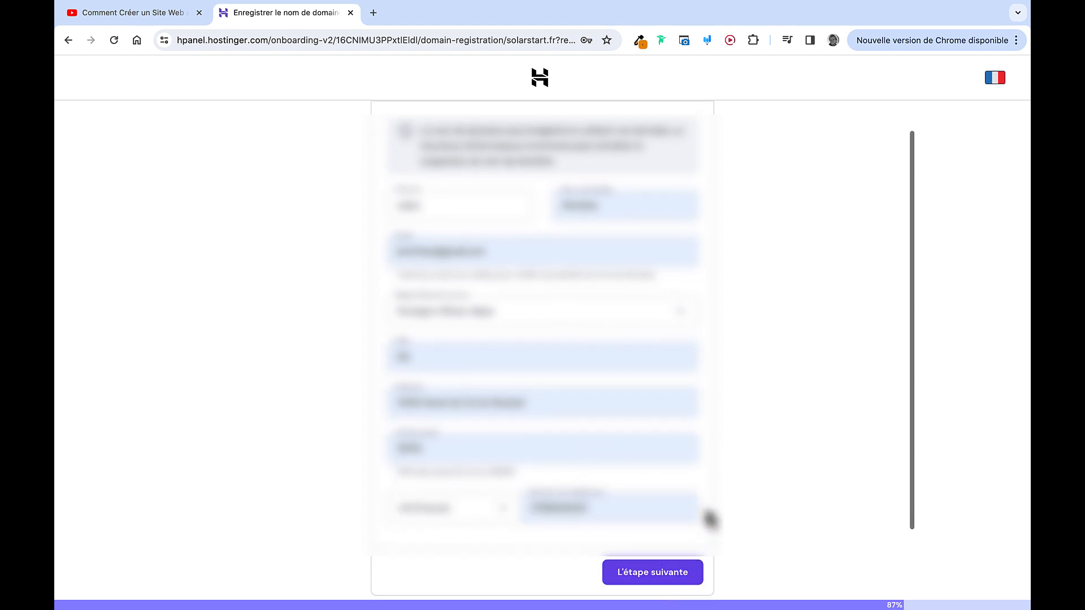
left_click(680, 491)
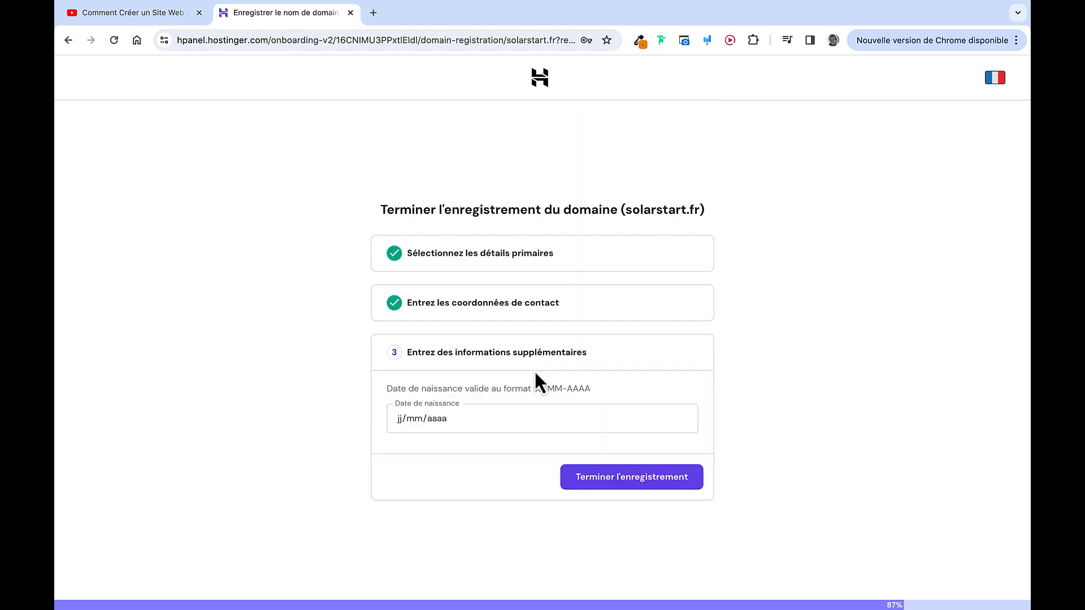
Set the date of birth, finish the solarstart.fr registration, and confirm the e-mail address
left_click(399, 414)
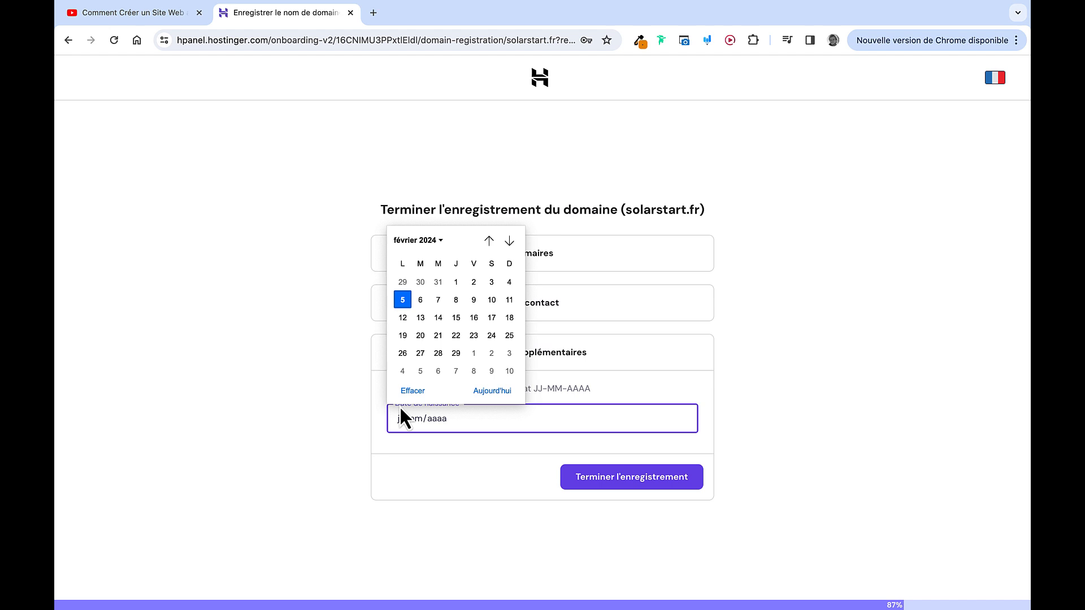
left_click(440, 239)
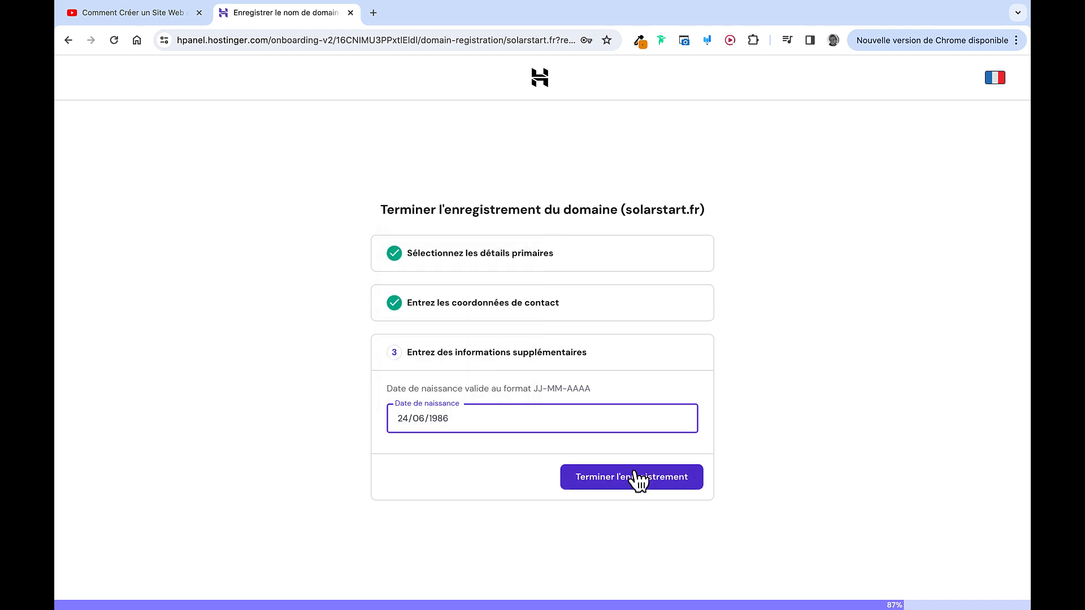
left_click(638, 479)
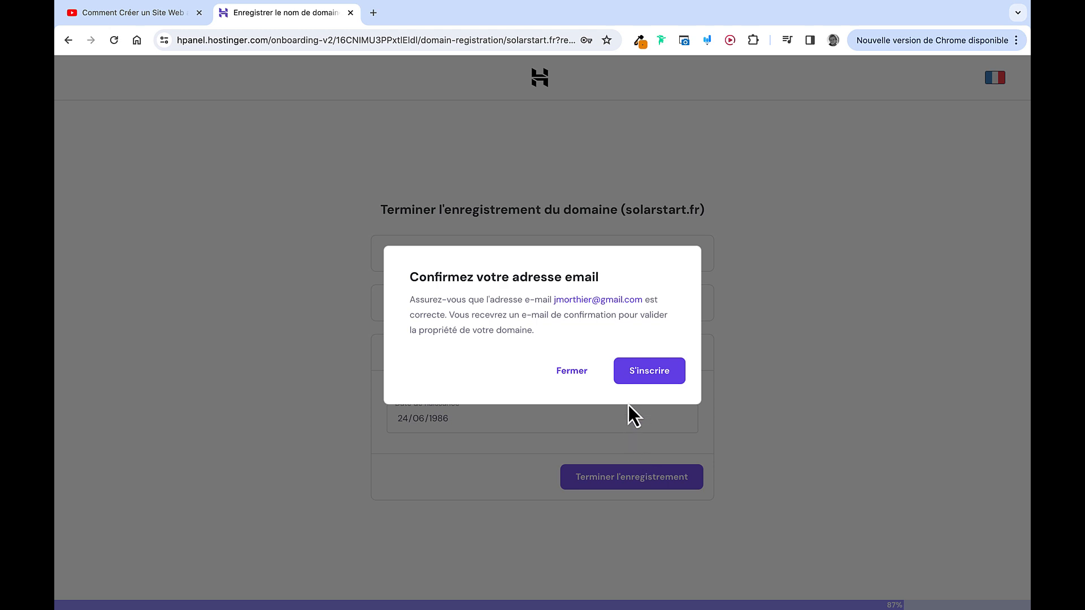
left_click(634, 373)
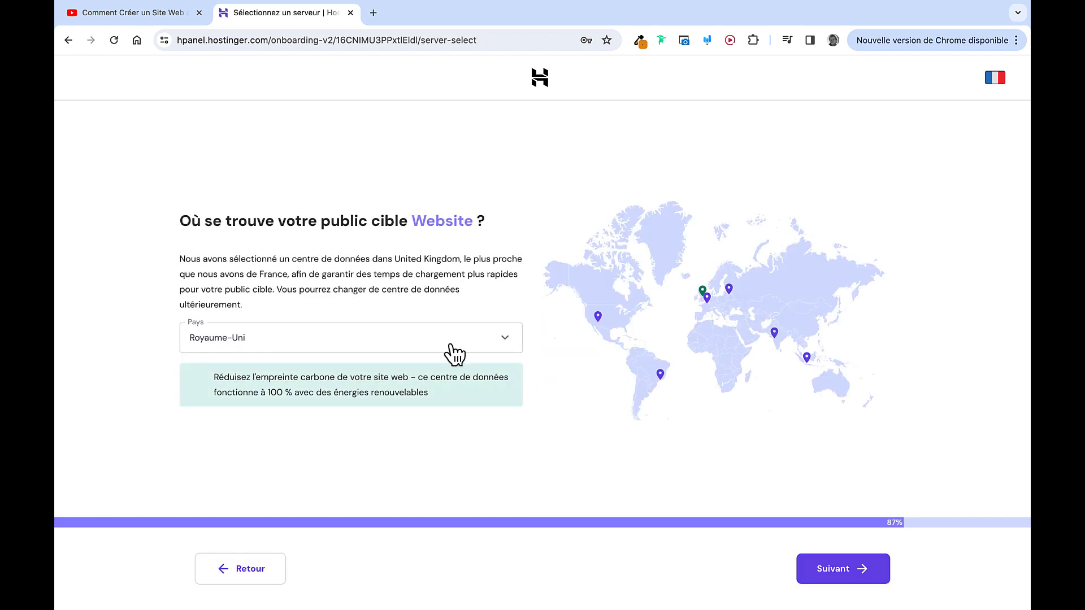
Switch the data-centre country from Royaume-Uni to France, continue, and close both survey popups
left_click(475, 343)
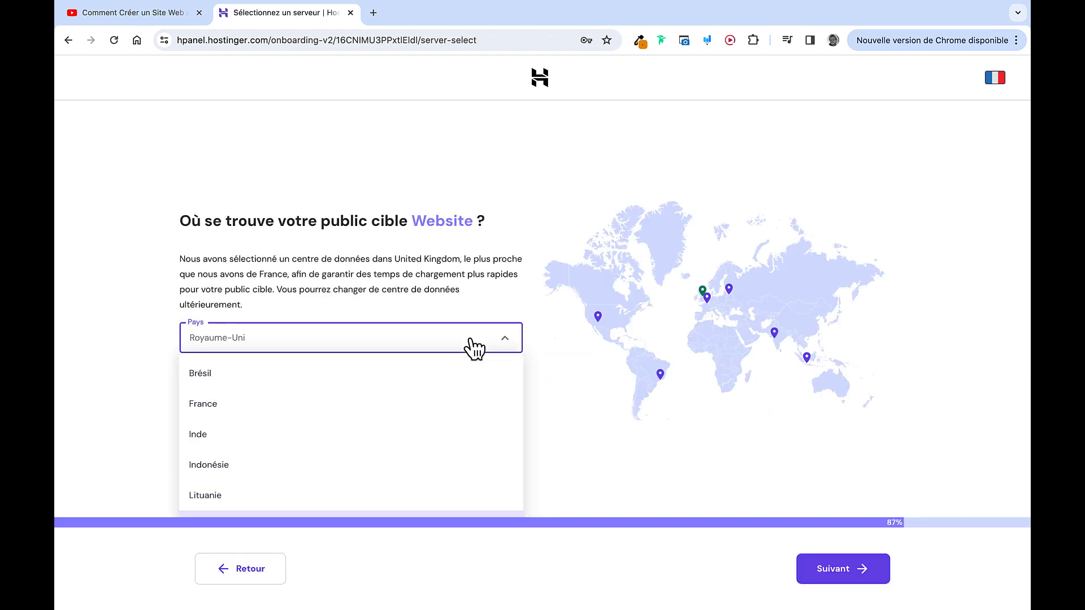
left_click(422, 403)
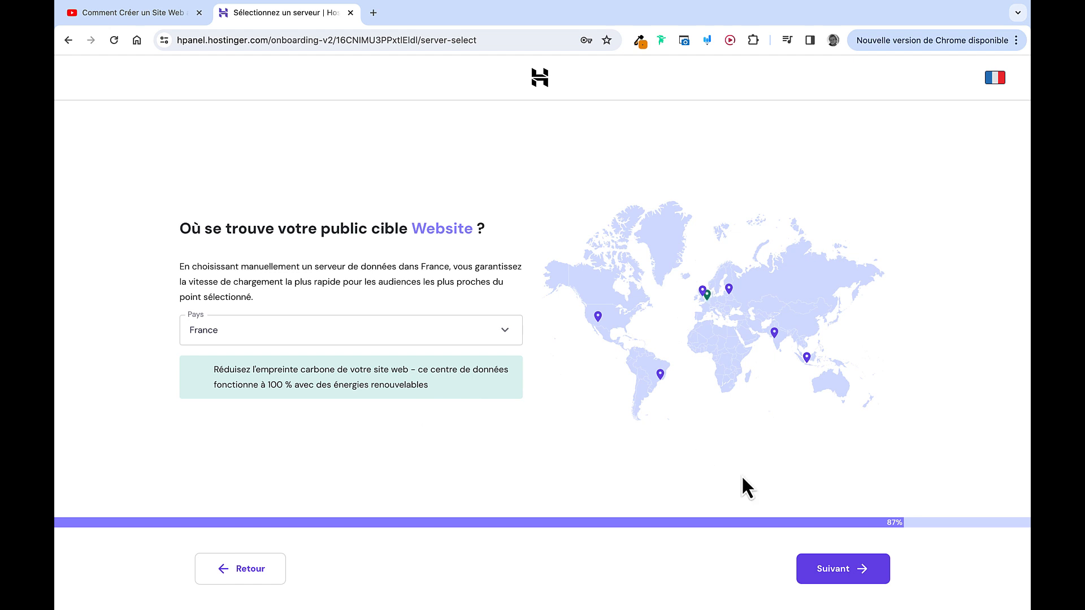
left_click(822, 576)
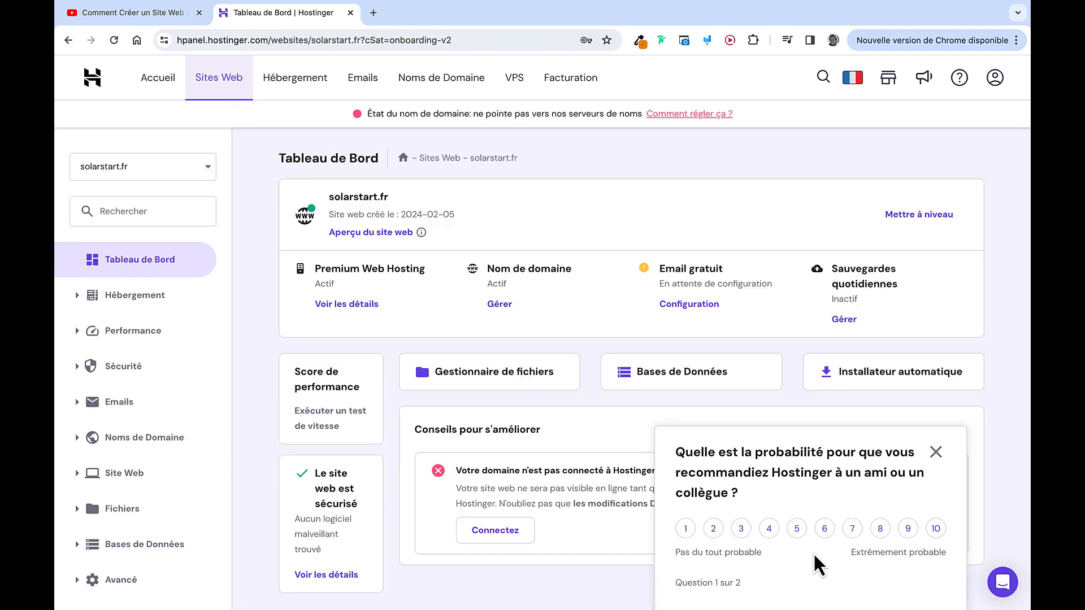
left_click(935, 471)
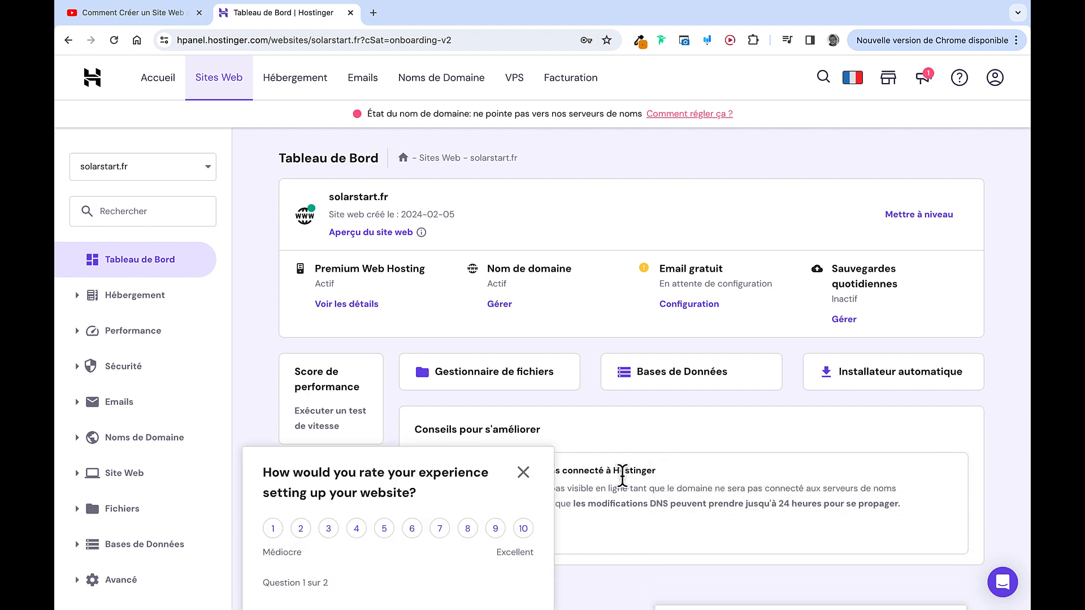
left_click(523, 472)
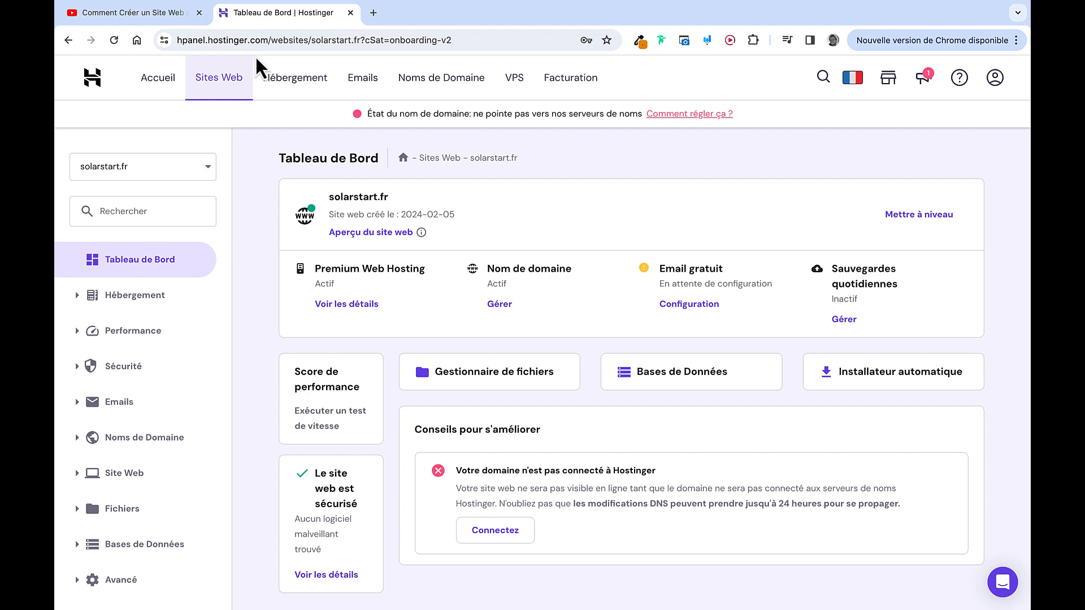
Reload the solarstart.fr hPanel dashboard using a duplicated tab, then open the live solarstart.fr site
right_click(290, 18)
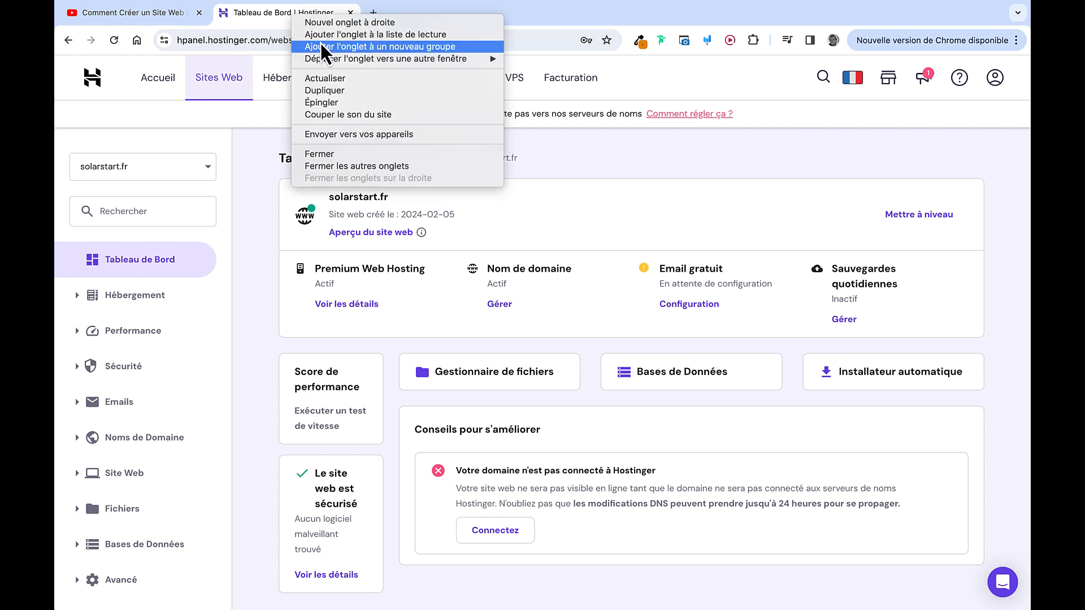
left_click(330, 90)
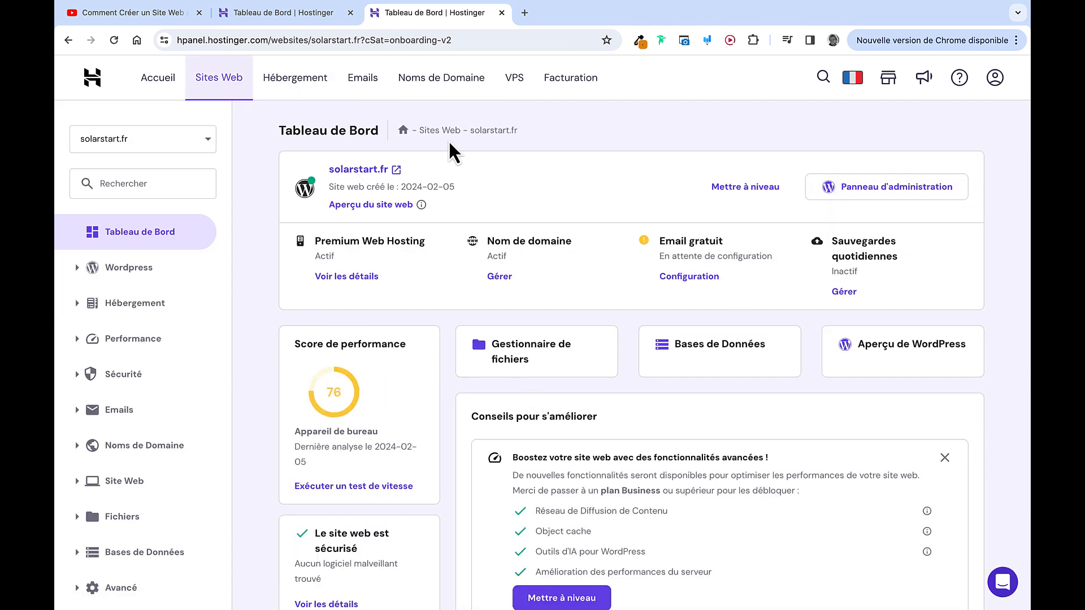
left_click(297, 14)
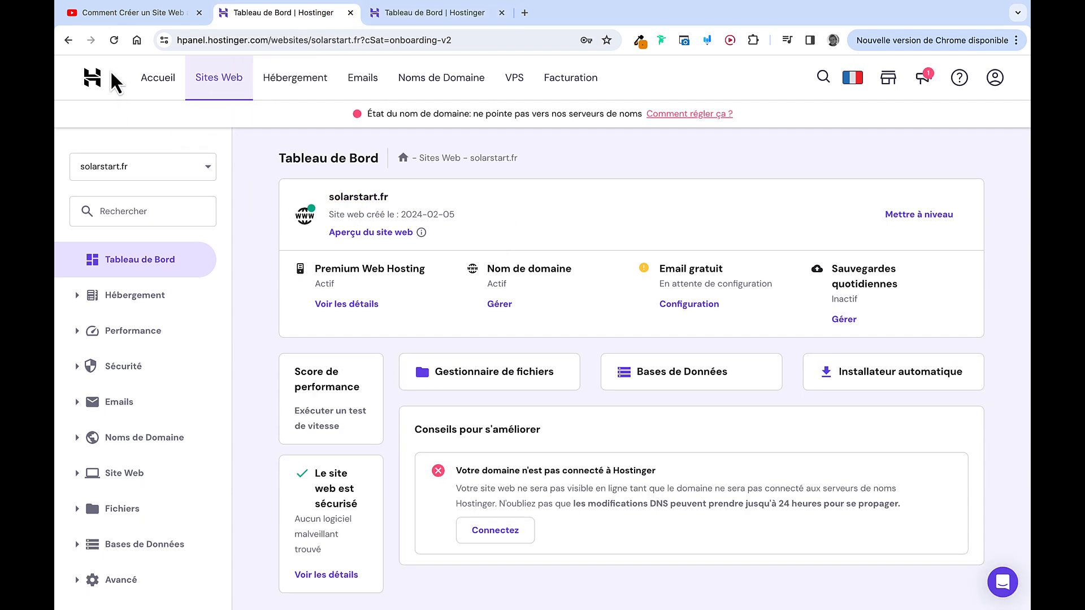
left_click(114, 47)
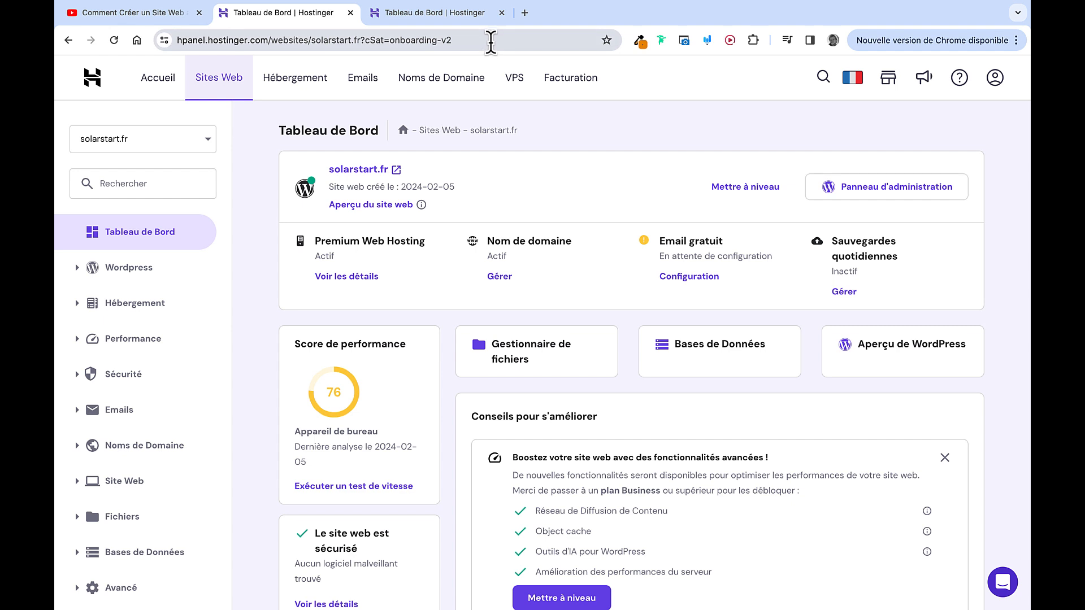
left_click(500, 15)
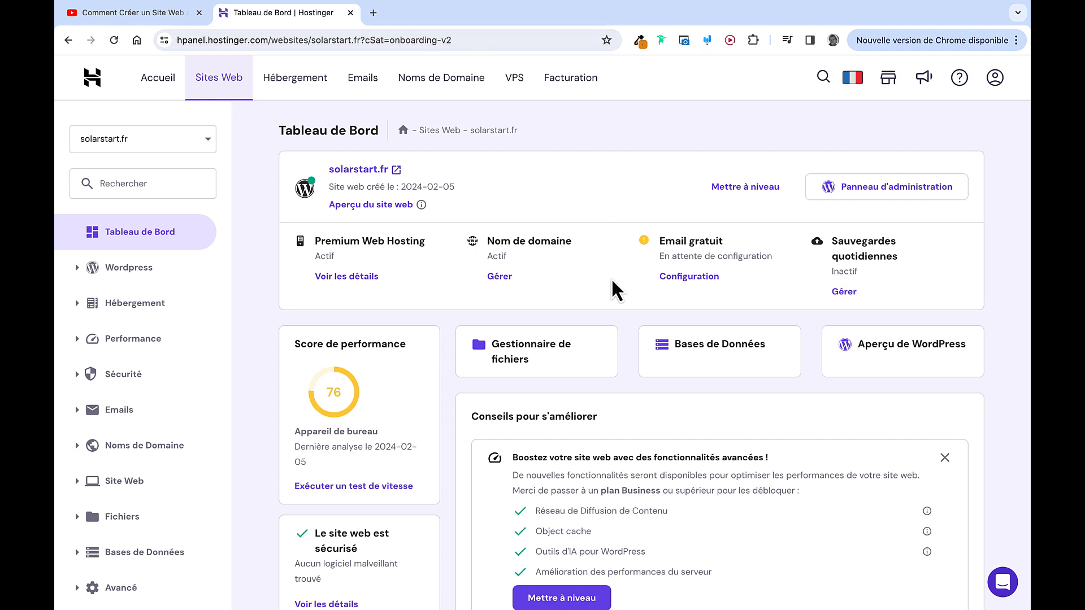
left_click(390, 169)
Scroll through the live solarstart.fr site and the SolarStar demo to compare them
scroll(517, 454, "down", 20)
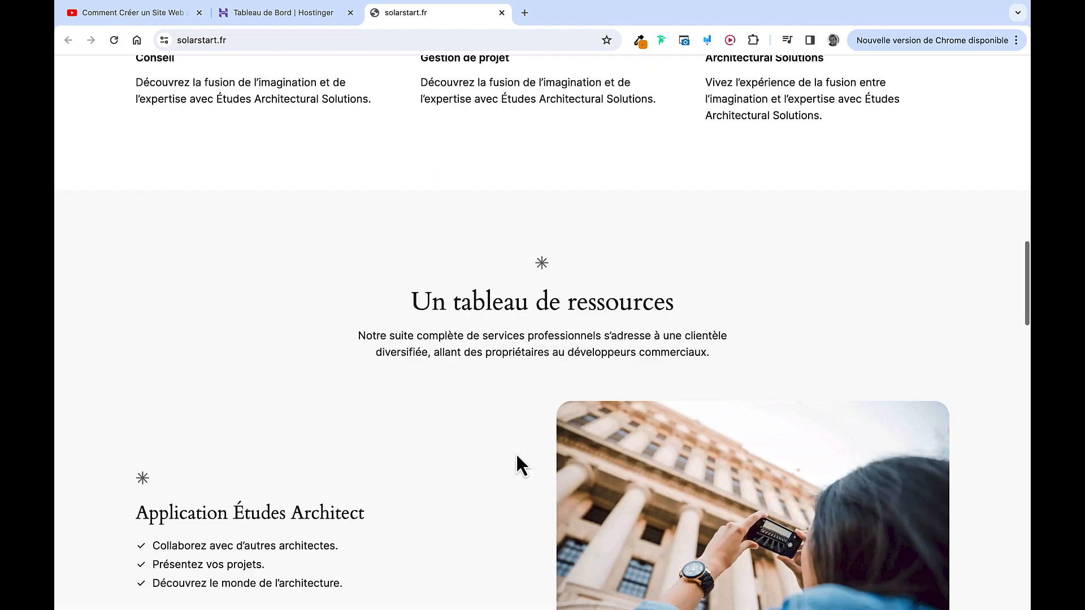
scroll(516, 454, "down", 10)
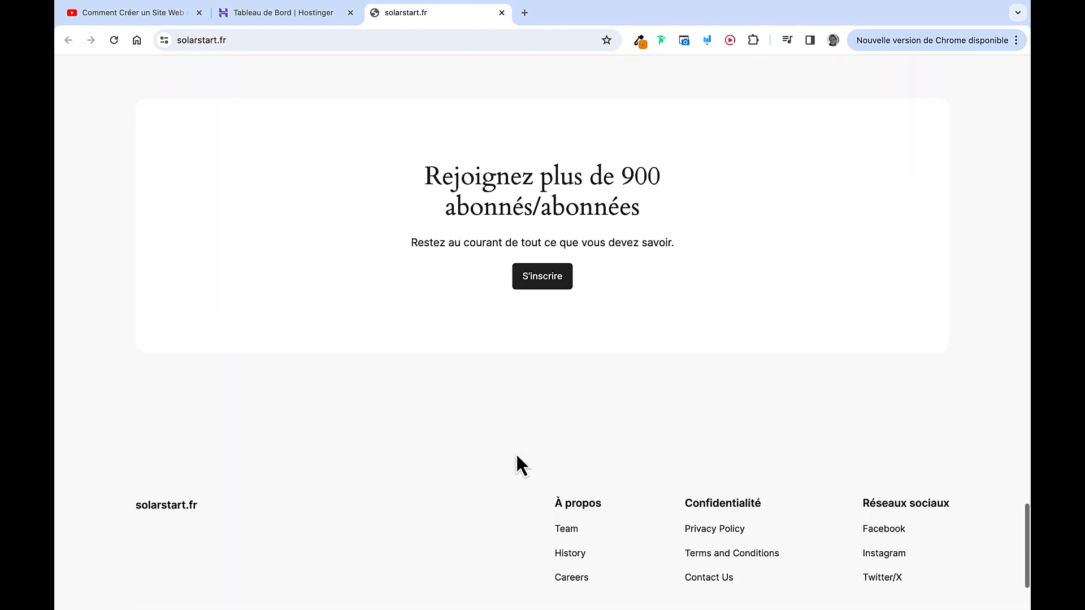
scroll(516, 462, "up", 10)
scroll(516, 453, "up", 15)
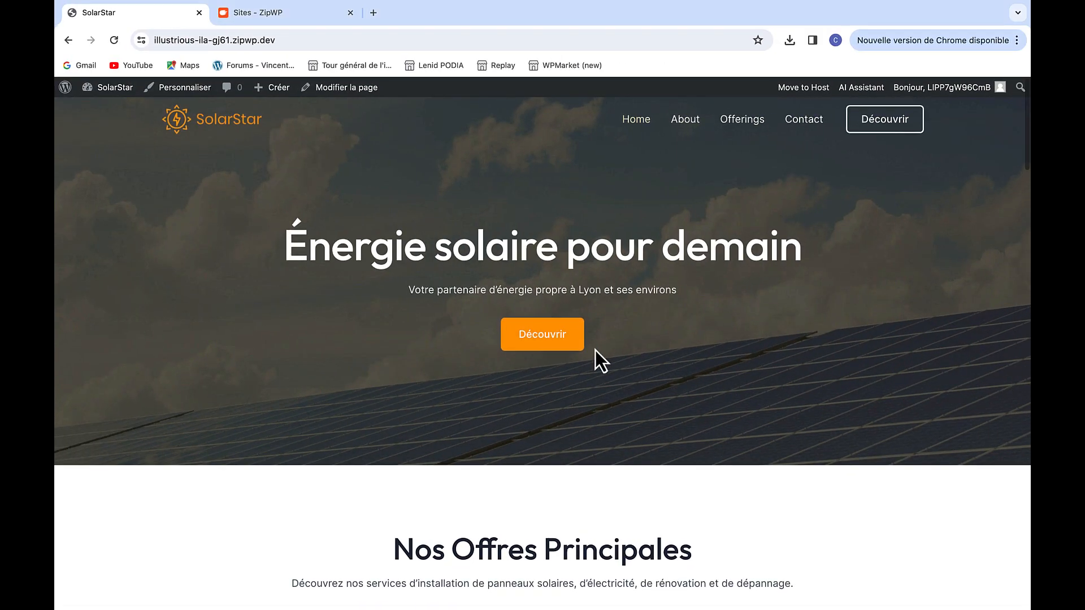
scroll(595, 350, "down", 20)
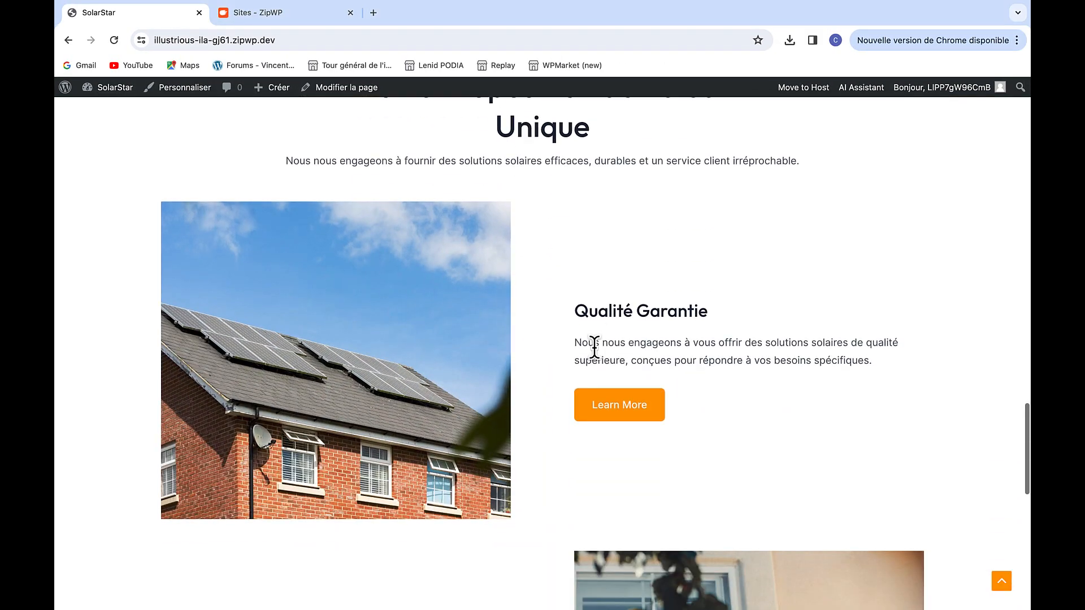
scroll(595, 350, "down", 10)
scroll(595, 351, "up", 20)
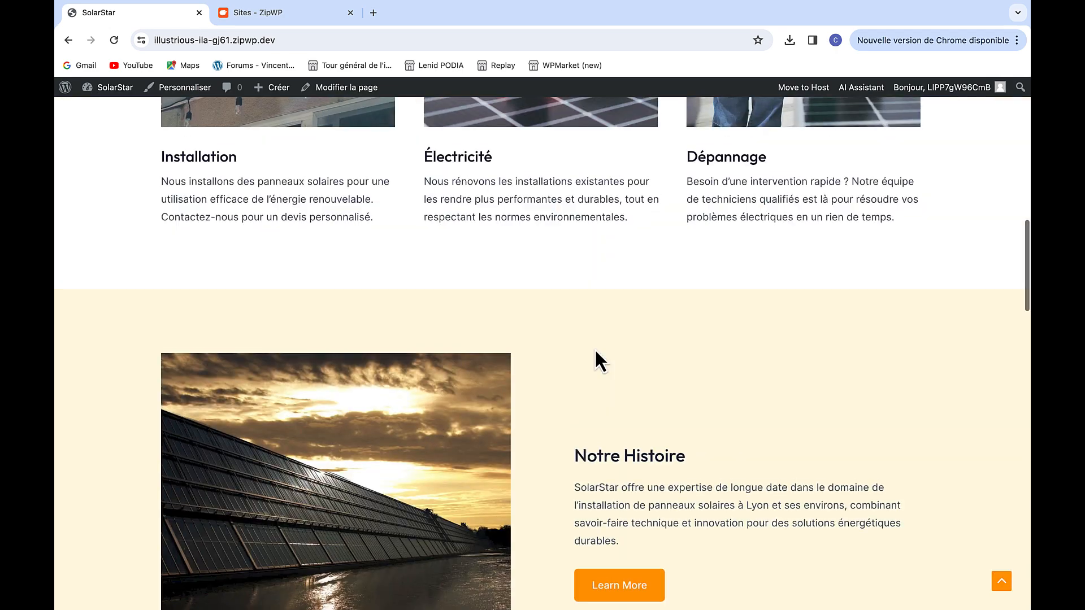
scroll(596, 352, "up", 15)
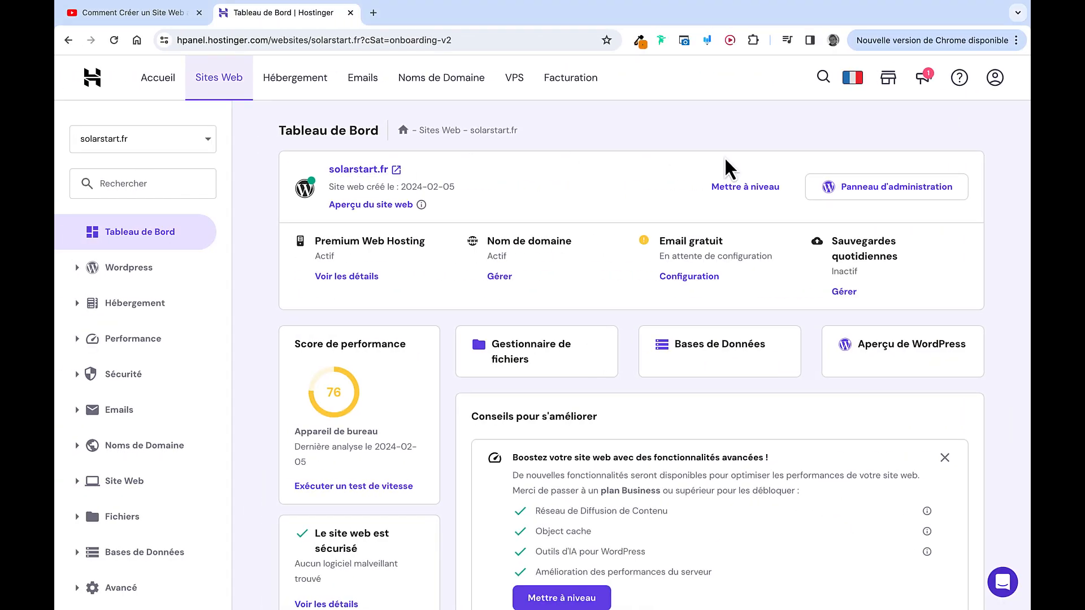
Search 'all in one' in solarstart.fr's Extensions and install and activate All-in-One WP Migration
left_click(865, 192)
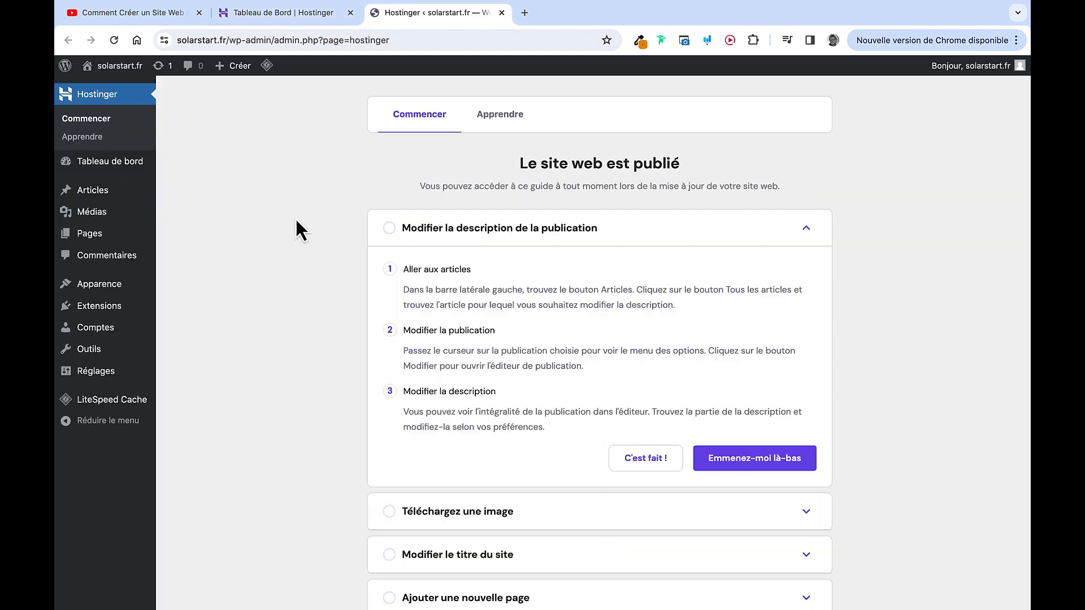
mouse_move(119, 308)
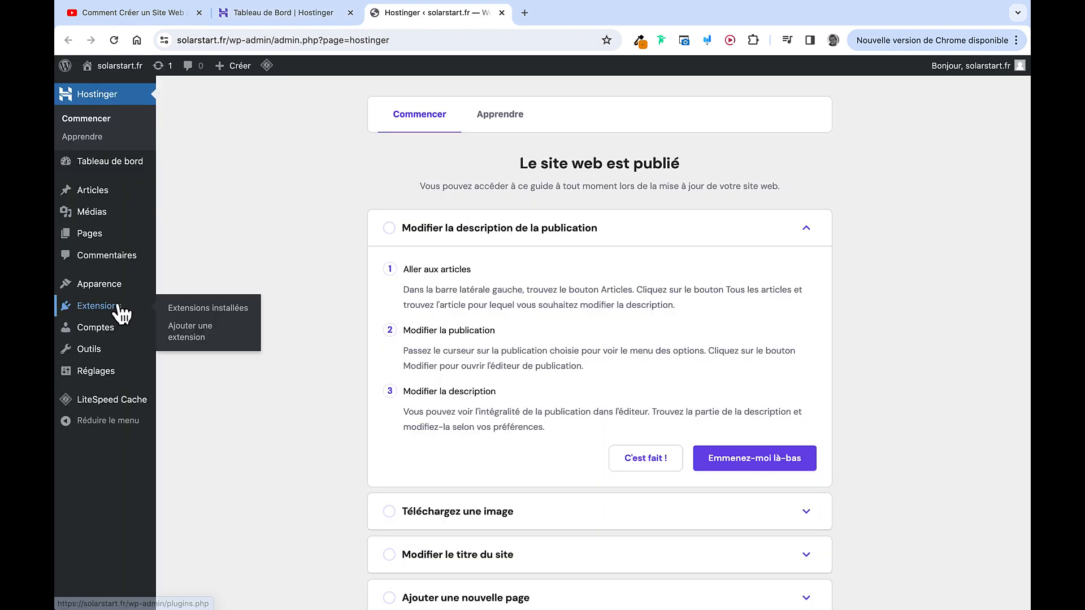
left_click(192, 338)
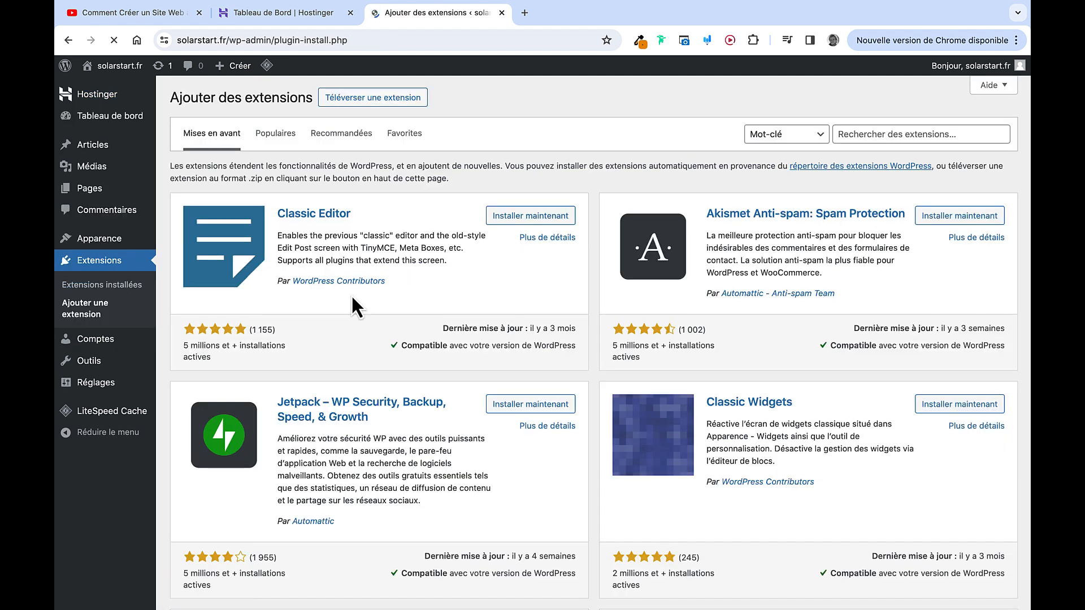
left_click(885, 133)
type("all in one")
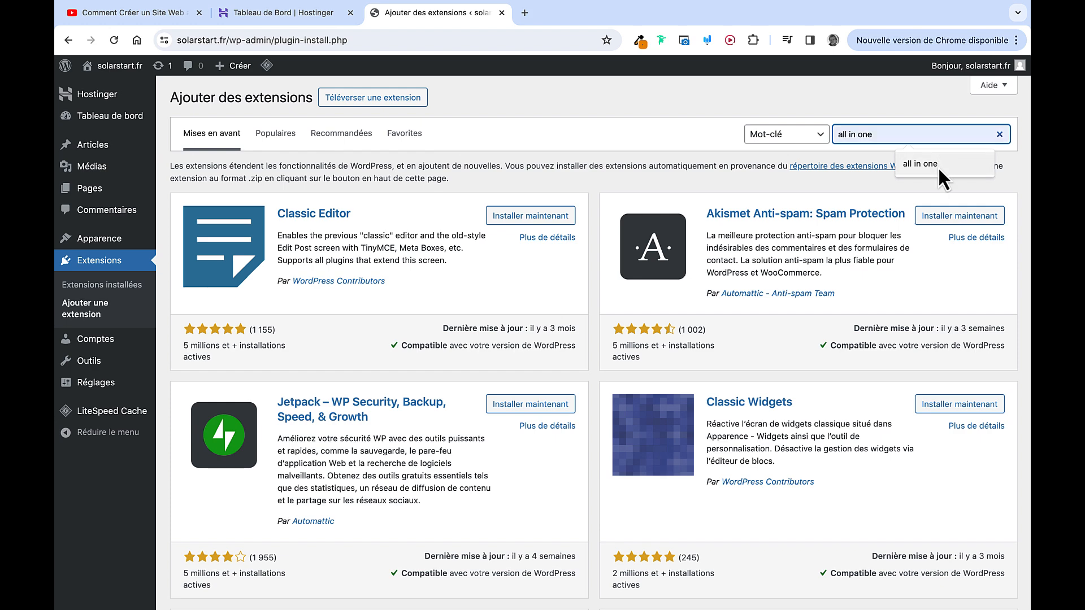
left_click(935, 165)
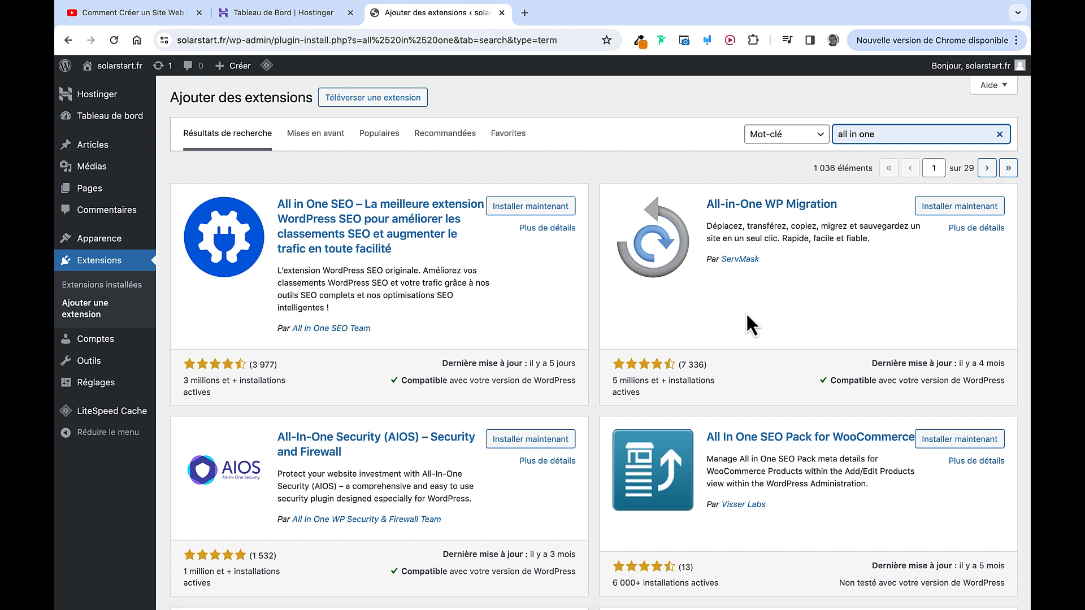
left_click(934, 206)
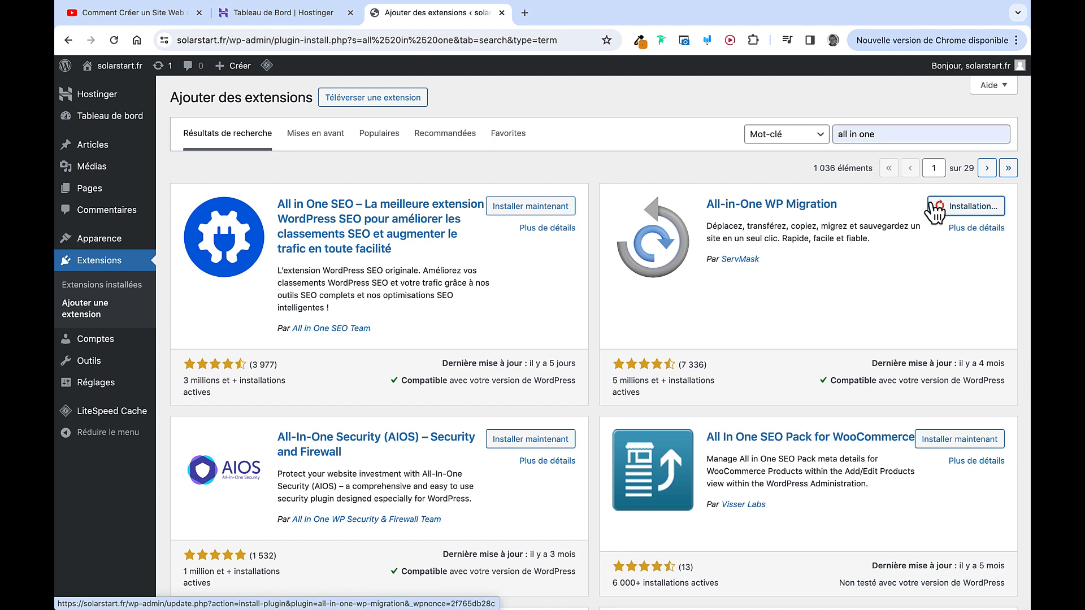
left_click(936, 206)
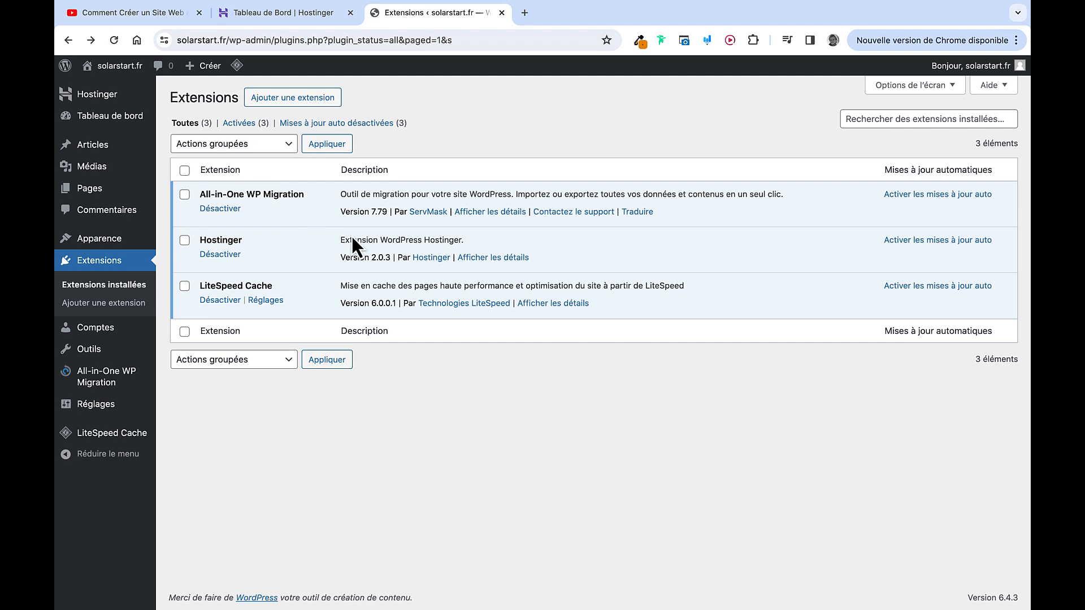
key("ctrl+Right")
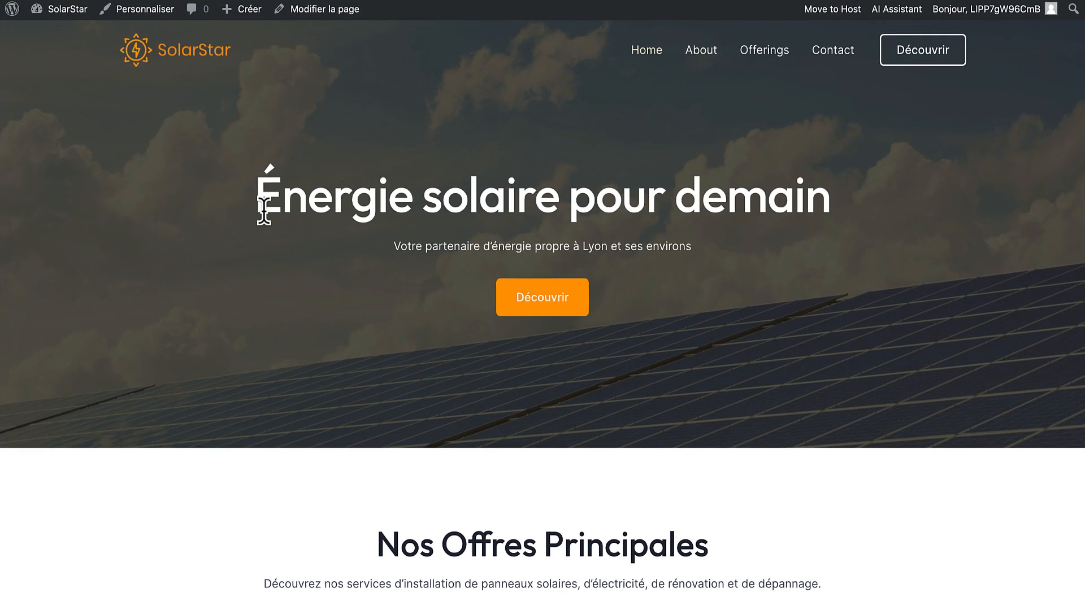
Install and activate All-in-One WP Migration on the SolarStar site and open its Exporter page
left_click(72, 20)
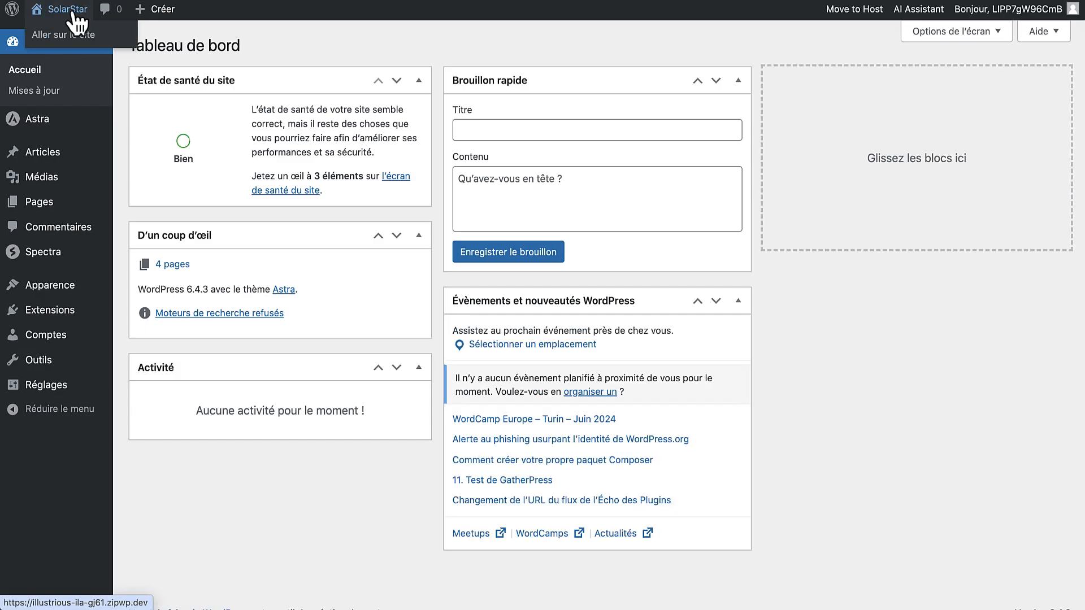
mouse_move(90, 293)
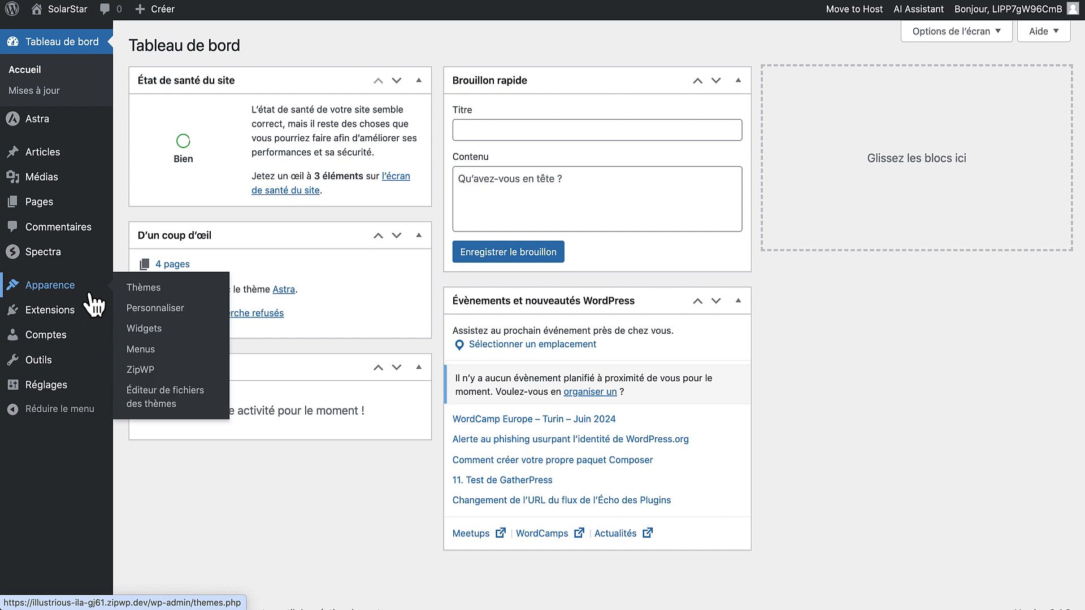
mouse_move(34, 311)
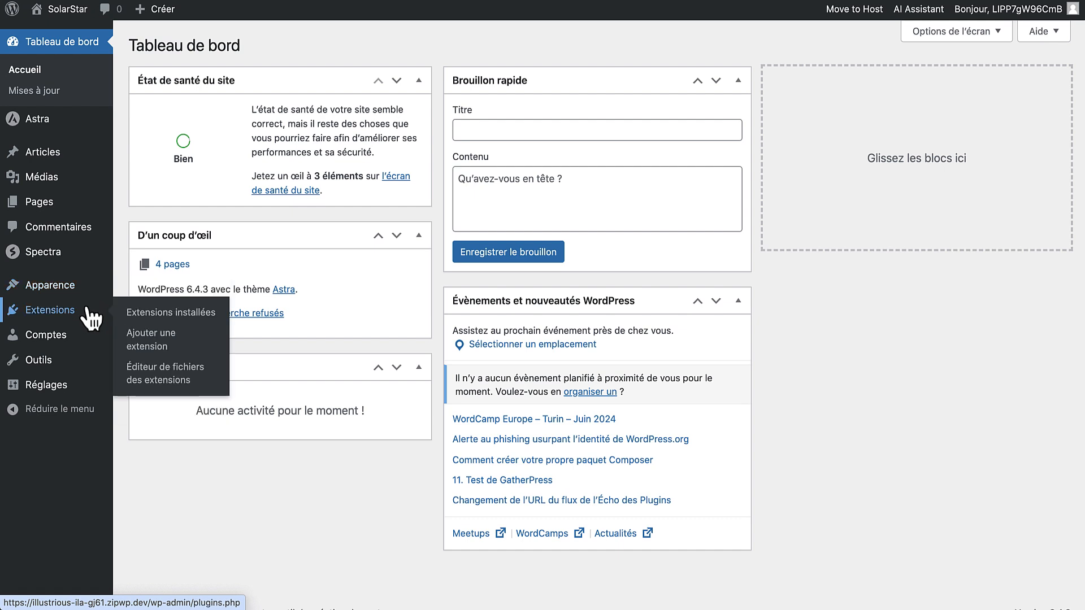
left_click(153, 339)
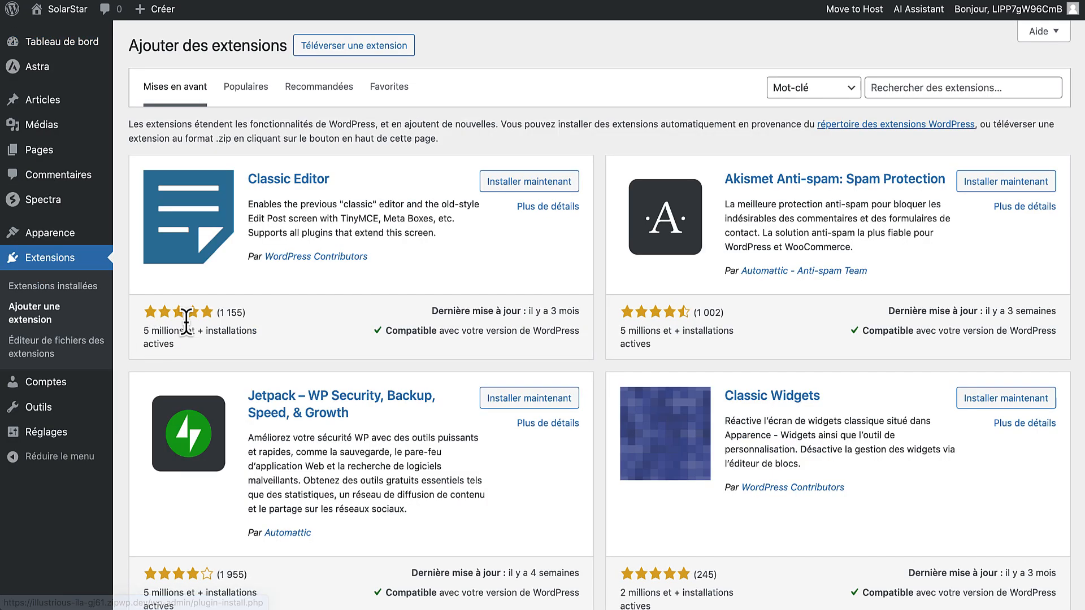
left_click(928, 95)
type("all in one")
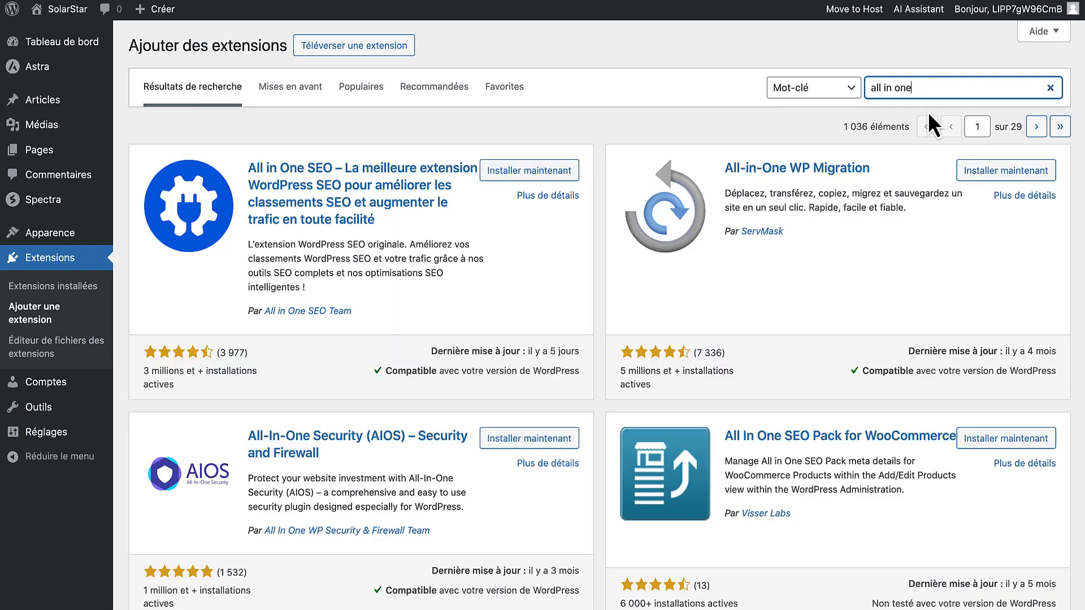
left_click(1005, 178)
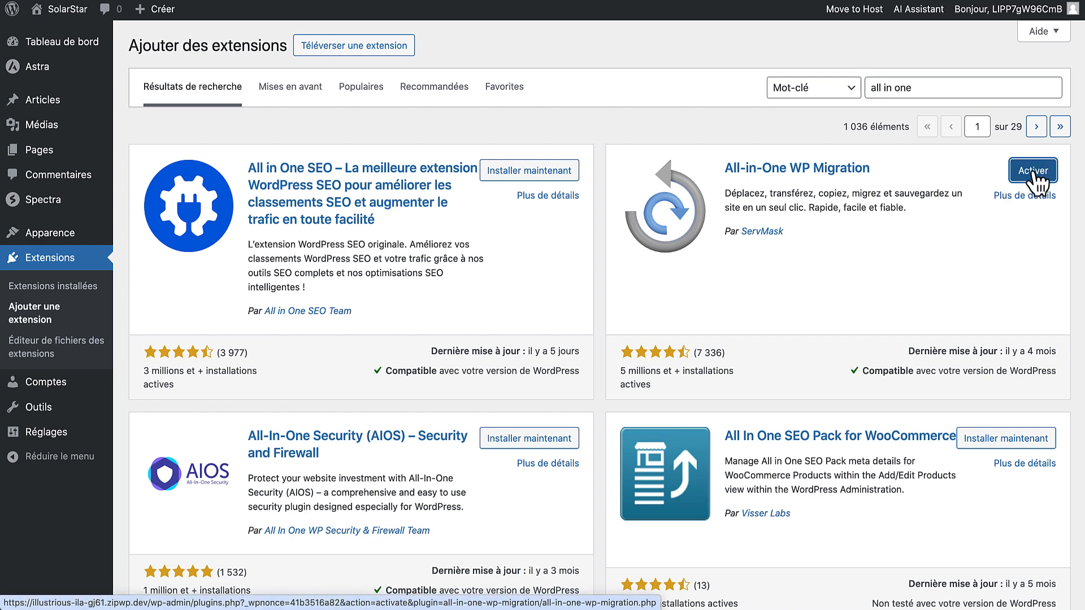
left_click(1033, 176)
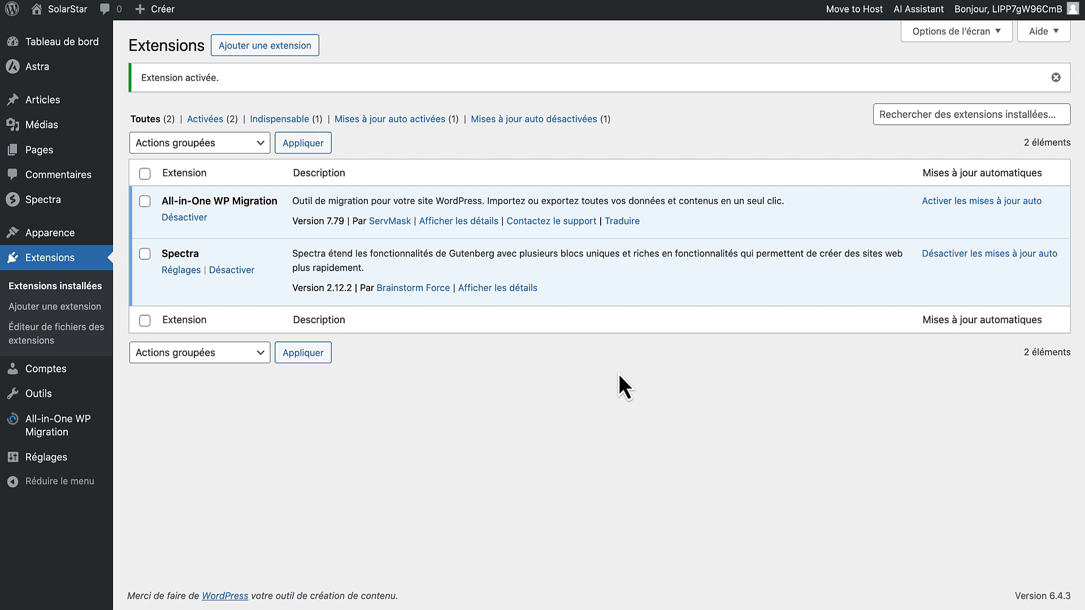
mouse_move(65, 431)
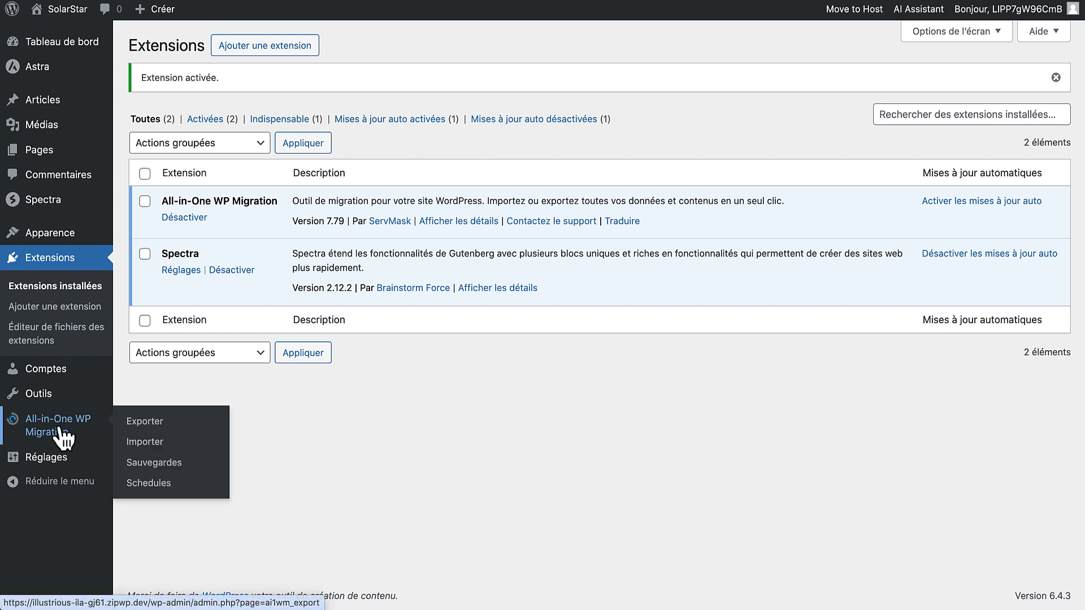
left_click(146, 432)
Export the SolarStar site to a file and save it as 'Solar Start V1.wpress' (194 Mo)
left_click(229, 201)
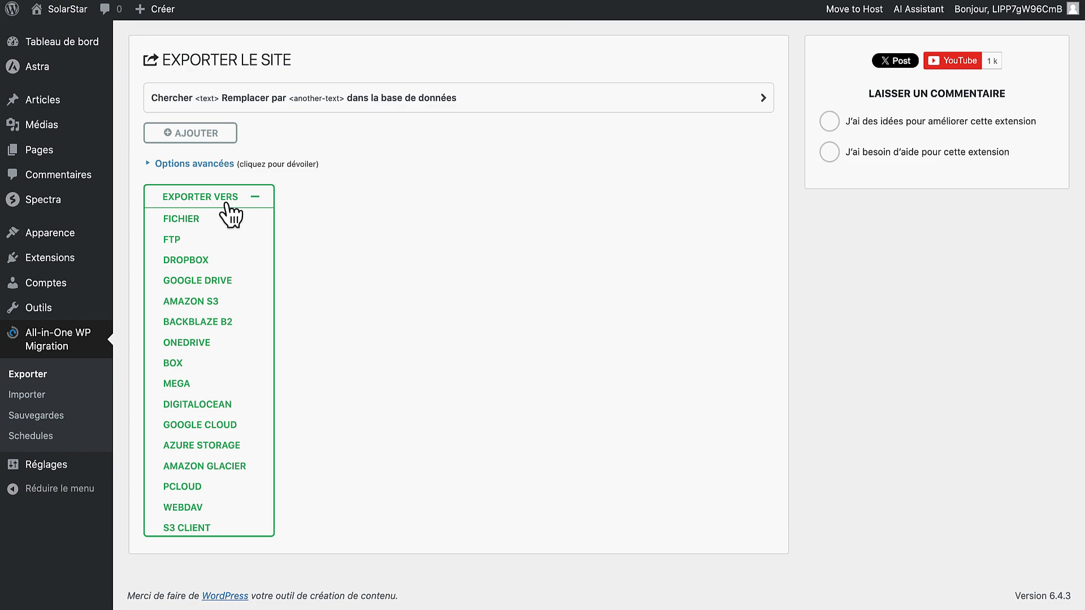
left_click(193, 220)
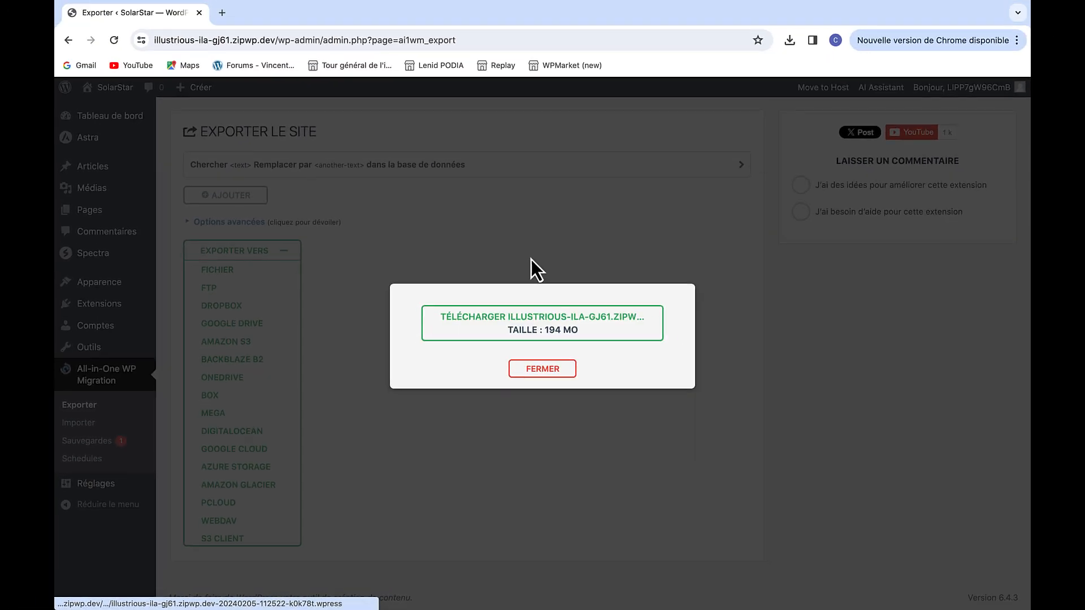
left_click(510, 331)
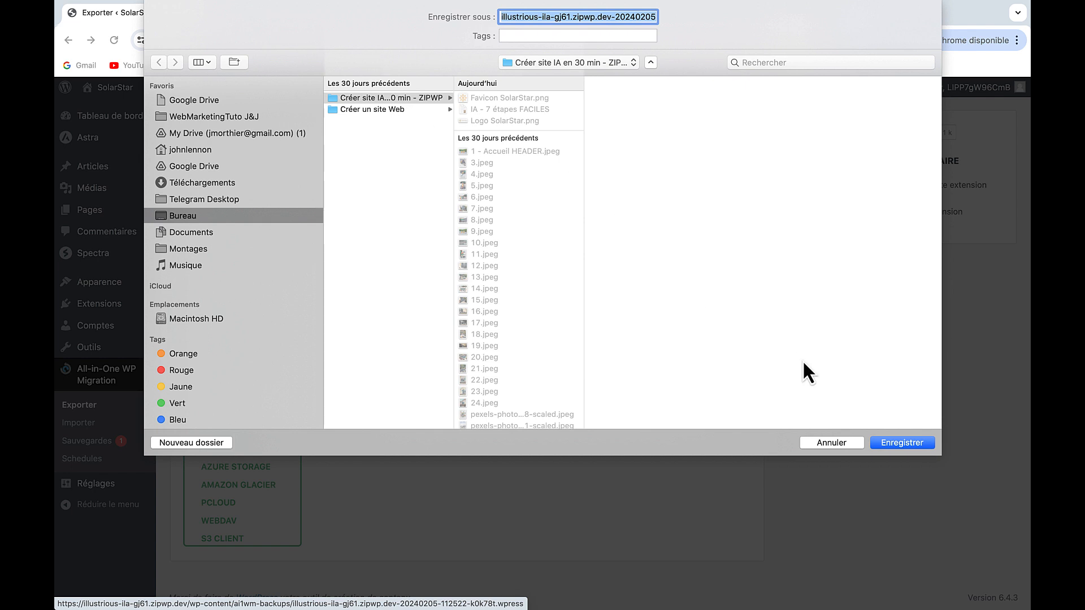
type("S")
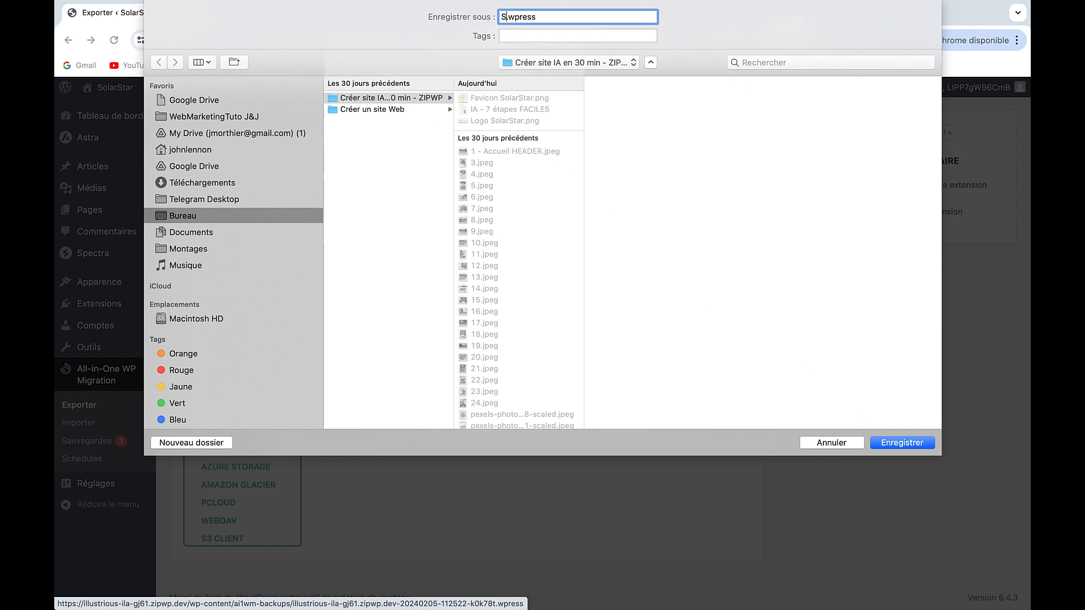
type("olar Start V1")
left_click(898, 442)
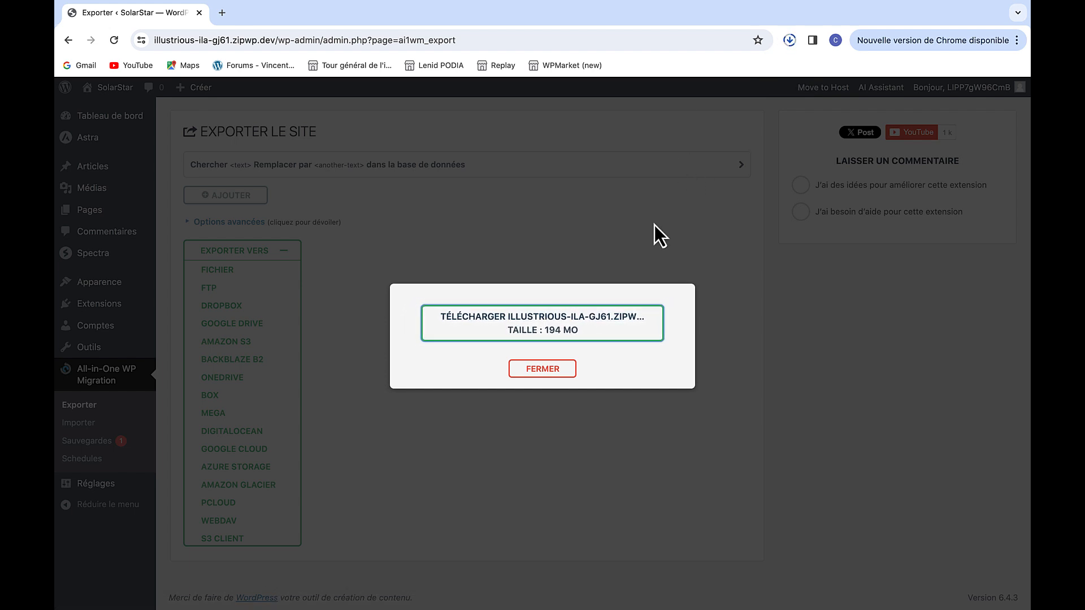
left_click(787, 40)
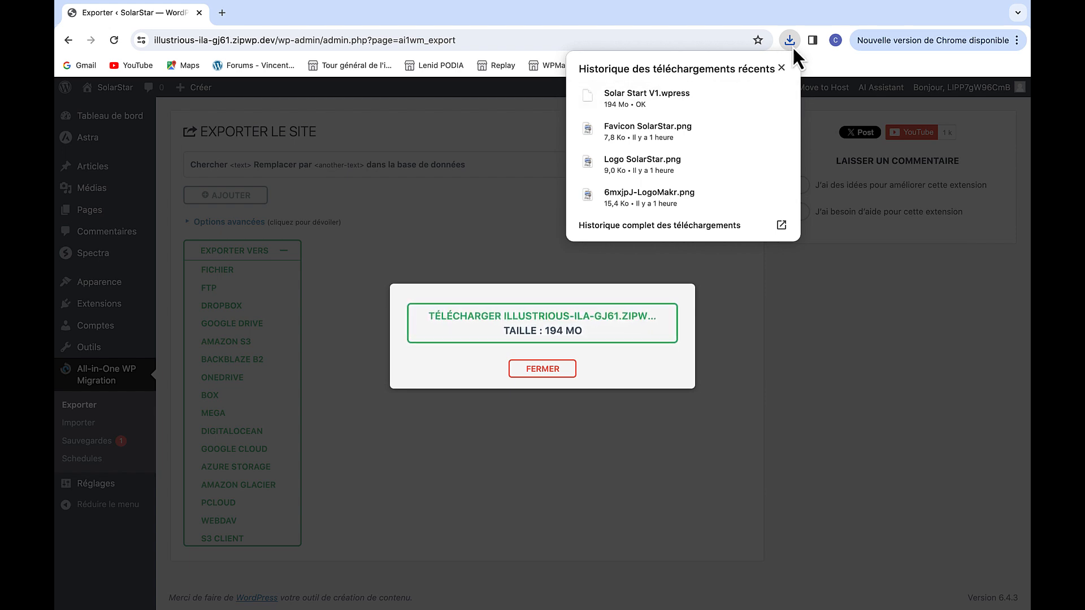
left_click(793, 46)
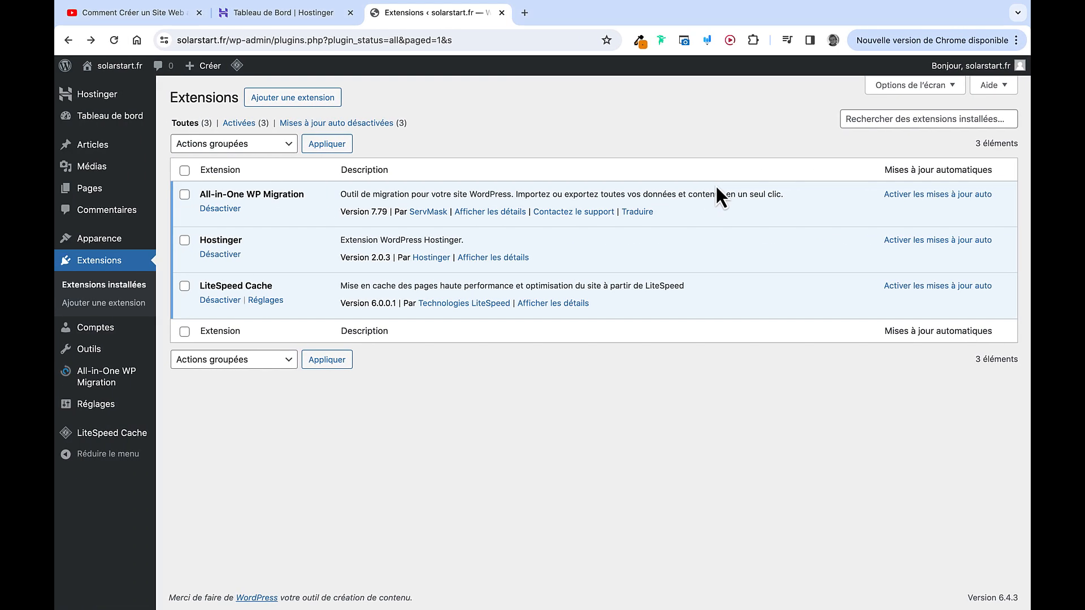
Open the All-in-One WP Migration Importer page and close the YouTube and Hostinger tabs
mouse_move(121, 386)
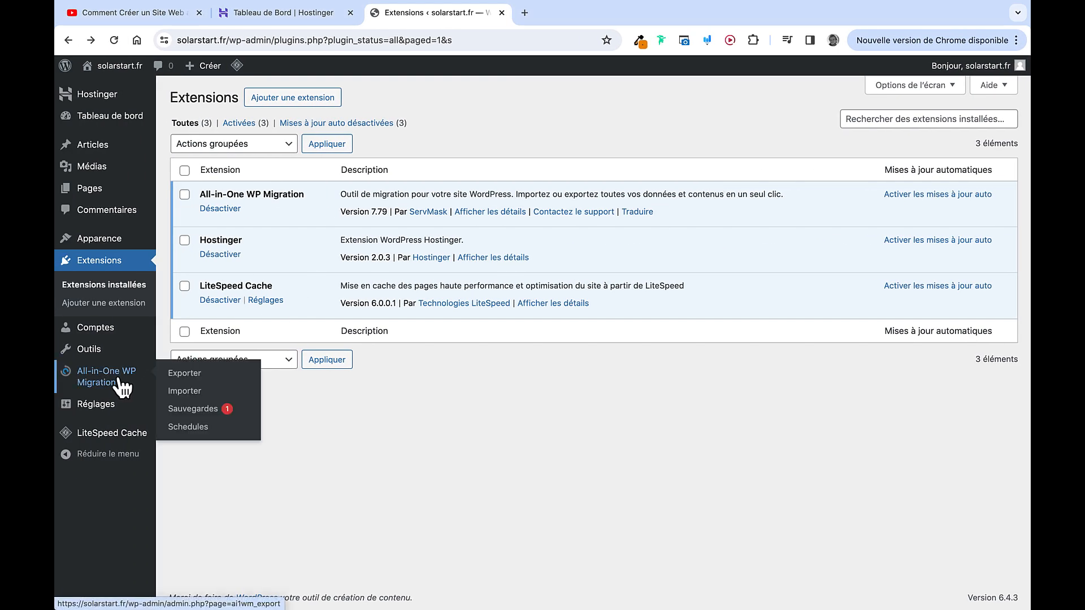
left_click(184, 393)
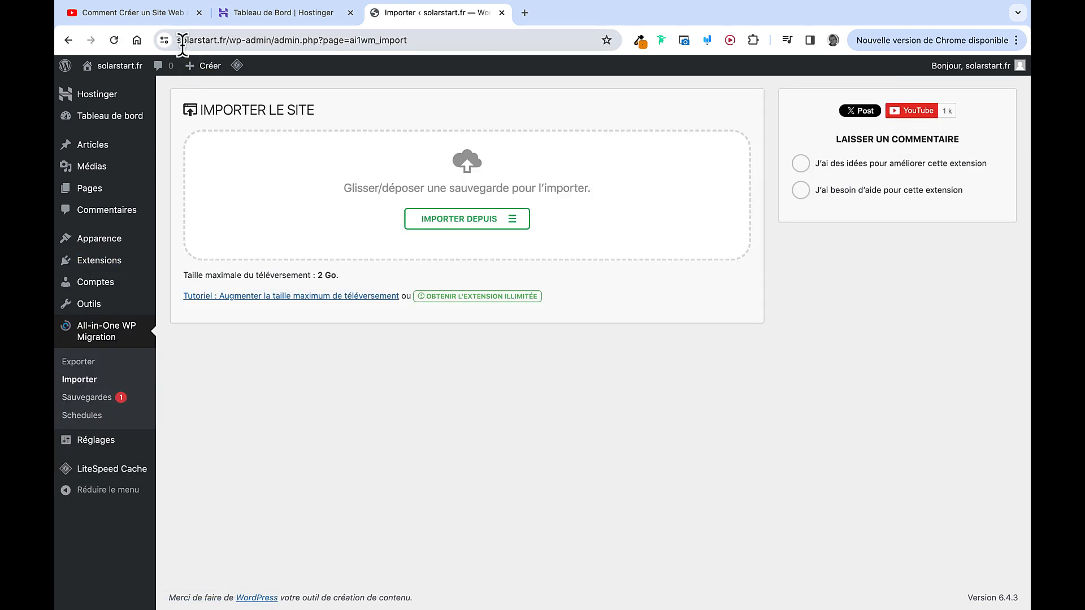
left_click(252, 44)
left_click_drag(253, 47, 225, 44)
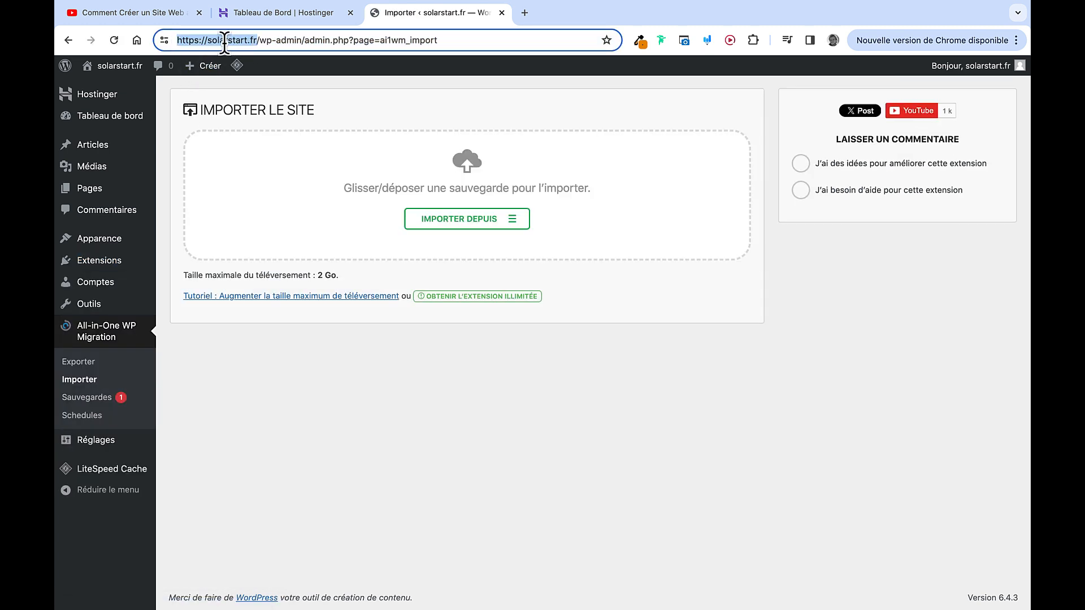
left_click(294, 16)
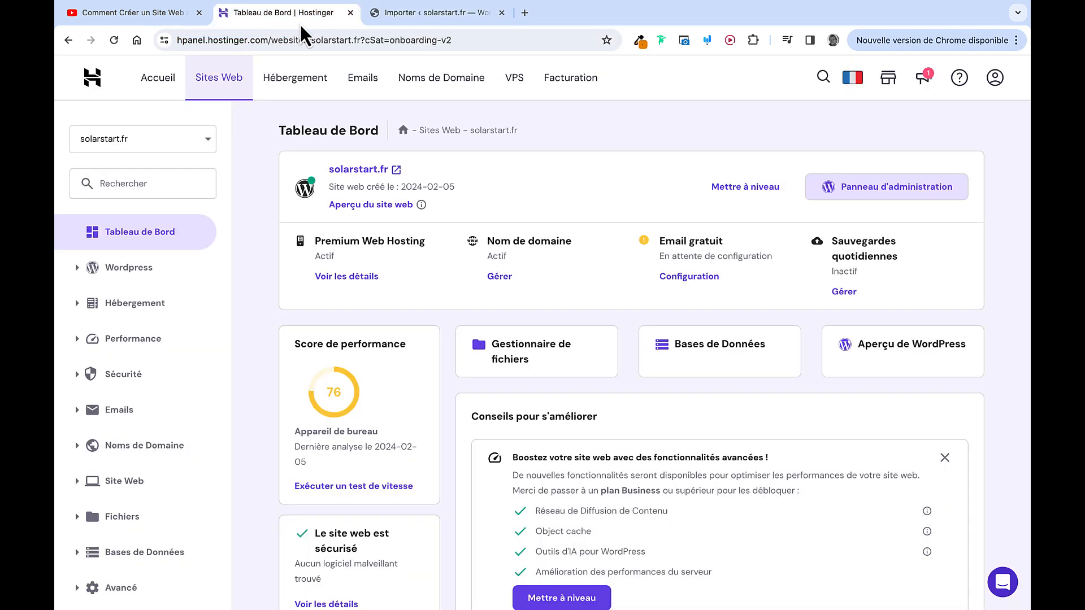
left_click(200, 13)
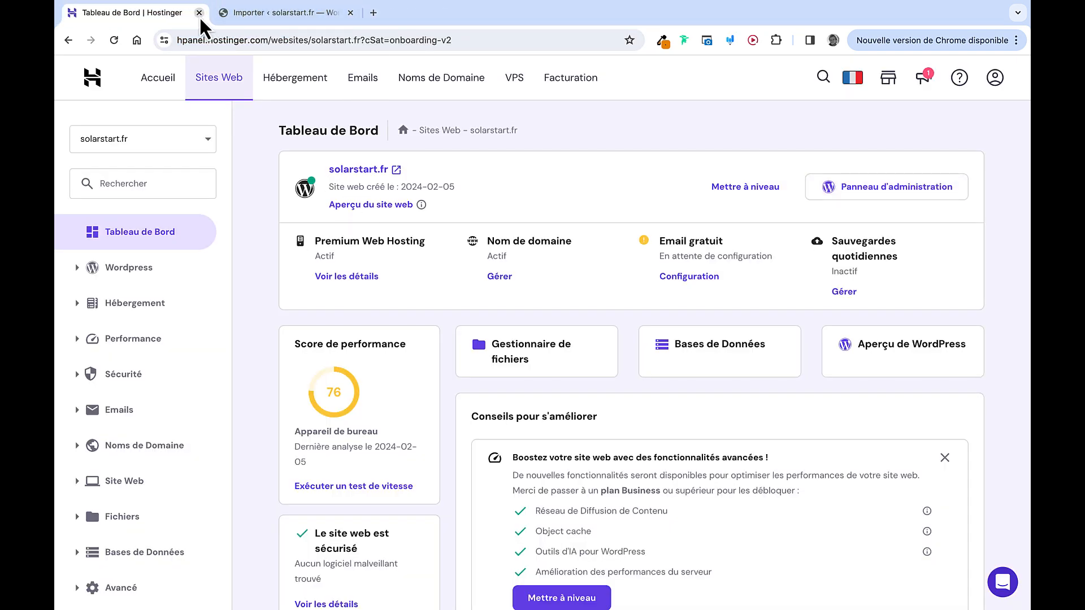
left_click(199, 12)
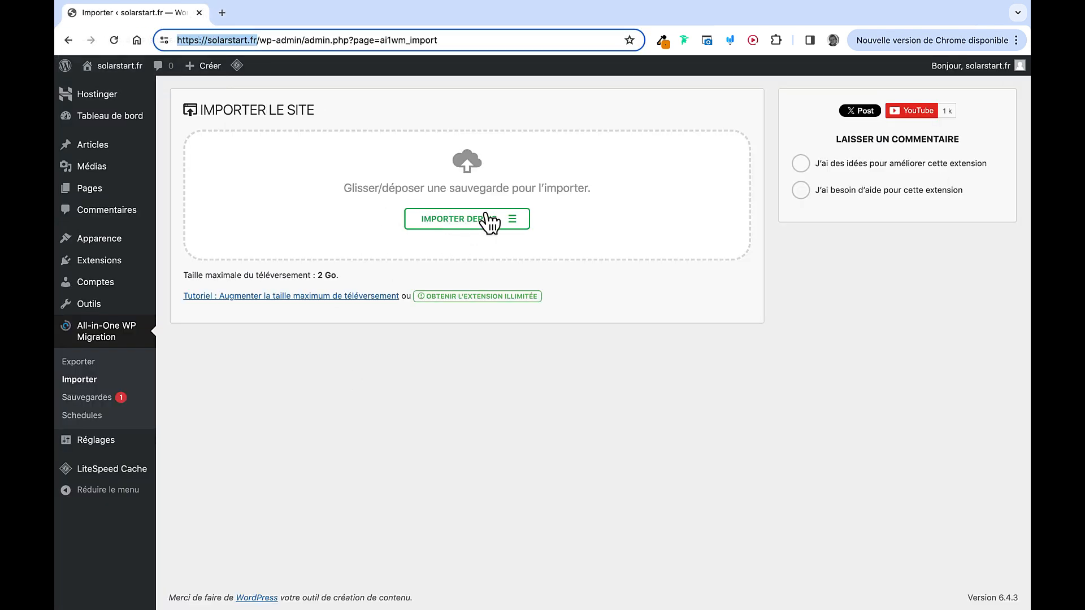
Import Solar Start V1.wpress from a file, accepting the overwrite of the existing site
left_click(513, 220)
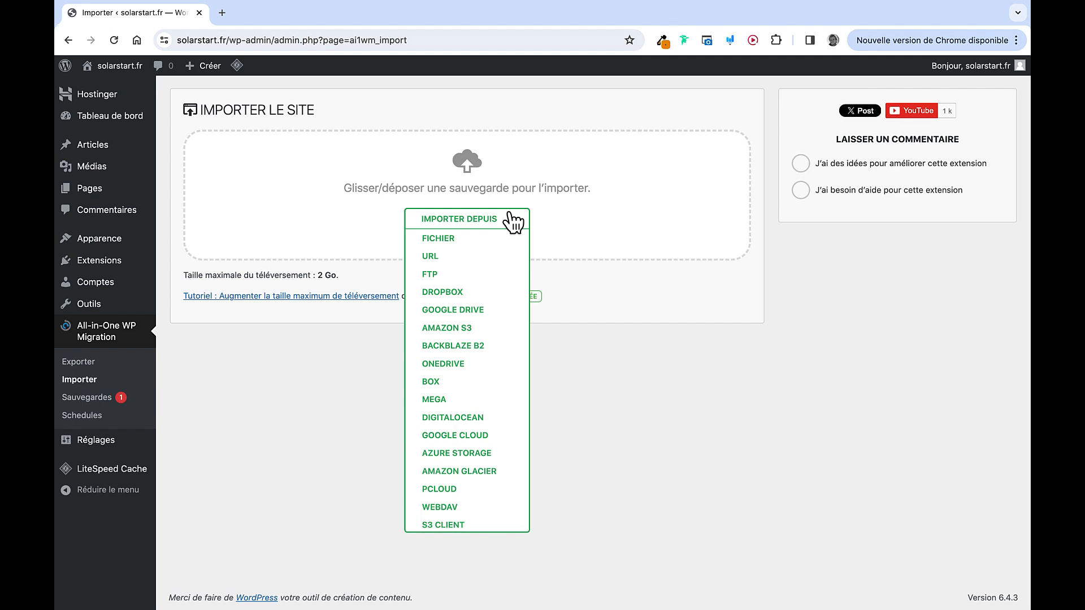
left_click(484, 238)
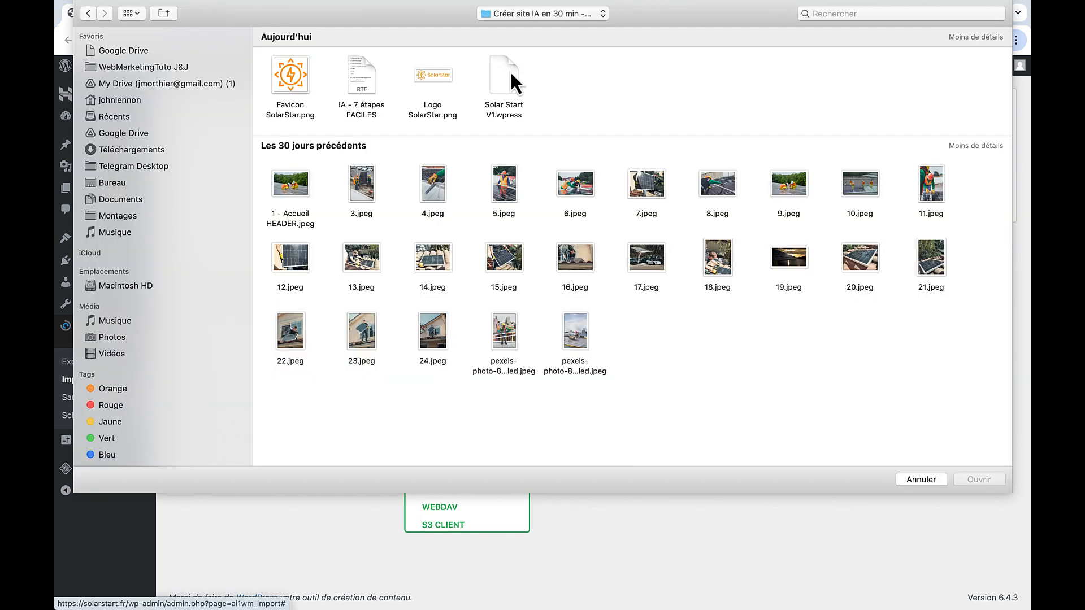
double_click(507, 79)
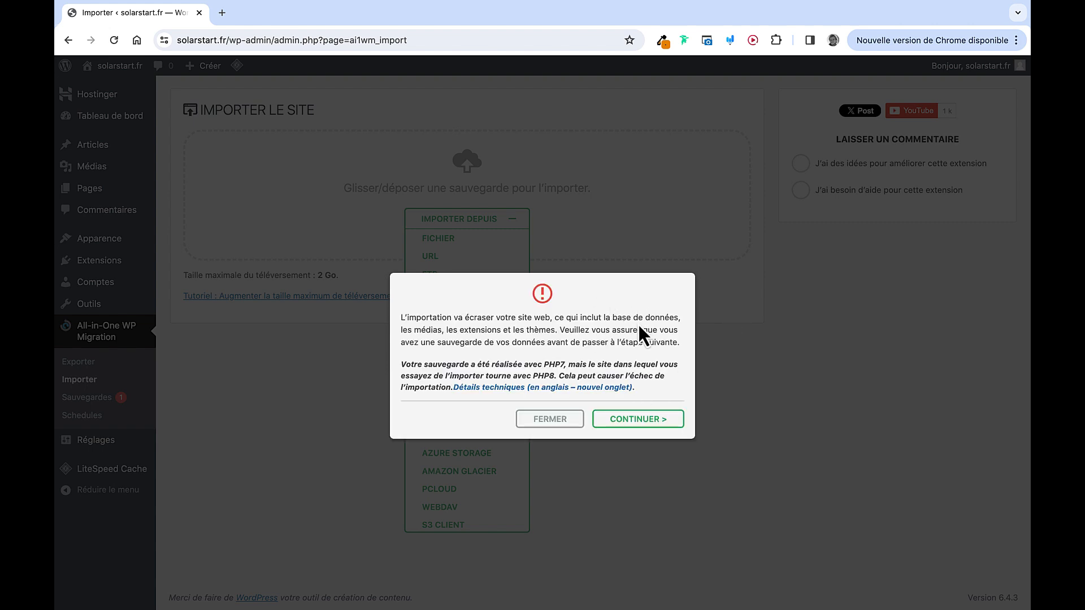
left_click(640, 419)
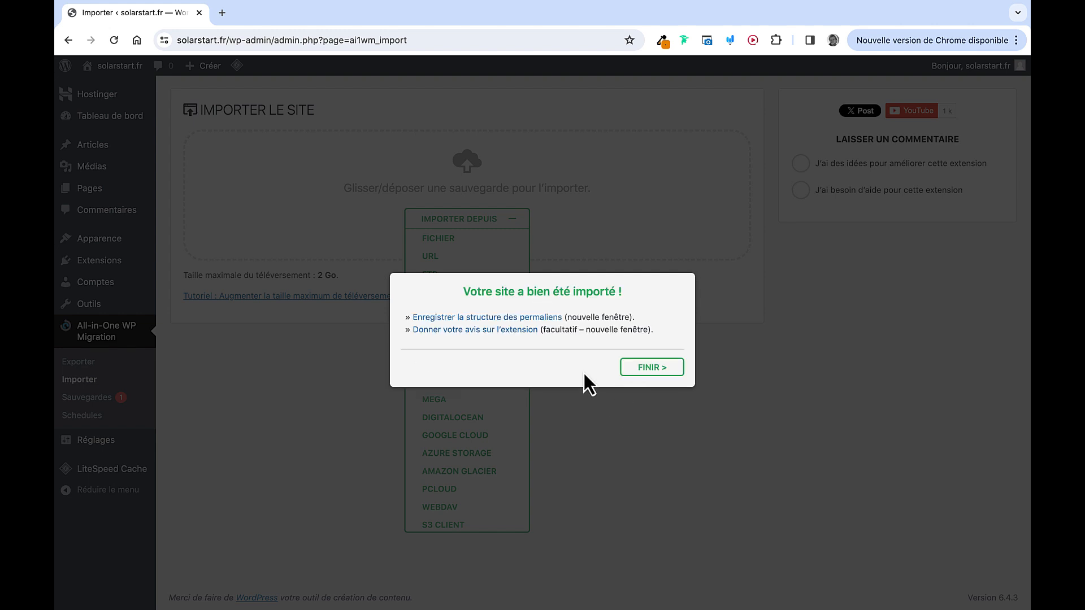
left_click(530, 317)
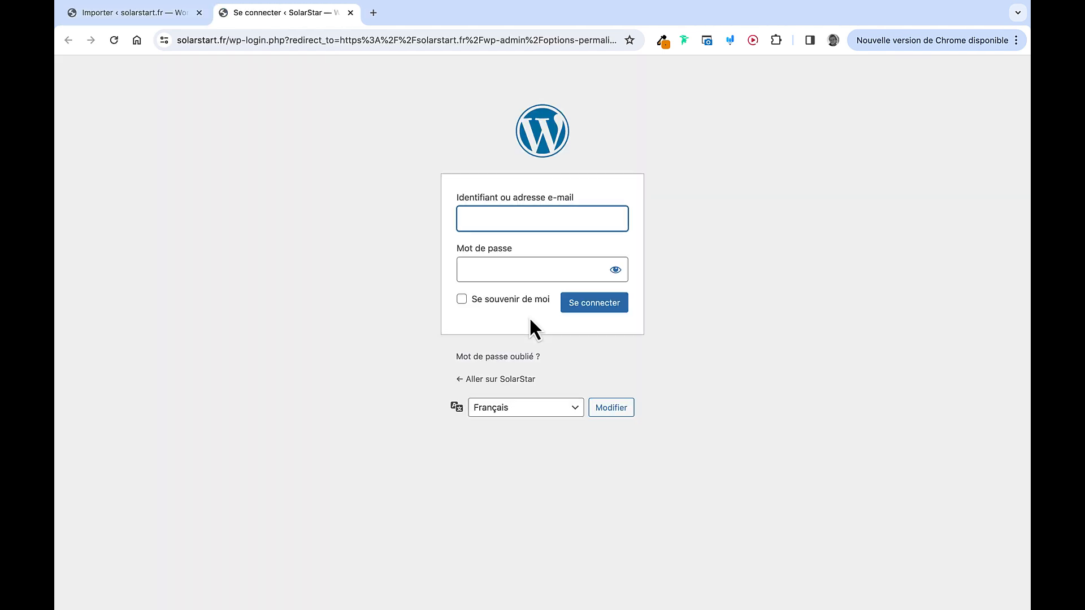
Copy the SolarStar username from the TextEdit credentials note into the login username field
key("ctrl+Left")
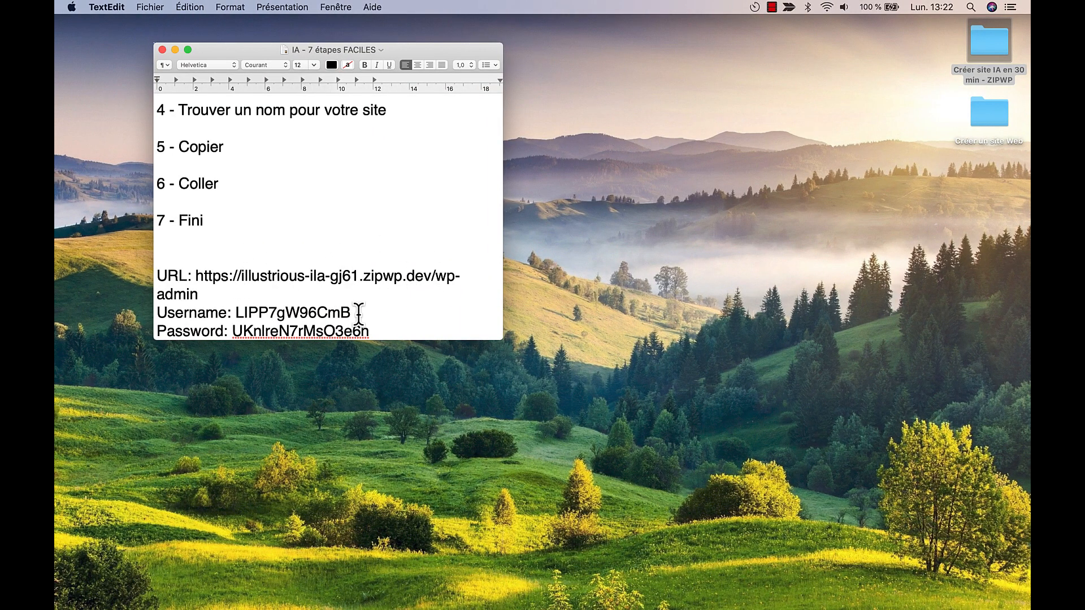
left_click_drag(358, 313, 236, 303)
key("super+c")
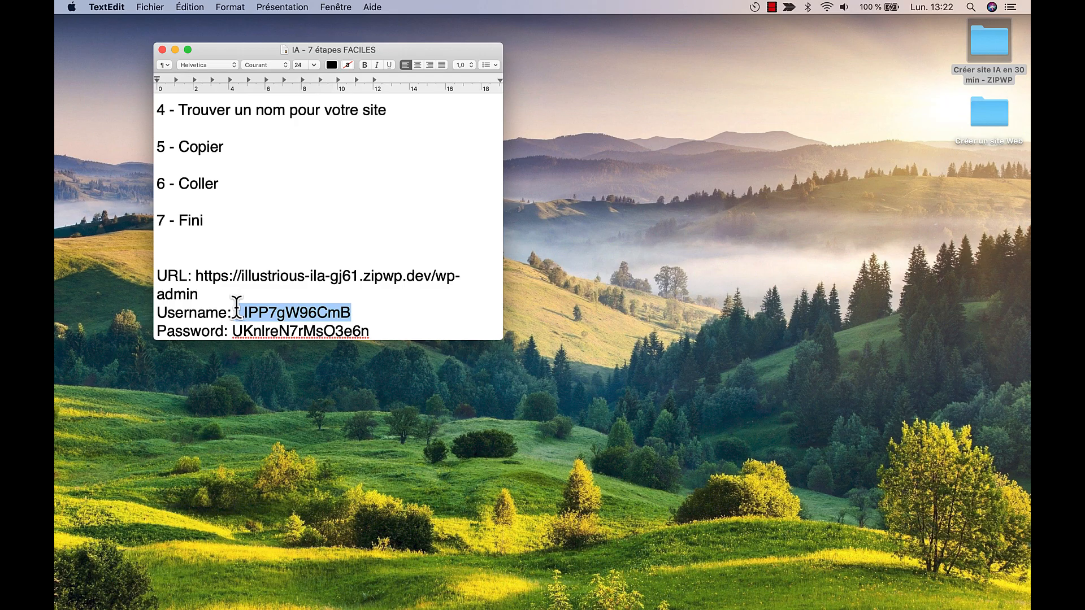
key("ctrl+Right")
left_click(527, 217)
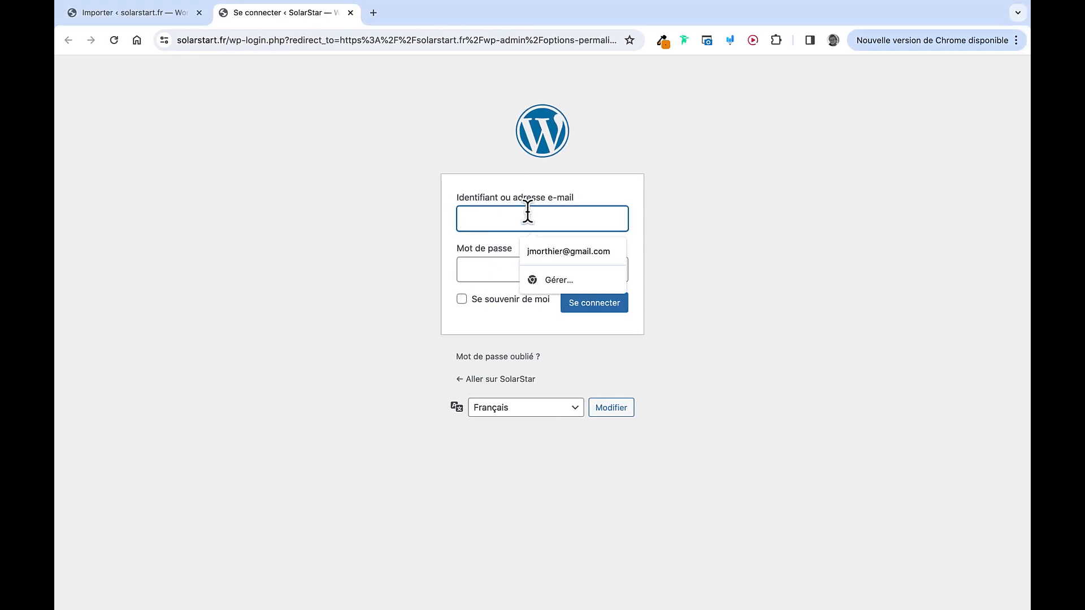
key("super+v")
key("ctrl+Right")
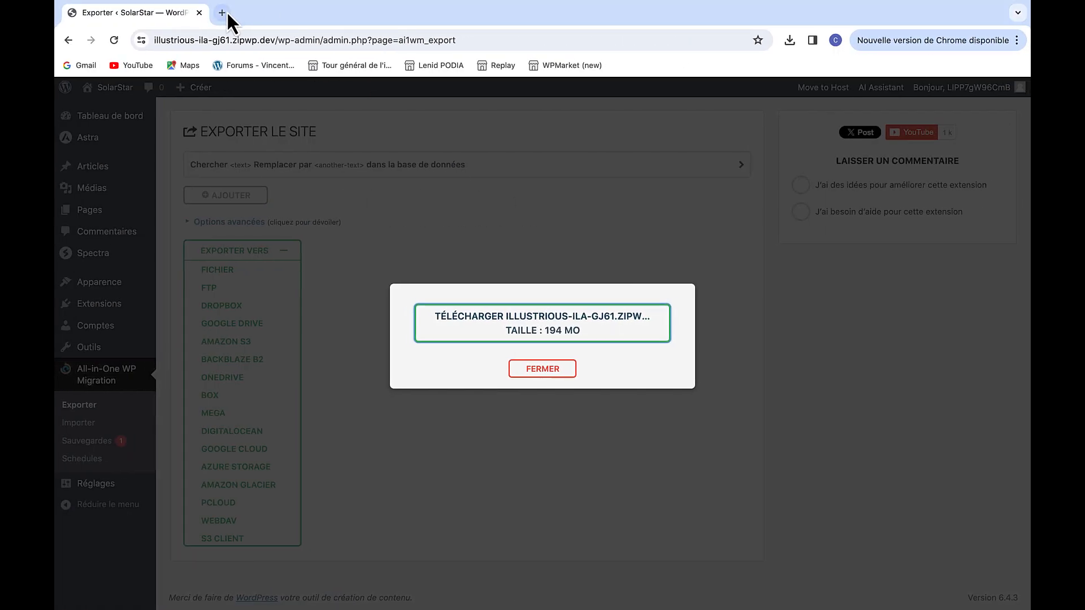
Copy the SolarStar site's password from its Login Credentials in ZipWP's All Sites list
left_click(226, 13)
type("zip")
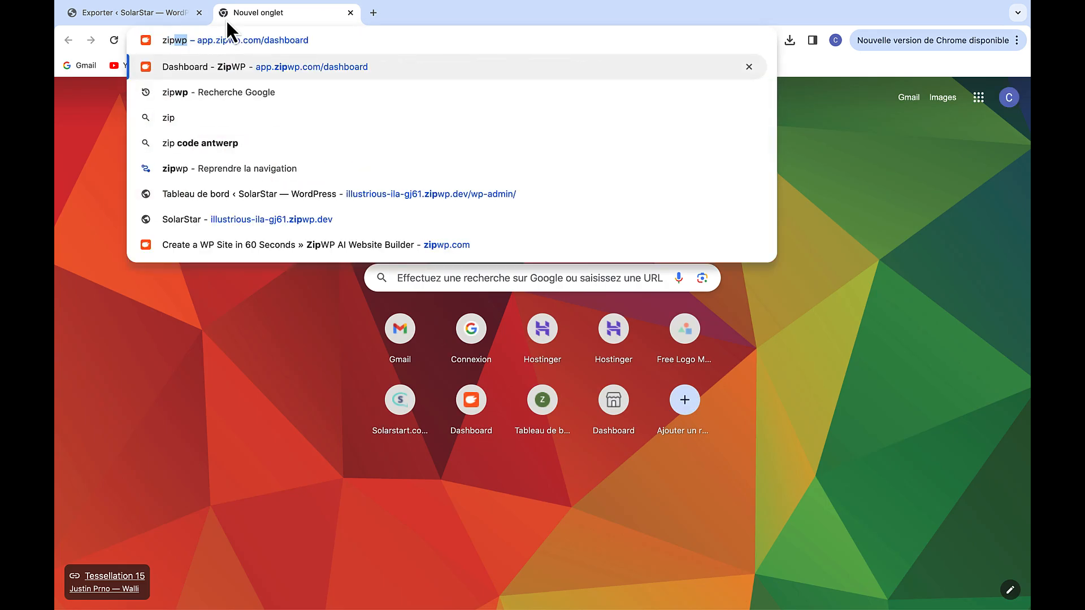
key("Return")
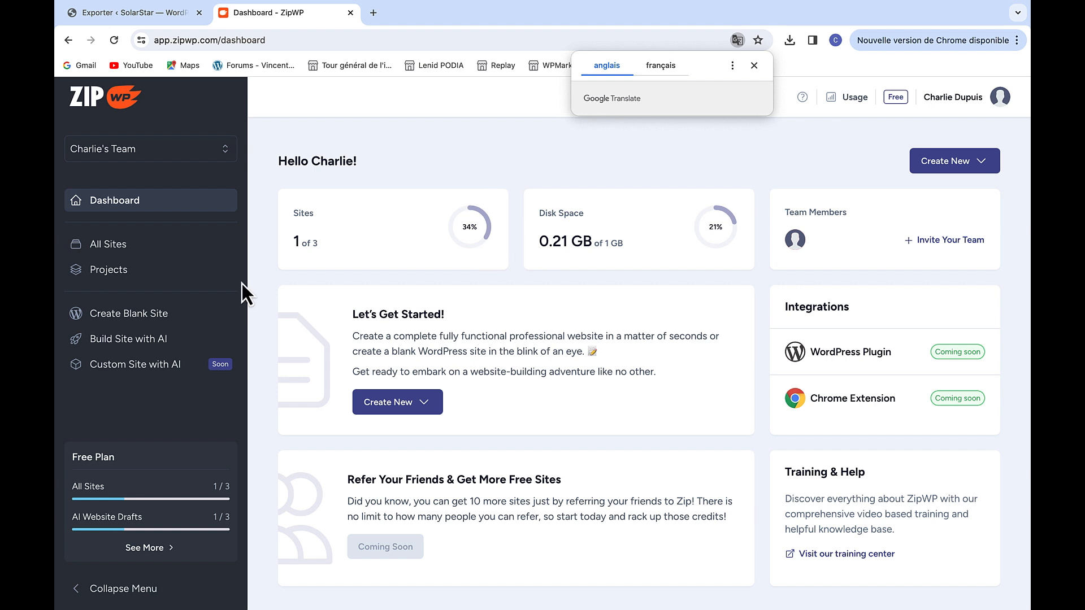
left_click(199, 258)
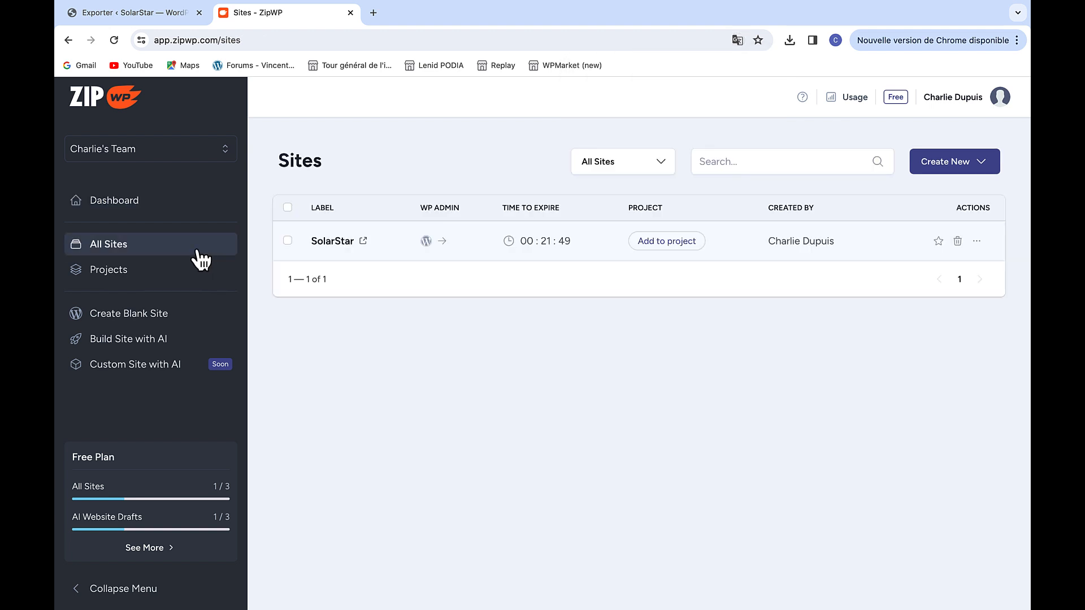
left_click(983, 242)
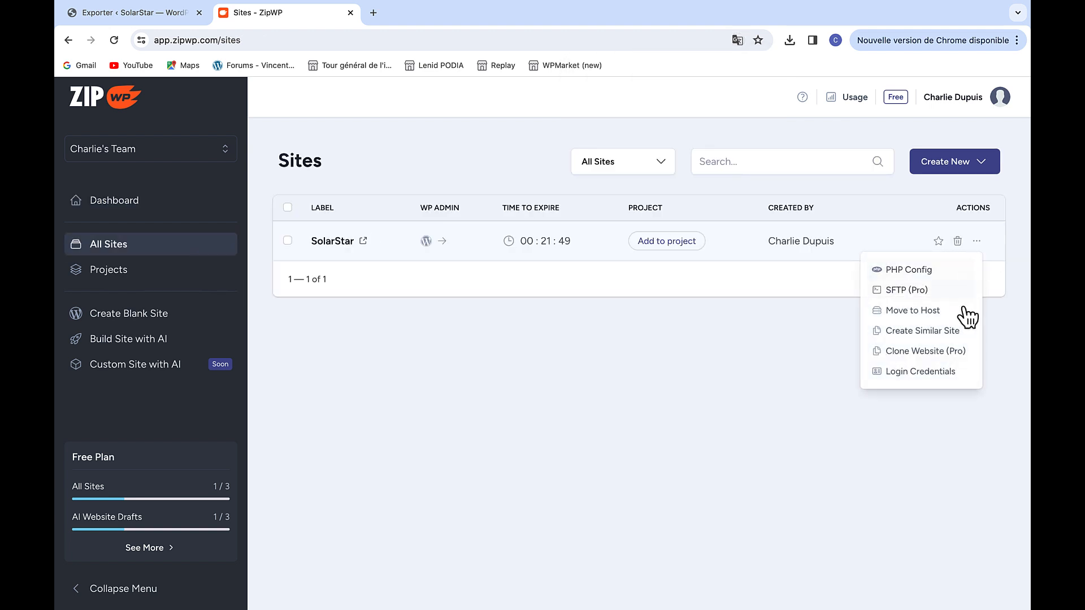
left_click(934, 376)
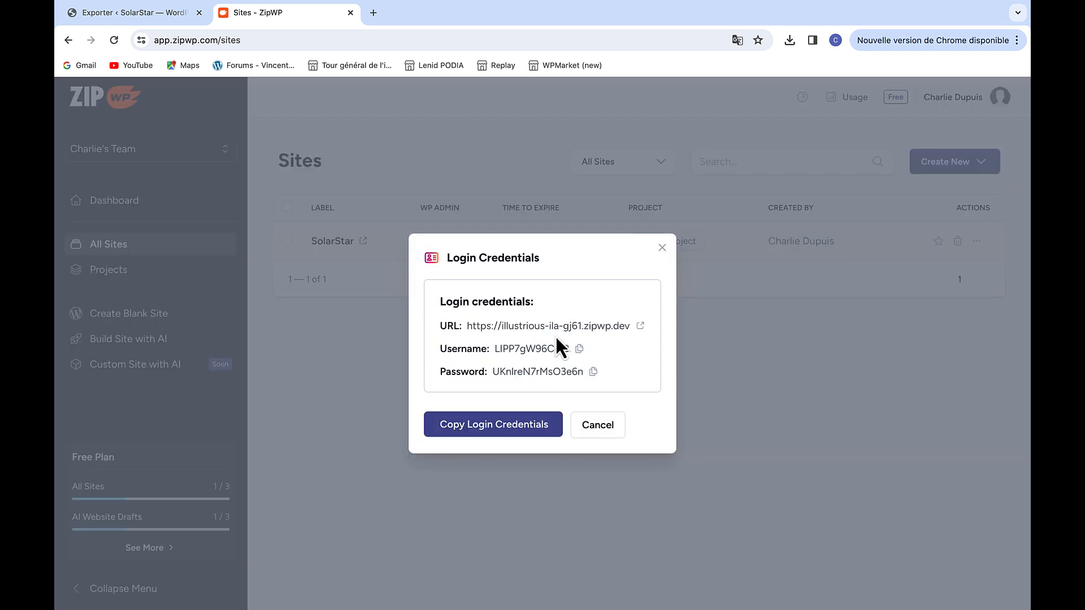
left_click(592, 372)
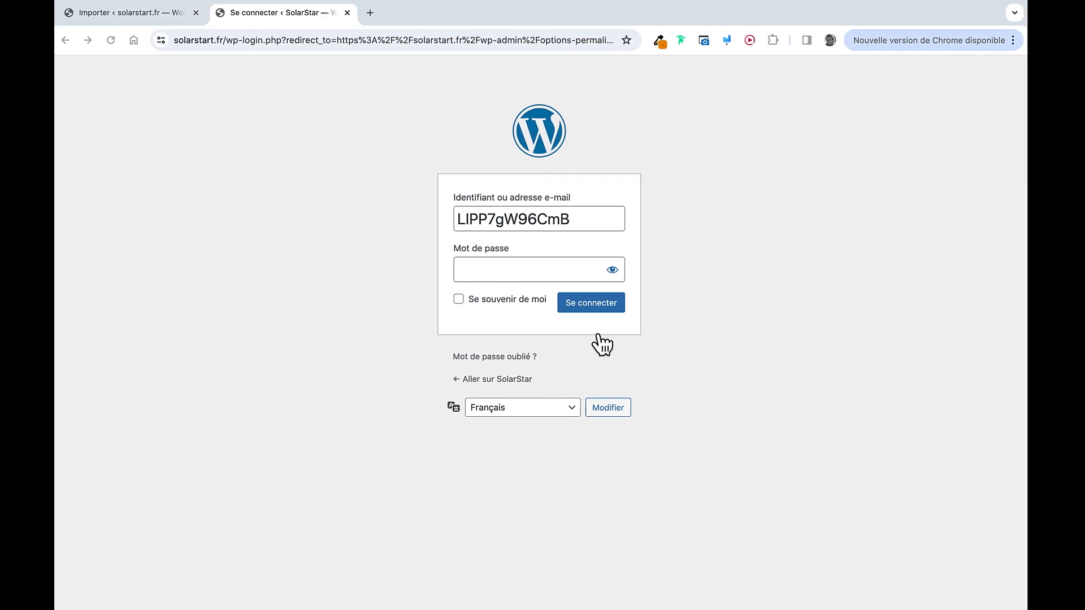
left_click(545, 269)
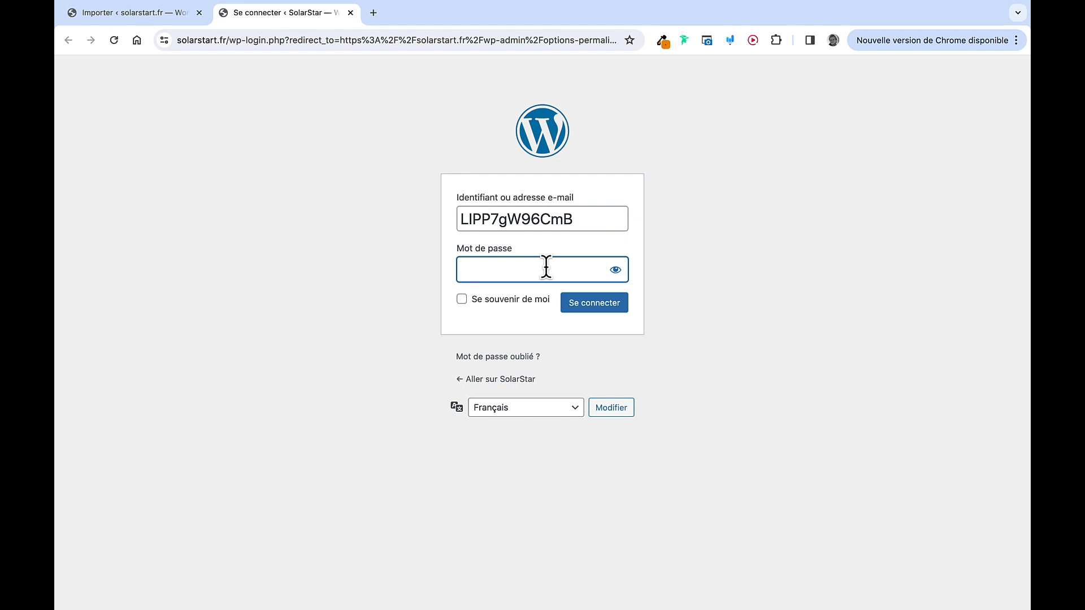
Log in to solarstart.fr, save the post-title permalink structure, and show the Comptes list
key("super+v")
left_click(584, 308)
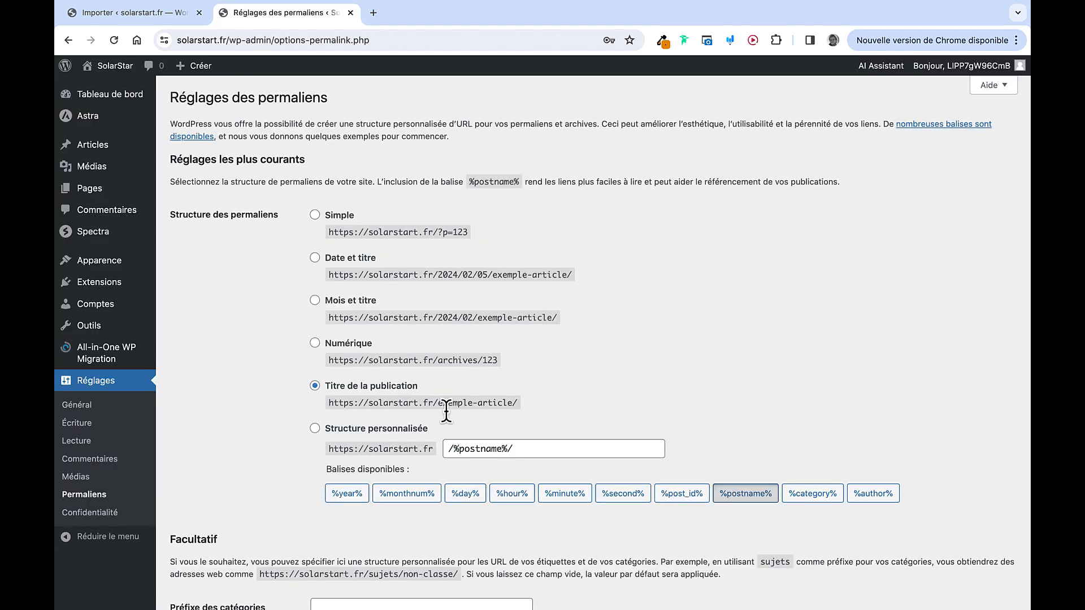
scroll(362, 392, "down", 3)
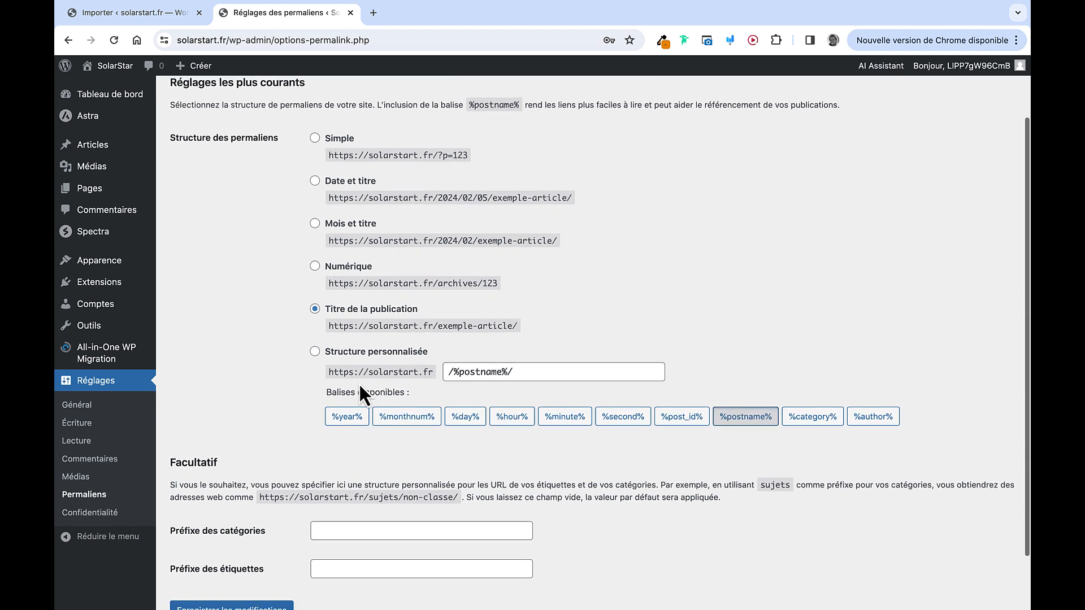
scroll(294, 335, "down", 2)
left_click(258, 545)
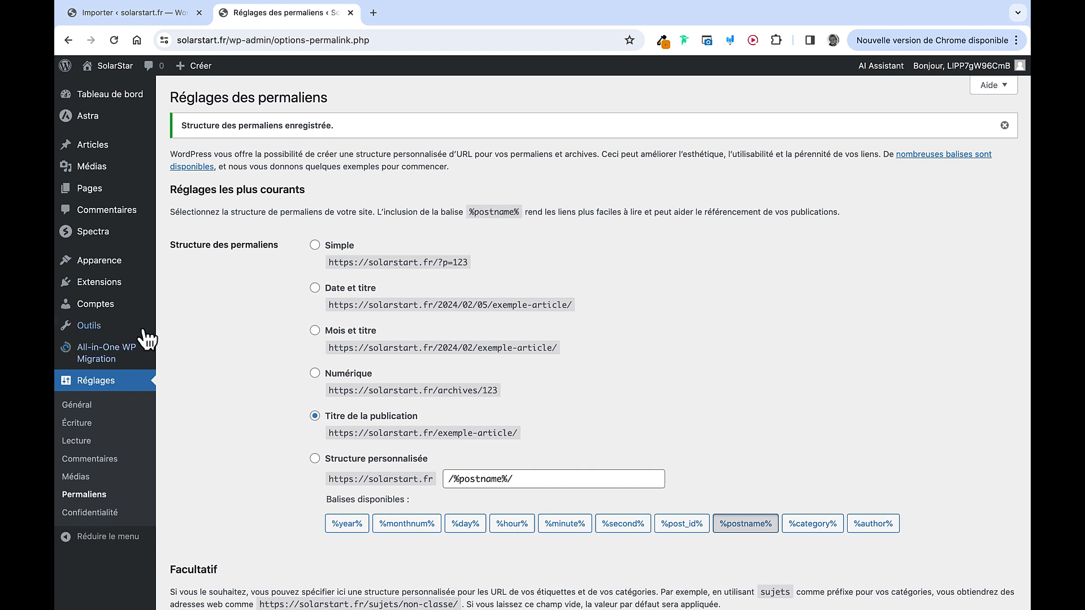
left_click(121, 305)
mouse_move(255, 210)
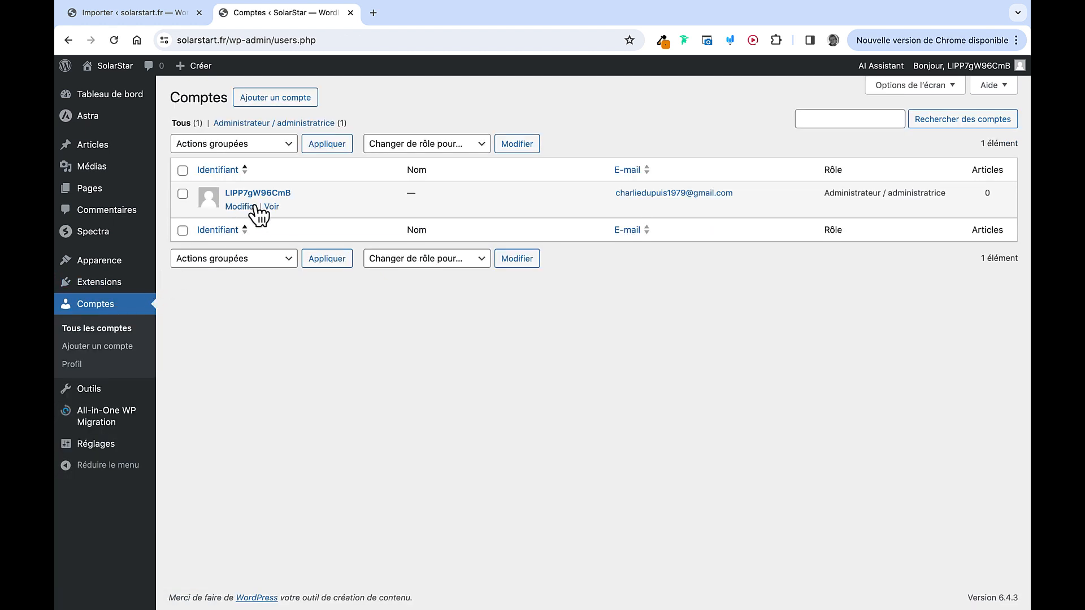
Start a new account with a username, autofilled e-mail and names, and a custom password
left_click(282, 103)
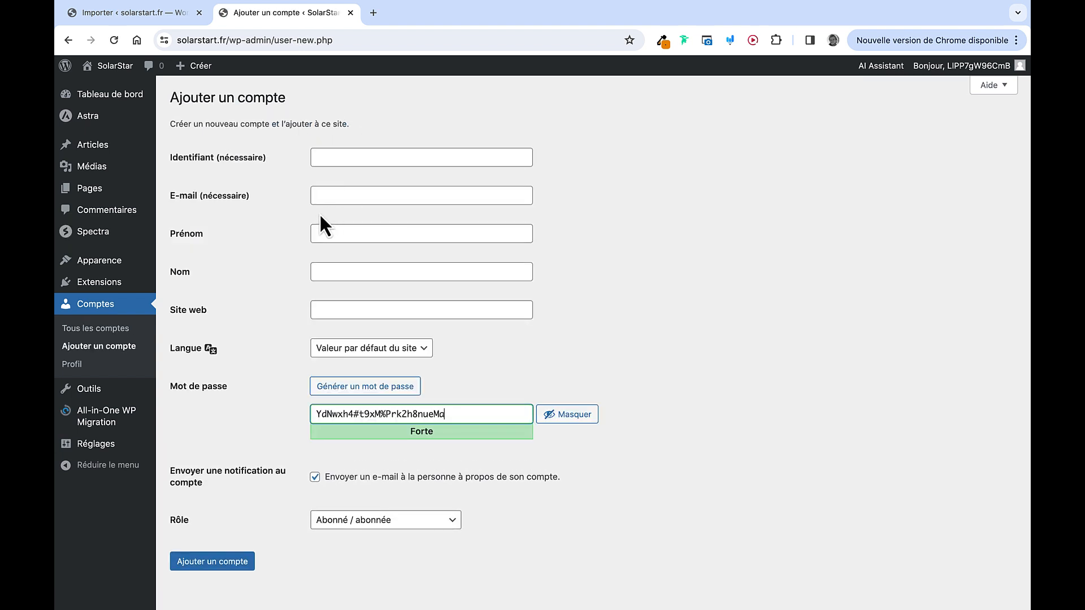
left_click(341, 160)
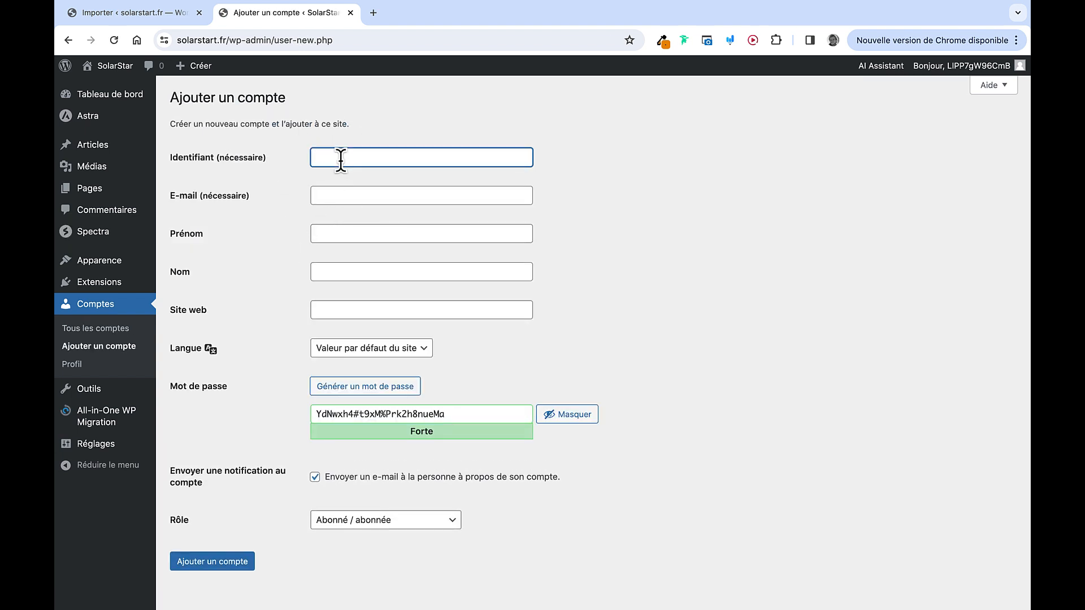
left_click(349, 195)
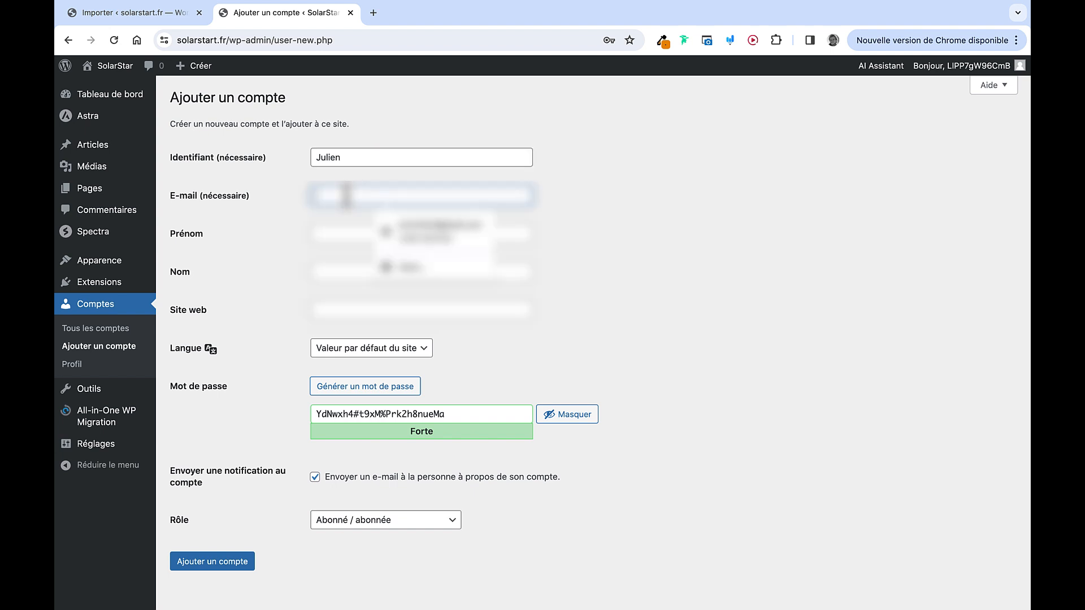
left_click(426, 242)
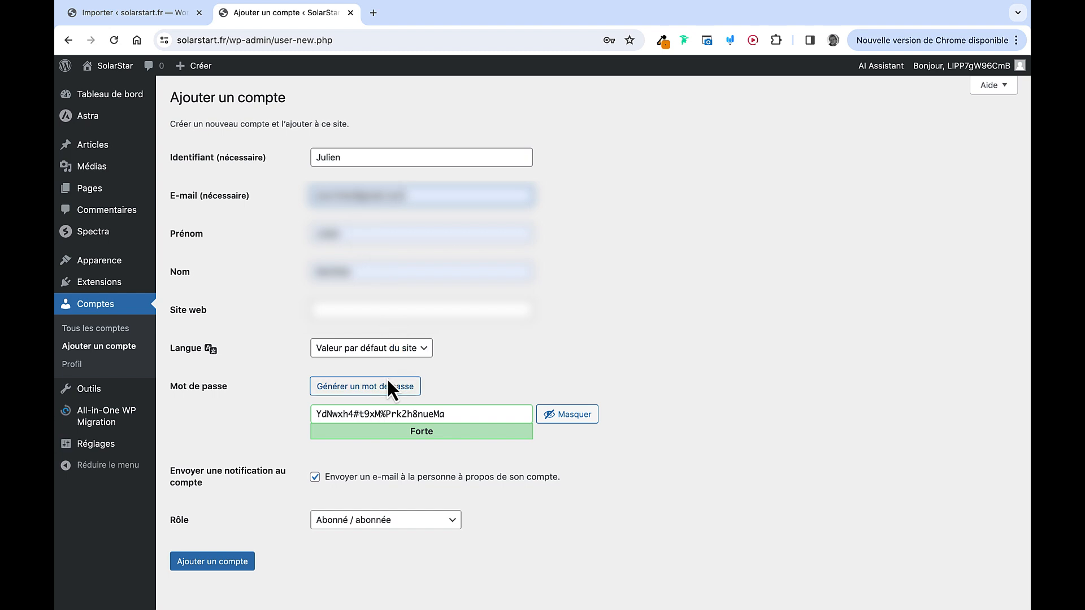
left_click(565, 421)
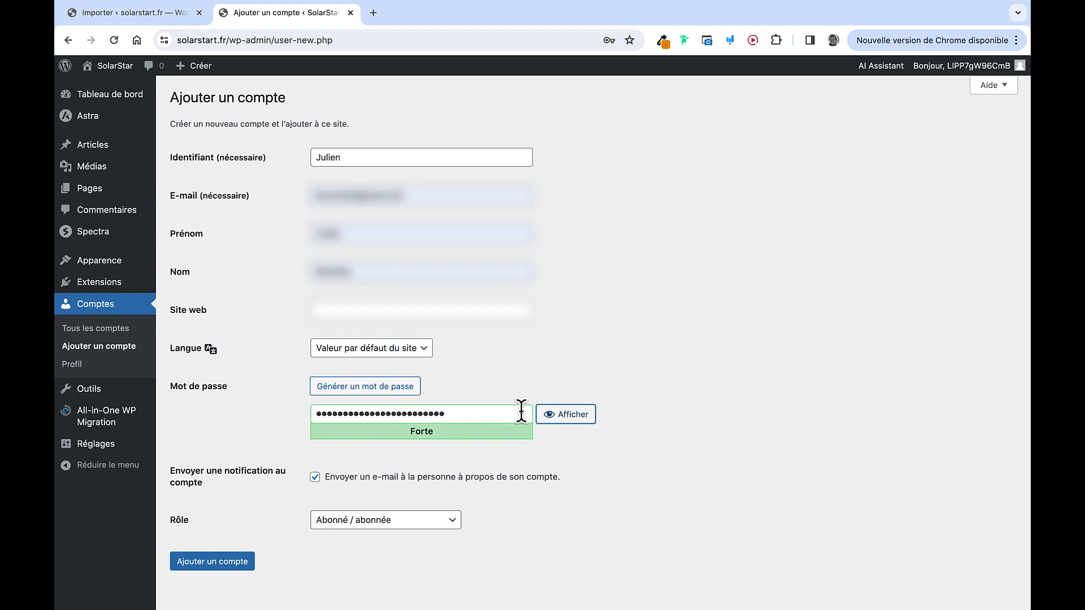
double_click(499, 406)
type("••••••••••••")
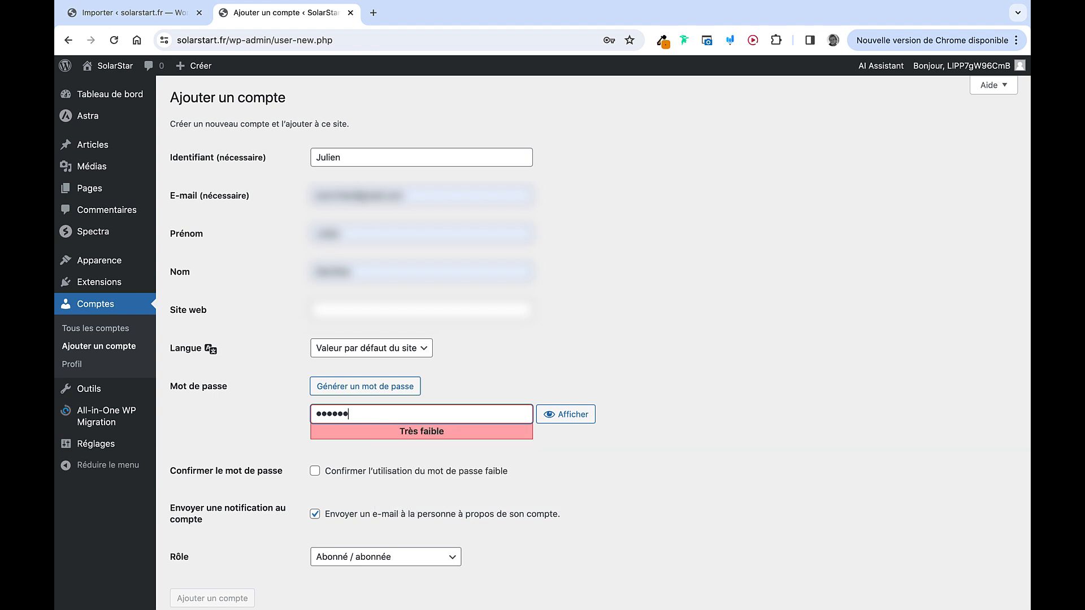
type("•")
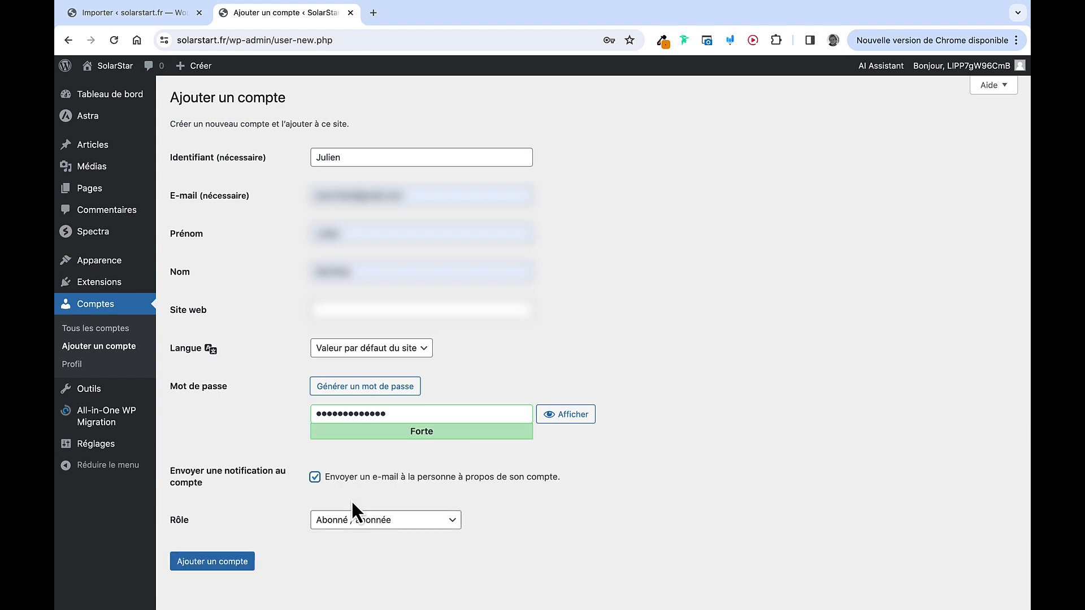
Give the new account the Administrateur role and create it, dismissing Chrome's password prompt
left_click(348, 521)
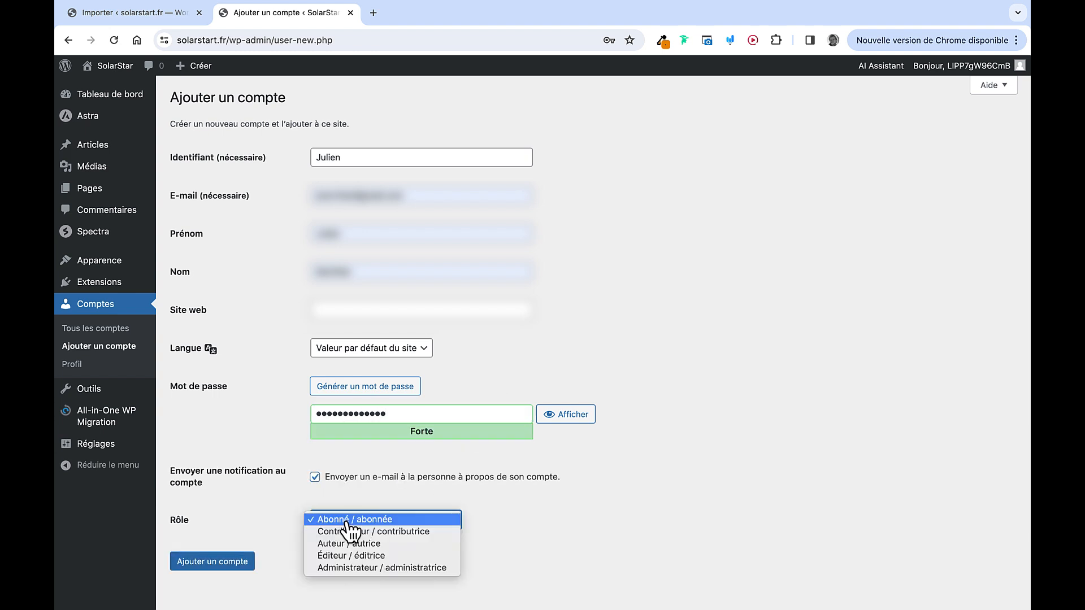
left_click(361, 567)
left_click(240, 563)
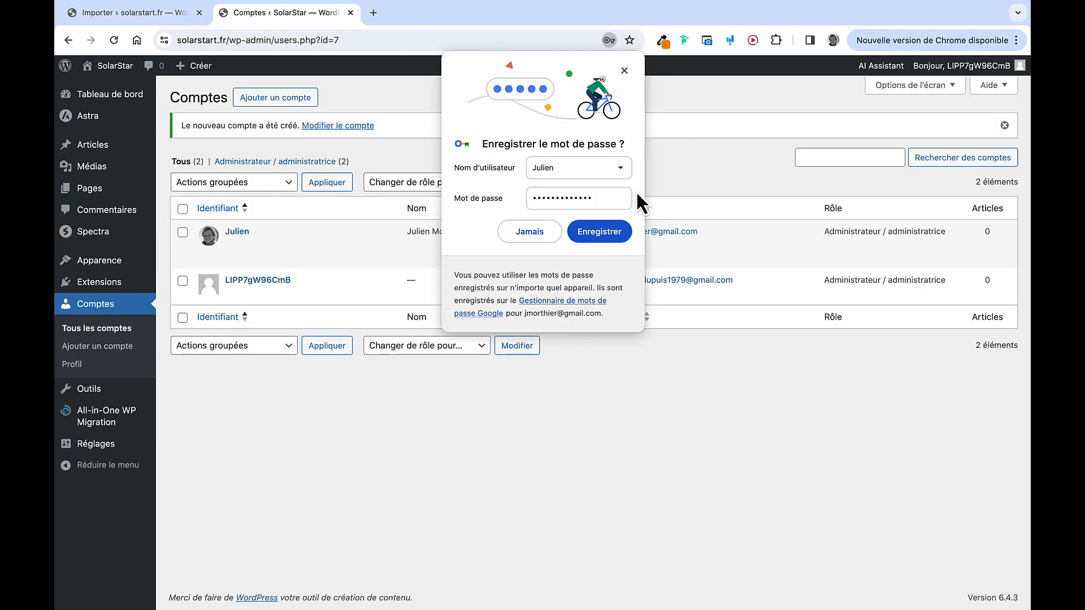
left_click(624, 70)
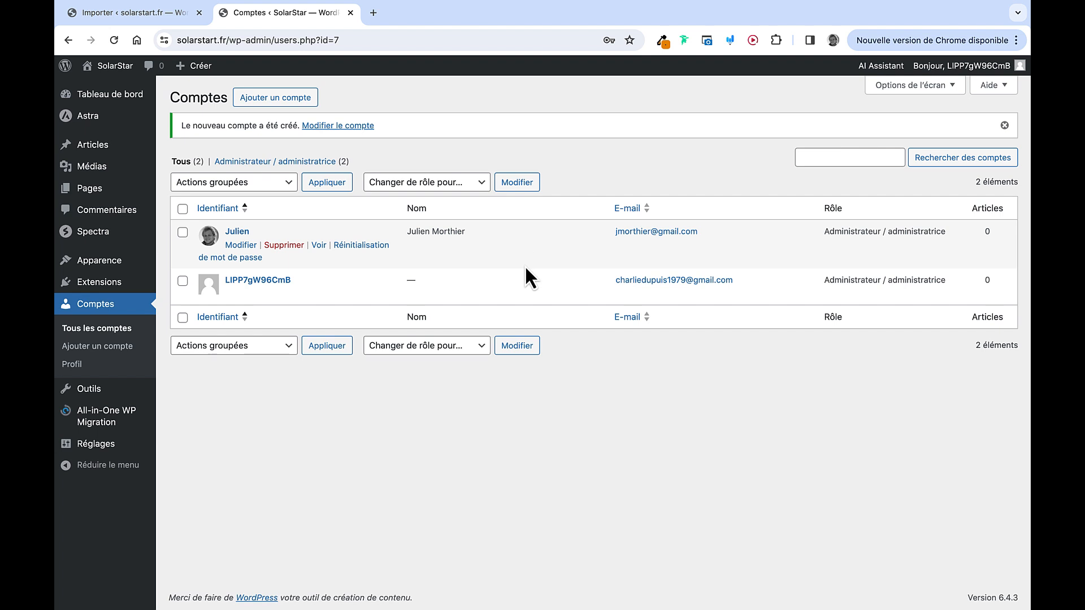
left_click(111, 71)
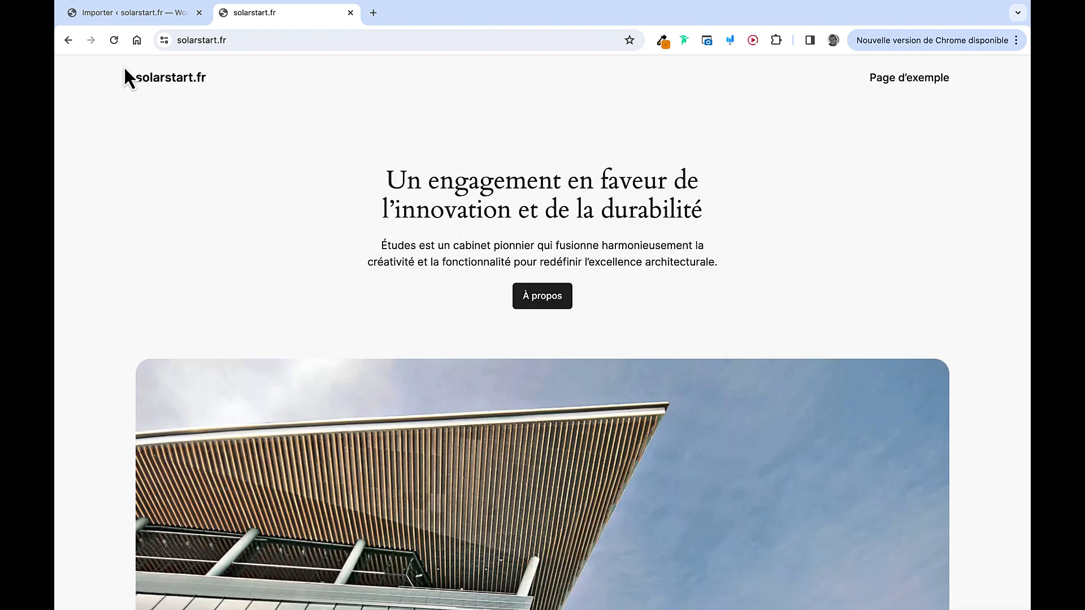
Log in at solarstart.fr/wp-admin with the new administrator's username and password, declining to save the password
left_click(266, 40)
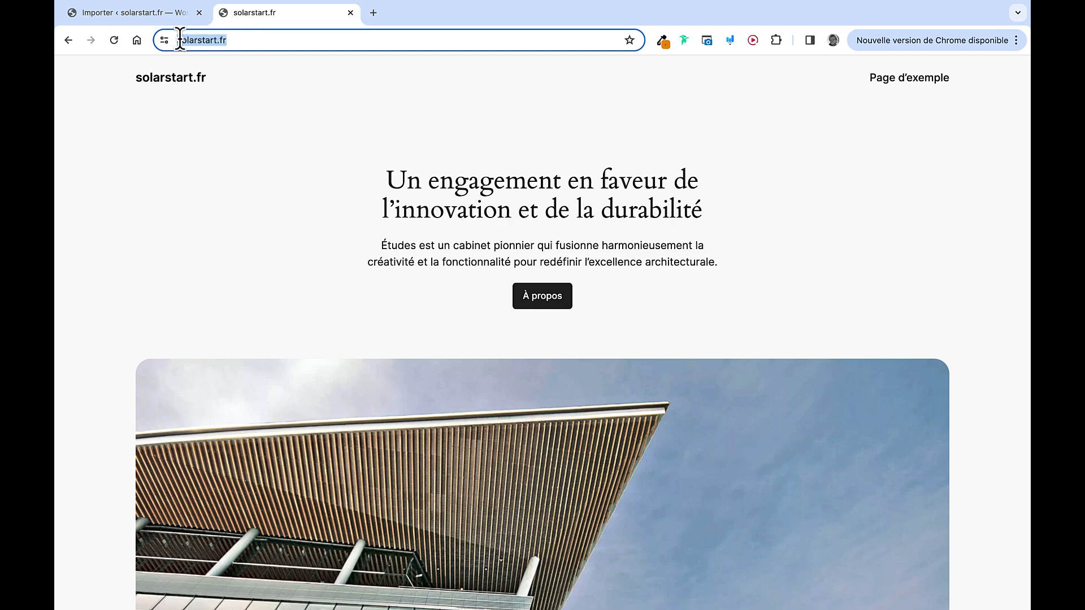
left_click(236, 39)
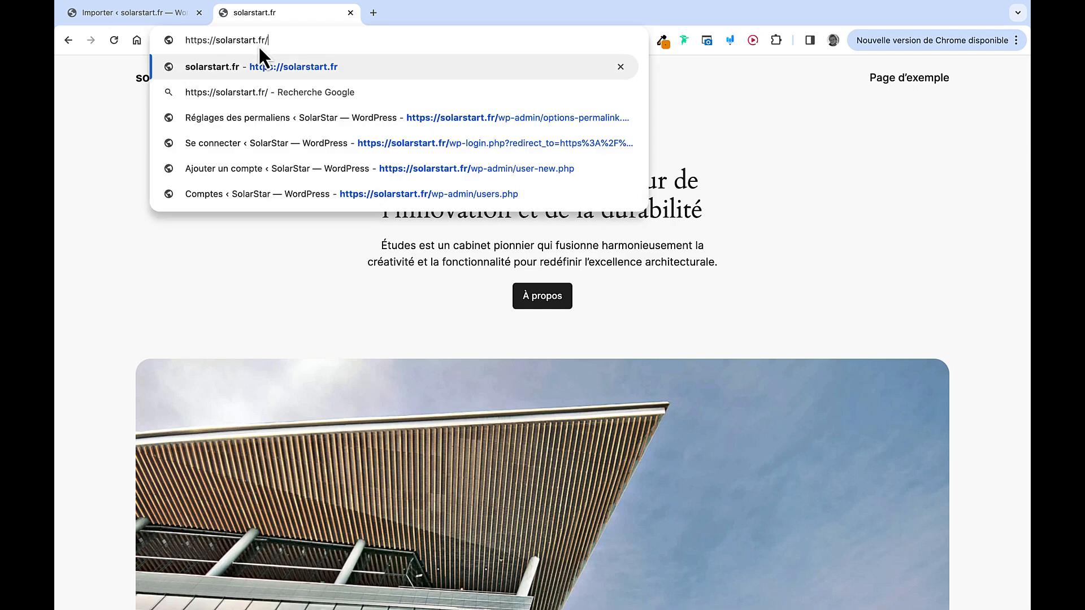
type("wp")
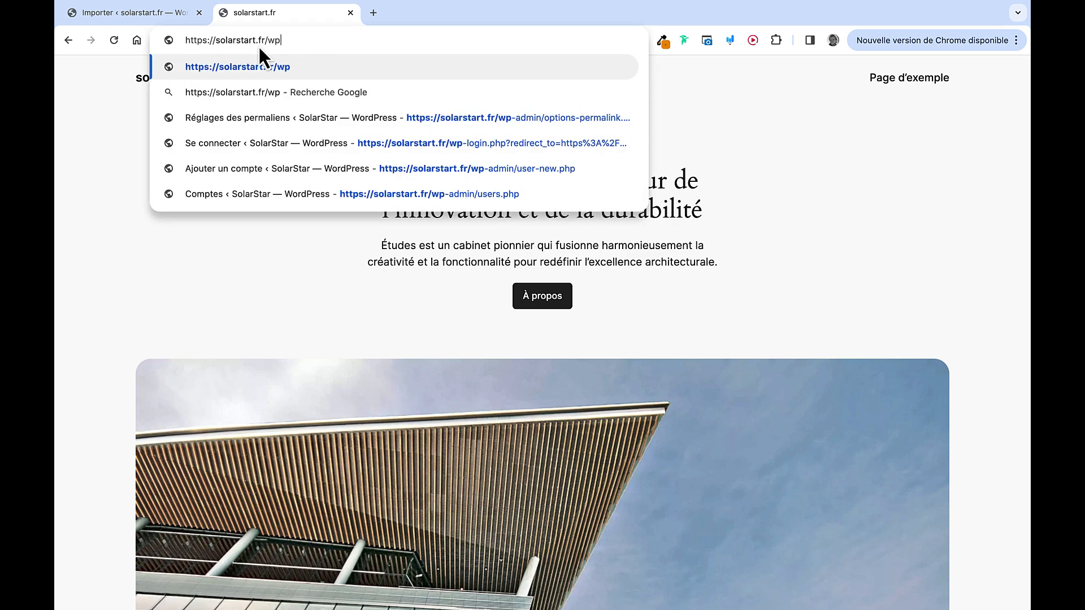
type("-")
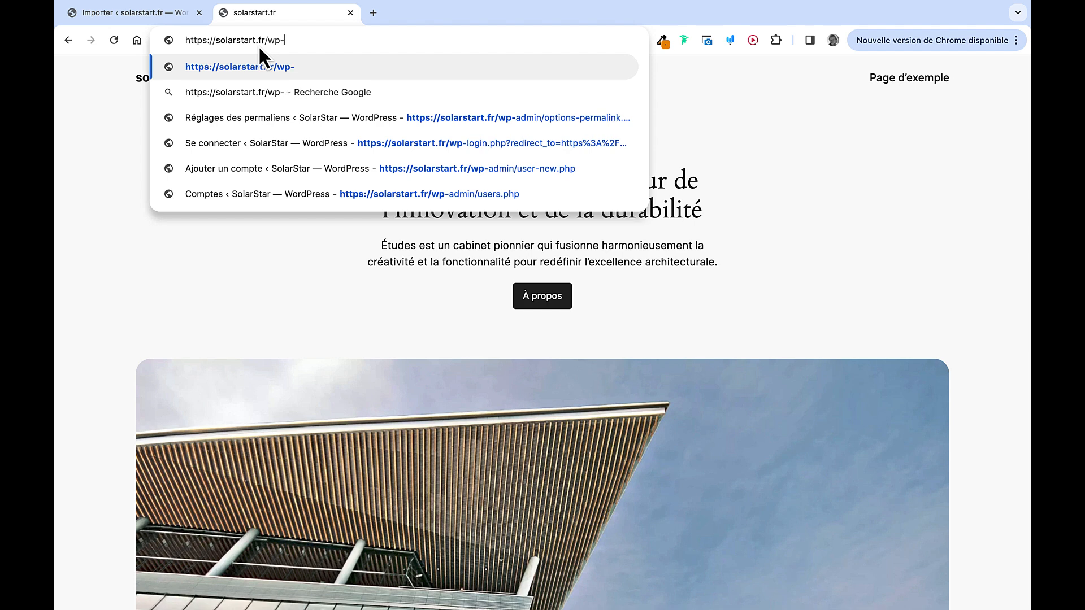
type("admin")
key("Return")
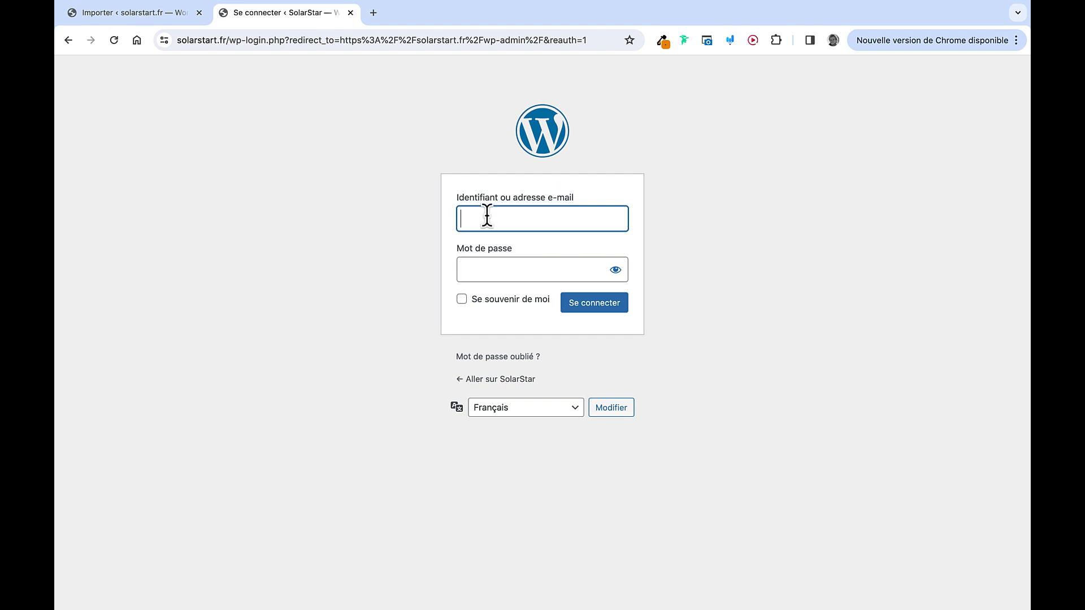
left_click(487, 218)
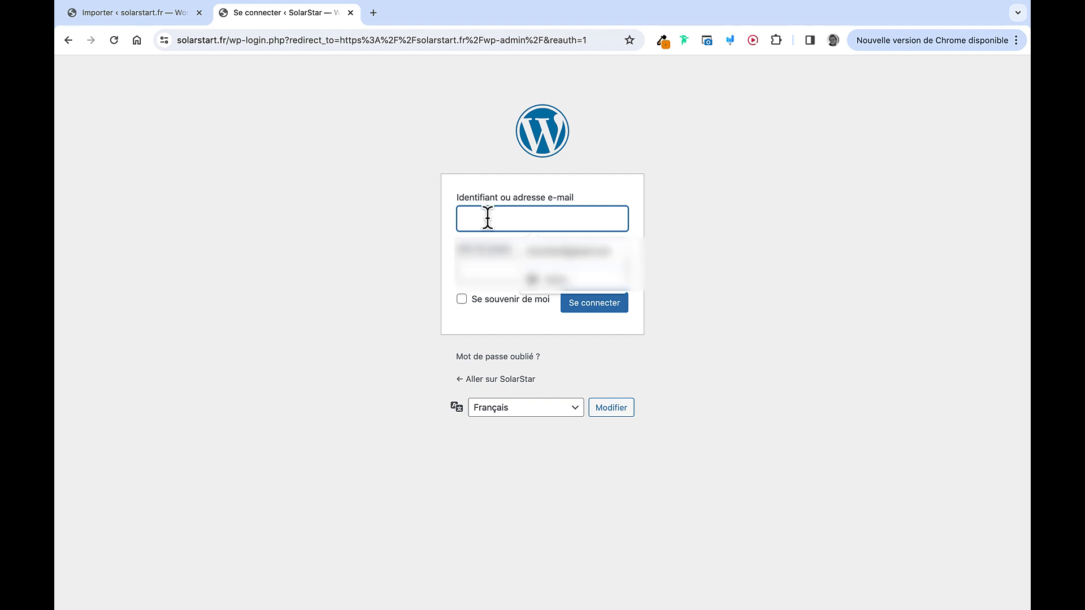
type("Julie")
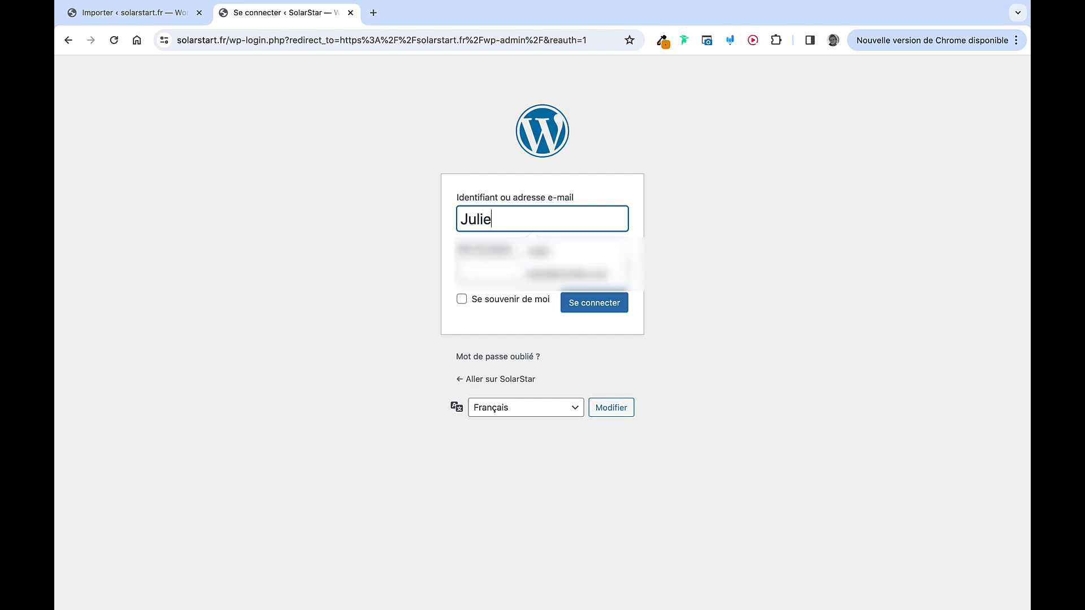
type("n")
key("Tab")
type("********************")
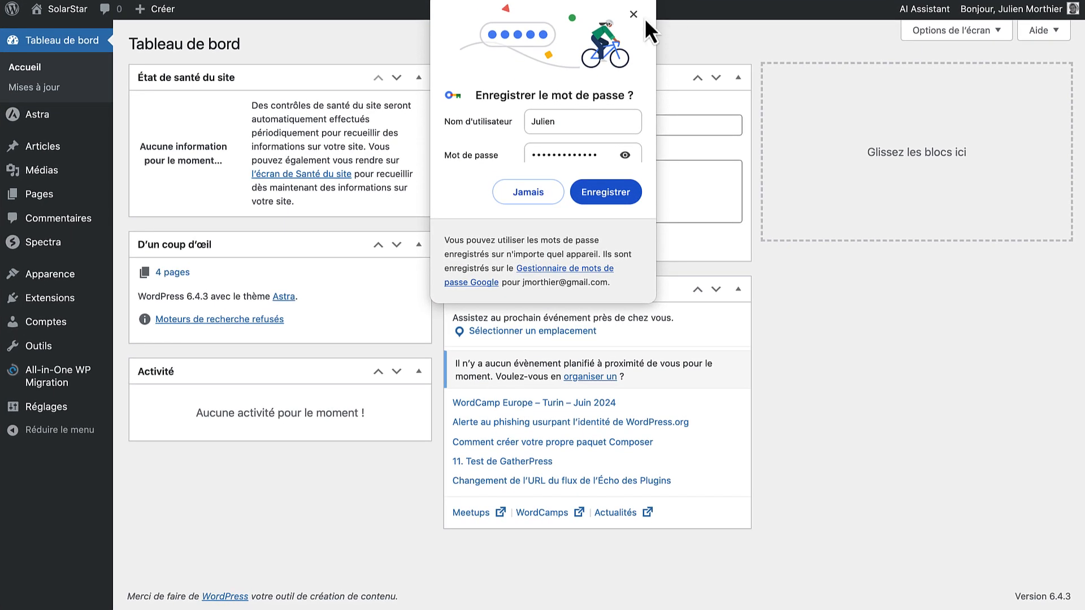
left_click(634, 15)
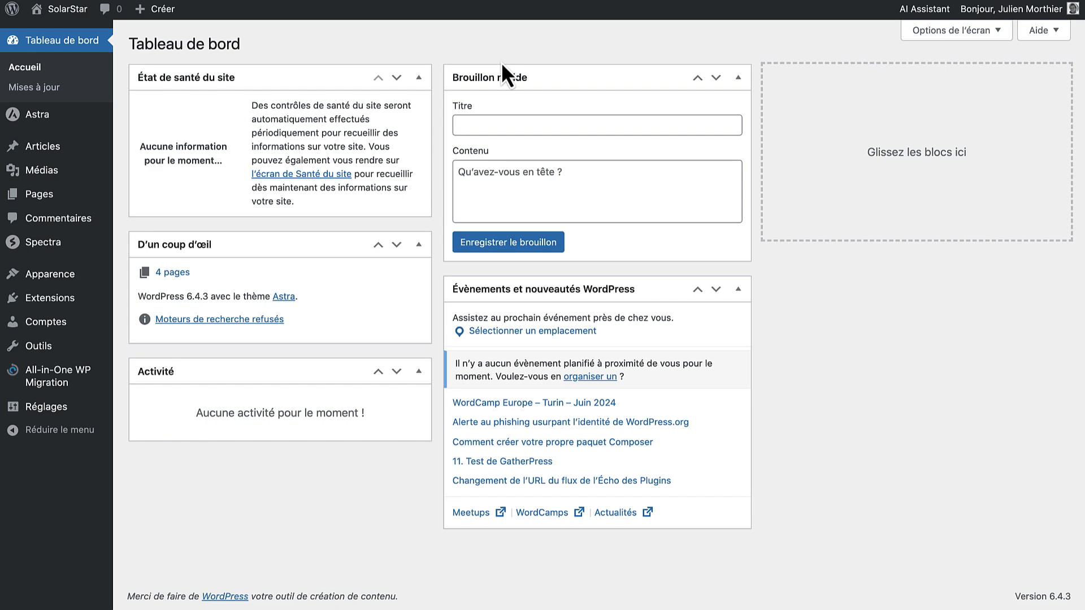
Confirm Home as the static front page under Réglages > Lecture and save the settings
left_click(45, 10)
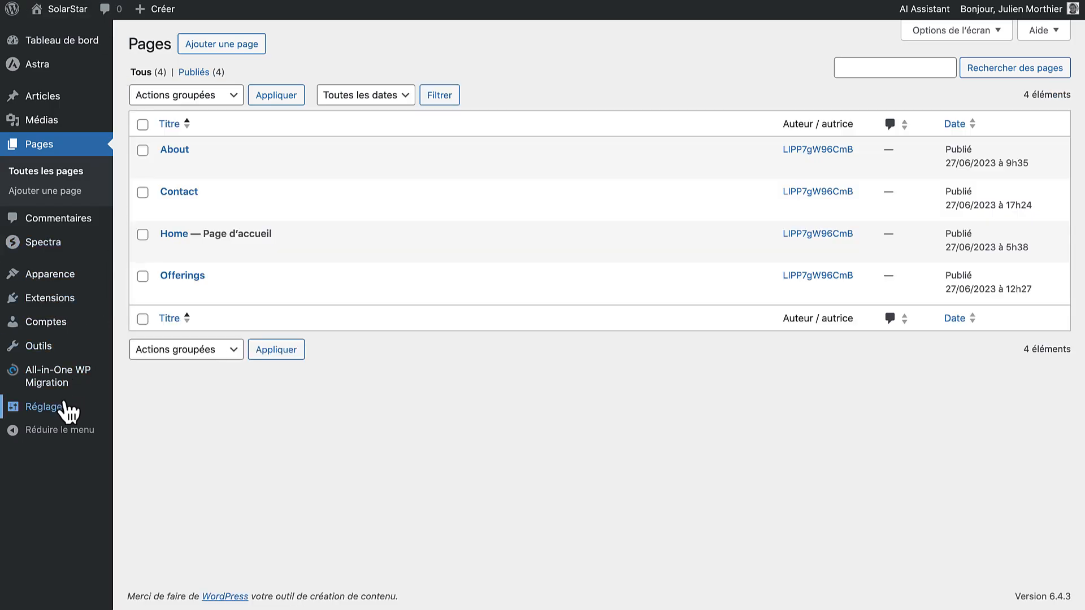
mouse_move(68, 409)
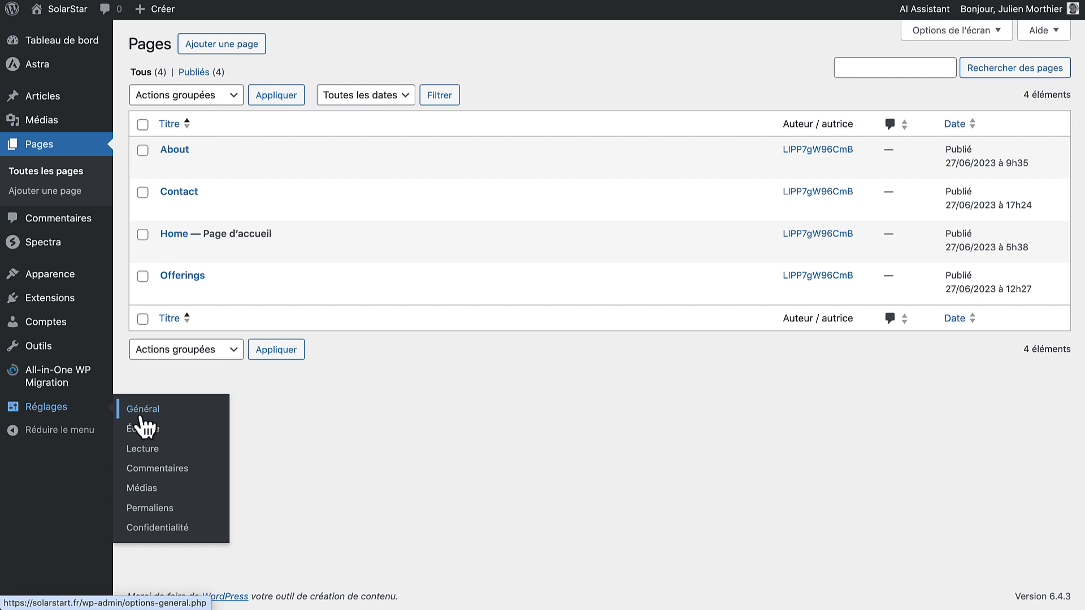
left_click(150, 452)
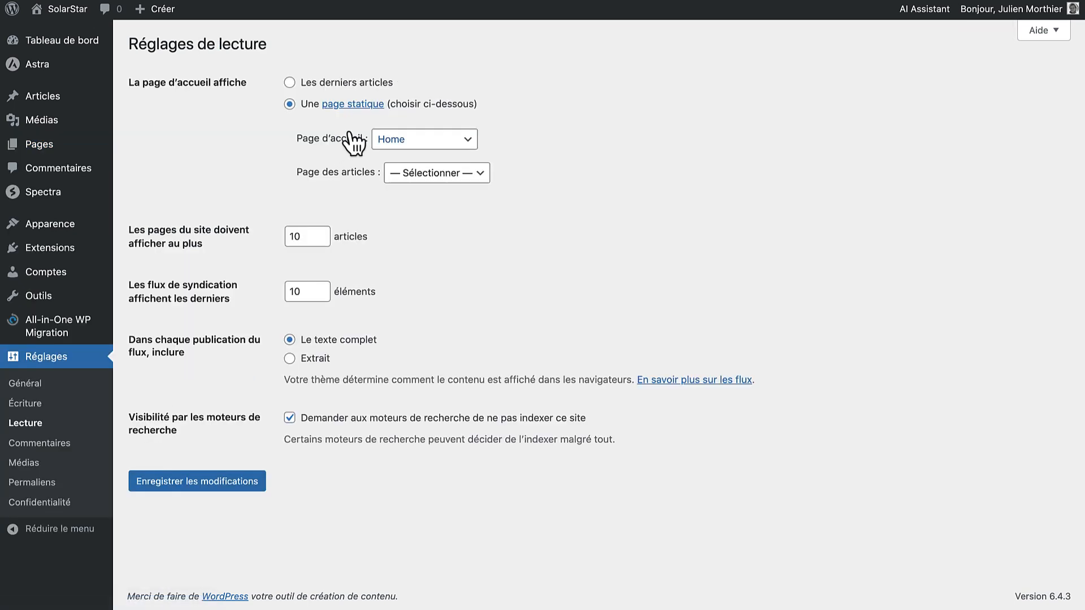
left_click(444, 140)
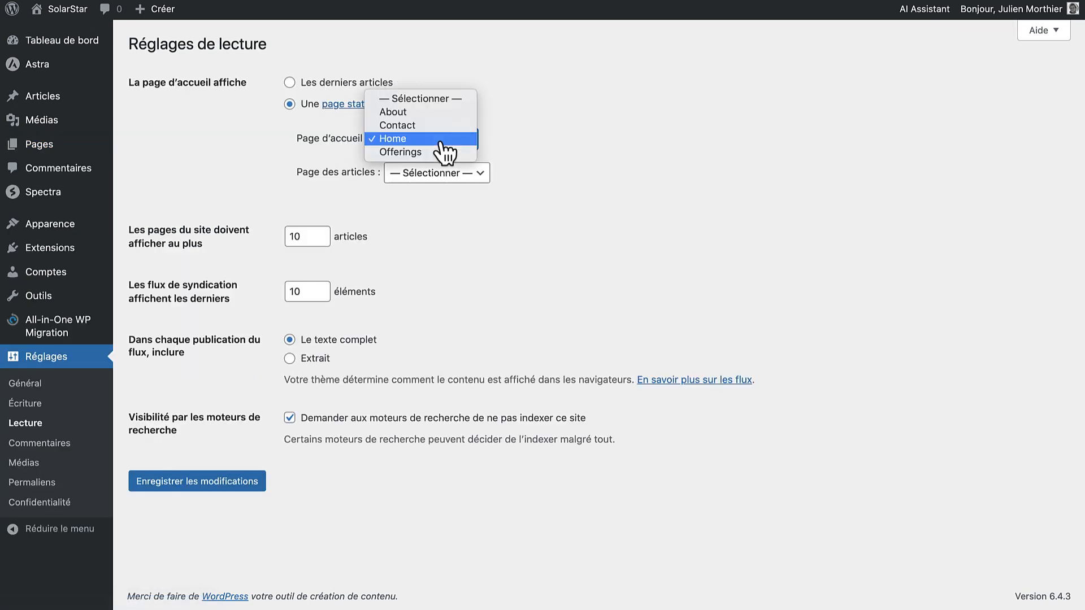
left_click(445, 140)
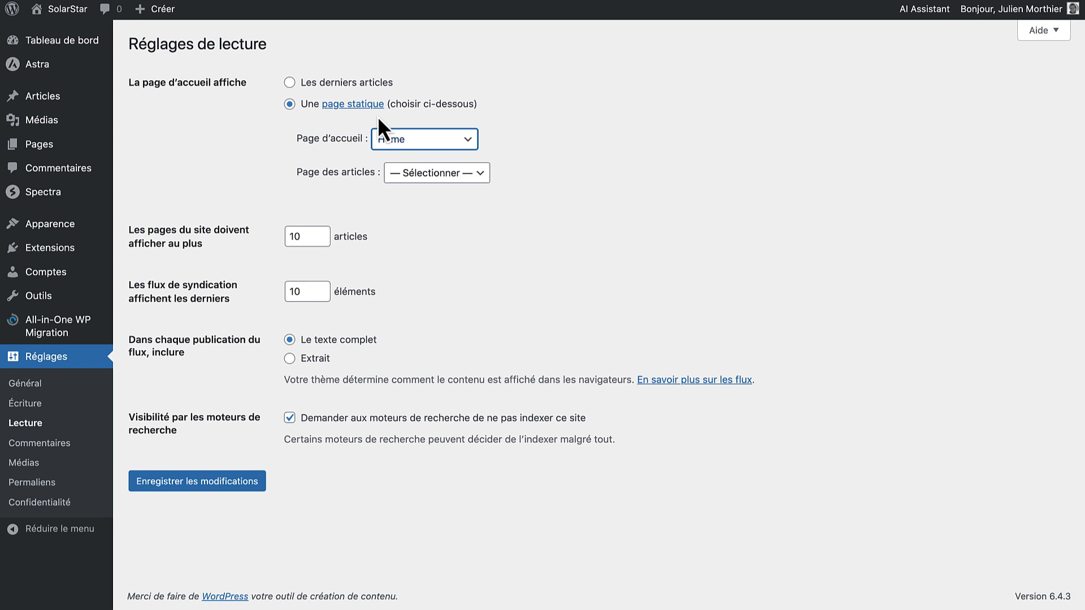
left_click(199, 481)
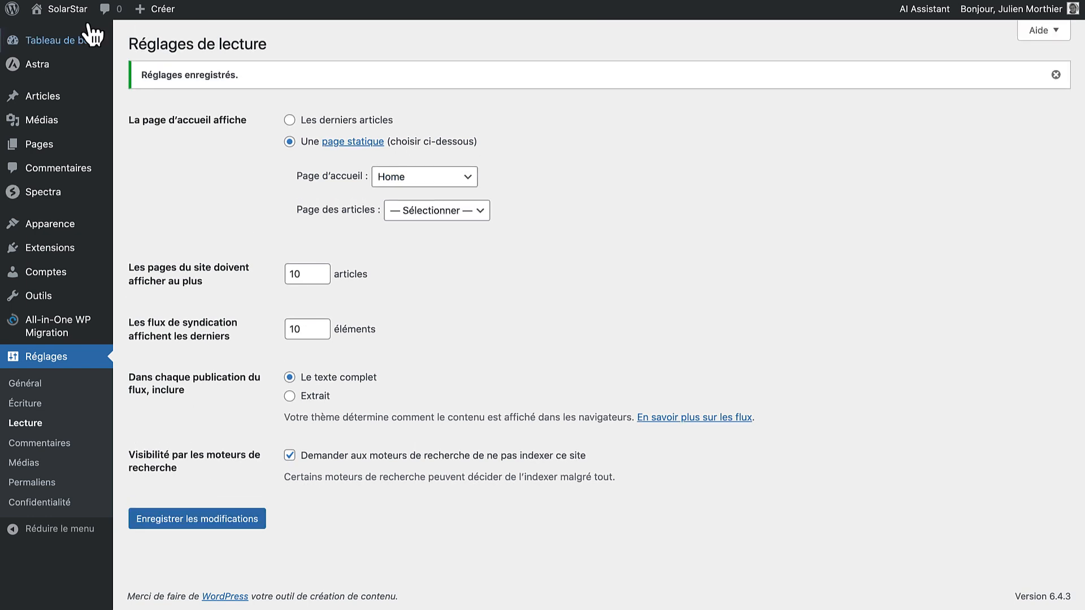
left_click(75, 10)
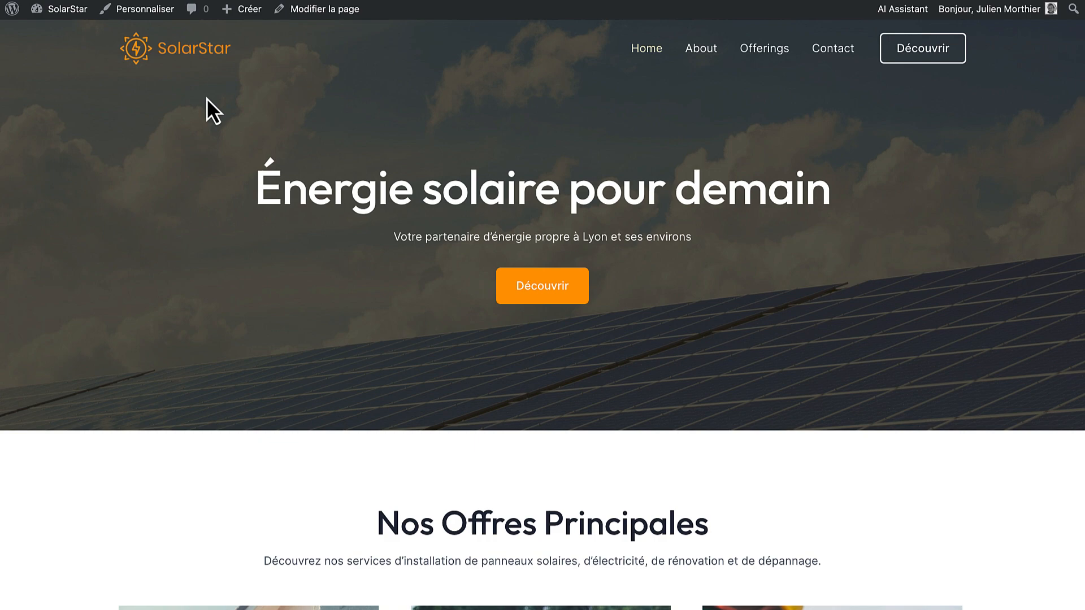
scroll(394, 346, "down", 12)
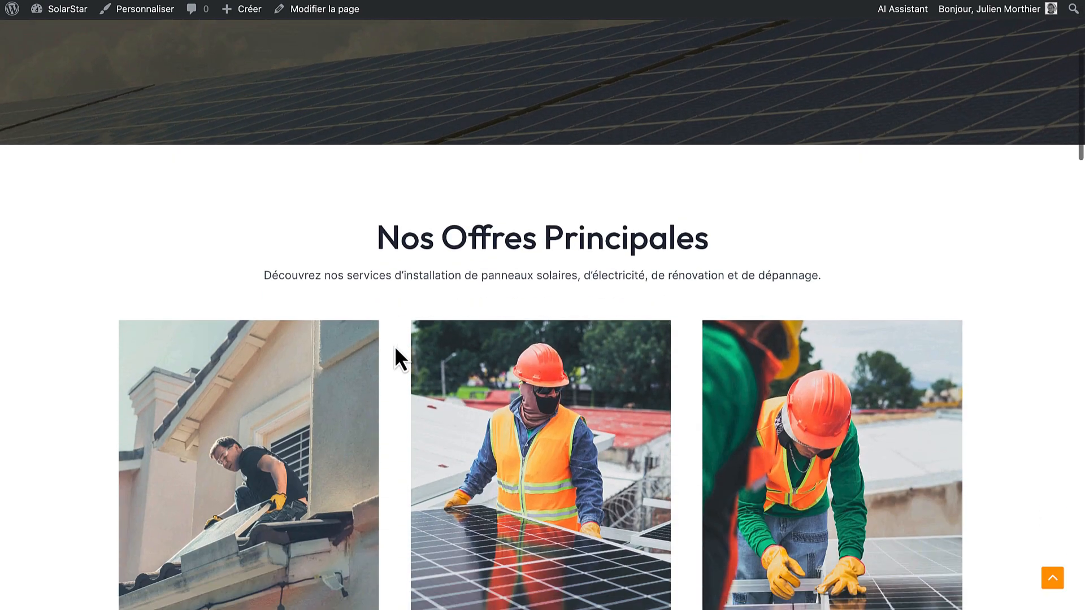
scroll(394, 346, "down", 20)
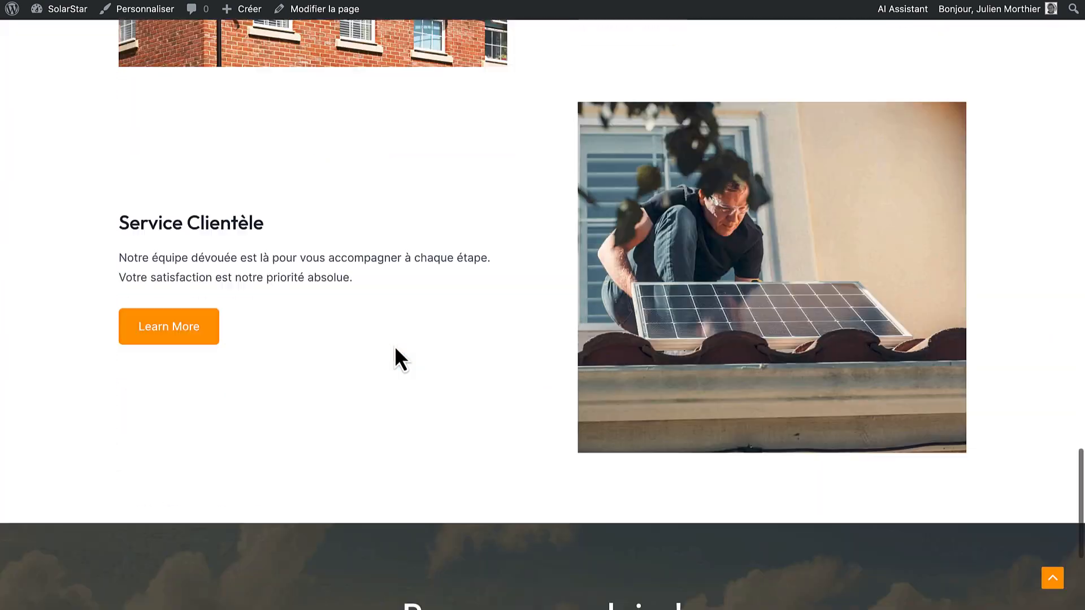
scroll(394, 345, "up", 20)
scroll(394, 346, "up", 17)
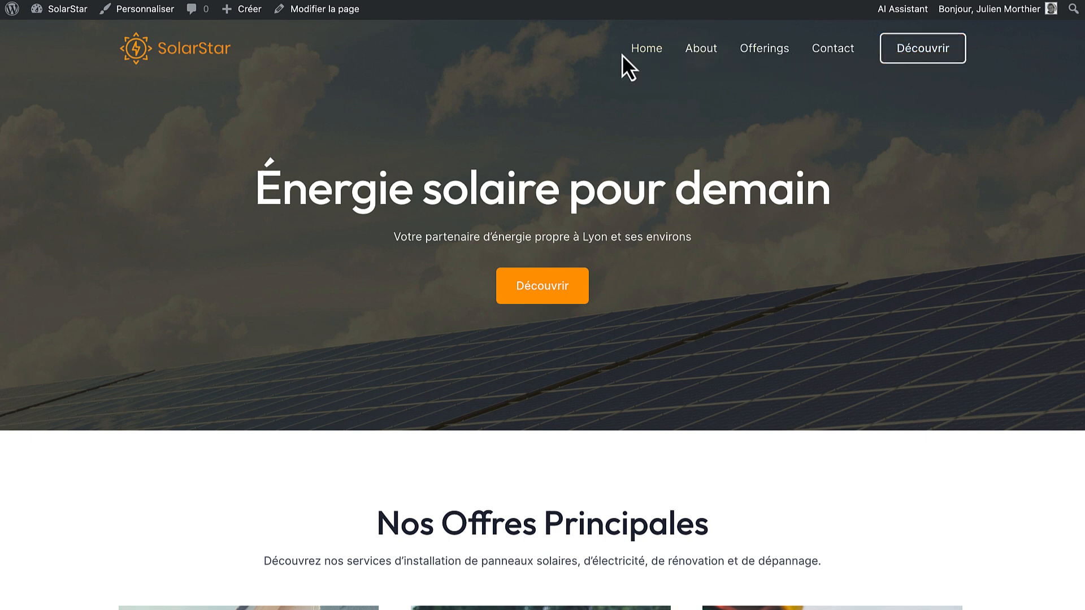
In Pages, rename the Offerings page to 'Services' with slug 'services'
left_click(67, 10)
mouse_move(67, 16)
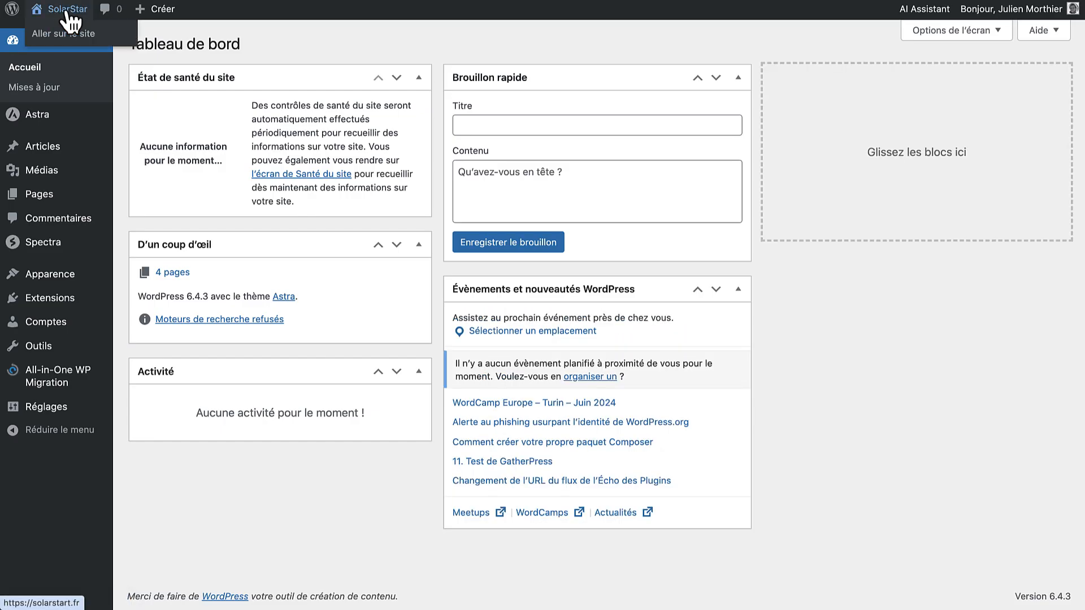
left_click(65, 198)
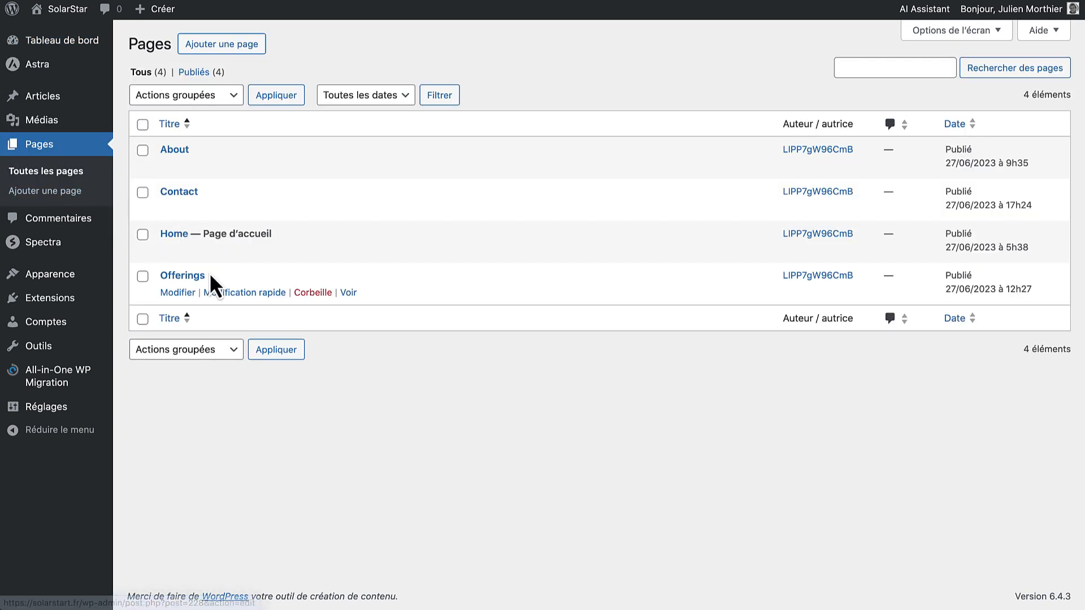
left_click(222, 294)
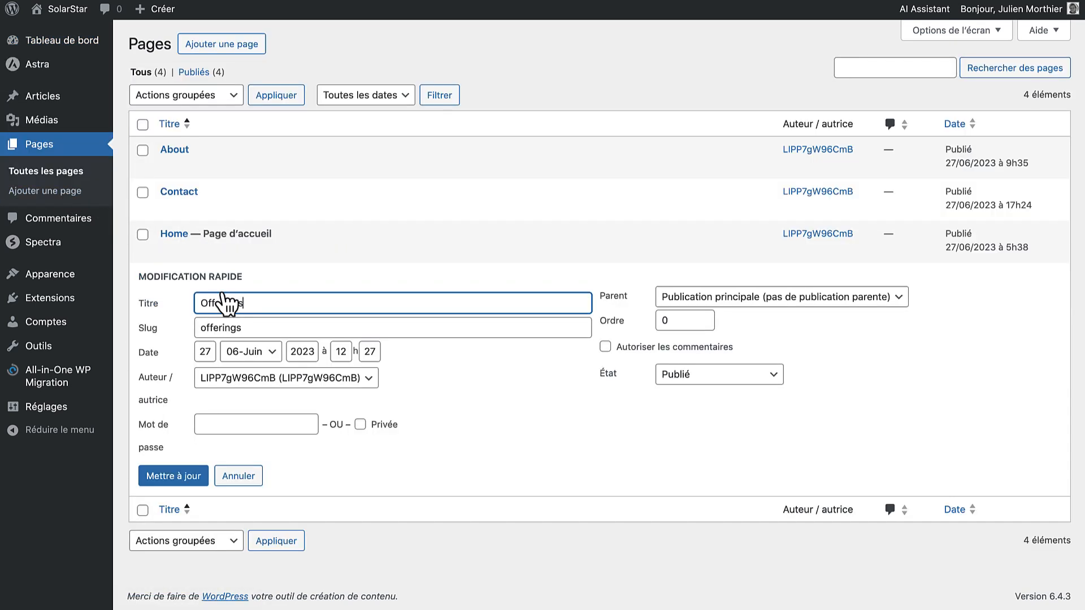
left_click_drag(252, 303, 179, 306)
type("Services")
double_click(215, 329)
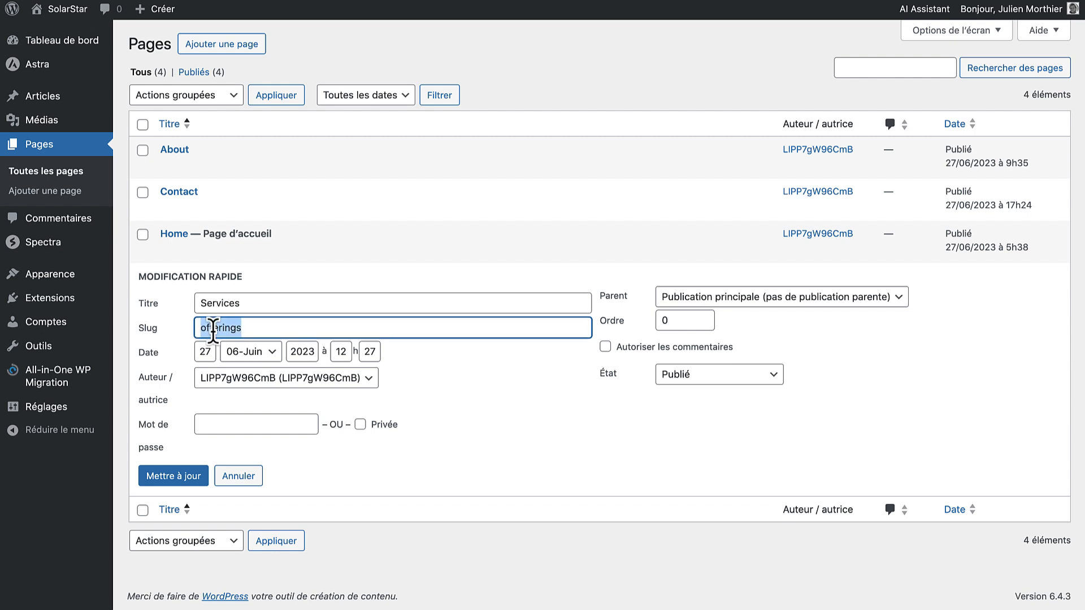
type("services")
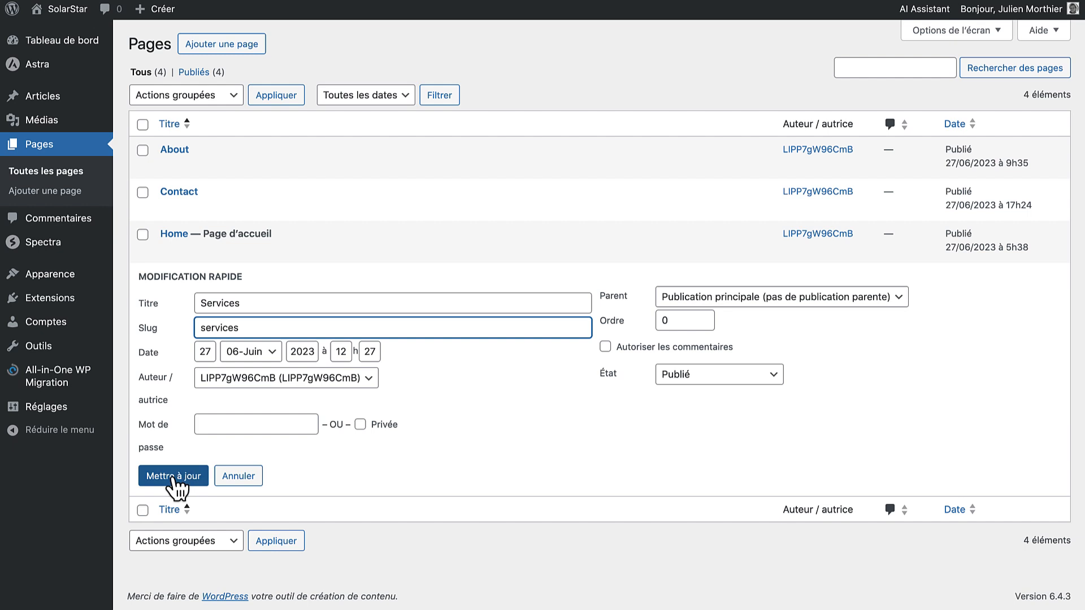
left_click(173, 476)
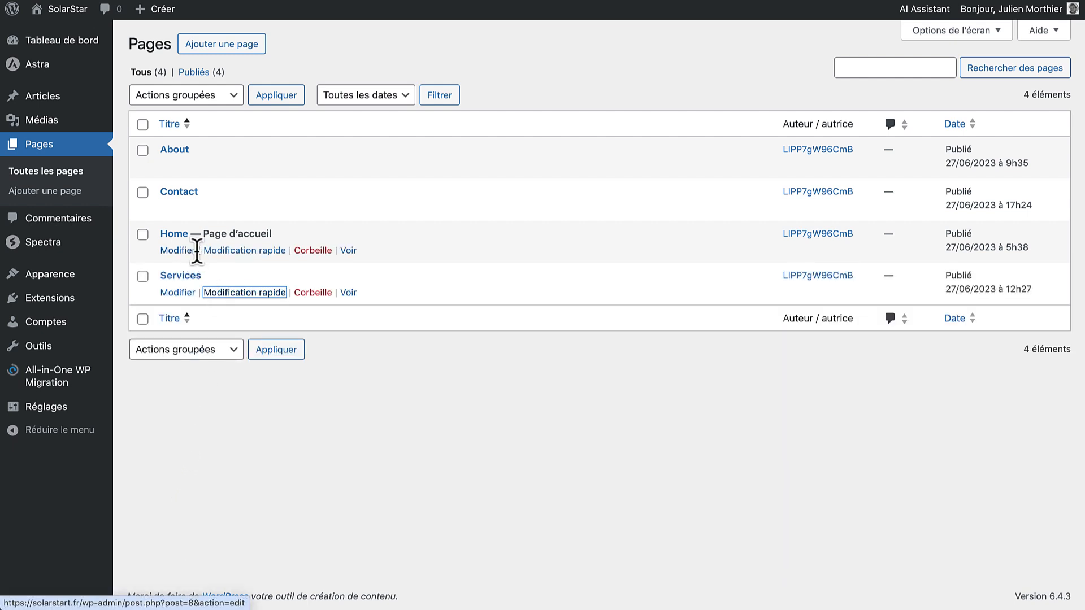
Rename the Home page to 'Accueil' via Modification rapide
left_click(215, 250)
left_click_drag(232, 261, 186, 271)
type("A")
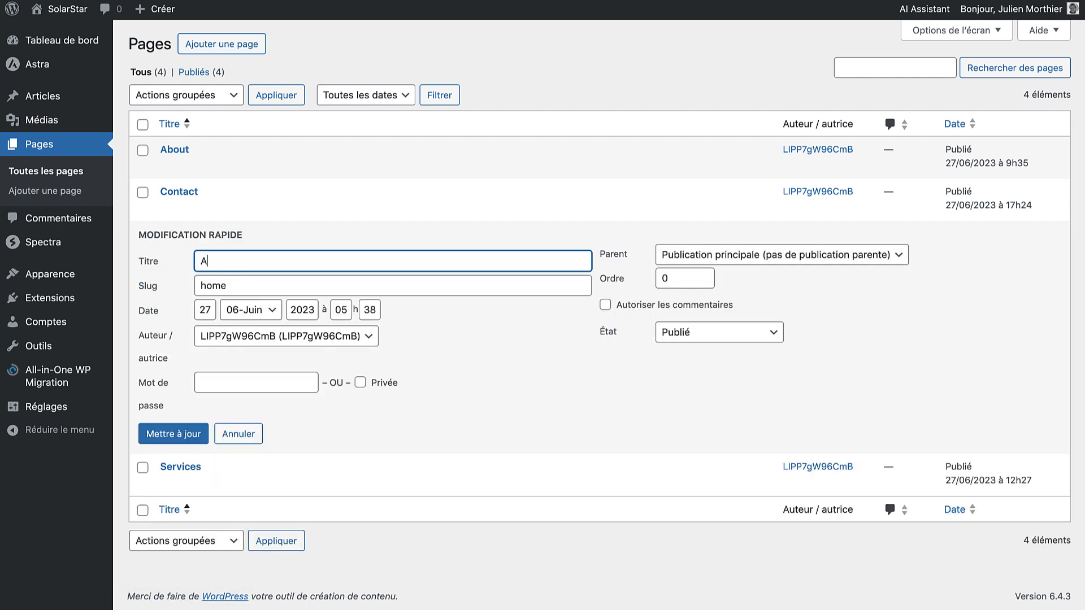
type("ccueil")
key("Tab")
type("A")
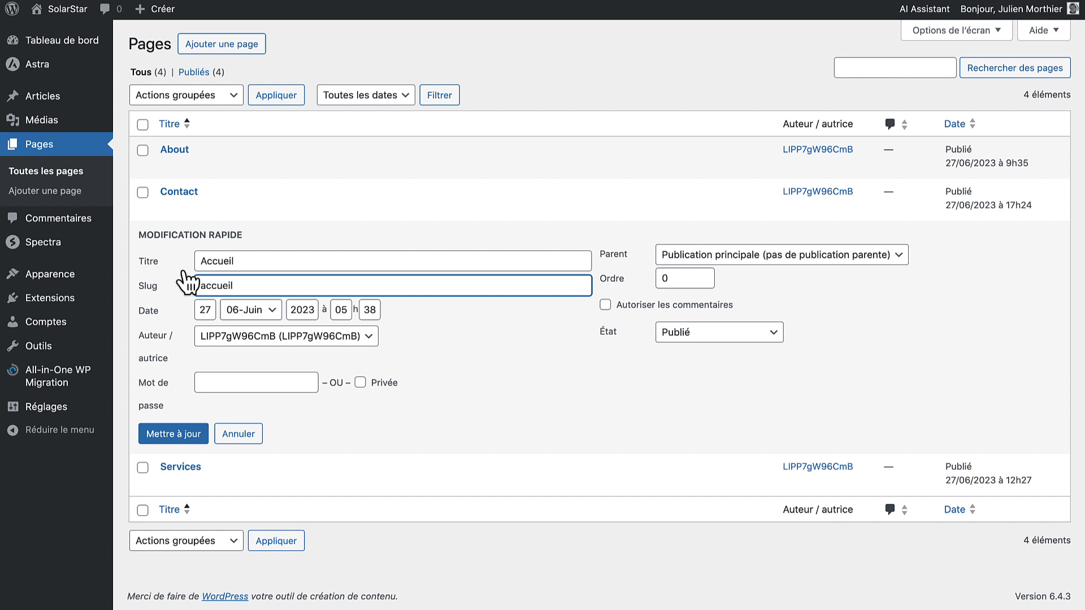
left_click(173, 434)
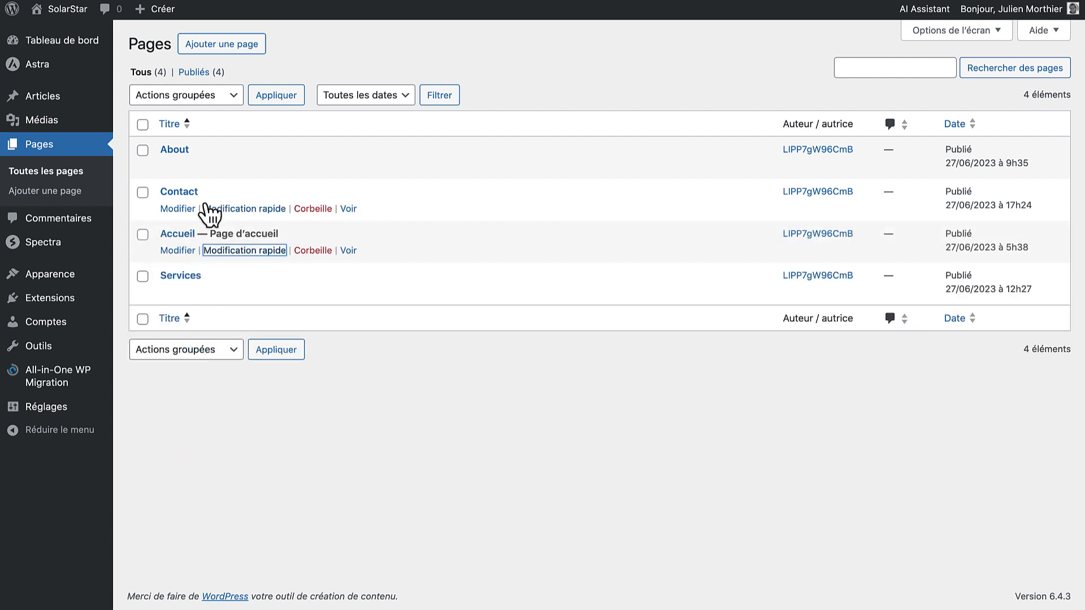
Make the logged-in administrator the author of the Contact page
left_click(245, 209)
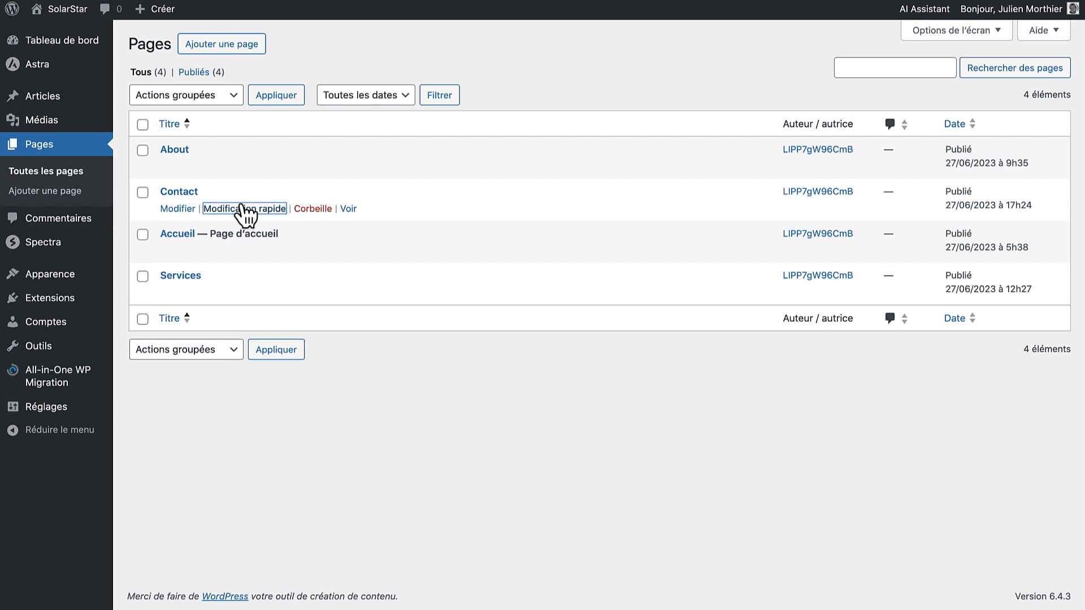
left_click(271, 298)
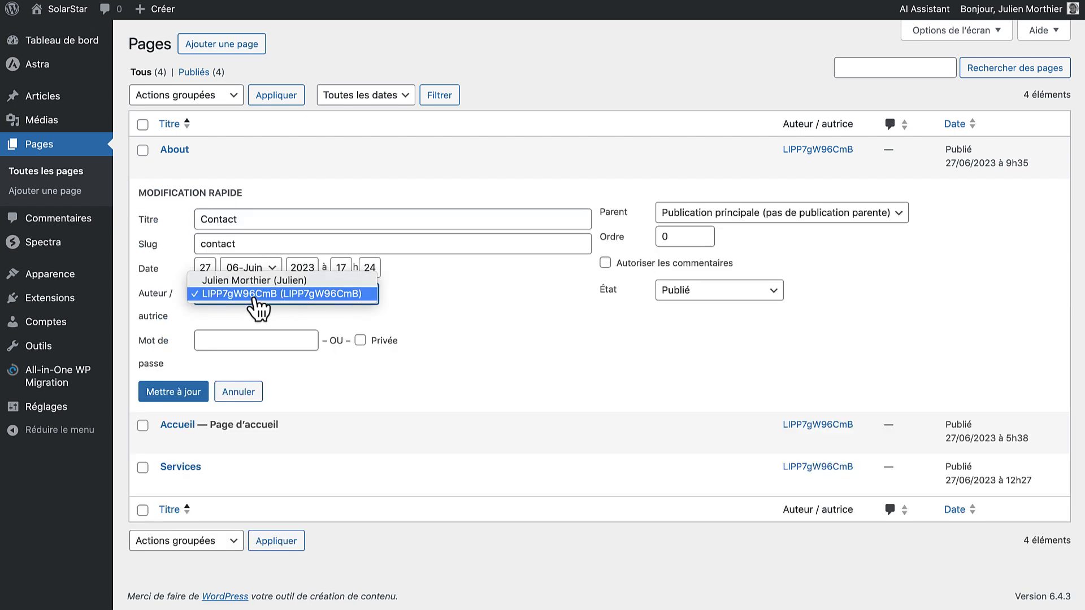
left_click(267, 283)
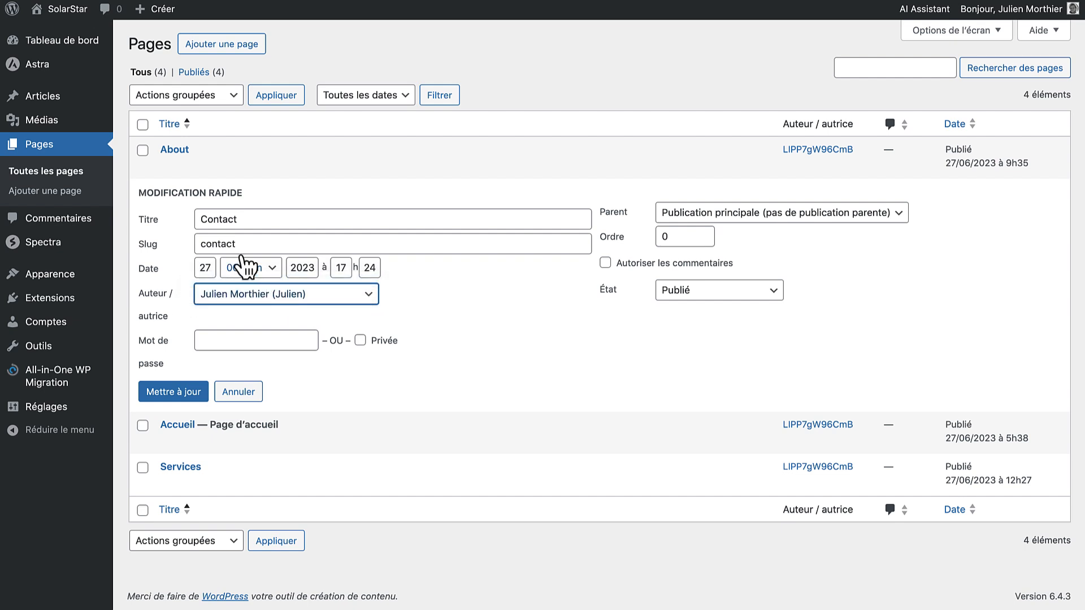
left_click(202, 393)
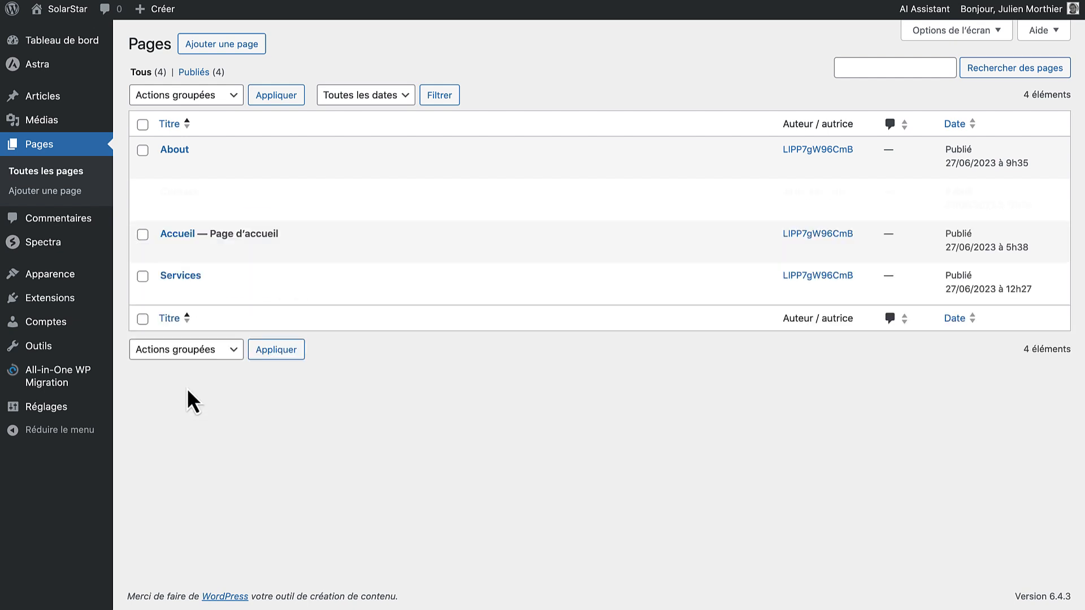
Rename About to 'A propos' with slug 'a-propos' and assign the logged-in administrator as author
left_click(210, 169)
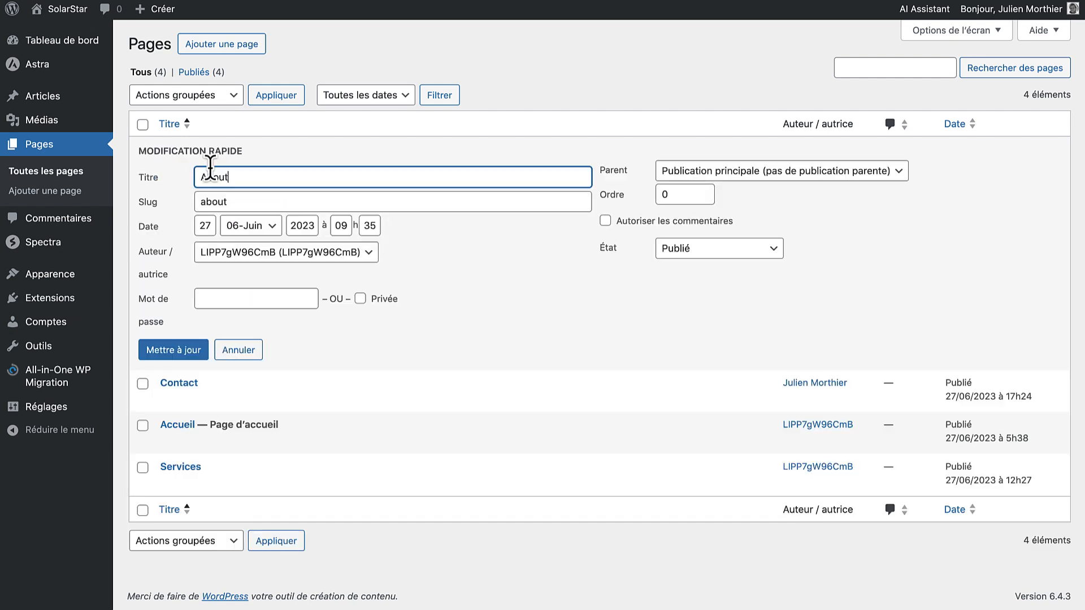
left_click_drag(229, 175, 180, 180)
type("A propos")
key("Tab")
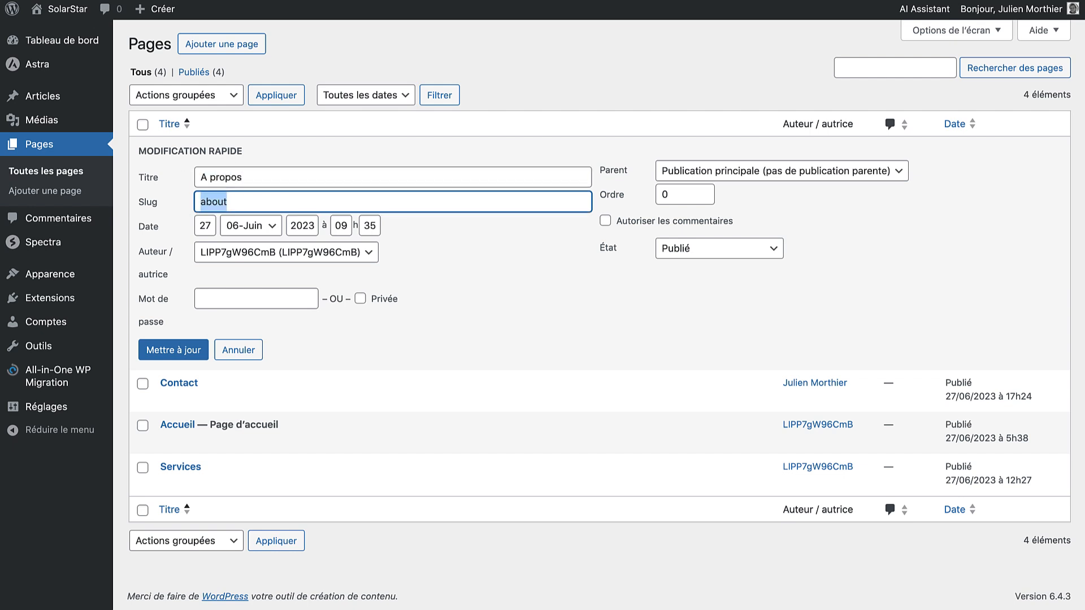
type("a-propos")
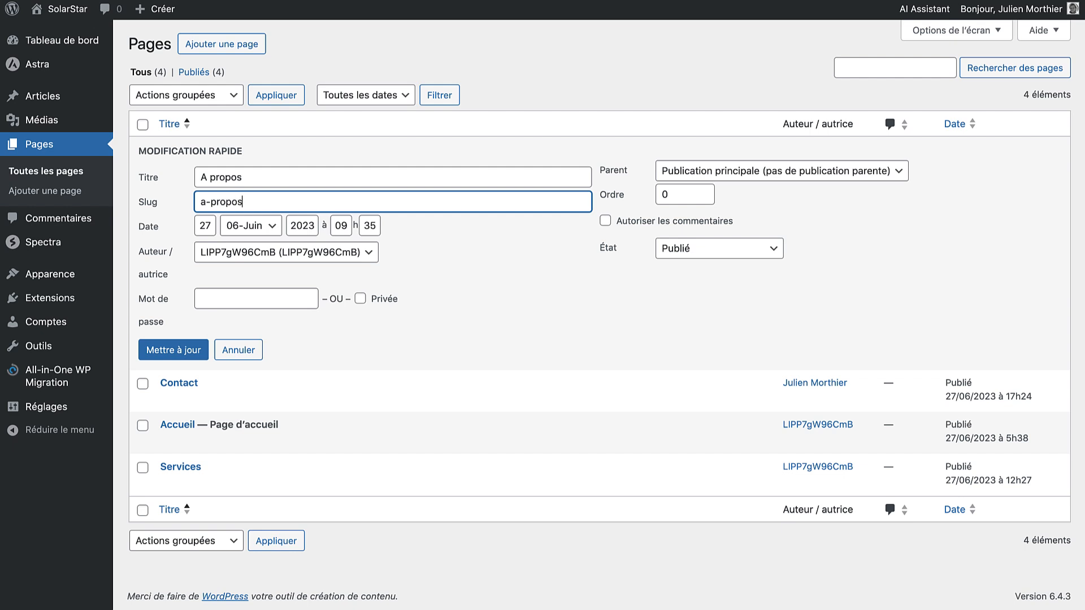
left_click(226, 257)
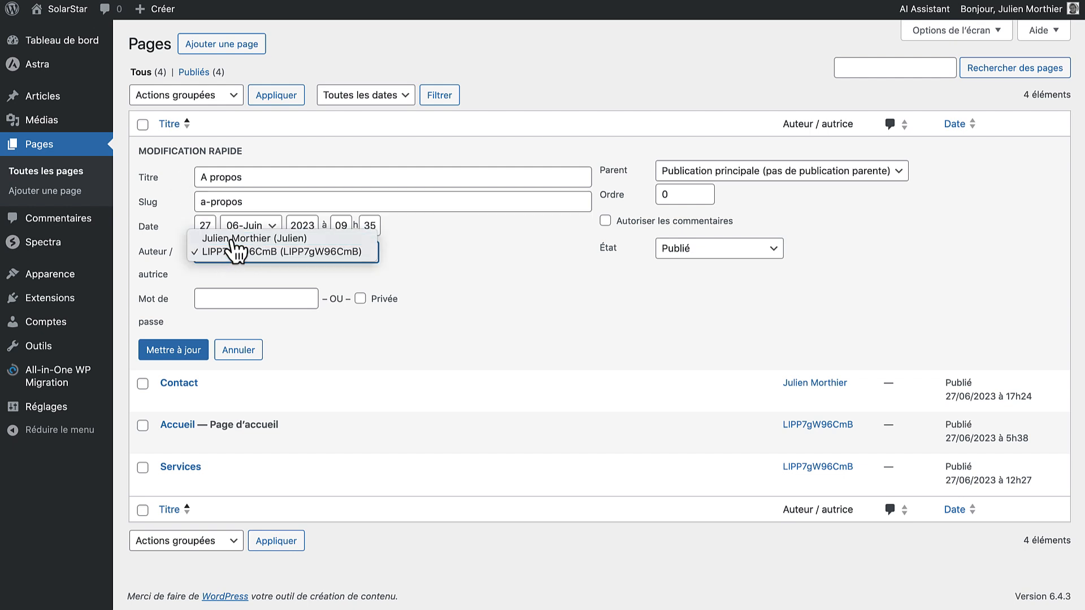
left_click(233, 239)
left_click(173, 350)
Assign the logged-in administrator as author of the Accueil and Services pages
left_click(220, 248)
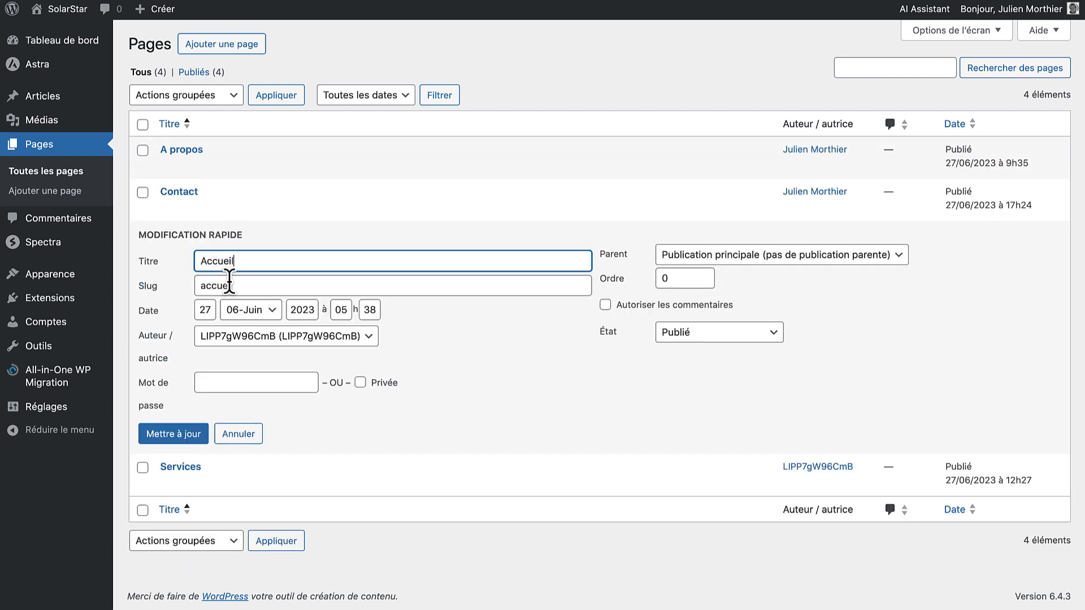
left_click(233, 336)
left_click(237, 317)
left_click(175, 433)
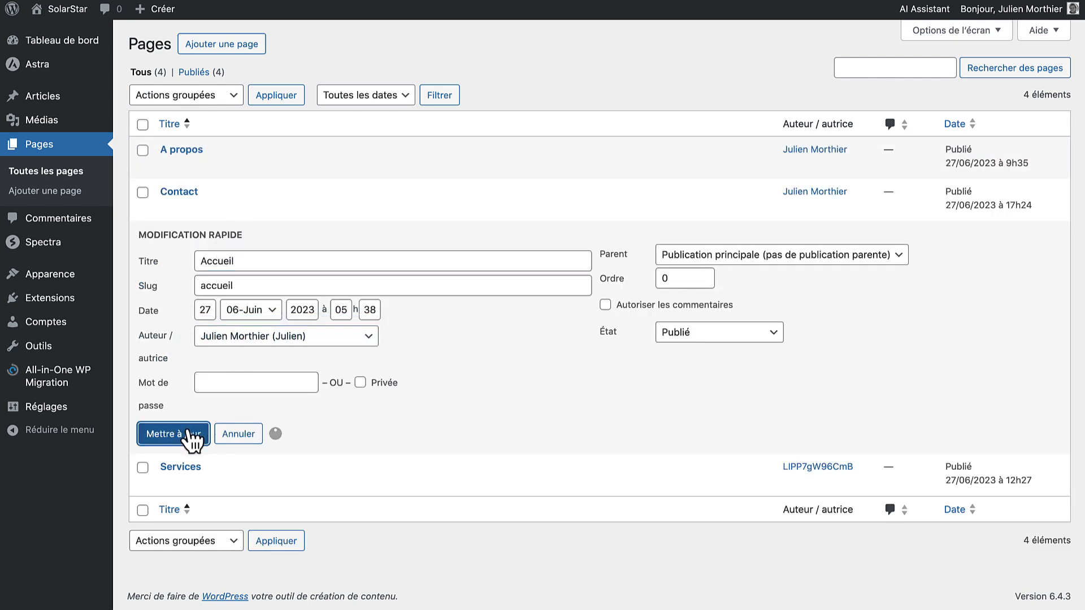
left_click(238, 291)
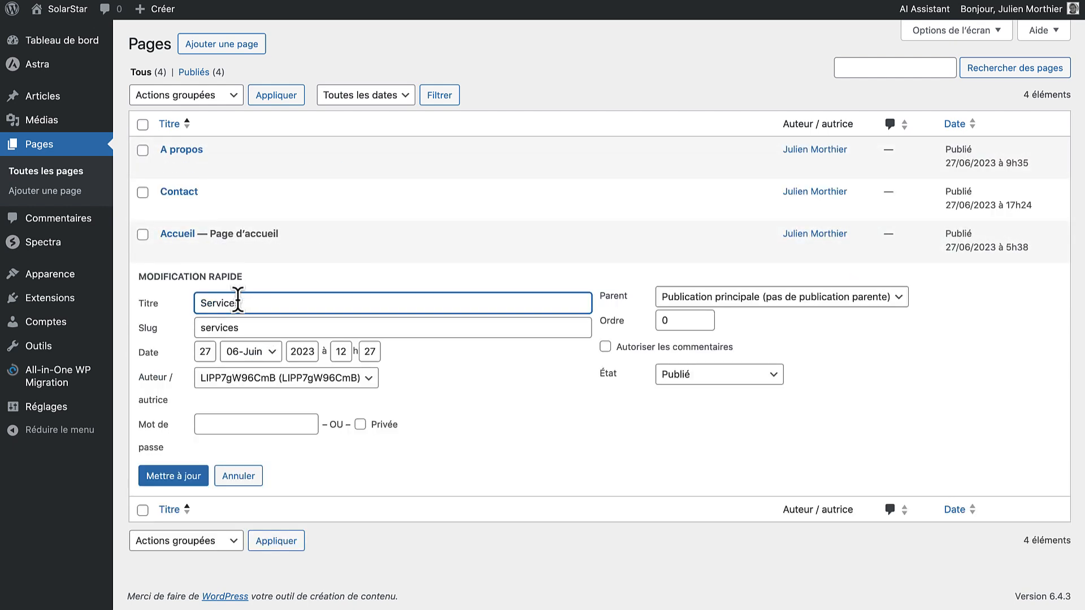
left_click(244, 382)
left_click(245, 357)
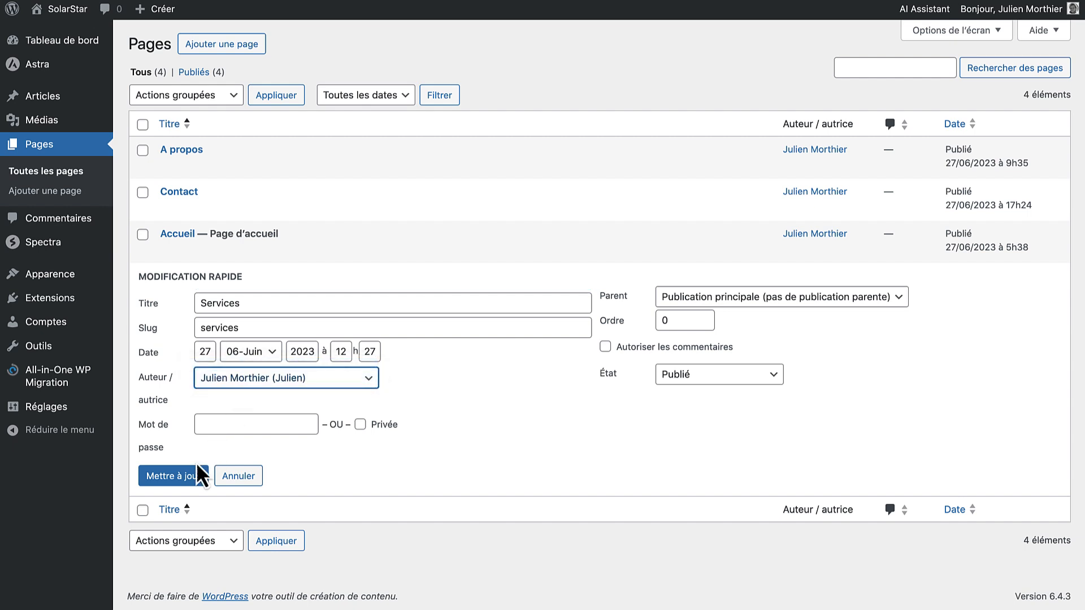
left_click(199, 471)
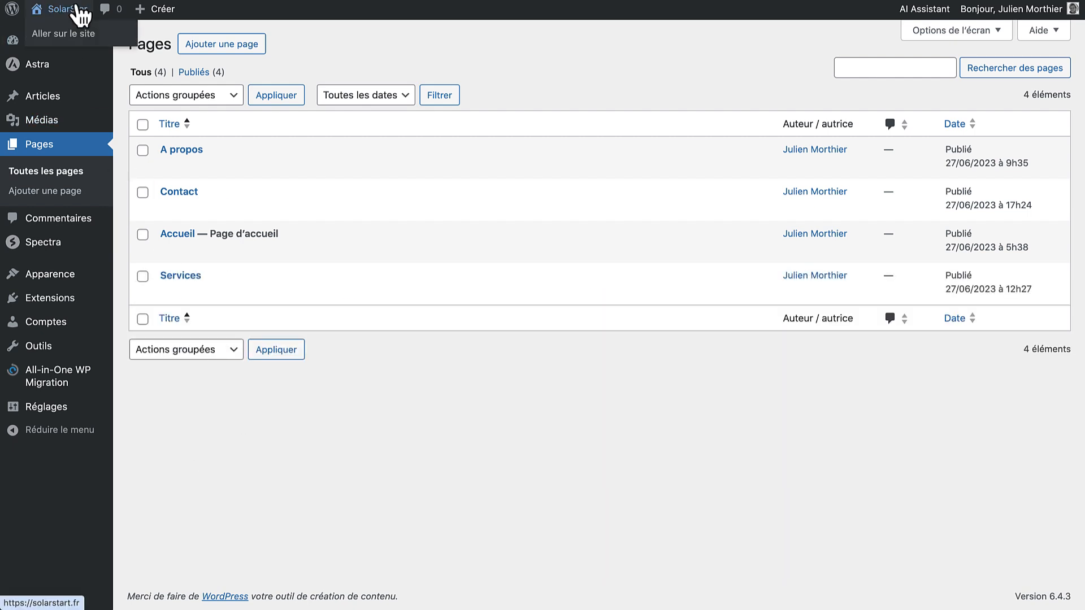
left_click(79, 11)
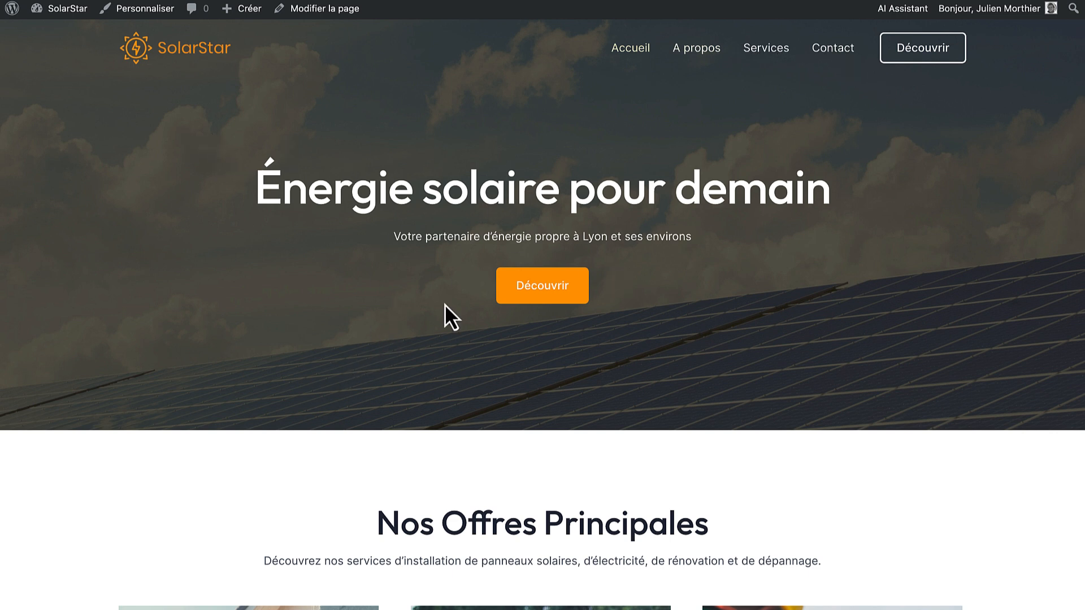
Scroll the live homepage down and back up to check the Accueil, A propos, Services, Contact menu
scroll(391, 345, "down", 8)
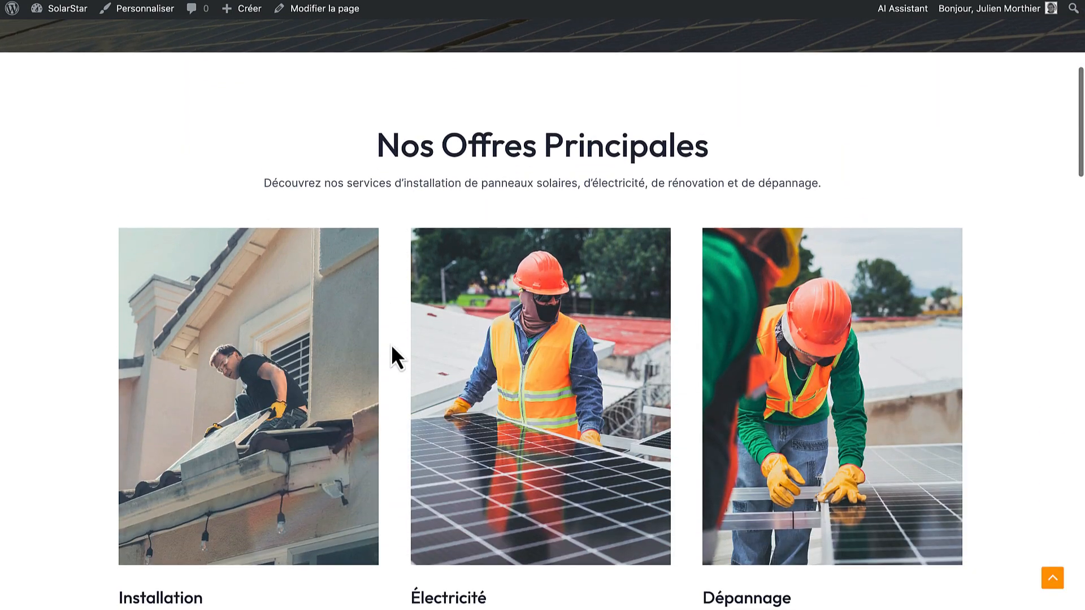
scroll(391, 345, "down", 1)
scroll(391, 344, "up", 10)
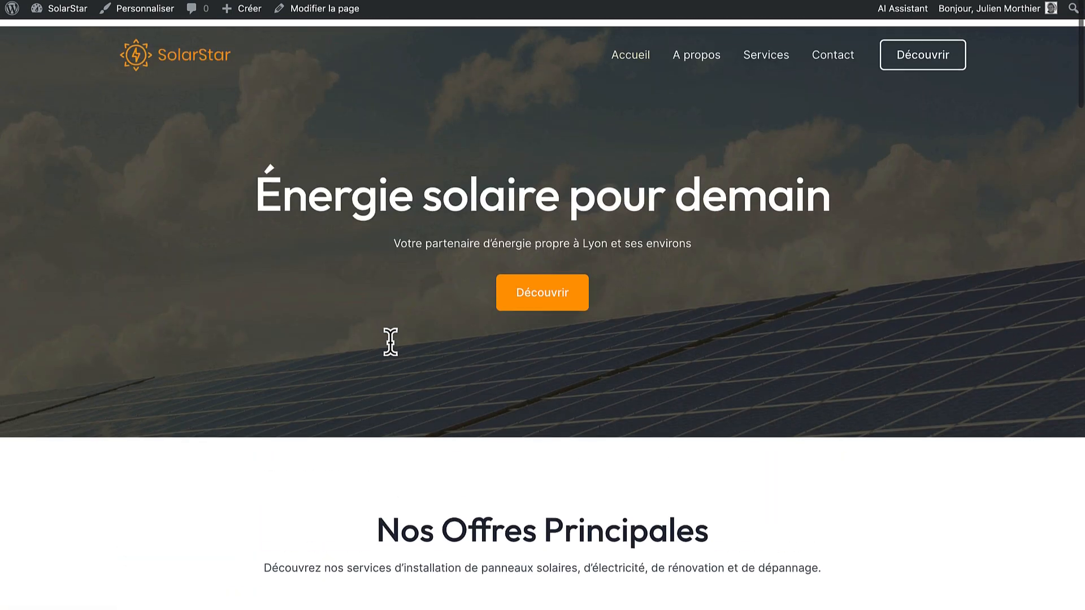
Open the homepage in the block editor, dismiss the welcome tour and select the hero container
left_click(325, 9)
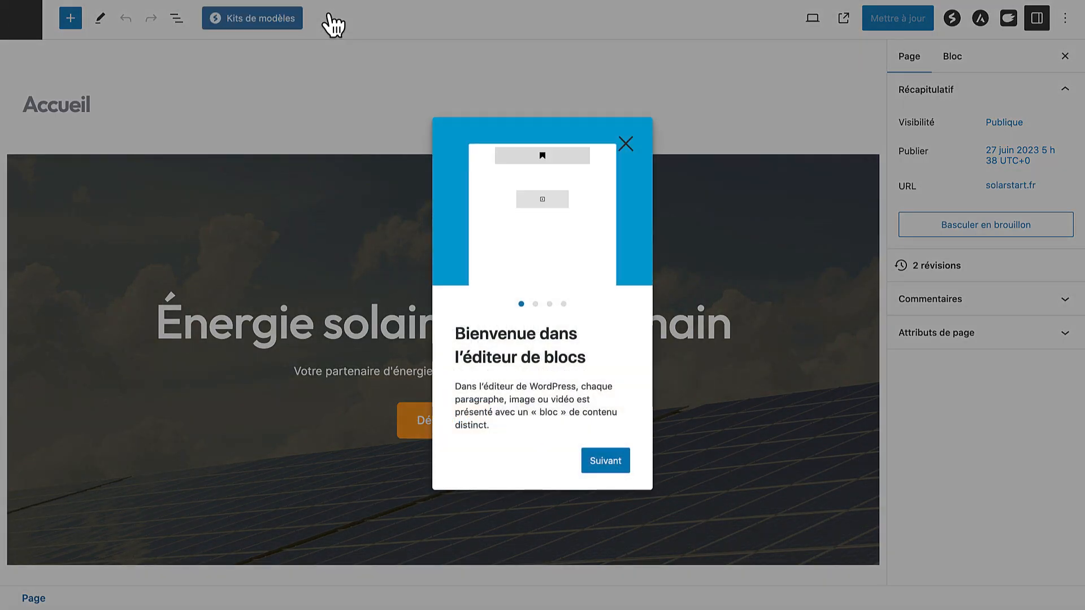
left_click(632, 147)
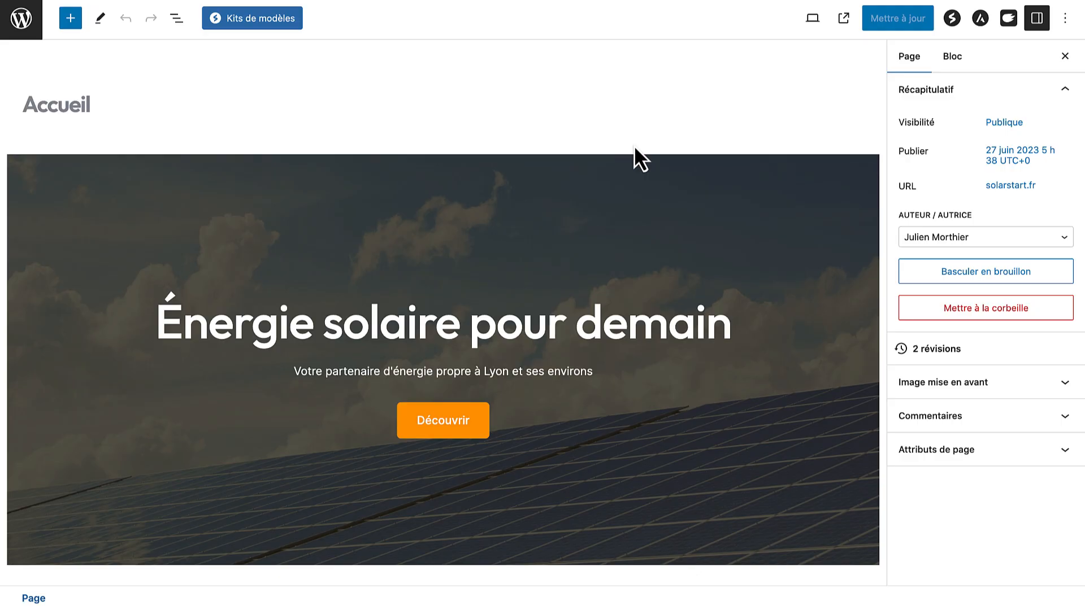
left_click(136, 218)
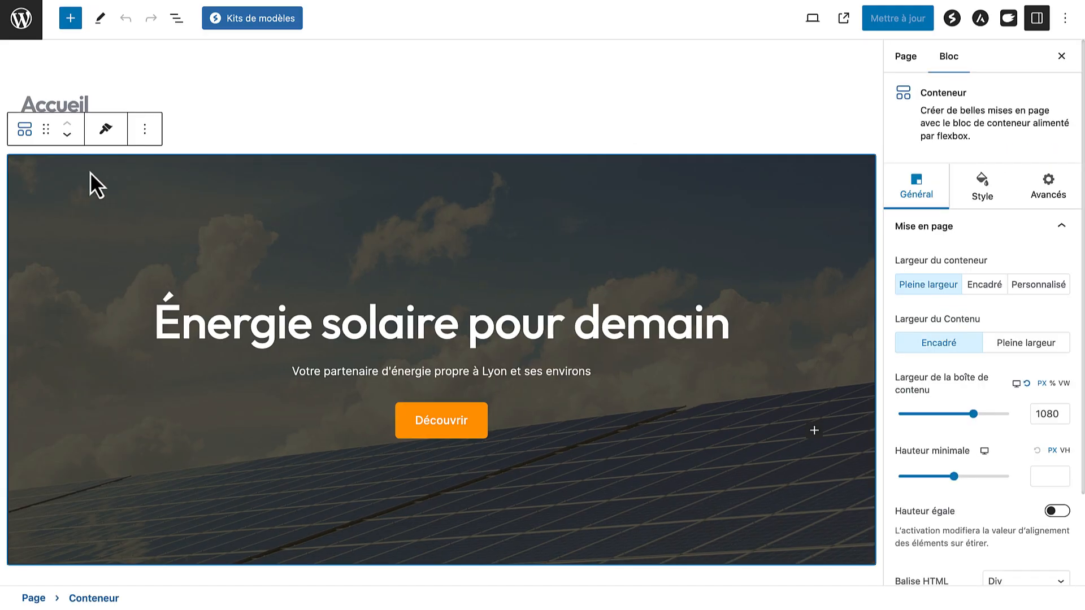
In Document Overview, step through the five Conteneur sections and return to the hero container
left_click(177, 20)
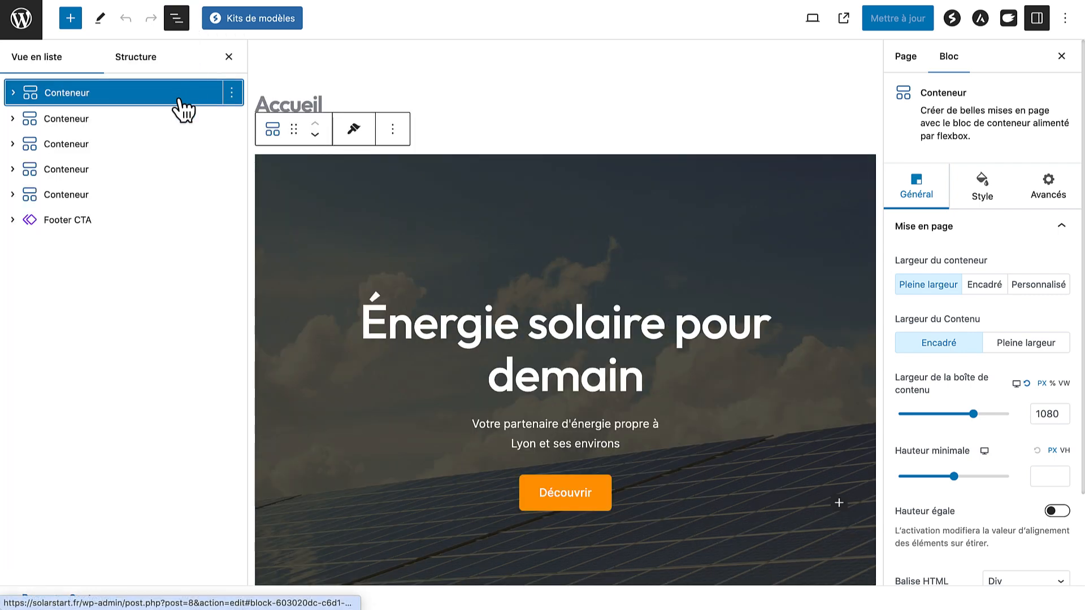
left_click(110, 121)
left_click(96, 146)
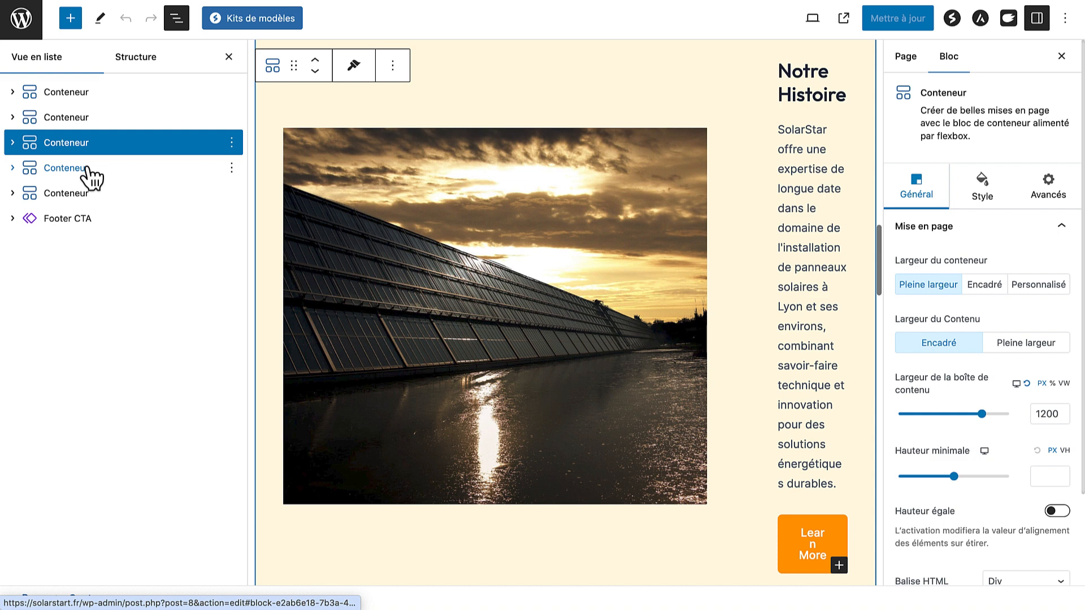
left_click(90, 169)
left_click(90, 195)
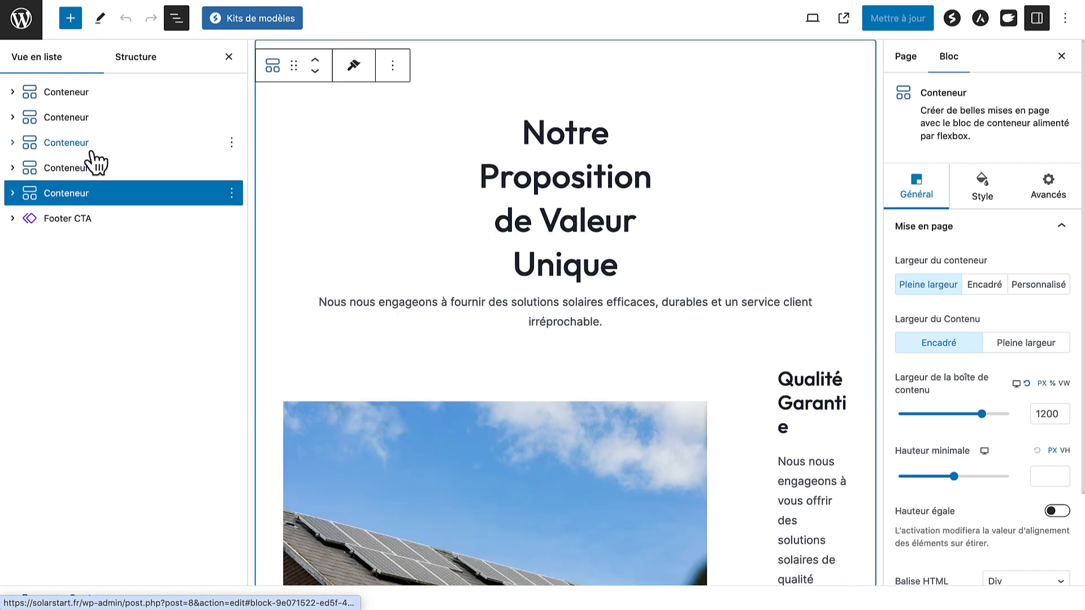
left_click(91, 114)
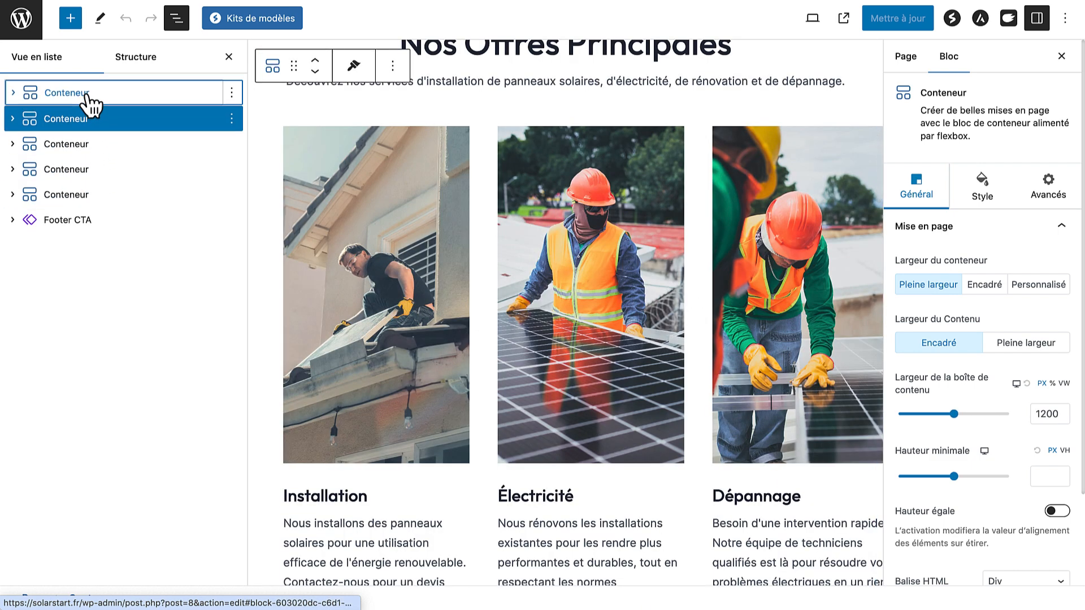
left_click(88, 97)
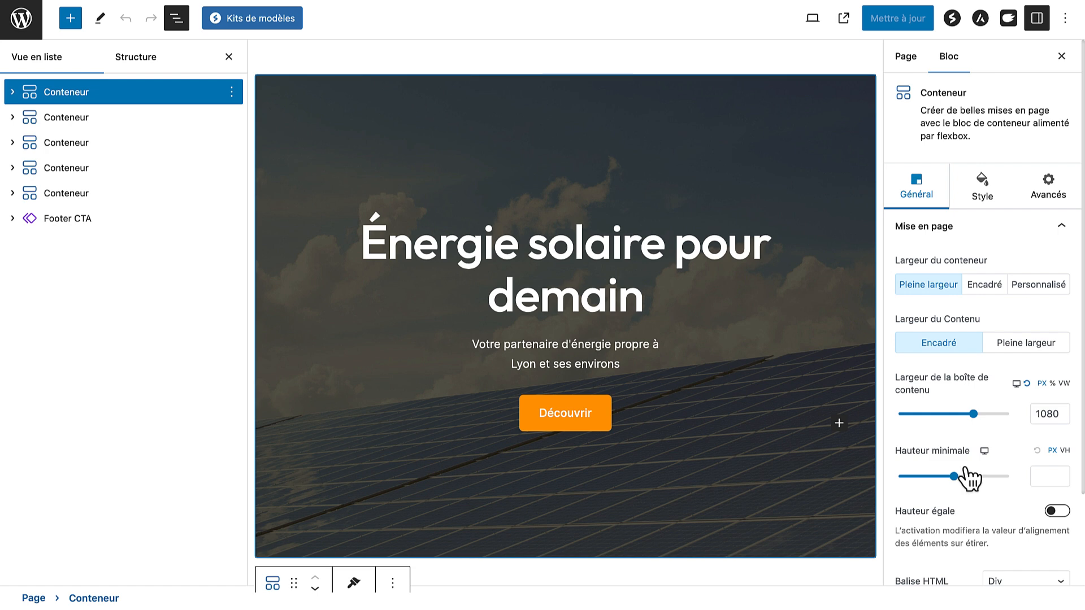
Set the hero container's Hauteur minimale to 100 VH
mouse_move(955, 476)
left_mouse_down()
mouse_move(914, 477)
mouse_move(995, 480)
mouse_move(969, 479)
left_mouse_up()
left_click(1064, 450)
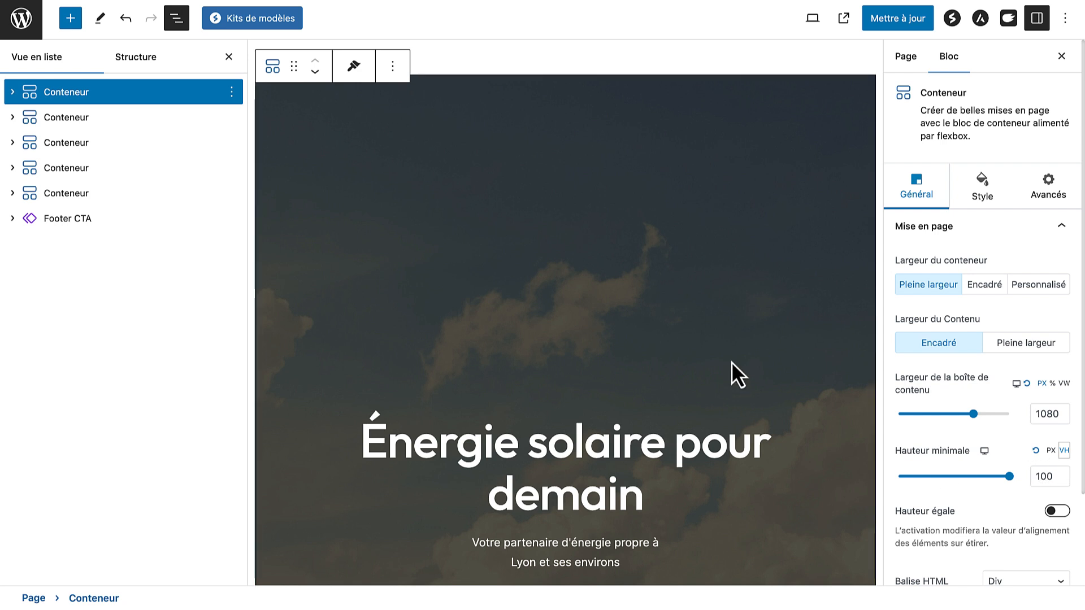
scroll(732, 362, "down", 5)
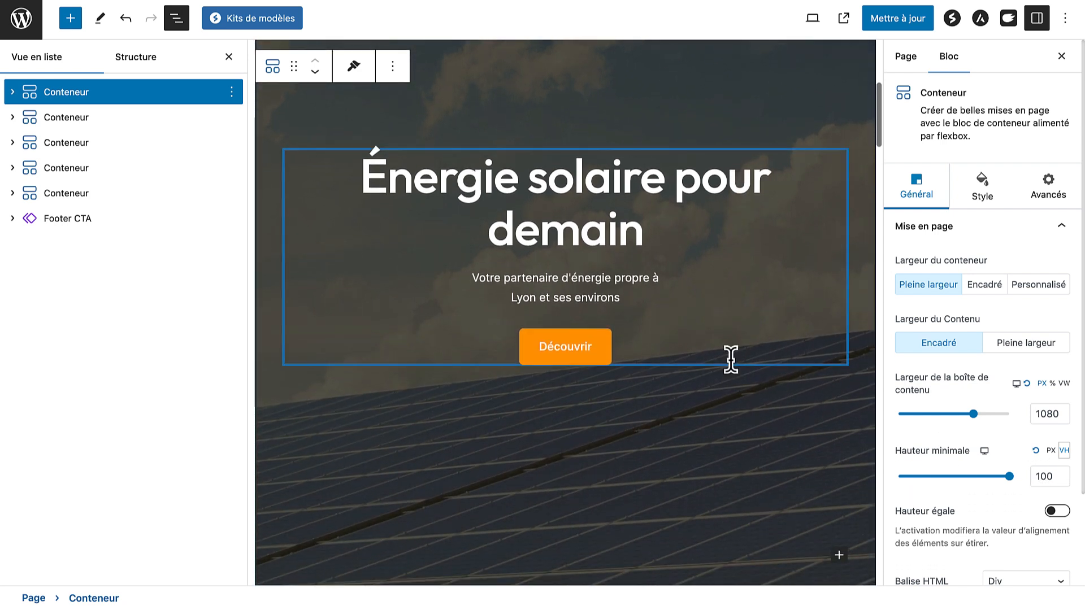
scroll(731, 359, "up", 1)
scroll(731, 359, "up", 3)
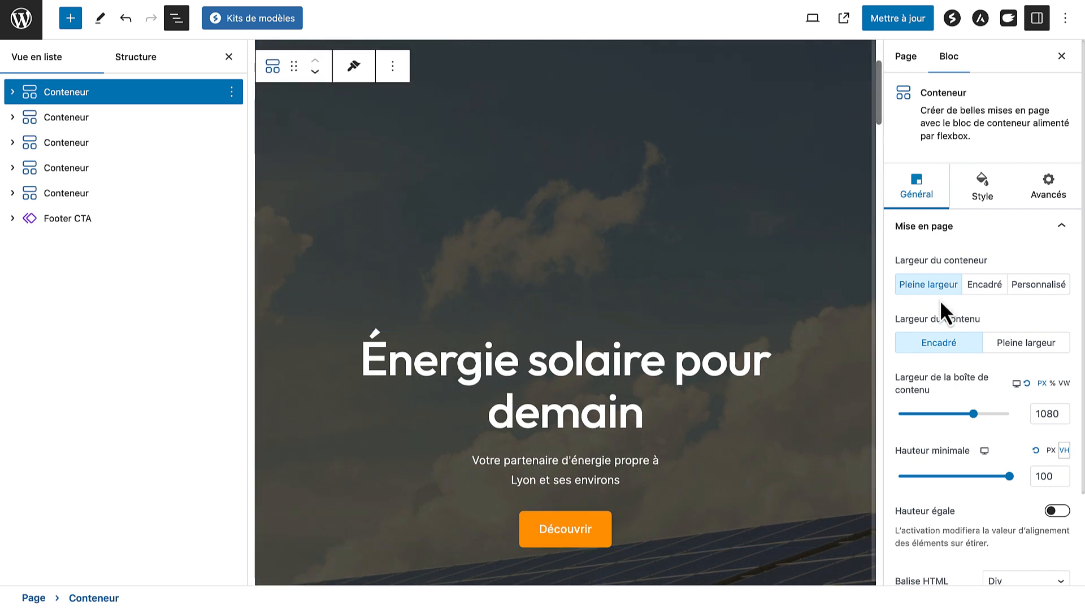
Browse the container's Style and Avancés tabs, ending on the background style settings
left_click(960, 241)
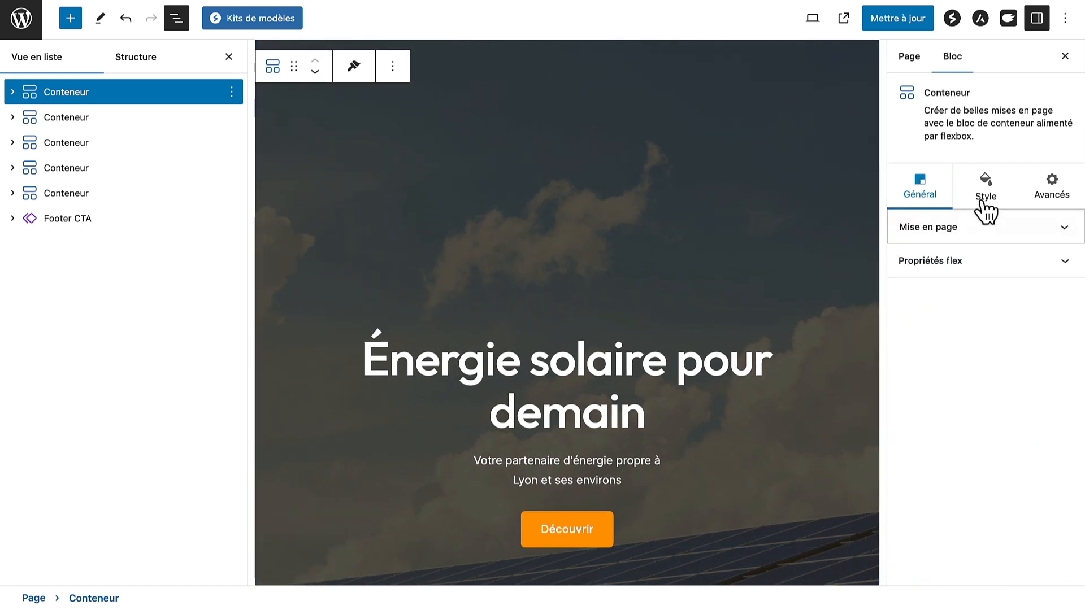
left_click(984, 202)
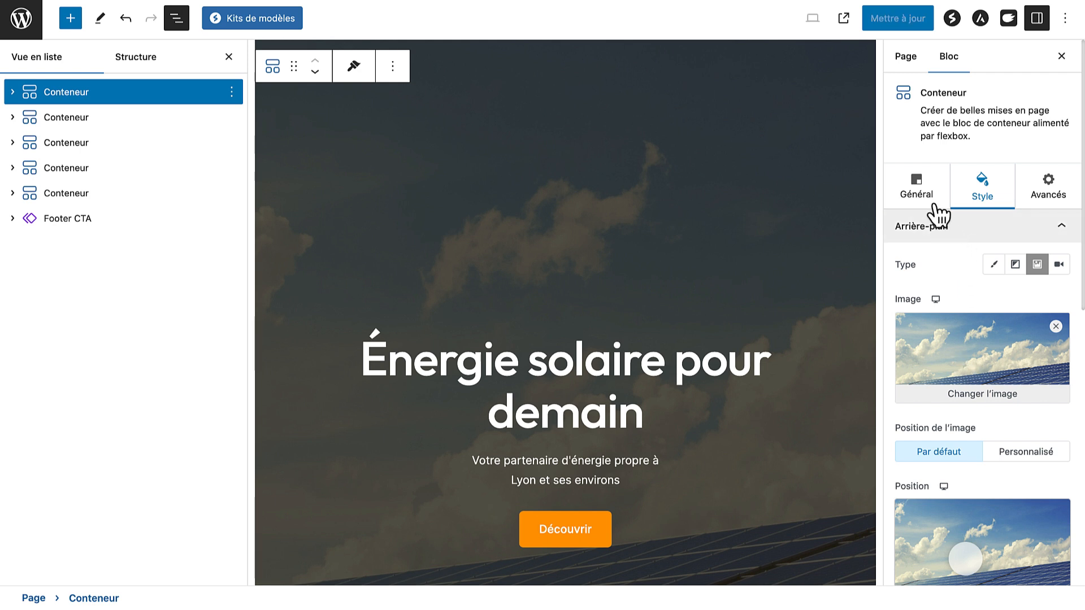
left_click(929, 195)
left_click(976, 201)
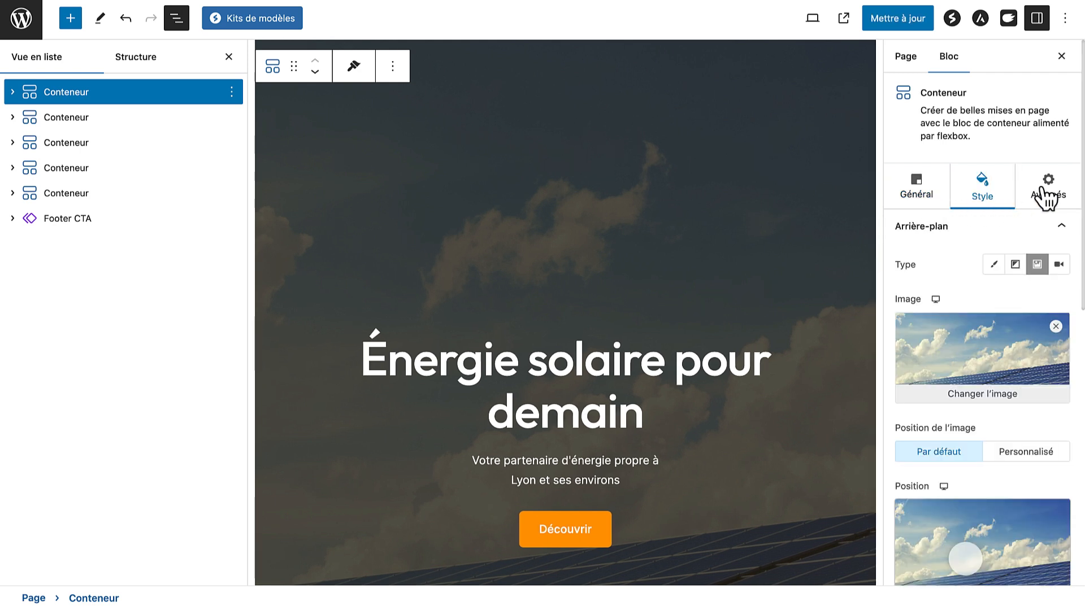
left_click(1048, 195)
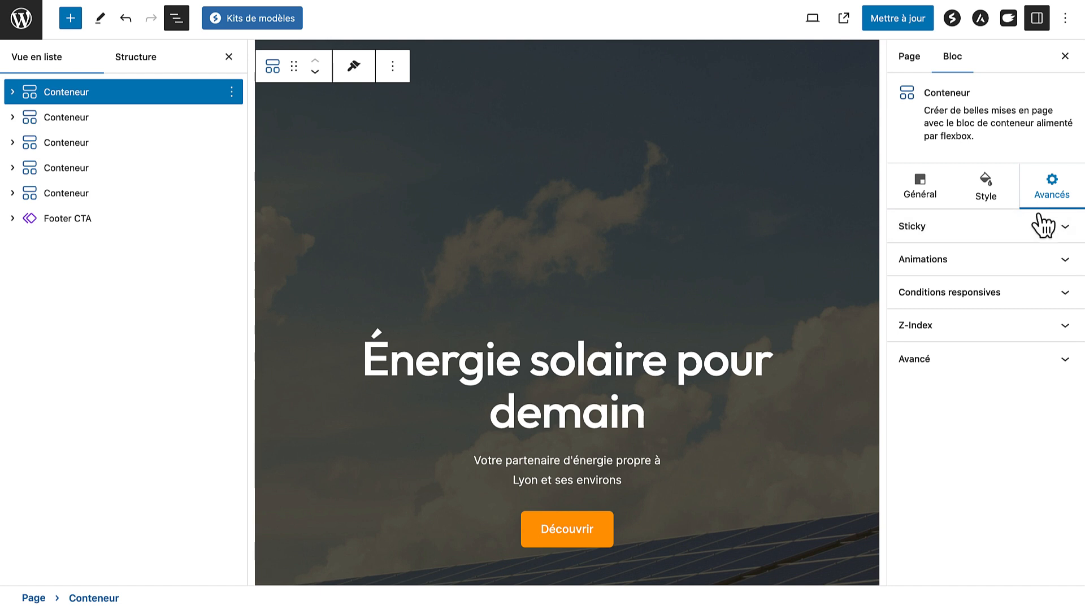
left_click(989, 201)
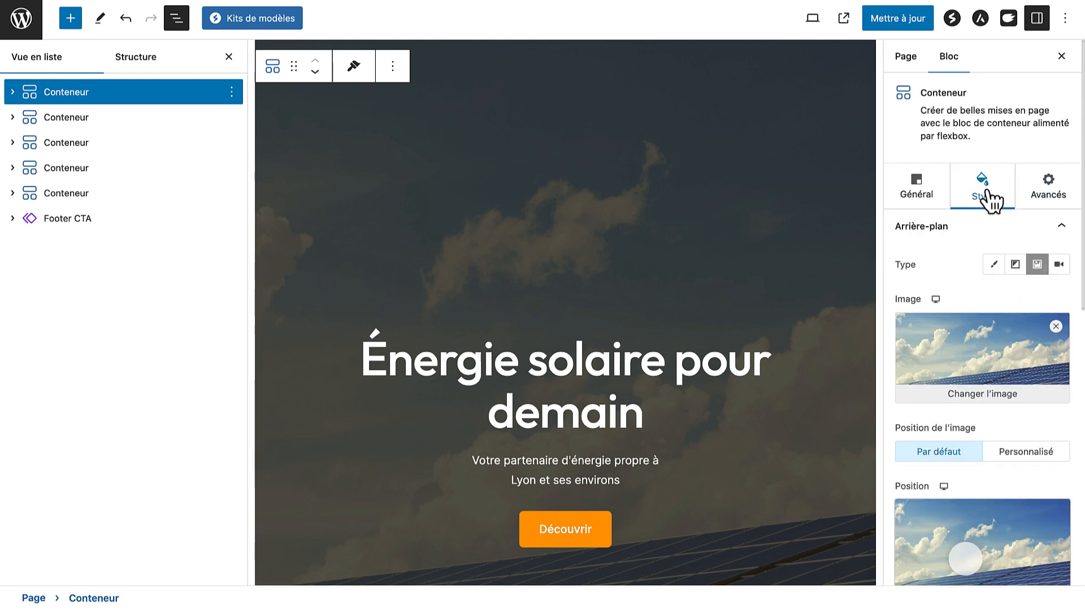
Replace the hero background image with the uploaded '1 - Accueil HEADER.jpeg' photo
left_click(975, 399)
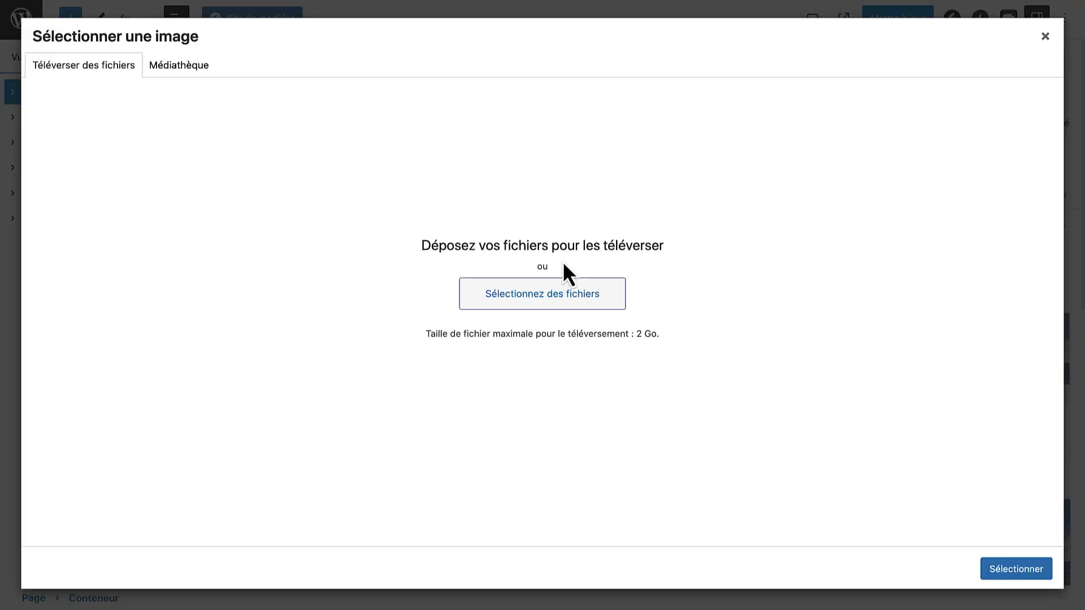
left_click(543, 295)
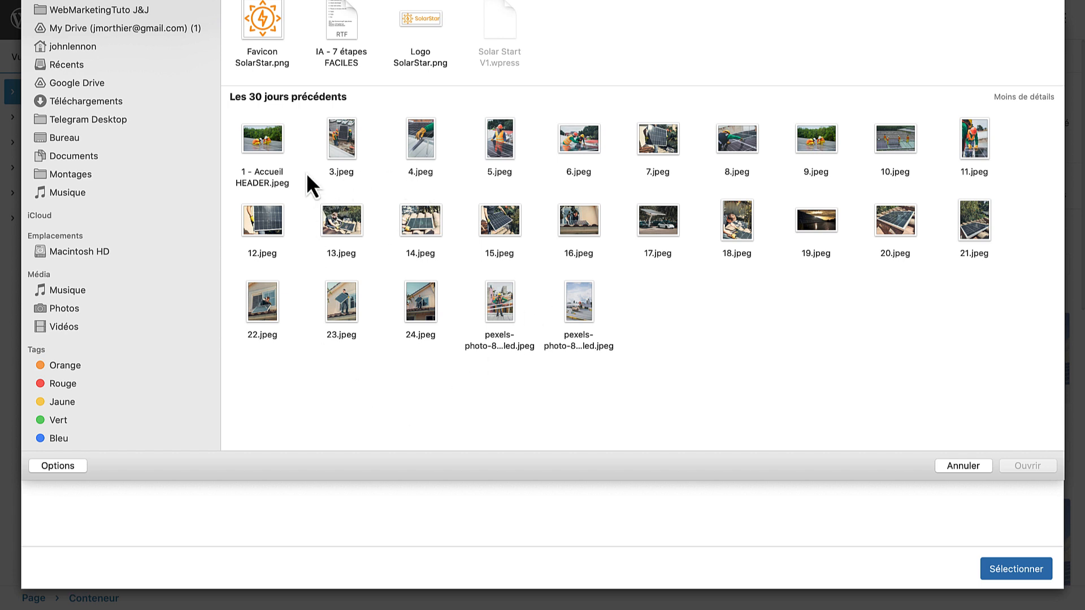
double_click(265, 140)
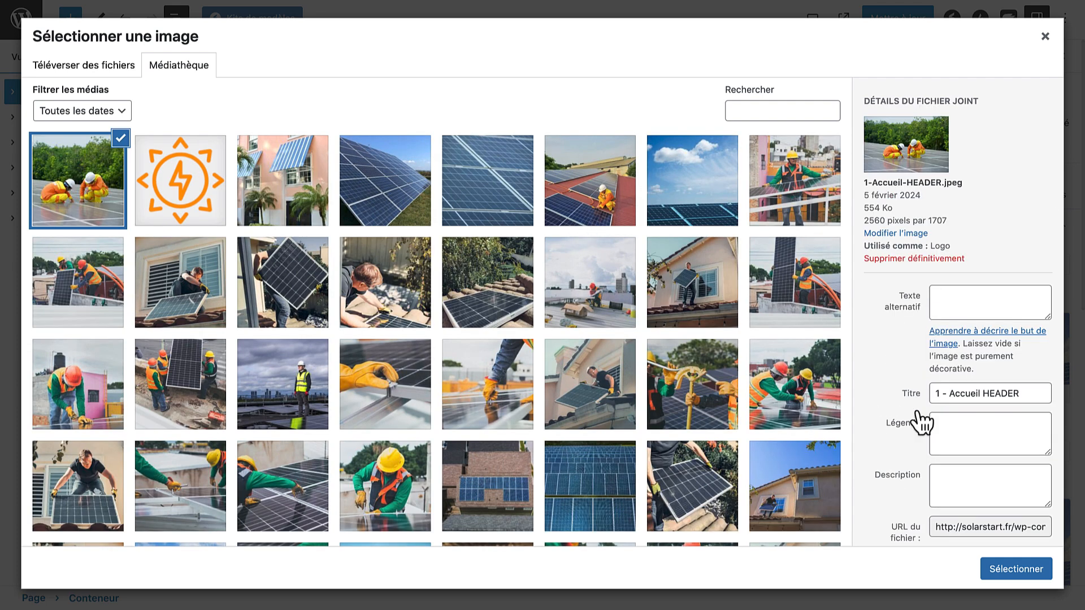
left_click(1001, 575)
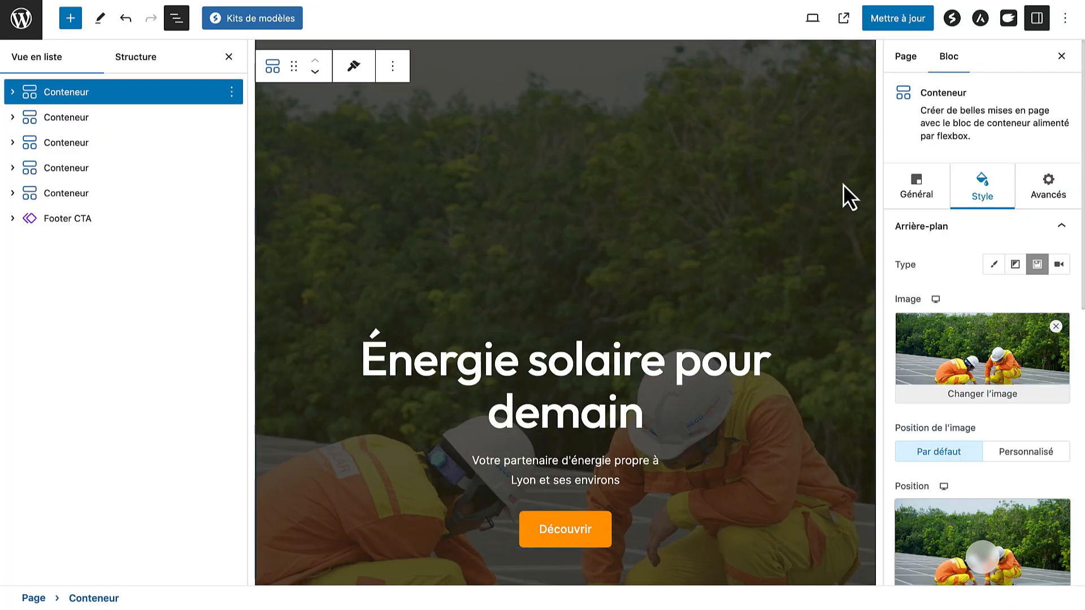
Save the page with Mettre à jour and view the live homepage
left_click(888, 22)
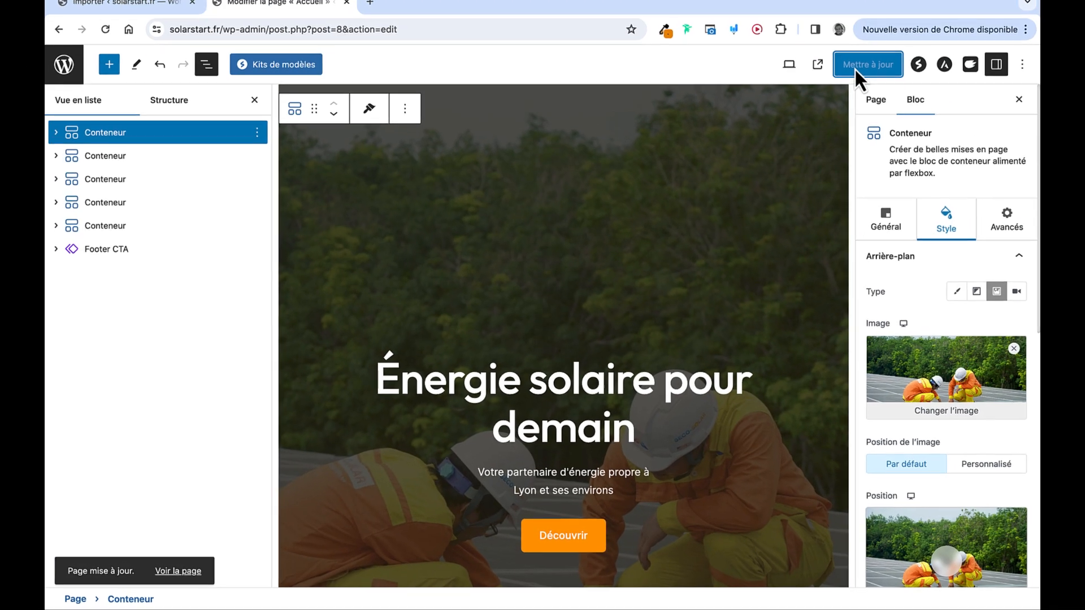
left_click(817, 64)
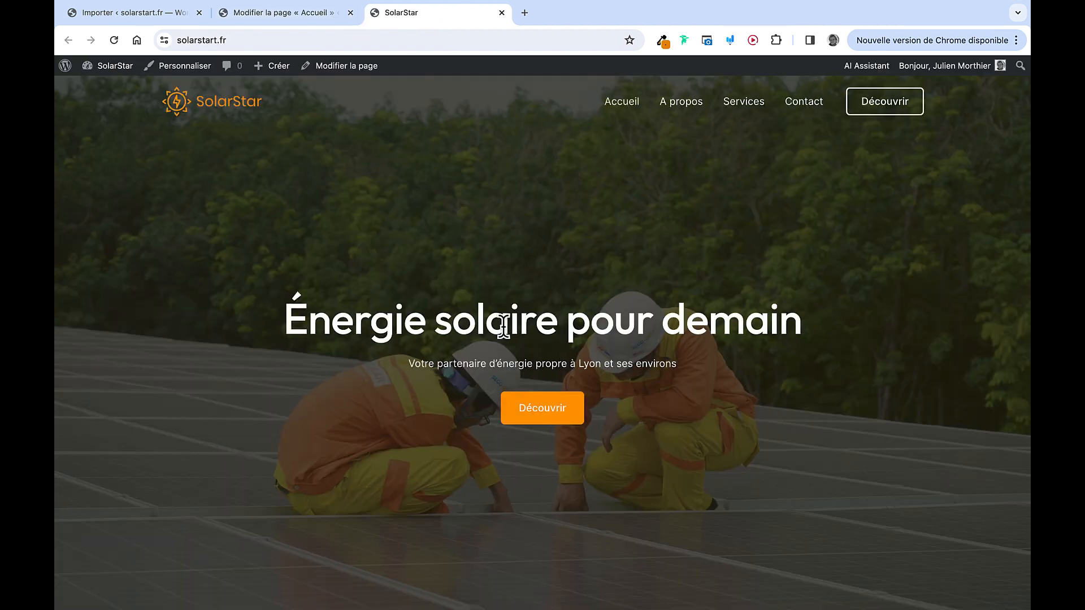
scroll(522, 325, "down", 15)
scroll(522, 326, "up", 15)
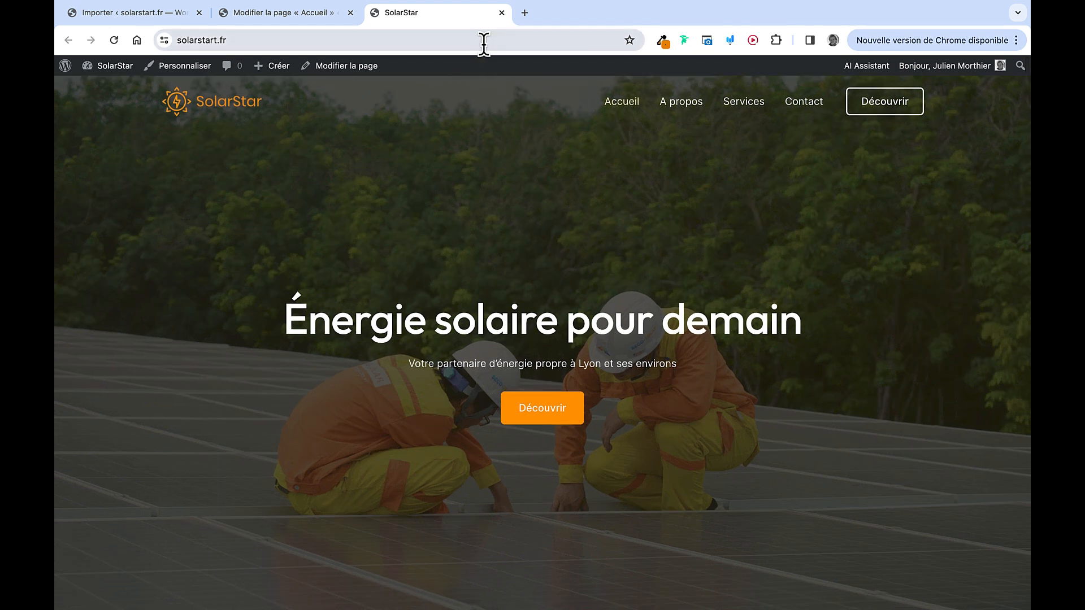
Open unsplash.com, pixabay.com and pexels.com each in its own new browser tab
left_click(524, 13)
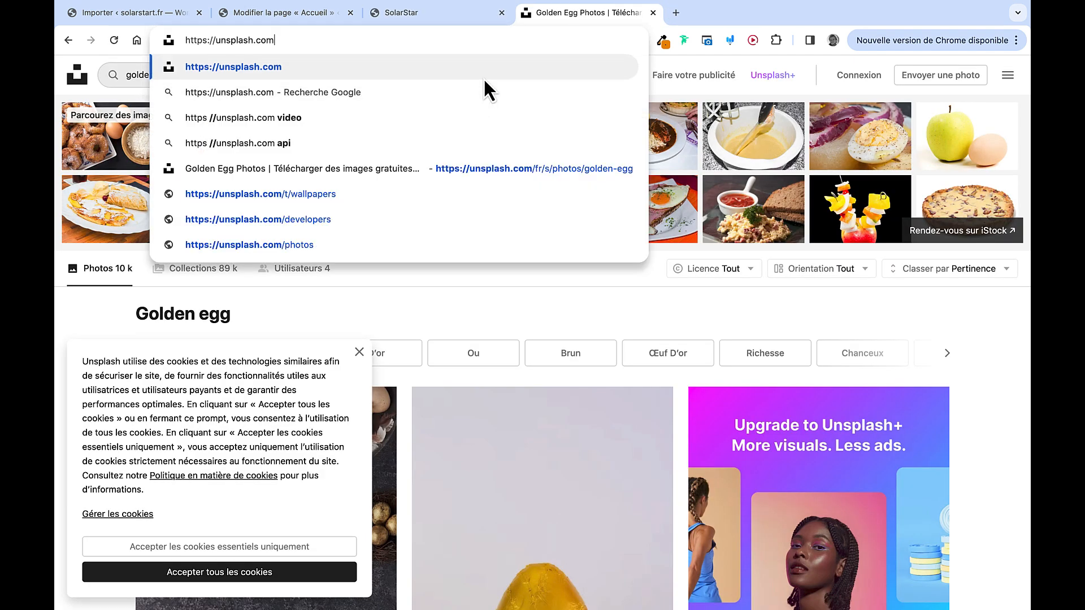
key("Return")
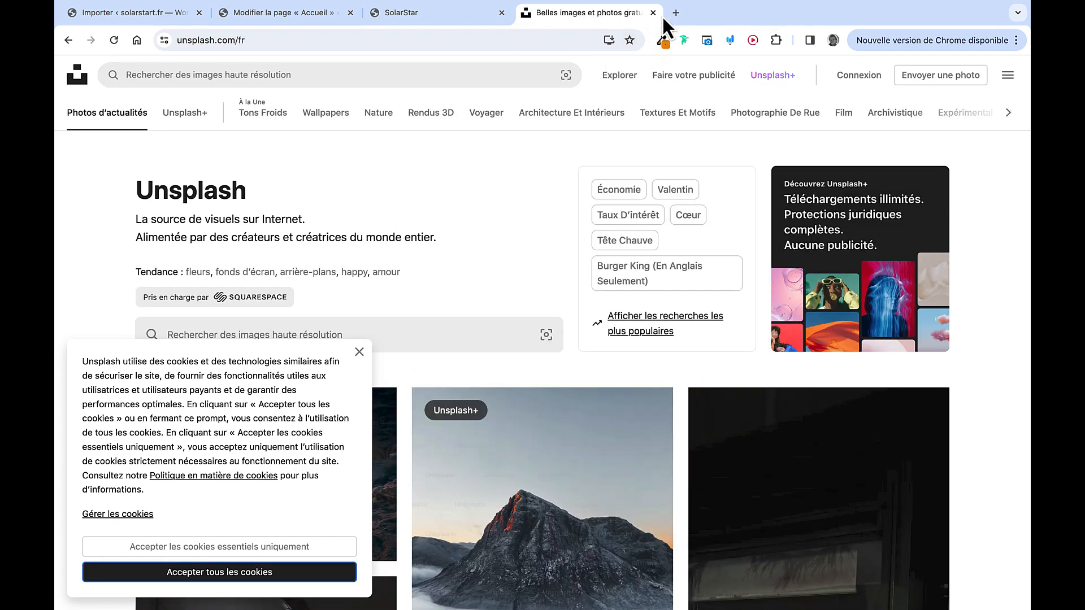
left_click(675, 13)
type("pix")
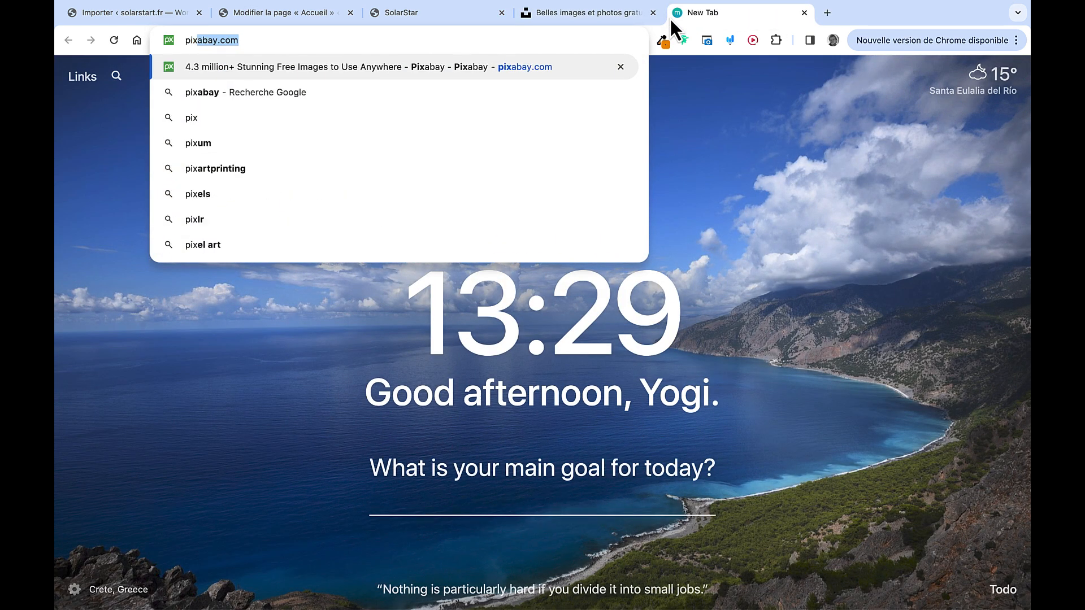
key("Return")
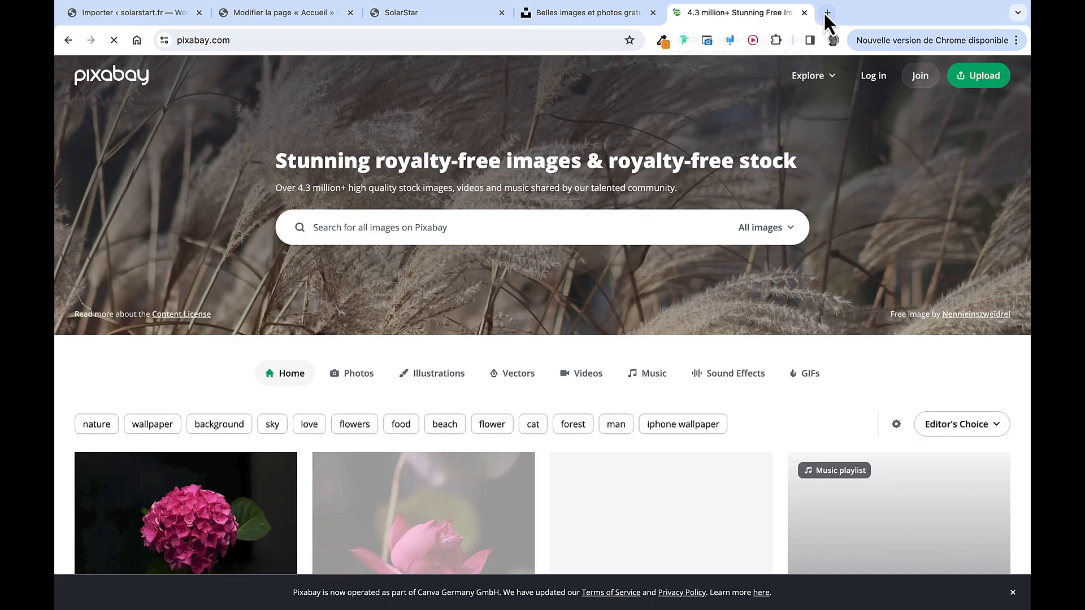
left_click(825, 12)
type("pexels.com/")
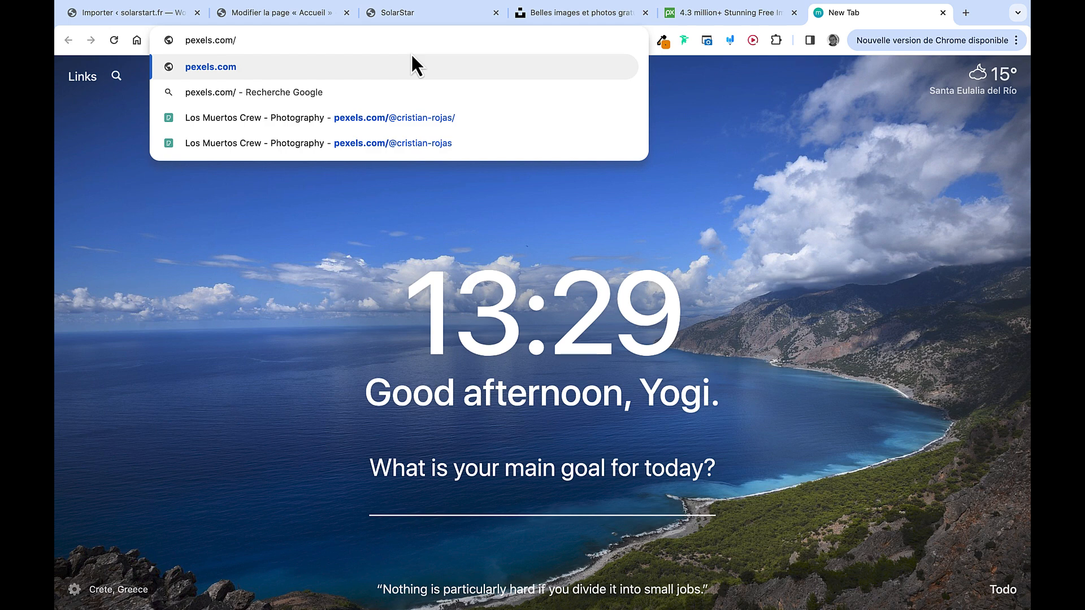
key("Return")
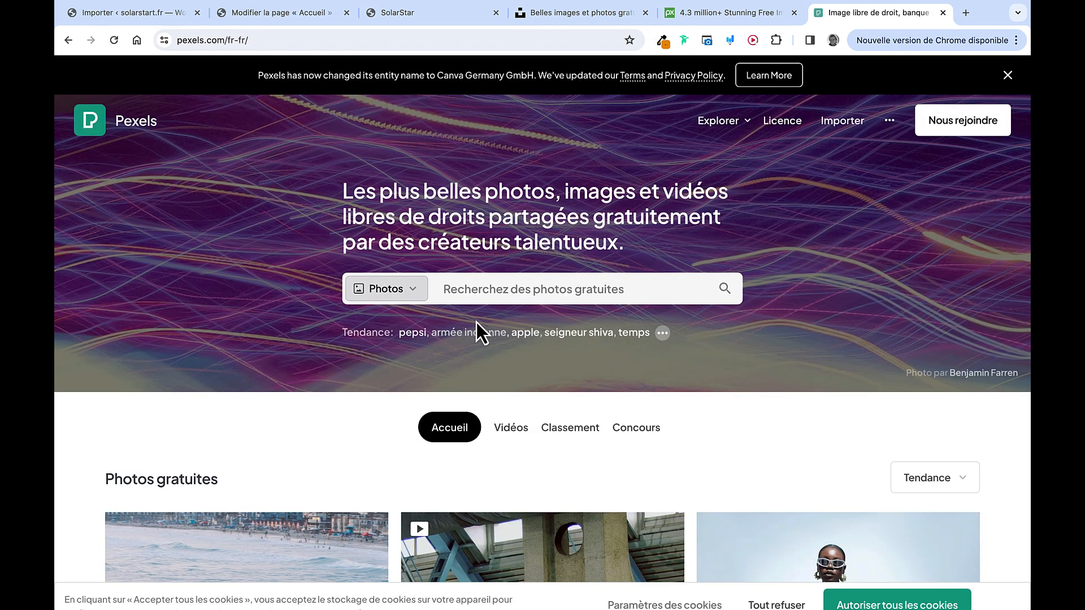
Search Pexels for 'panneau solaire' and scroll through the results
left_click(498, 299)
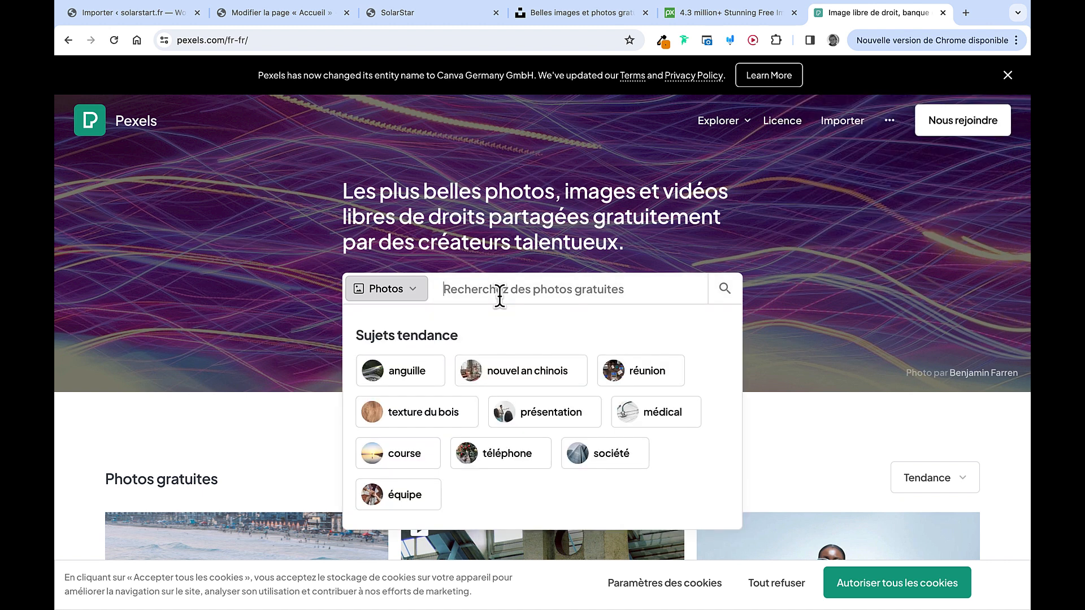
type("panneau solaire")
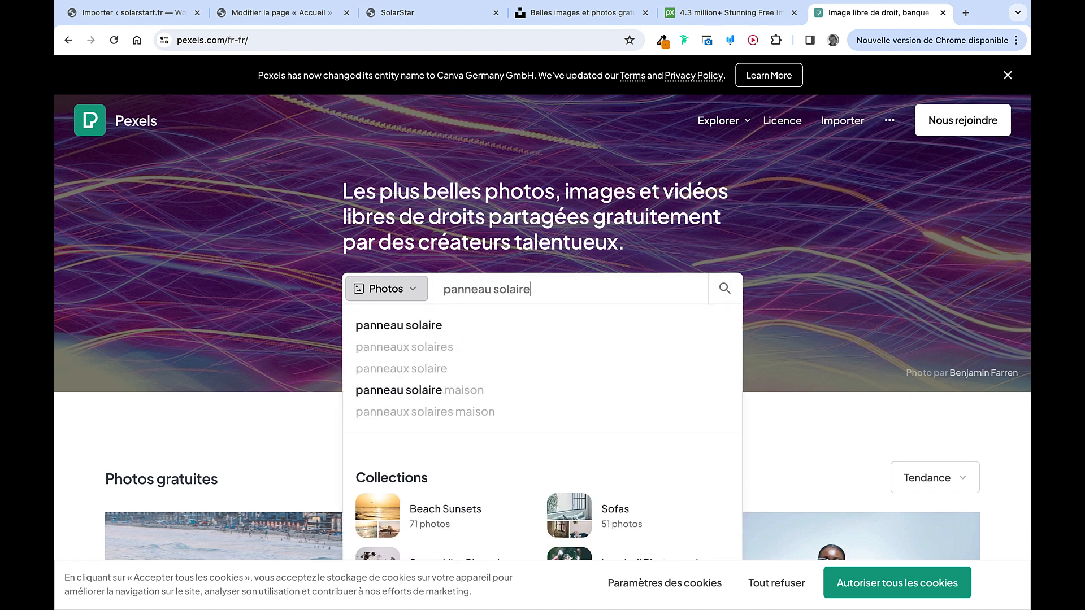
key("Return")
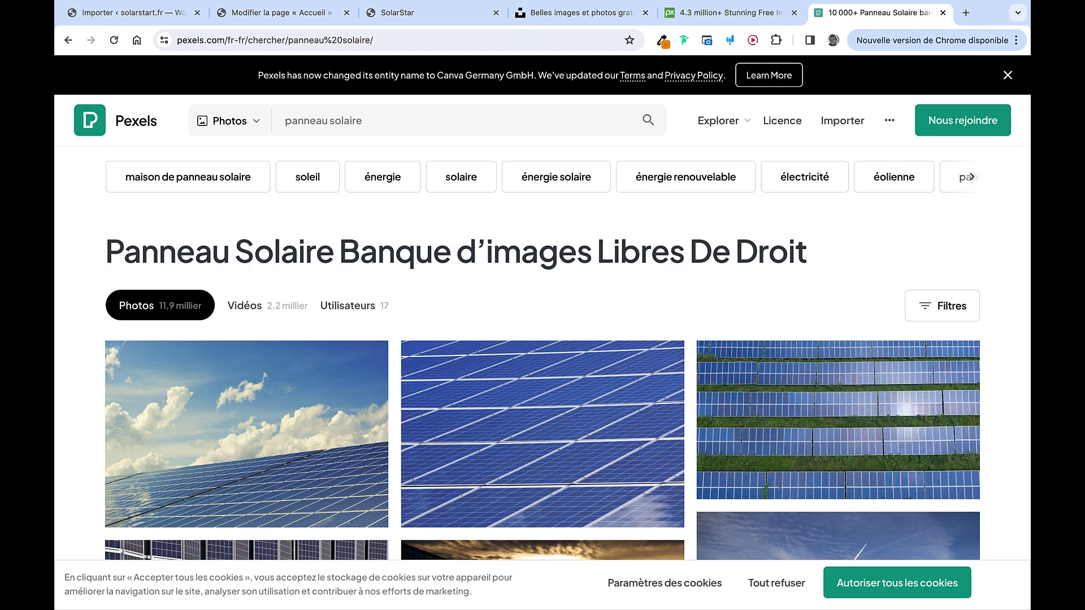
scroll(548, 305, "down", 5)
scroll(549, 306, "down", 8)
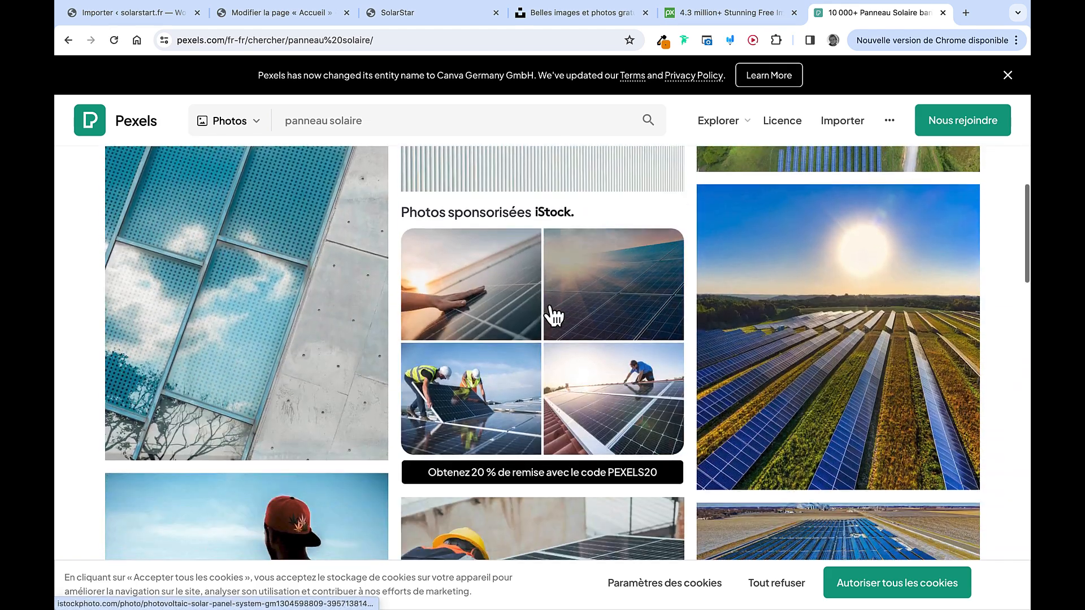
scroll(675, 403, "down", 14)
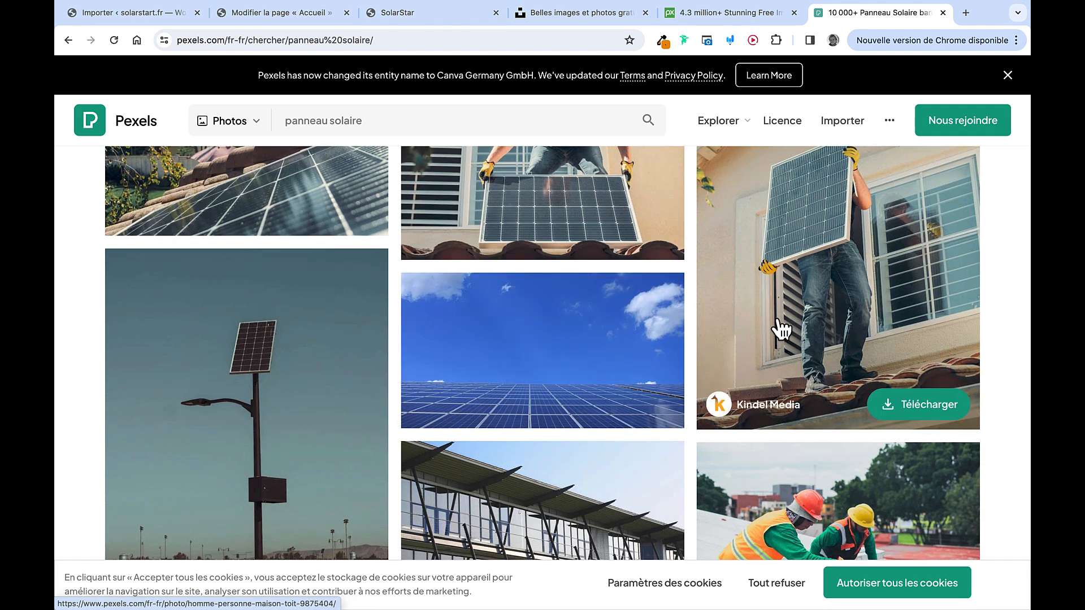
scroll(778, 327, "down", 5)
Pick the two-workers solar panel photo at Grand 1920×1282, then close the Pexels tab
left_click(806, 308)
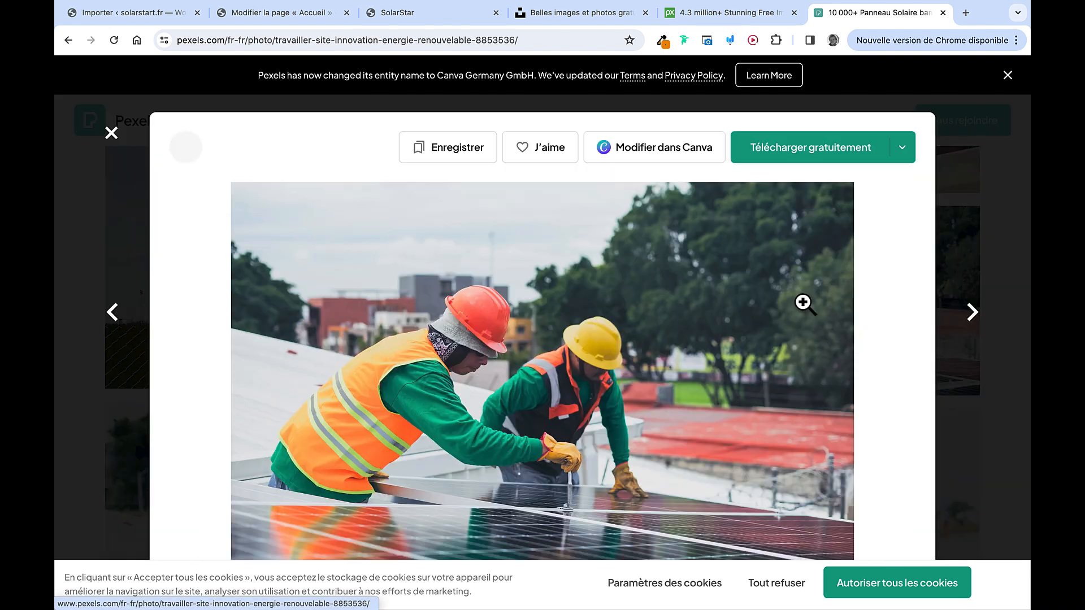
left_click(903, 150)
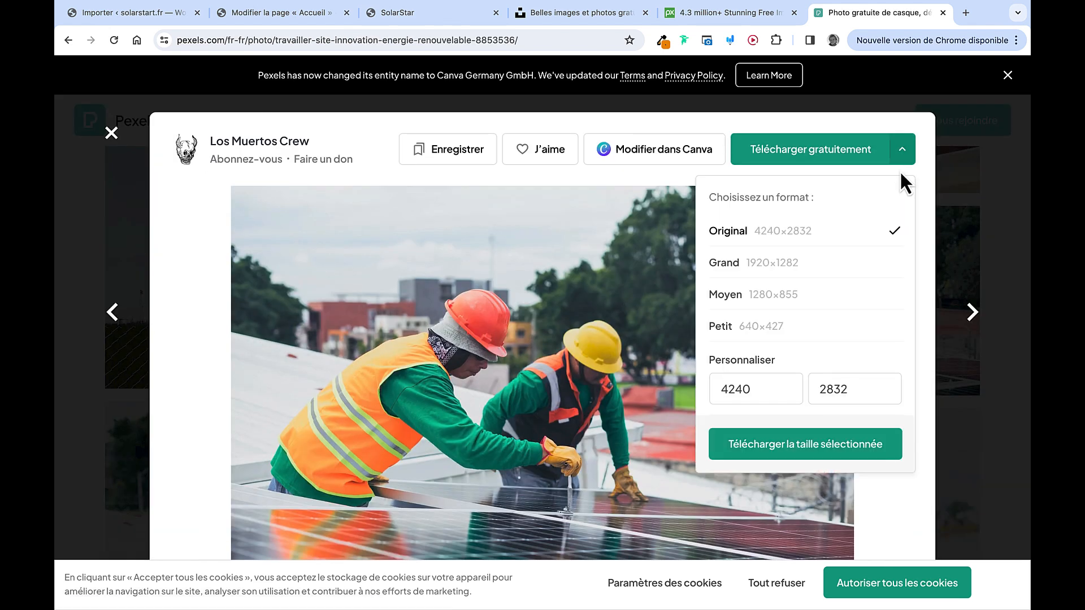
left_click(773, 263)
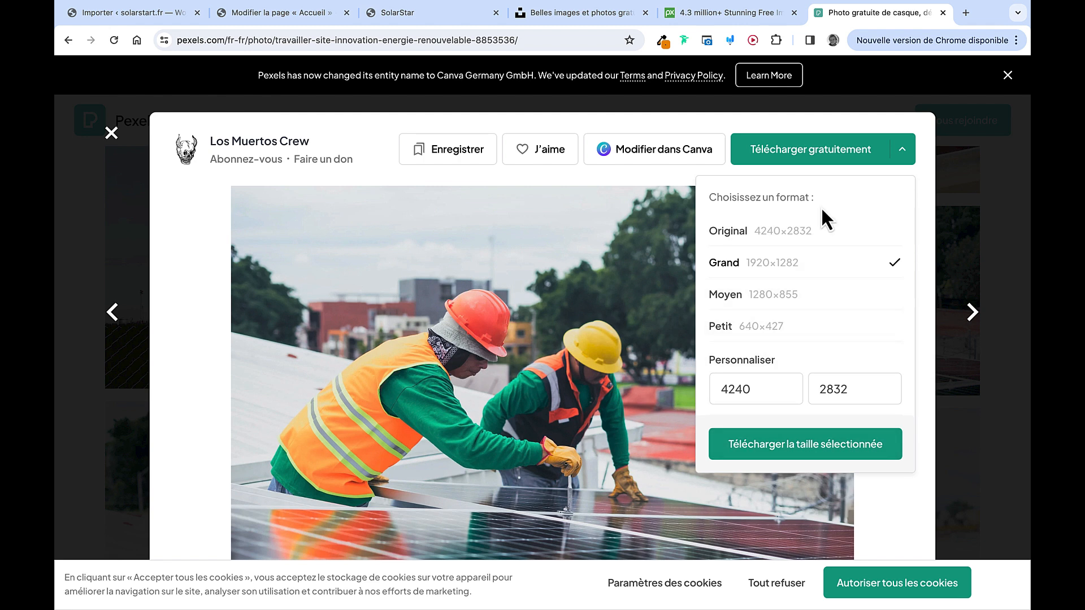
key("super+w")
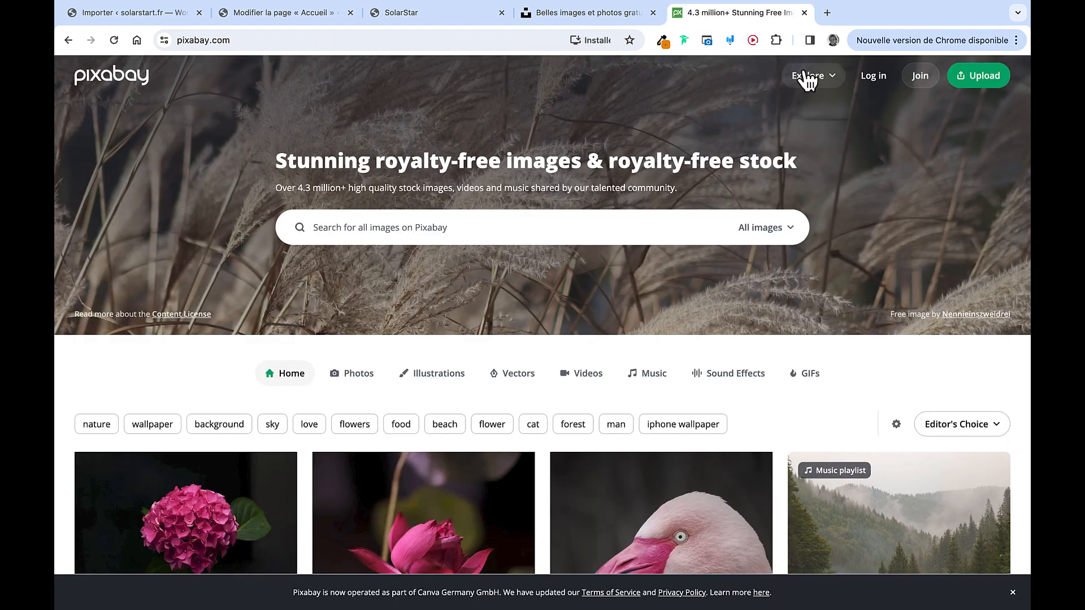
Close Pixabay, inspect the live hero heading and subtitle, then return to the Accueil editor
key("super+w")
key("super+w")
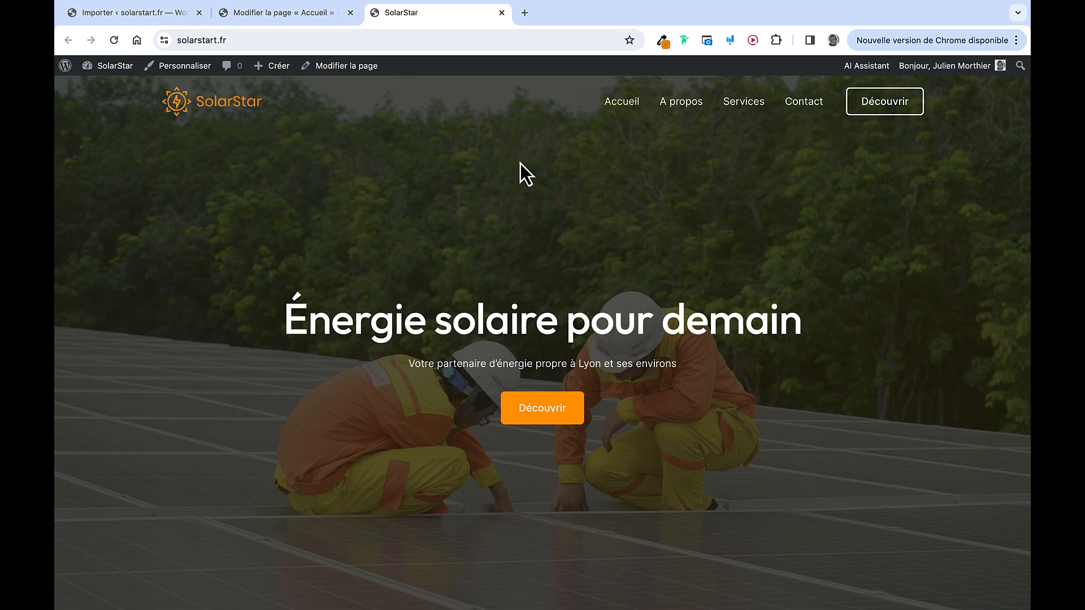
scroll(635, 359, "down", 5)
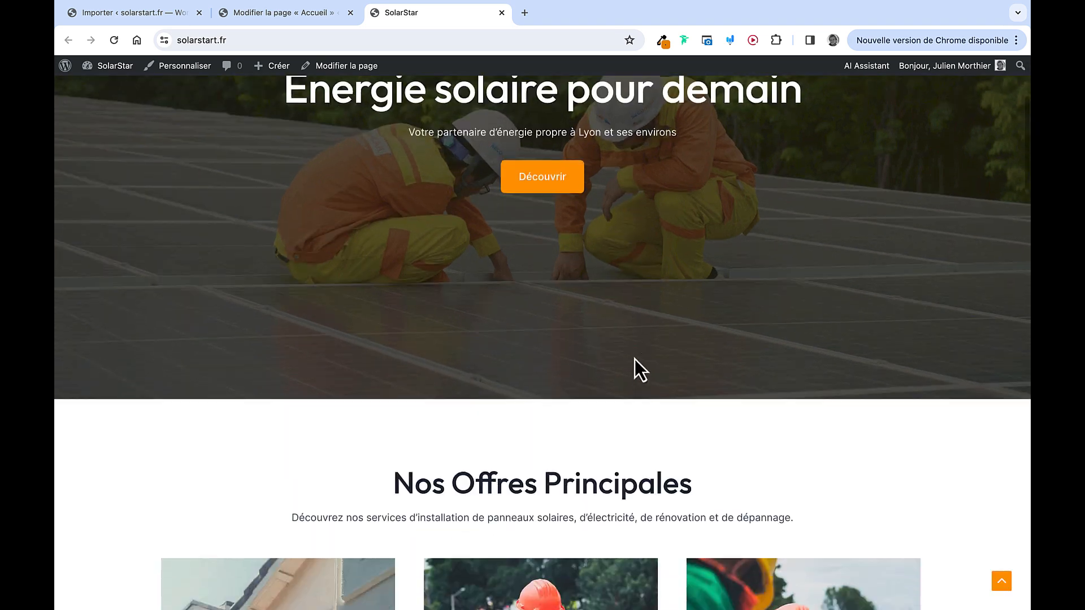
scroll(635, 361, "up", 5)
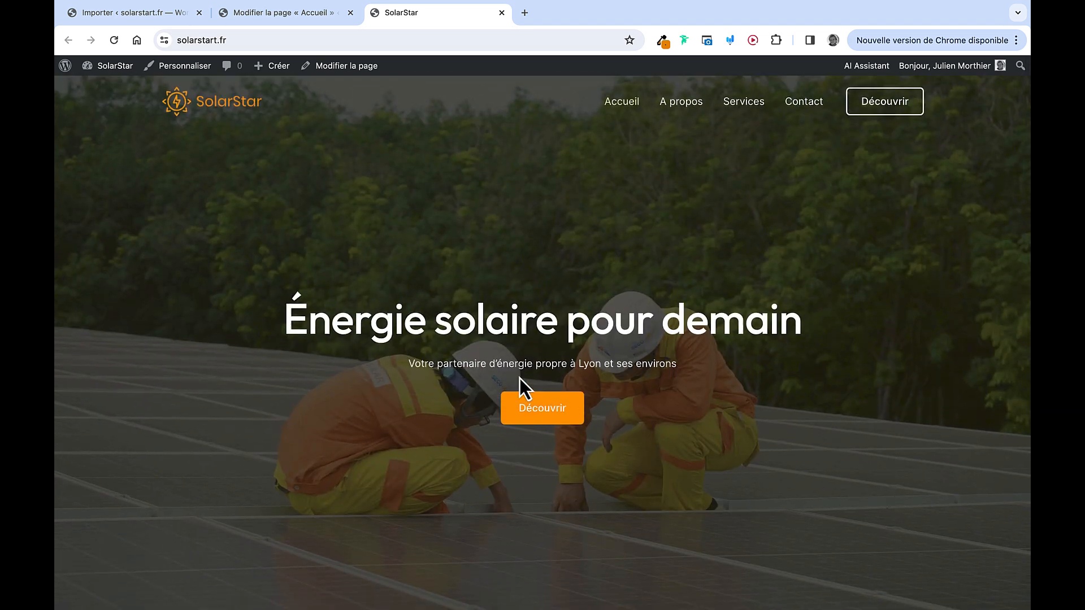
left_click_drag(473, 308, 666, 359)
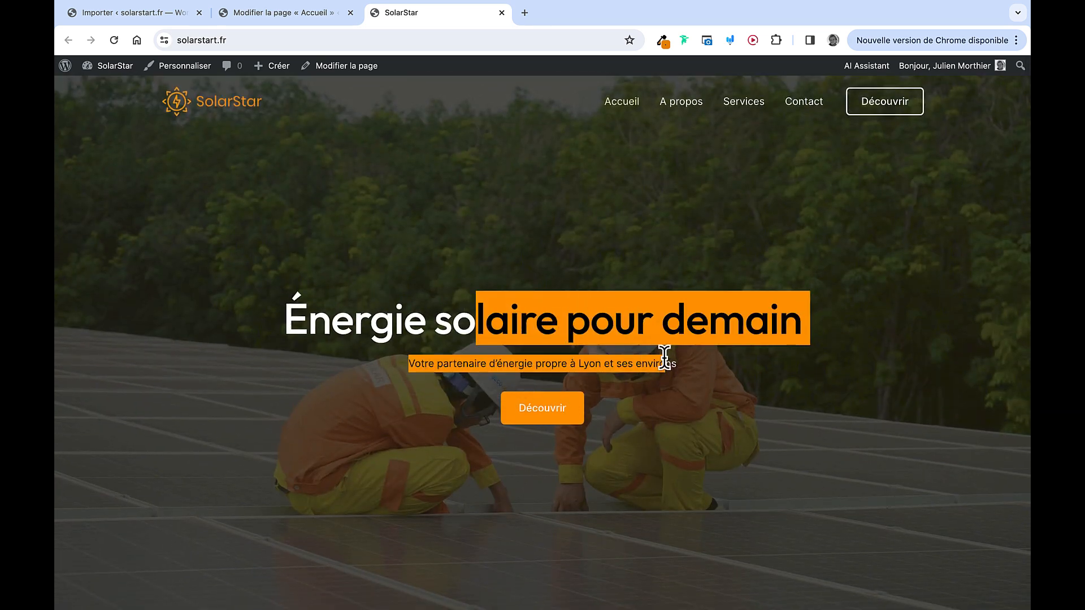
left_click(622, 315)
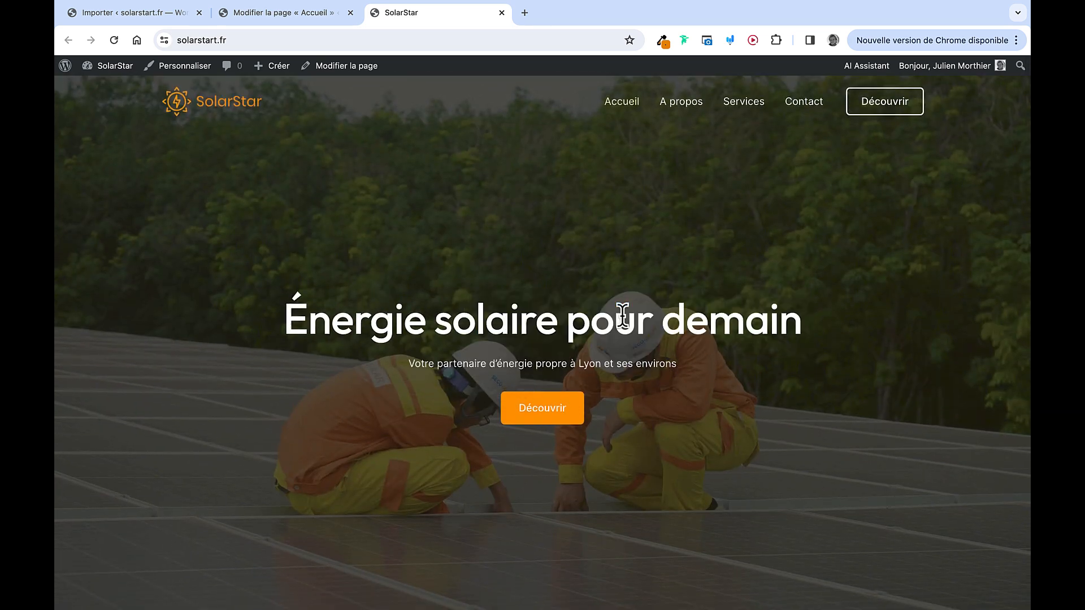
left_click(501, 12)
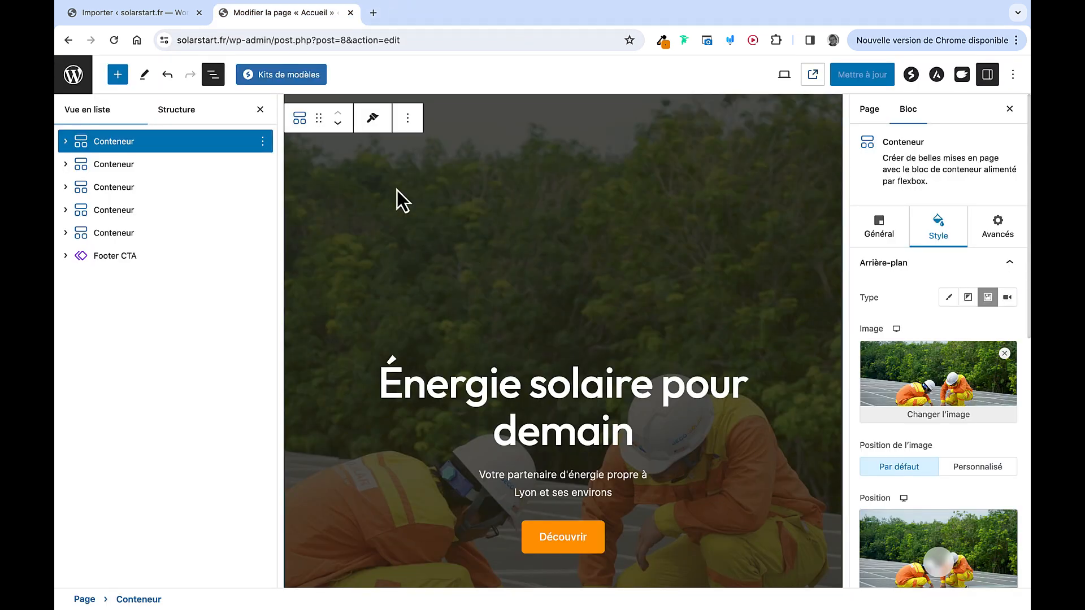
Paste 'Installation de panneaux solaires à Lyon et environs.' as hero heading and 'Ensemble vers votre indépendance énergétique' as subtitle
left_click(189, 17)
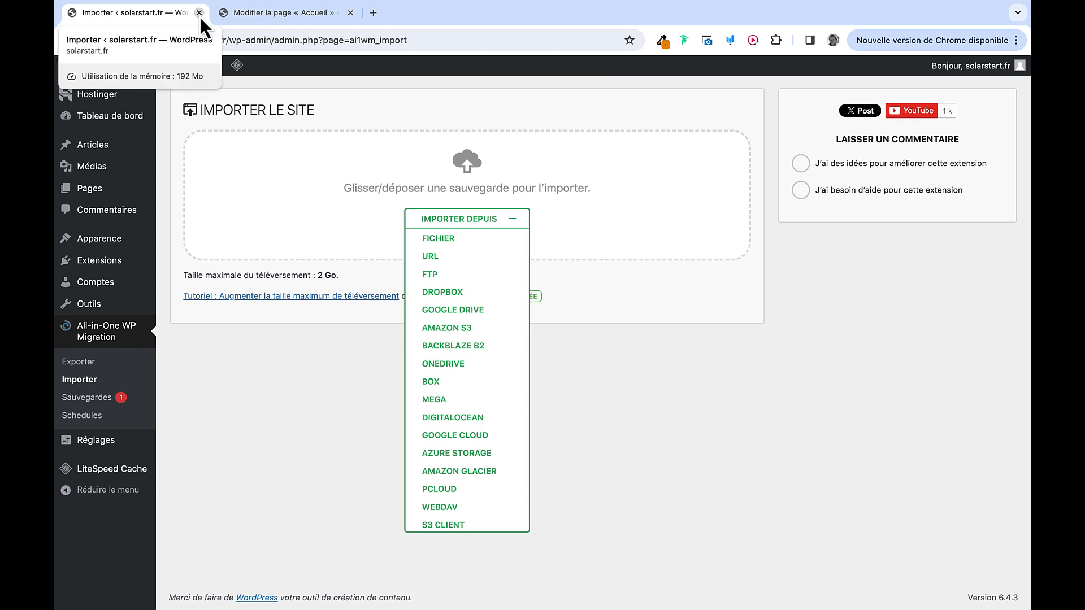
left_click(199, 13)
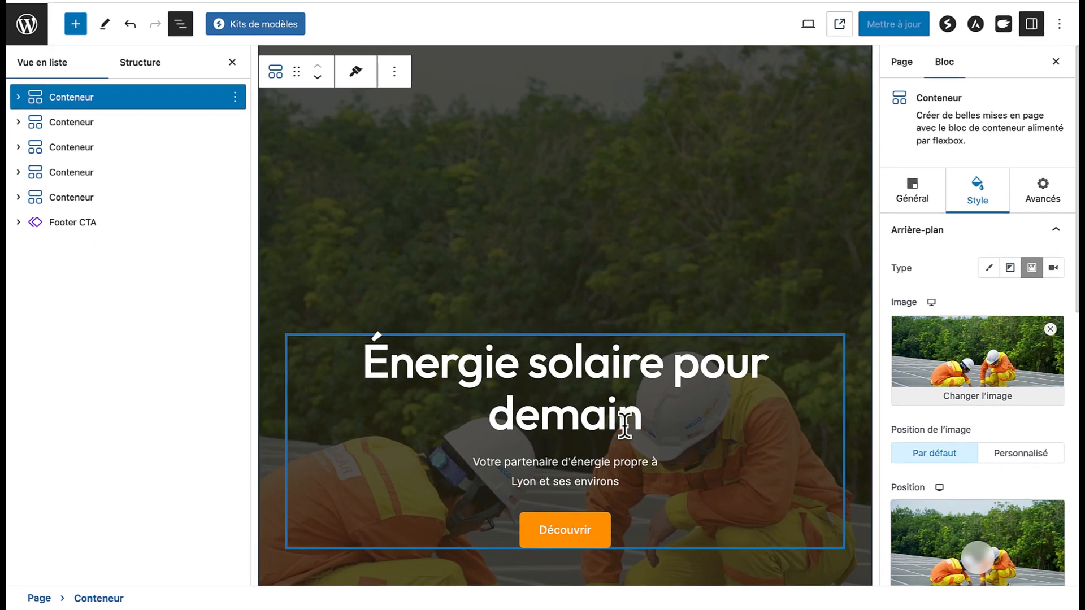
left_click_drag(641, 417, 370, 367)
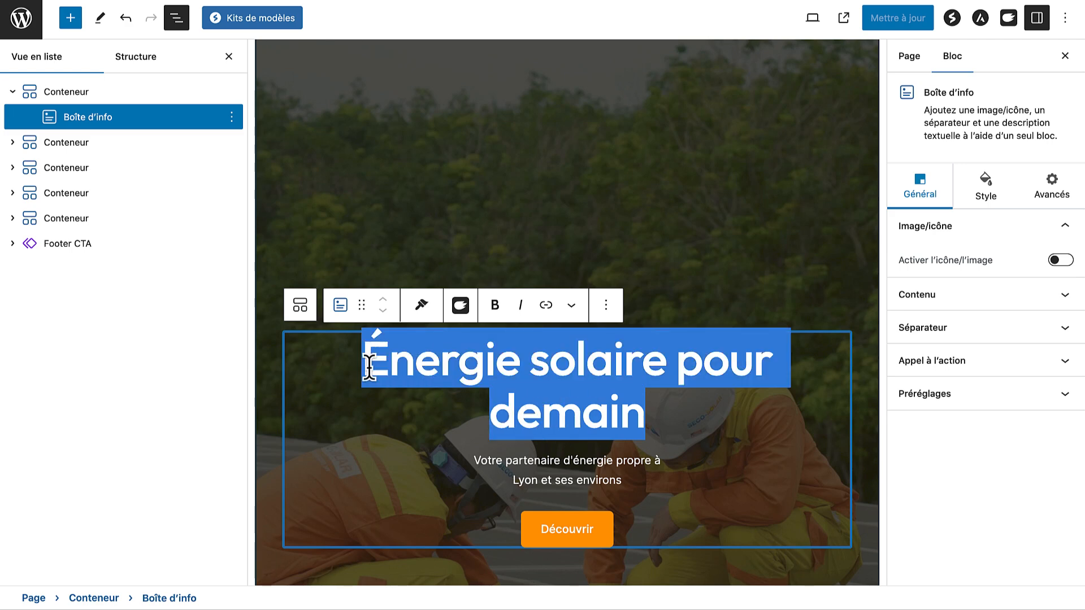
type("Installation de panneaux solaires à Lyon et environs.")
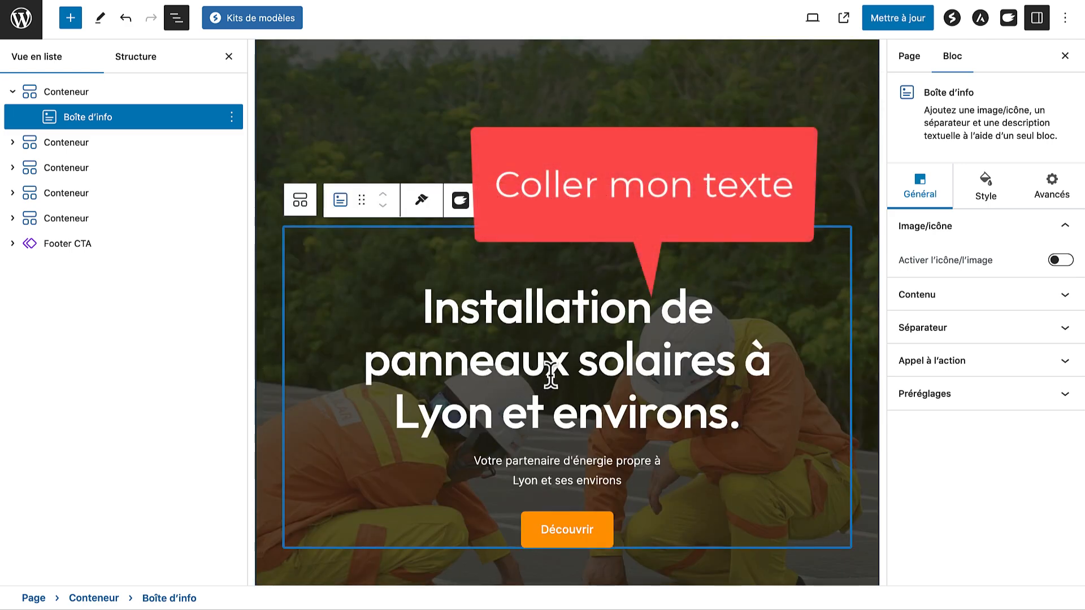
triple_click(552, 480)
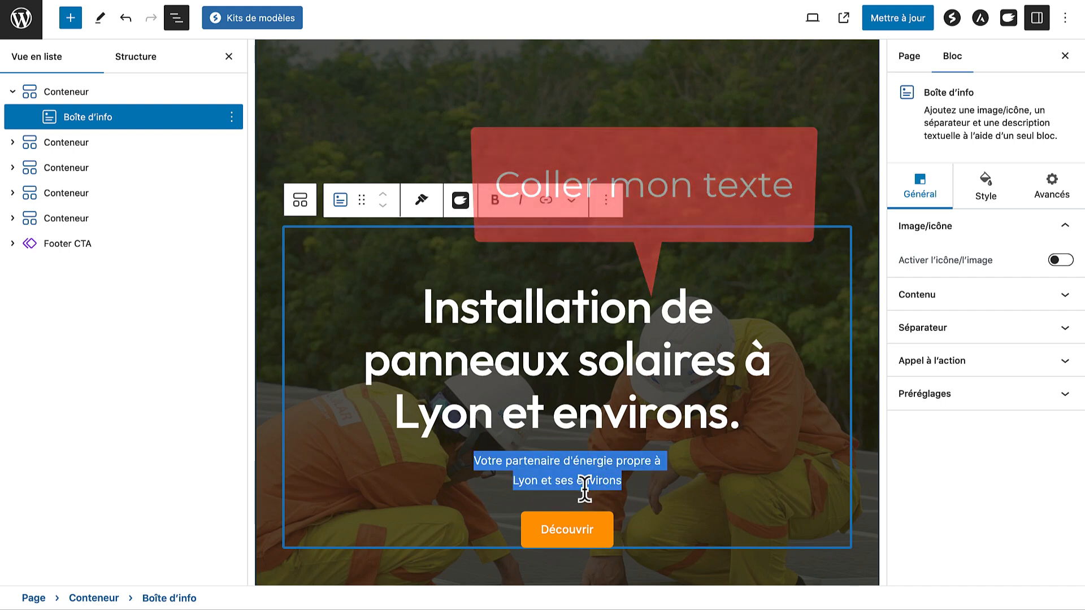
type("Ensemble vers votre indépendance énergétique")
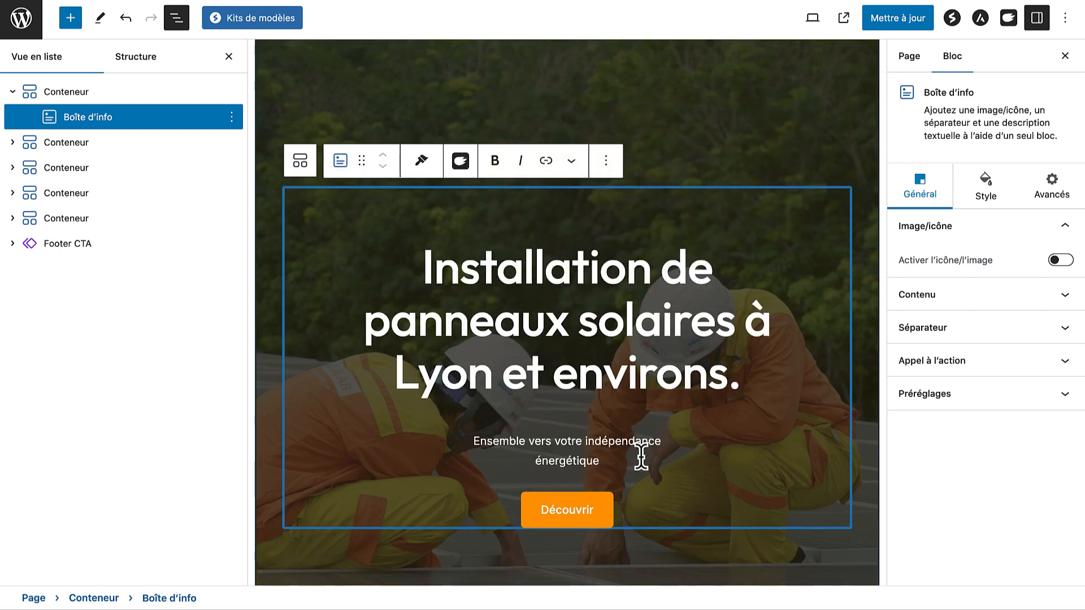
Set the hero description's typography font size to 22
left_click(968, 207)
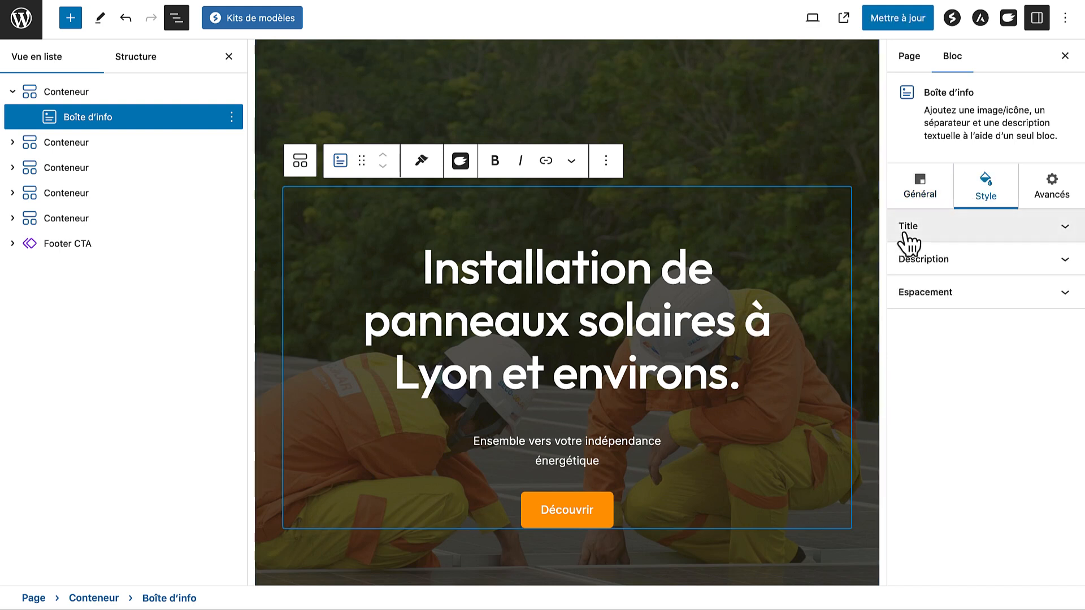
left_click(936, 262)
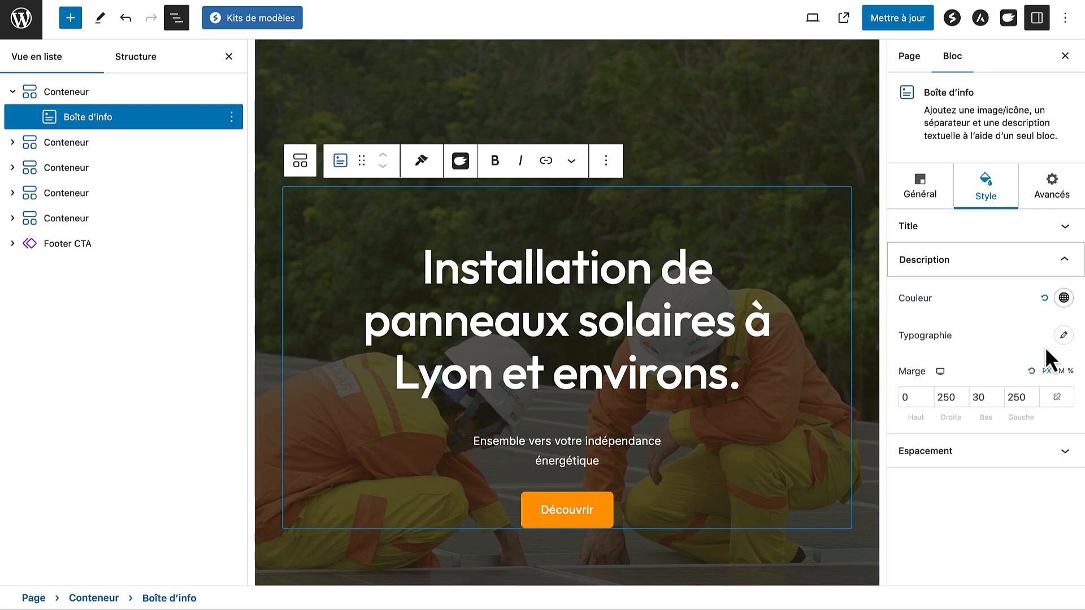
left_click(1063, 335)
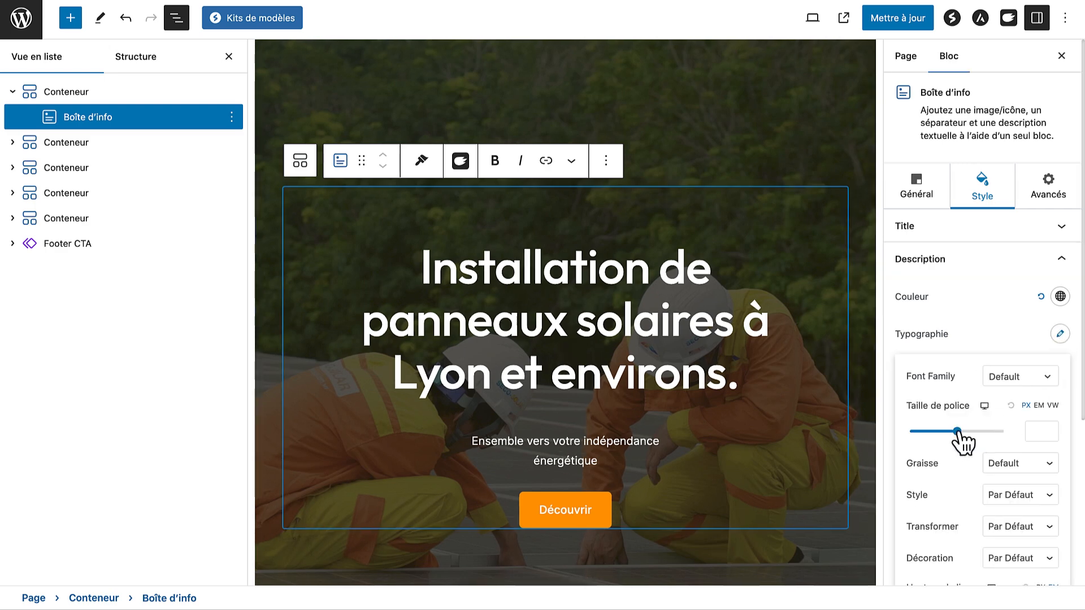
left_click_drag(956, 432, 919, 431)
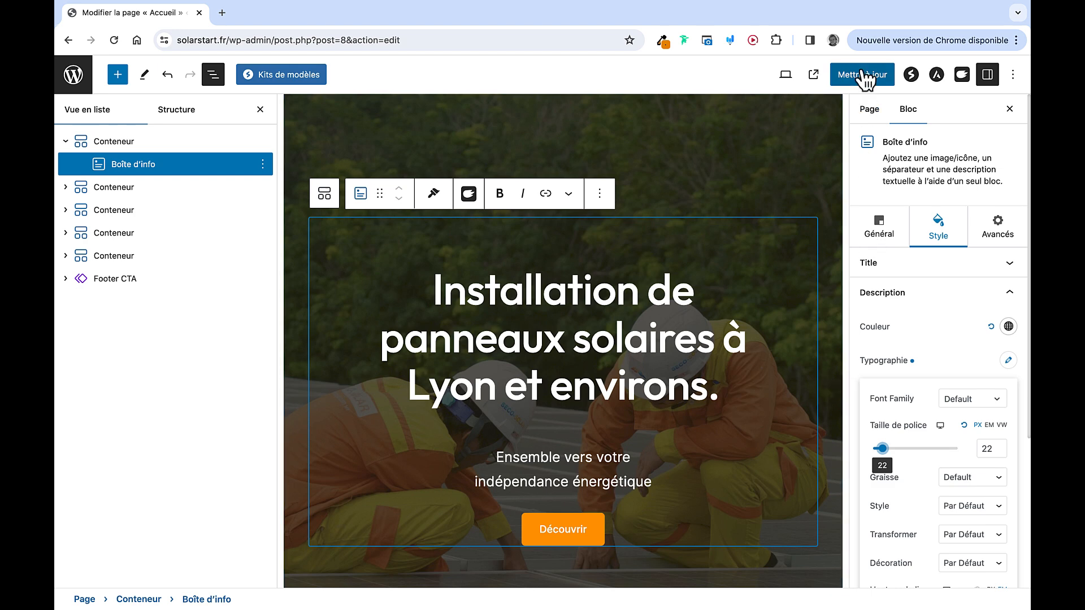
Update the Accueil page and review the new hero text on the live site
left_click(863, 75)
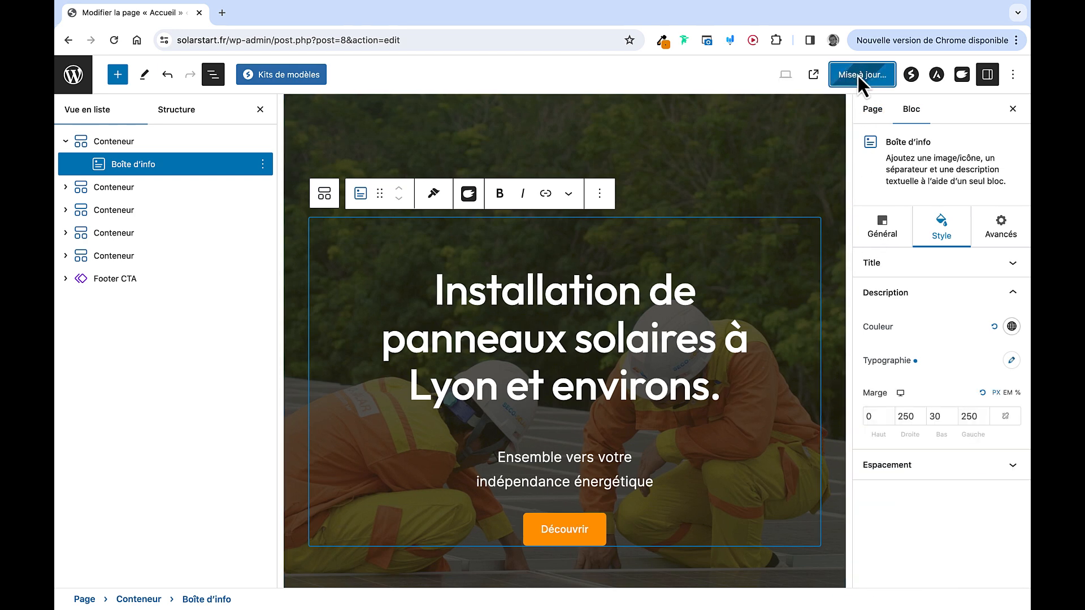
left_click(813, 74)
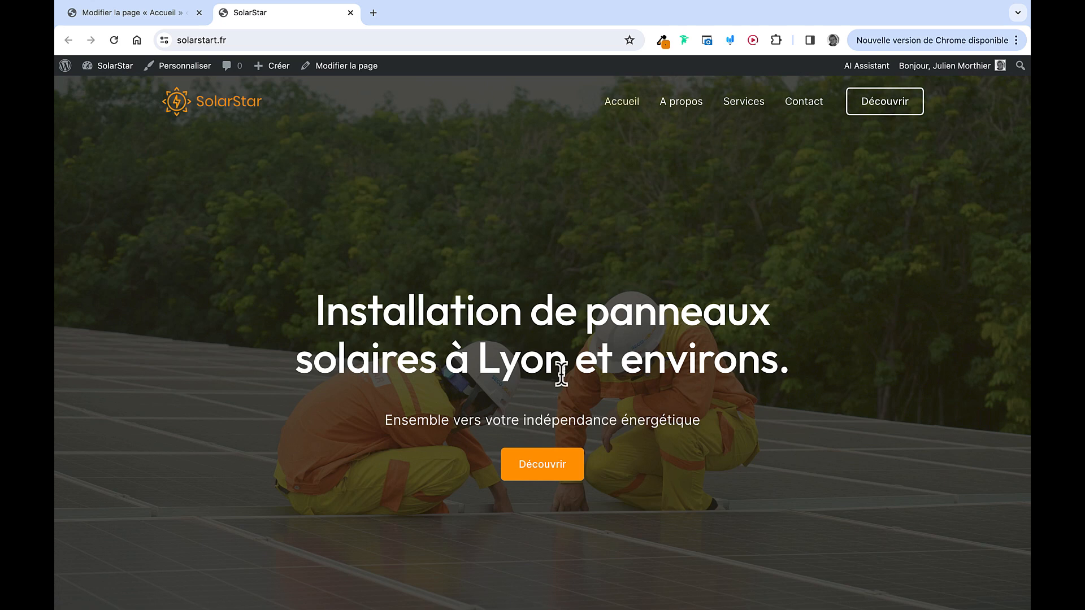
scroll(562, 378, "down", 12)
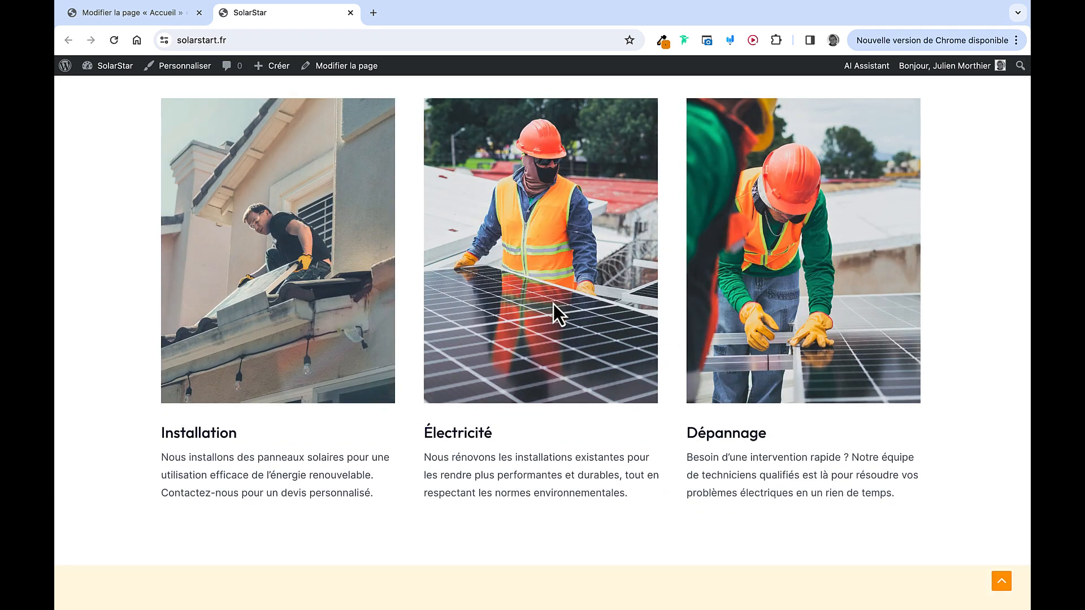
left_click(350, 12)
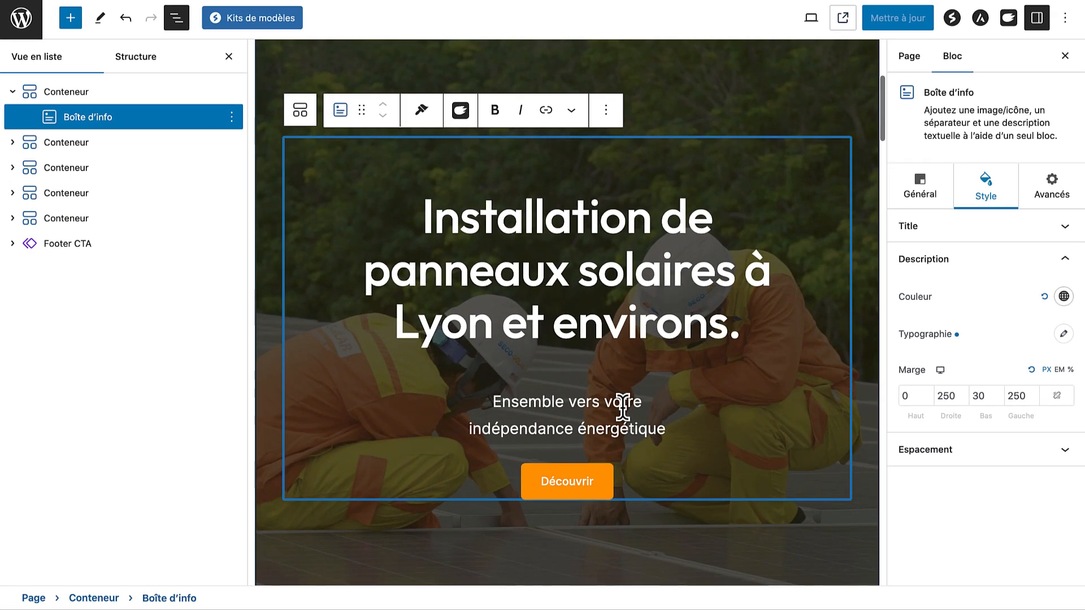
Round the Installation service photo's corners with a 30 px radius
left_click(229, 57)
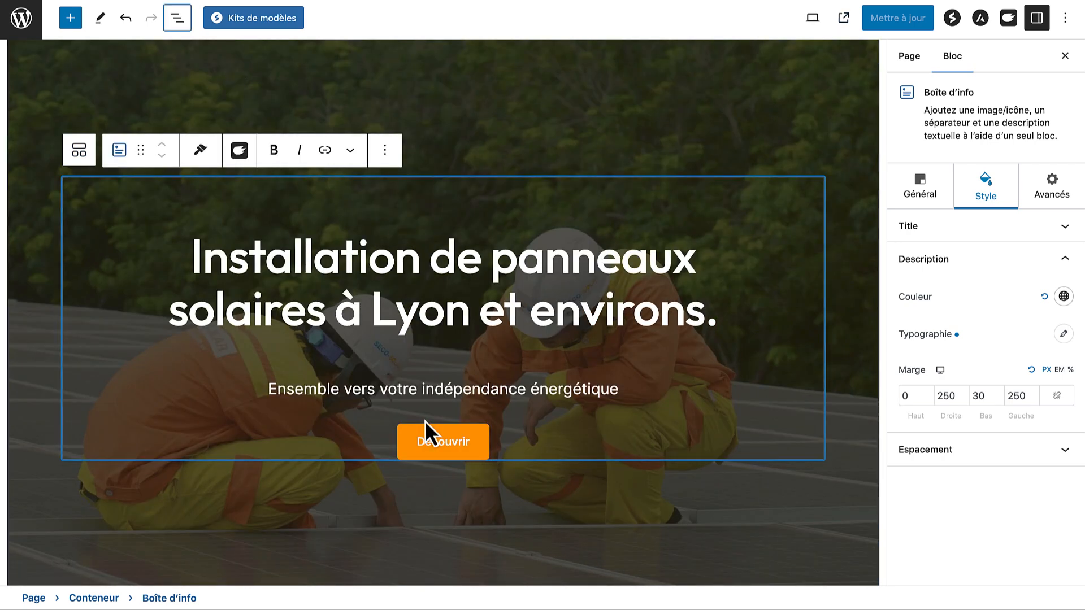
scroll(424, 421, "down", 3)
scroll(425, 422, "down", 8)
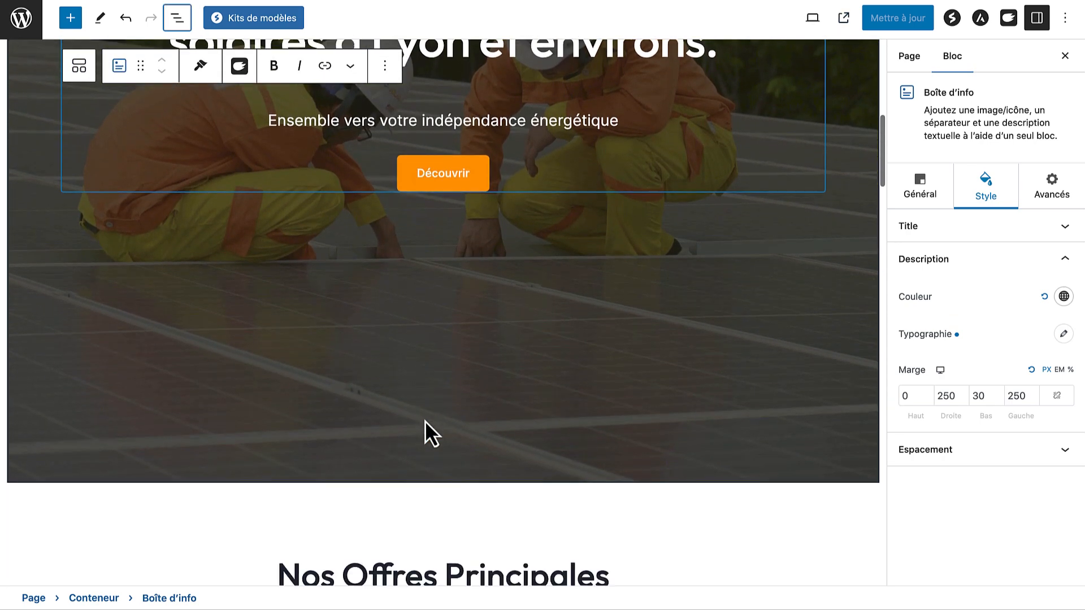
scroll(425, 421, "down", 4)
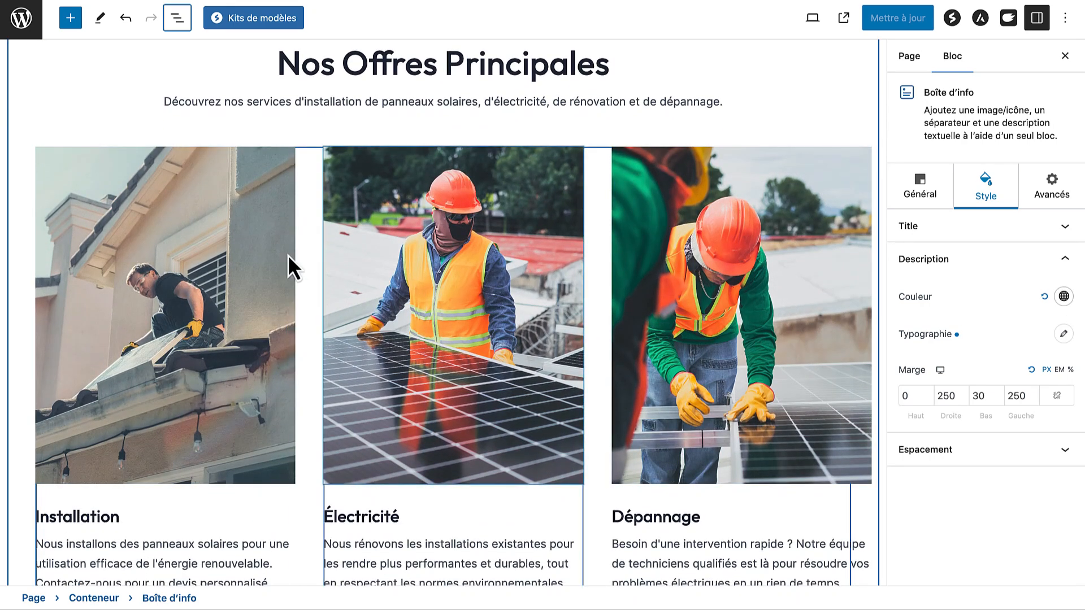
scroll(161, 255, "down", 1)
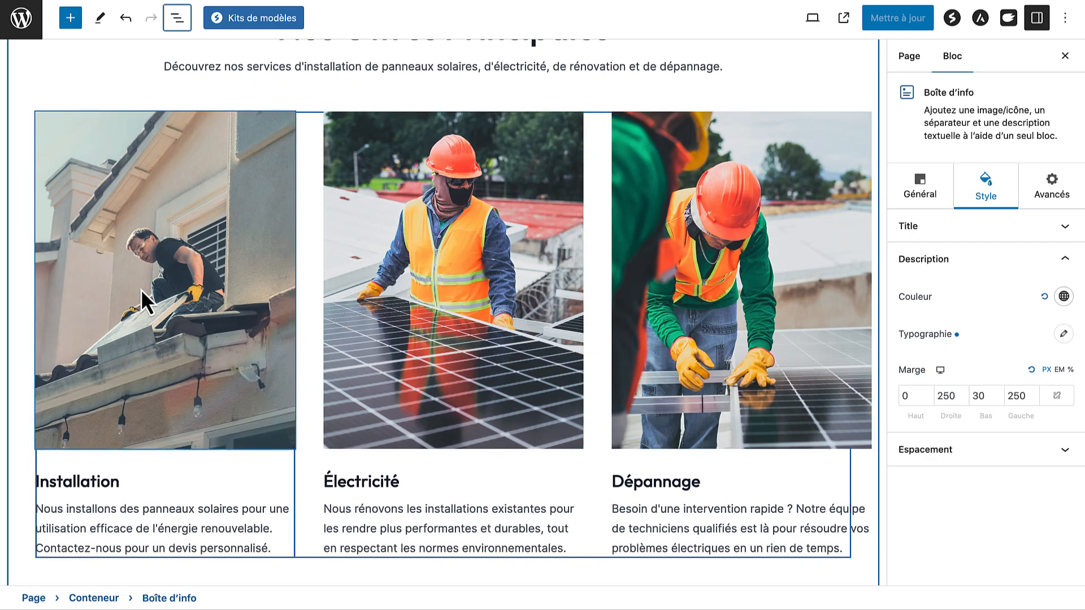
left_click(215, 220)
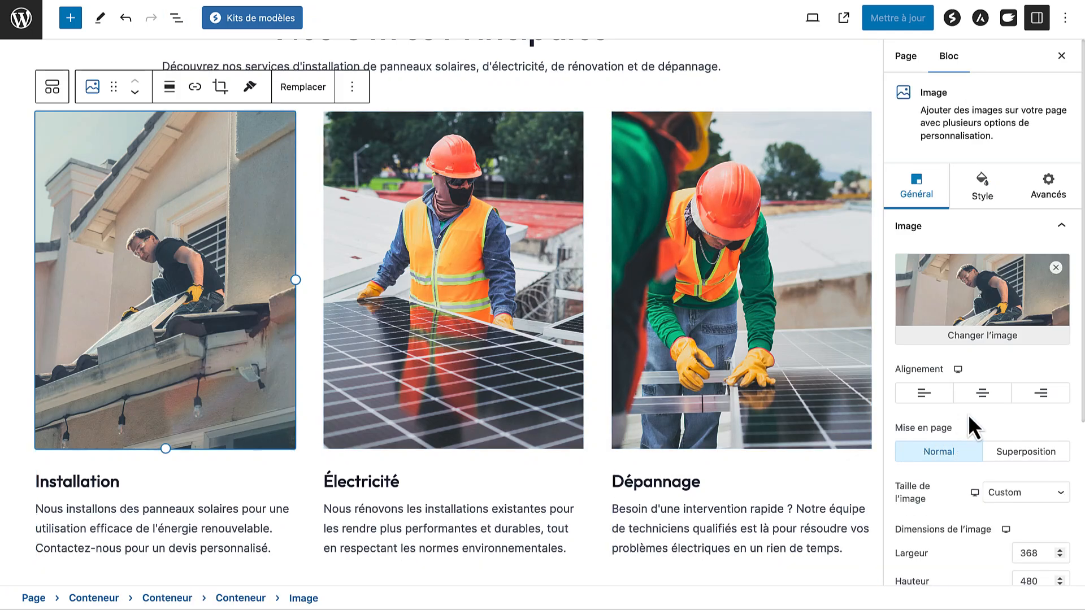
left_click(986, 192)
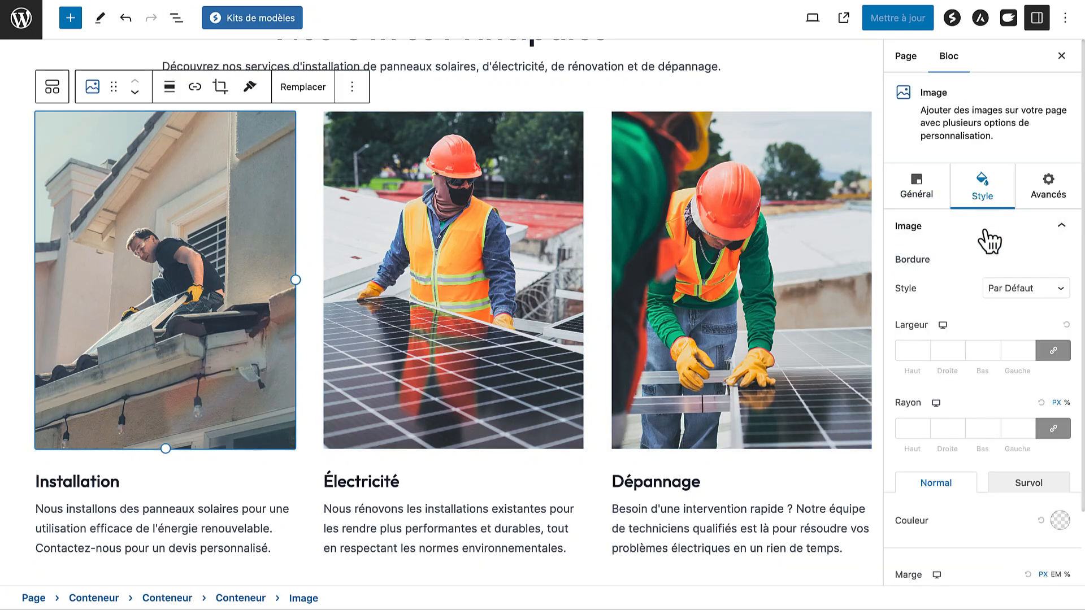
left_click(915, 428)
type("30")
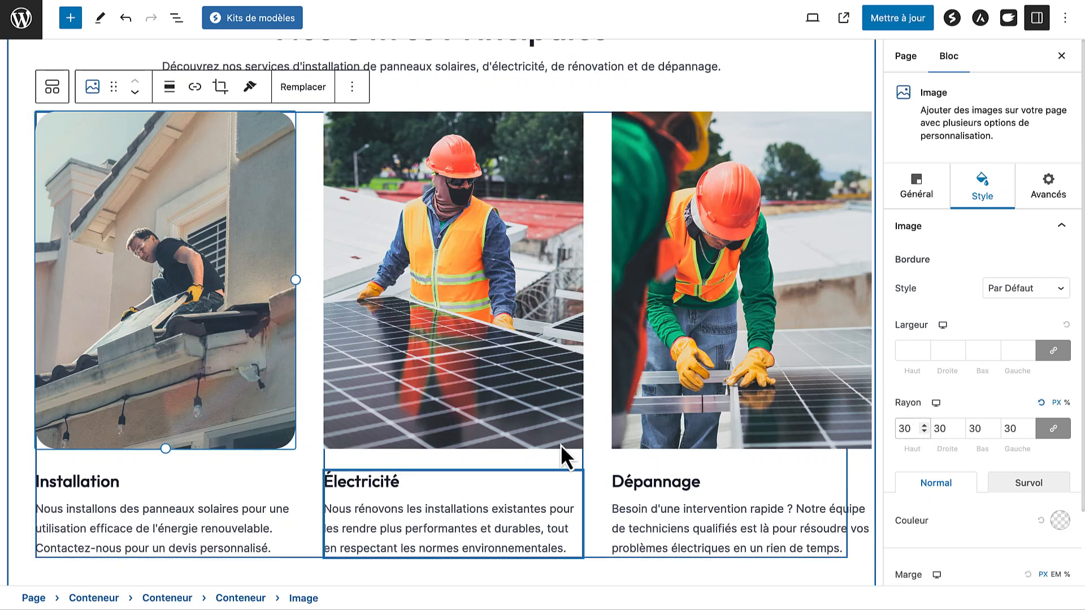
Give the Électricité and Dépannage photos the same 30 px corner radius
left_click(558, 352)
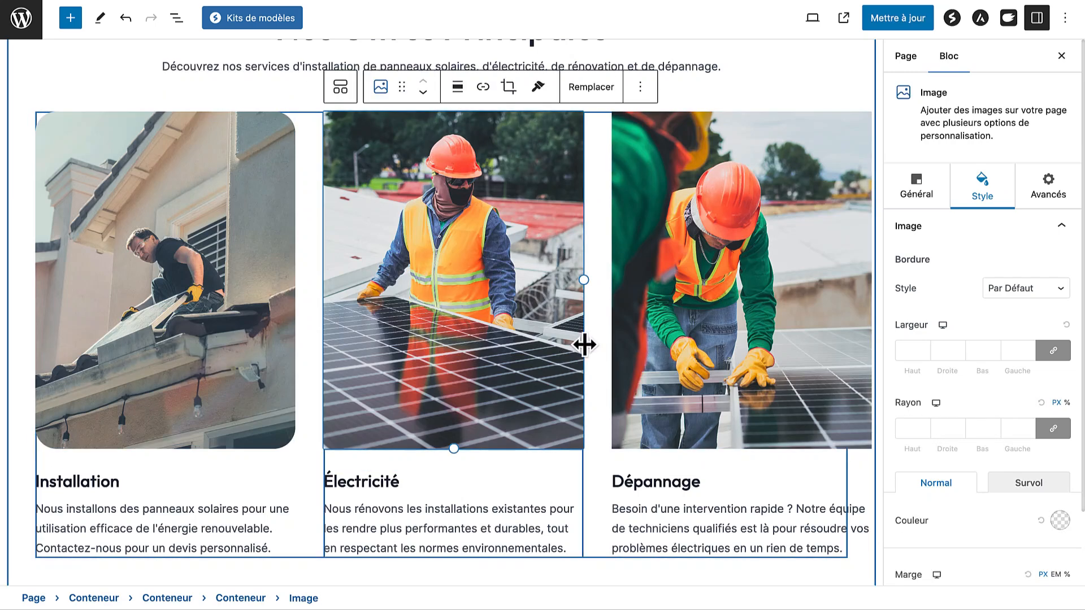
left_click(916, 427)
type("30")
left_click(832, 323)
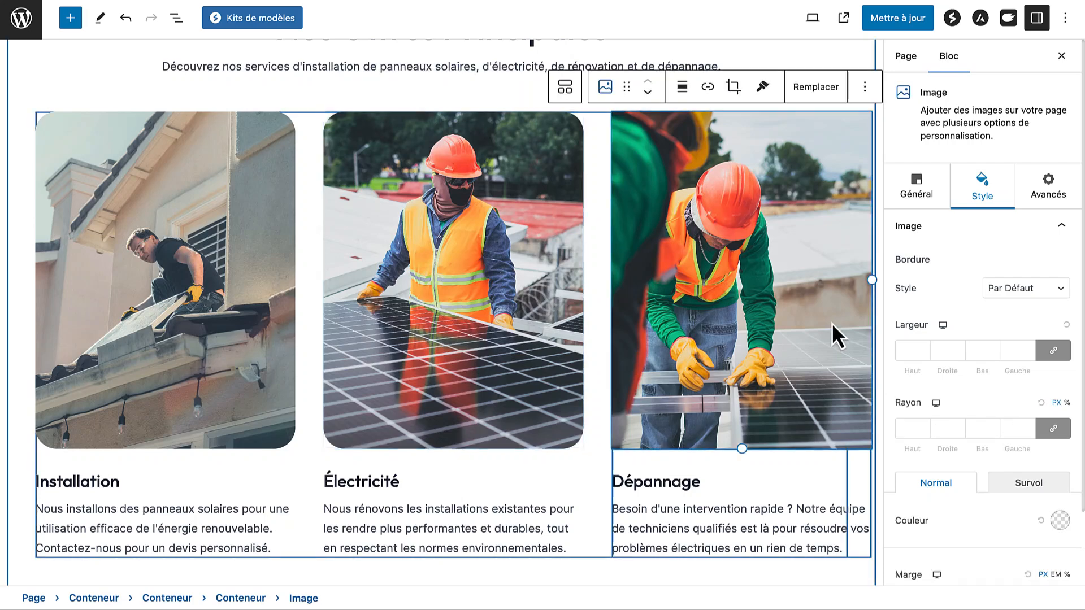
left_click(916, 427)
type("30")
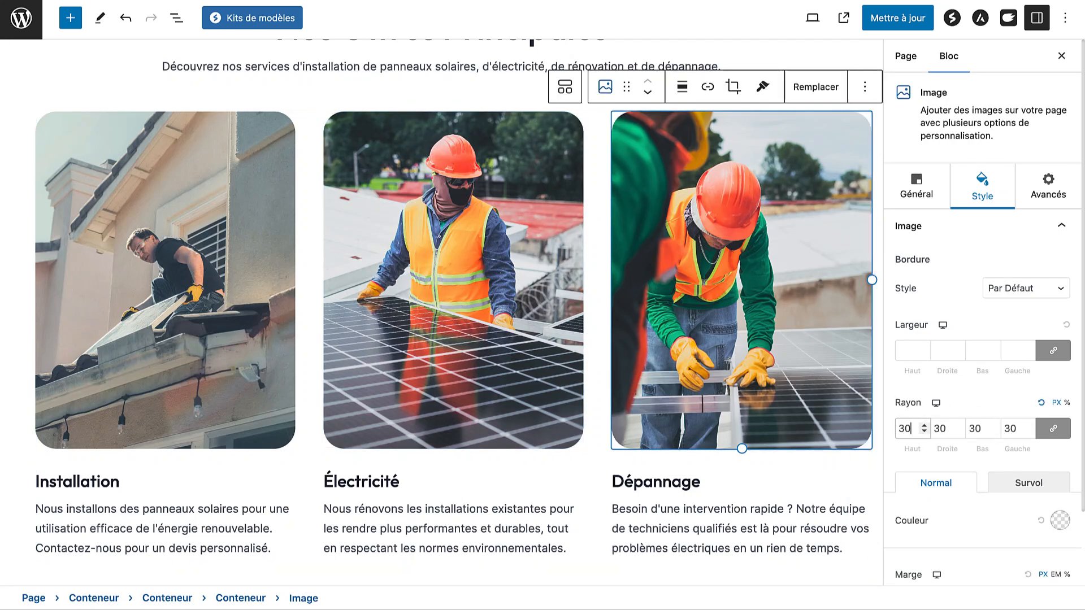
scroll(501, 408, "down", 2)
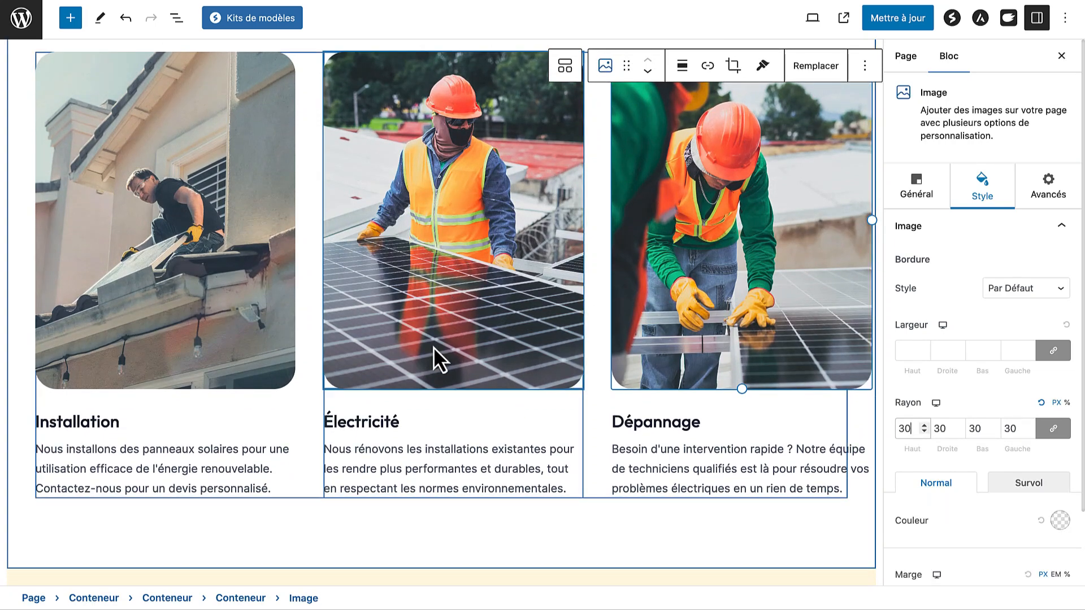
scroll(433, 347, "down", 2)
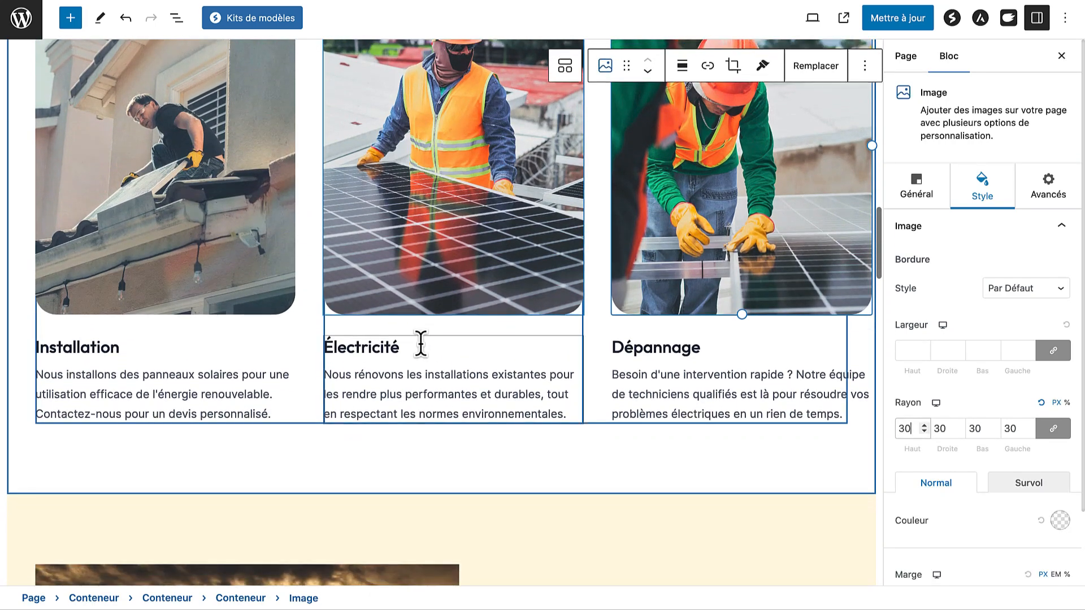
left_click(203, 351)
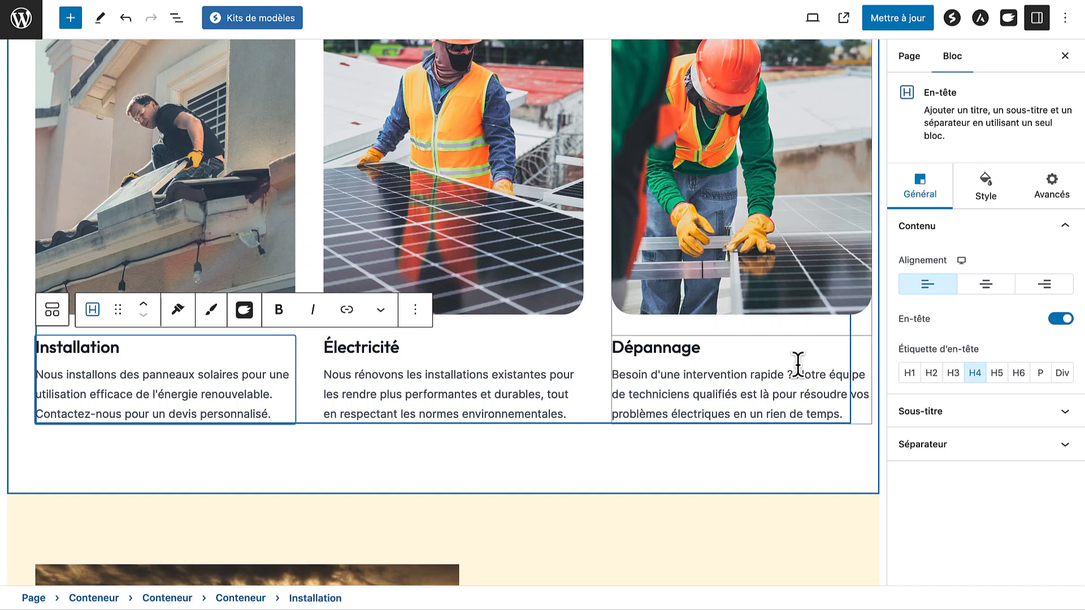
Centre-align the Installation, Électricité and Dépannage heading blocks
left_click(972, 289)
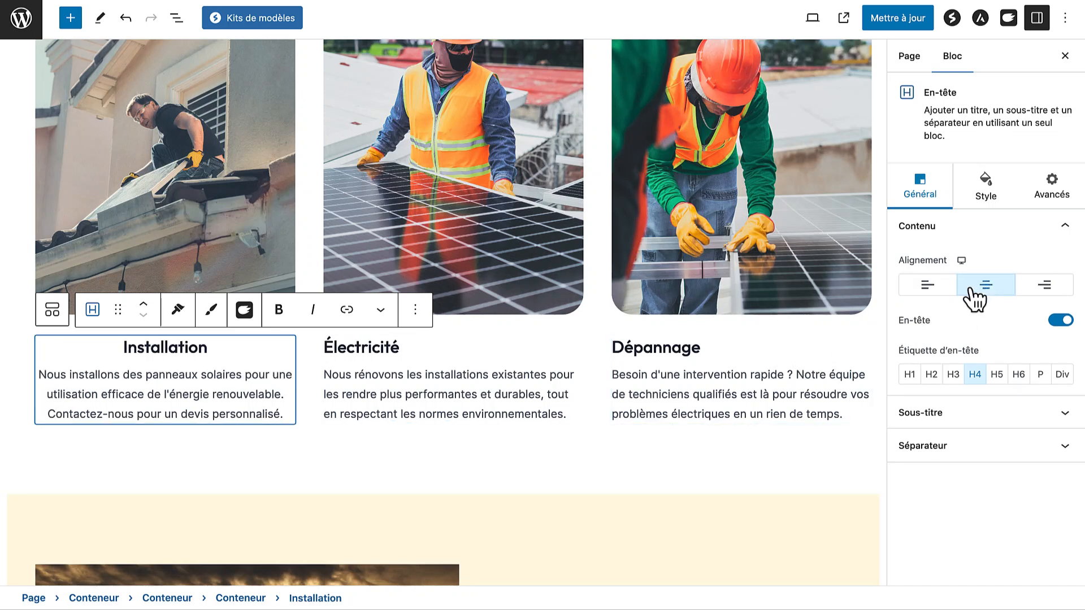
left_click(514, 359)
left_click(986, 292)
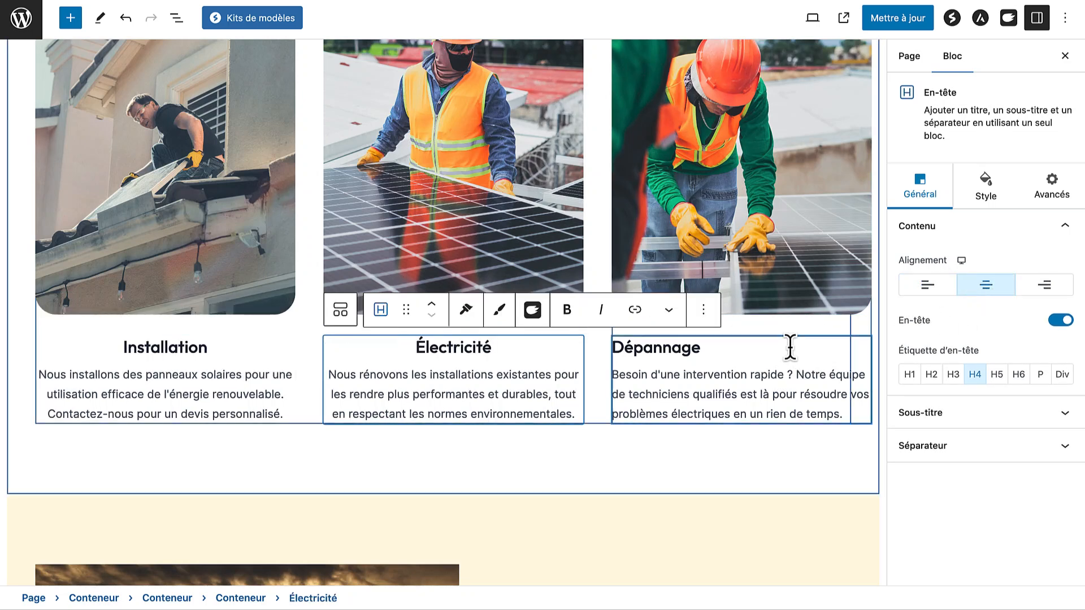
left_click(836, 347)
left_click(989, 288)
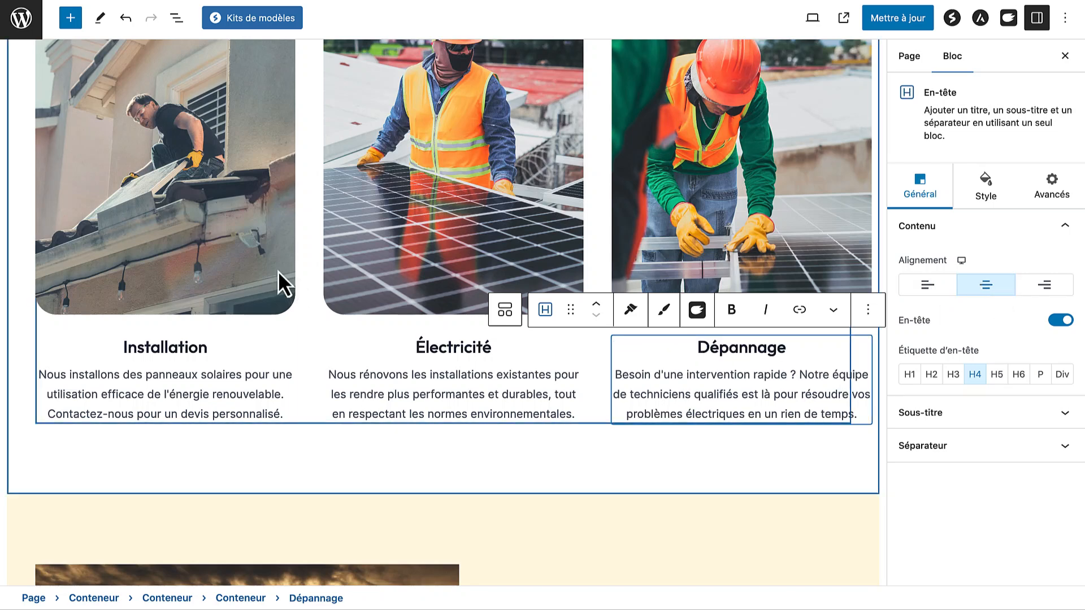
Add a 'Découvrir' button linking to /contact/ below the Installation text
left_click(69, 23)
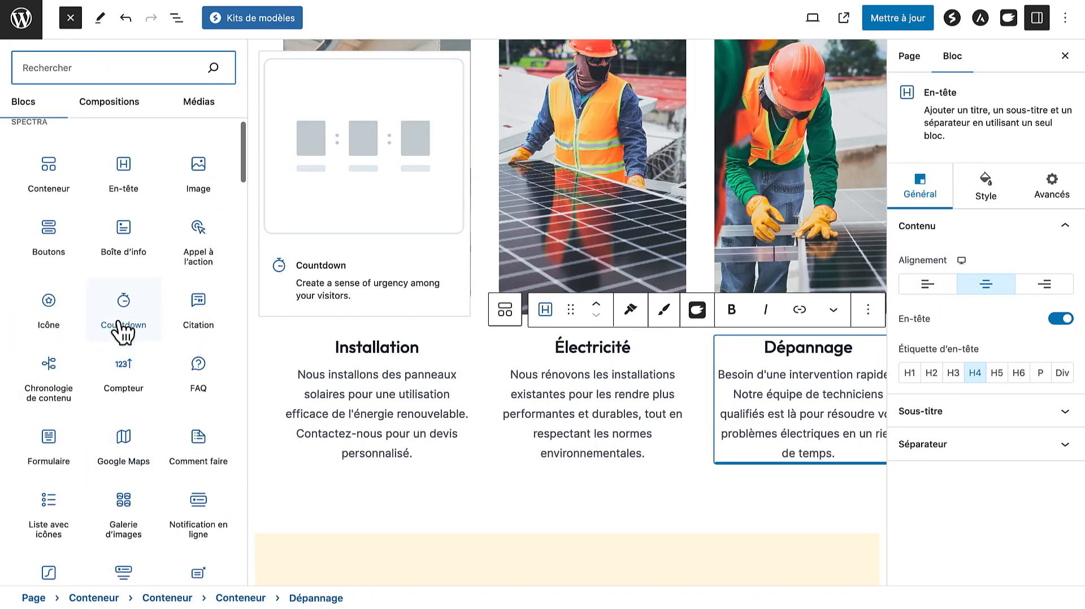
scroll(116, 330, "down", 3)
left_click_drag(42, 175, 375, 456)
scroll(376, 467, "down", 3)
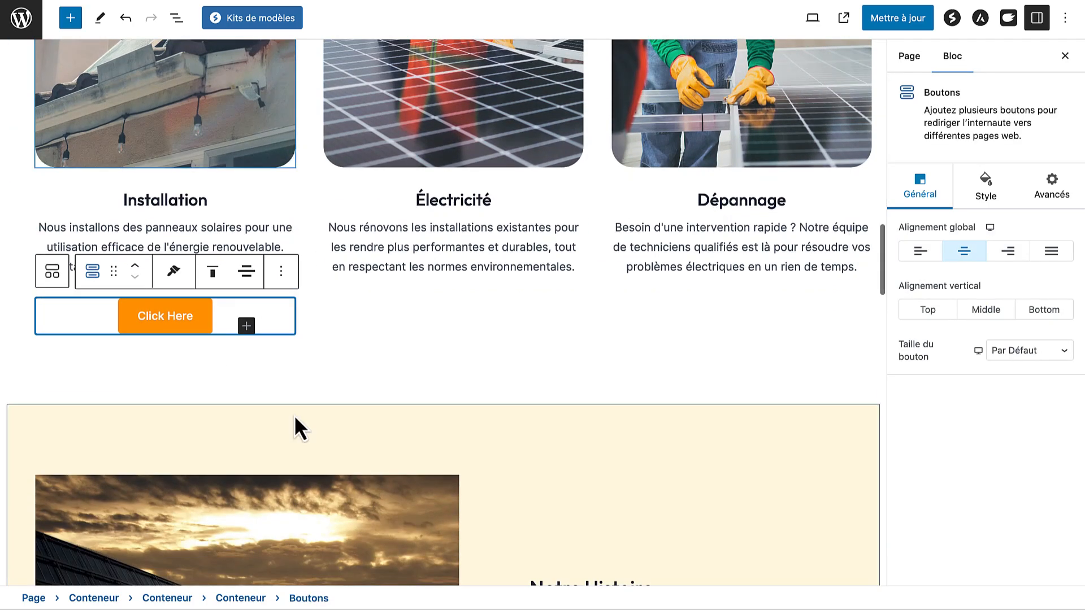
double_click(176, 314)
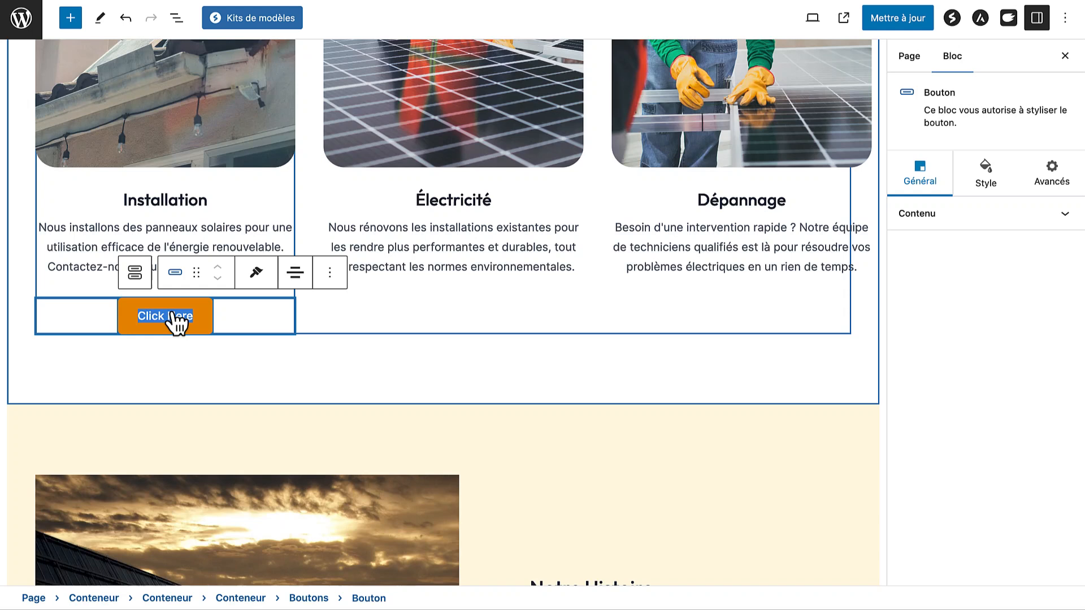
type("Découvrir")
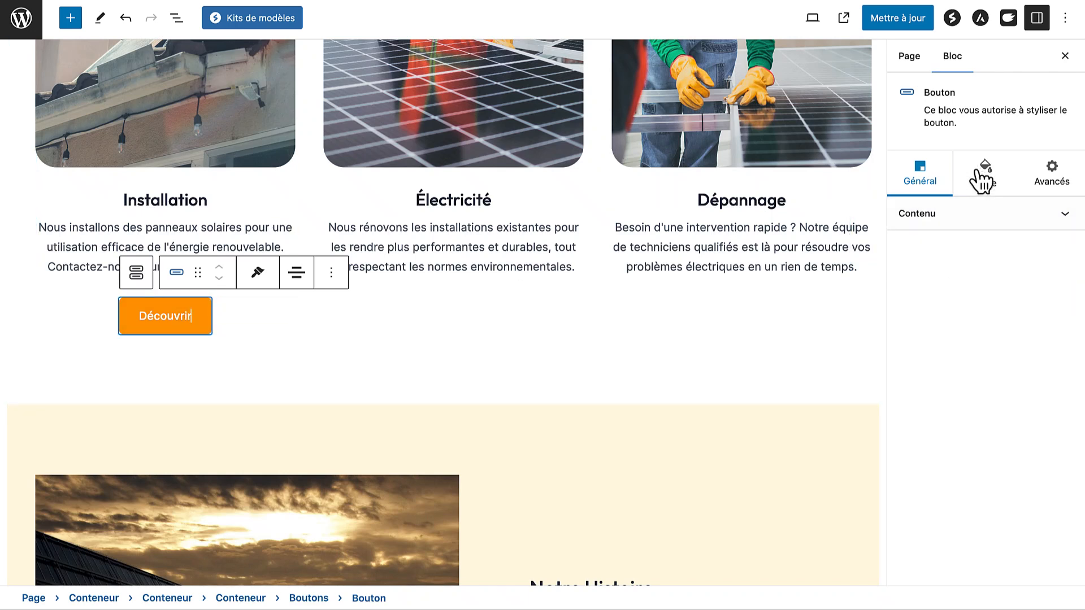
left_click(937, 215)
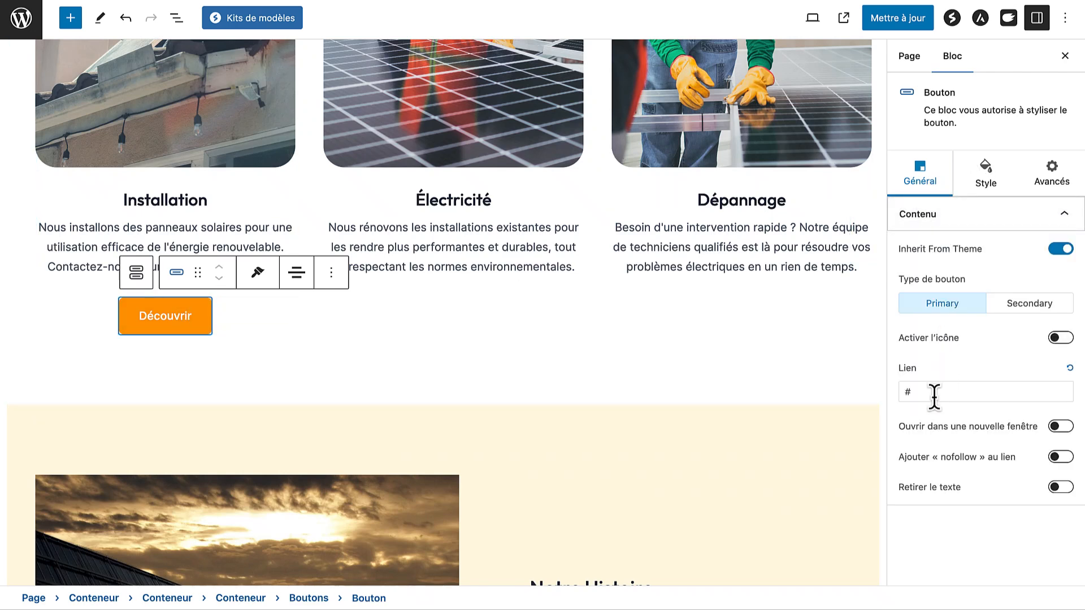
left_click_drag(932, 391, 898, 387)
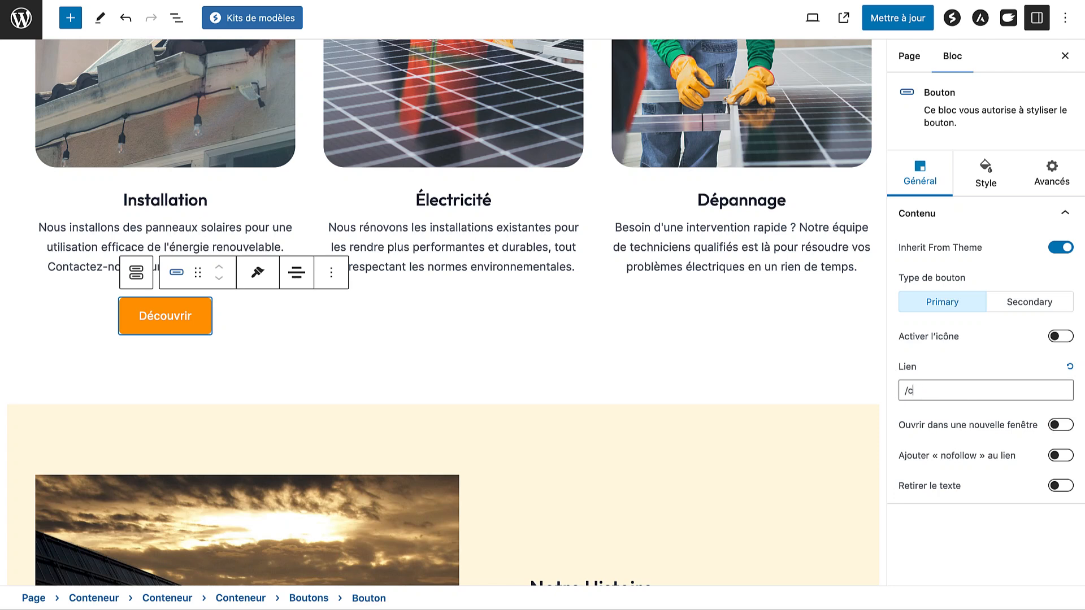
type("/contact/")
left_click(299, 351)
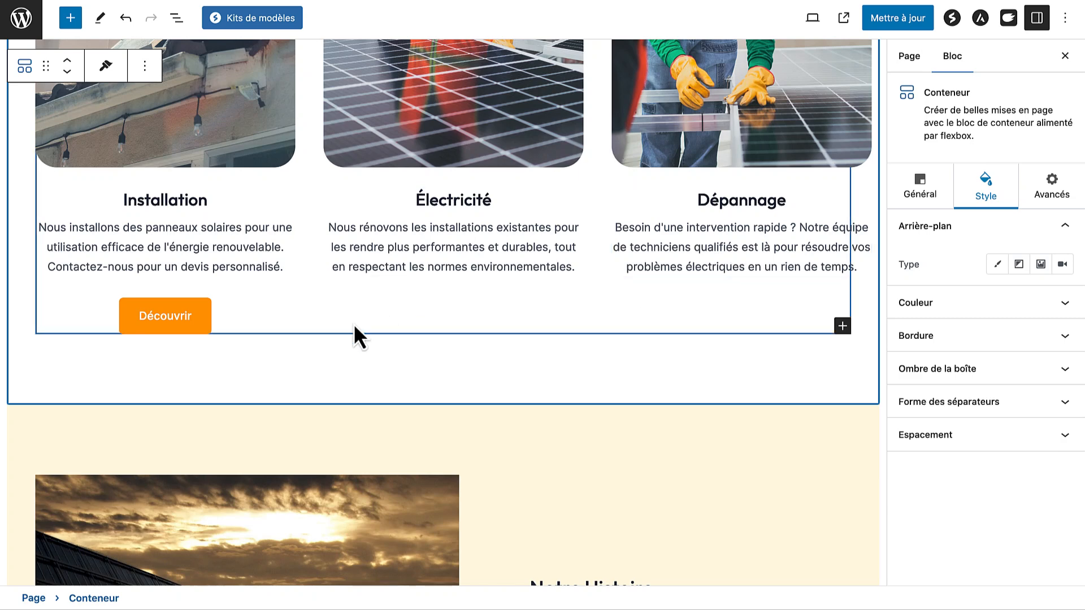
Add buttons blocks below the Électricité and Dépannage service texts
left_click(71, 19)
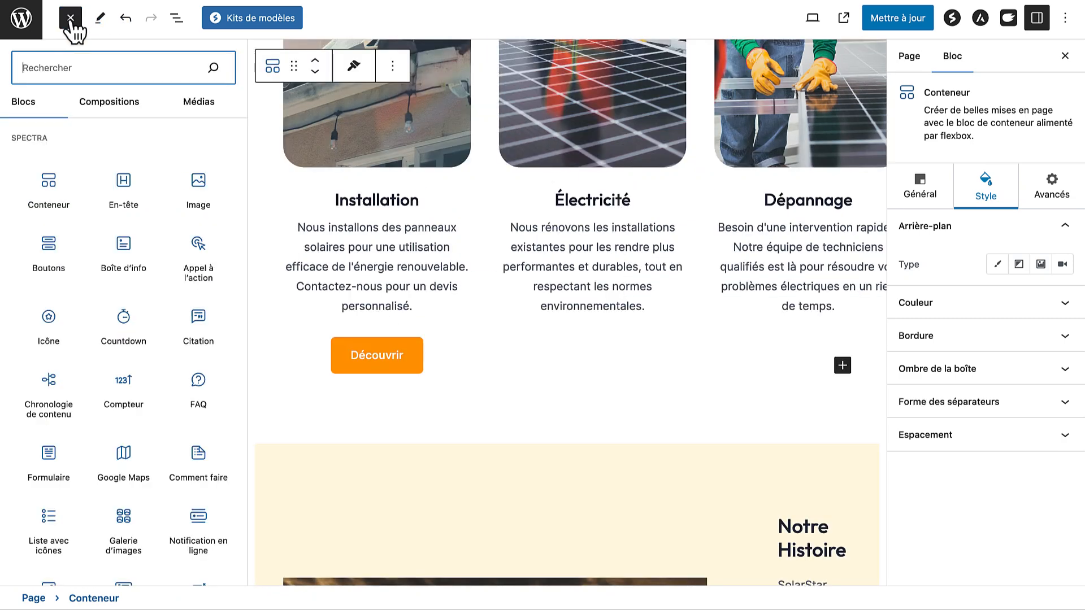
left_click_drag(64, 265, 562, 307)
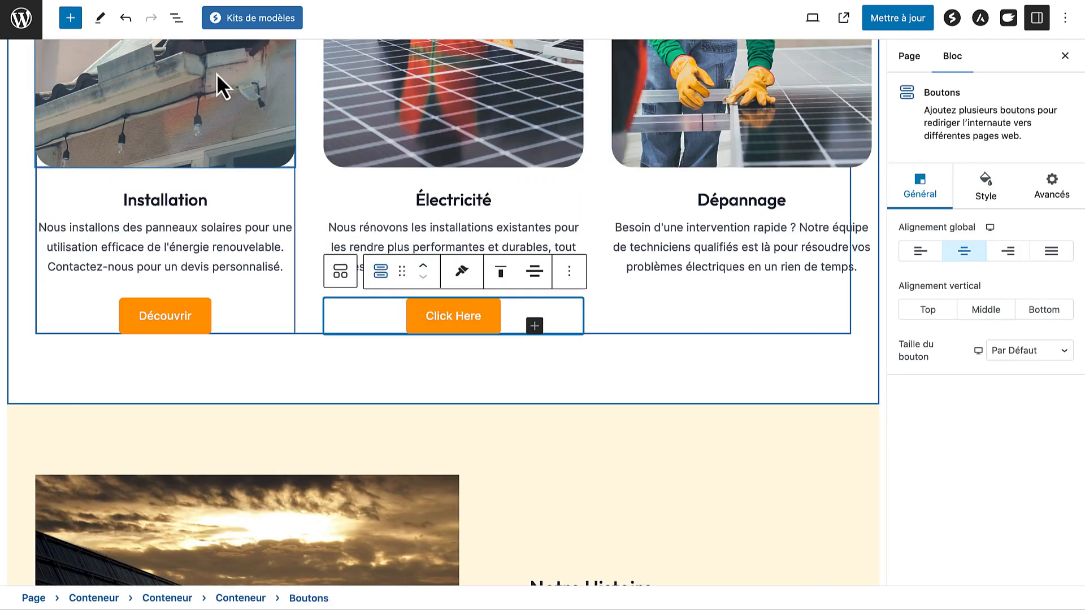
left_click(70, 17)
mouse_move(77, 250)
left_click_drag(76, 250, 868, 350)
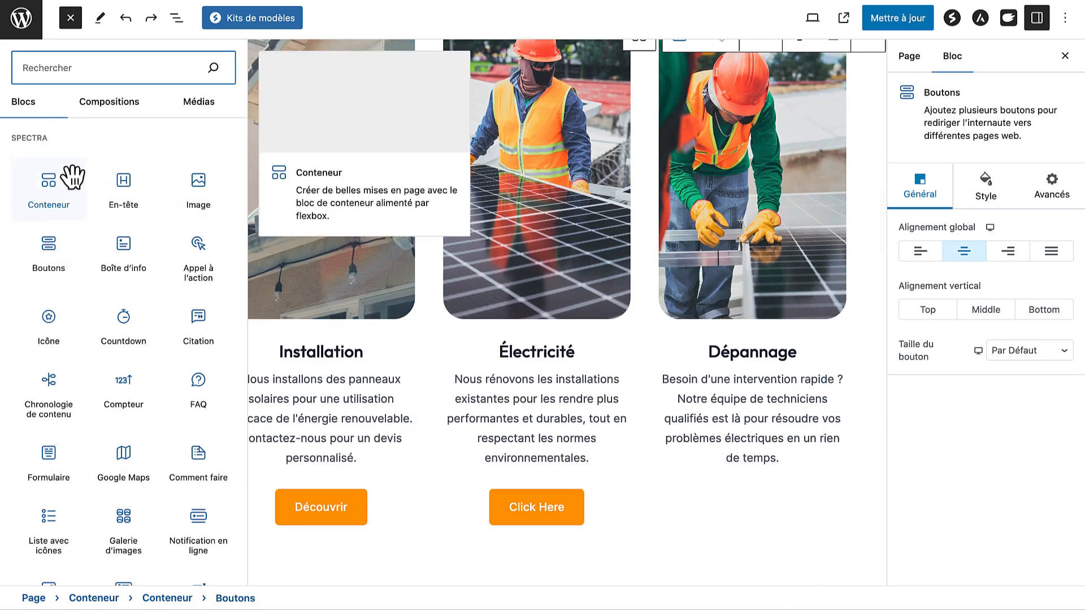
left_click_drag(64, 259, 686, 452)
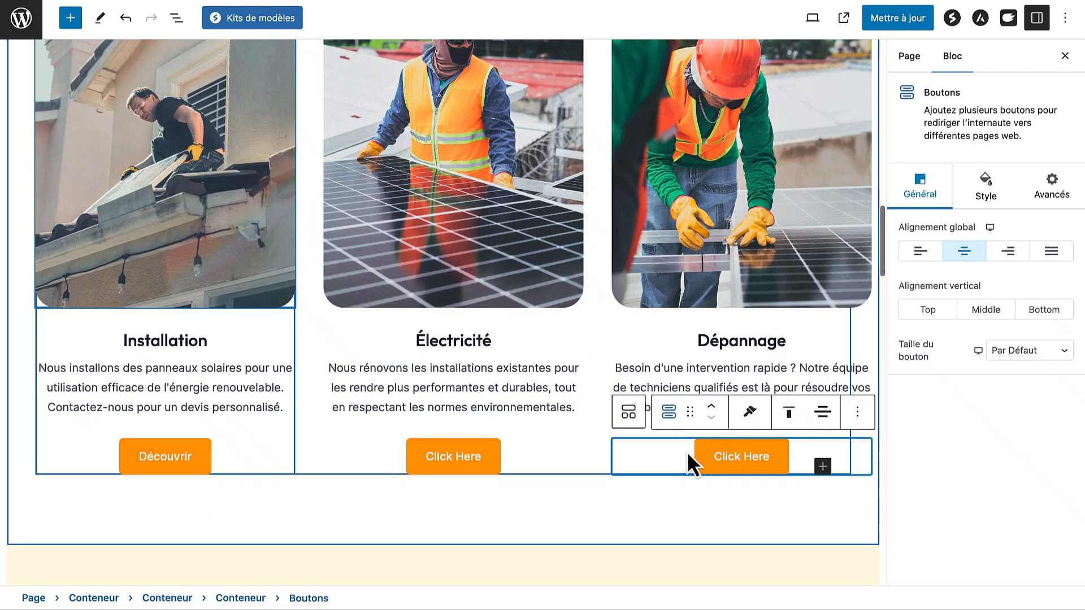
Relabel the Électricité button 'Découvrir', edit its link, and check the Installation button's link
scroll(667, 424, "down", 3)
left_click(450, 317)
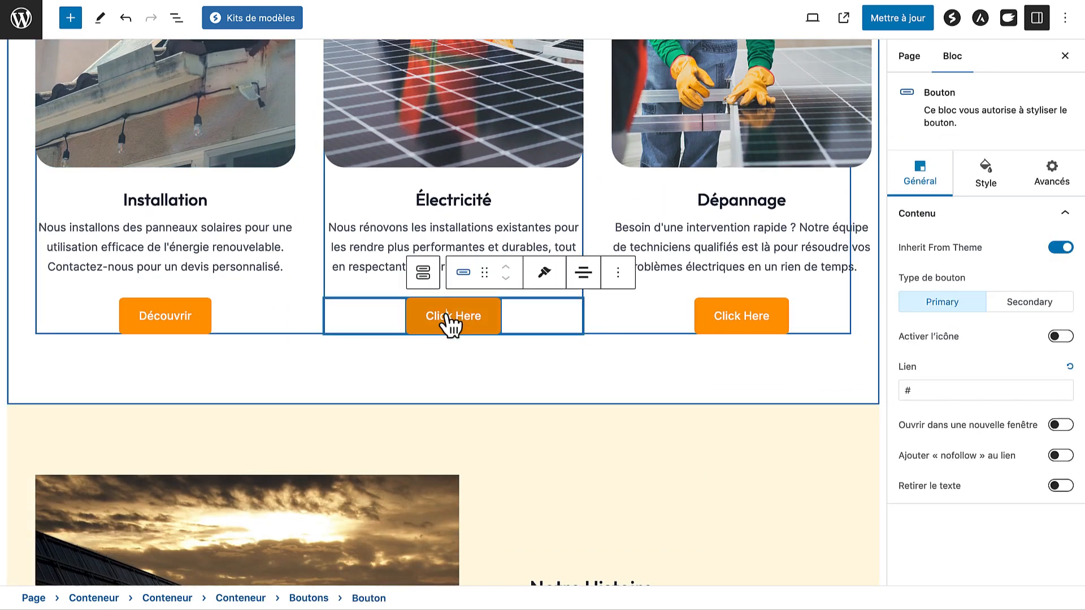
type("Découv")
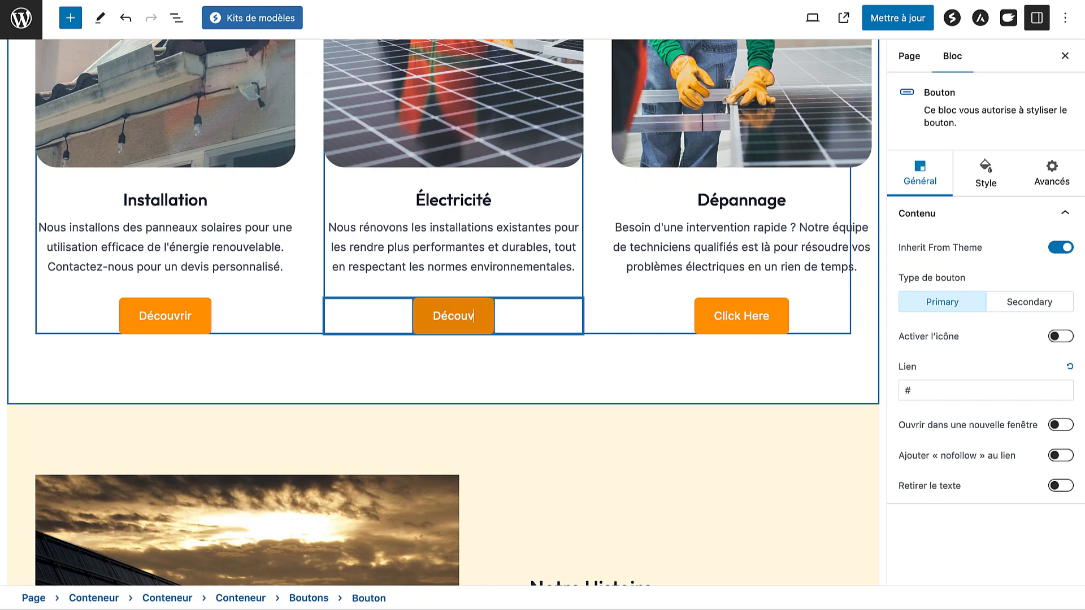
type("rir")
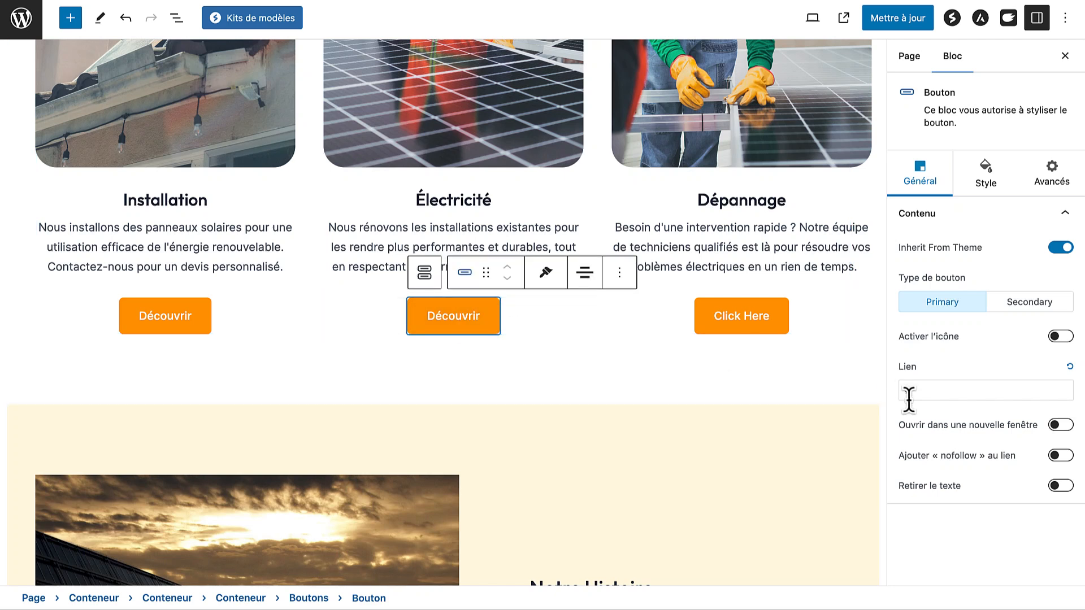
left_click(929, 396)
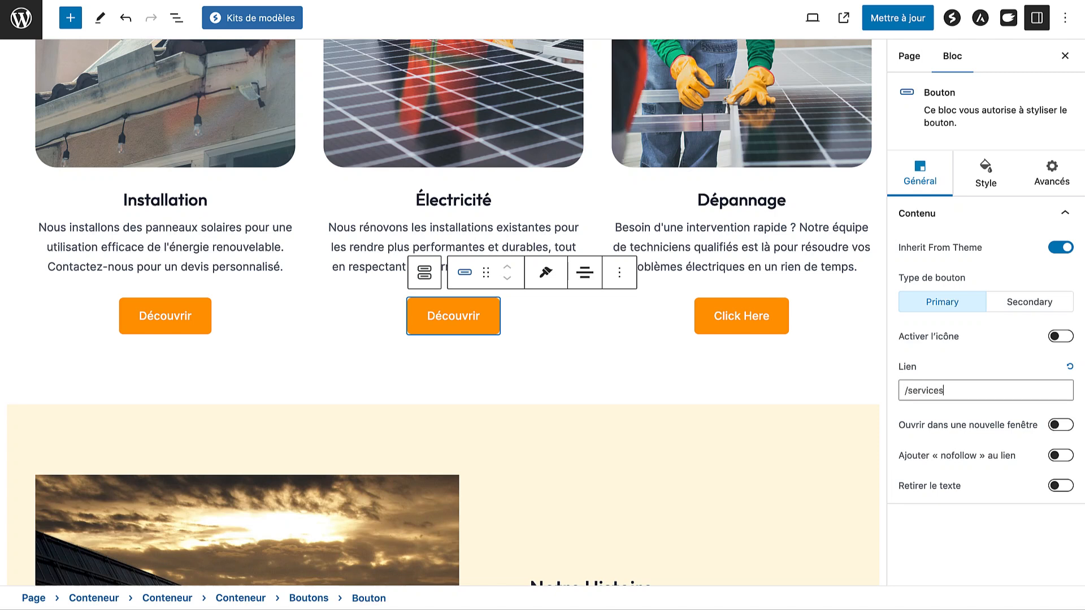
left_click(169, 318)
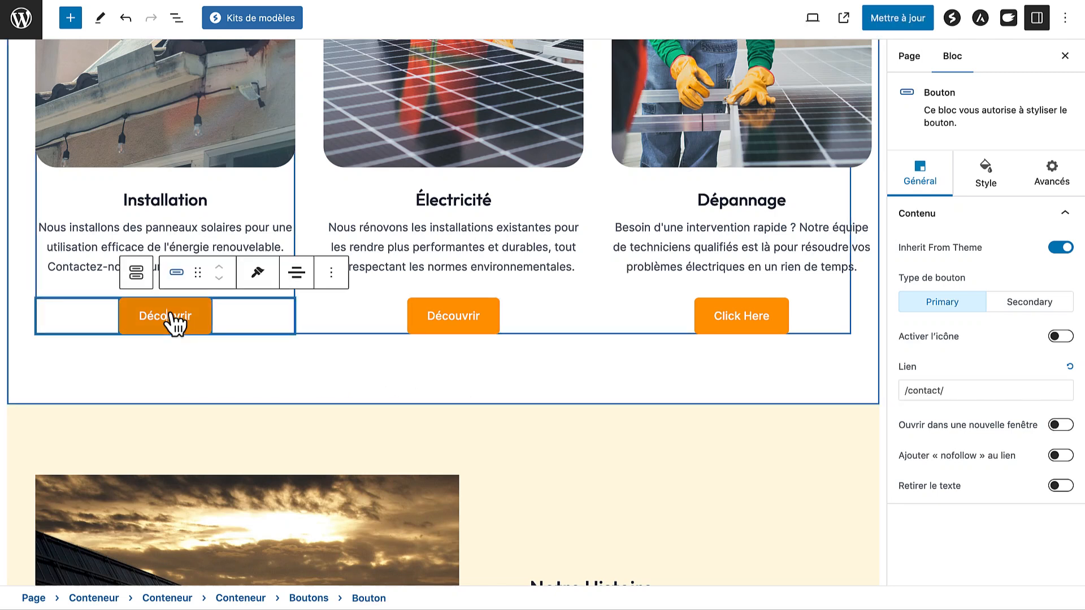
left_click(918, 381)
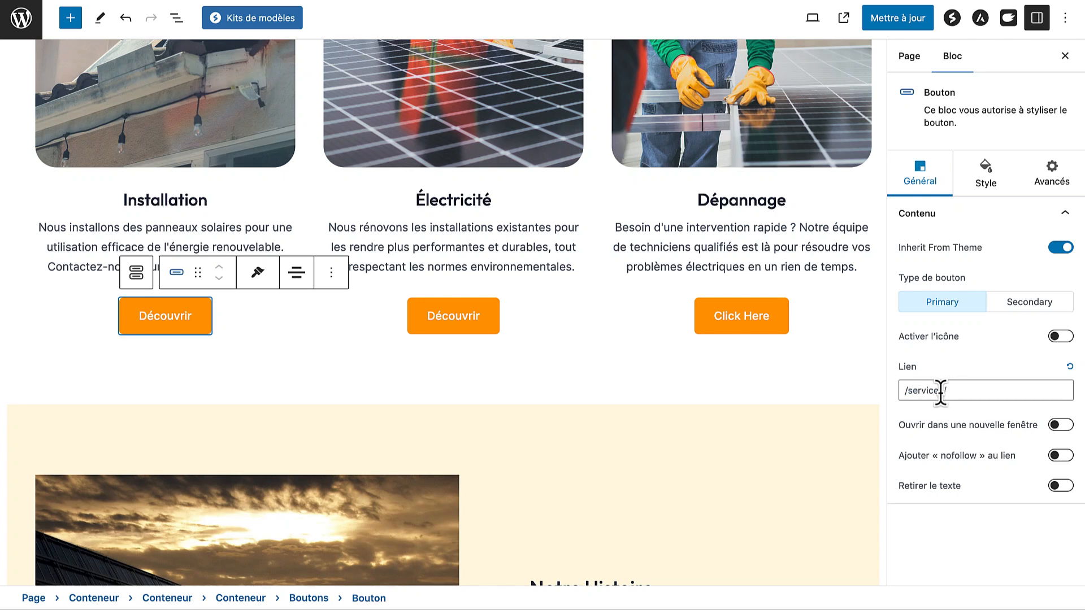
Link the Dépannage Click Here button to /services/ and relabel it 'Découvrir'
left_click(726, 312)
left_click(918, 390)
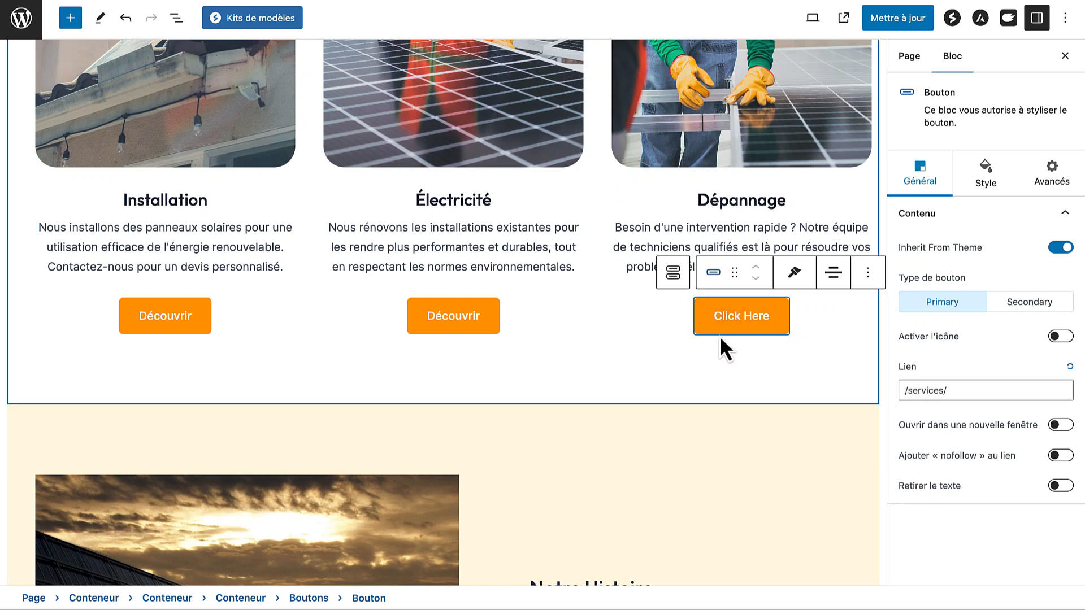
left_click(742, 321)
type("Découvrir")
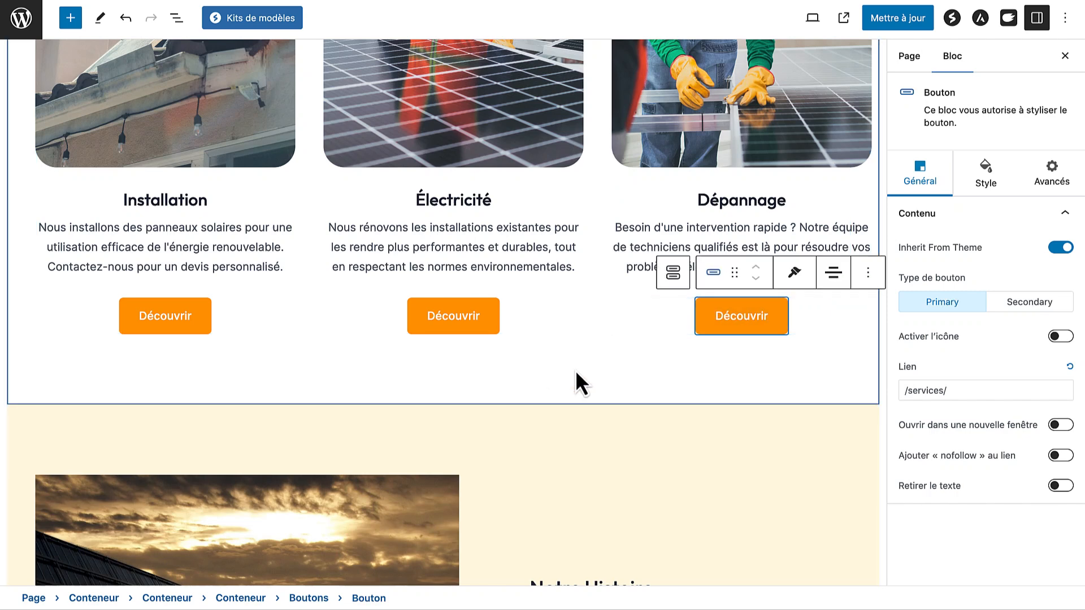
Round the Notre Histoire image's corners to a 30 px radius
scroll(582, 381, "down", 6)
scroll(577, 371, "up", 1)
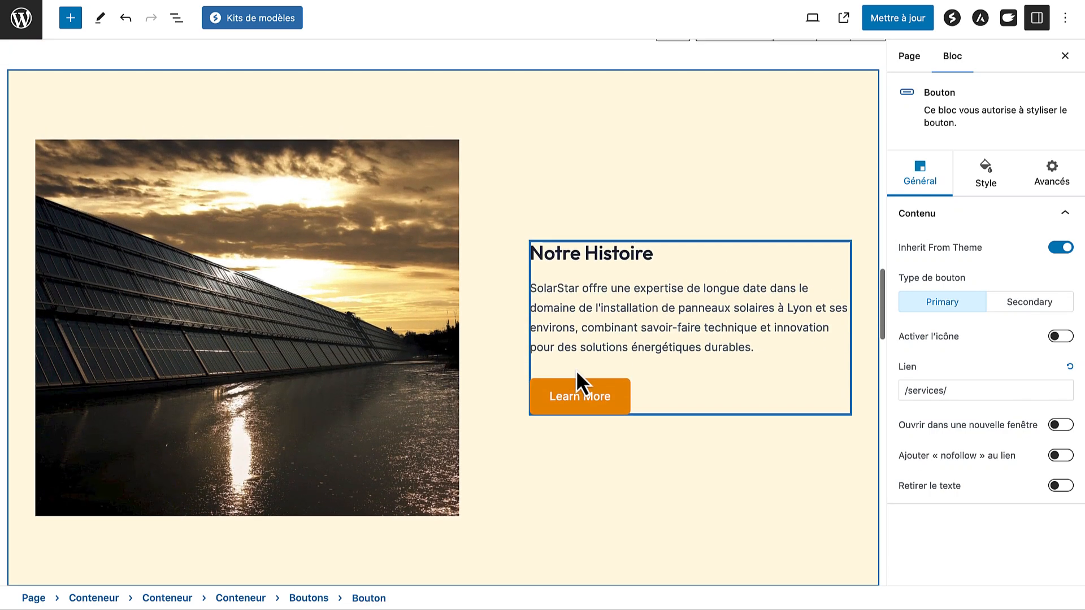
scroll(475, 187, "up", 8)
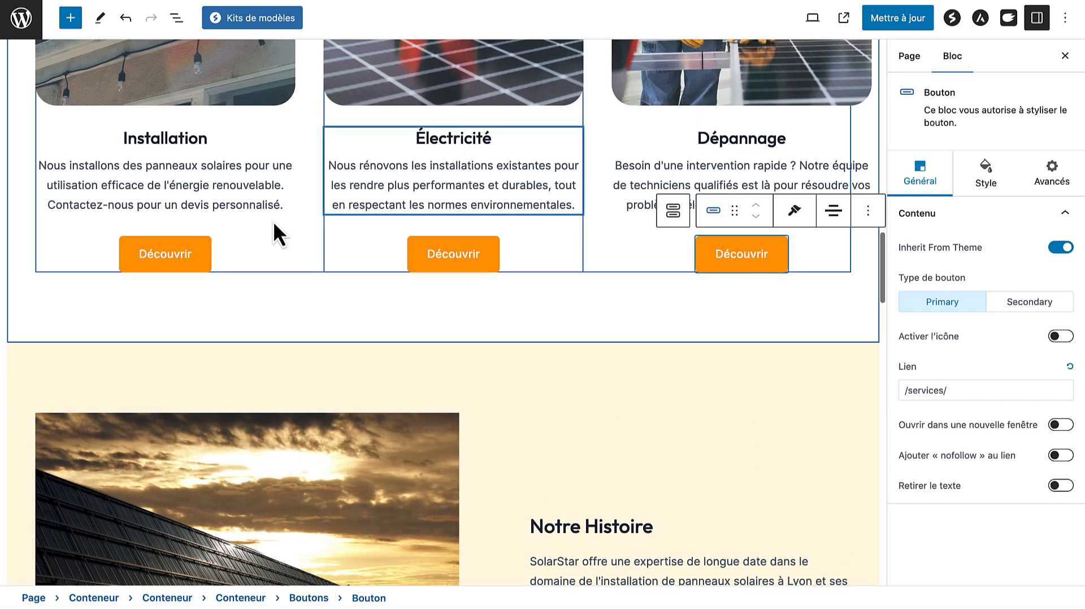
scroll(465, 476, "down", 7)
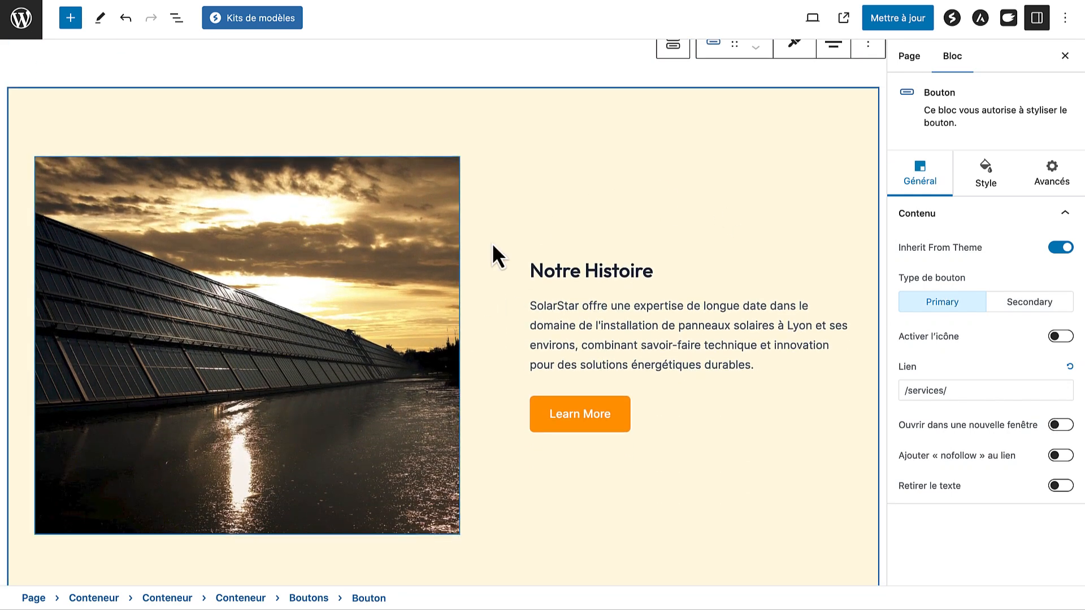
left_click(302, 315)
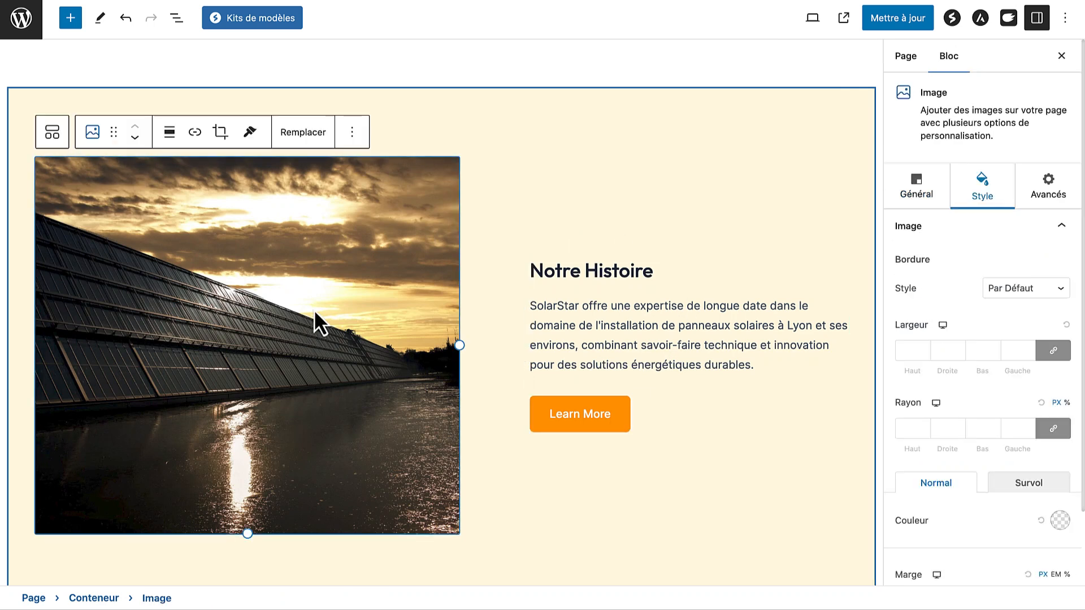
left_click(902, 428)
type("30")
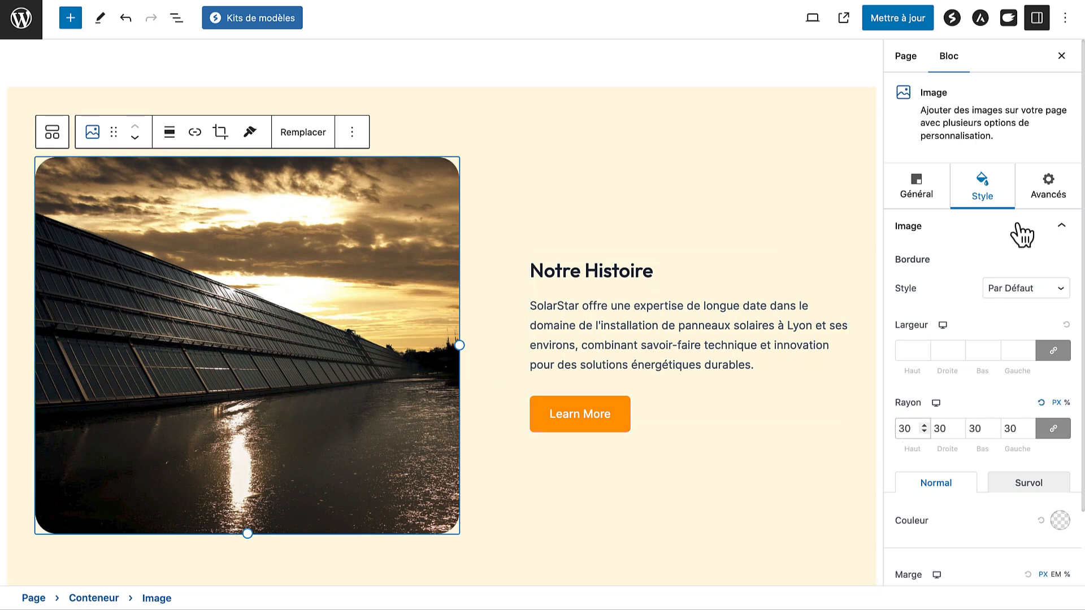
Give the Notre Histoire image a Fade Right entrance animation
left_click(1046, 192)
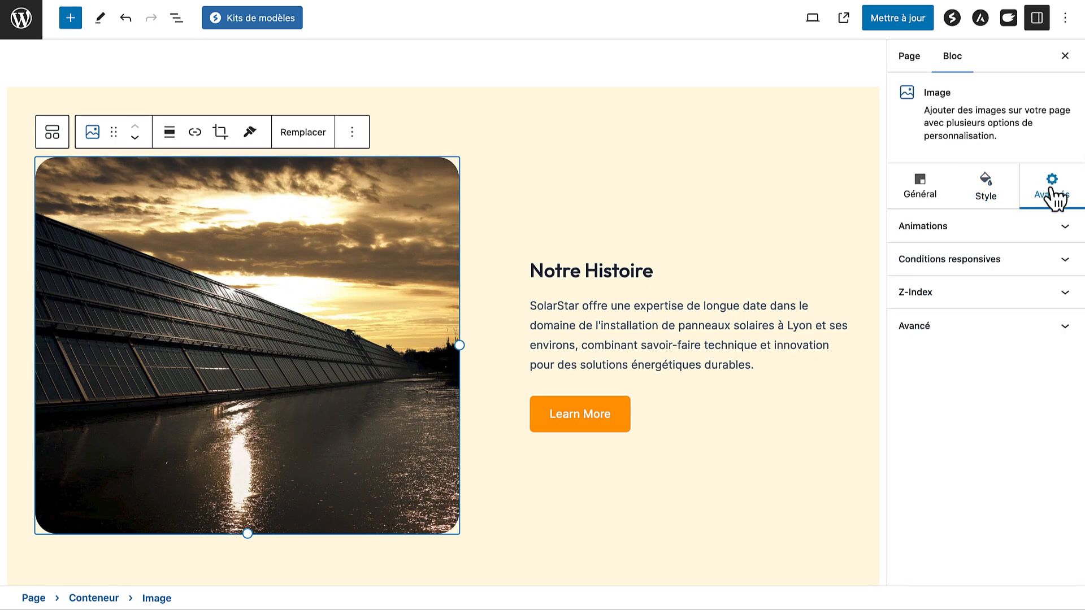
left_click(1015, 229)
left_click(981, 267)
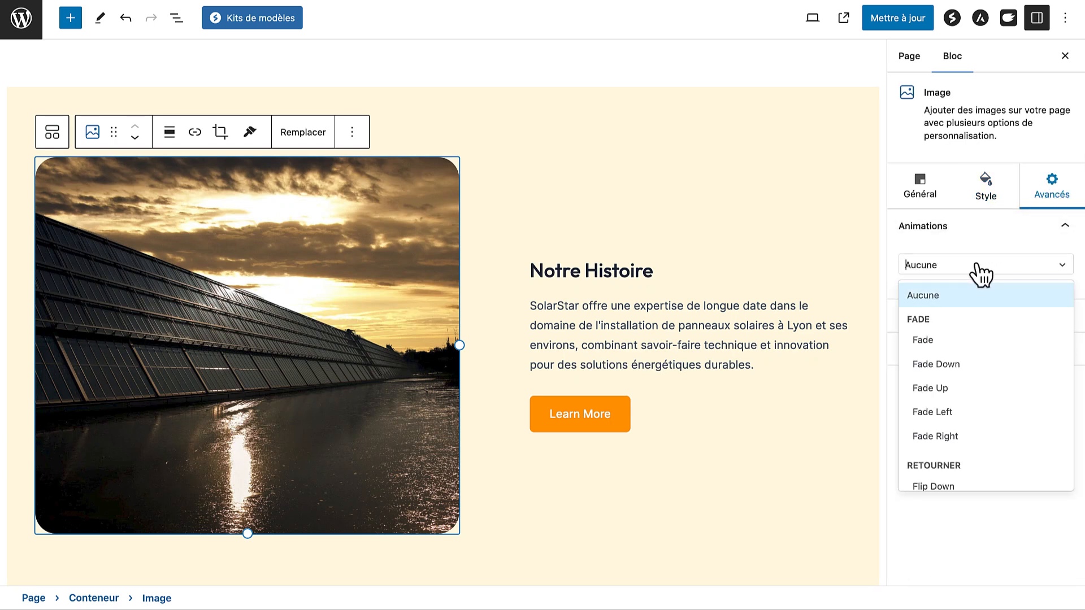
scroll(965, 390, "down", 1)
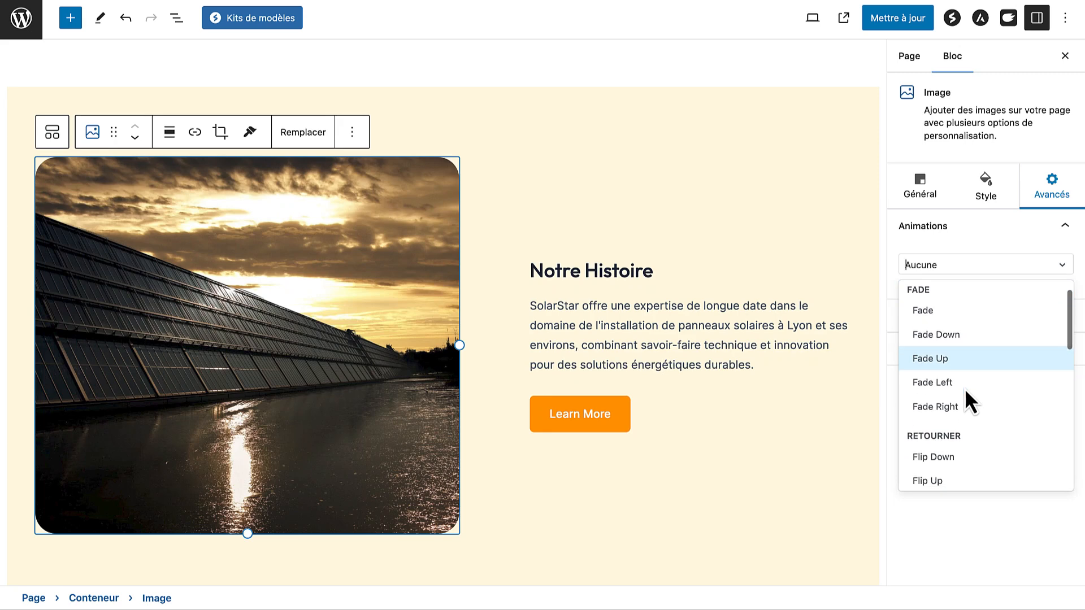
left_click(953, 406)
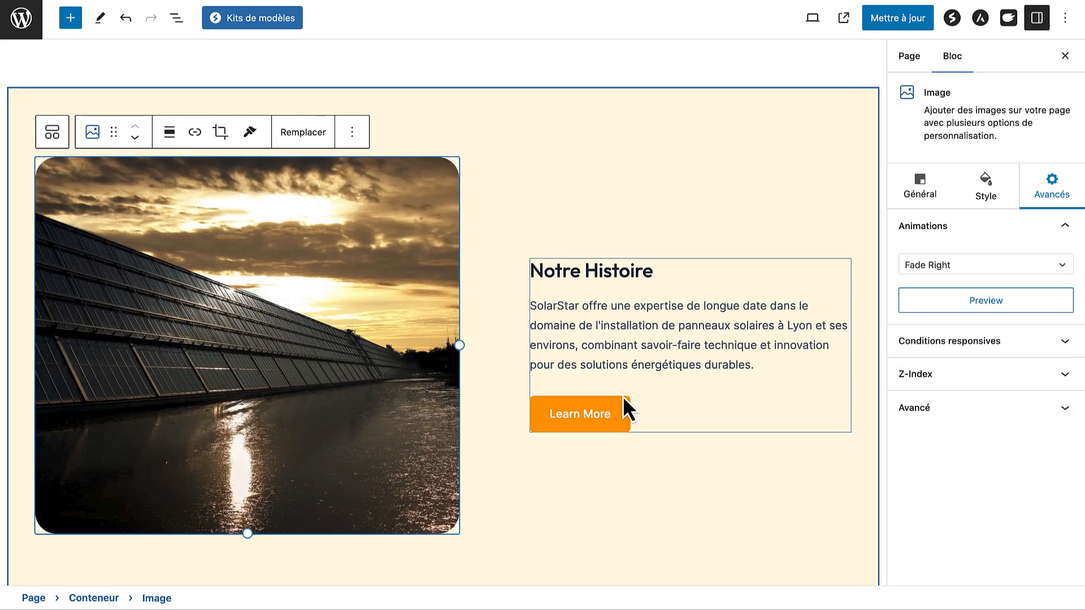
scroll(709, 362, "down", 1)
scroll(708, 361, "down", 2)
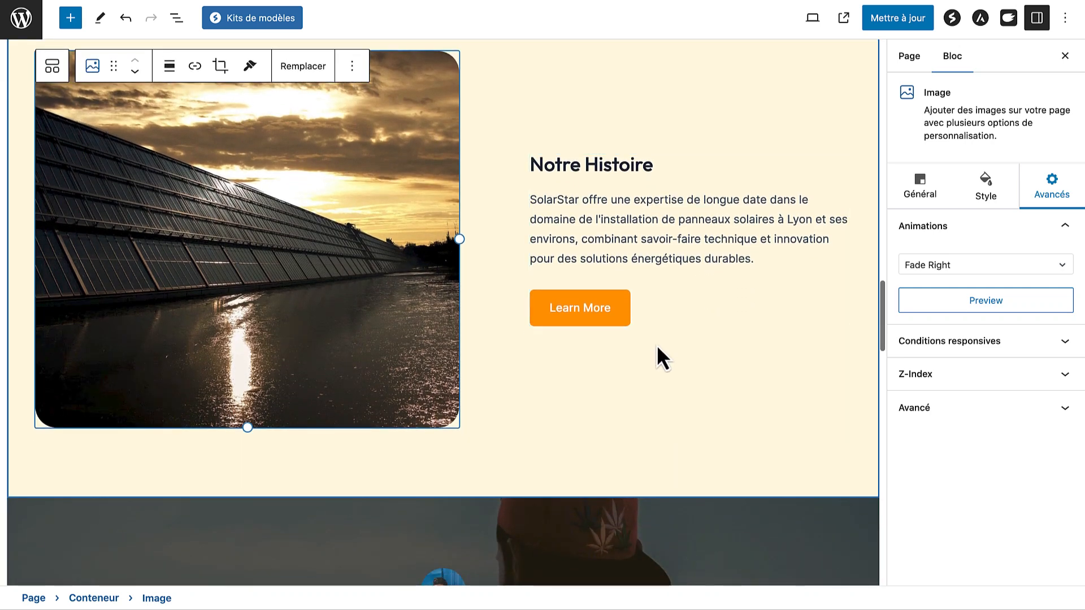
Relabel the Learn More button 'A propos'
left_click(613, 312)
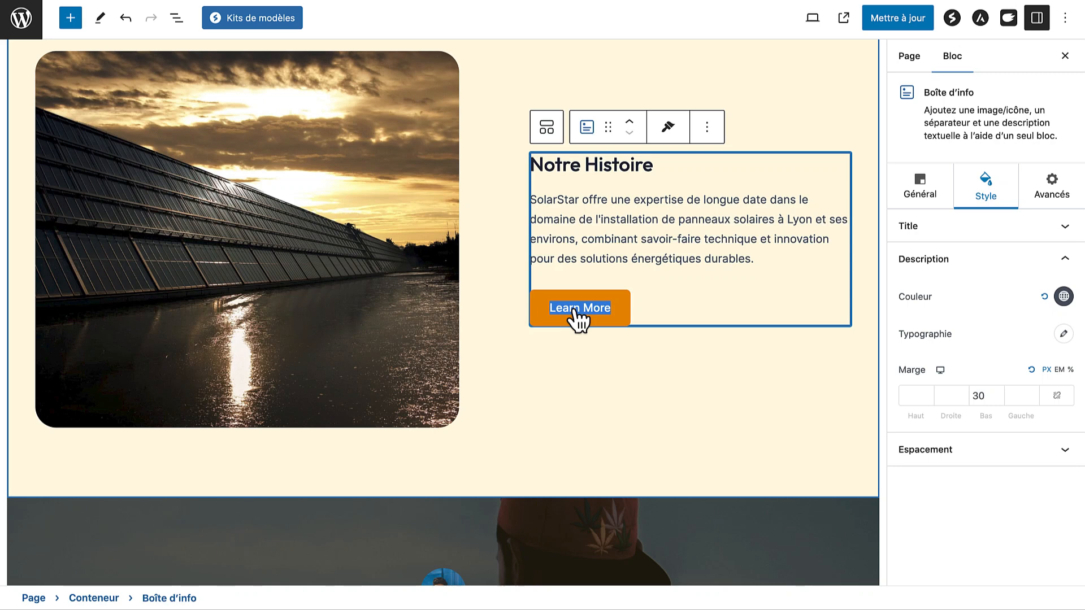
type("Voi")
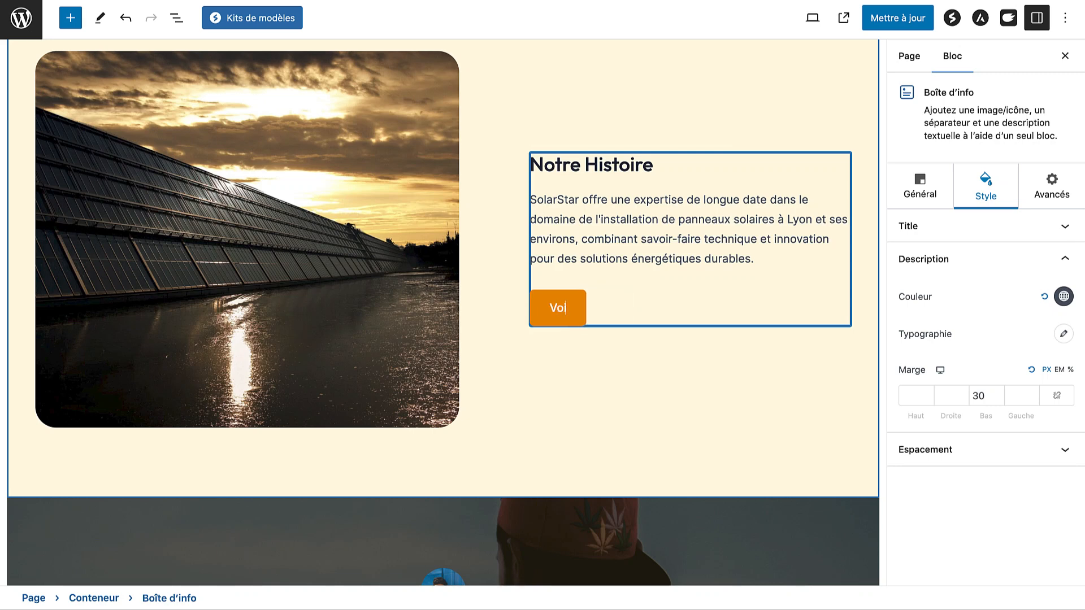
key("BackSpace")
key("BackSpace")
key("BackSpace")
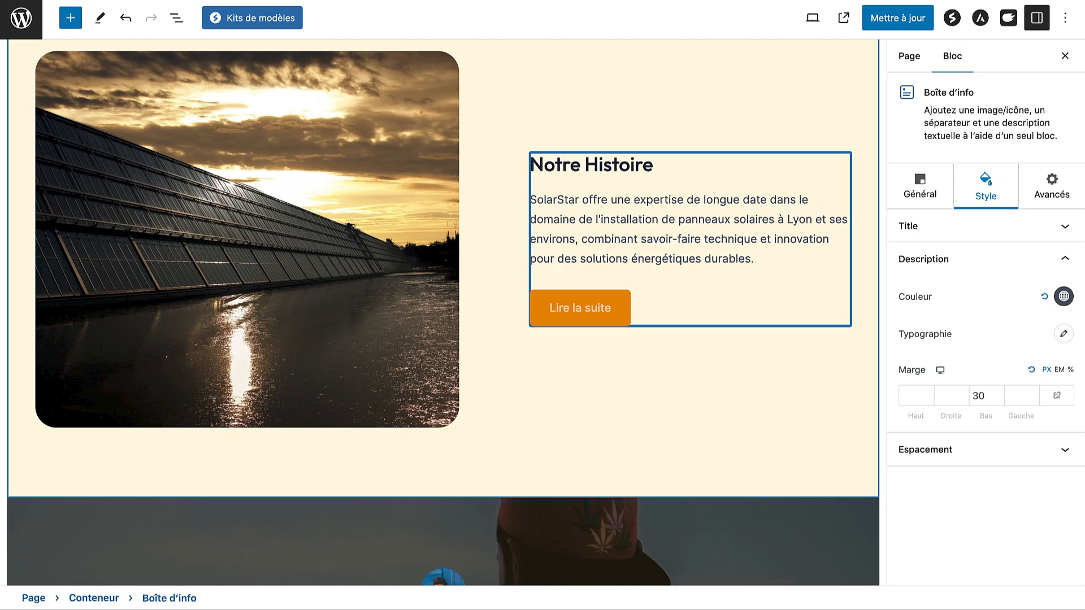
type("A prop")
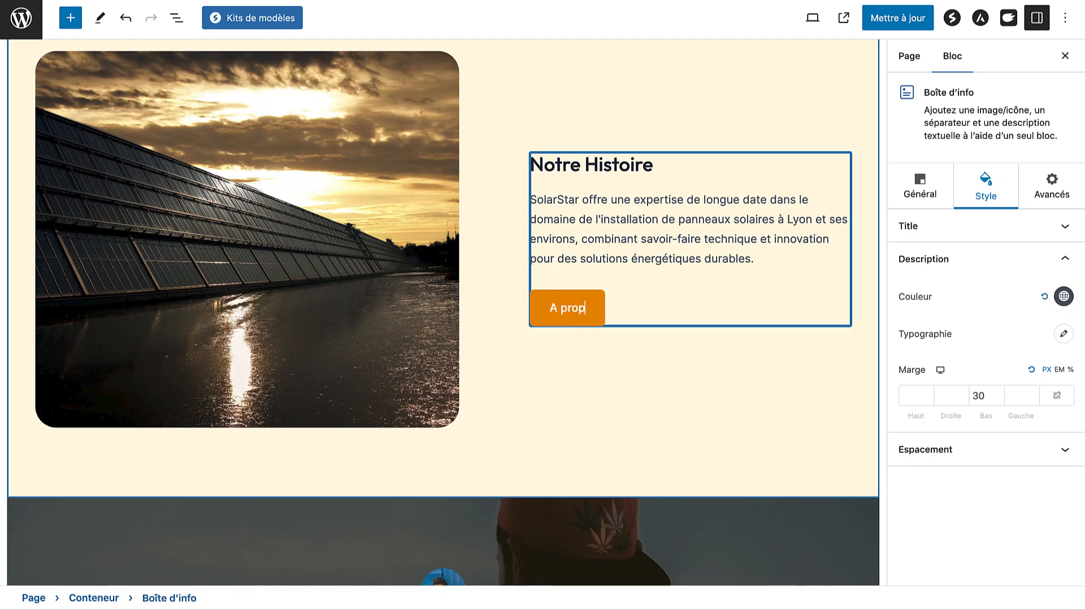
type("os")
Change the button's call-to-action link from /about/ to /a-propos/
left_click(922, 204)
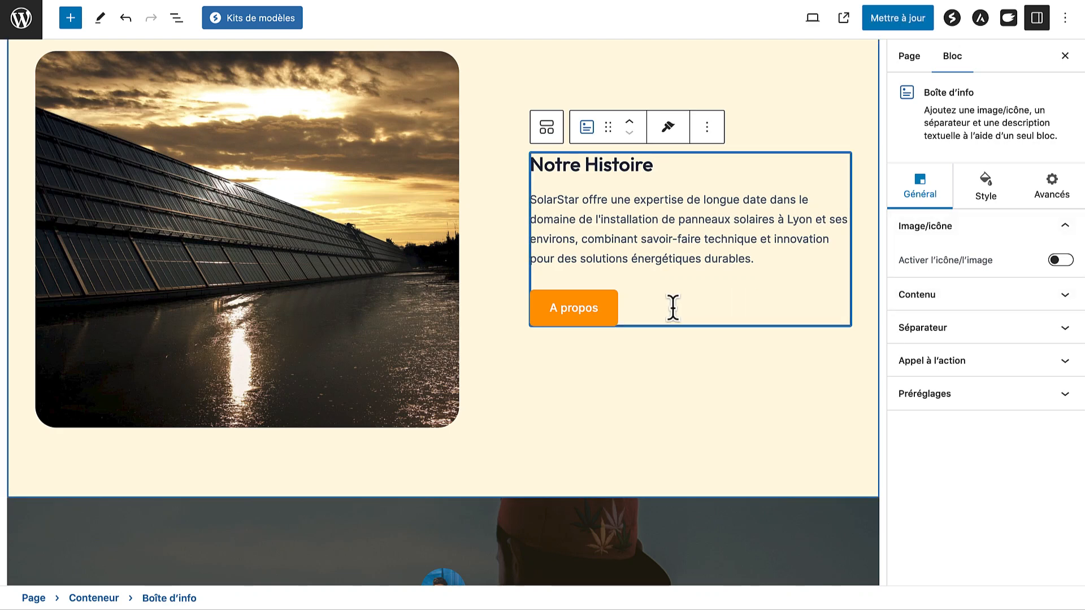
left_click(967, 365)
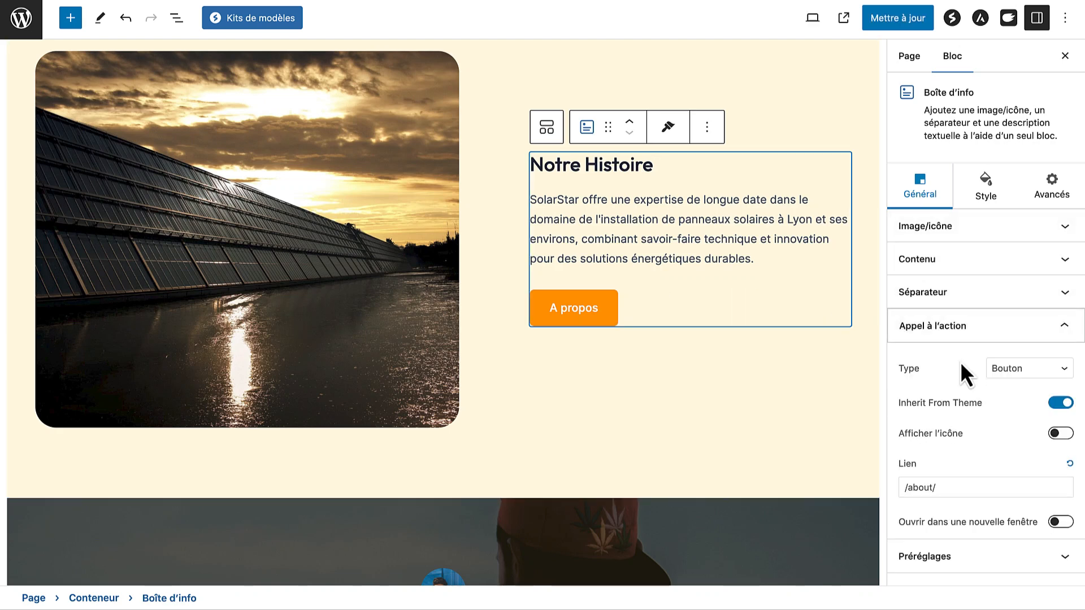
left_click(922, 487)
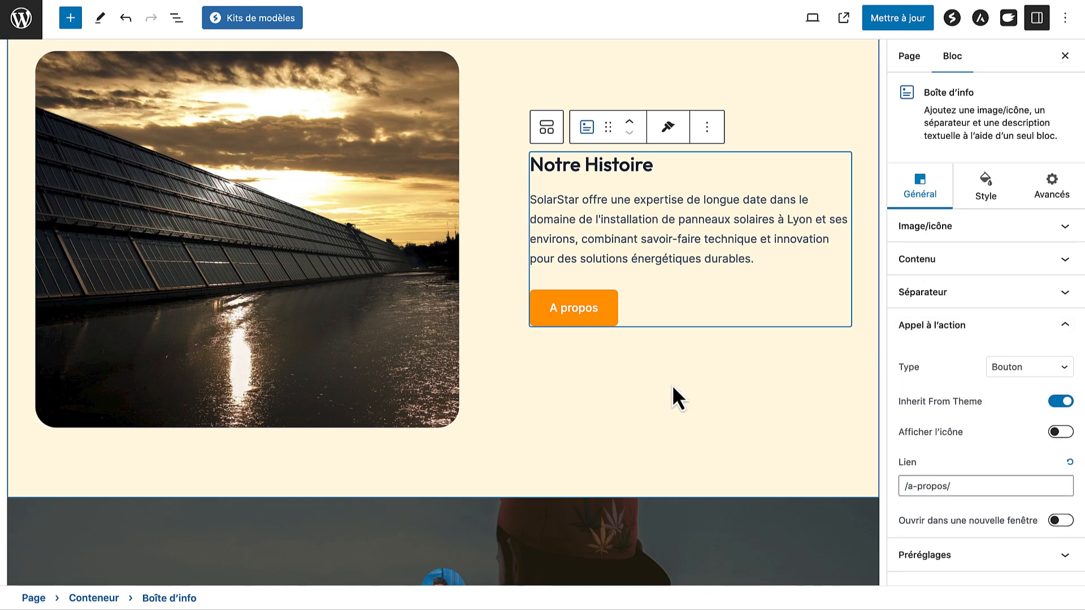
scroll(672, 385, "down", 3)
scroll(671, 385, "down", 5)
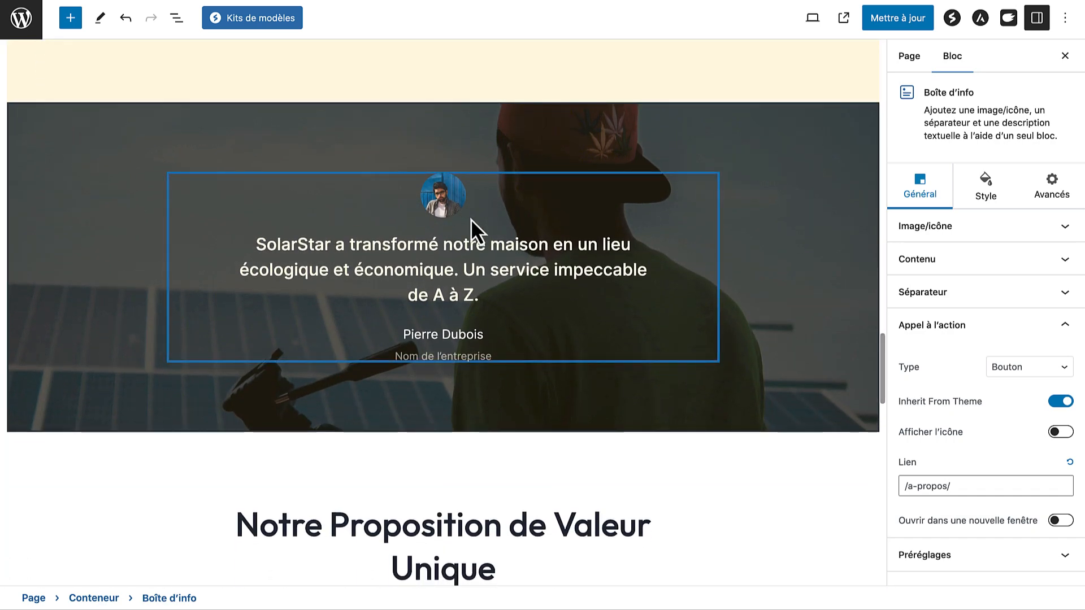
Replace the testimonial's 'Nom de l'entreprise' line with 'Particulier'
left_click(472, 352)
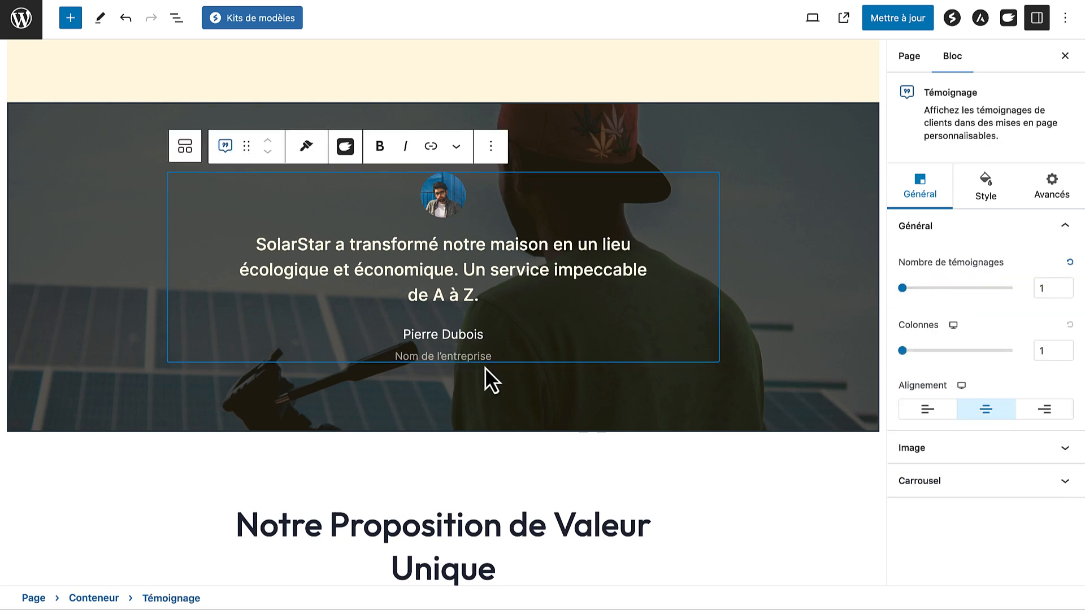
scroll(538, 349, "up", 1)
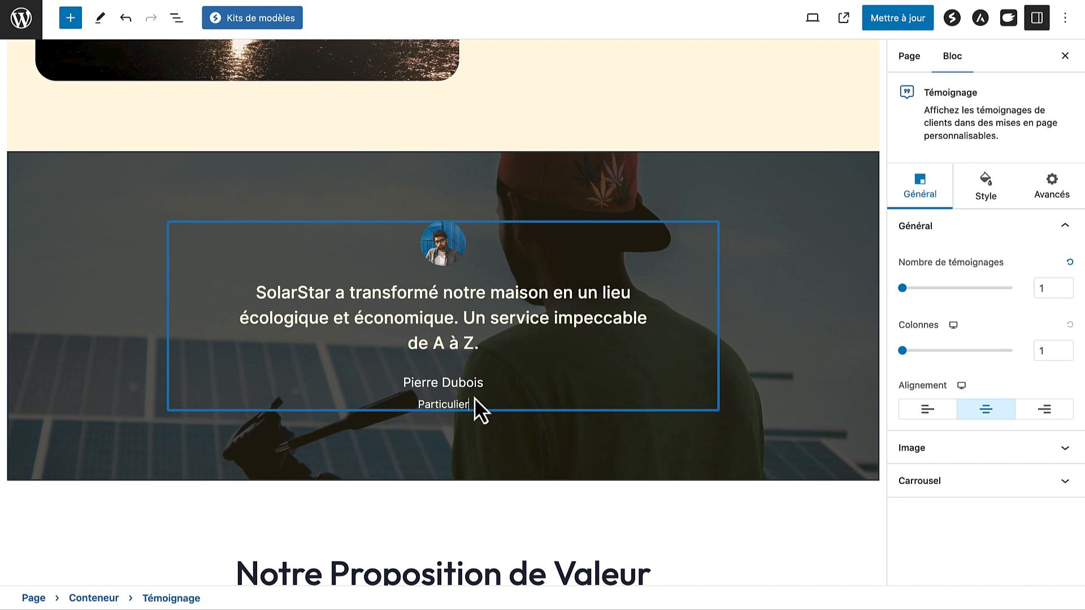
scroll(502, 377, "down", 5)
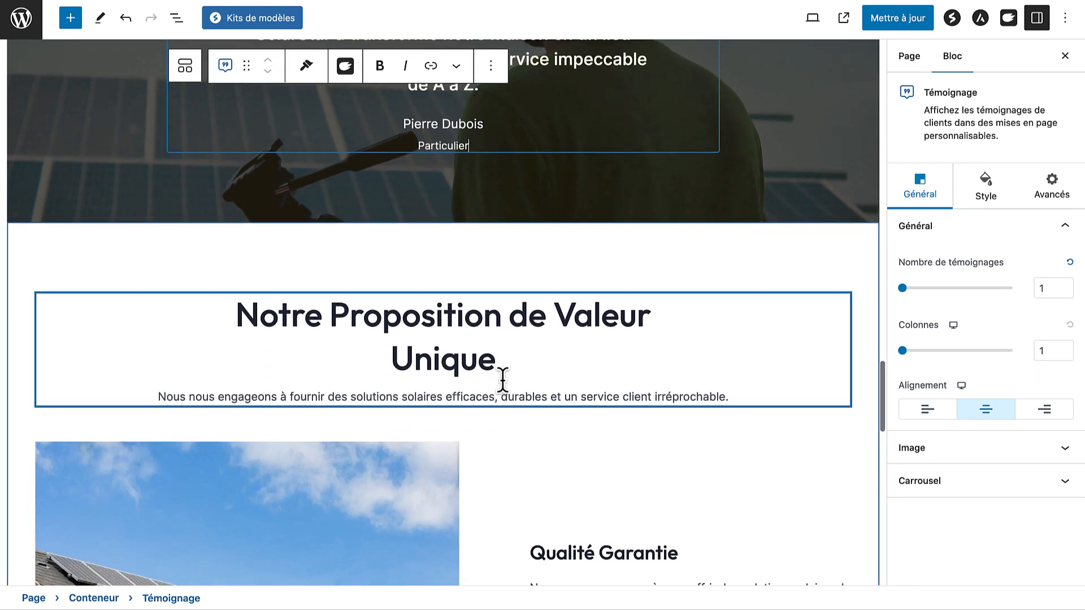
scroll(503, 377, "down", 4)
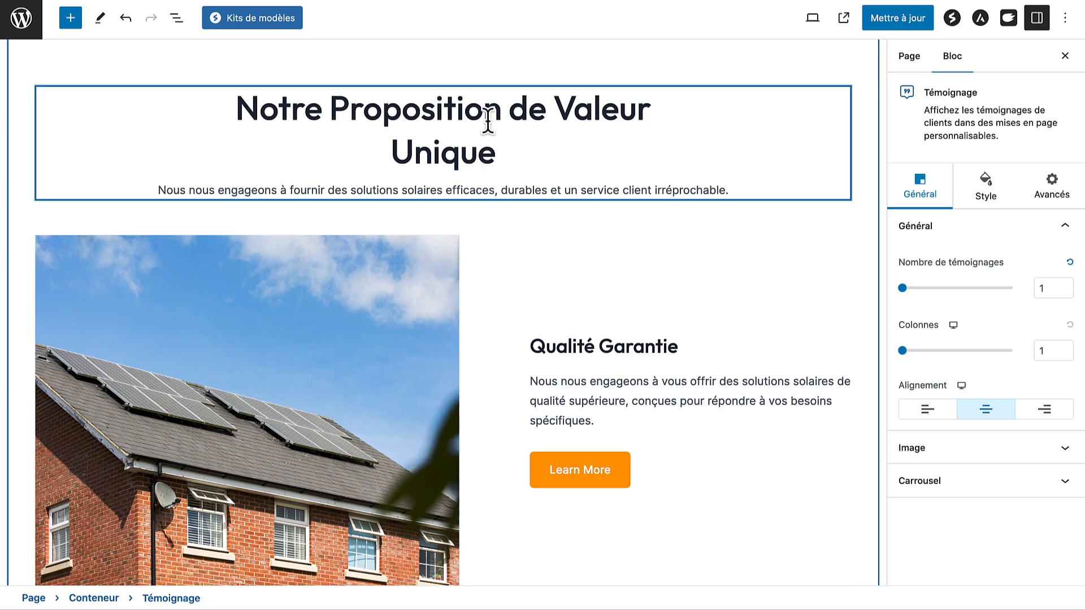
Give the Qualité Garantie house image a Fade Right entrance animation
left_click(306, 381)
scroll(302, 376, "down", 3)
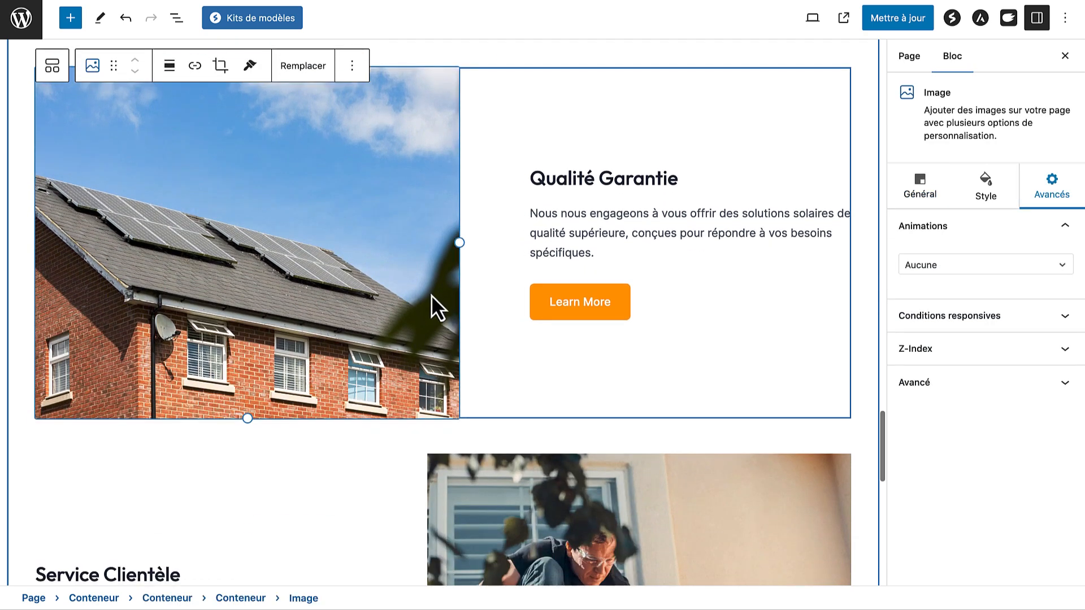
left_click(947, 270)
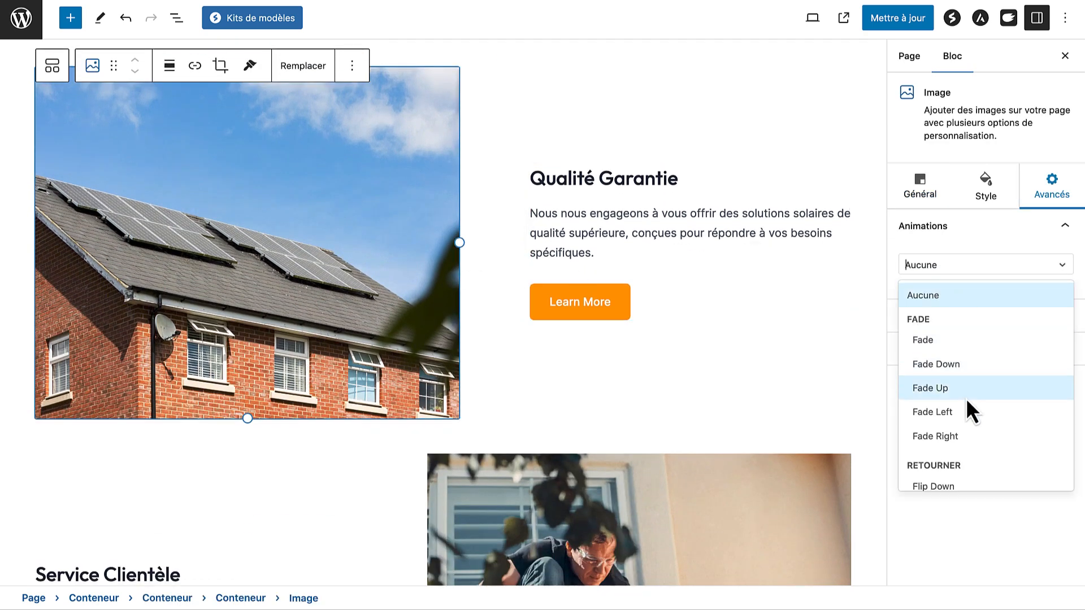
left_click(956, 435)
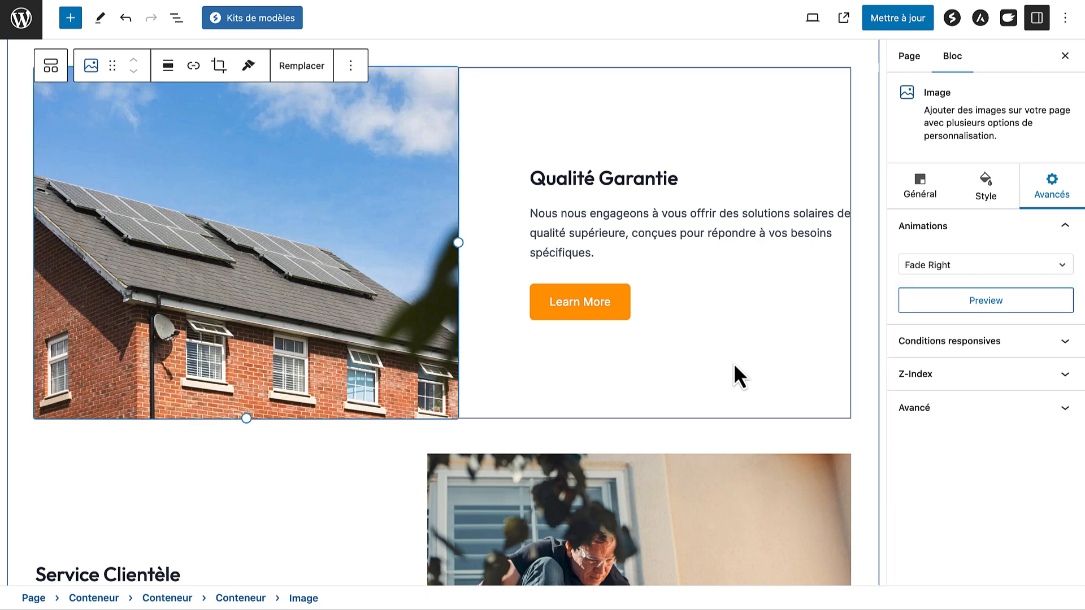
scroll(733, 363, "down", 4)
Give the rooftop installer image a Fade Left entrance animation
left_click(692, 346)
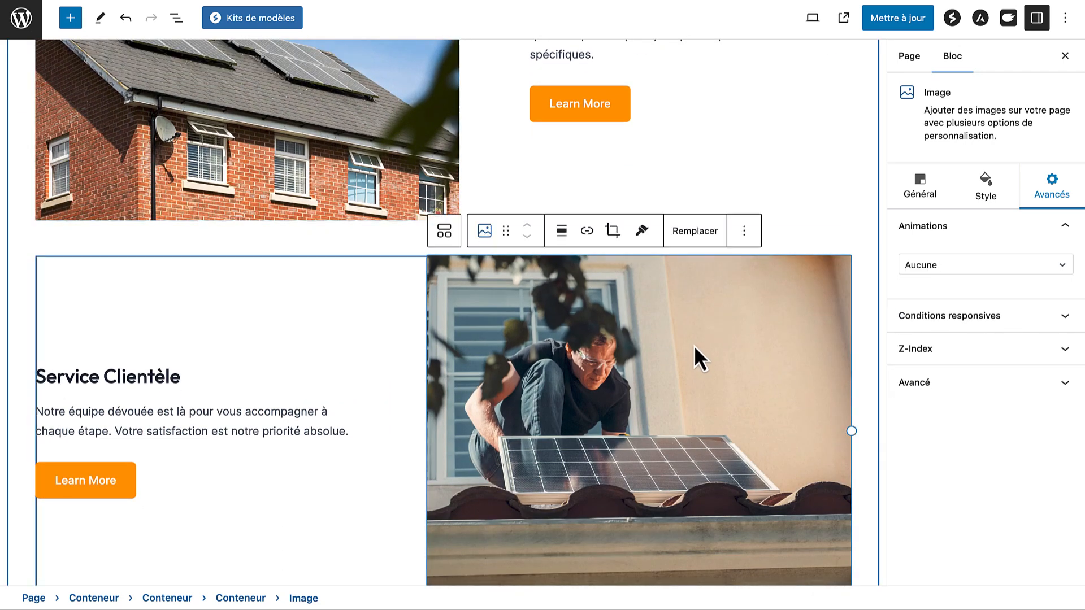
left_click(948, 271)
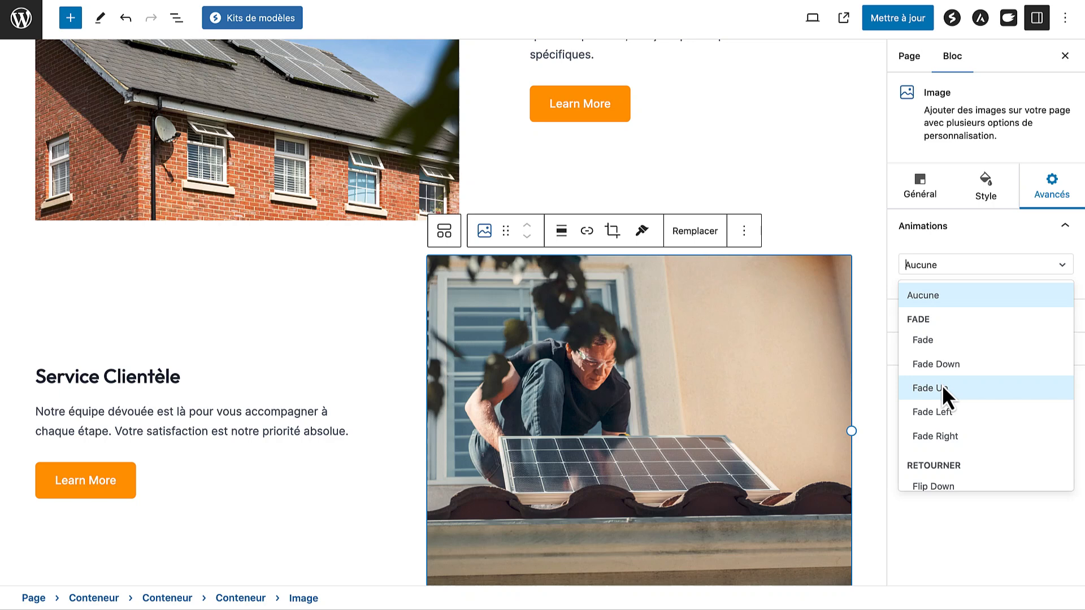
left_click(943, 411)
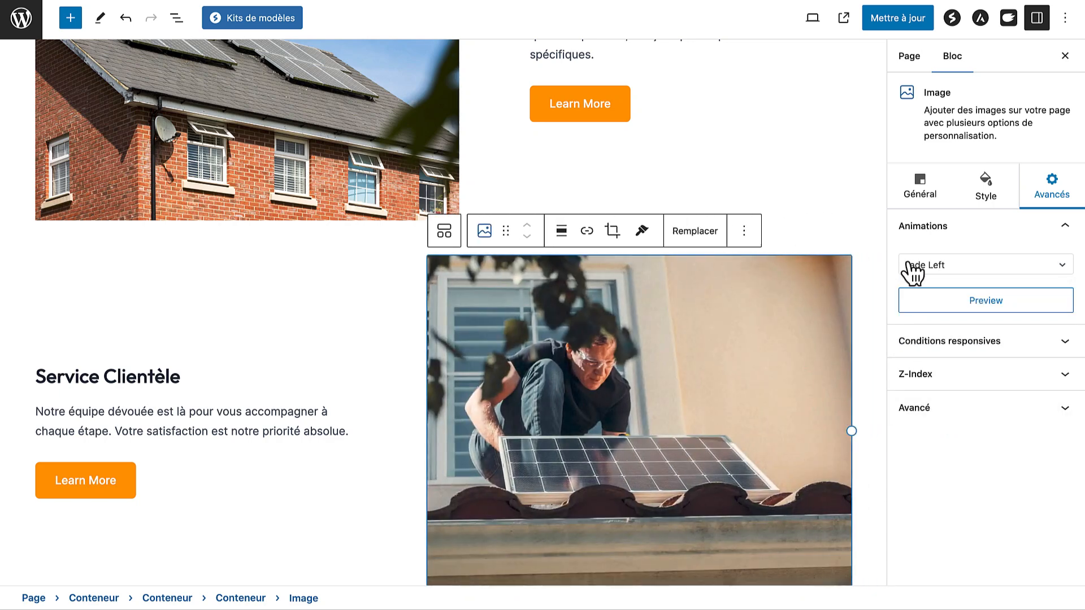
left_click(932, 208)
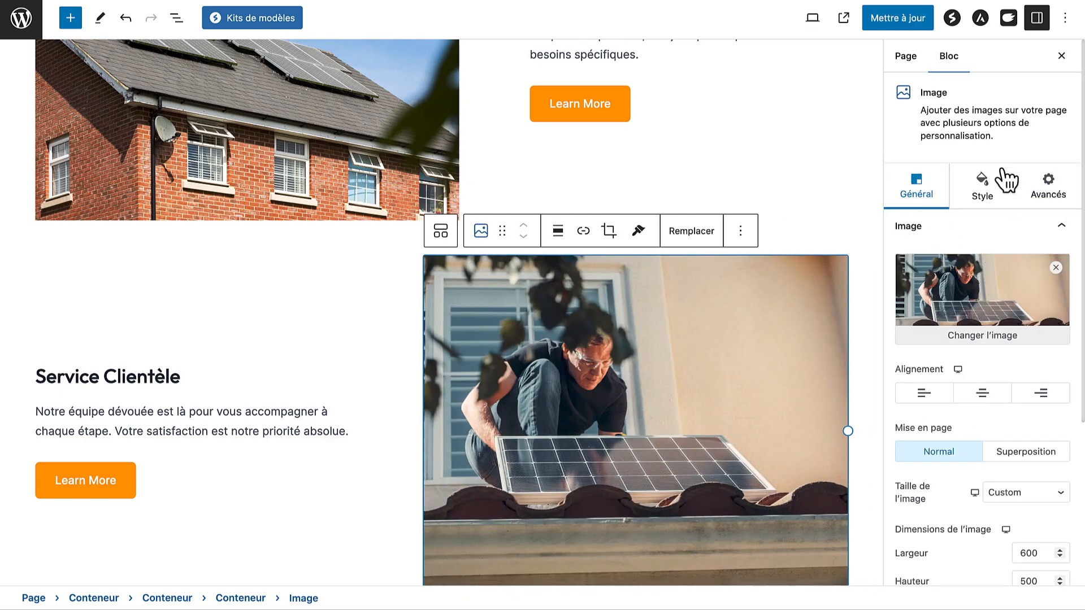
left_click(987, 185)
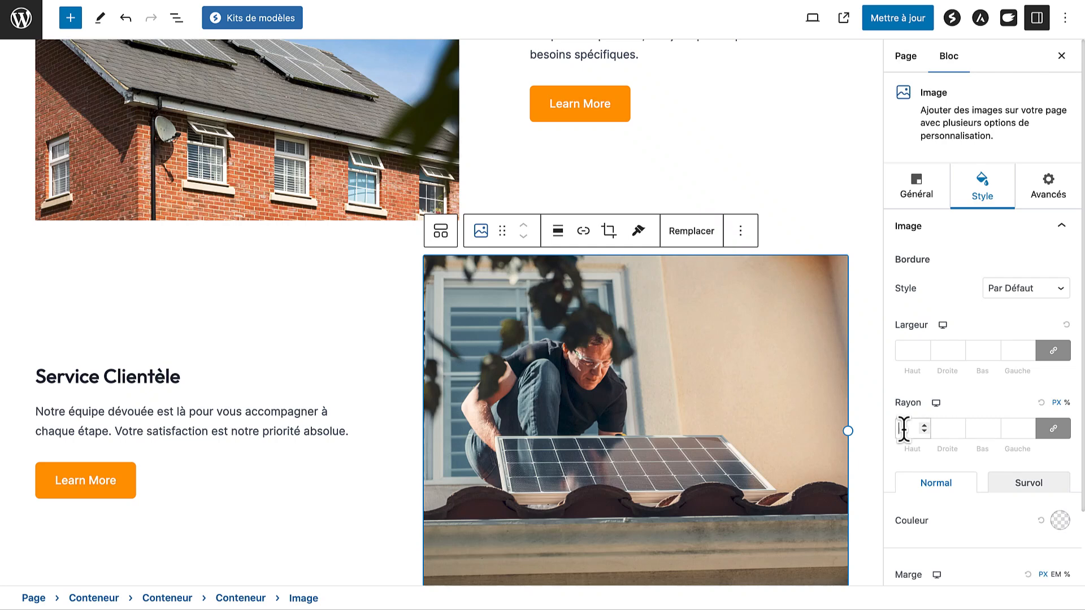
Reselect the house image and review its settings
left_click(310, 121)
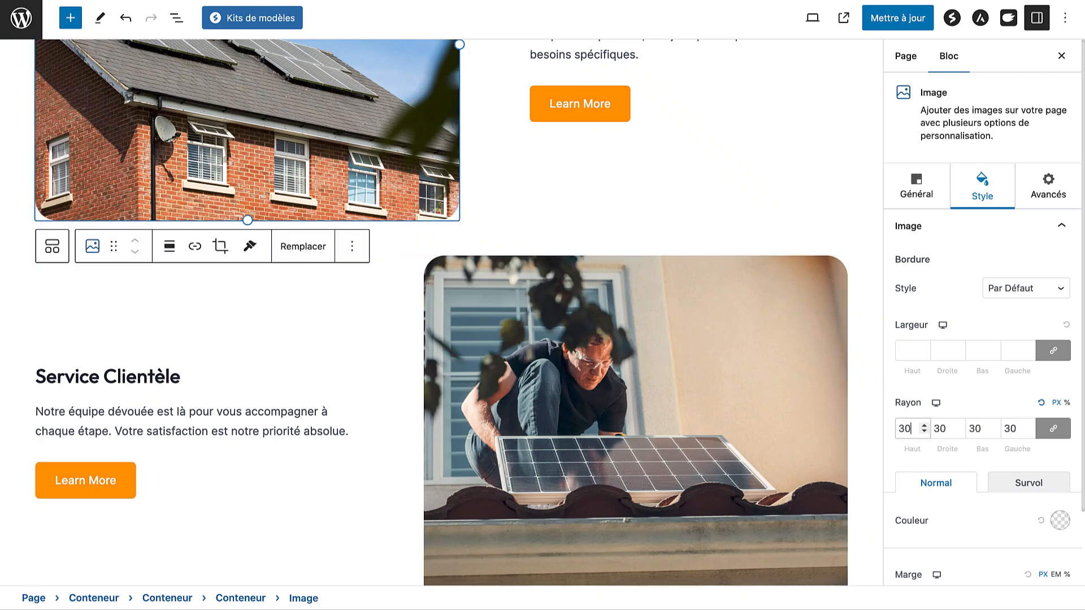
scroll(388, 242, "up", 3)
scroll(373, 371, "down", 4)
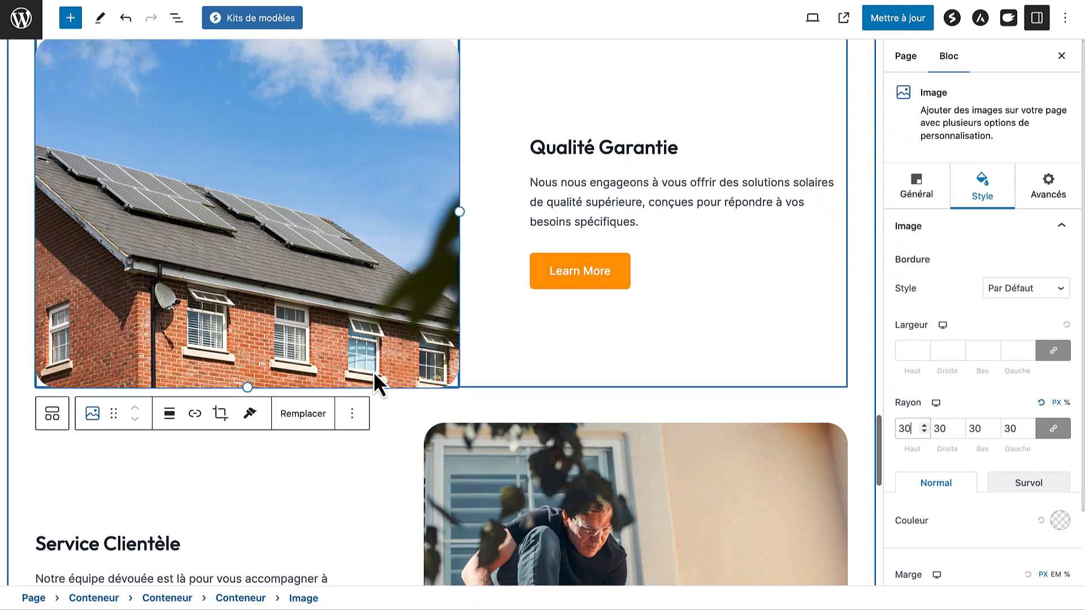
scroll(374, 375, "down", 3)
scroll(374, 375, "up", 5)
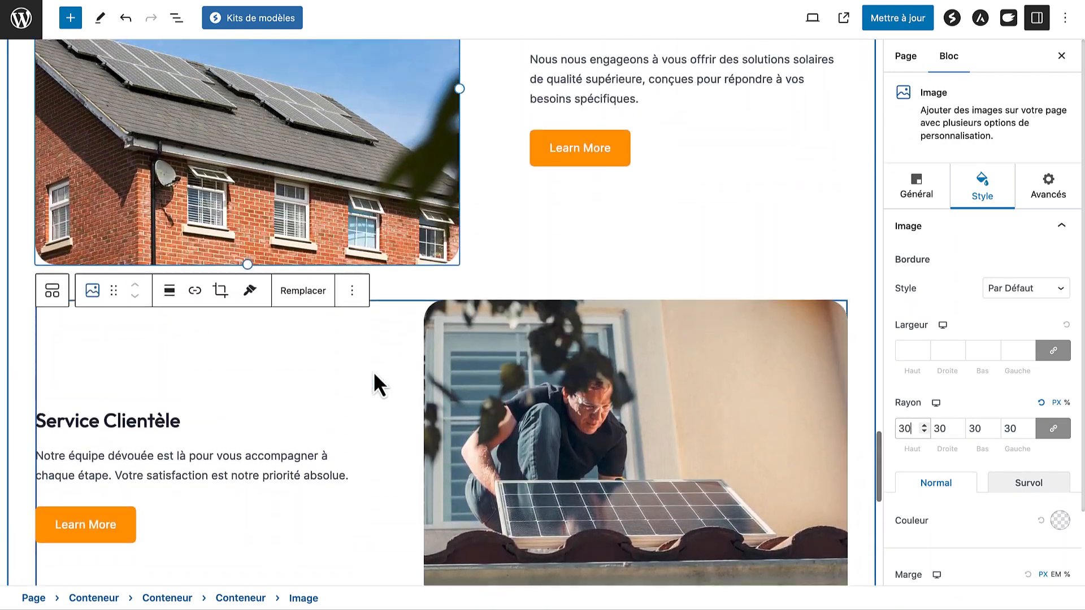
scroll(375, 374, "down", 1)
scroll(407, 293, "down", 1)
scroll(435, 287, "up", 4)
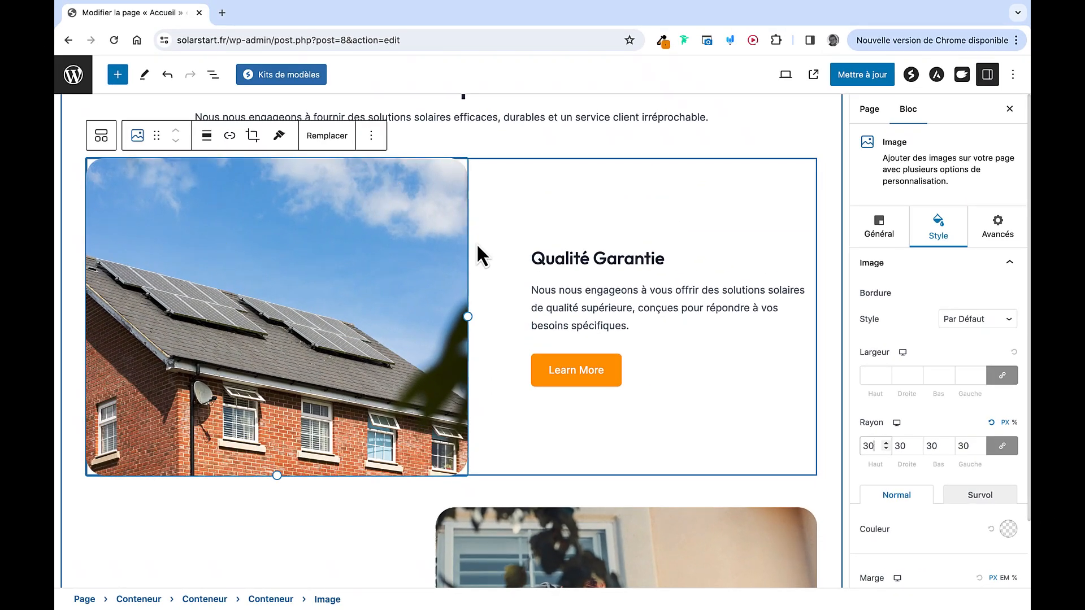
Close the block settings sidebar, save the Accueil page with Mettre à jour, and open the live page
scroll(478, 248, "up", 2)
scroll(477, 254, "up", 1)
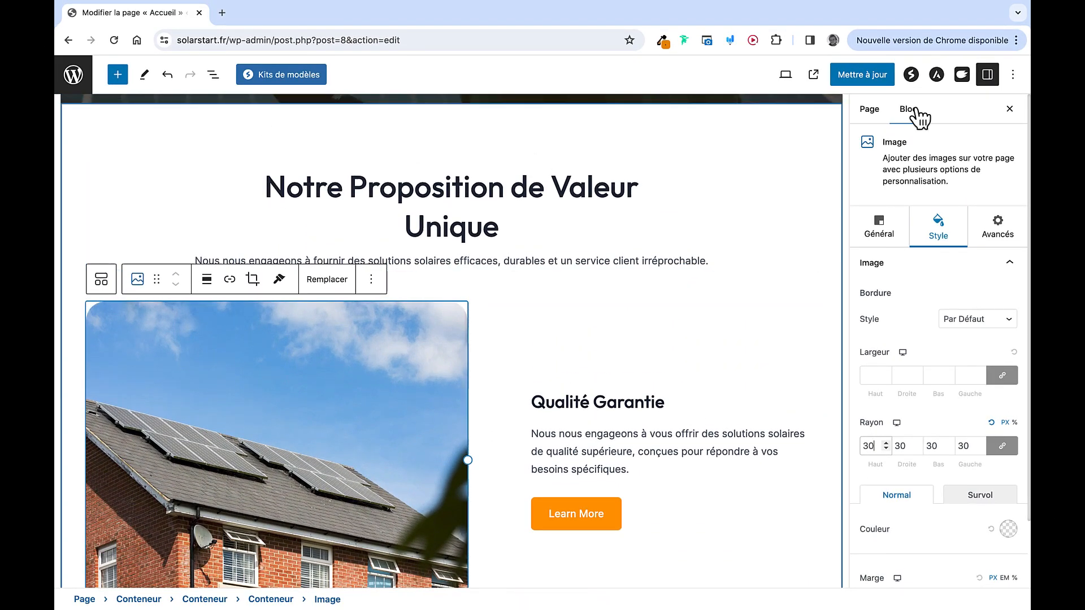
left_click(1009, 110)
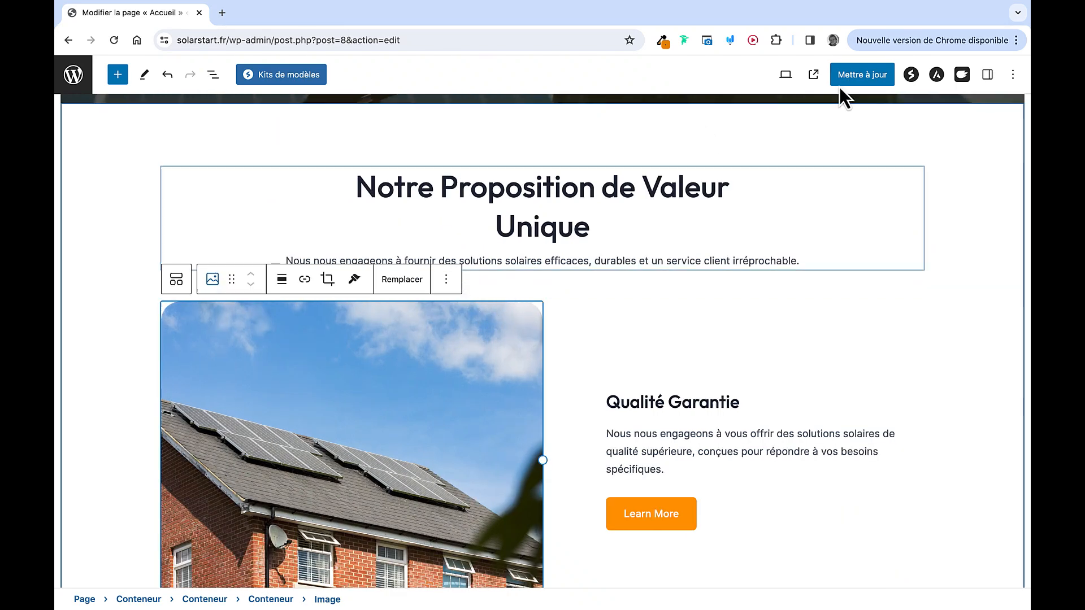
left_click(859, 74)
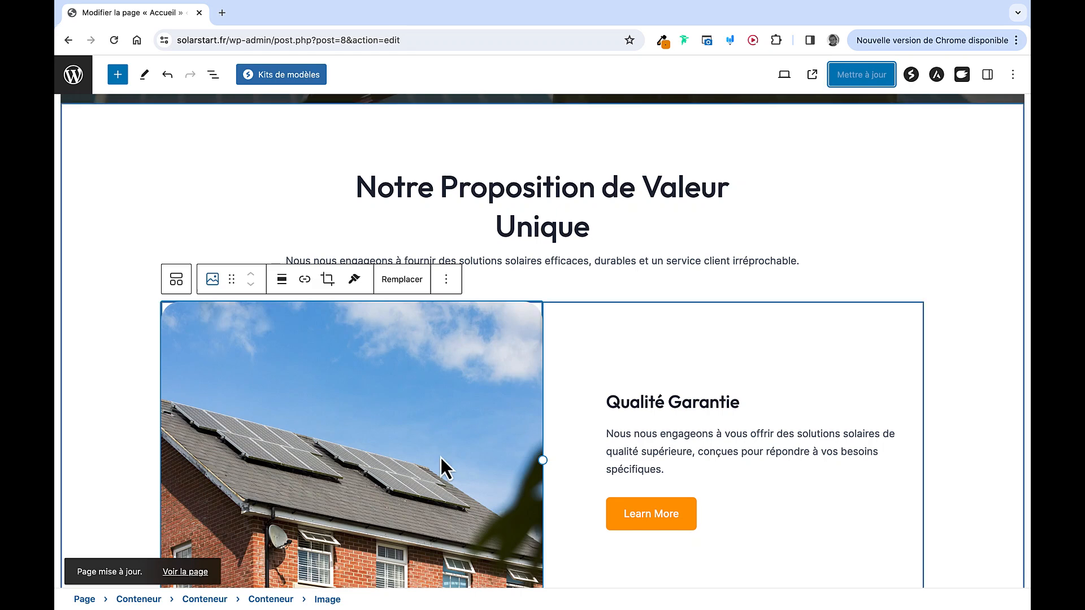
left_click(812, 75)
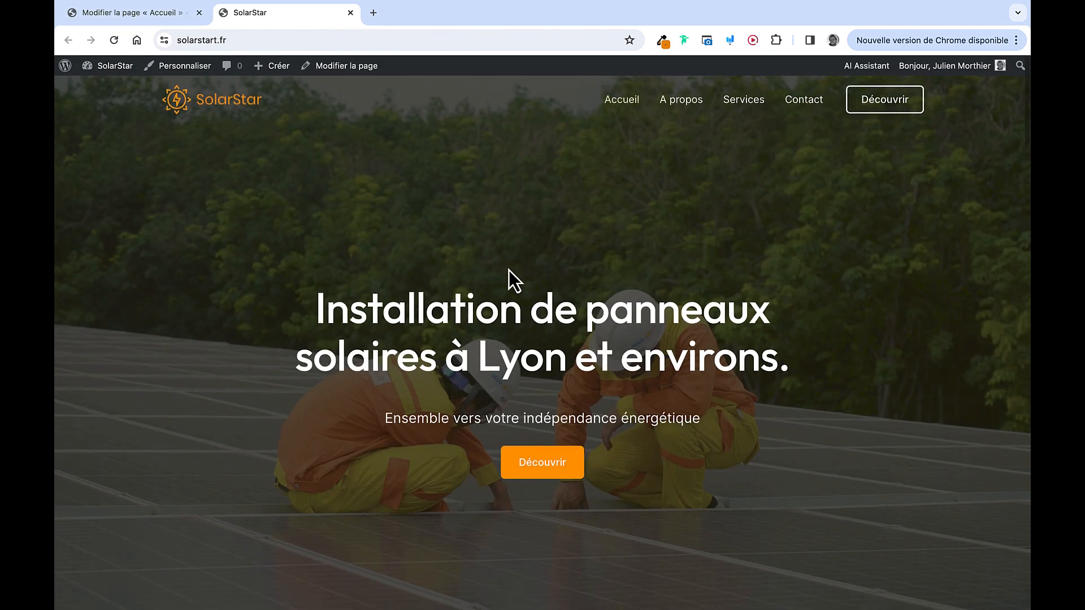
Scroll the live SolarStar homepage and follow the A propos button
scroll(509, 270, "down", 7)
scroll(507, 269, "down", 3)
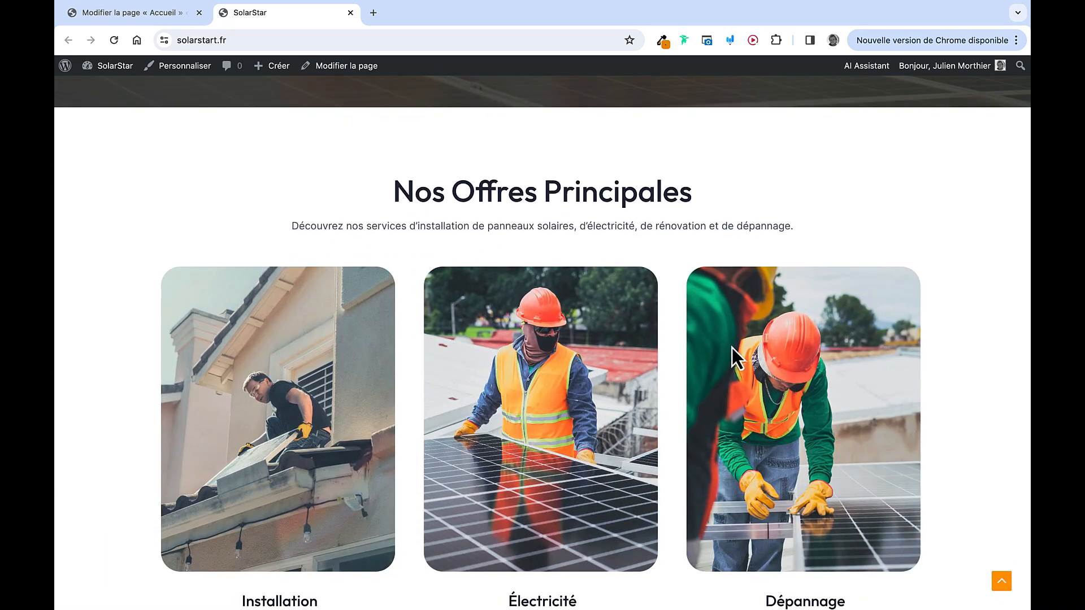
scroll(480, 433, "down", 5)
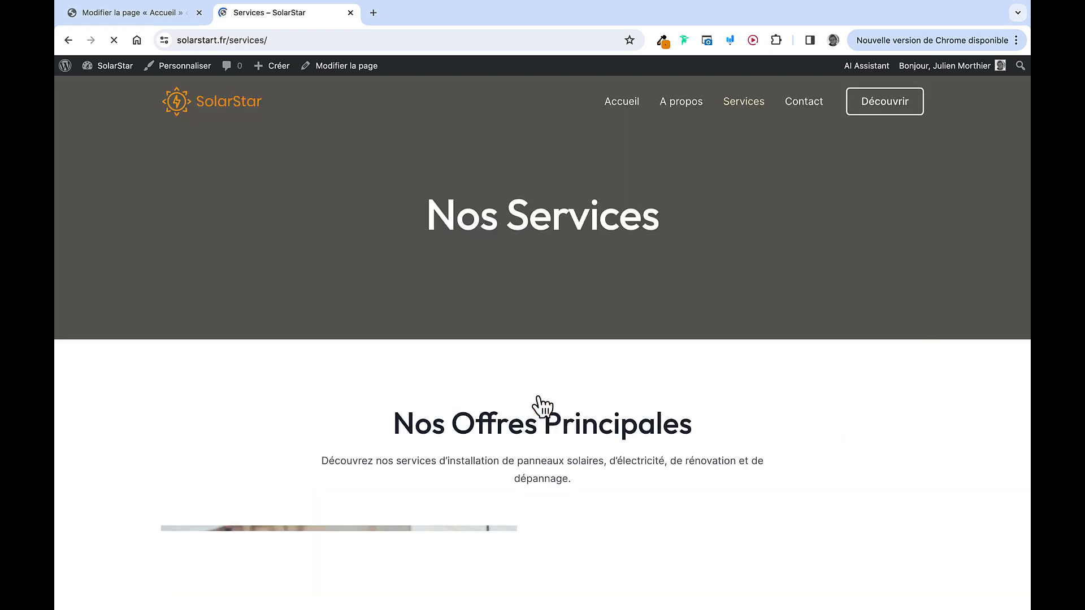
scroll(506, 378, "down", 10)
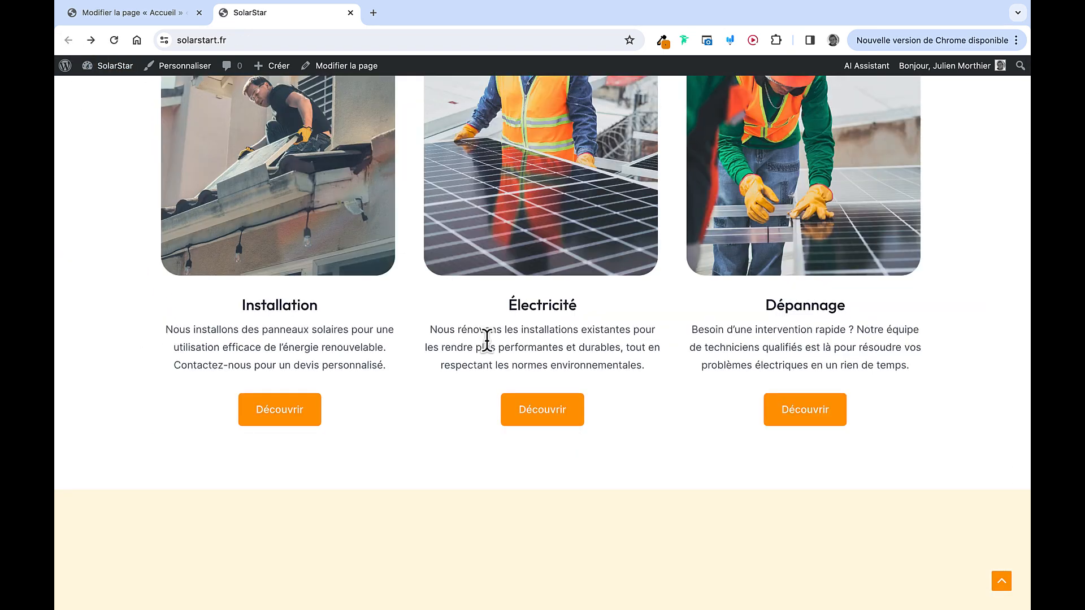
scroll(478, 396, "down", 5)
scroll(390, 318, "up", 2)
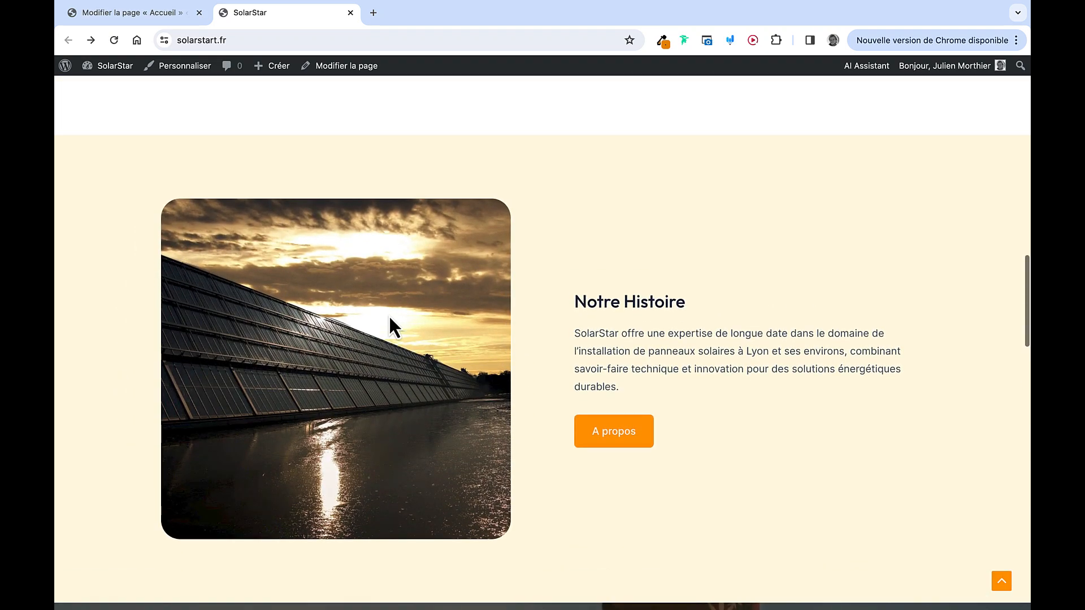
left_click(605, 433)
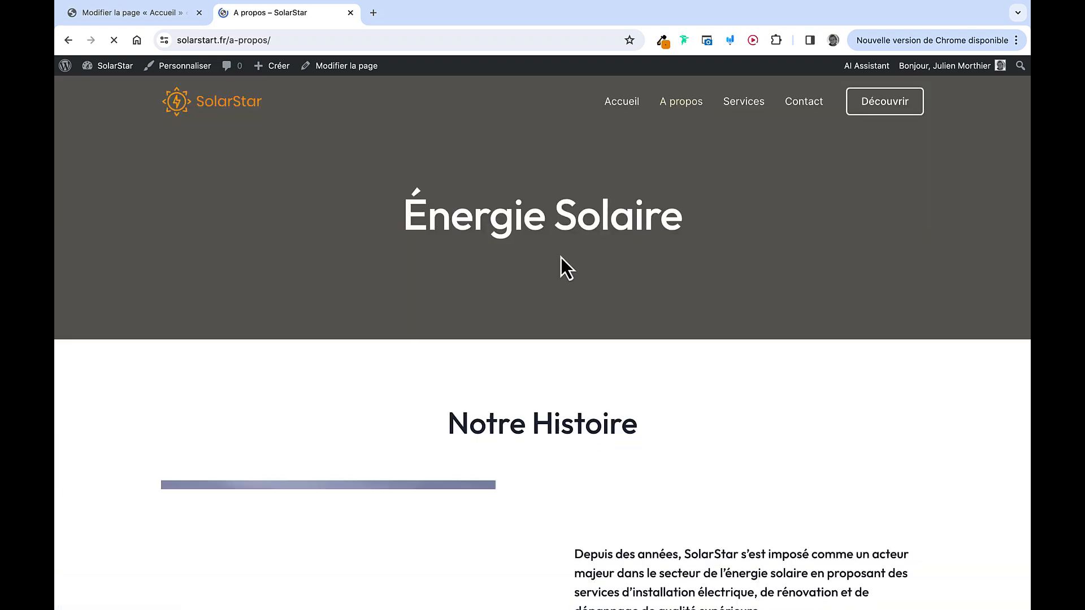
Scroll through the live site to review the rounded Qualité Garantie and Service Clientèle photos
scroll(571, 462, "down", 6)
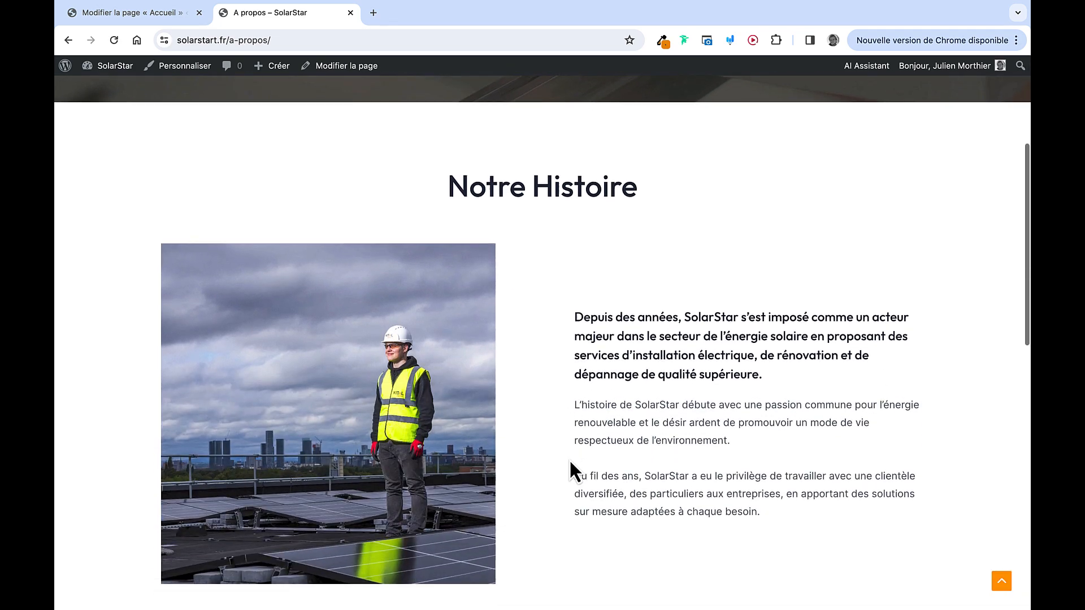
scroll(570, 462, "down", 7)
scroll(570, 462, "left", 5)
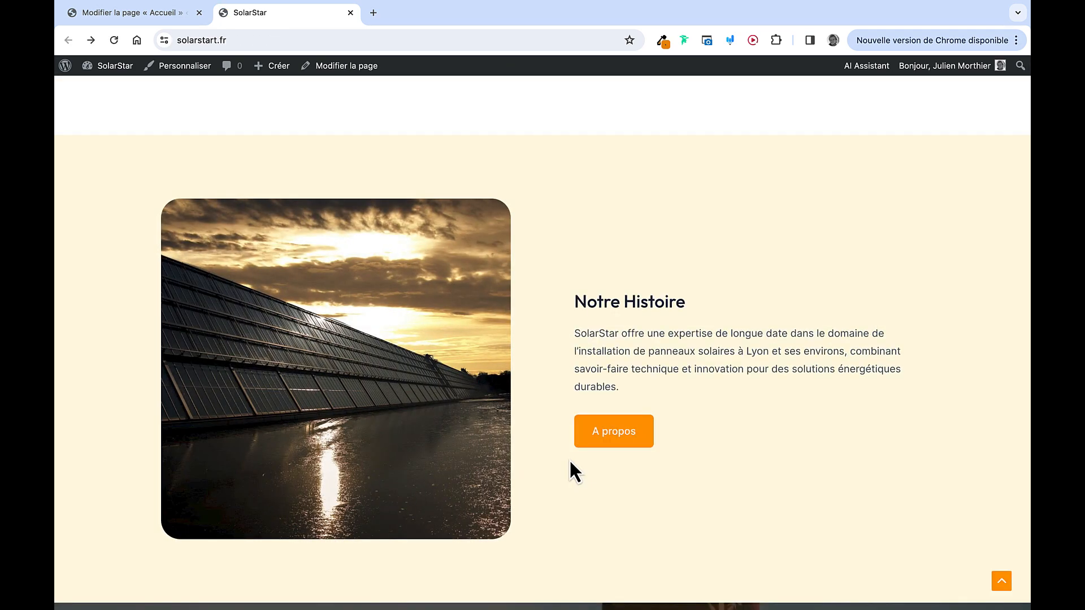
scroll(565, 448, "down", 15)
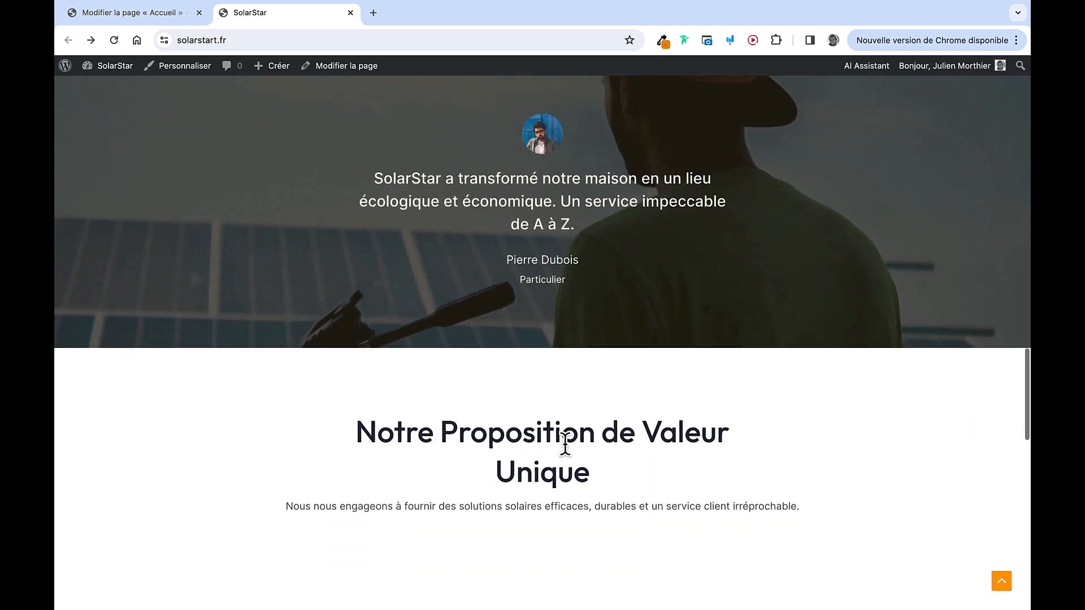
scroll(565, 445, "down", 8)
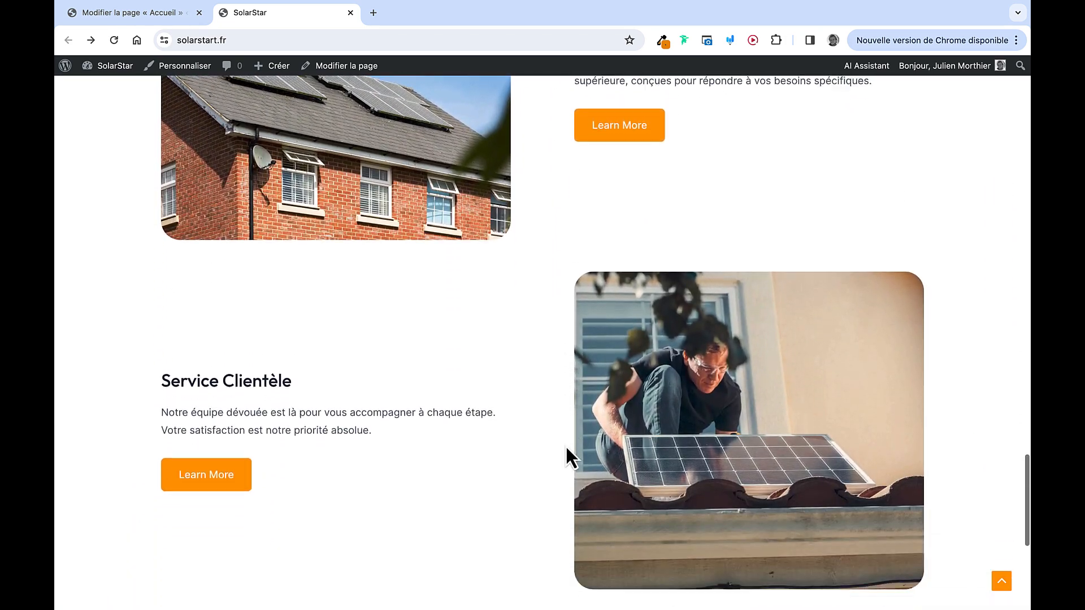
scroll(524, 332, "up", 6)
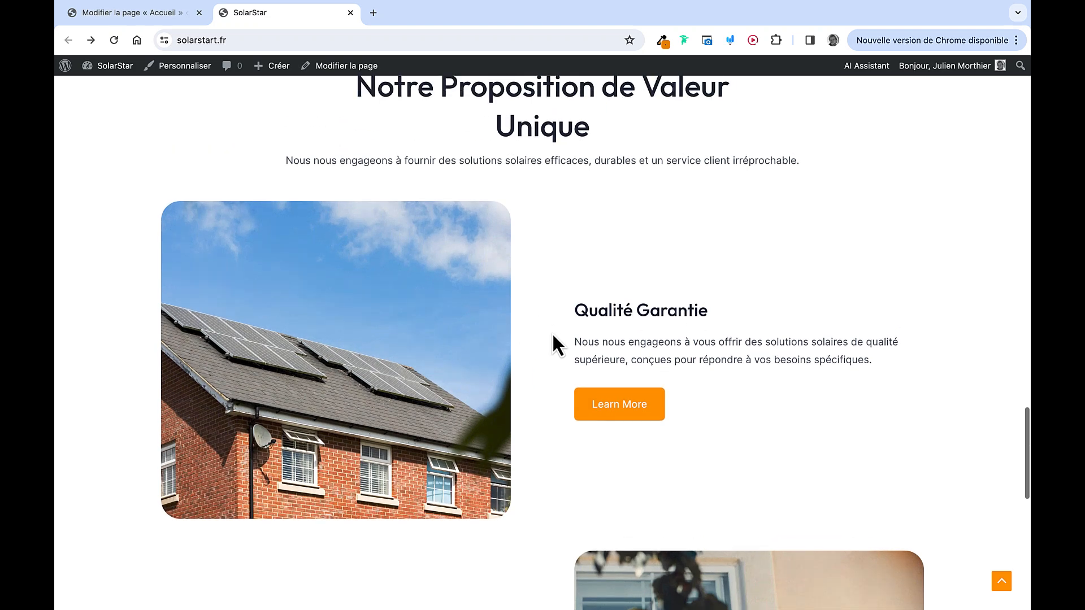
scroll(637, 513, "down", 4)
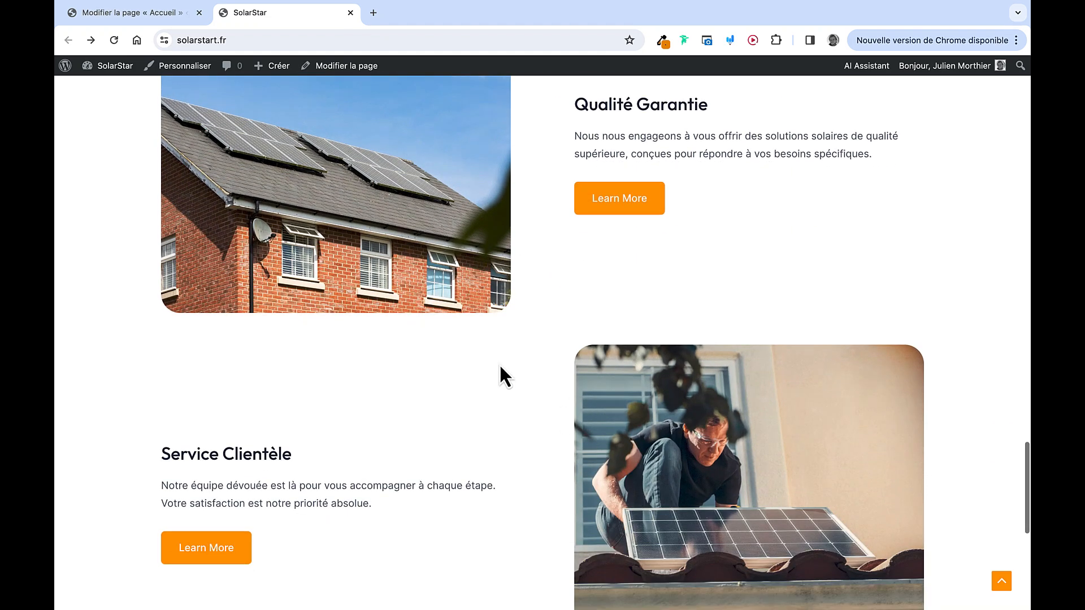
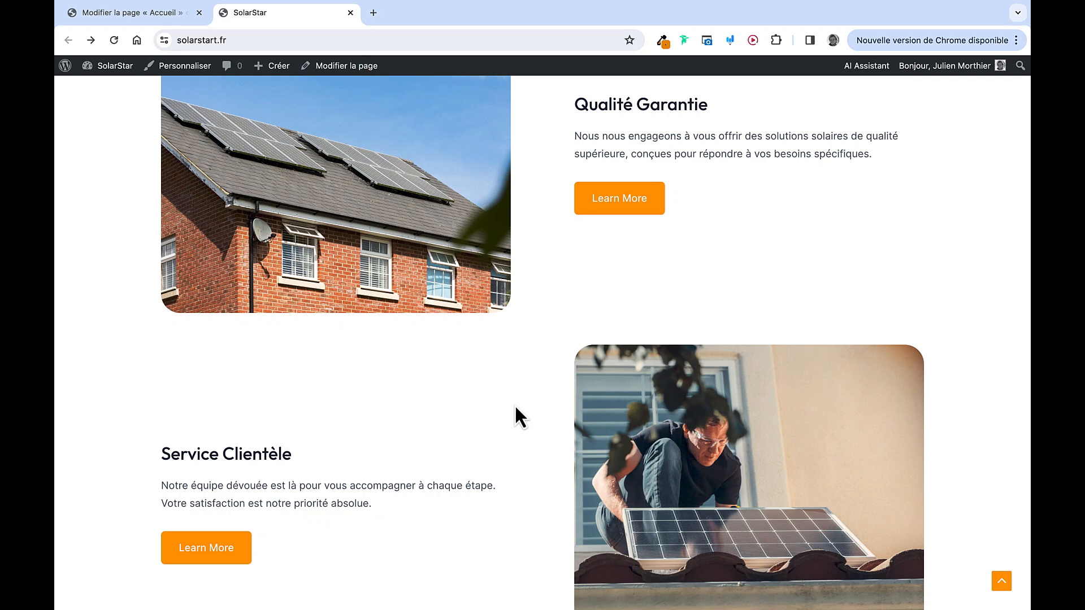
Duplicate the Qualité Garantie image-and-text container and drag the copy below the last container
left_click(350, 14)
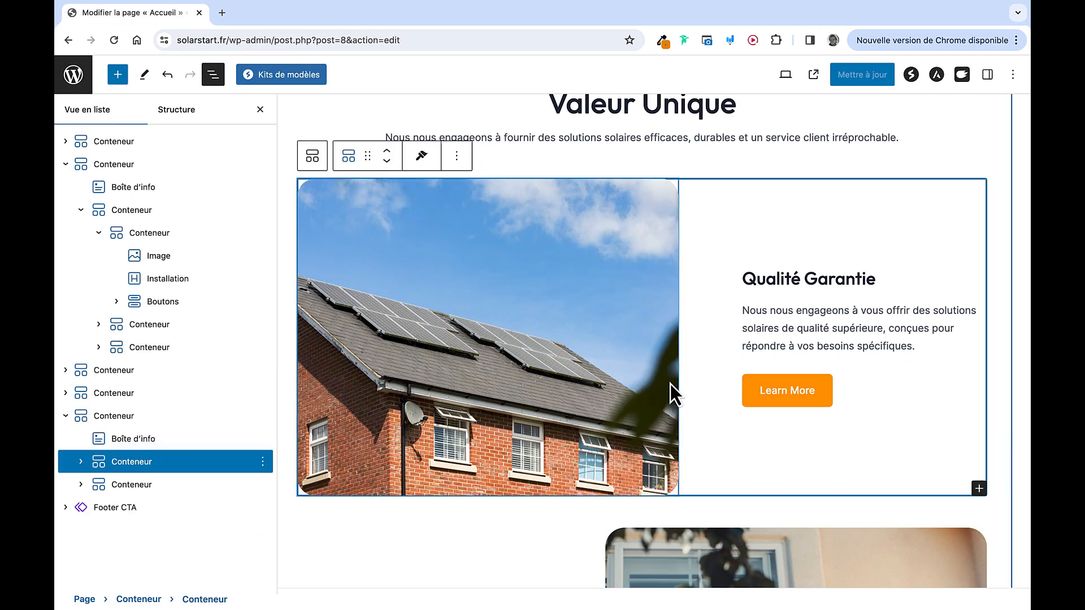
left_click(154, 444)
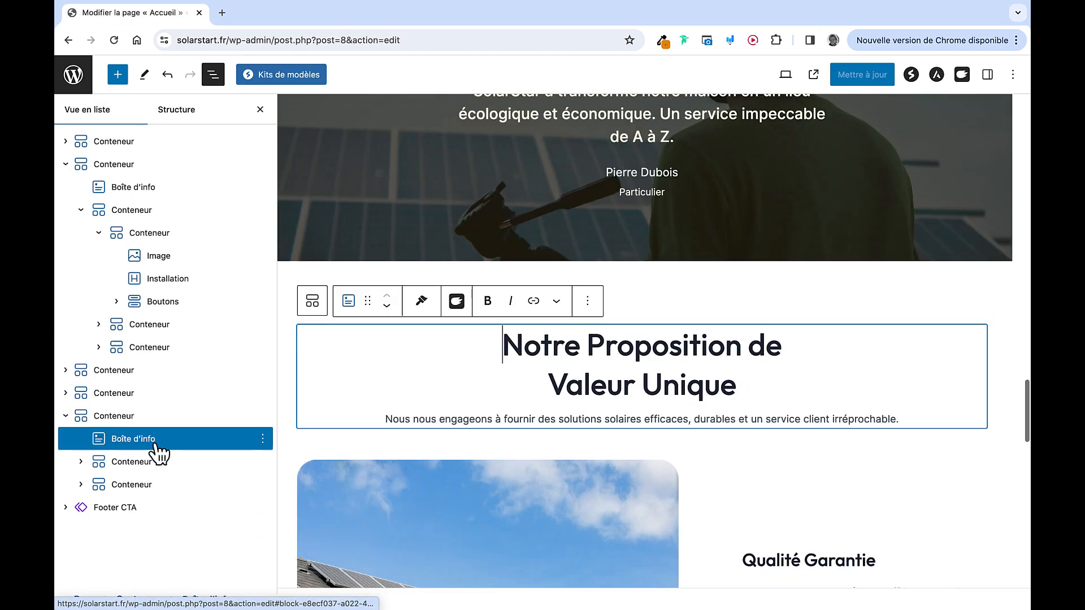
left_click(148, 462)
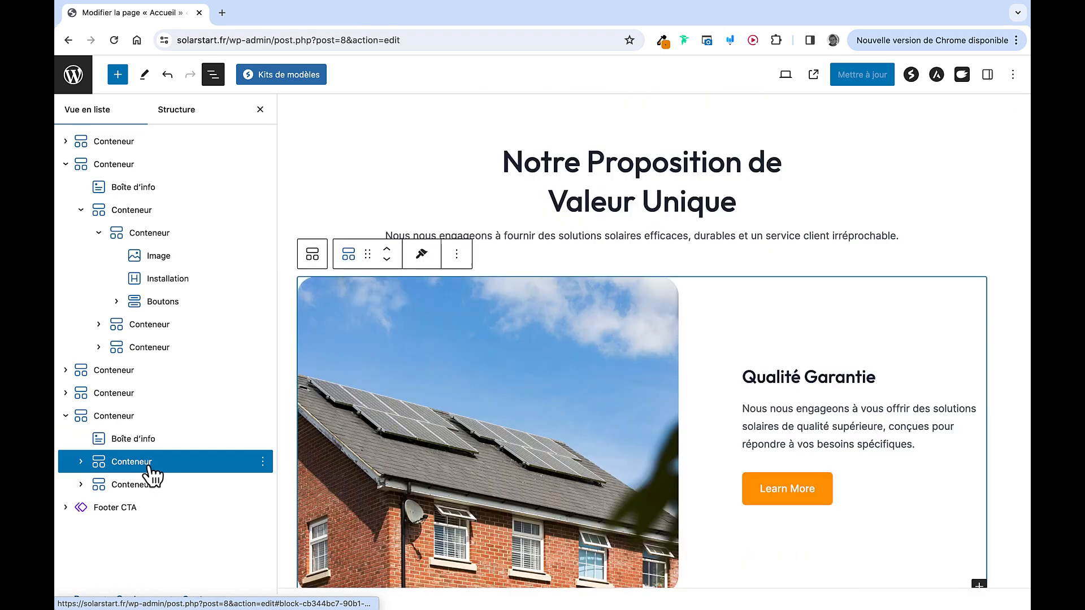
left_click(149, 480)
left_click(135, 469)
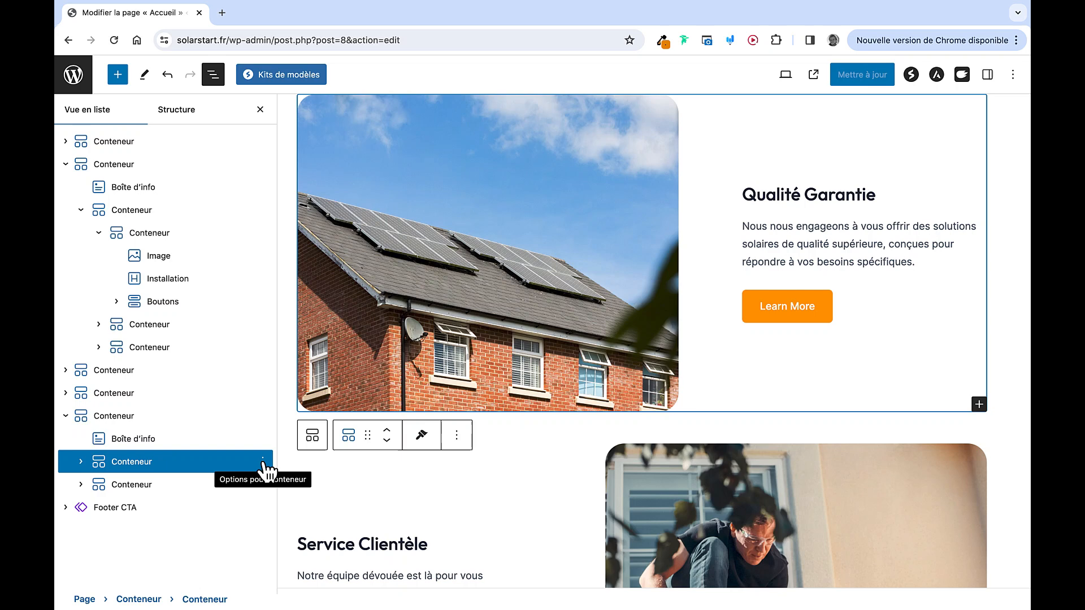
left_click(262, 462)
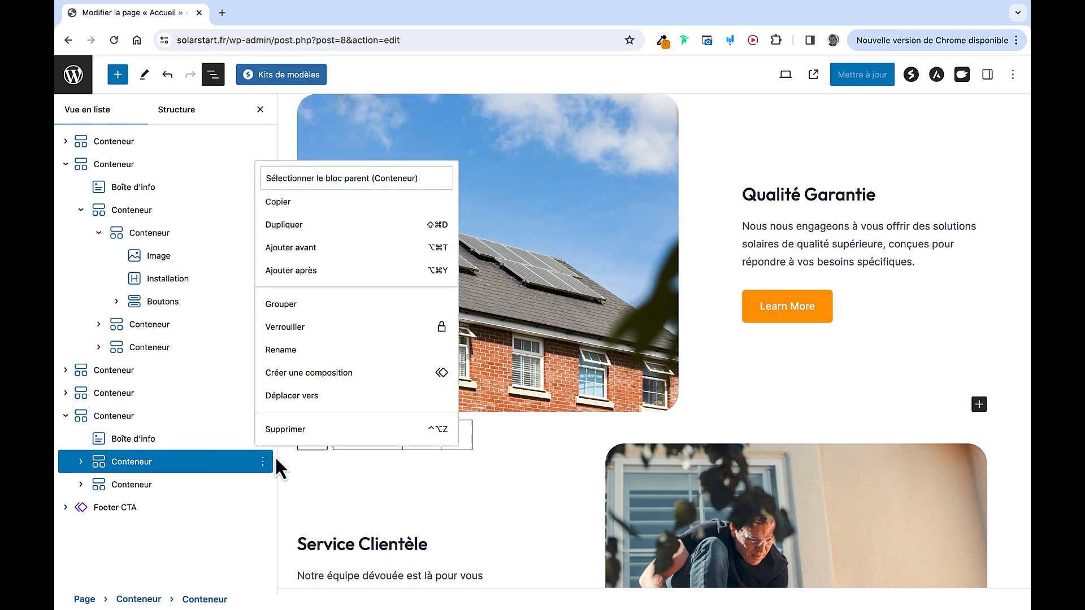
left_click(302, 226)
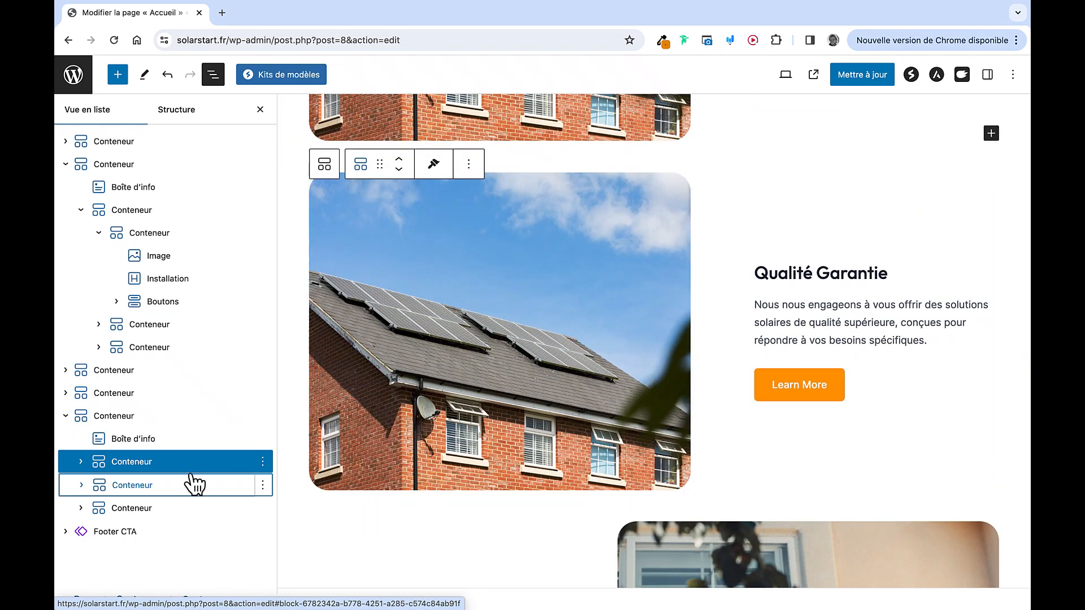
left_click(159, 484)
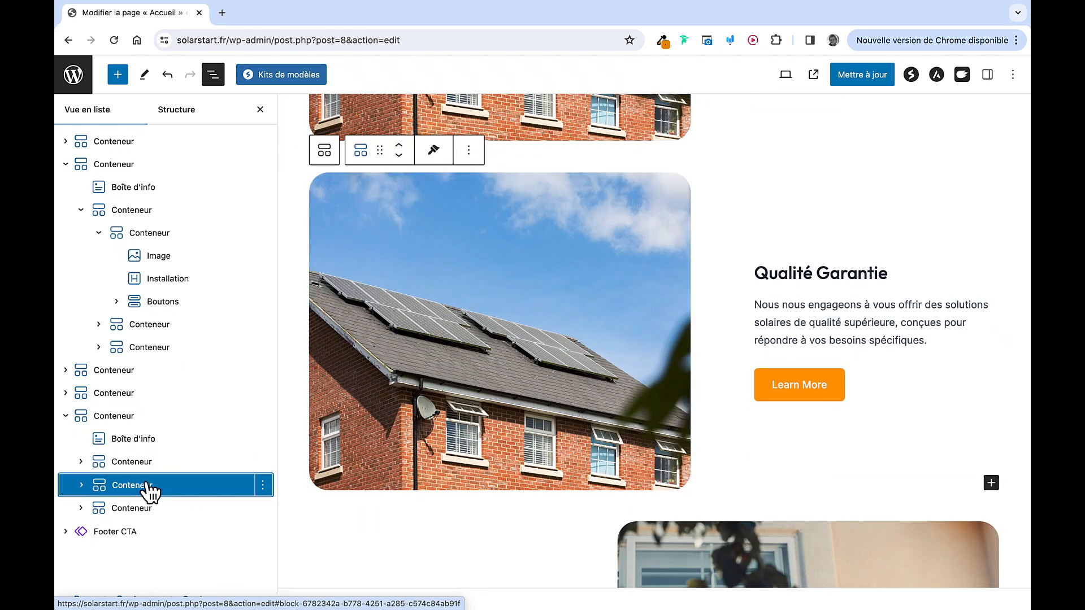
left_click_drag(150, 487, 96, 518)
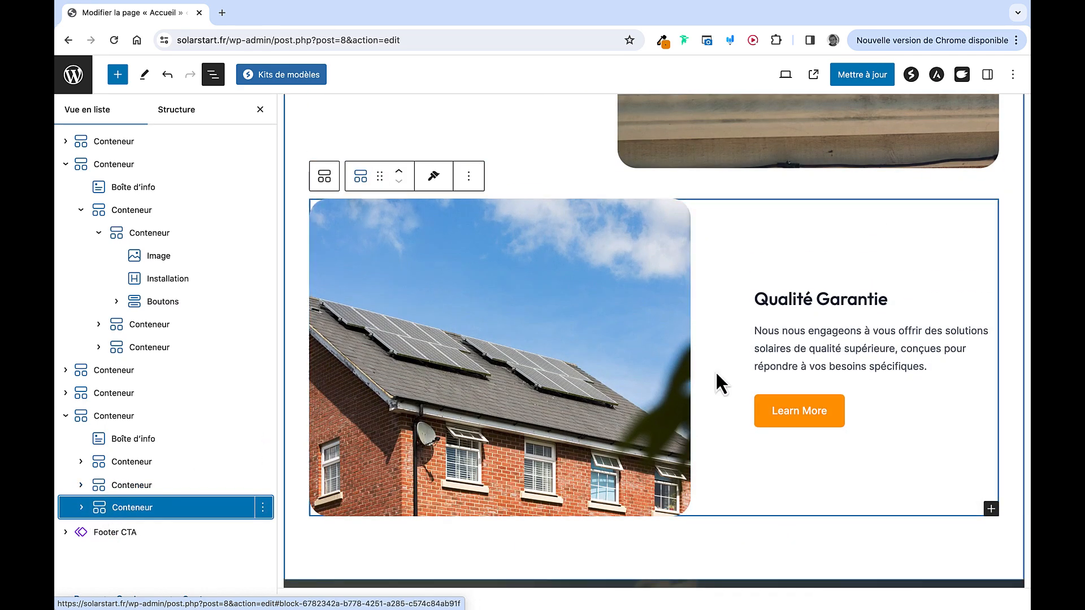
Retitle the copied block's heading 'Service après vente'
double_click(785, 300)
triple_click(786, 300)
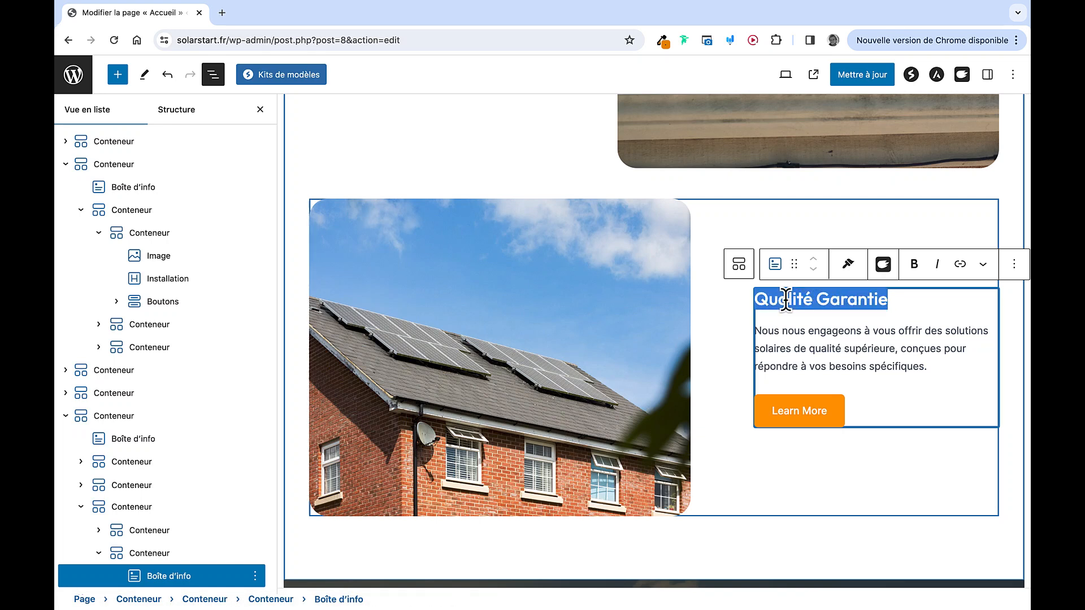
type("Service après vente")
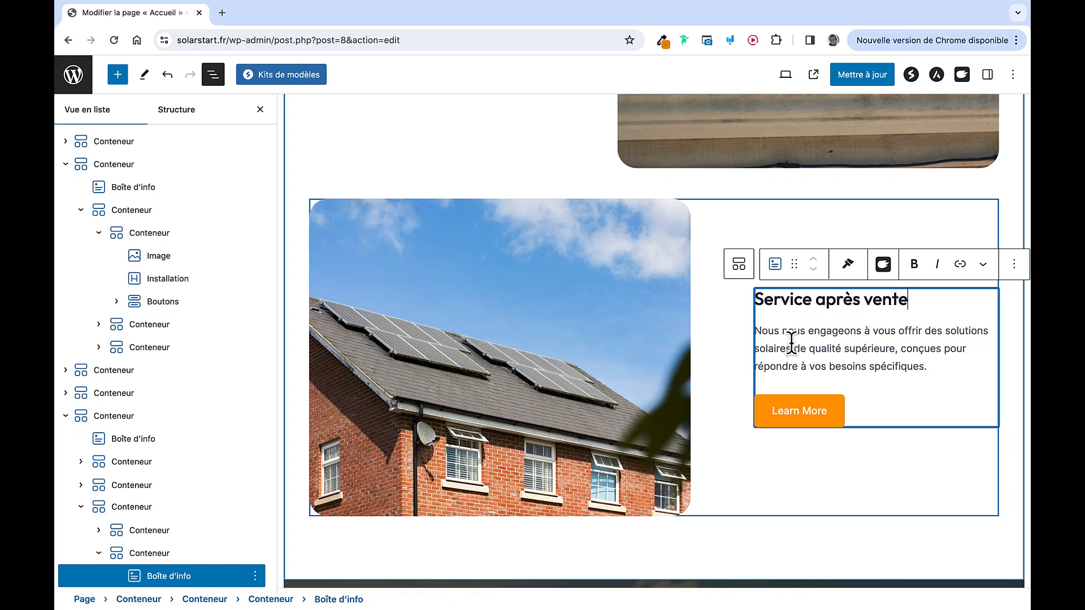
Replace its photo with the orange-helmet technician image (pexels-photo-8853507) from the media library
left_click(578, 338)
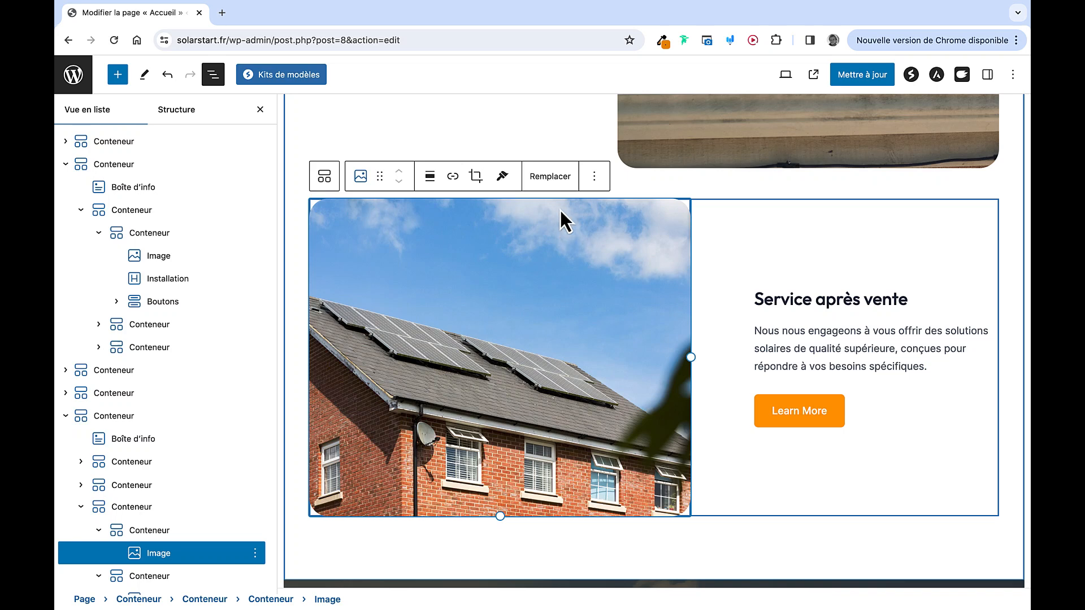
left_click(553, 182)
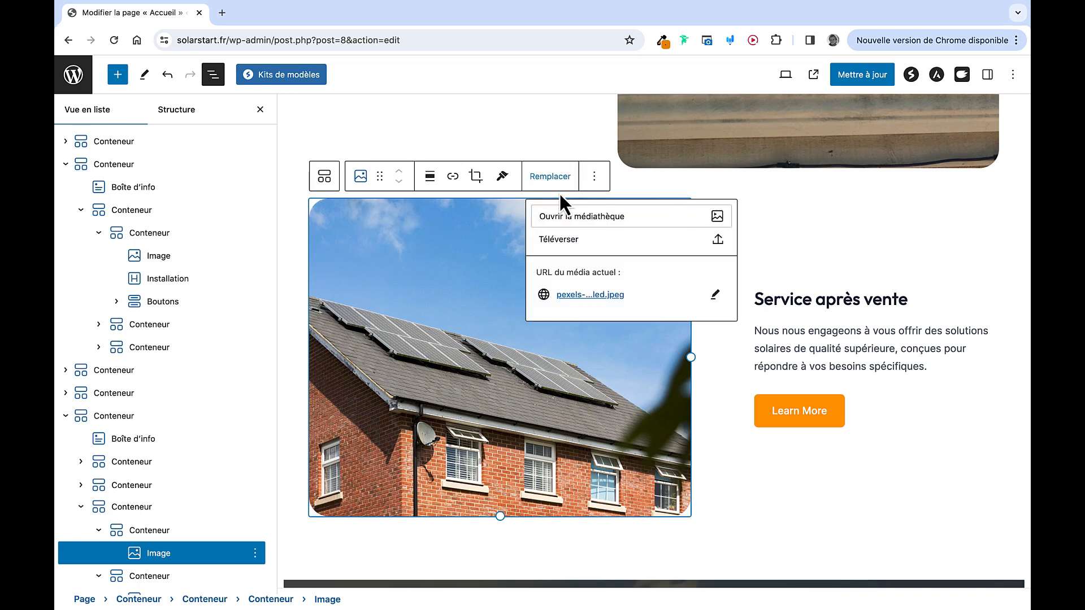
left_click(575, 222)
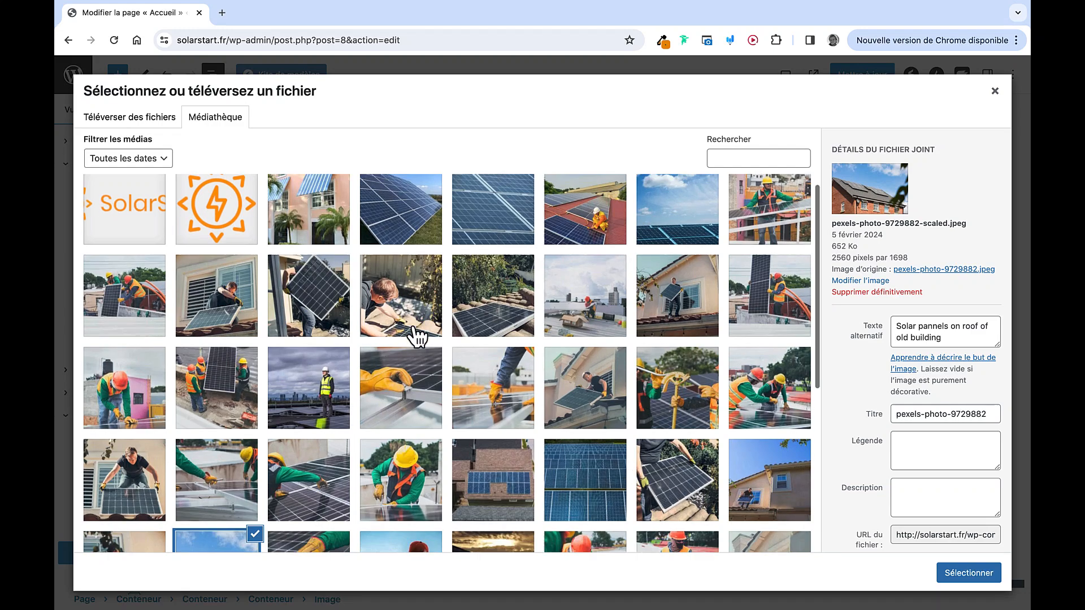
scroll(418, 337, "down", 2)
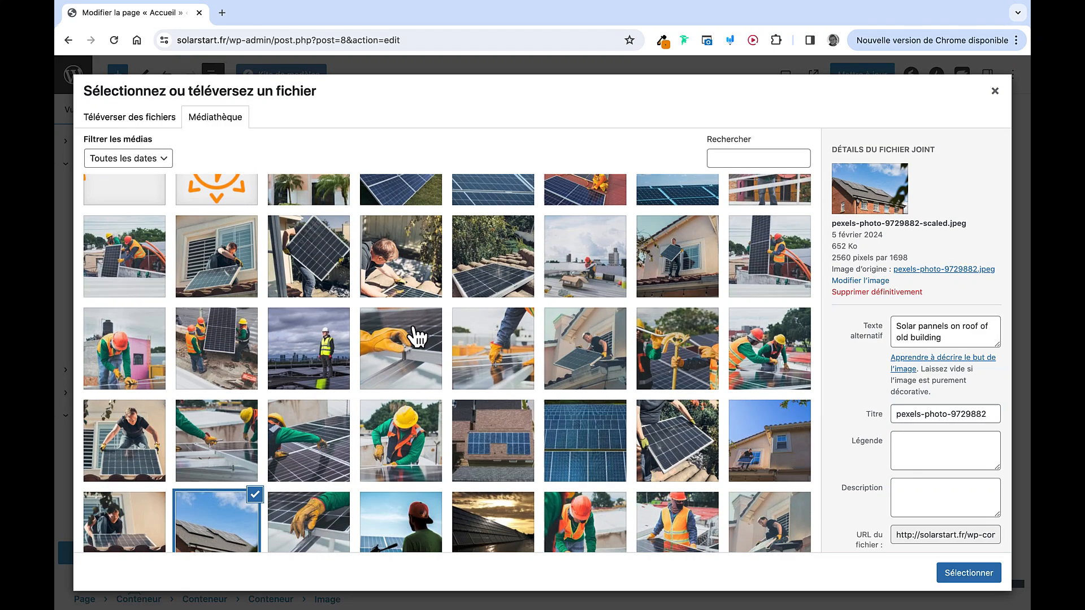
scroll(418, 337, "up", 2)
scroll(409, 381, "down", 4)
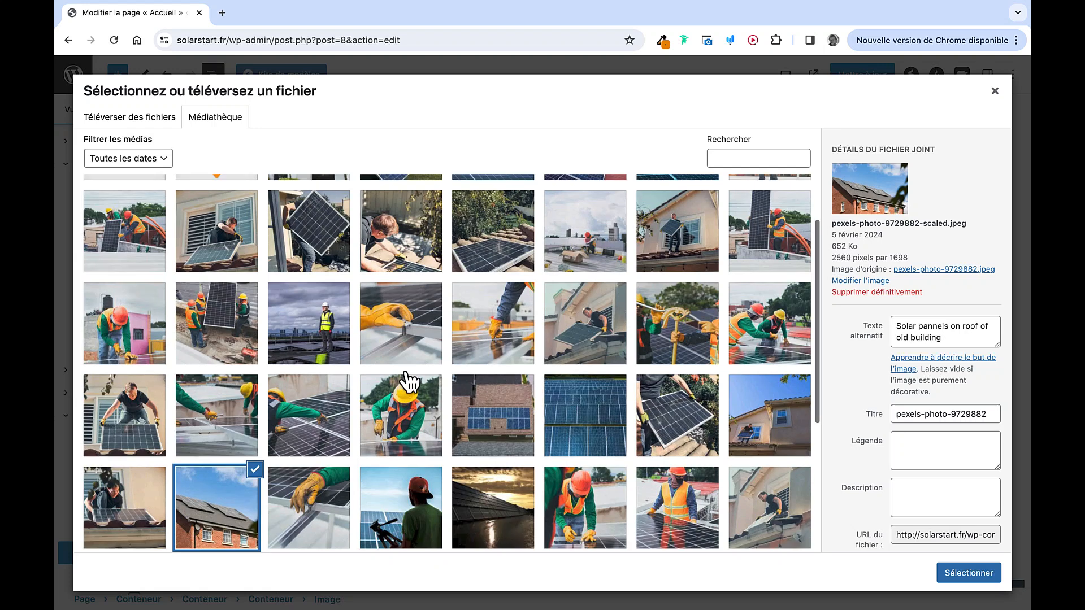
scroll(407, 382, "down", 1)
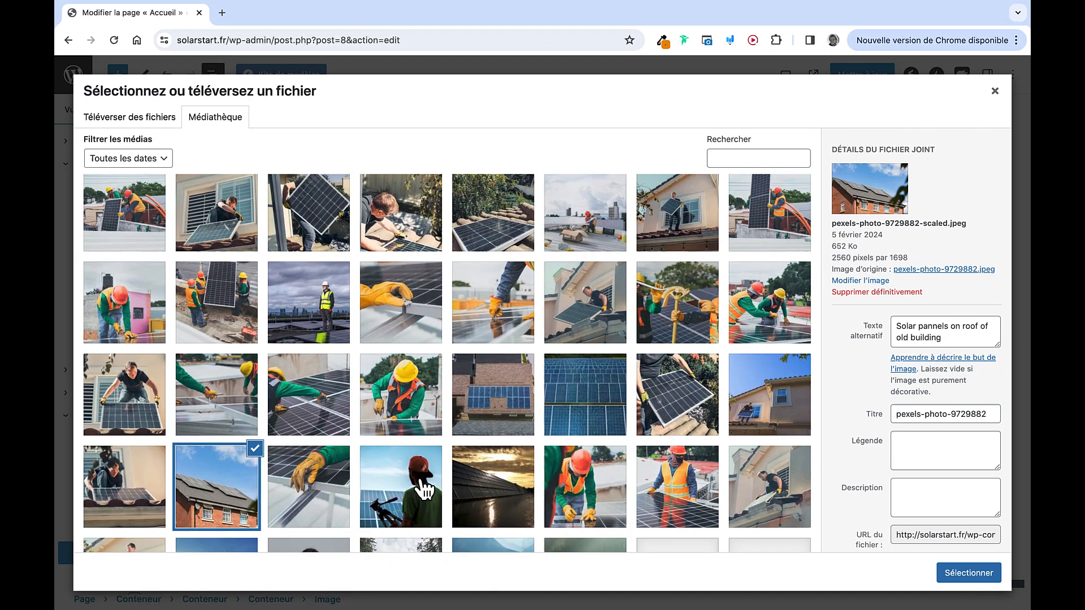
left_click(398, 487)
left_click(595, 485)
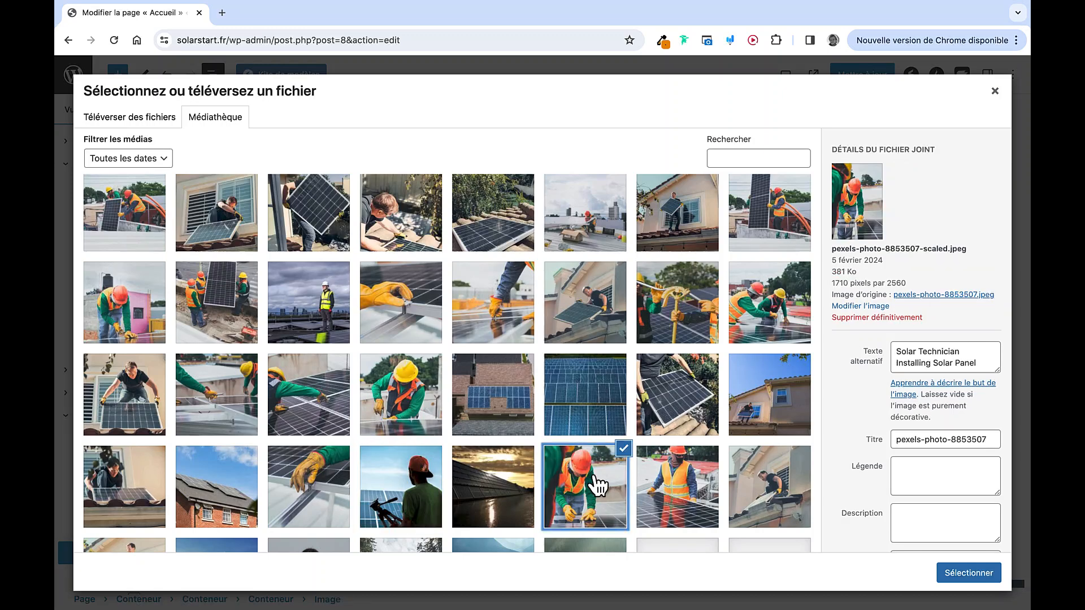
left_click(945, 570)
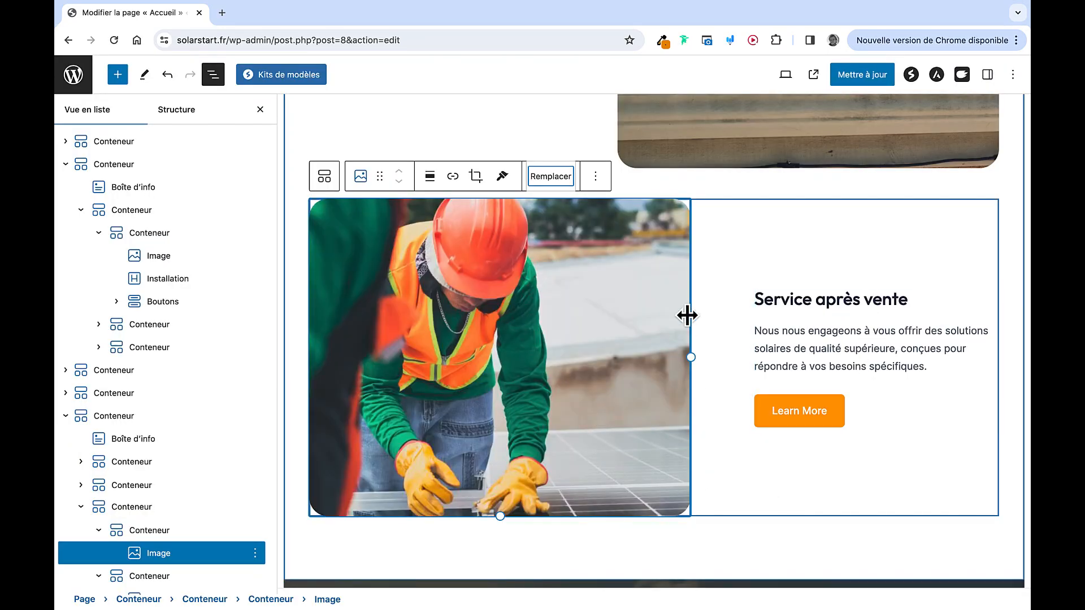
scroll(687, 315, "down", 6)
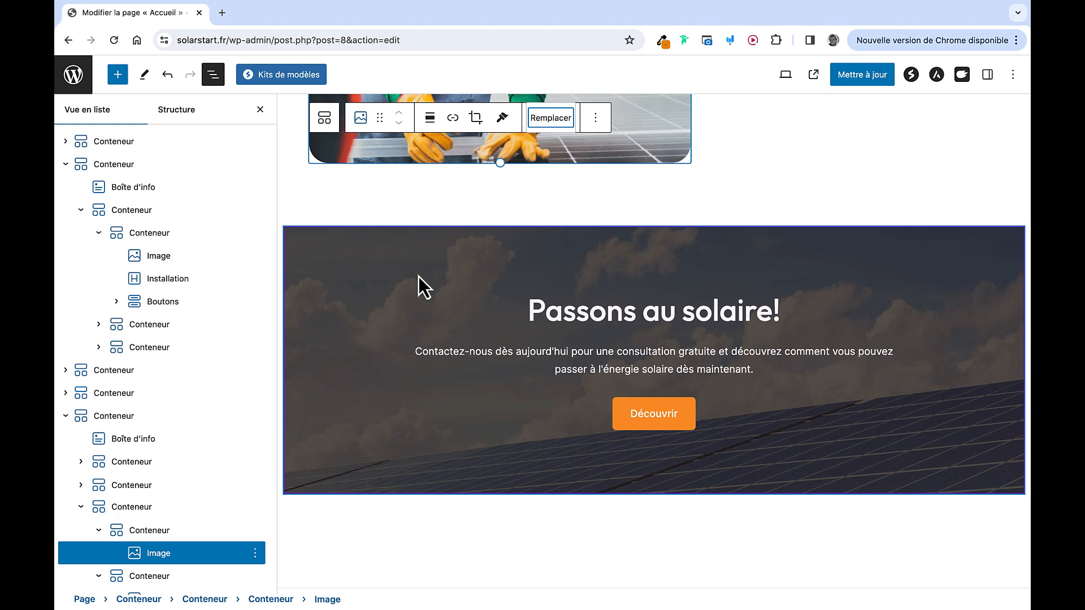
Select the Passons au solaire! inner container and adjust its background overlay opacity
left_click(379, 269)
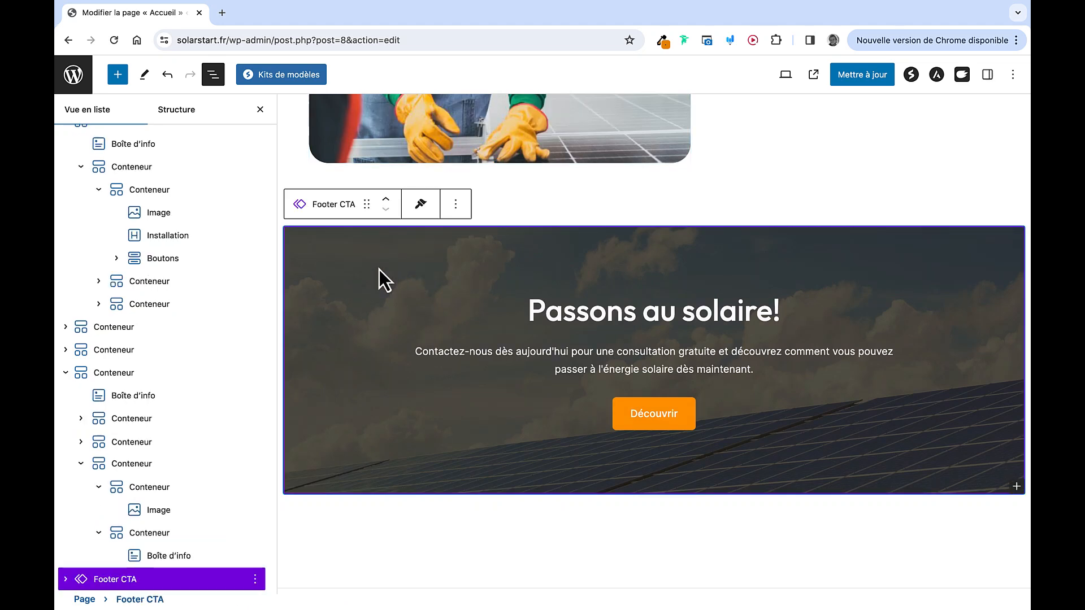
left_click(417, 272)
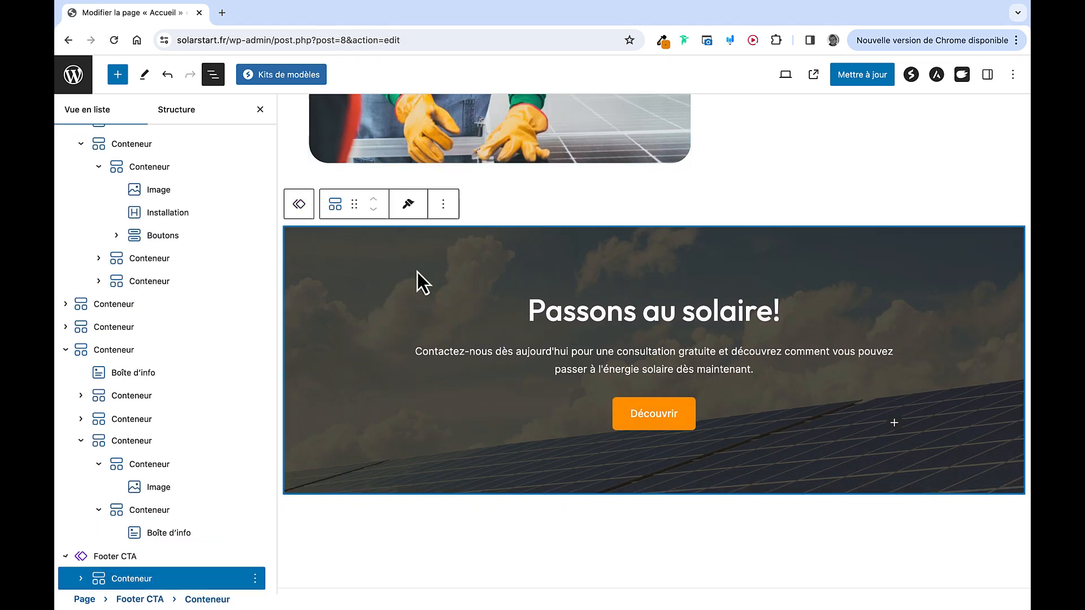
left_click(136, 556)
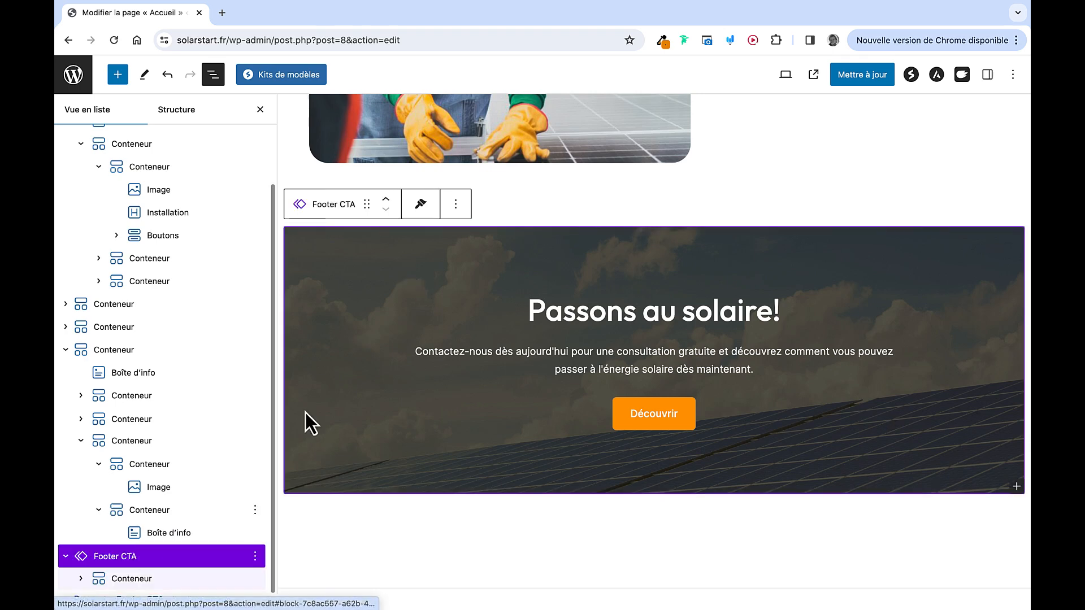
left_click(987, 76)
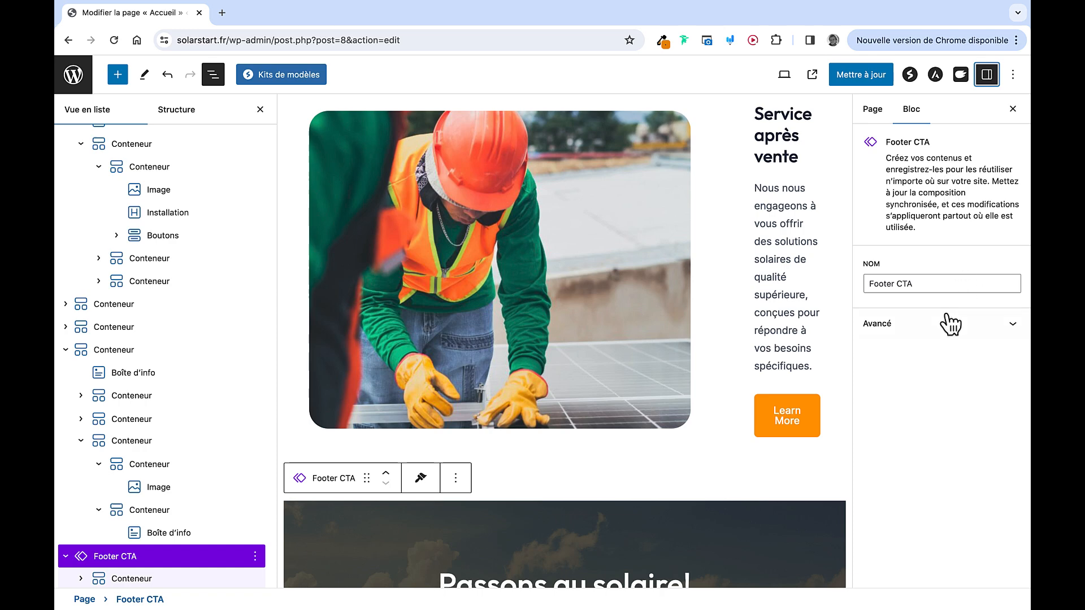
scroll(574, 470, "down", 5)
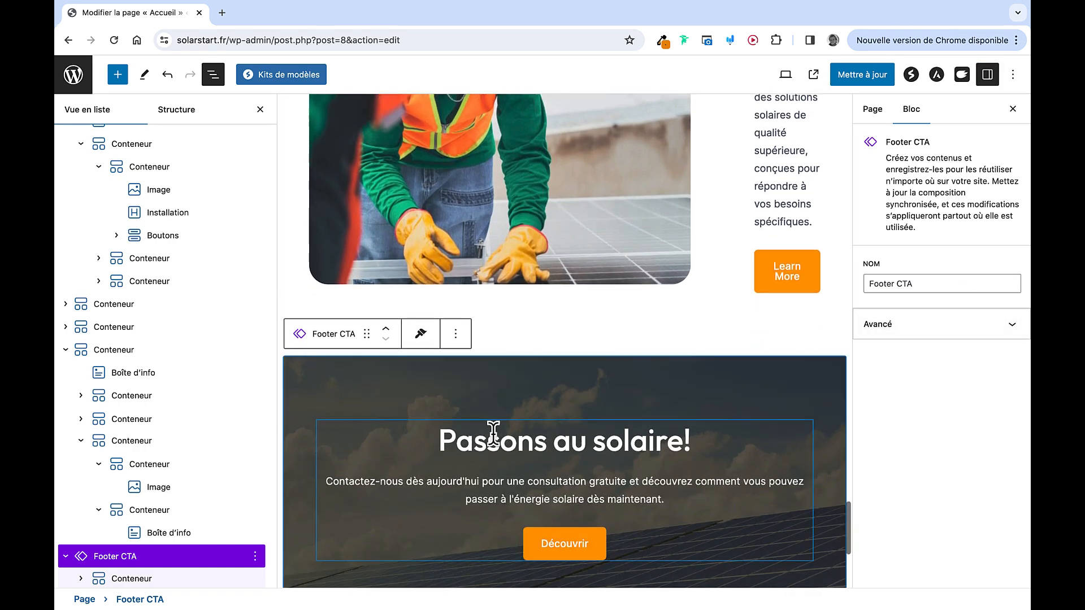
left_click(371, 412)
scroll(665, 410, "down", 6)
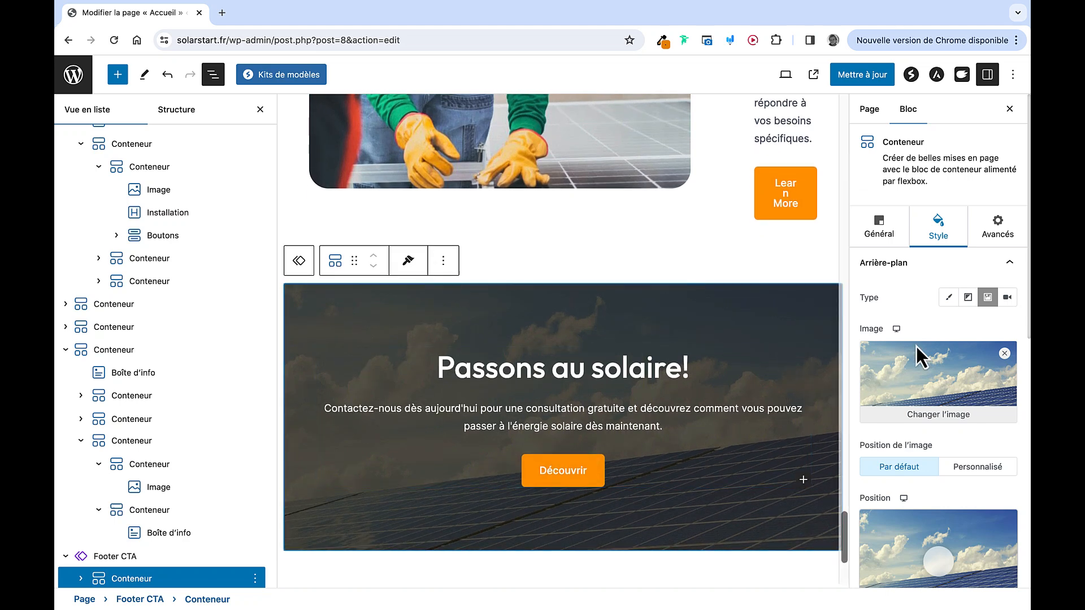
scroll(930, 337, "down", 5)
scroll(930, 337, "down", 3)
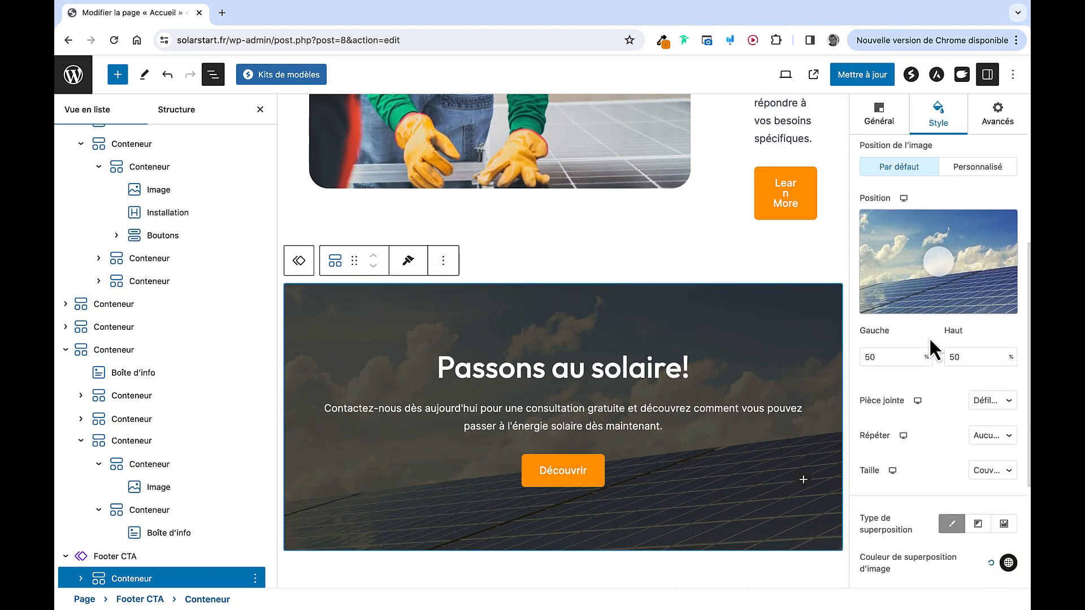
scroll(929, 337, "down", 3)
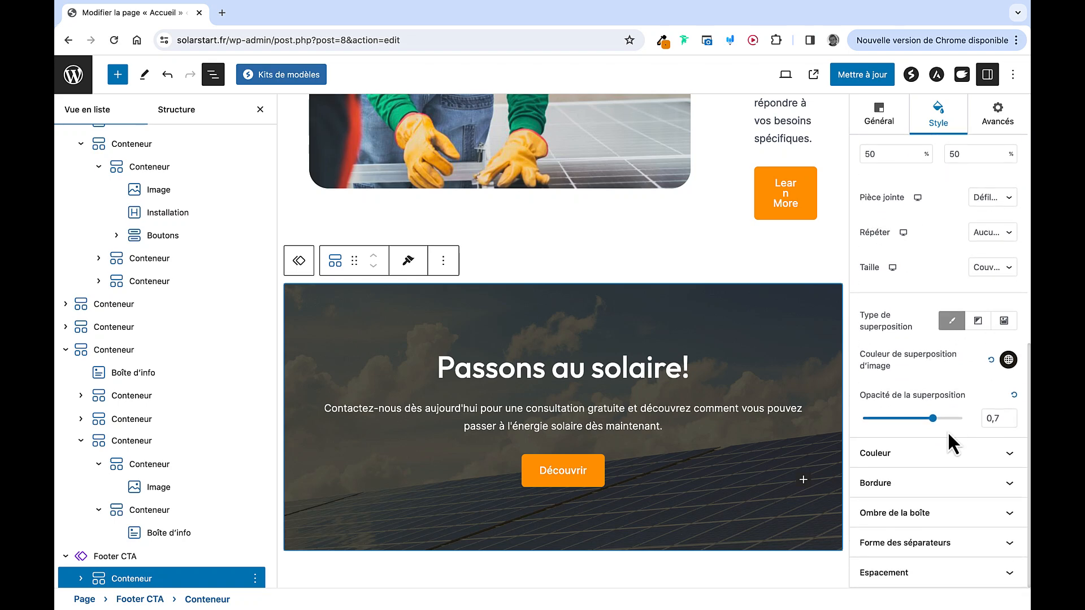
mouse_move(939, 424)
left_mouse_down()
mouse_move(881, 425)
mouse_move(936, 427)
left_mouse_up()
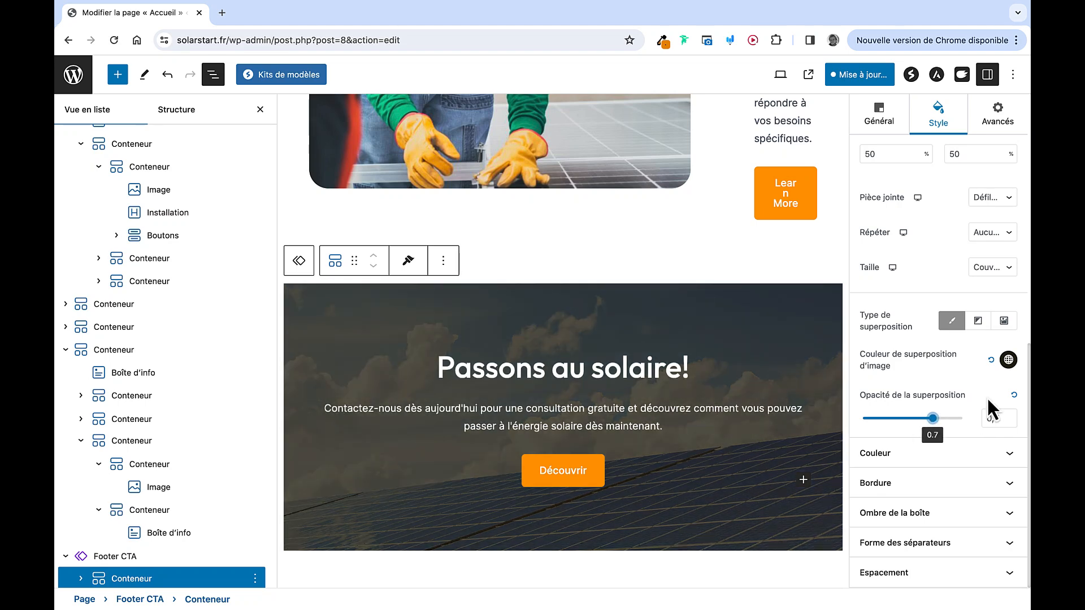
Shift the overlay colour toward dark red #140609 at 0.75 opacity, then undo the last change
left_click(1008, 361)
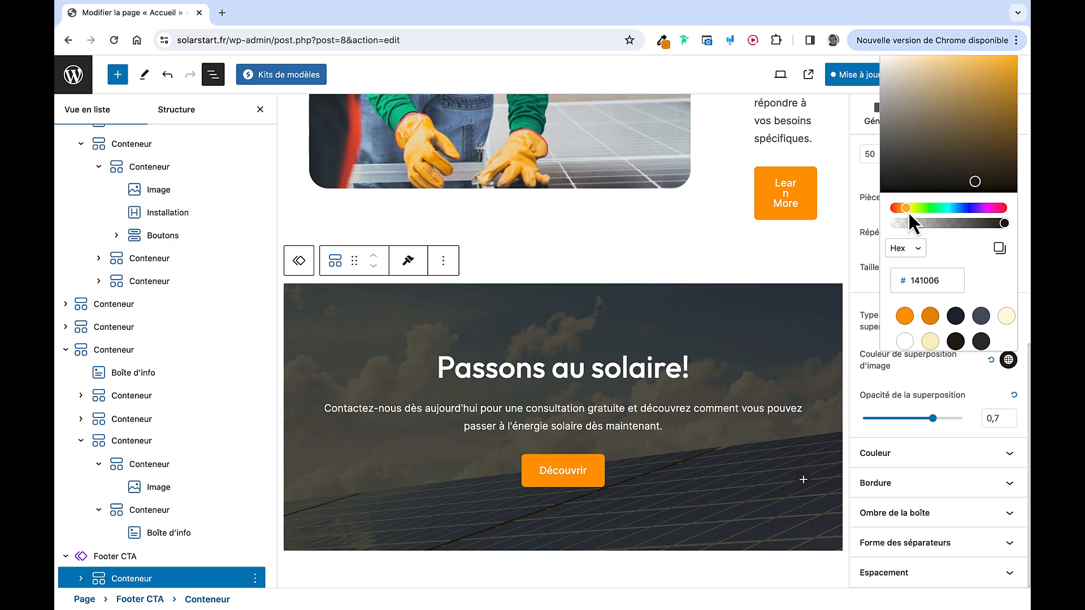
left_click(879, 384)
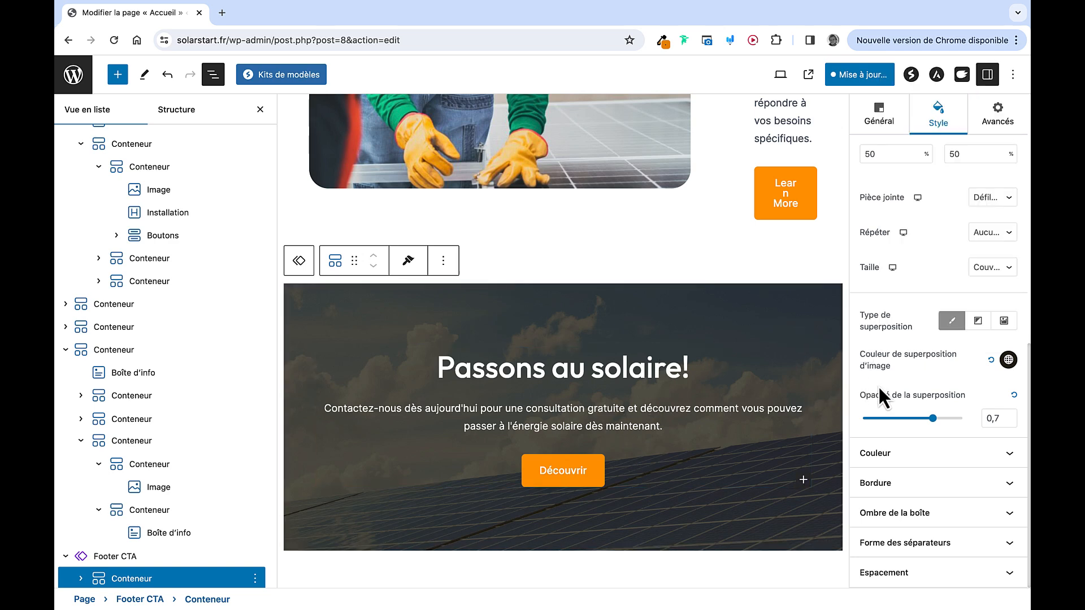
left_click(1008, 361)
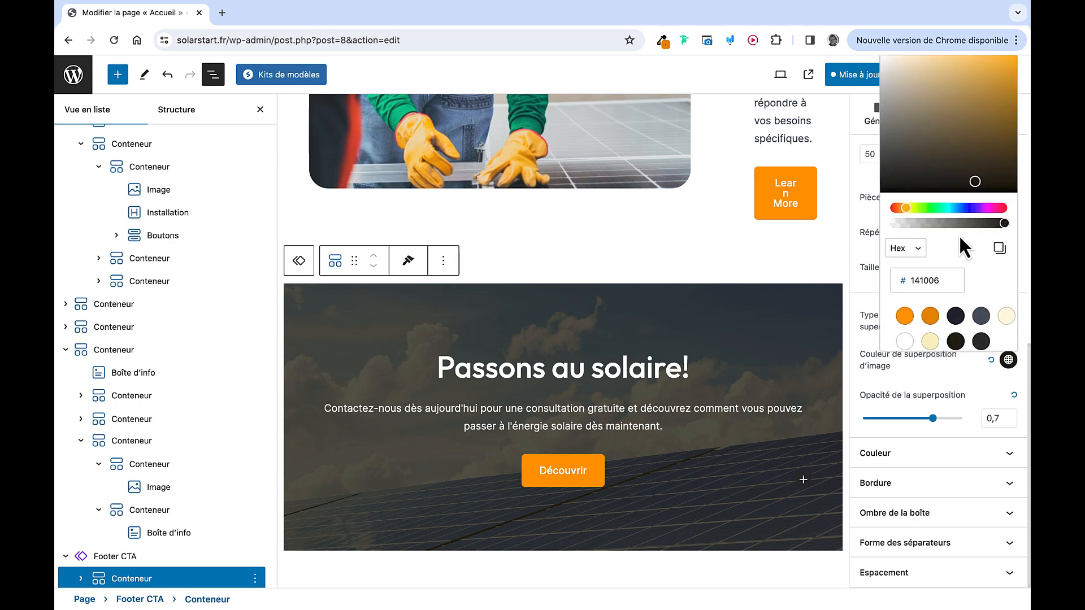
left_click_drag(901, 211, 1002, 217)
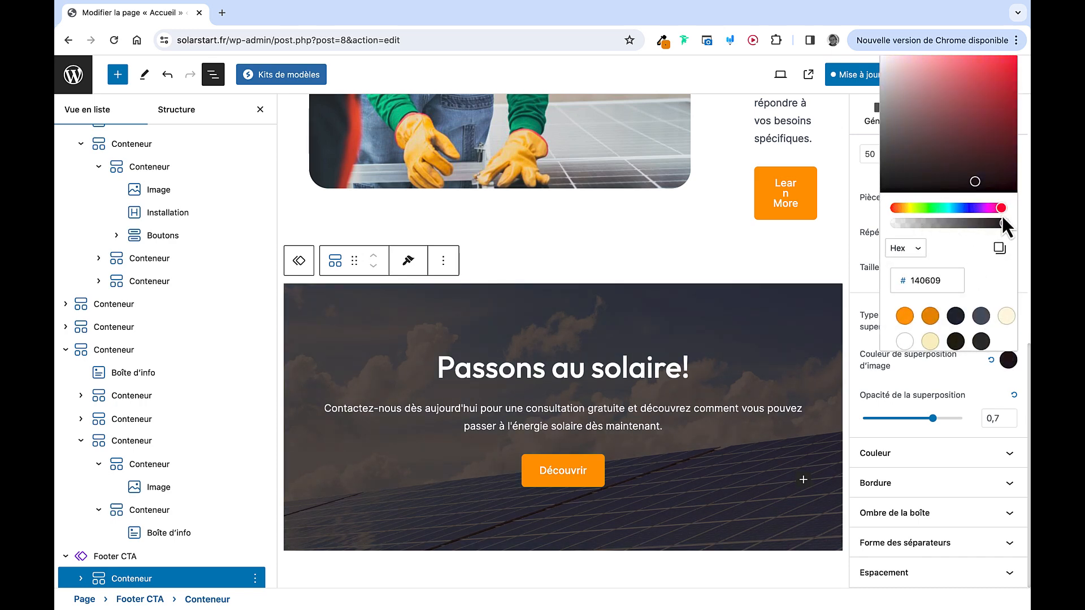
mouse_move(935, 424)
left_mouse_down()
mouse_move(903, 426)
mouse_move(969, 418)
mouse_move(943, 418)
left_mouse_up()
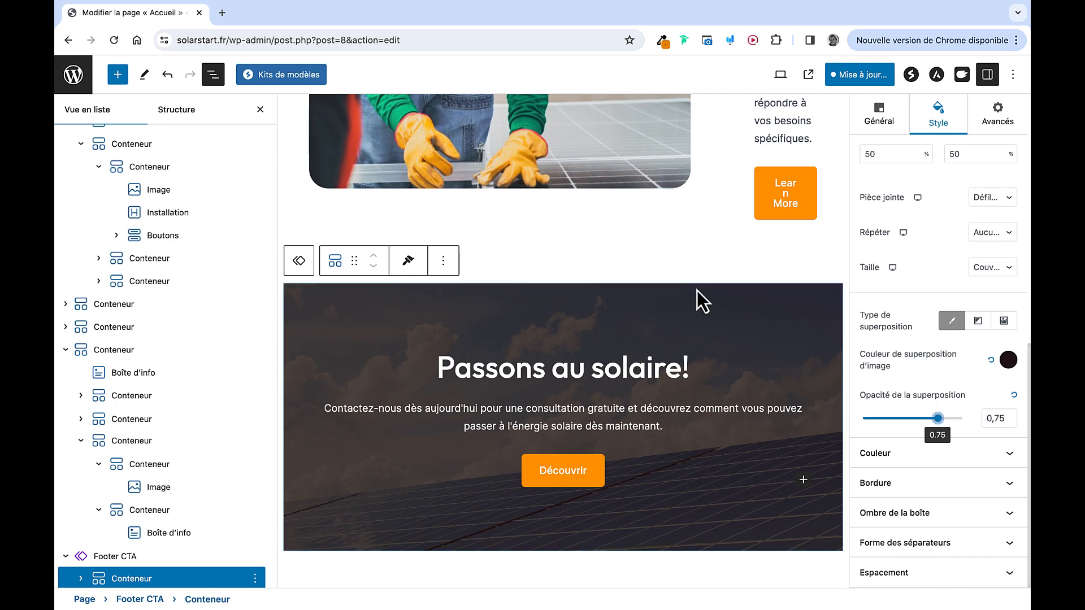
left_click(168, 76)
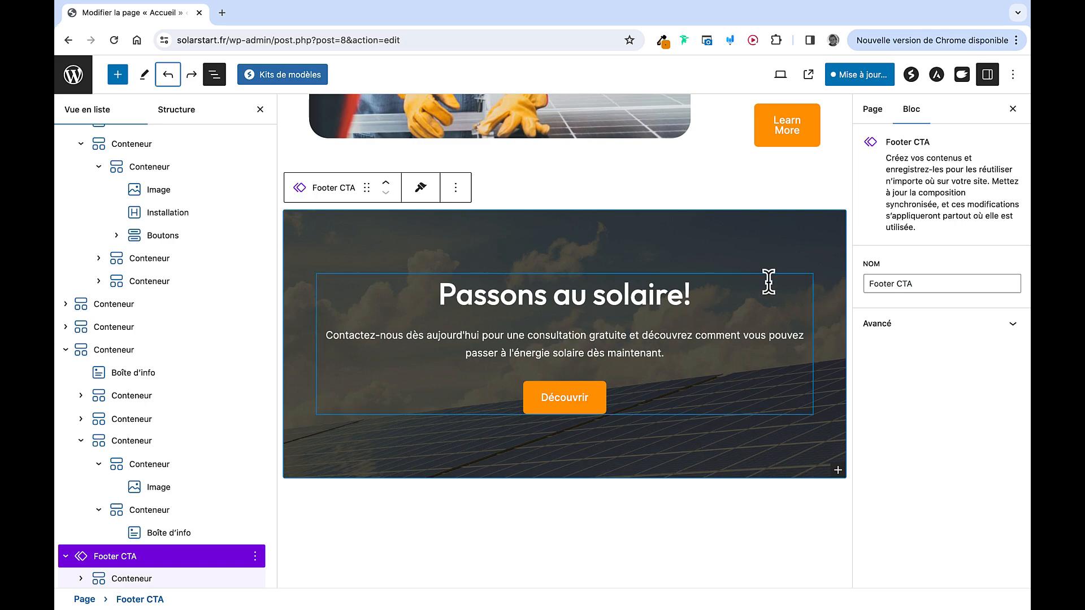
Relabel the banner's Découvrir button 'Devis Gratuit'
left_click(1013, 109)
scroll(811, 229, "up", 20)
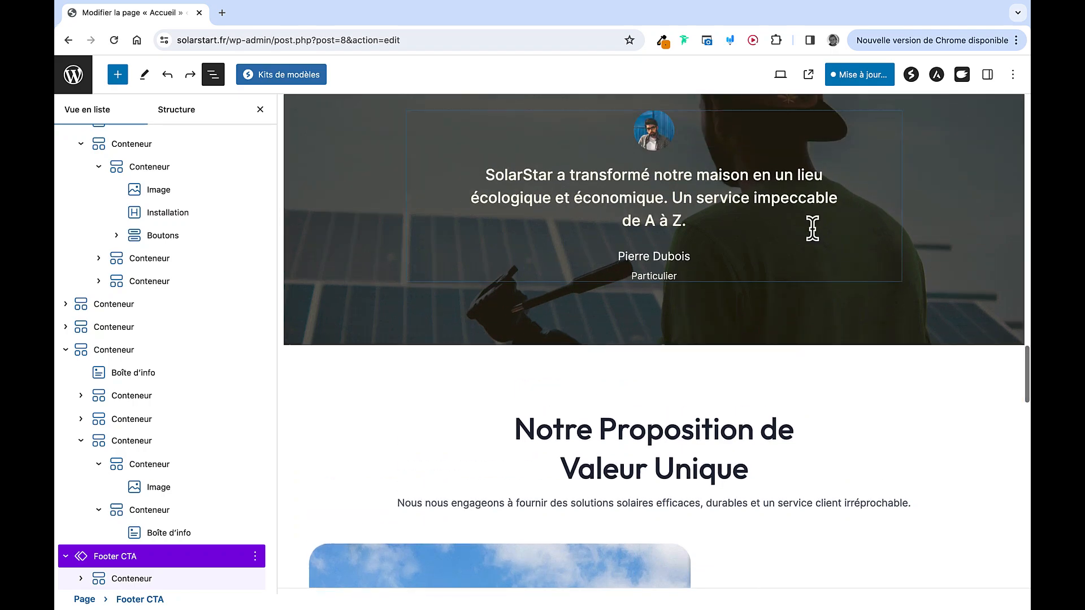
scroll(811, 229, "down", 20)
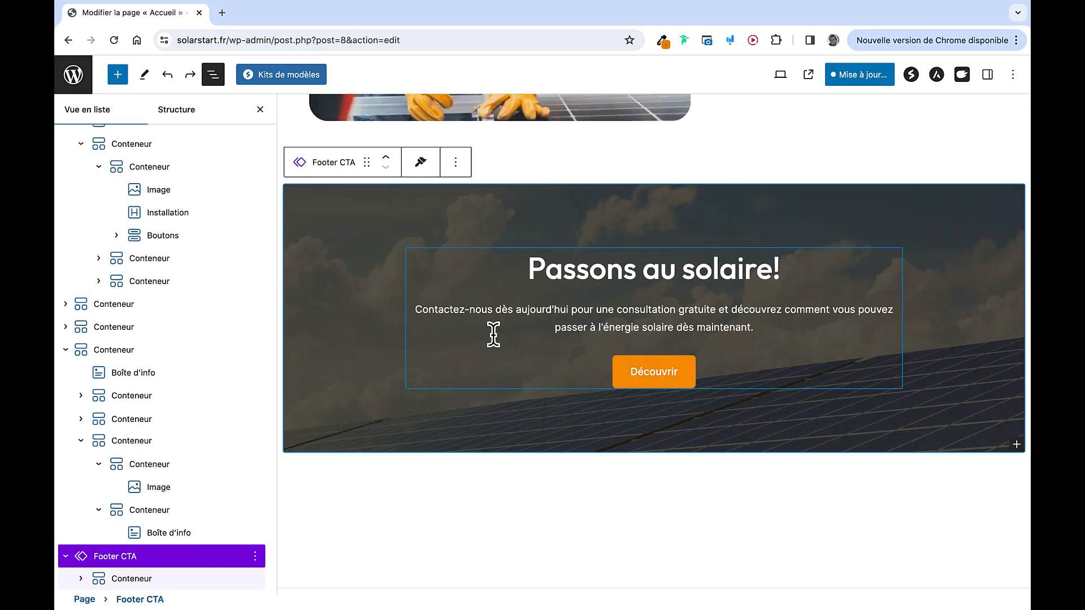
left_click(660, 378)
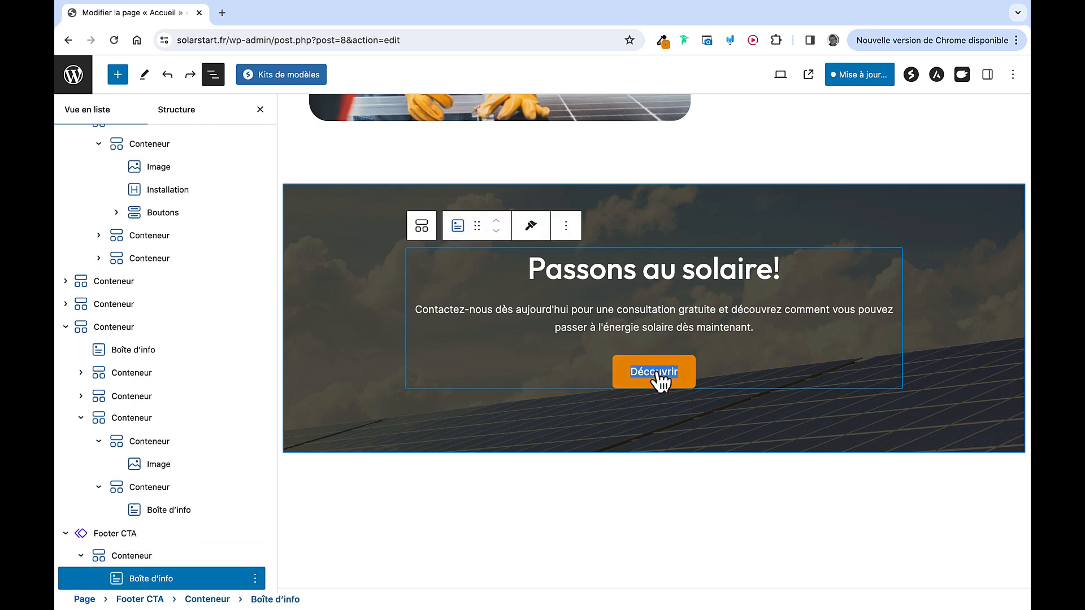
type("Devis Gratuit")
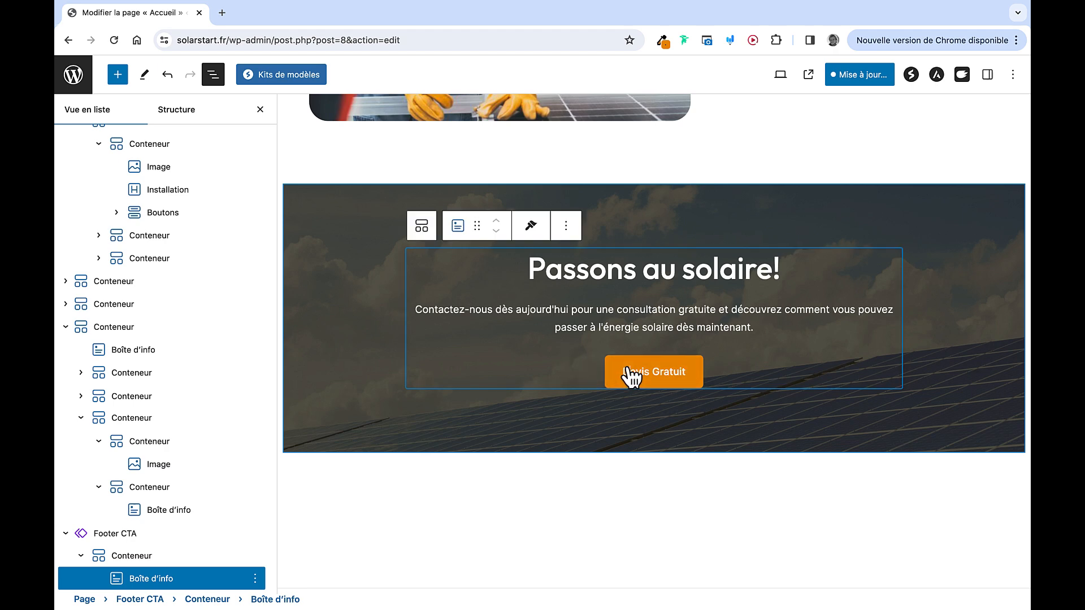
Save the Accueil page together with the Footer CTA pattern
left_click(987, 75)
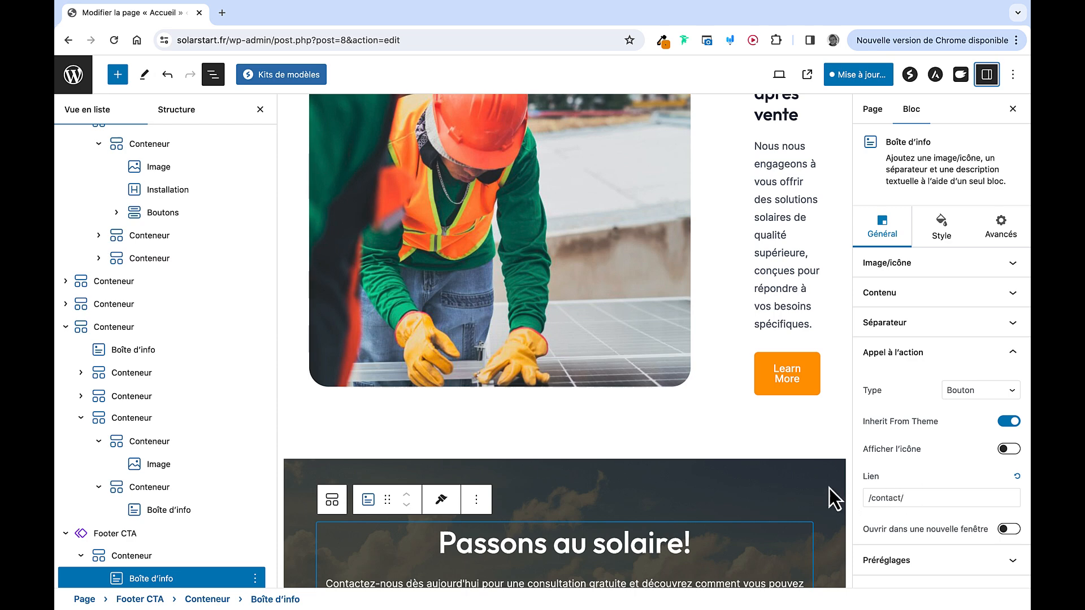
scroll(828, 486, "down", 4)
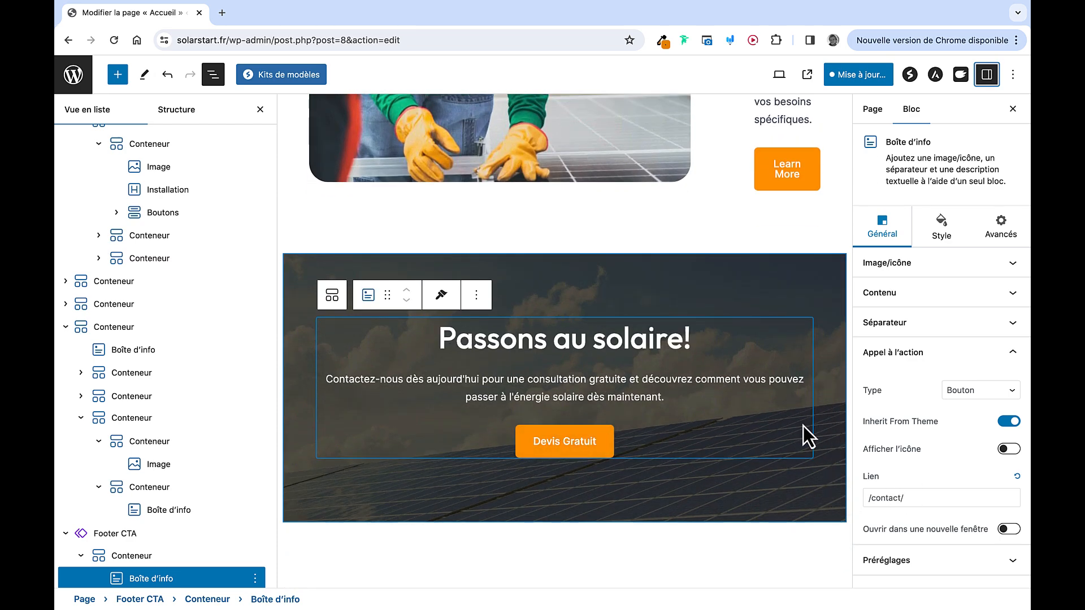
left_click(857, 79)
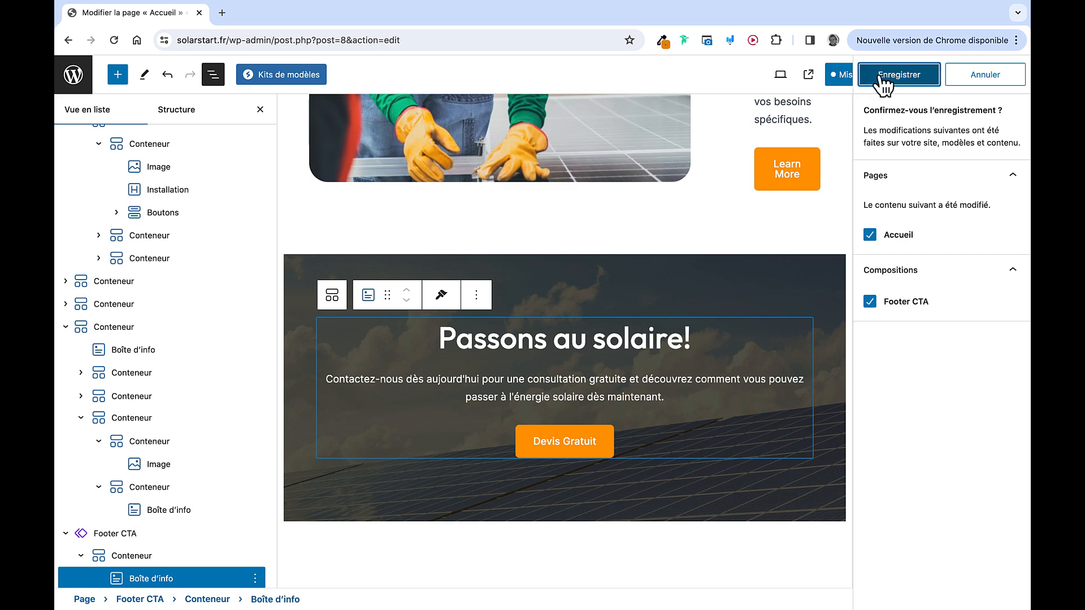
left_click(879, 80)
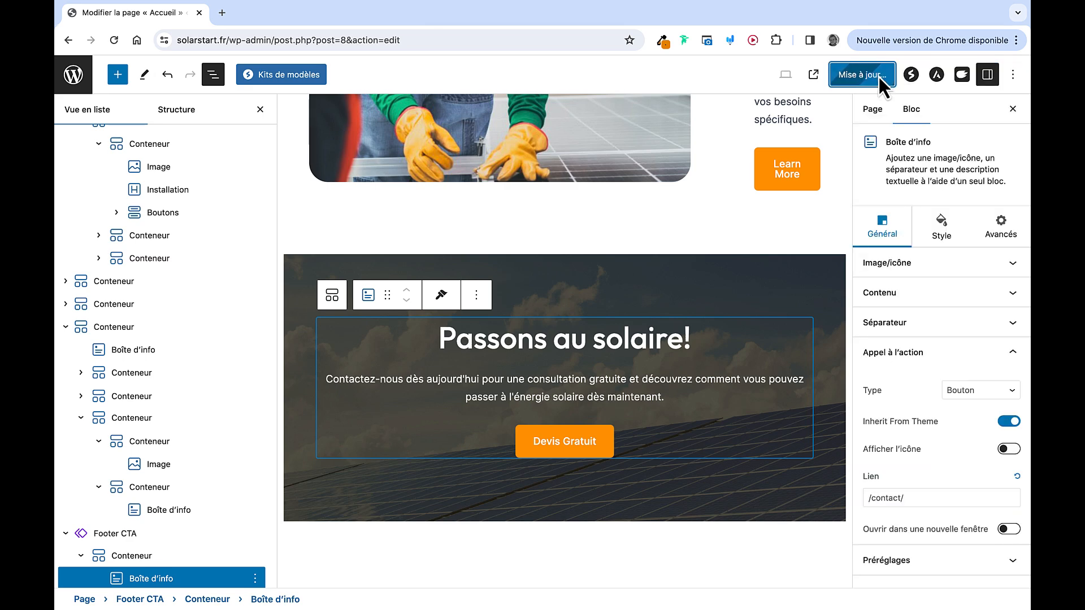
View the live SolarStar homepage in a new tab and scroll through all of it
left_click(811, 82)
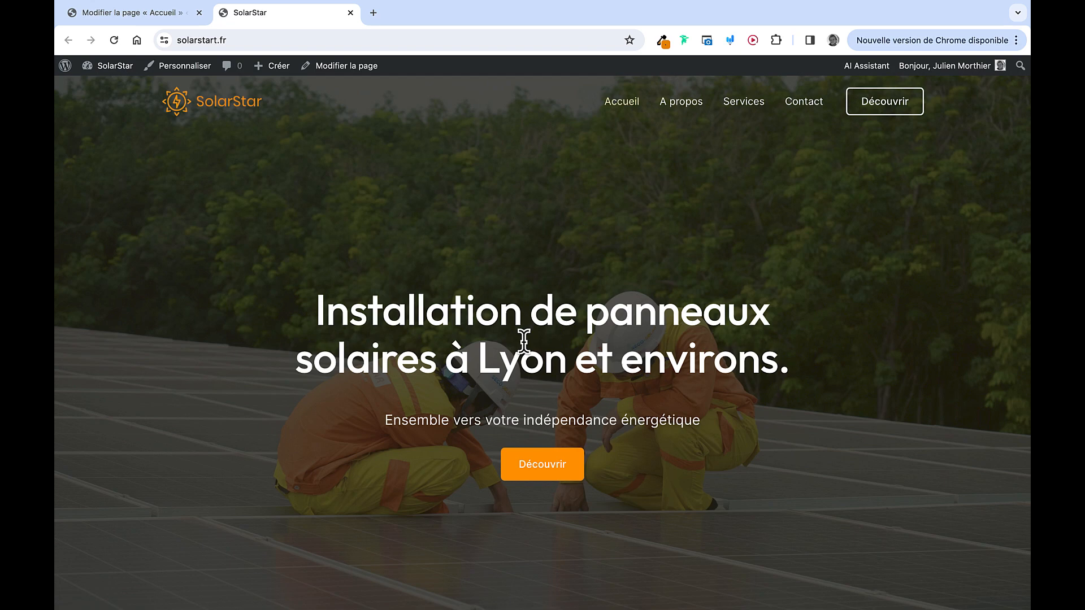
scroll(524, 339, "down", 15)
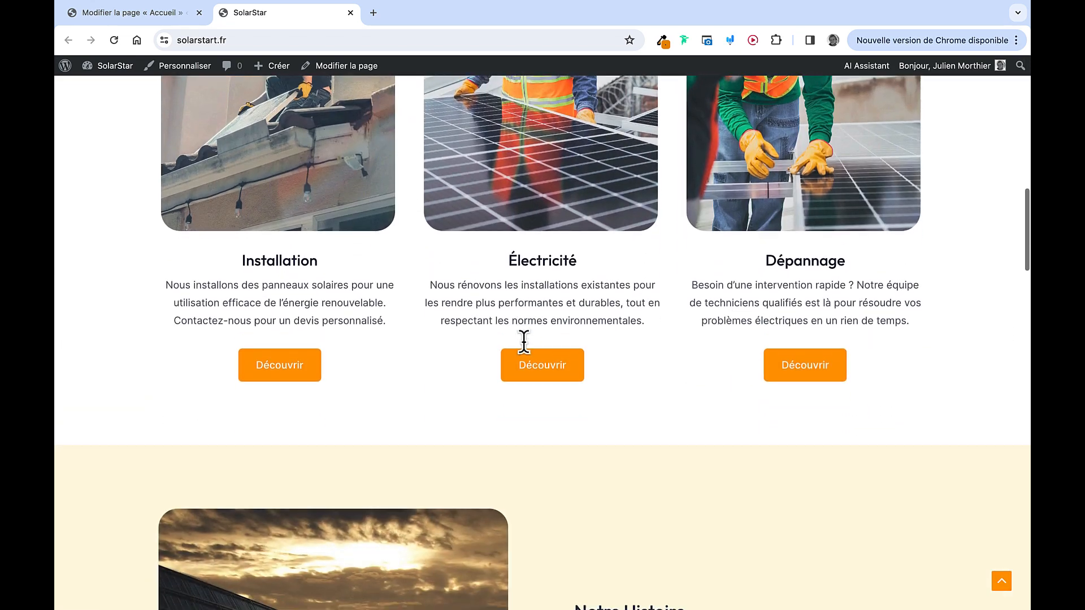
scroll(524, 342, "down", 8)
scroll(582, 347, "down", 2)
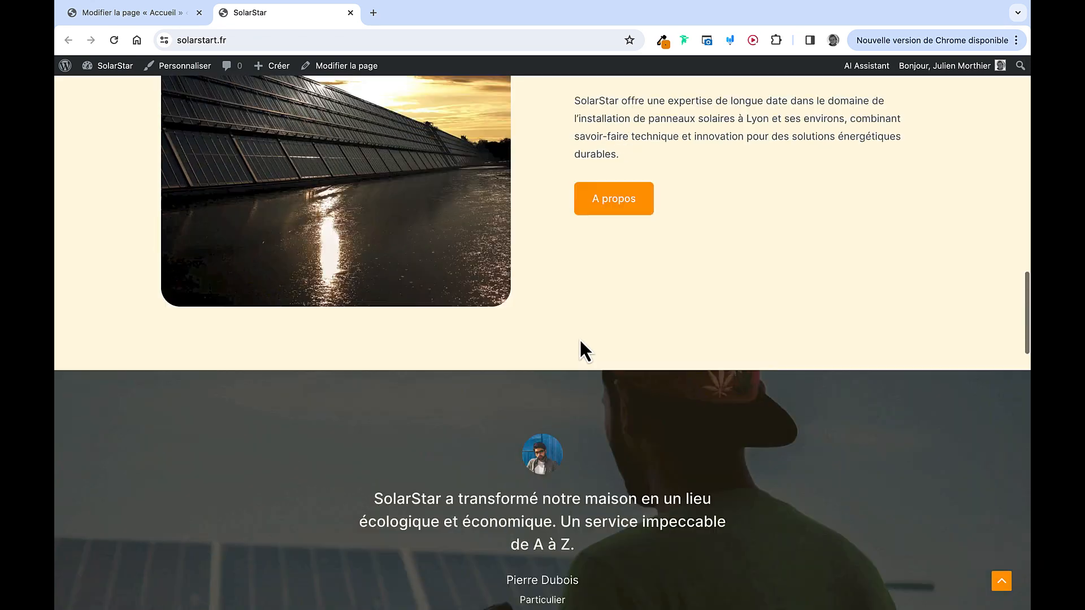
scroll(582, 349, "down", 8)
scroll(580, 340, "down", 7)
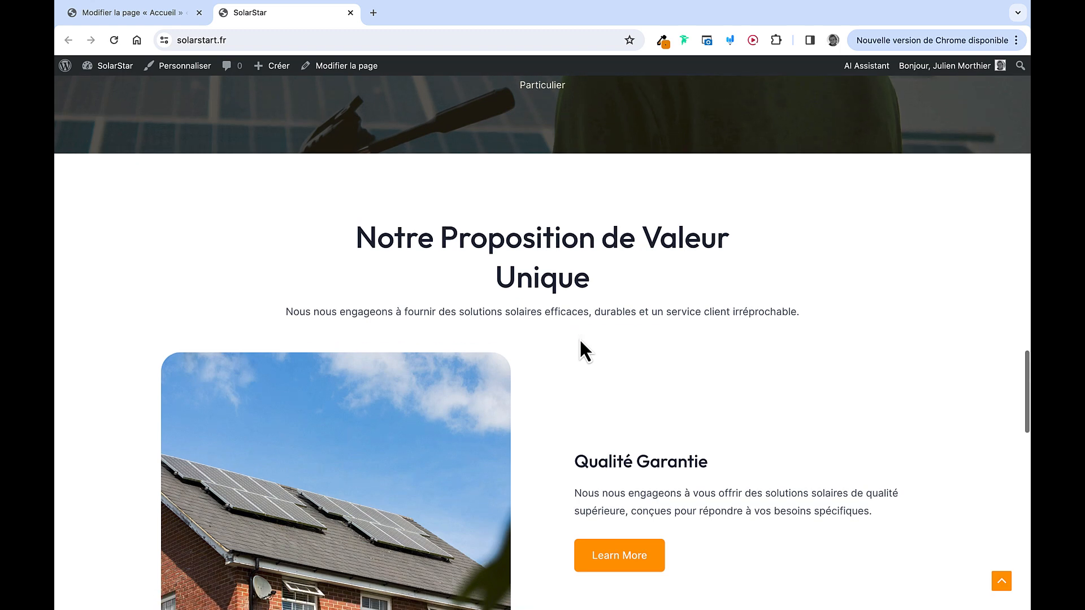
scroll(580, 340, "down", 5)
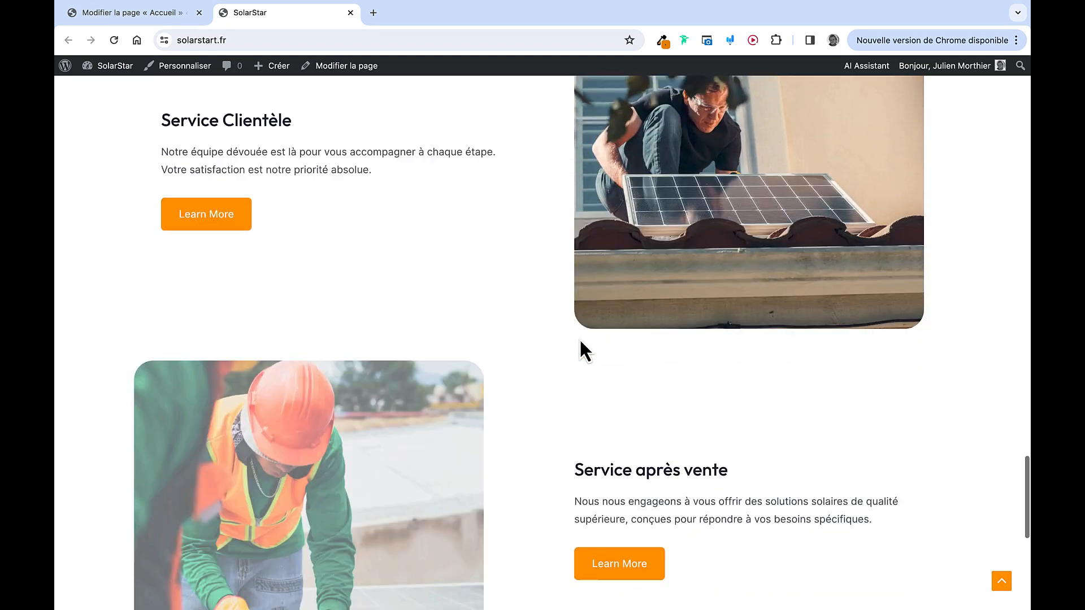
scroll(565, 430, "down", 8)
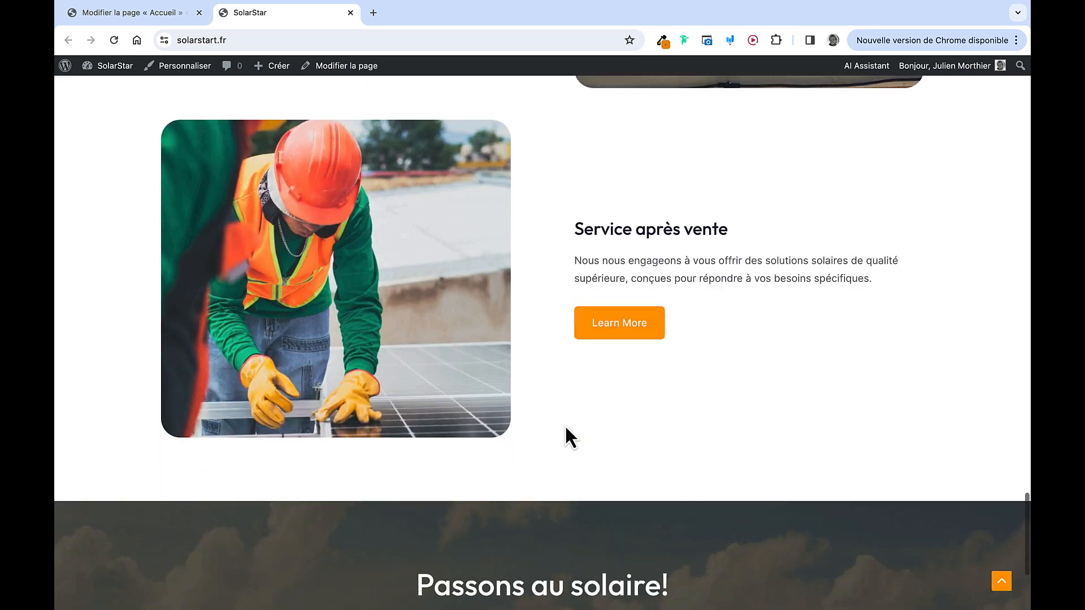
scroll(565, 426, "up", 20)
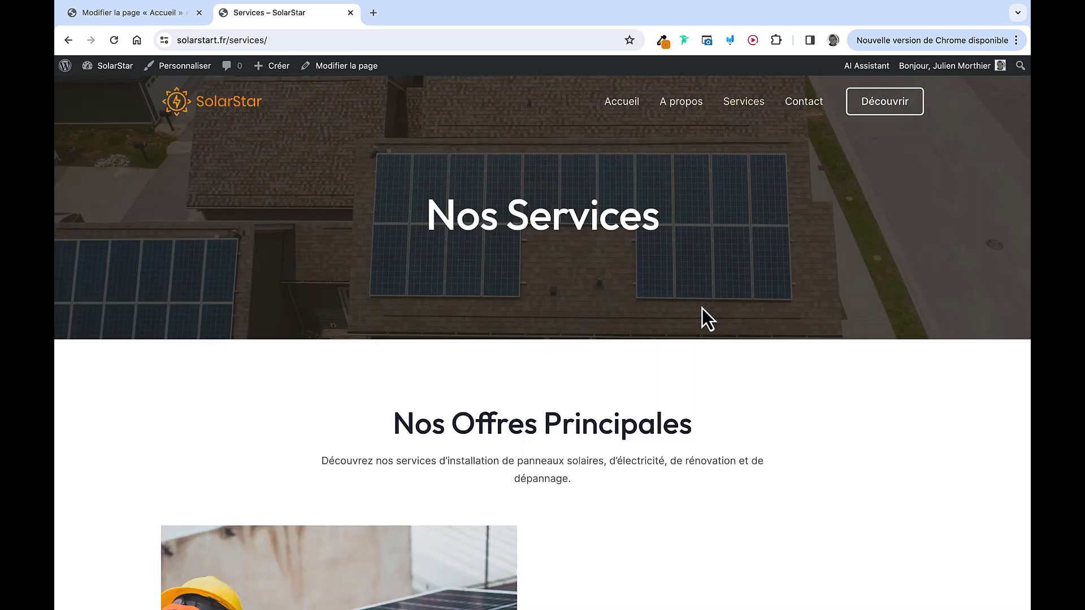
Scroll through the Services page's Installation, Électricité and Dépannage offers and testimonial
scroll(701, 309, "down", 10)
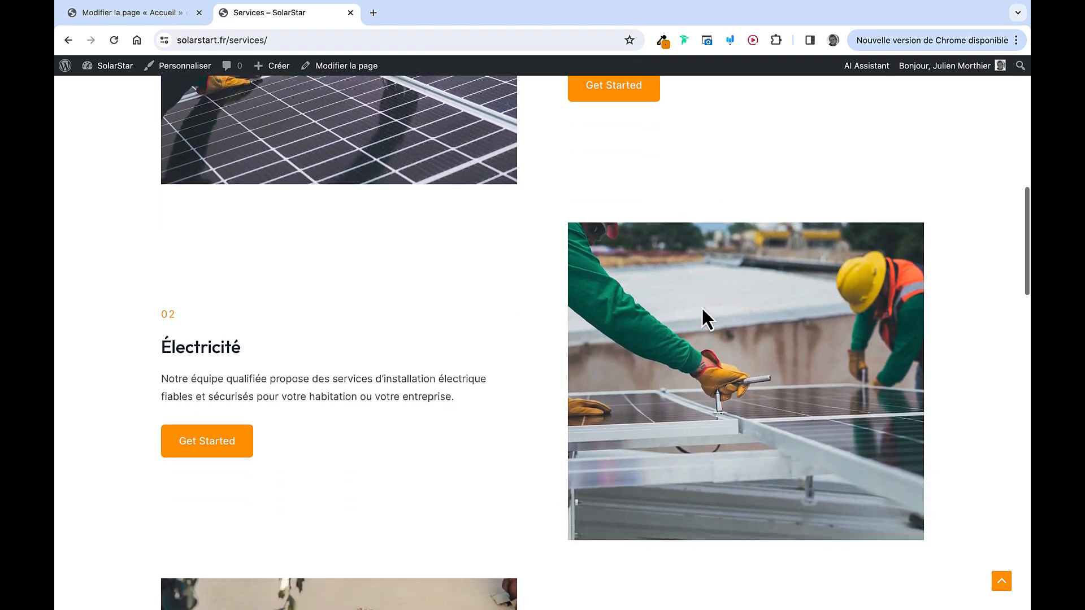
scroll(552, 407, "down", 5)
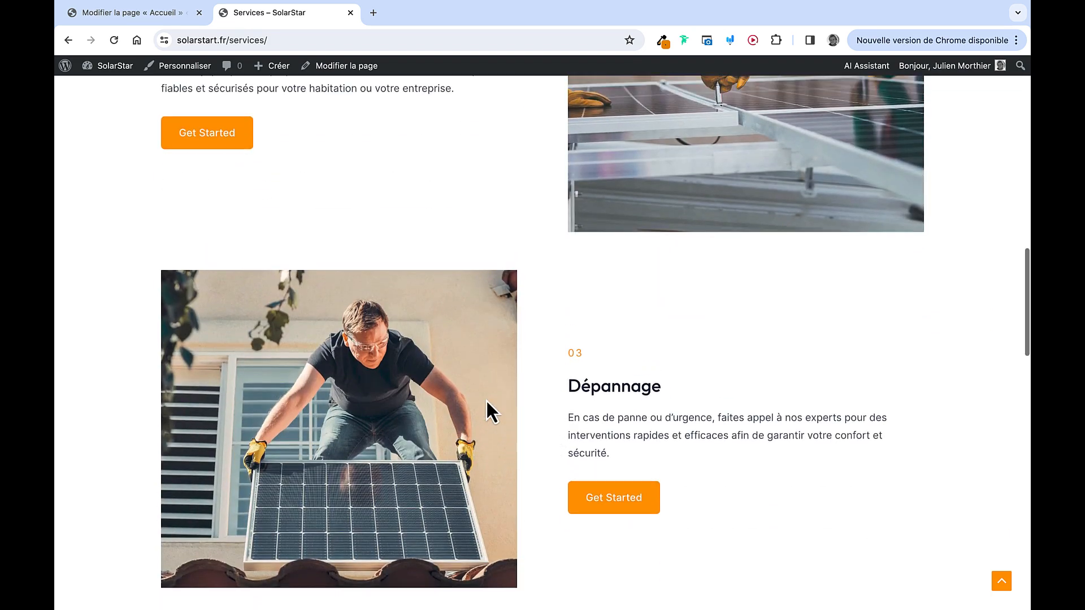
scroll(487, 402, "up", 4)
scroll(487, 402, "down", 14)
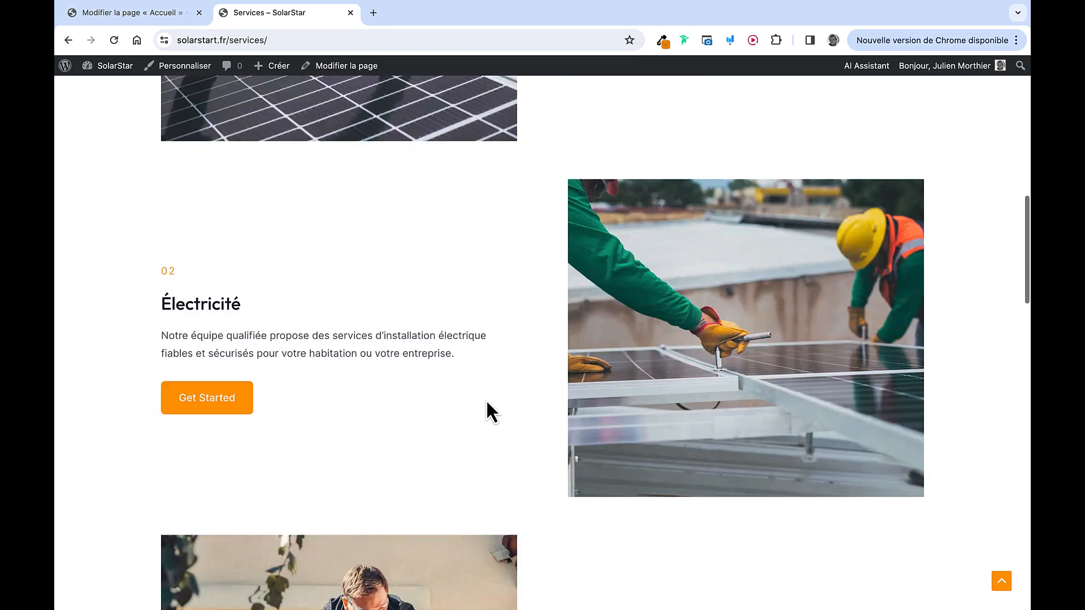
scroll(562, 395, "down", 10)
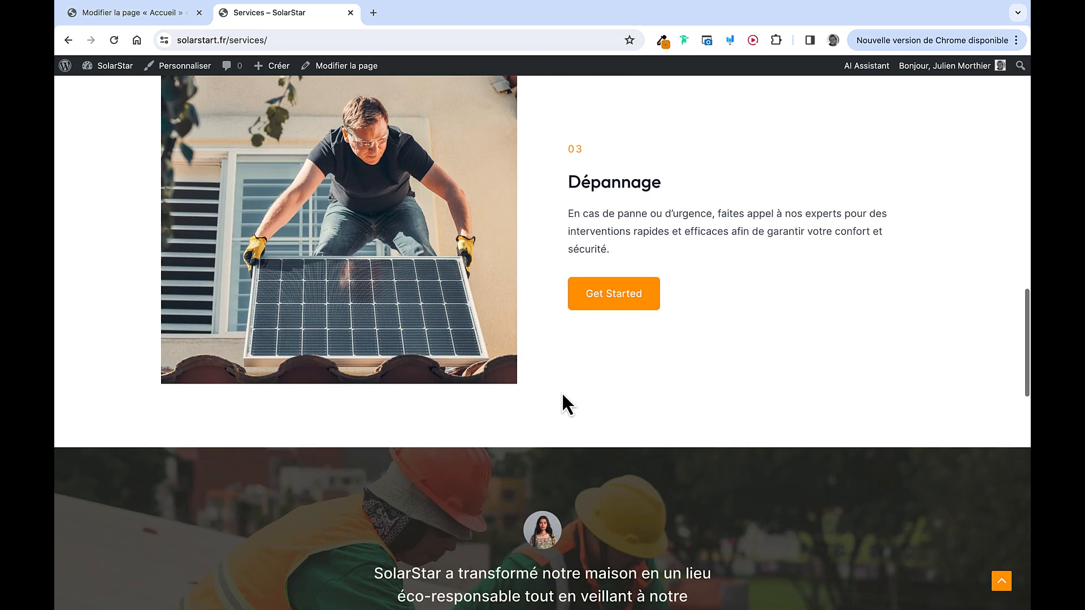
scroll(562, 395, "down", 5)
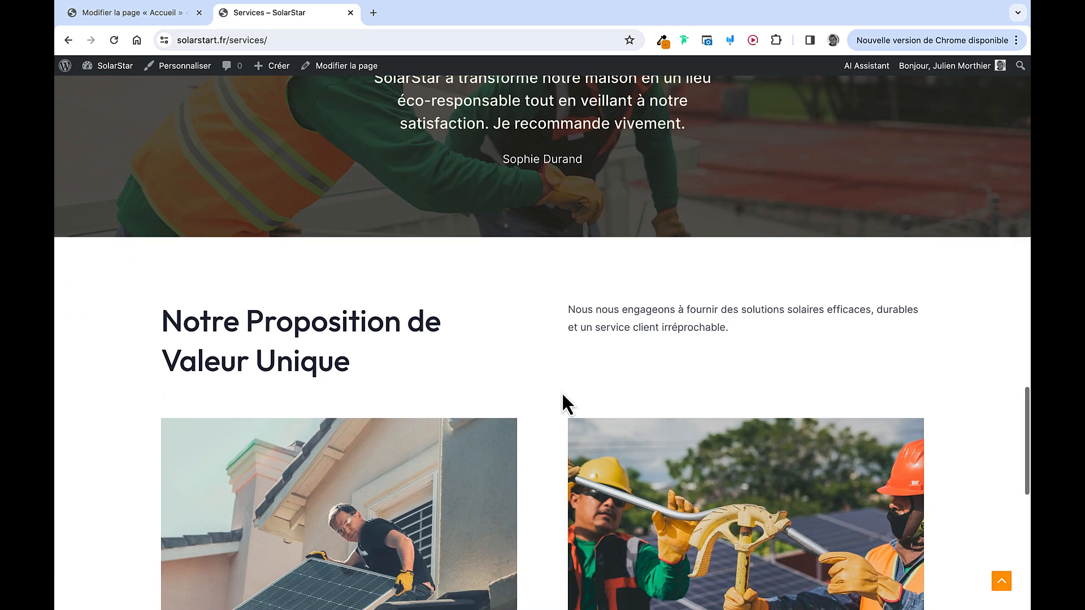
scroll(562, 395, "up", 5)
scroll(563, 404, "up", 9)
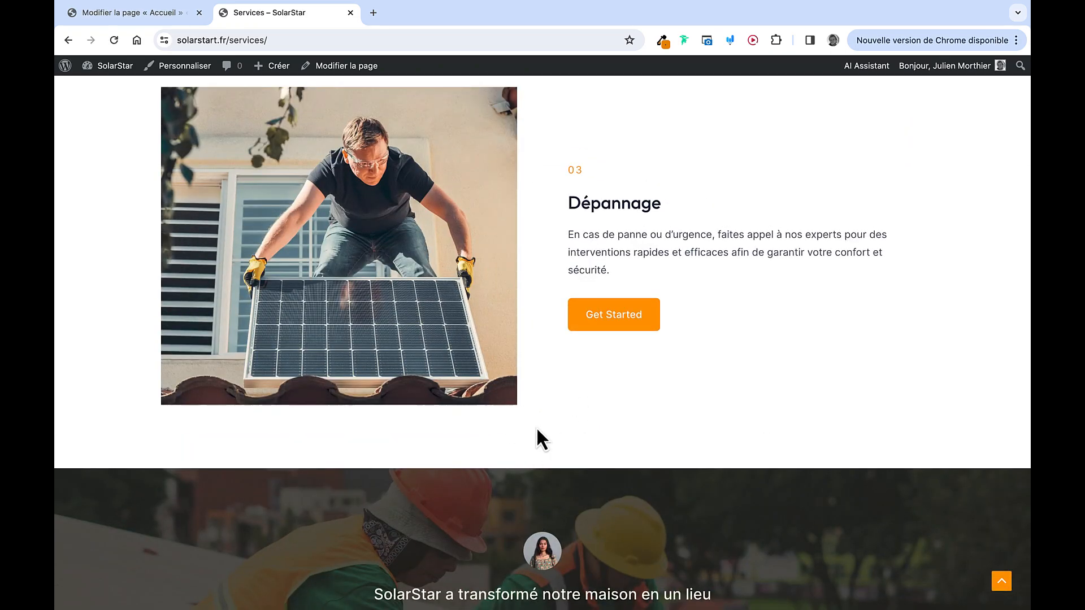
scroll(536, 430, "up", 16)
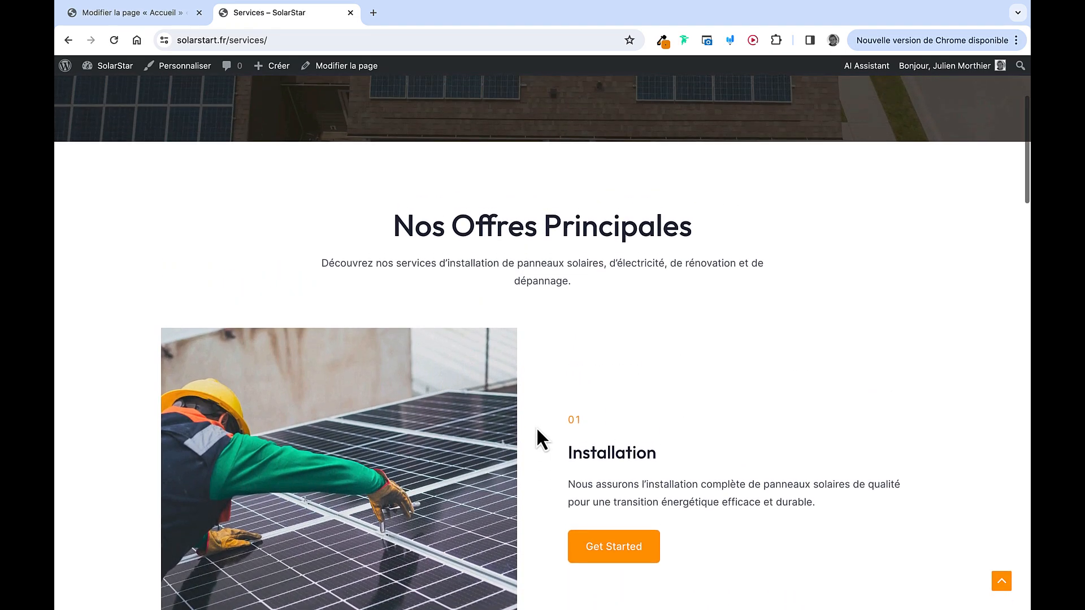
scroll(537, 426, "up", 4)
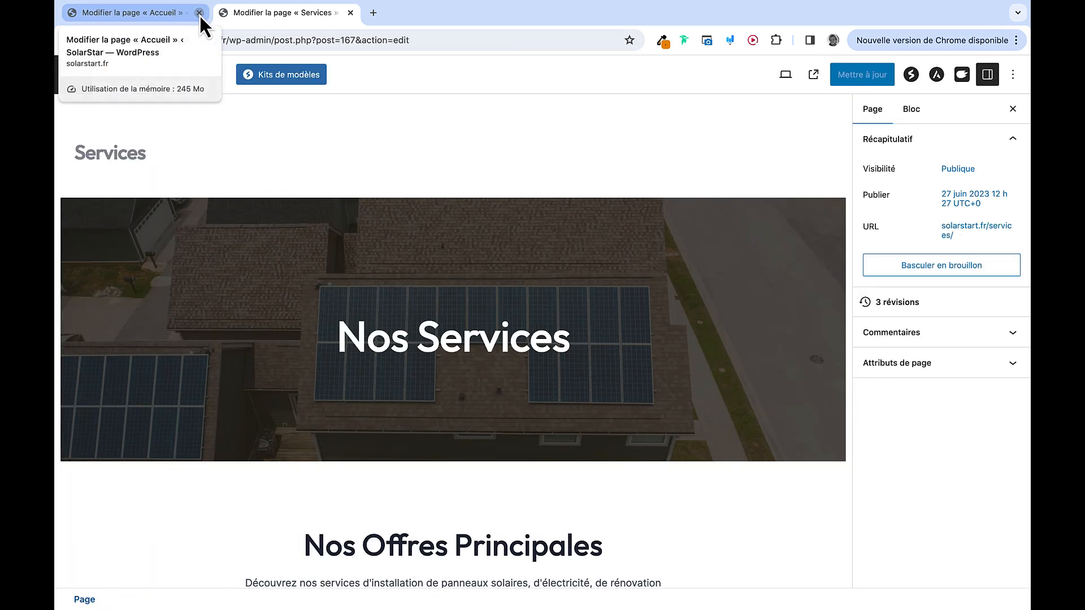
In the Design Library, browse the Services and About patterns, then the Pricing category
left_click(199, 12)
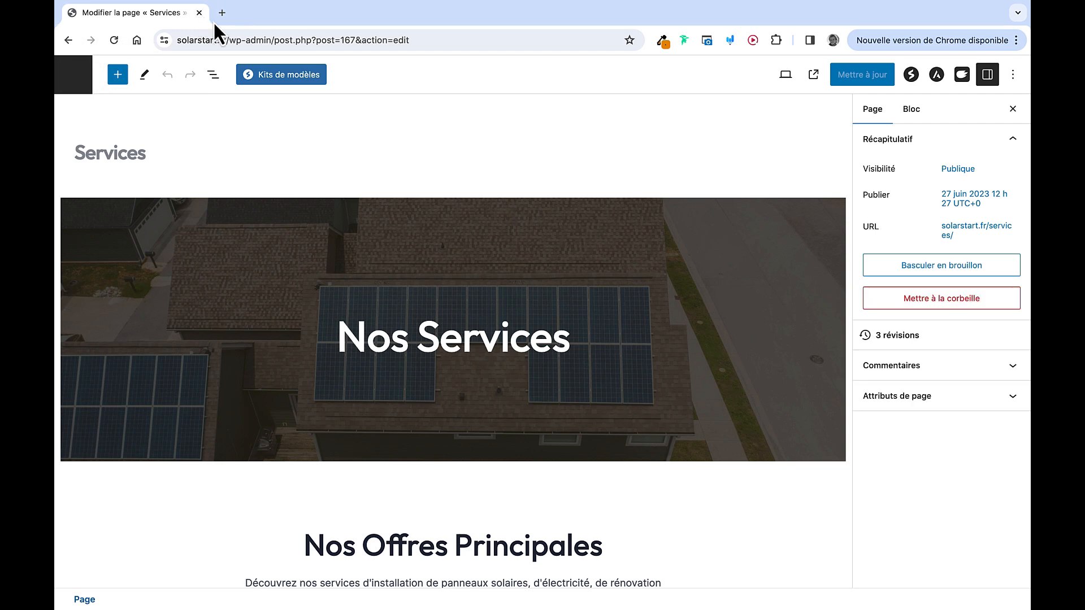
scroll(269, 416, "down", 5)
scroll(269, 413, "down", 15)
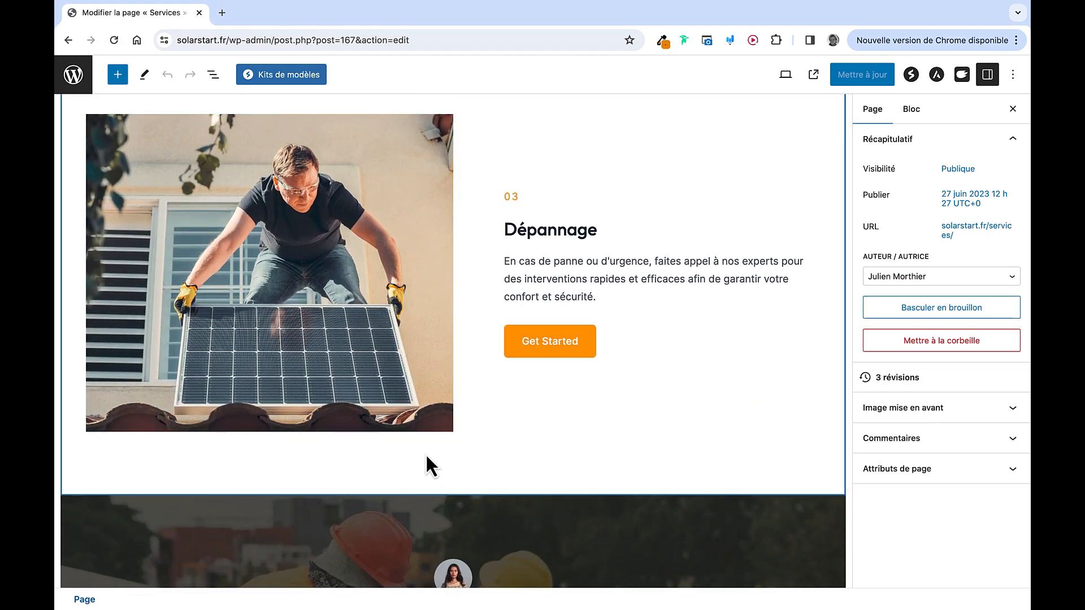
left_click(300, 79)
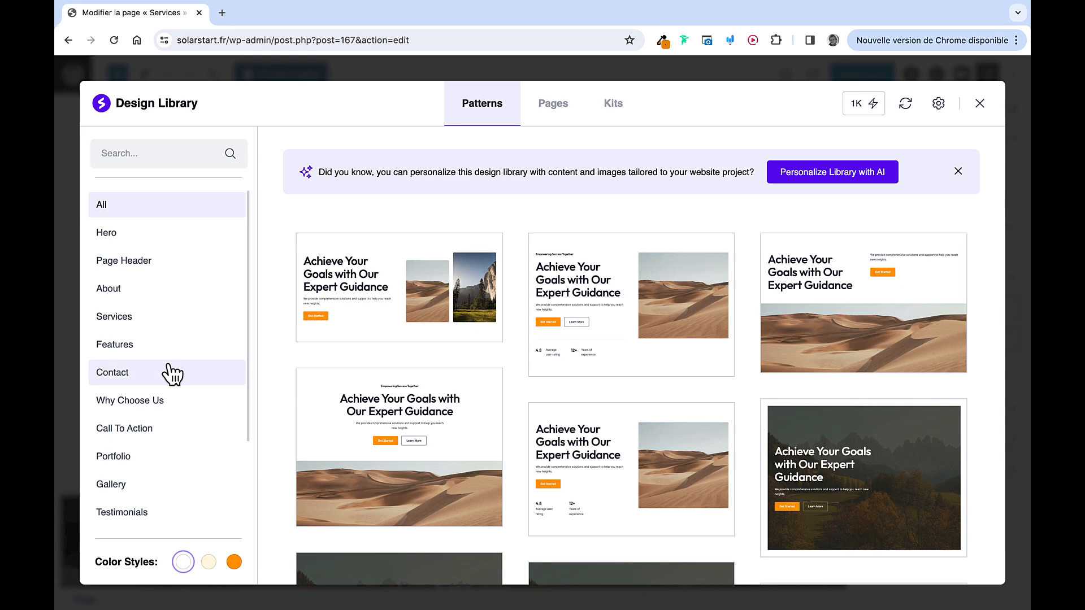
left_click(152, 327)
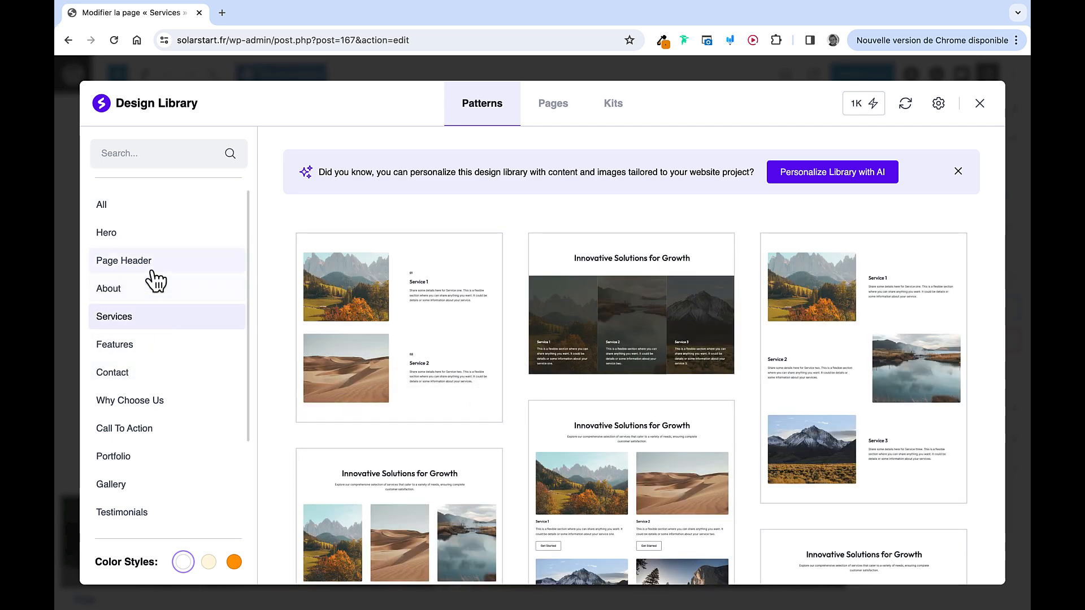
left_click(142, 287)
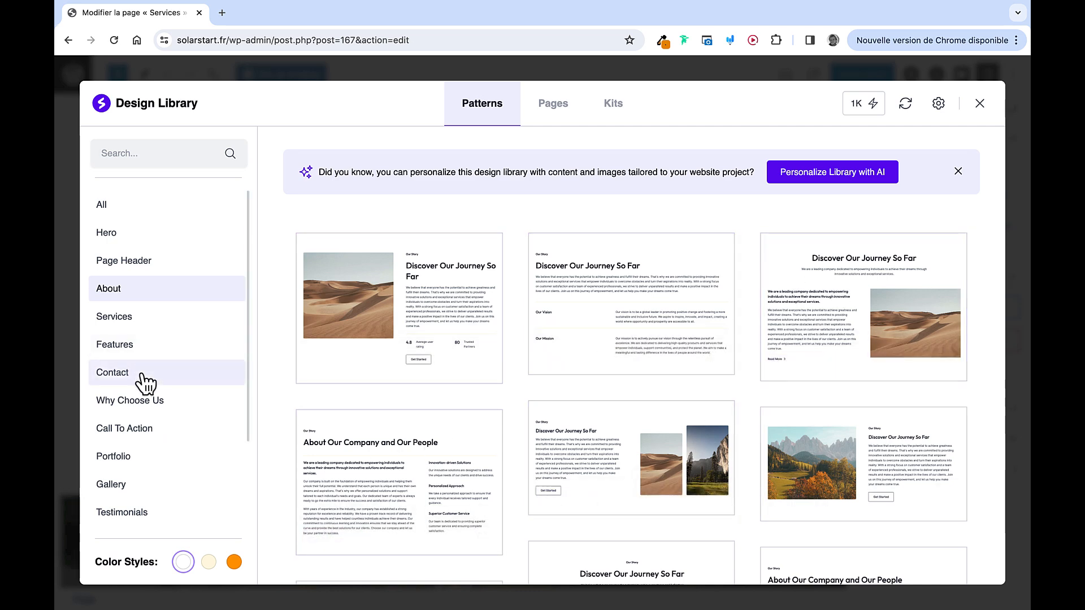
scroll(146, 378, "down", 5)
left_click(137, 428)
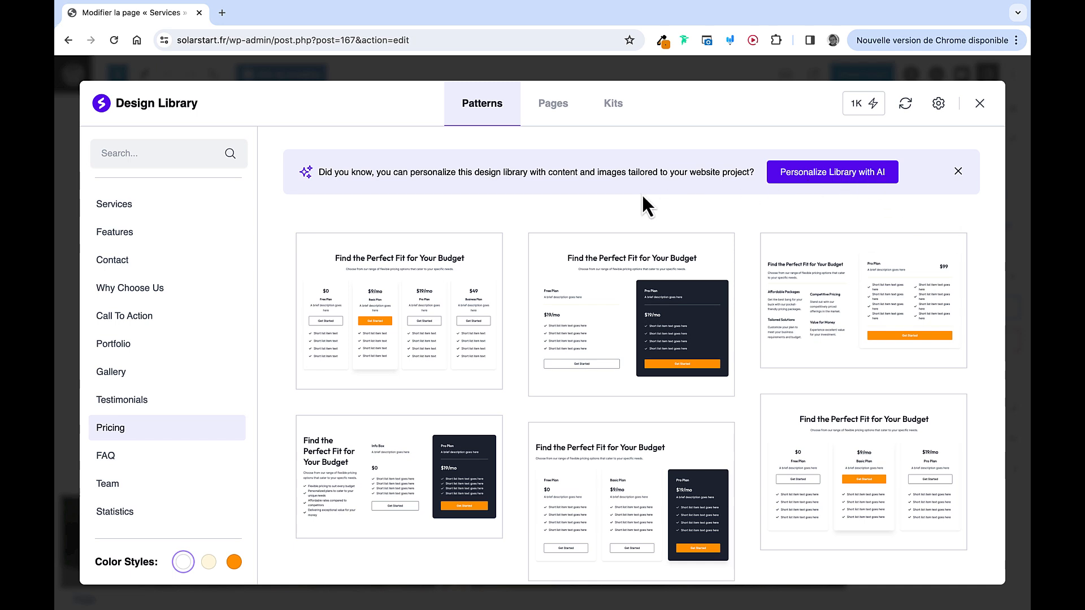
scroll(643, 196, "down", 1)
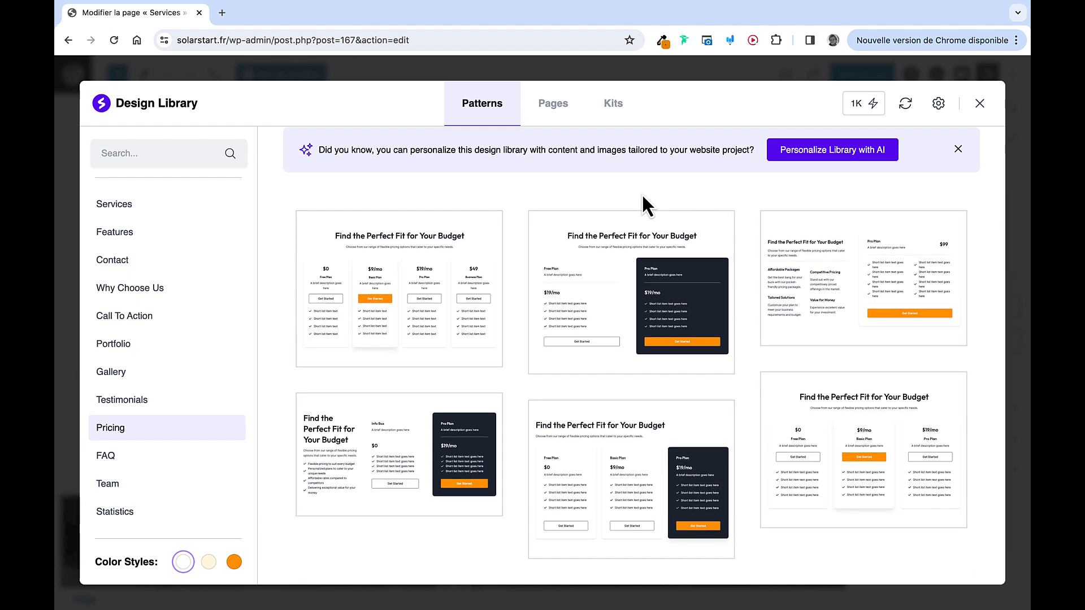
scroll(806, 384, "down", 2)
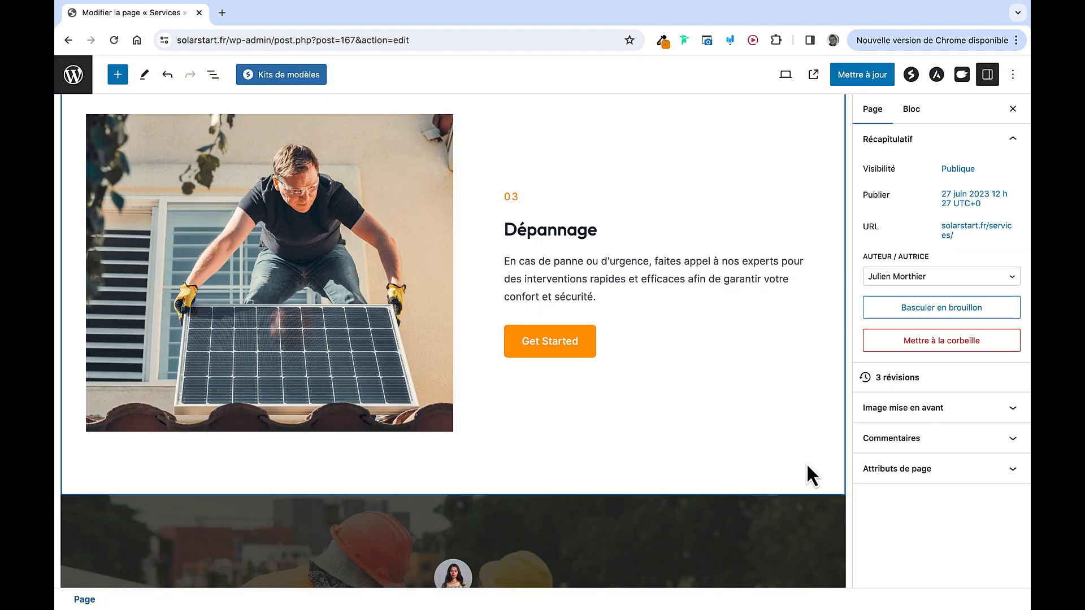
In List View, drag the pricing container above the testimonial, right after Dépannage
scroll(578, 419, "down", 10)
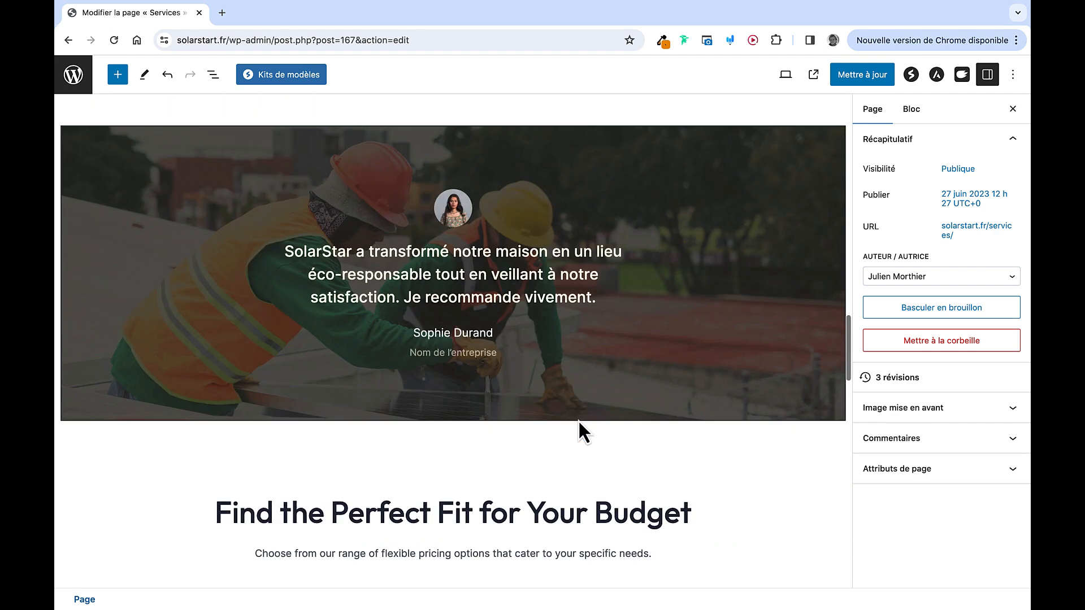
scroll(578, 420, "down", 3)
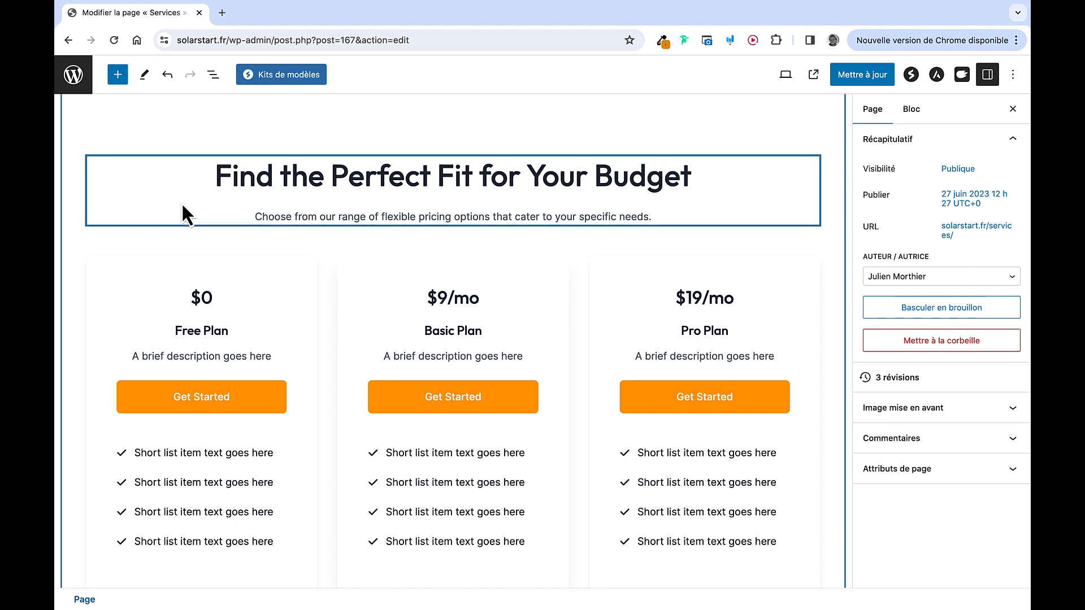
left_click(213, 75)
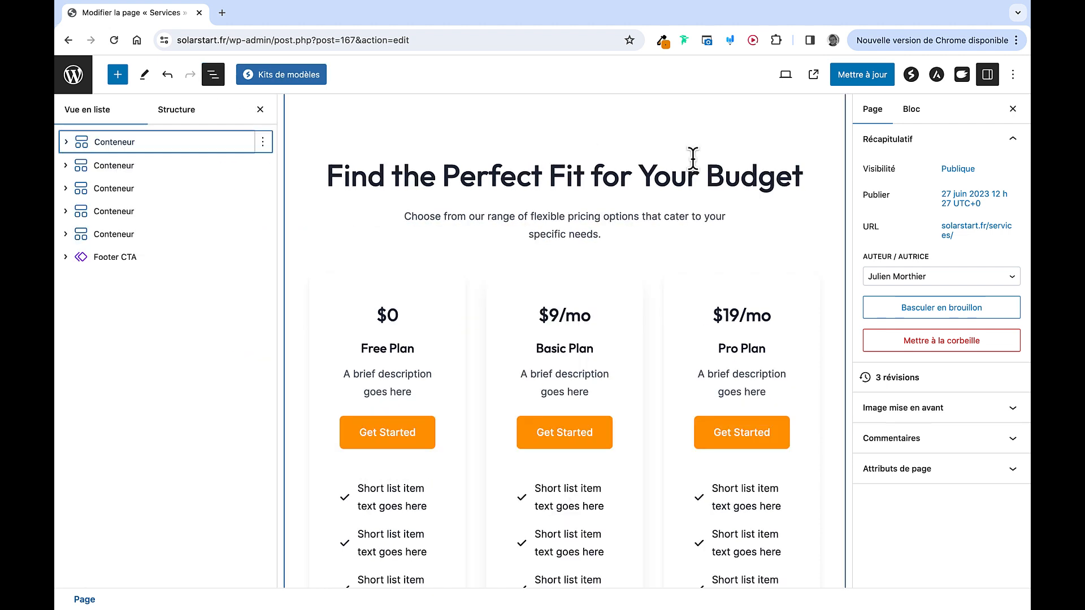
left_click(1013, 109)
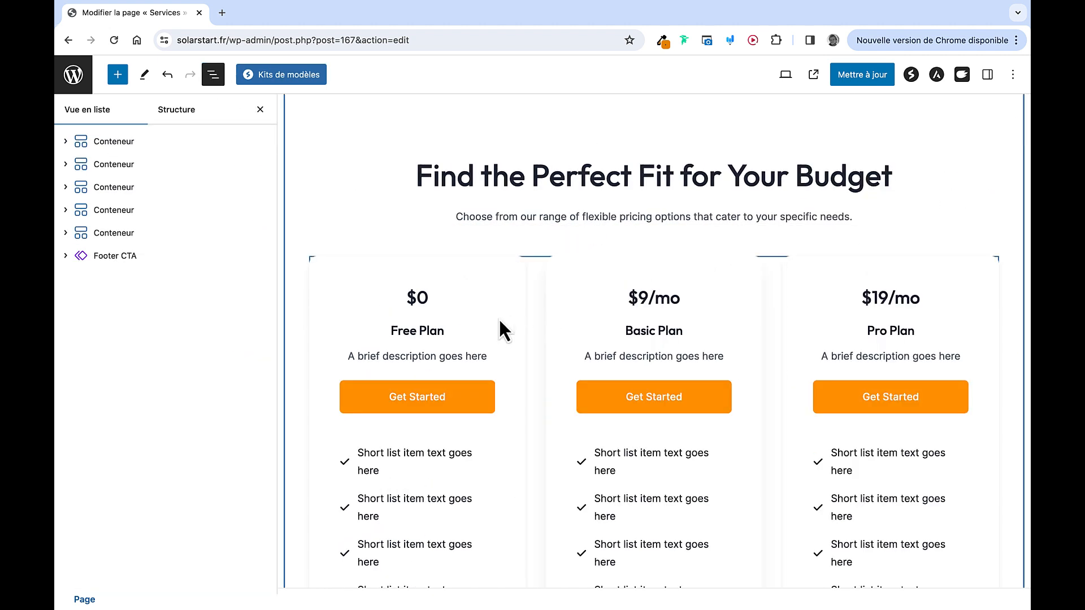
left_click(357, 136)
scroll(325, 218, "up", 3)
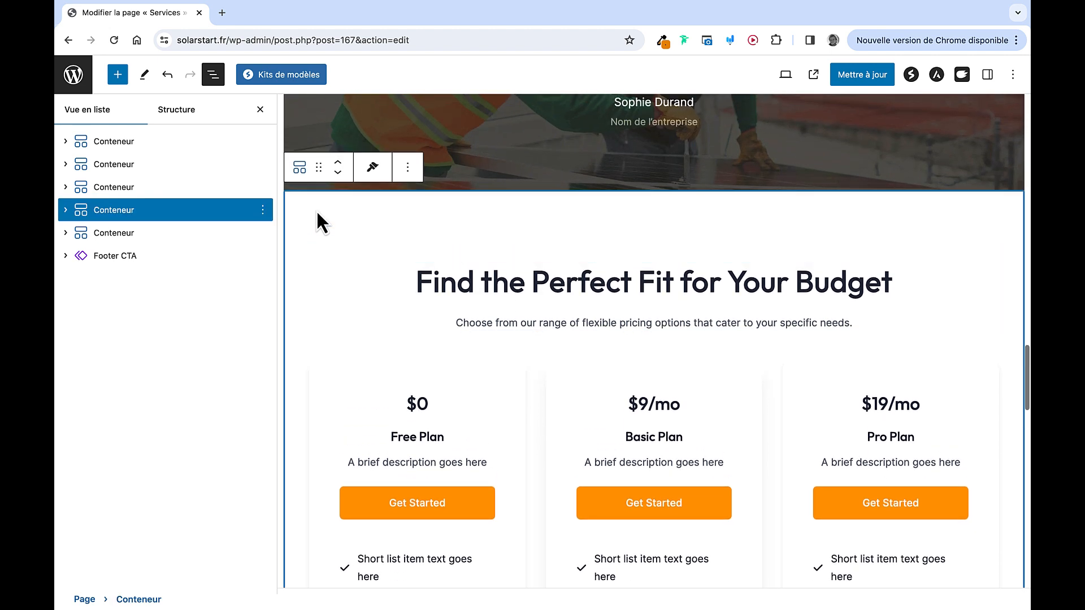
scroll(390, 264, "up", 5)
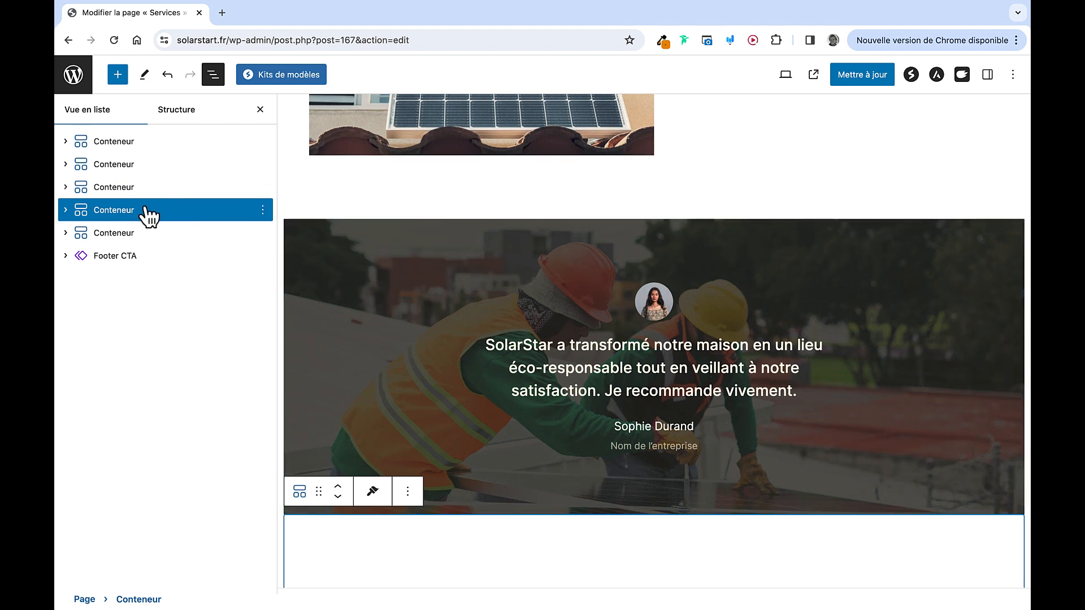
left_click_drag(126, 218, 116, 183)
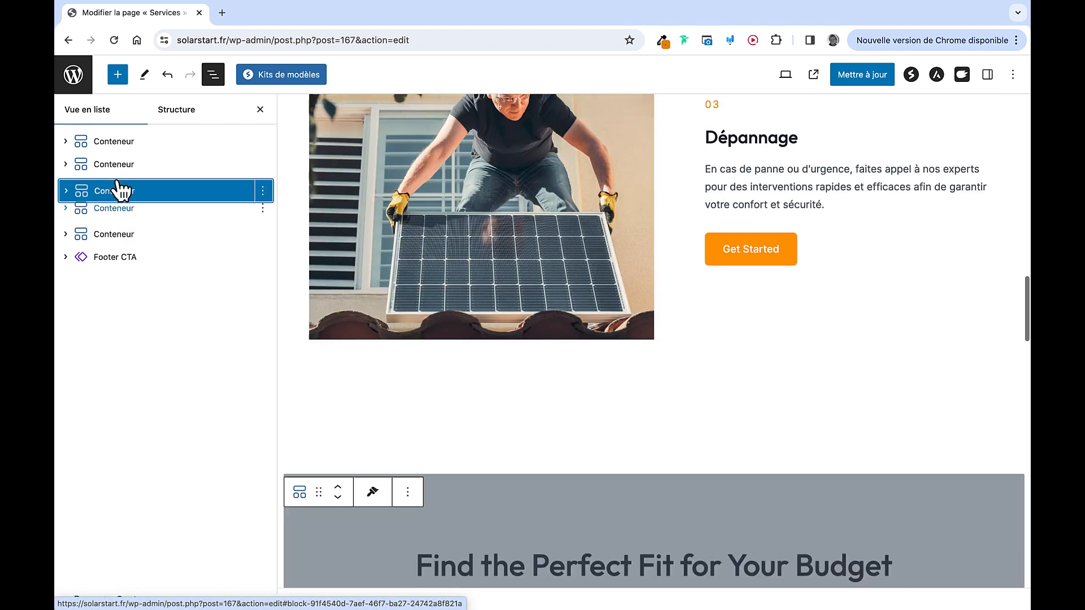
scroll(592, 270, "down", 5)
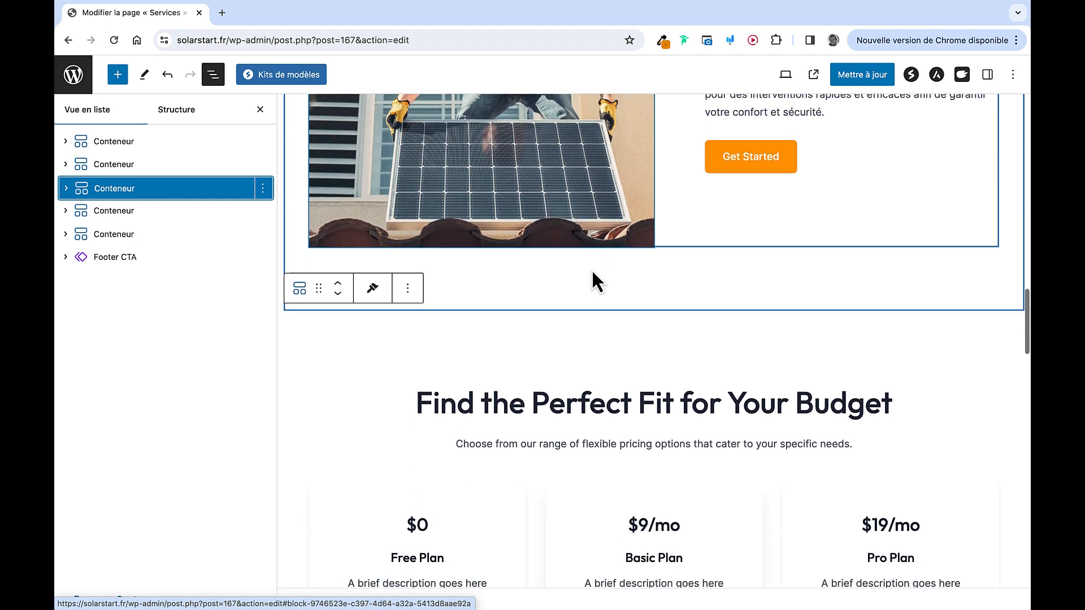
Retitle the pricing table 'Nos Tarifs' and make the first card Installation at 10000€
triple_click(607, 294)
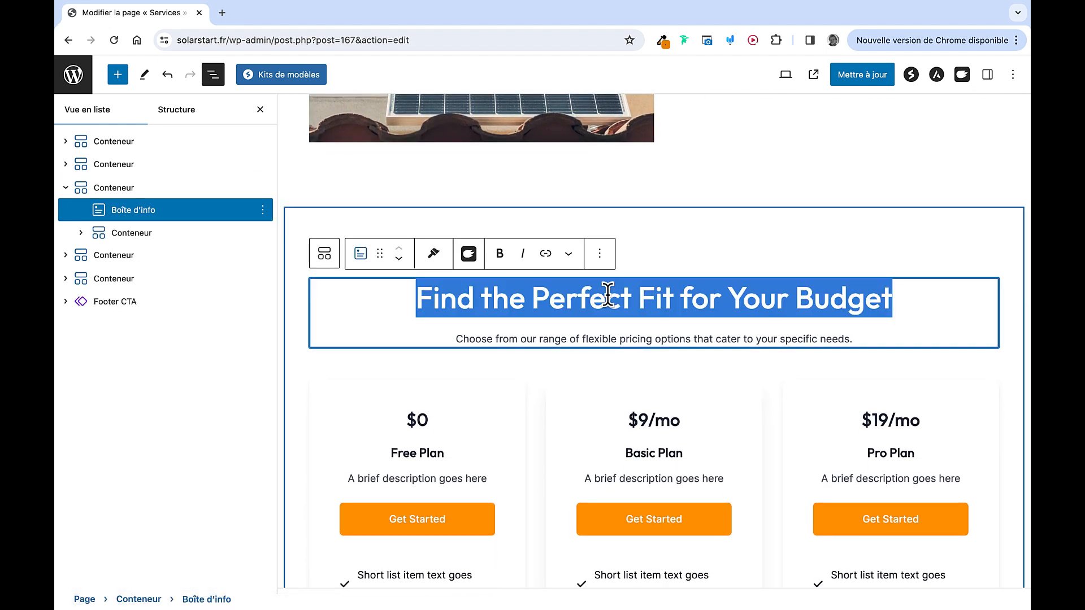
type("Nos Tarifs")
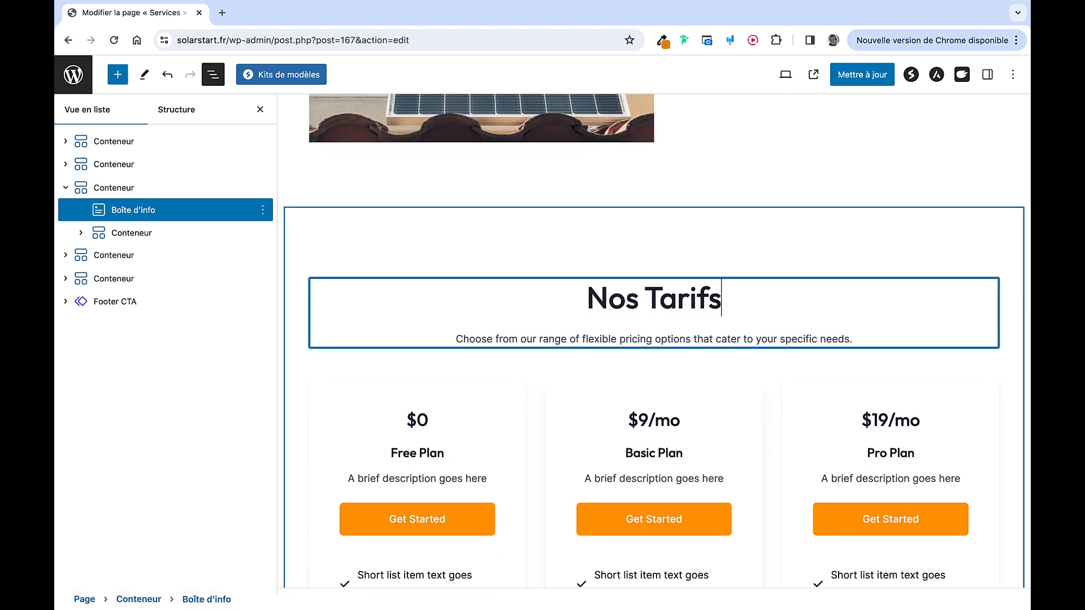
scroll(470, 380, "down", 4)
left_click(470, 380)
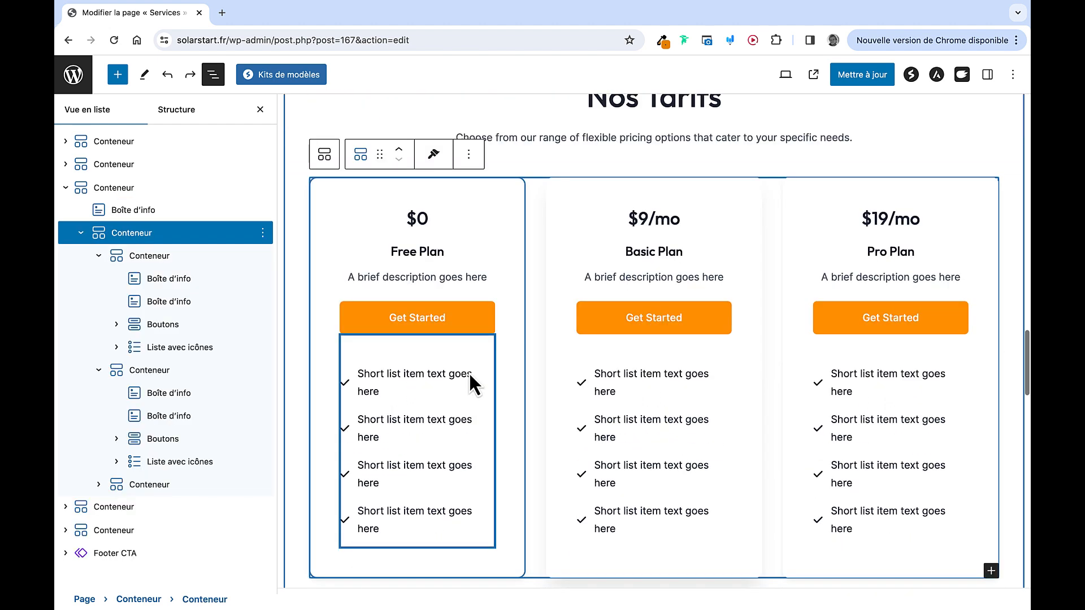
left_click(431, 220)
type("1")
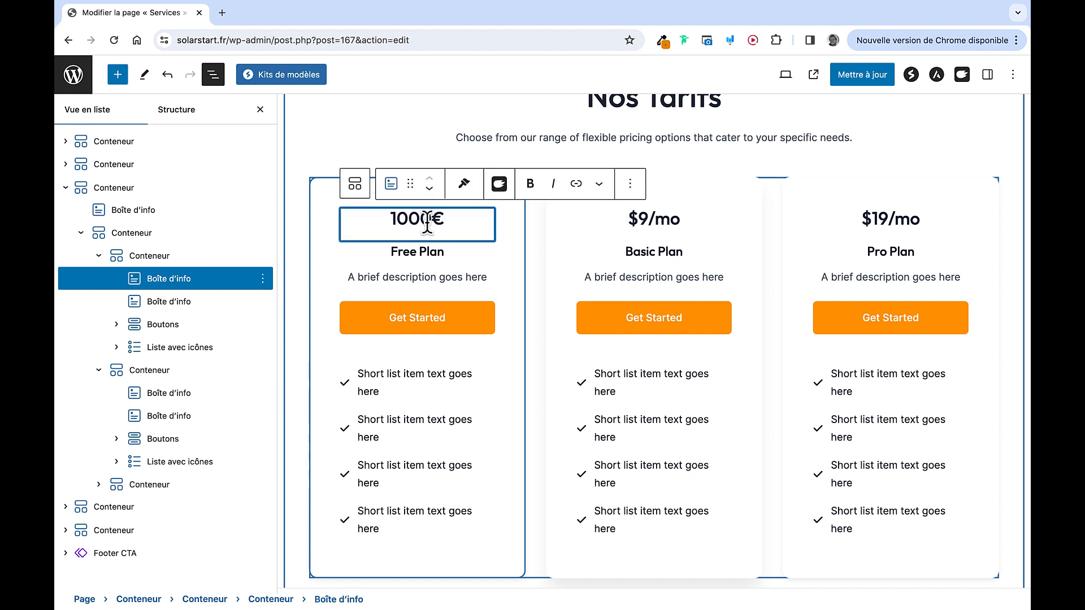
type("0")
left_click(423, 253)
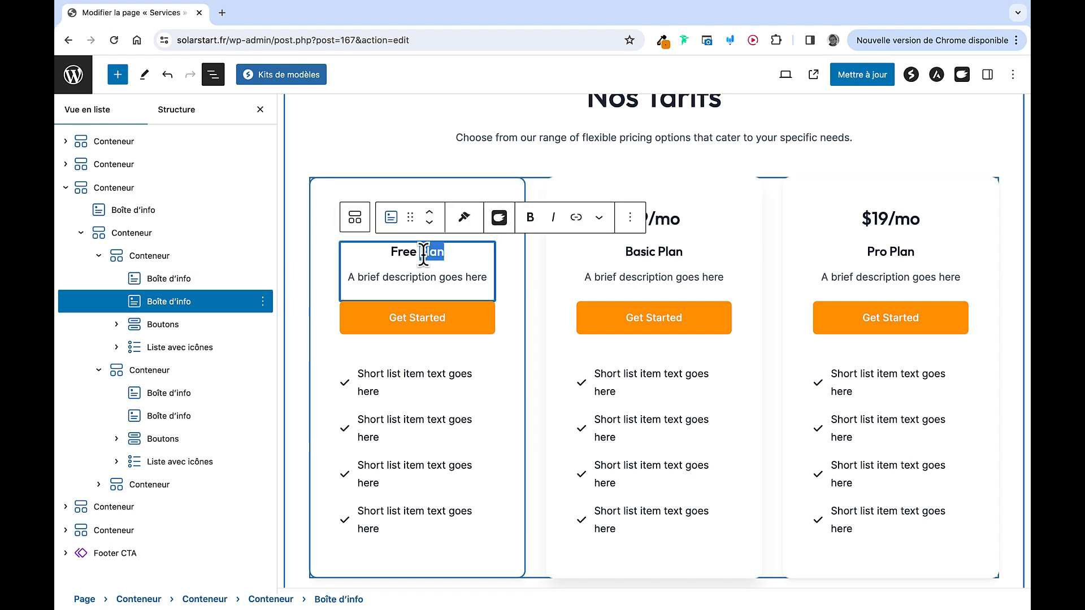
key("BackSpace")
type("Installatio")
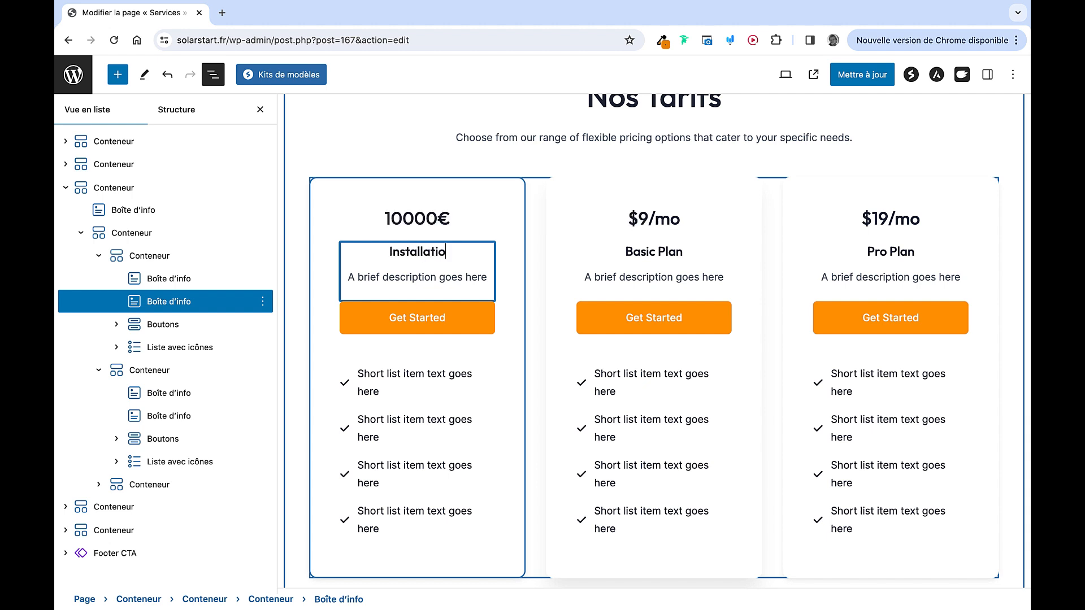
type("n")
Turn the other cards into Rénovation at 1500€ and Dépannage at 100€/Heure
left_click(664, 229)
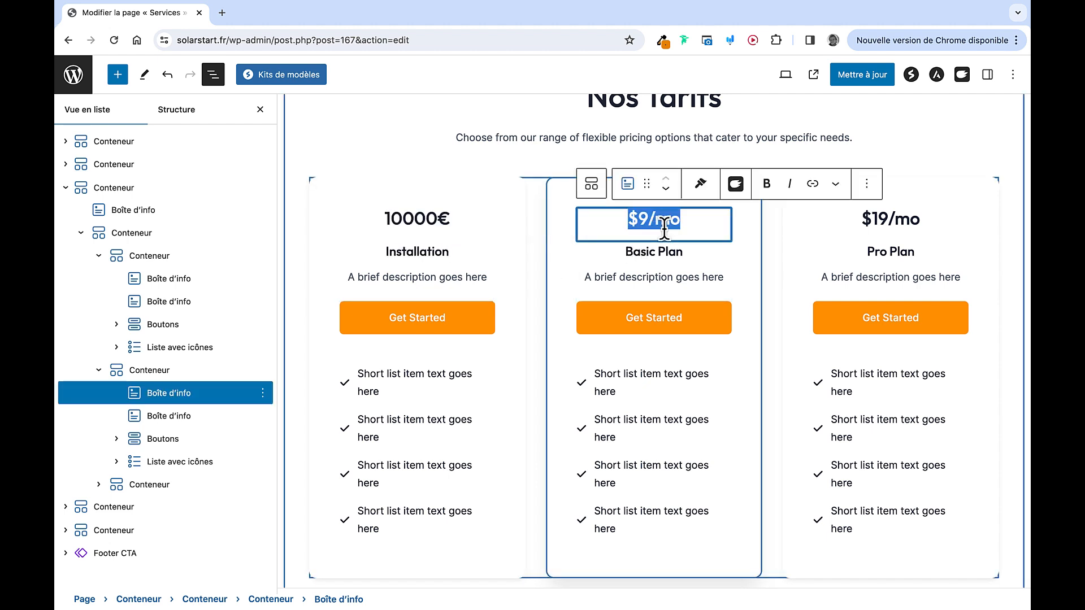
type("1500€")
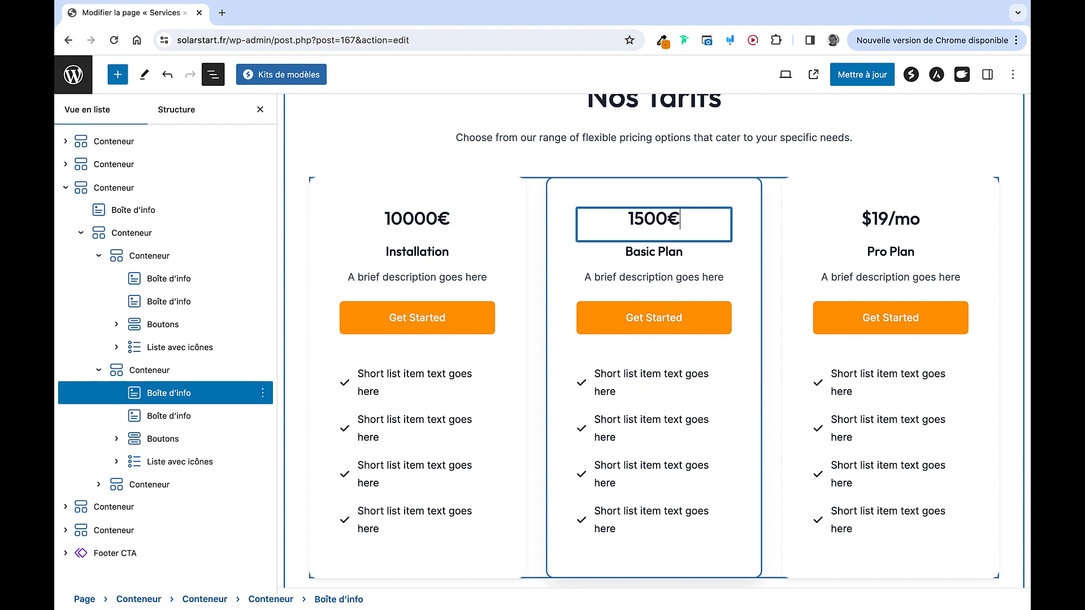
double_click(651, 251)
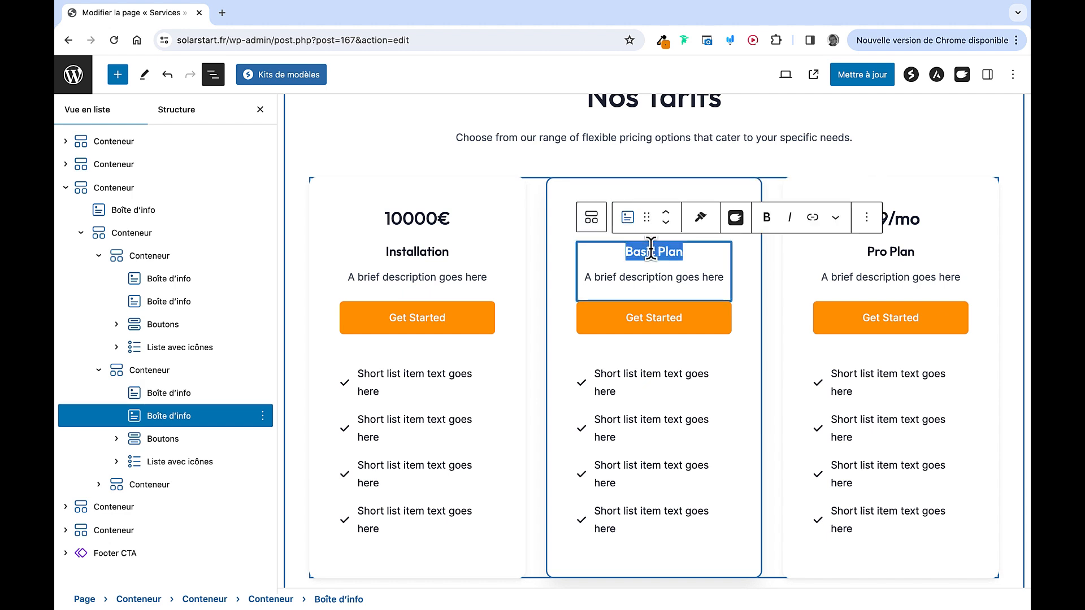
type("Rénovation")
double_click(903, 252)
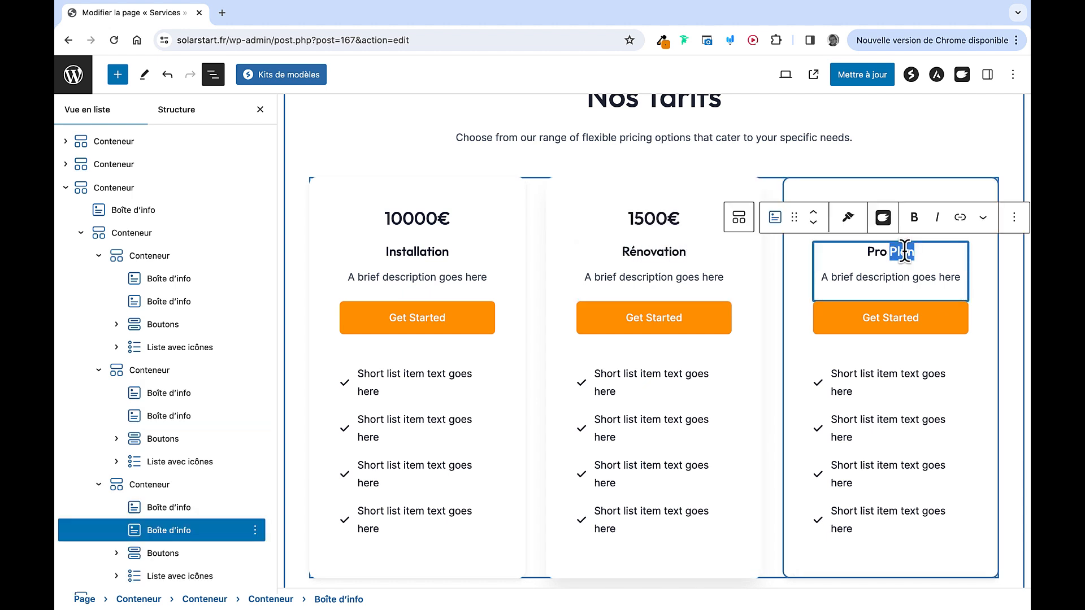
type("Dépannage")
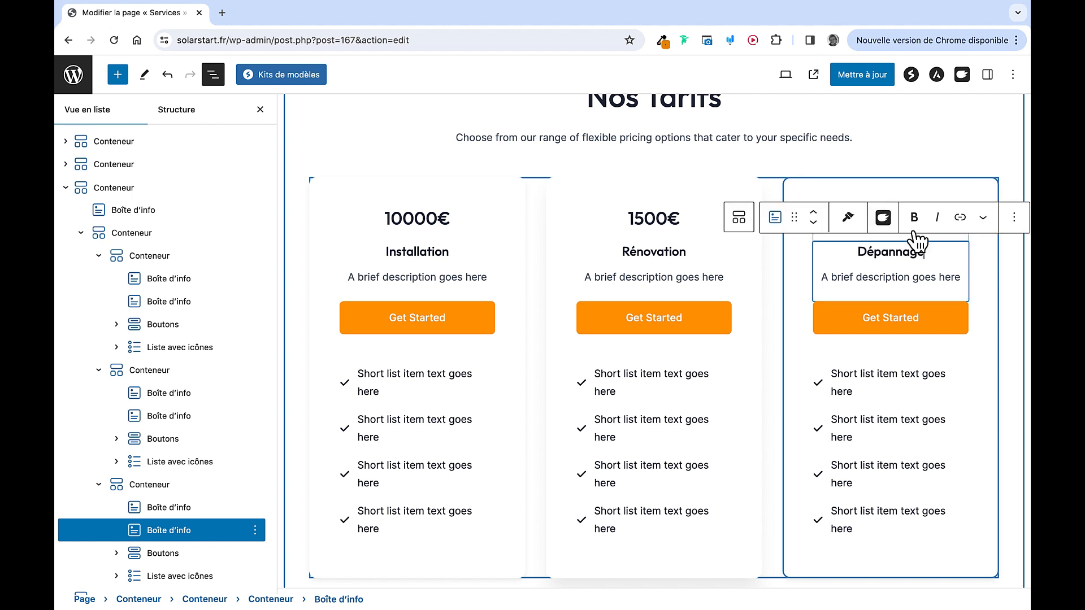
left_click(792, 191)
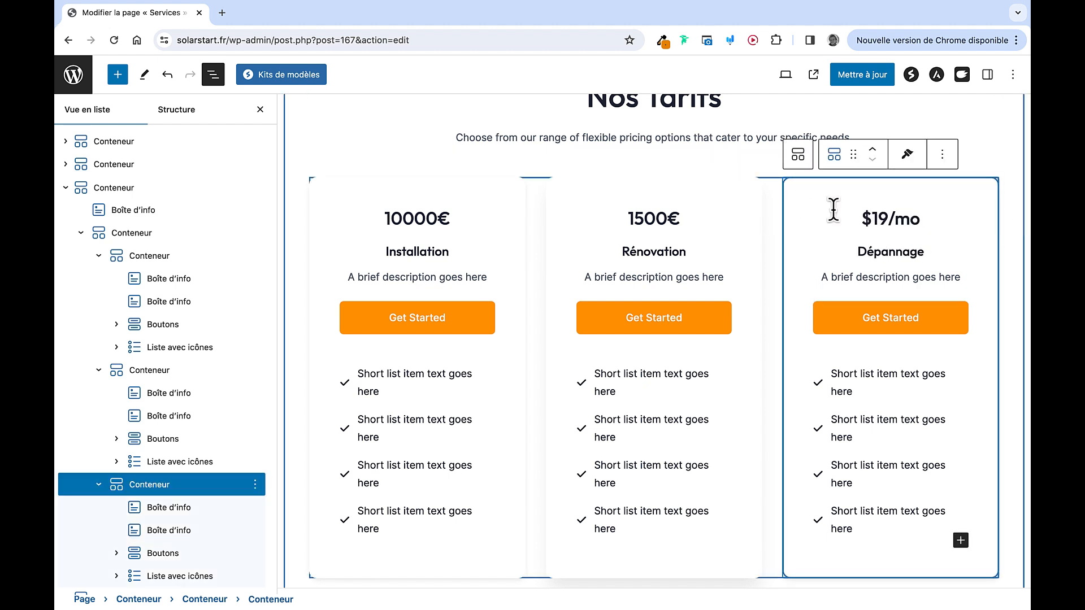
triple_click(865, 217)
type("100€/Heure")
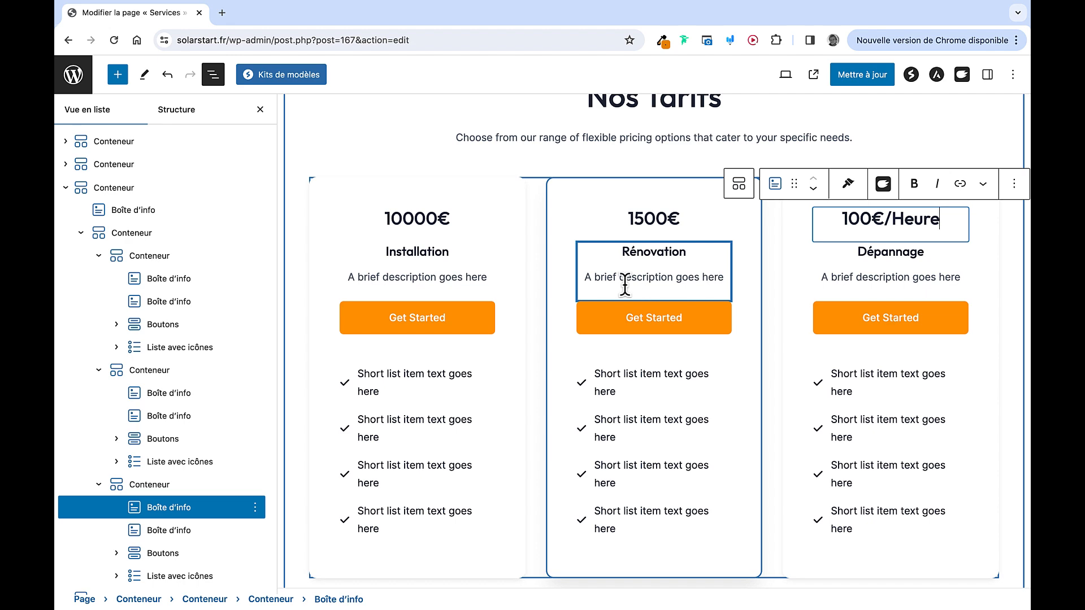
Delete a list item from the Installation card, then undo the deletion
scroll(624, 286, "down", 3)
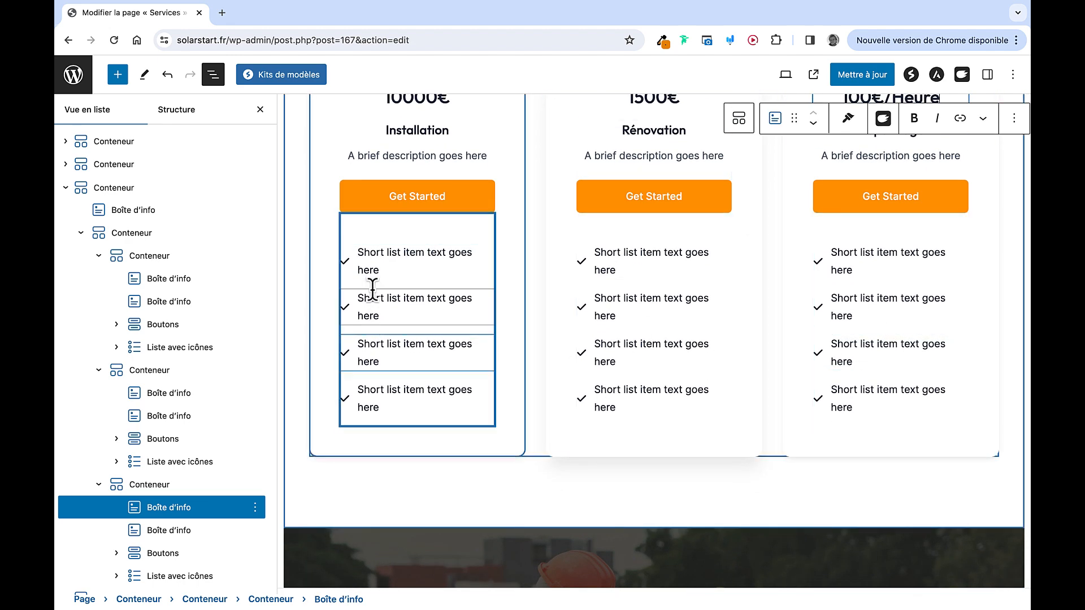
left_click(429, 256)
left_click(429, 353)
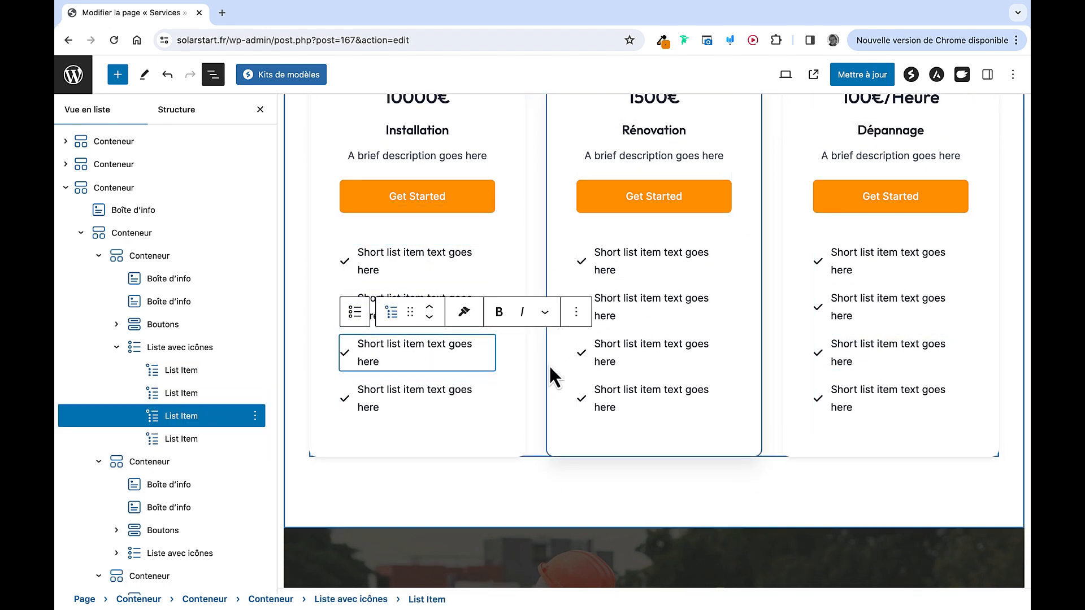
left_click(255, 372)
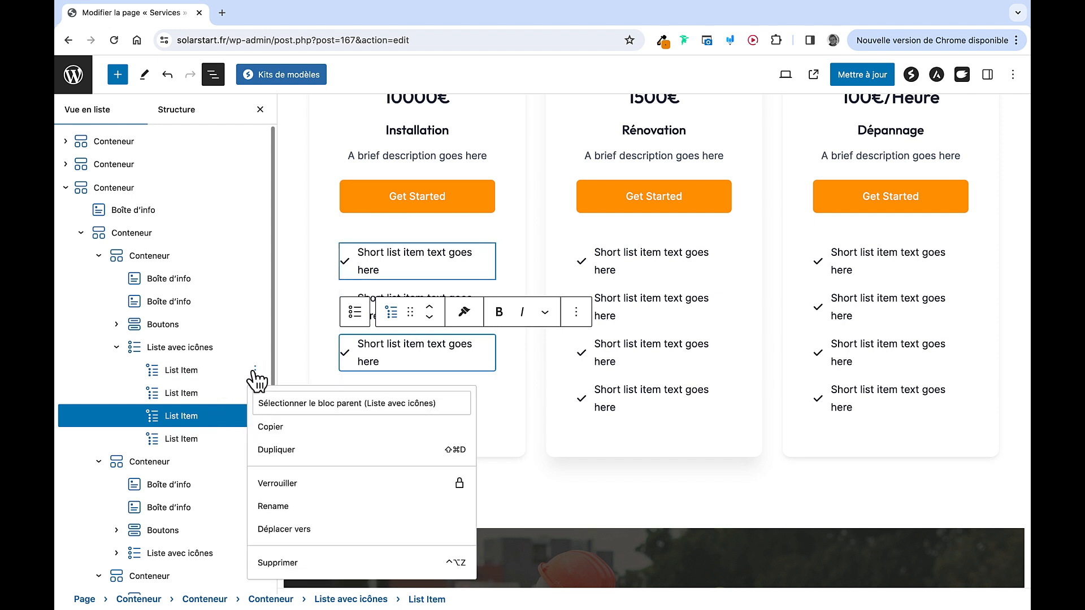
left_click(289, 565)
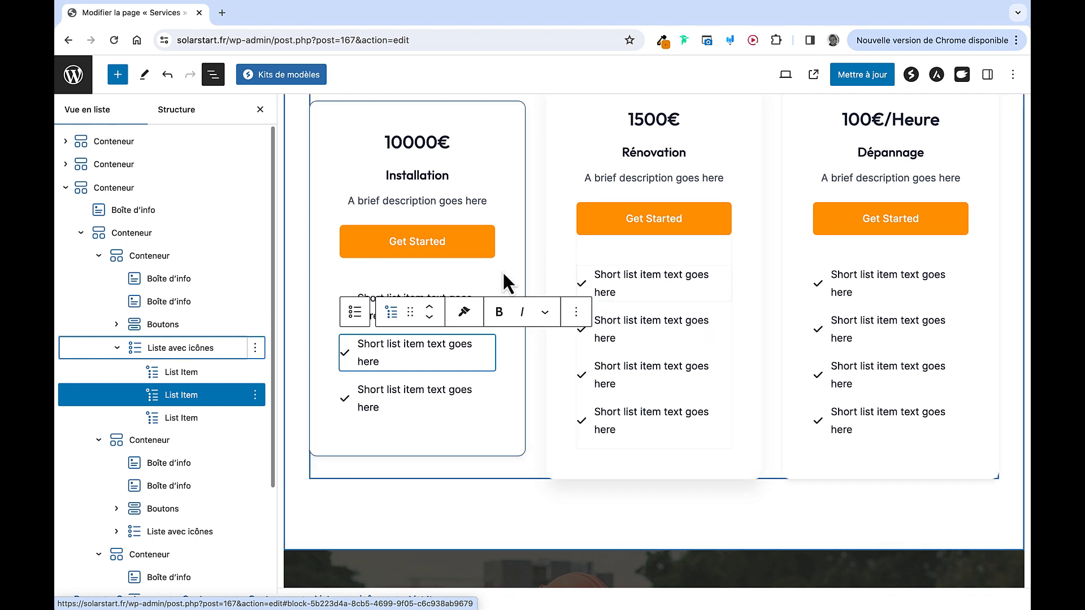
left_click(167, 79)
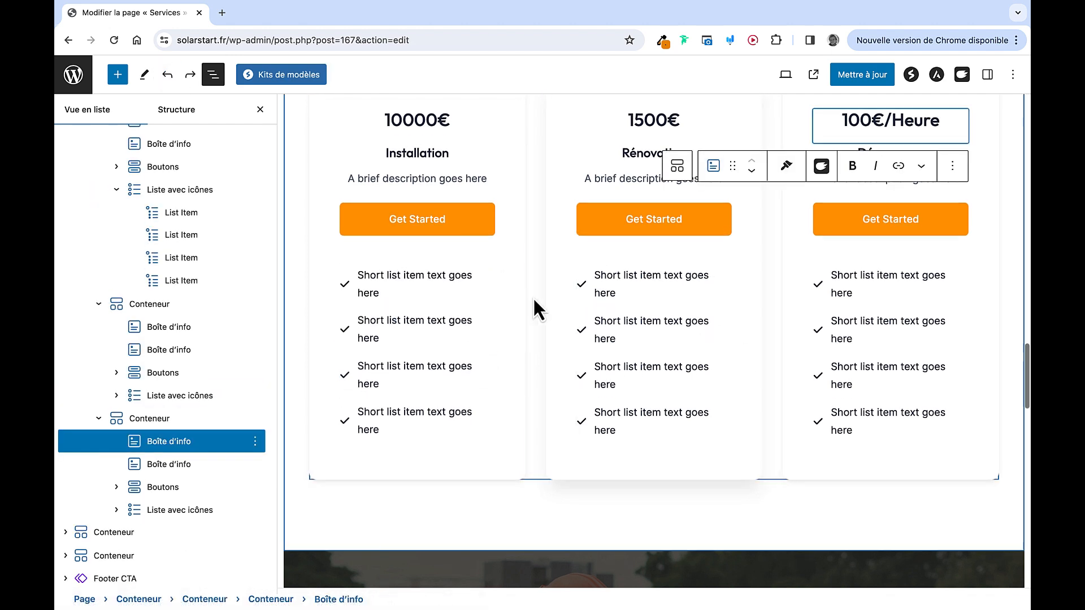
Return to Nos Offres Principales and select the Installation service image
scroll(538, 307, "up", 3)
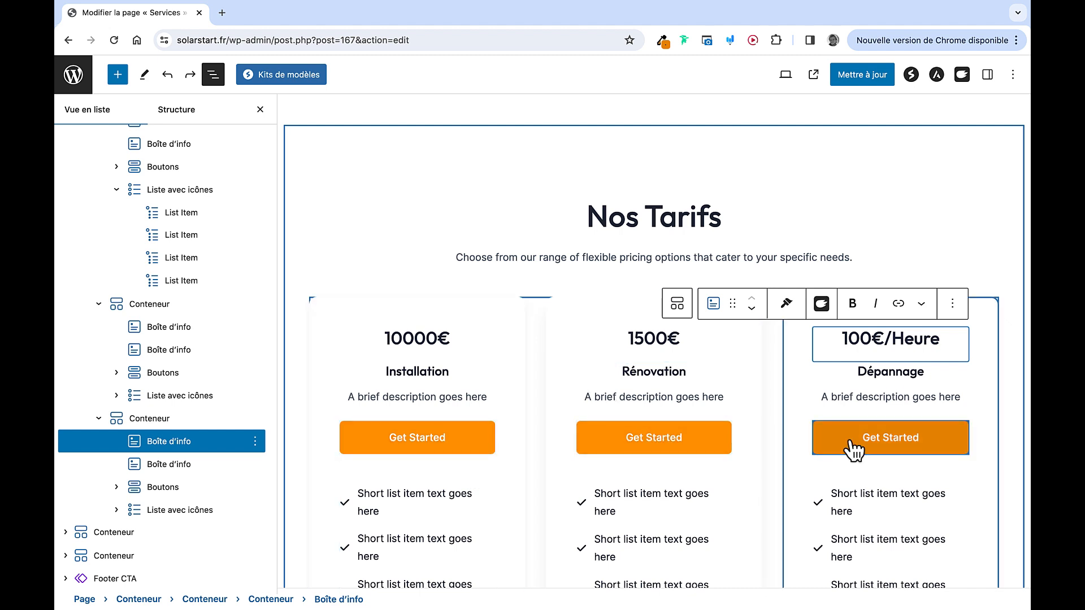
scroll(645, 254, "up", 4)
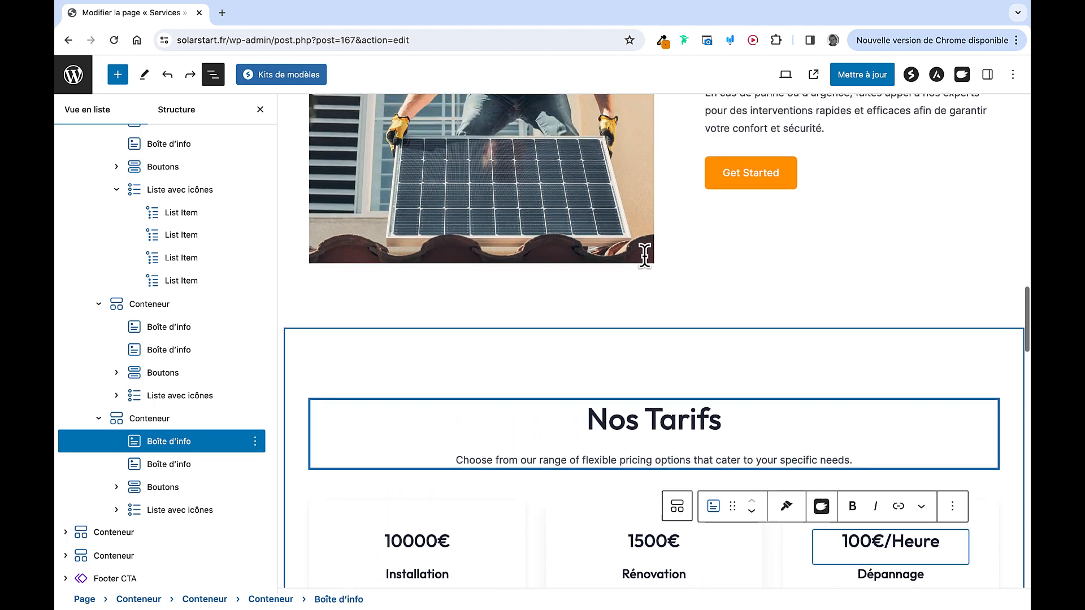
scroll(645, 257, "up", 15)
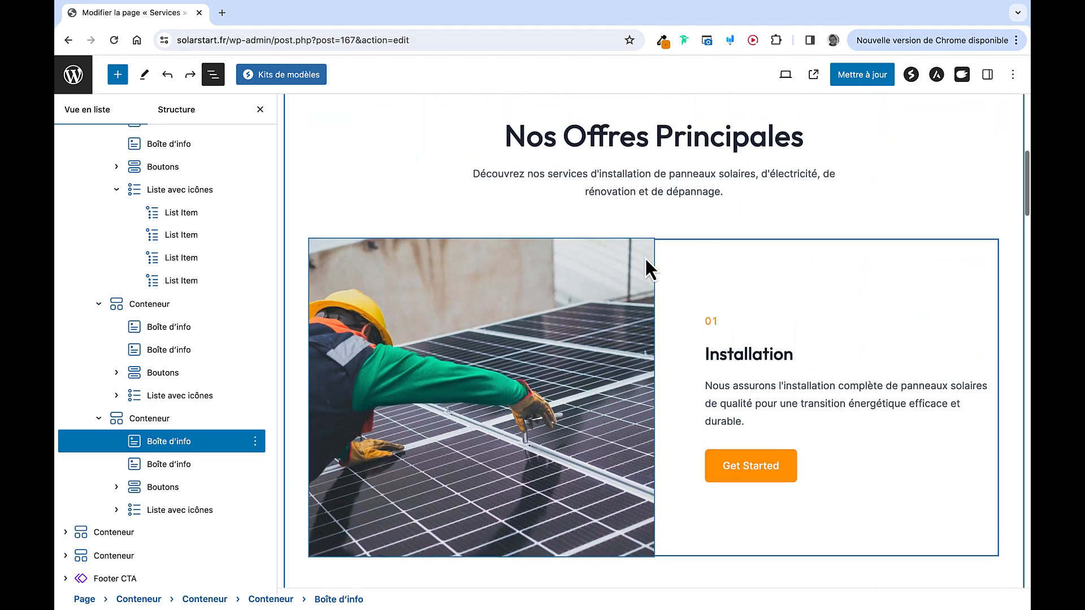
scroll(646, 256, "up", 5)
scroll(646, 258, "down", 10)
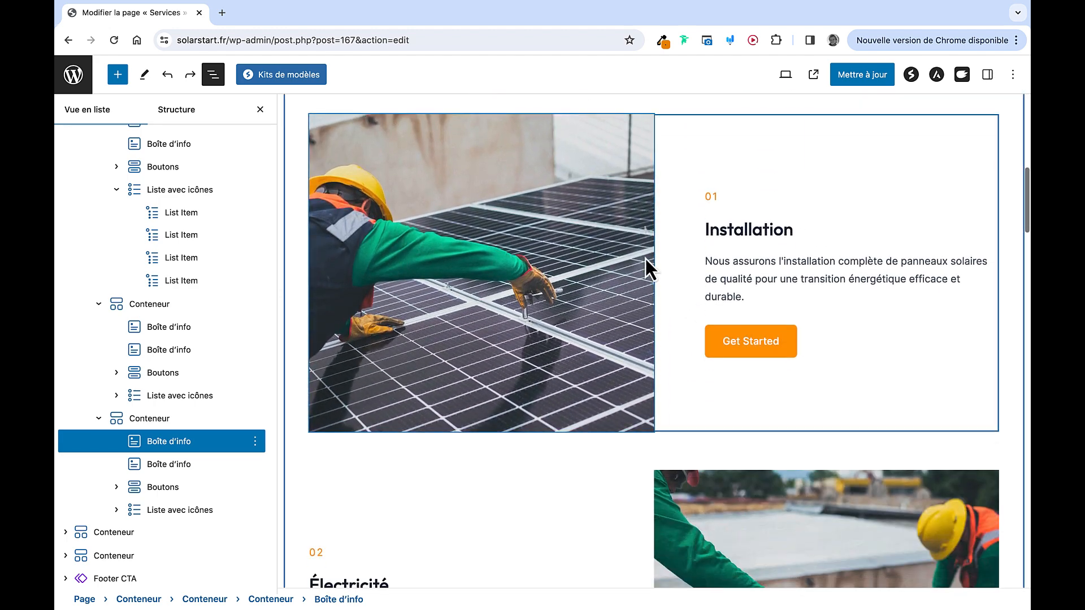
scroll(707, 446, "down", 1)
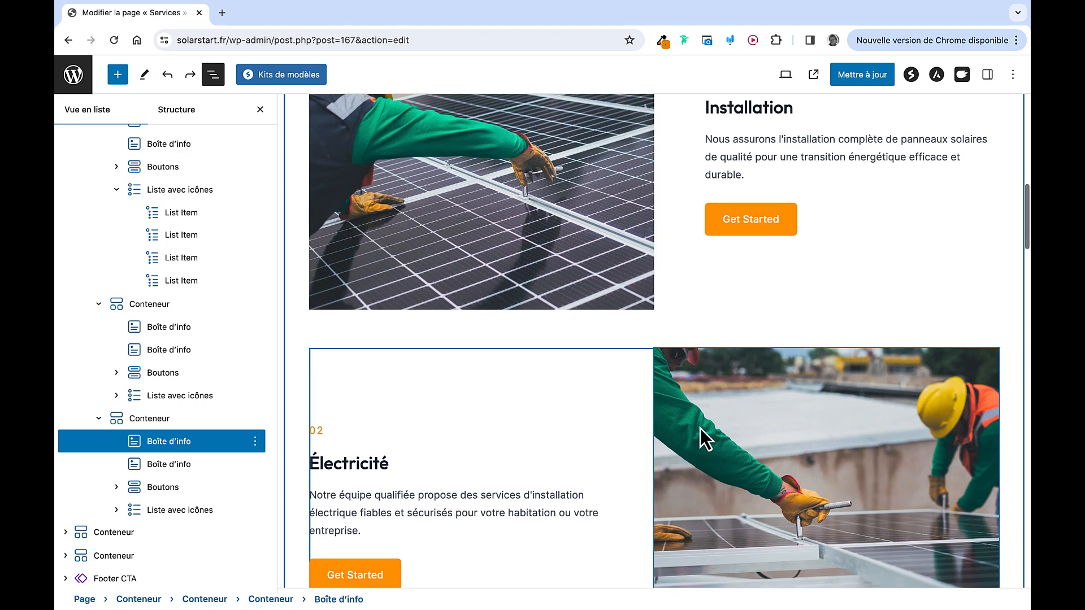
left_click(544, 208)
scroll(544, 208, "up", 4)
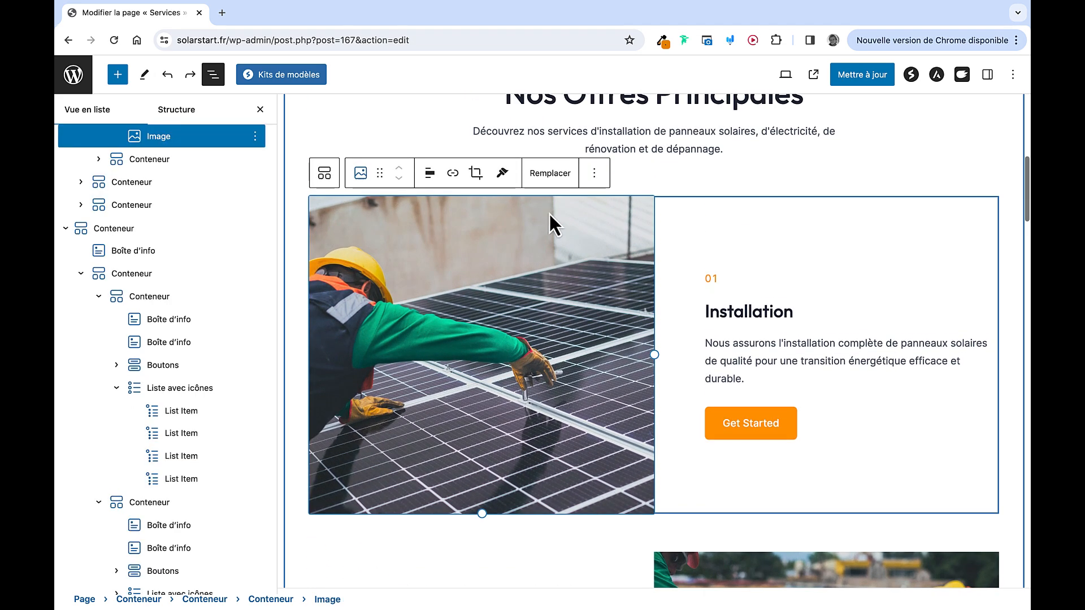
Show the selected service image's settings with its border and corner-radius options
left_click(551, 174)
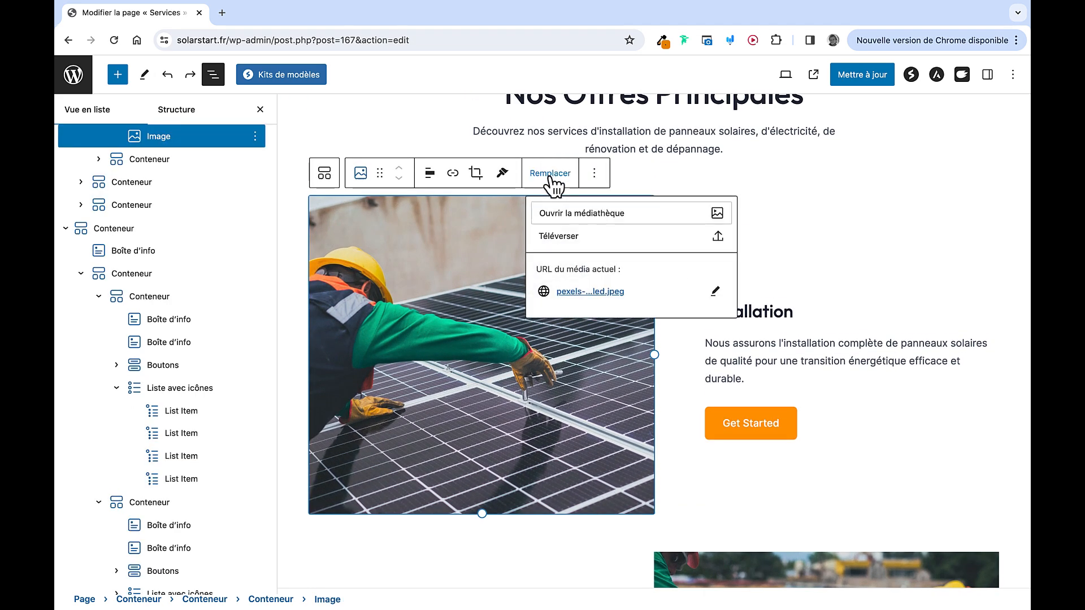
left_click(427, 286)
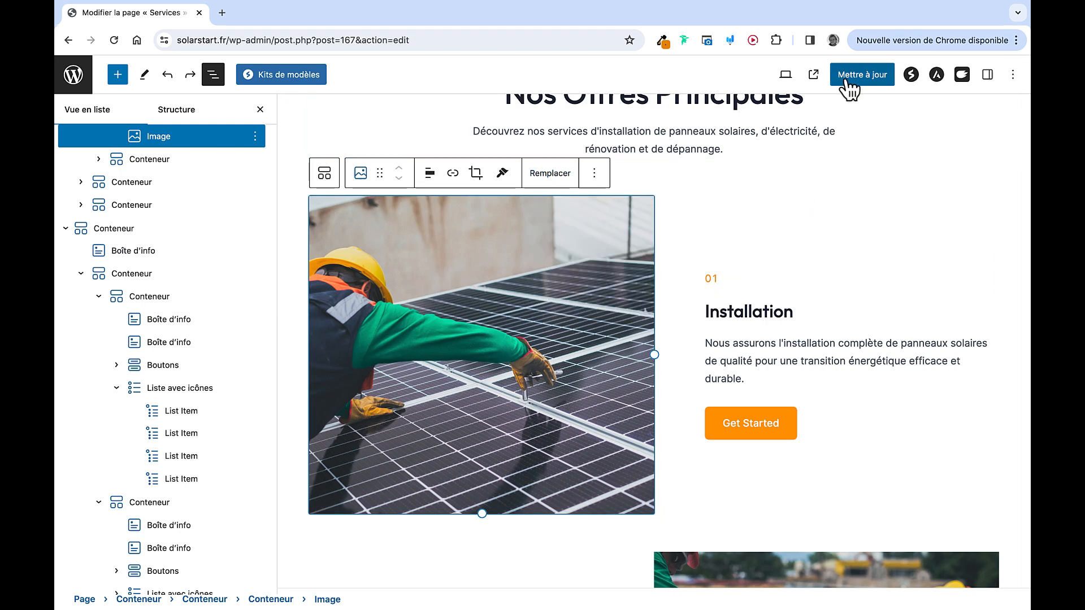
left_click(987, 75)
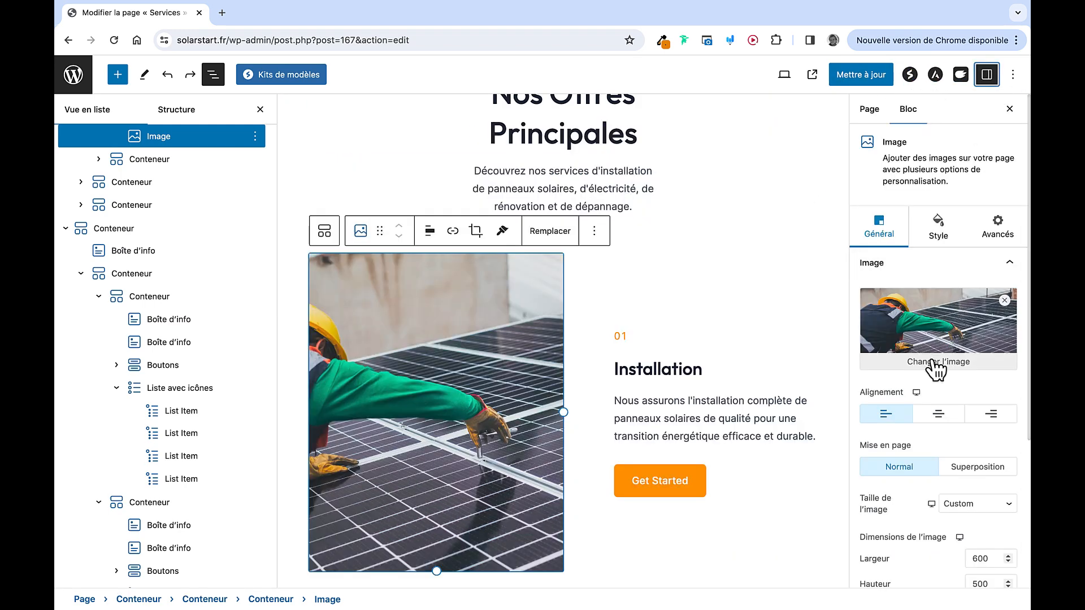
left_click(1009, 109)
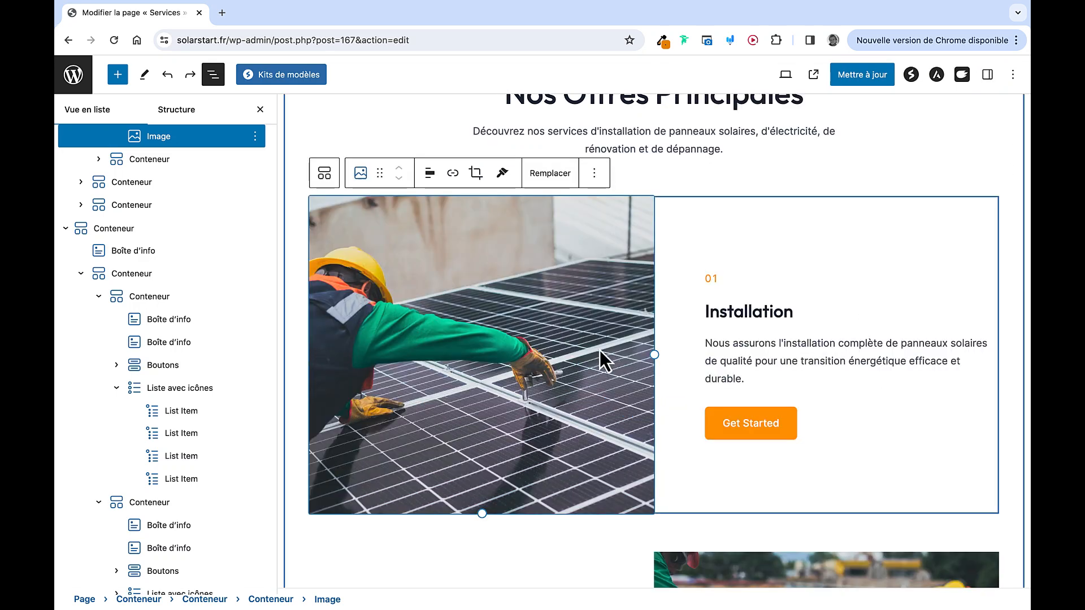
left_click(987, 76)
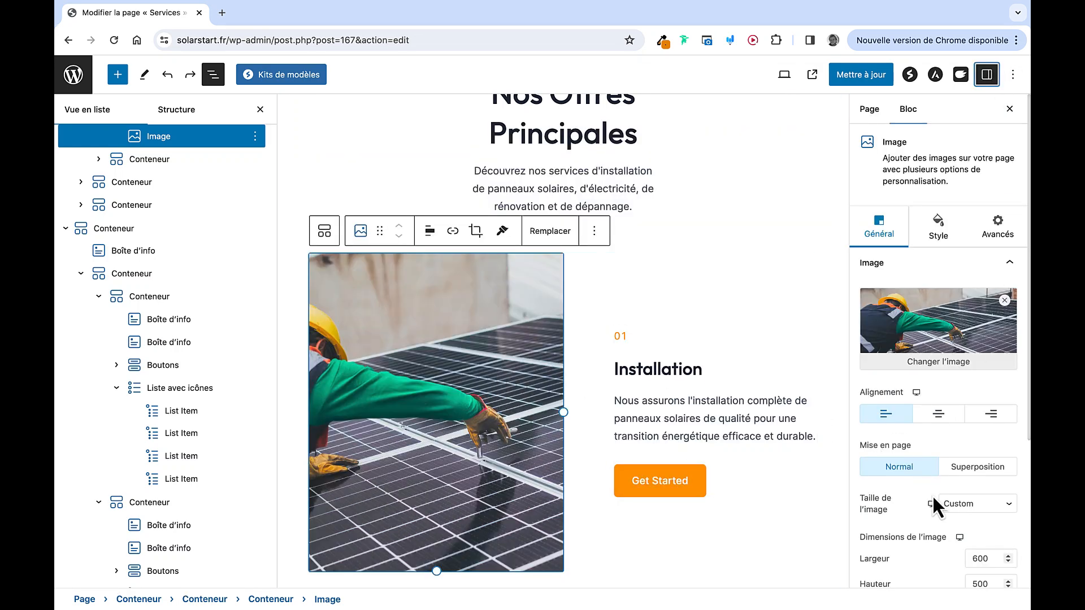
scroll(930, 480, "down", 5)
scroll(932, 447, "up", 5)
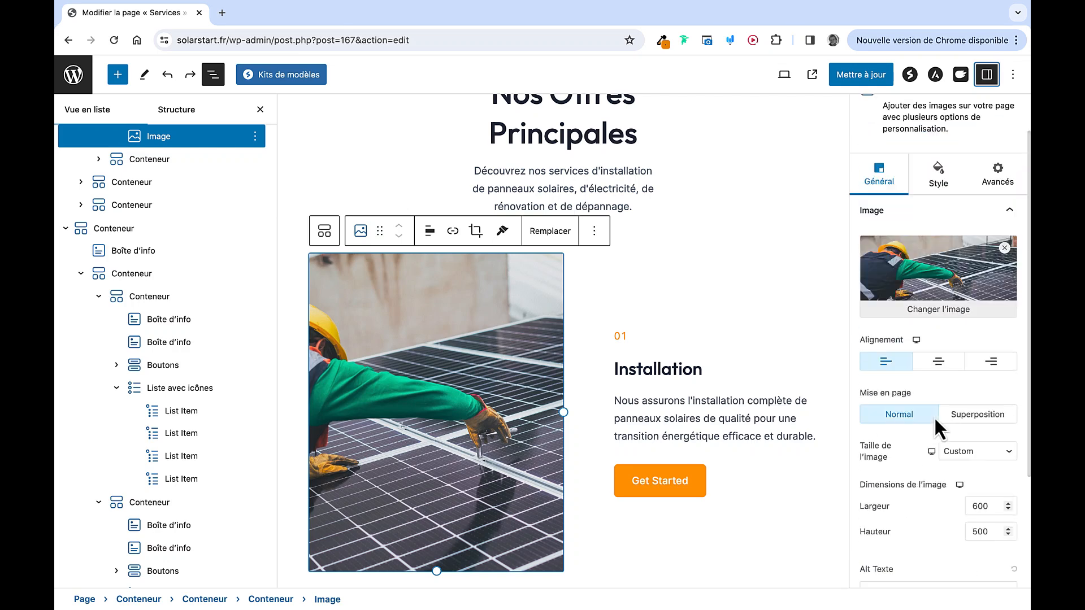
left_click(936, 229)
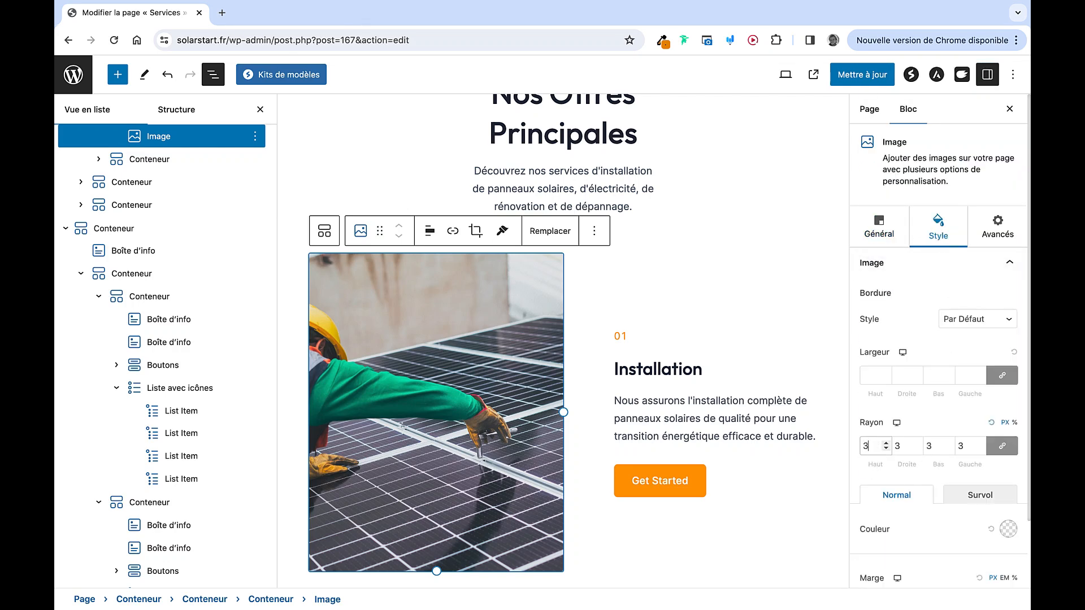
scroll(681, 412, "down", 6)
Give the Installation image a Fade Right entrance animation
left_click(686, 384)
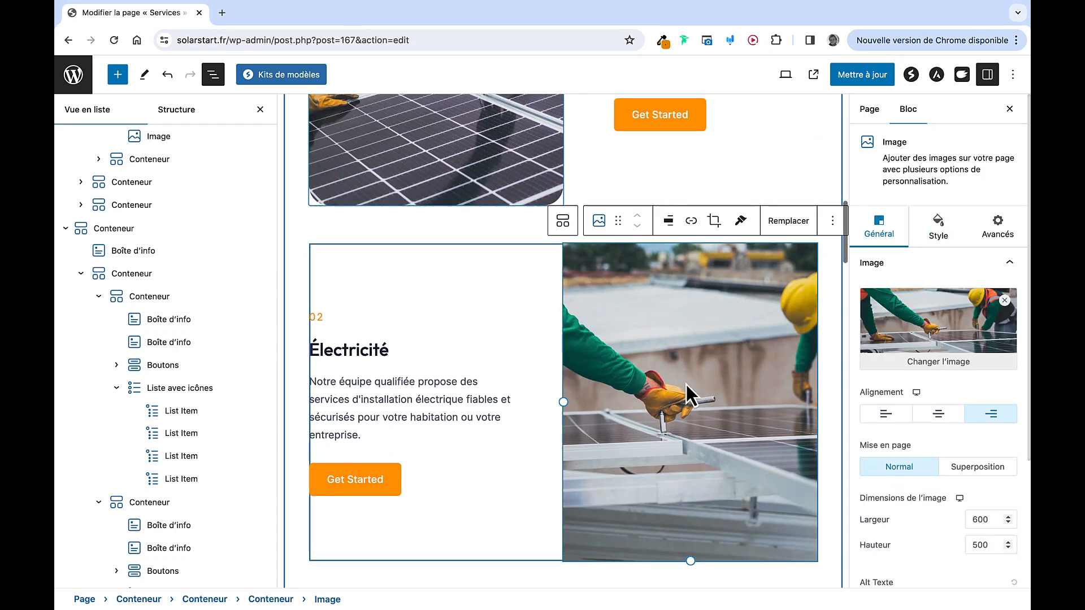
scroll(520, 264, "up", 3)
left_click(517, 261)
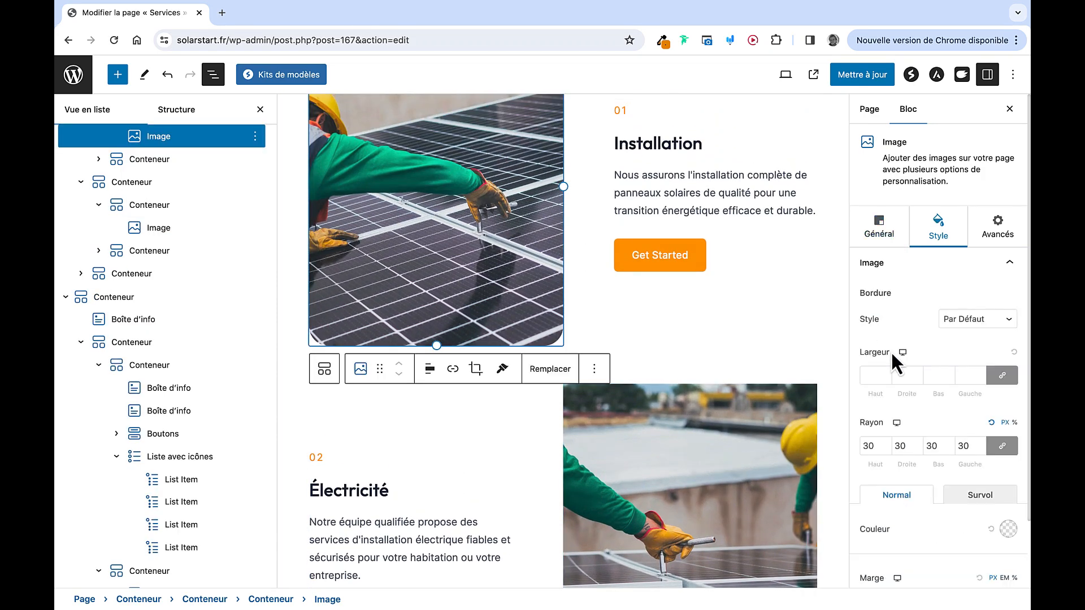
left_click(985, 240)
left_click(976, 264)
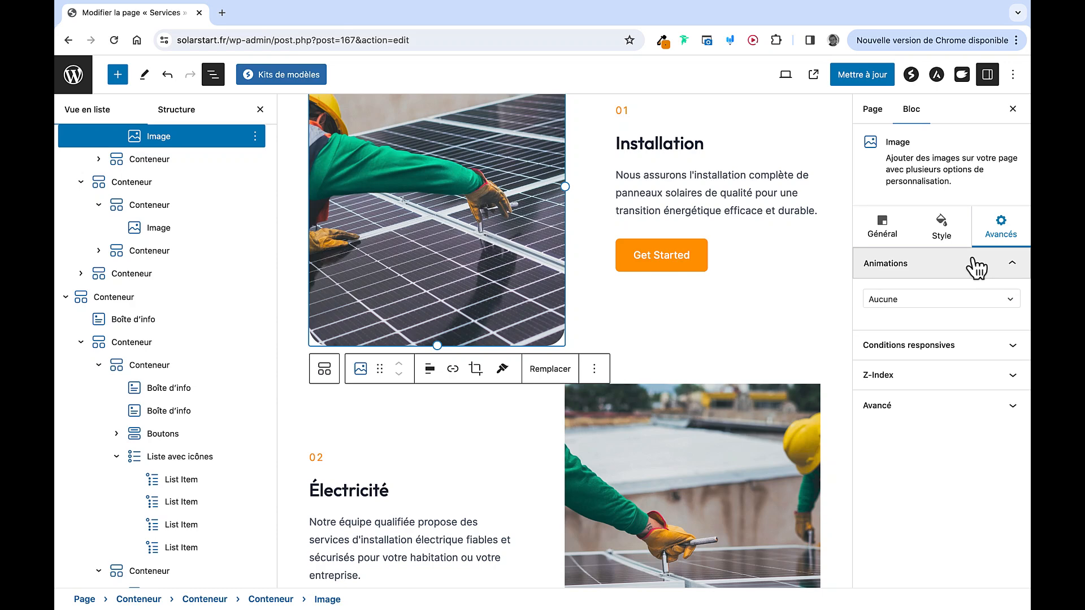
left_click(954, 299)
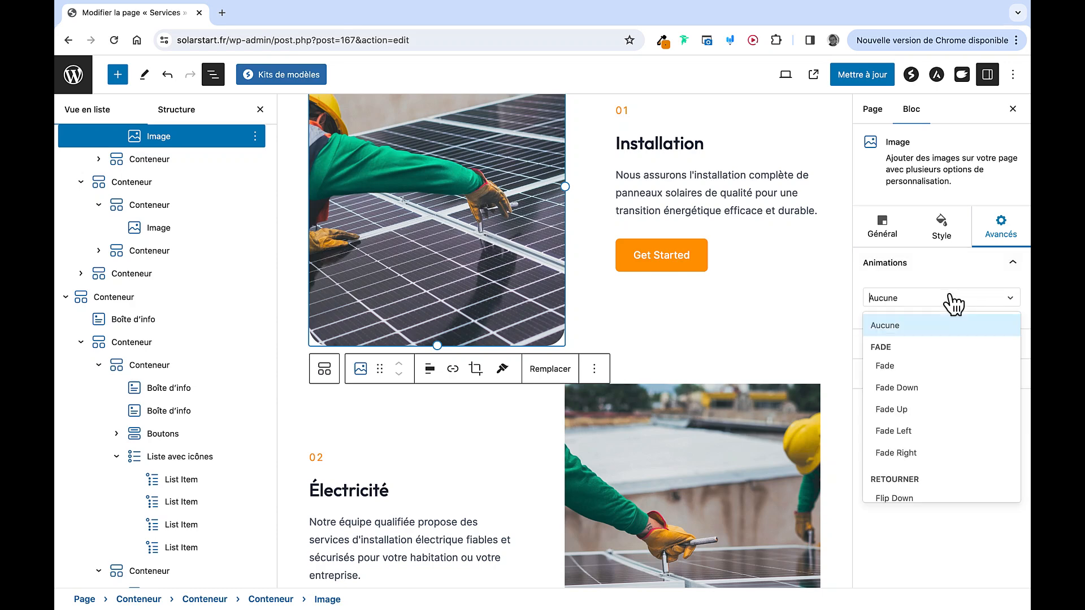
left_click(918, 443)
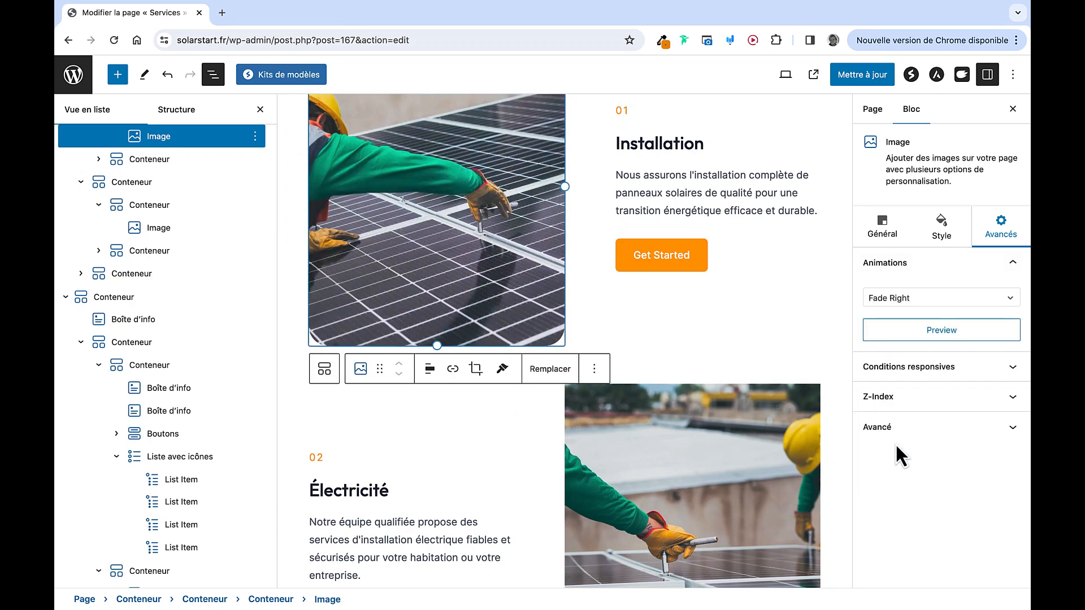
Set Fade Left on the Électricité image and Fade Right on the Dépannage image
left_click(704, 492)
left_click(936, 301)
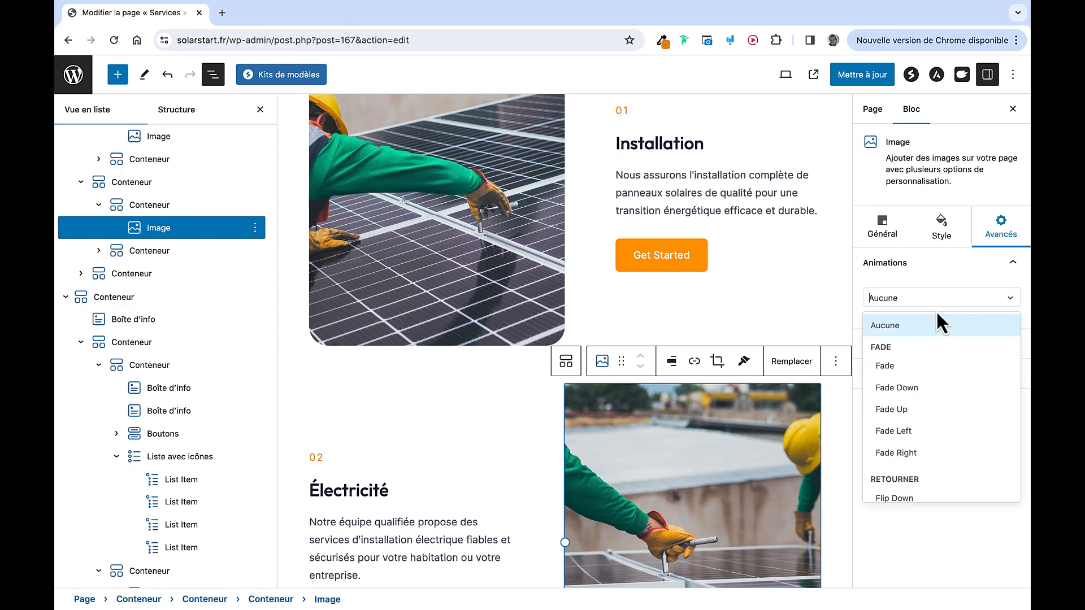
left_click(920, 435)
scroll(629, 488, "down", 2)
scroll(629, 488, "down", 6)
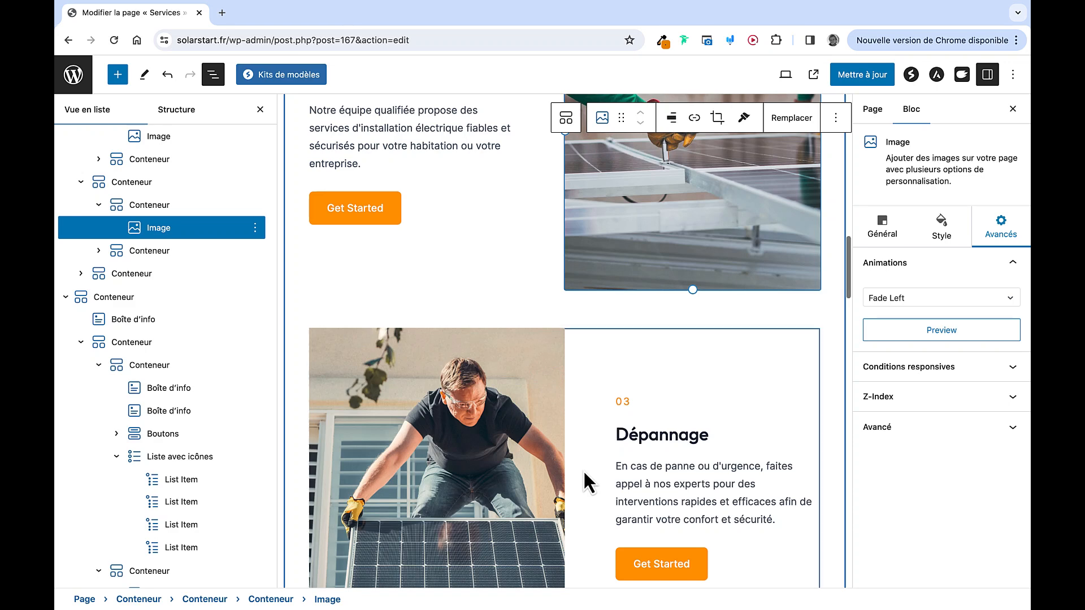
left_click(500, 430)
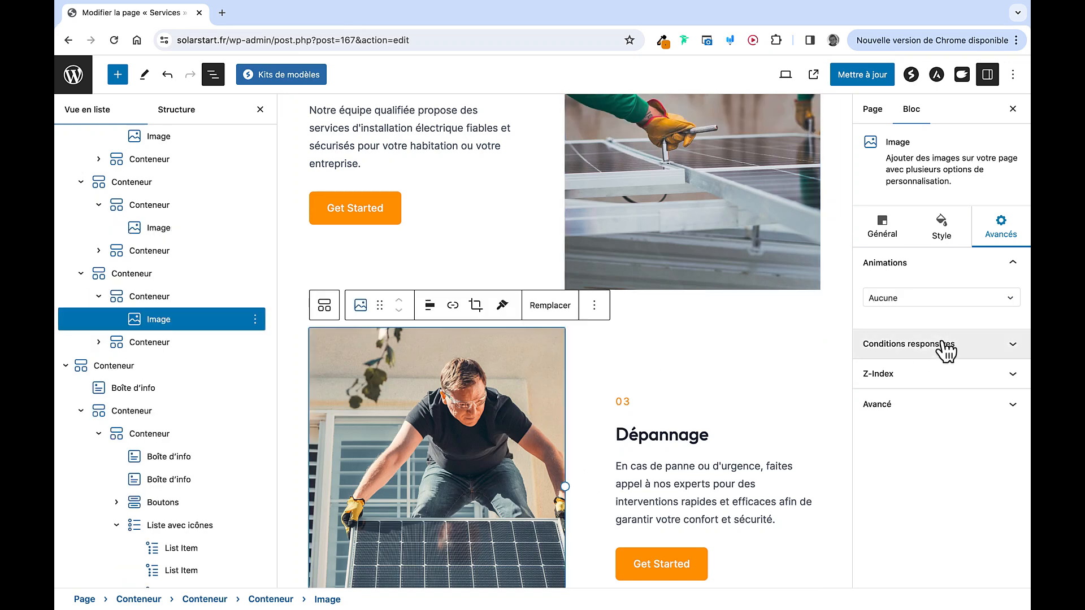
left_click(938, 297)
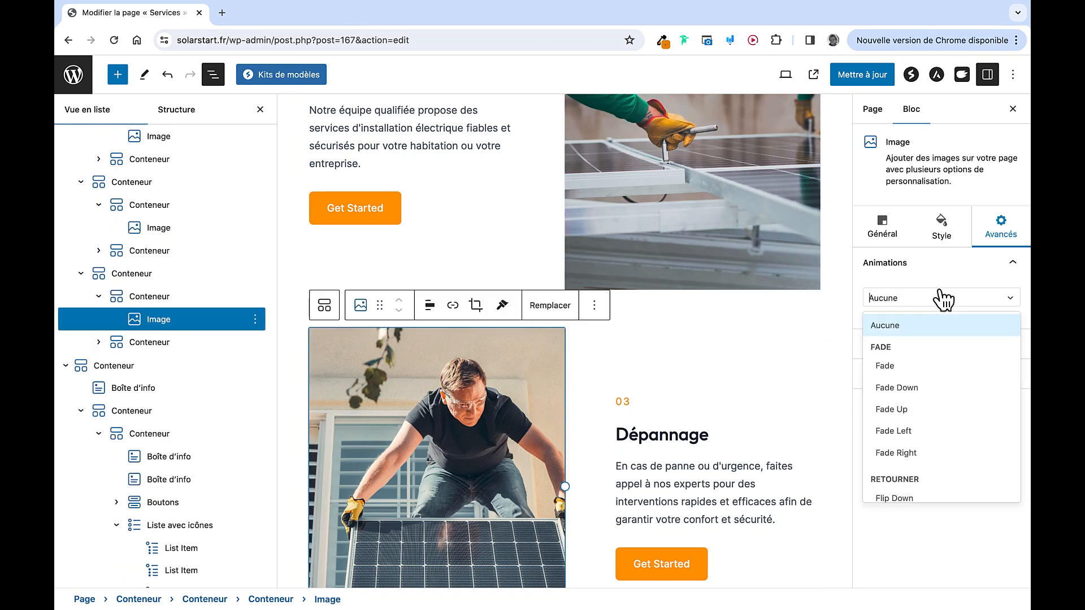
left_click(914, 453)
Round the Électricité and Dépannage images' corners to a 30 px radius
scroll(709, 297, "up", 1)
scroll(709, 296, "up", 3)
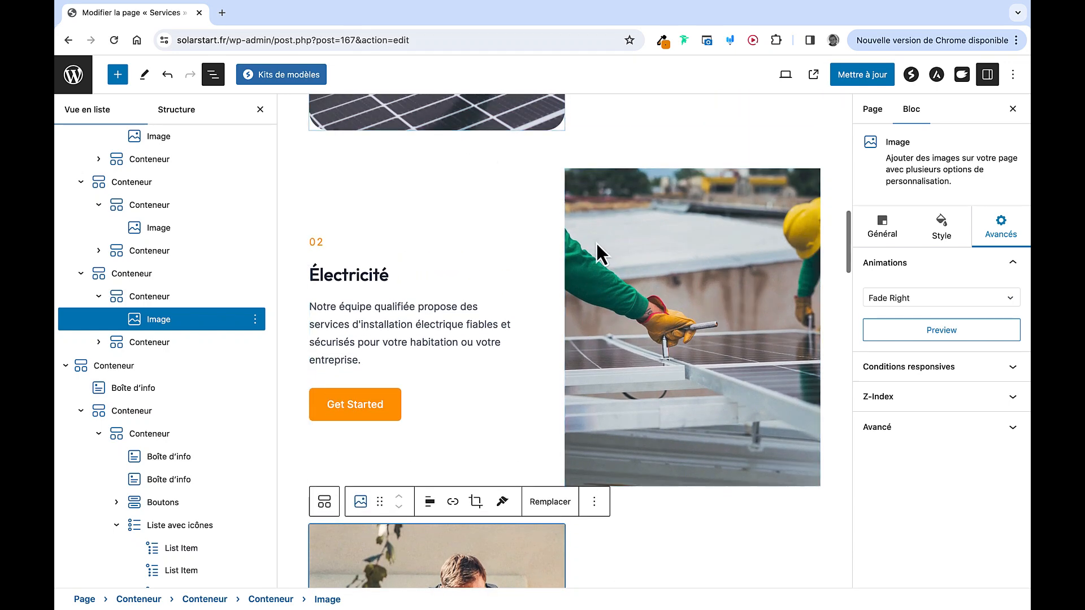
left_click(640, 274)
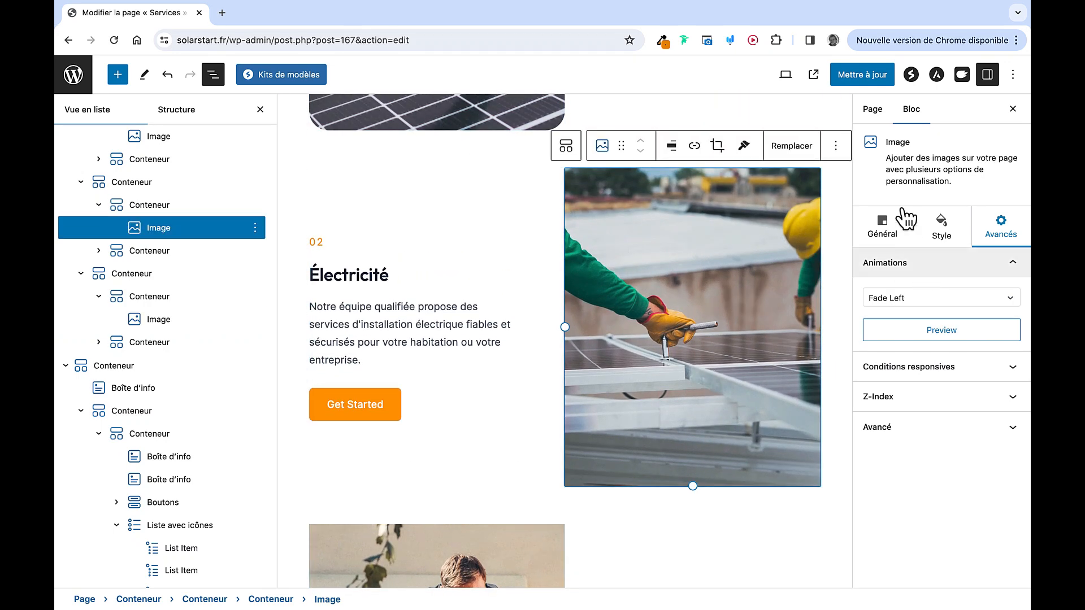
left_click(895, 243)
left_click(938, 243)
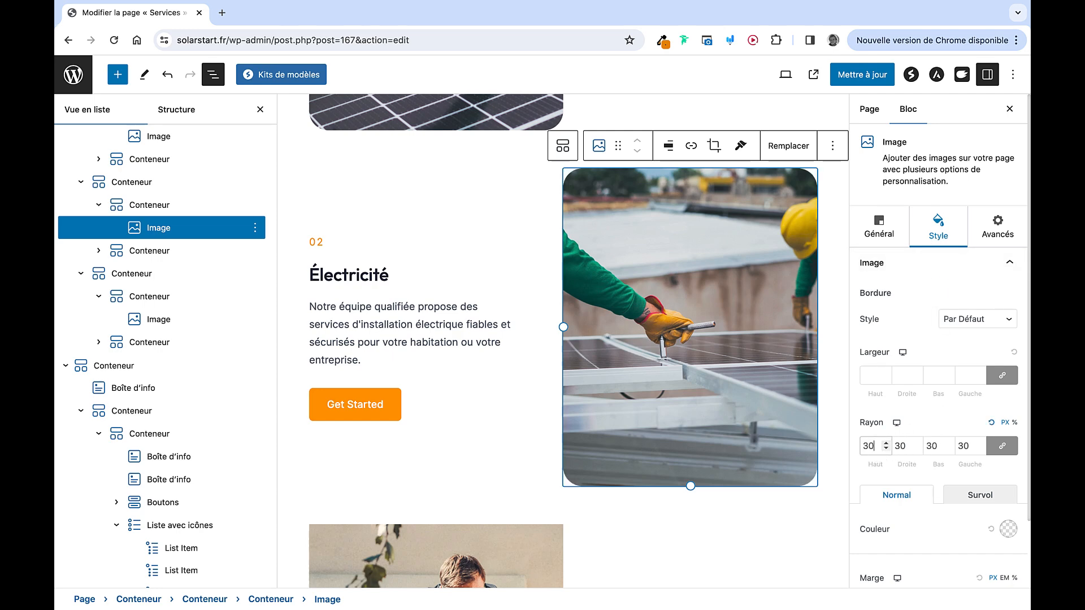
scroll(642, 465, "down", 5)
left_click(477, 448)
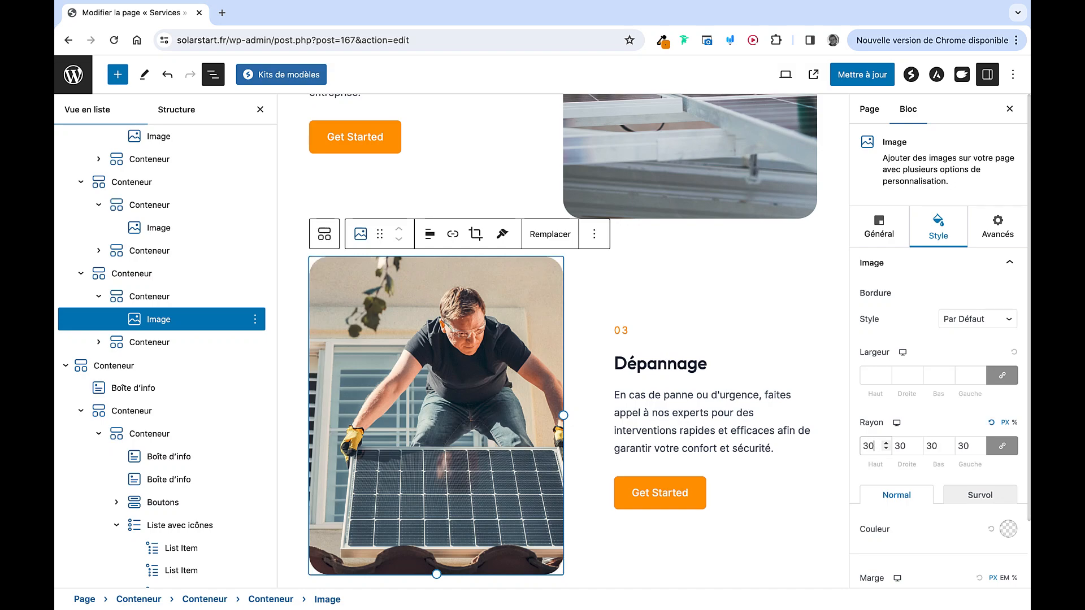
Set a 30 px corner radius on the left and right card photos
scroll(938, 424, "down", 2)
scroll(734, 412, "down", 15)
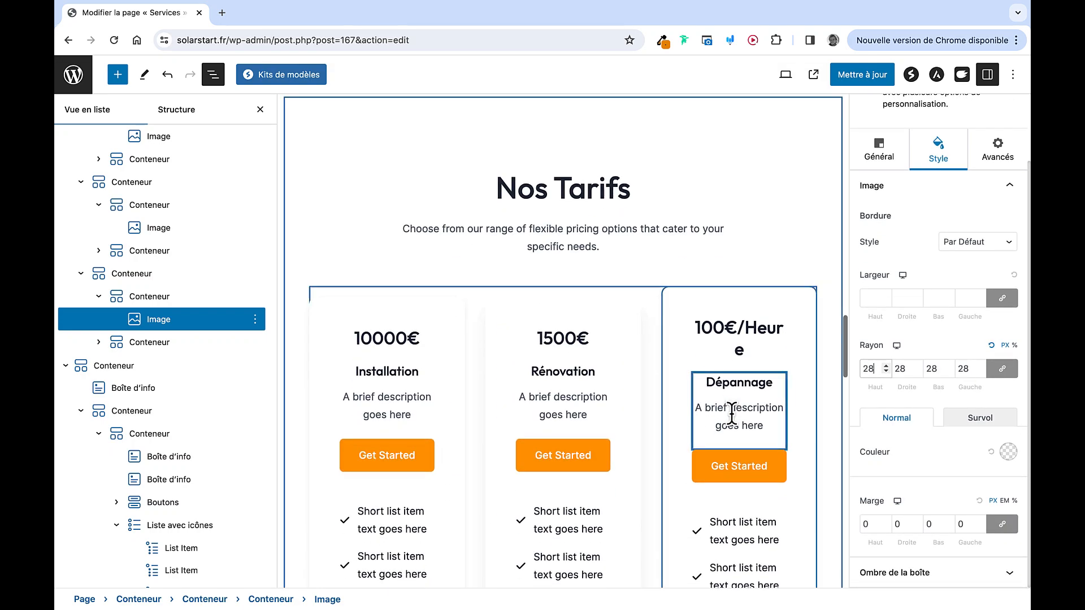
scroll(732, 414, "down", 6)
scroll(732, 416, "down", 10)
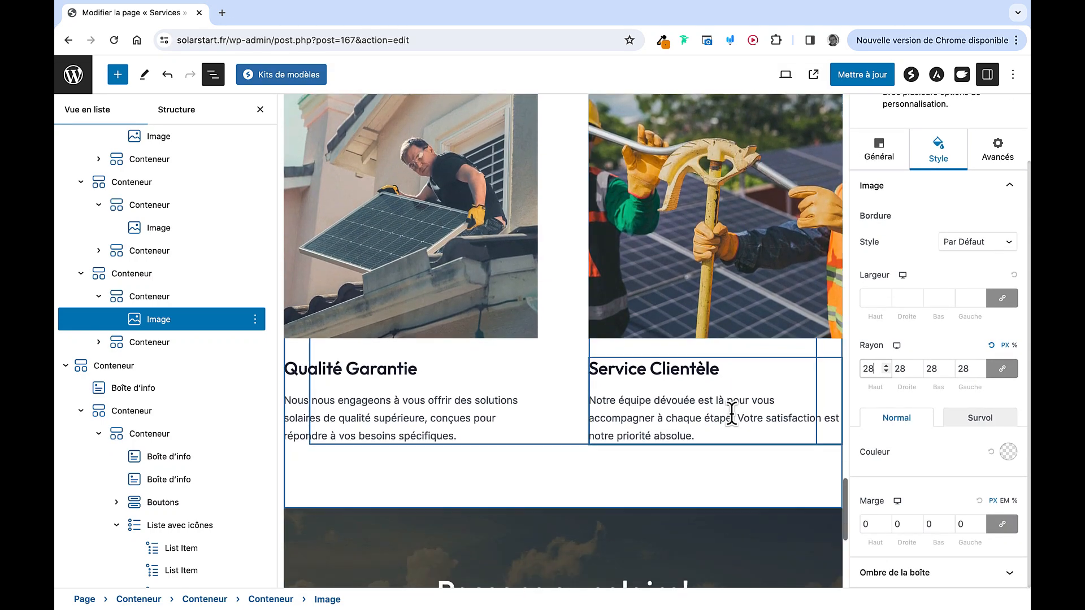
scroll(732, 416, "up", 5)
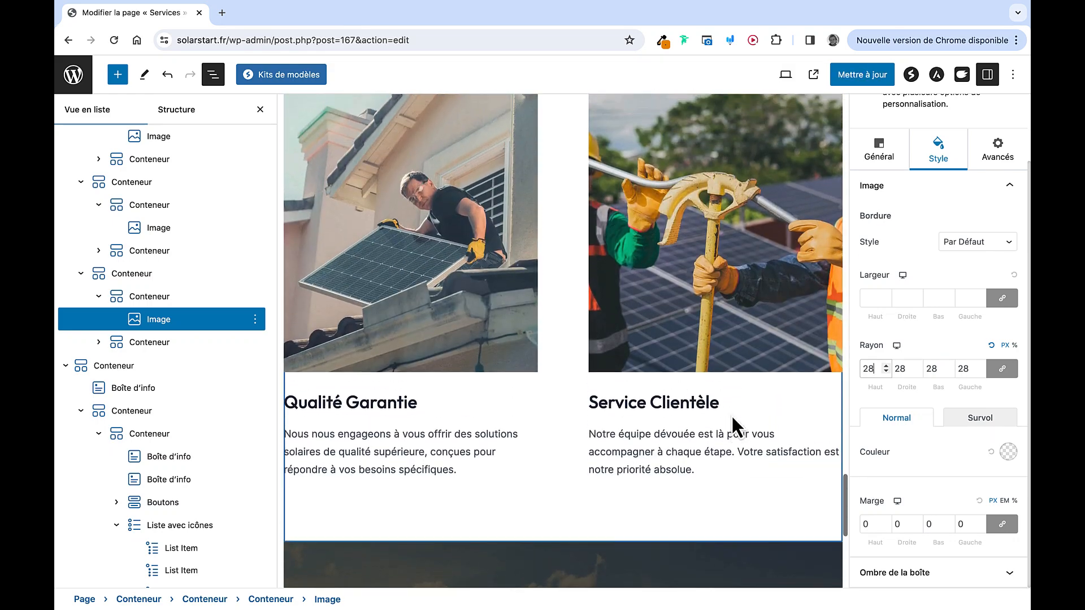
left_click(474, 232)
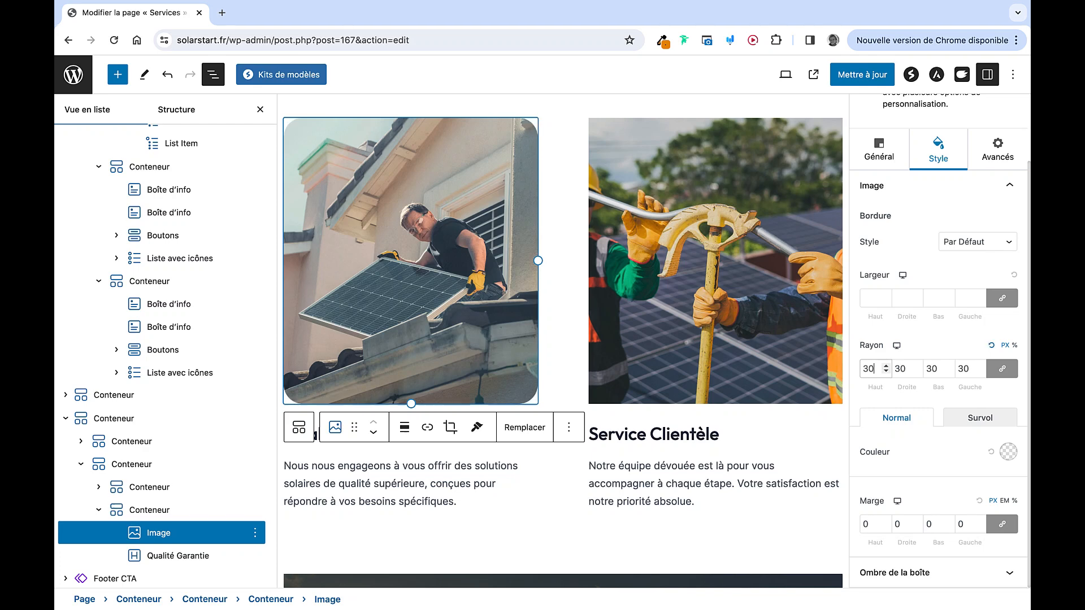
left_click(775, 259)
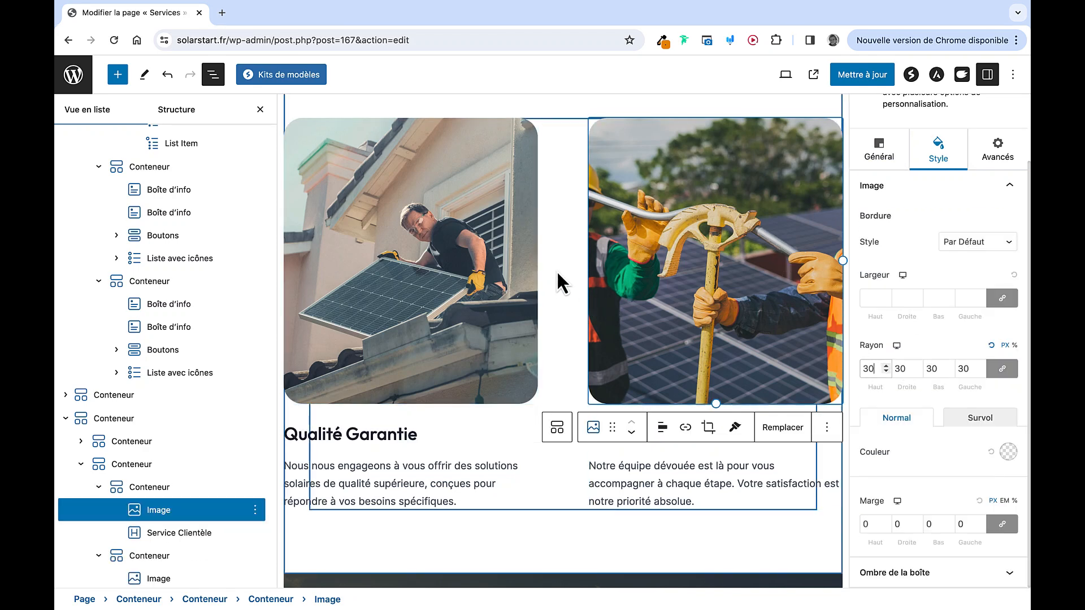
Save the Services page with Mettre à jour and view it on the live site
left_click(858, 75)
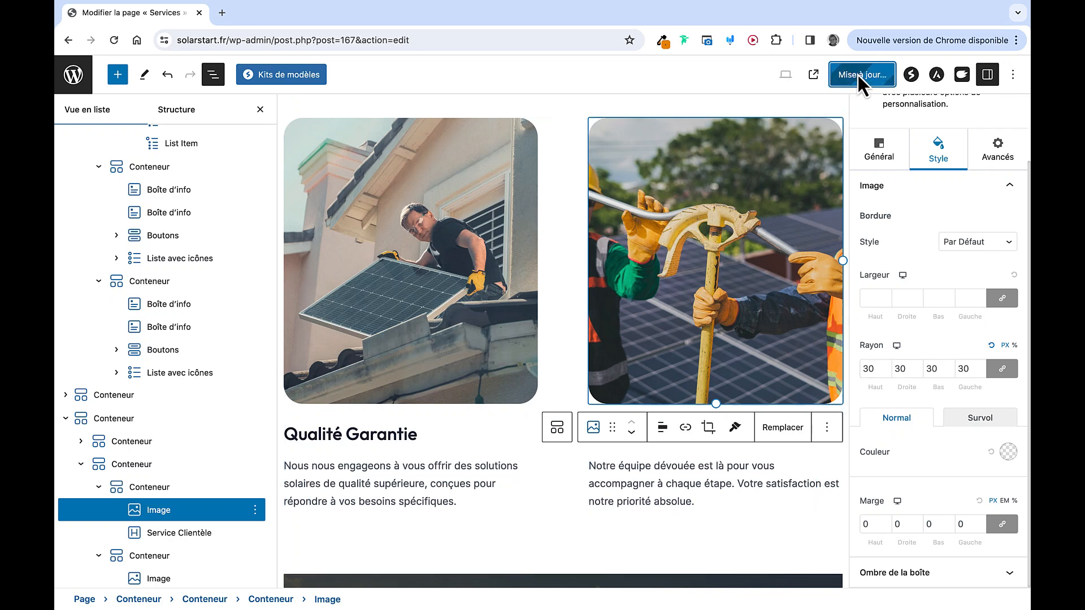
left_click(812, 76)
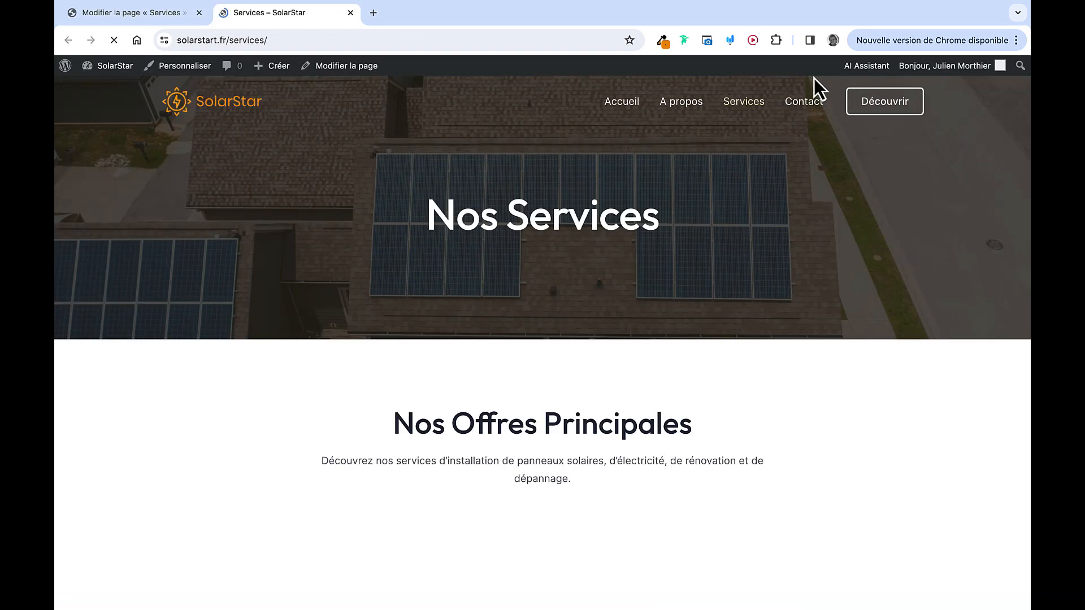
scroll(713, 219, "down", 7)
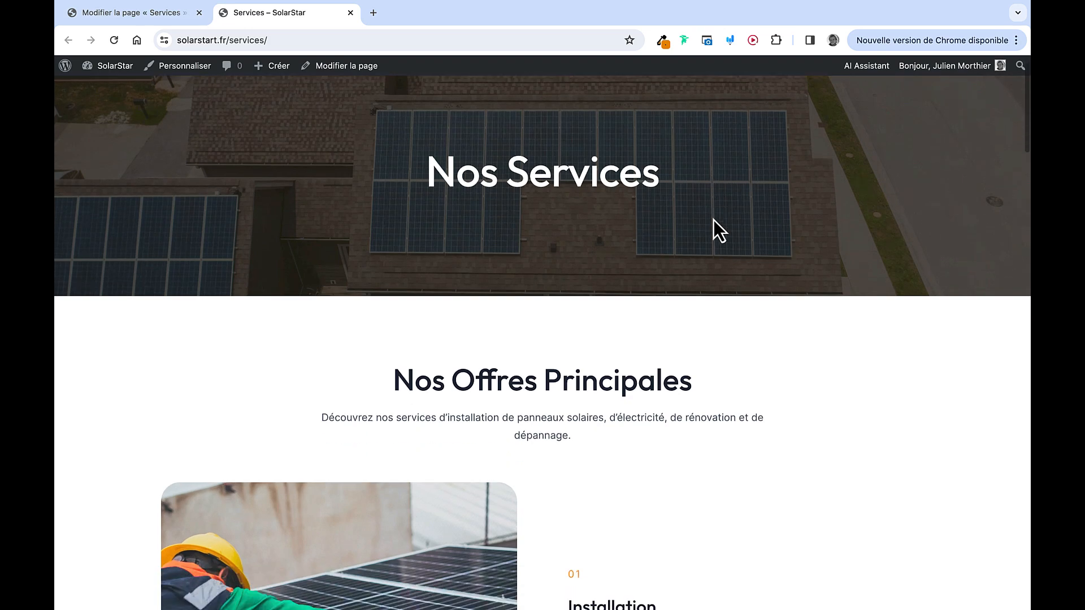
scroll(713, 220, "down", 8)
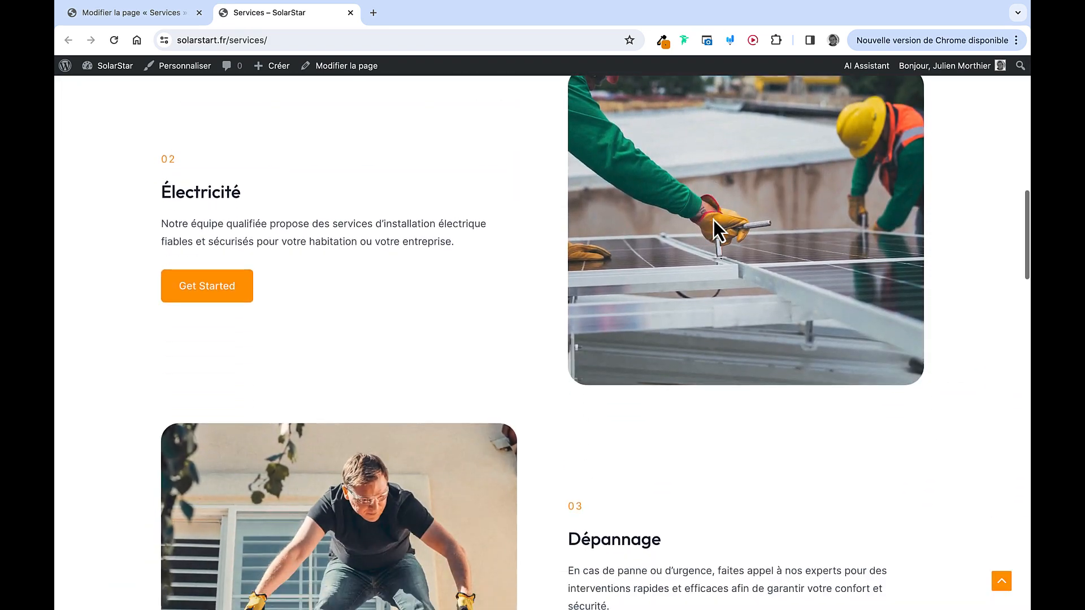
scroll(604, 384, "down", 8)
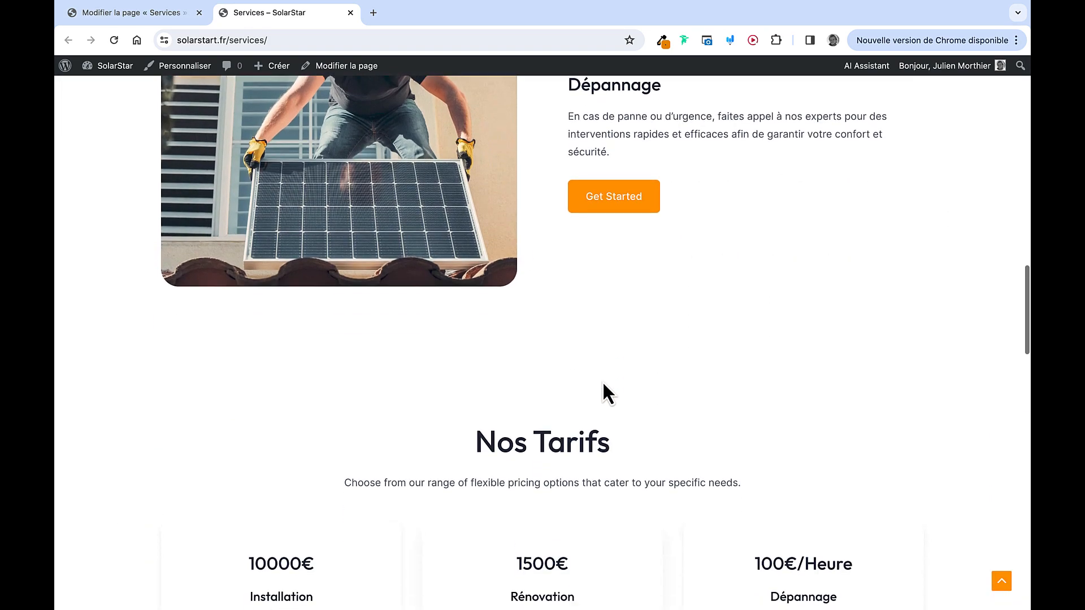
Narrow the browser window to check the Services page's mobile layout
double_click(586, 15)
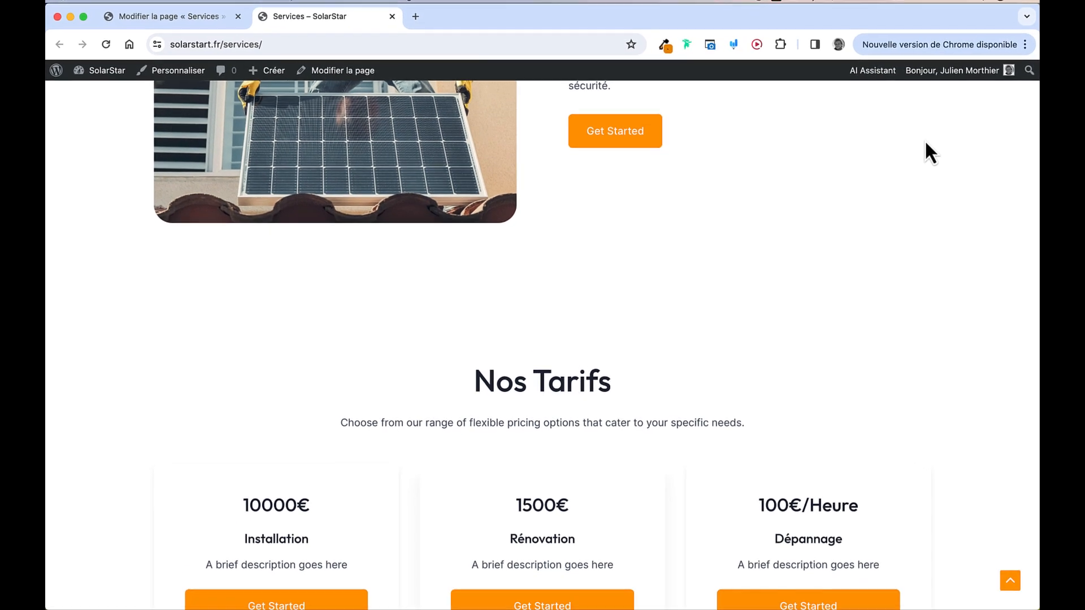
left_click_drag(1043, 164, 491, 179)
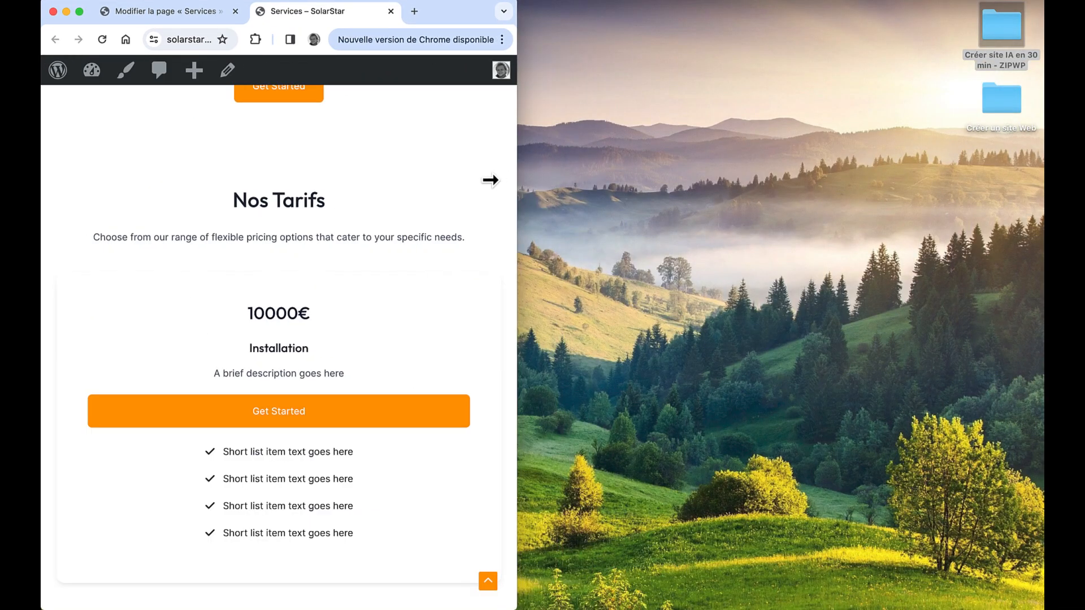
scroll(433, 218, "up", 15)
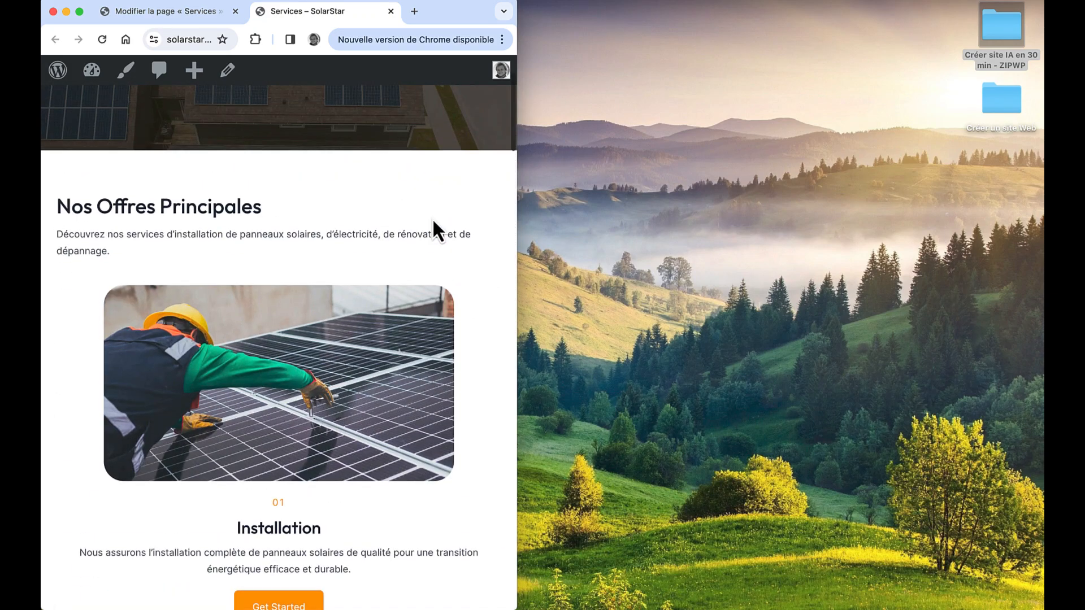
scroll(432, 219, "down", 15)
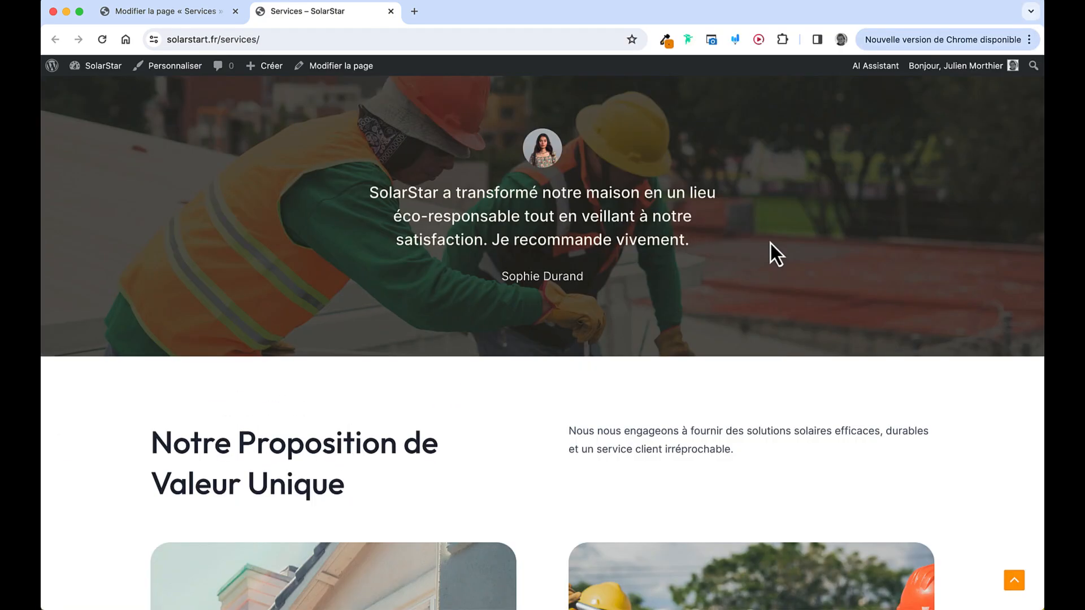
scroll(770, 242, "down", 8)
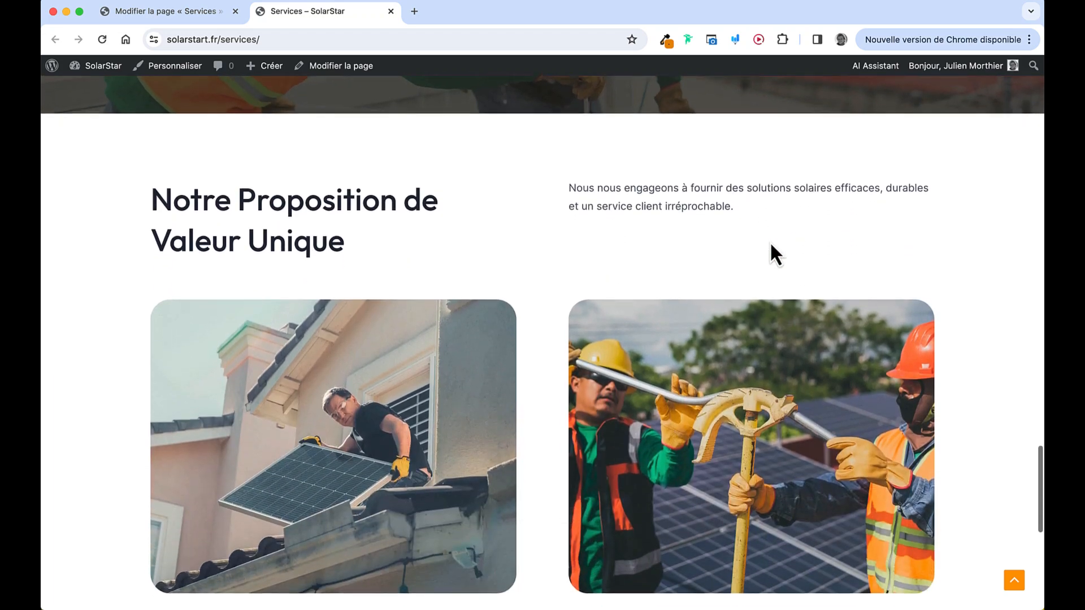
scroll(633, 355, "down", 4)
scroll(649, 387, "up", 20)
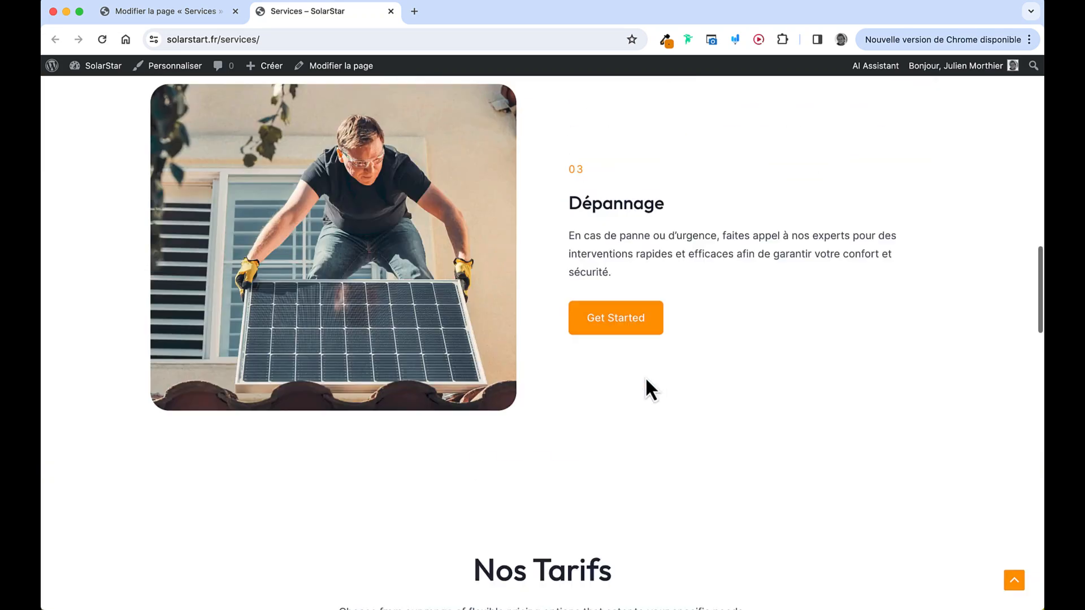
Check the home page at narrow width, then restore the browser to full width
left_click(639, 104)
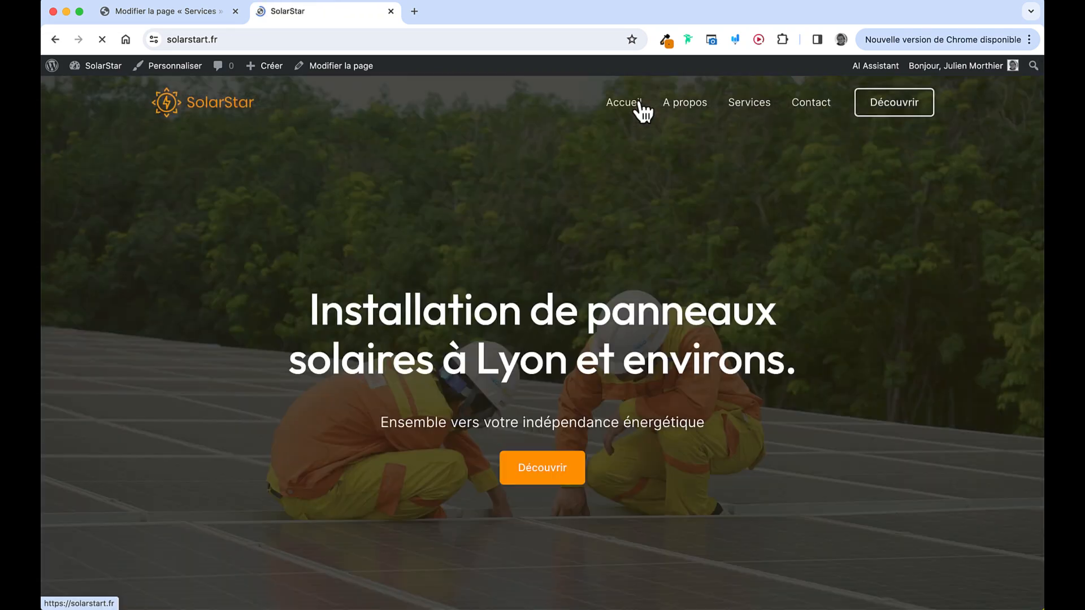
left_click_drag(1043, 198, 494, 242)
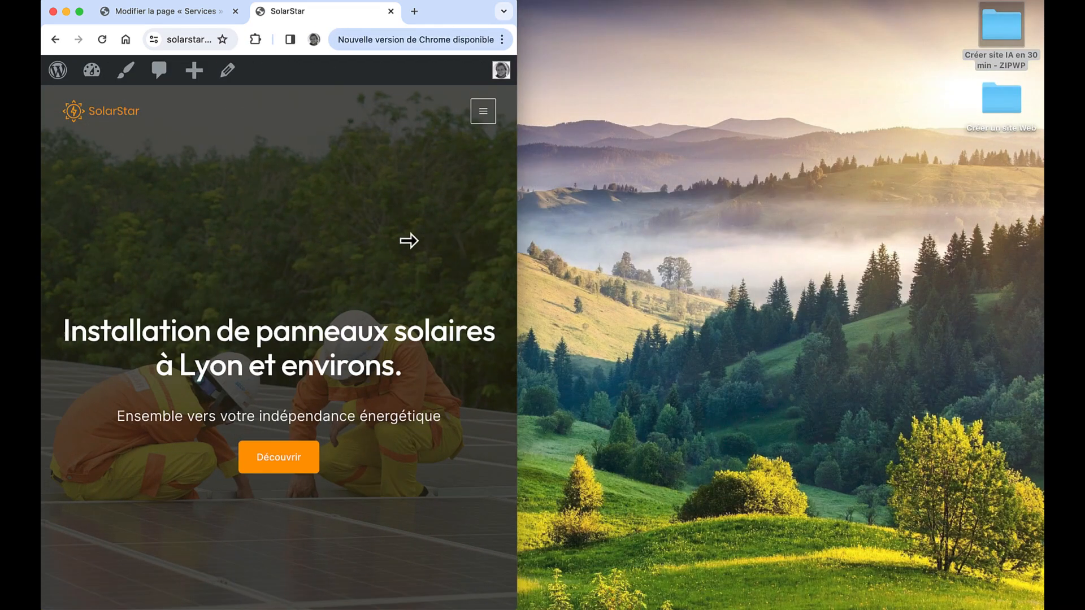
scroll(420, 243, "down", 10)
scroll(418, 242, "down", 5)
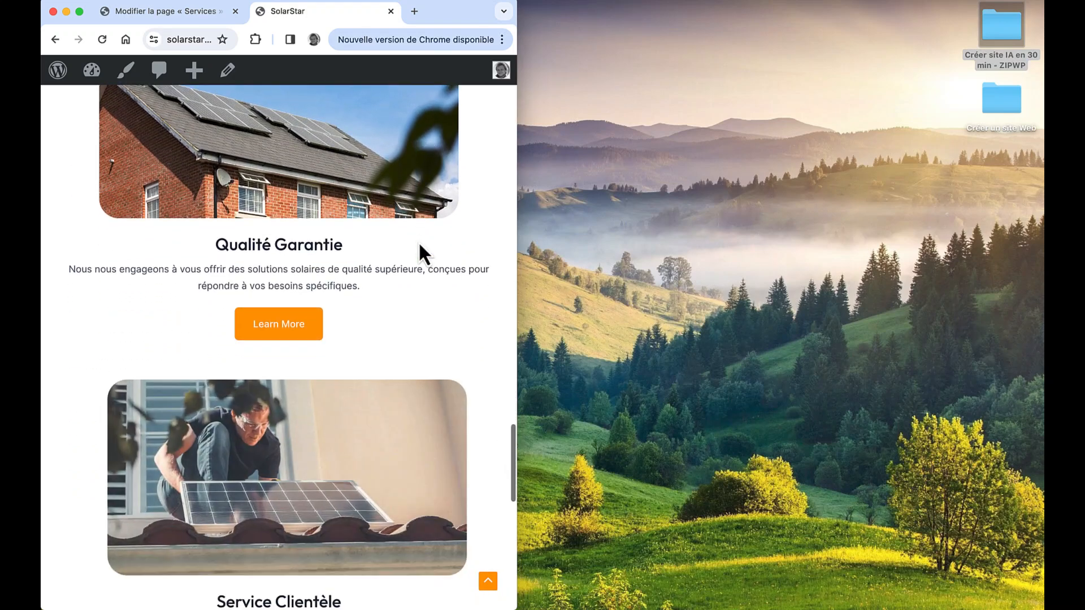
scroll(419, 245, "down", 10)
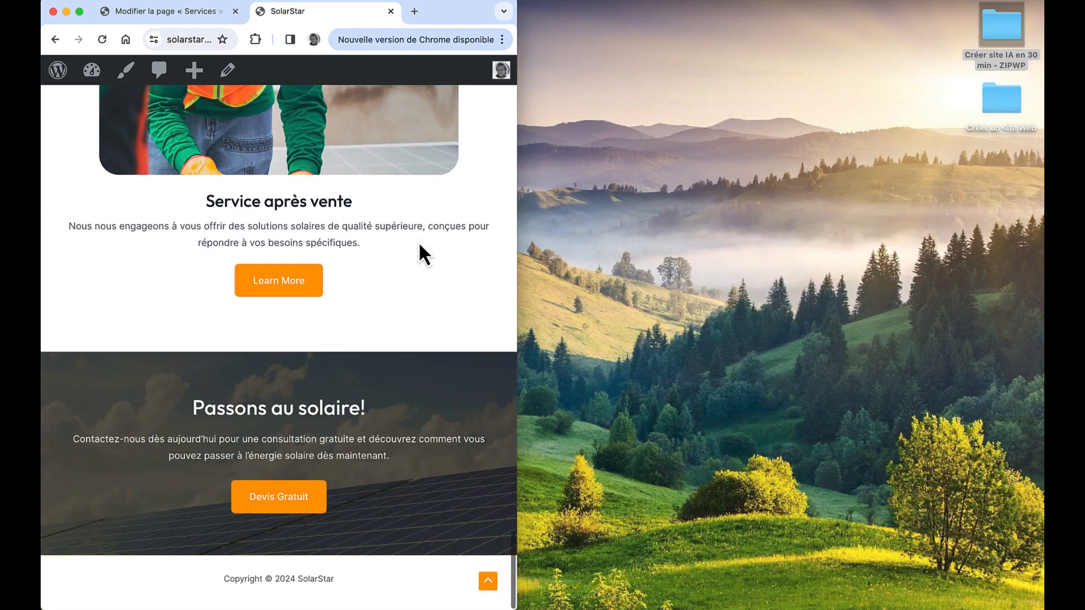
double_click(463, 10)
scroll(737, 189, "up", 15)
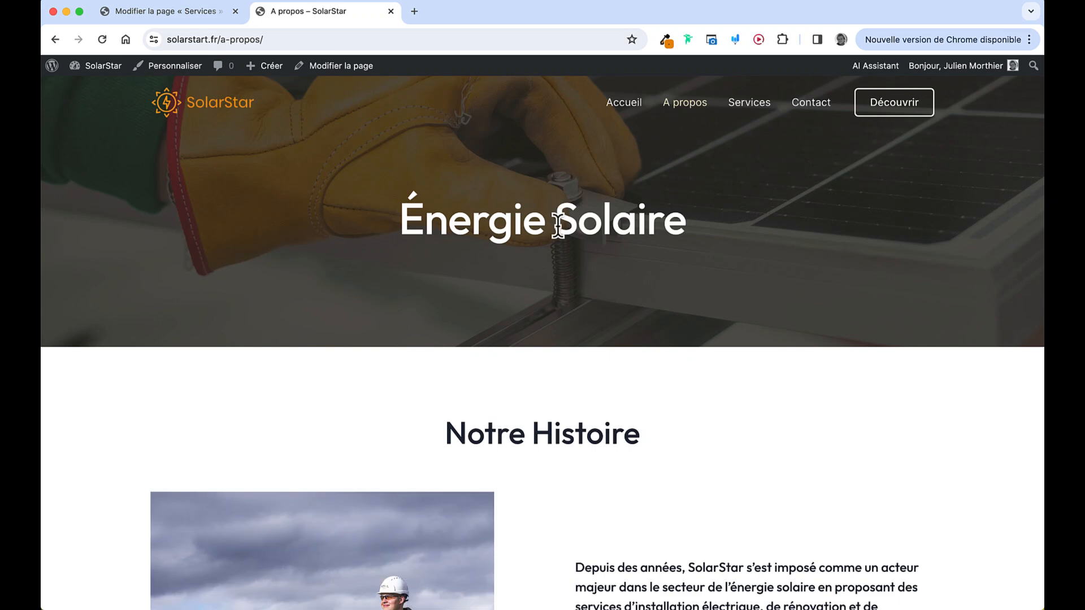
Round the A propos Notre Histoire worker photo to 30 px, then return to the Services editor
left_click(345, 85)
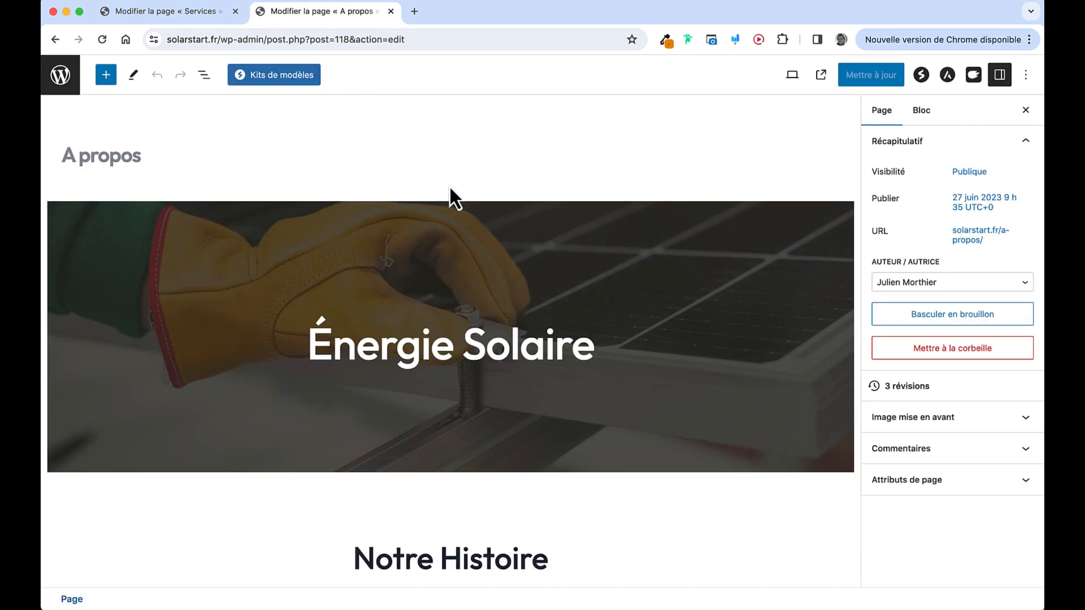
scroll(449, 186, "down", 10)
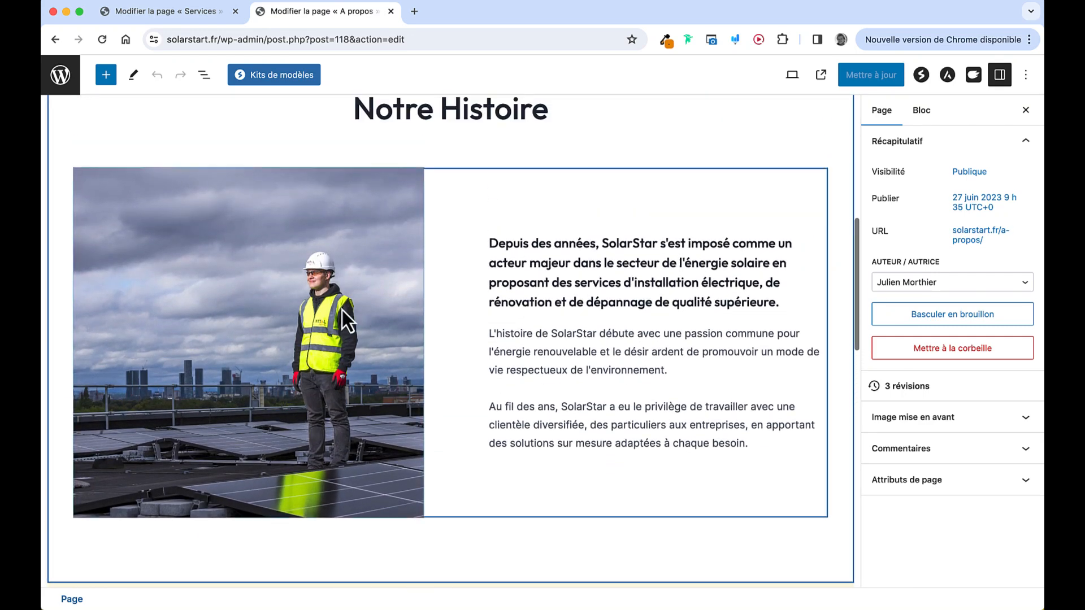
left_click(340, 310)
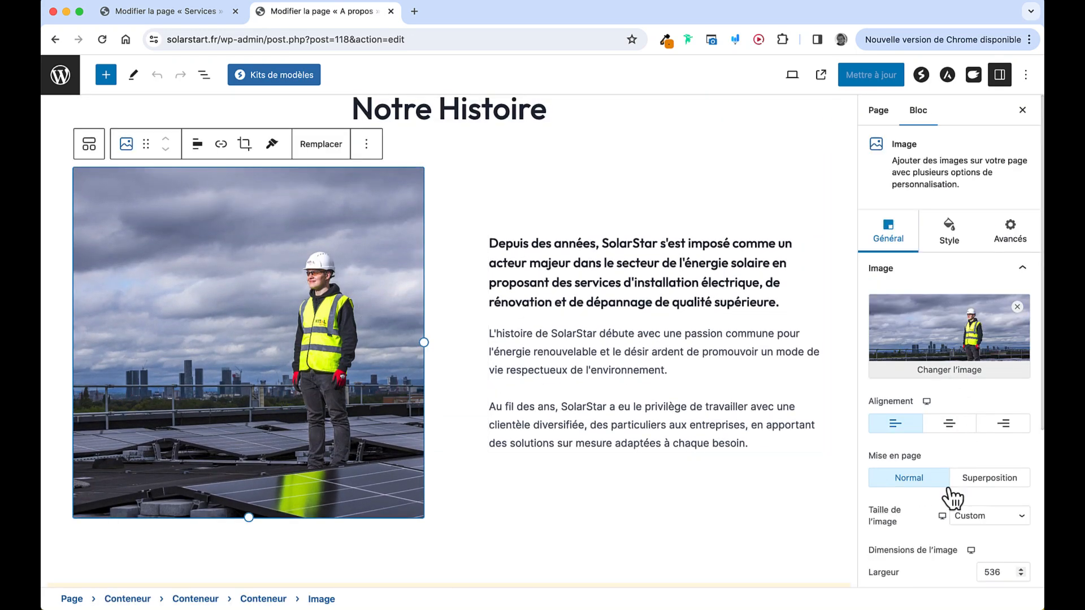
left_click(954, 249)
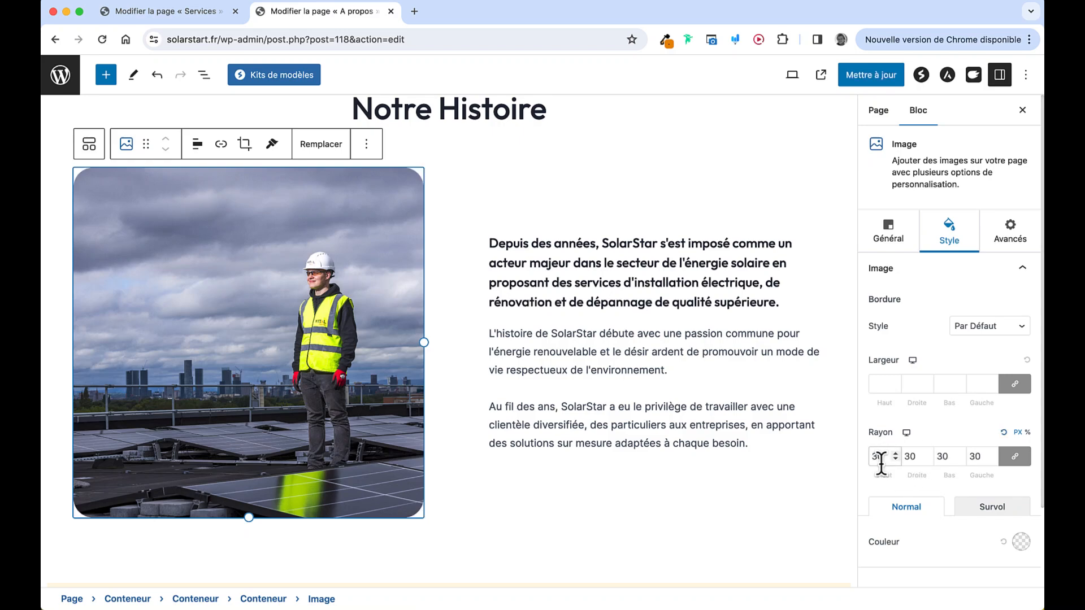
scroll(459, 392, "down", 10)
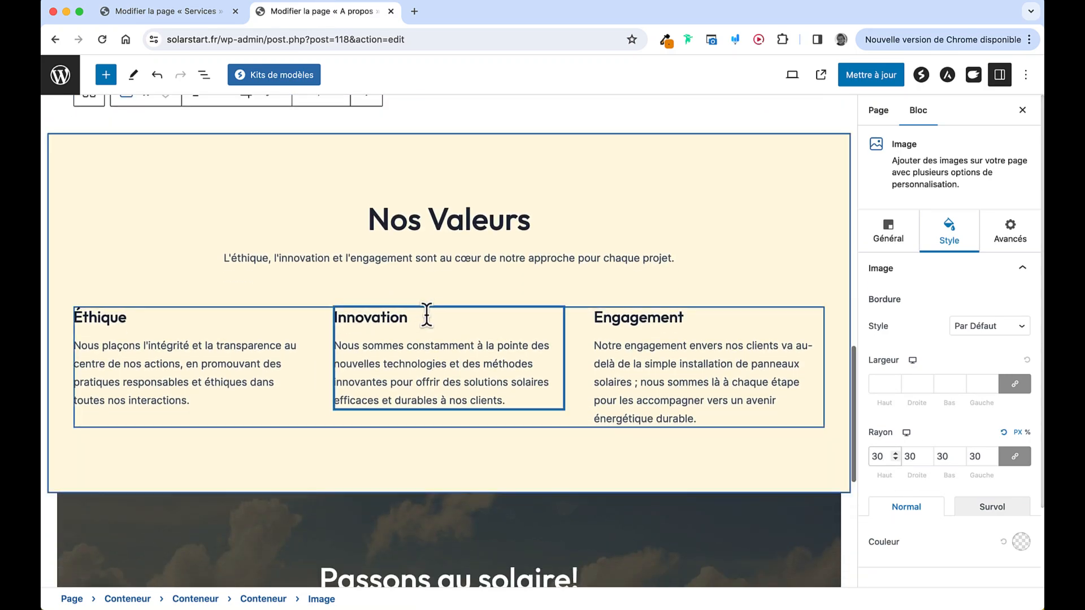
scroll(426, 315, "down", 7)
scroll(431, 324, "up", 8)
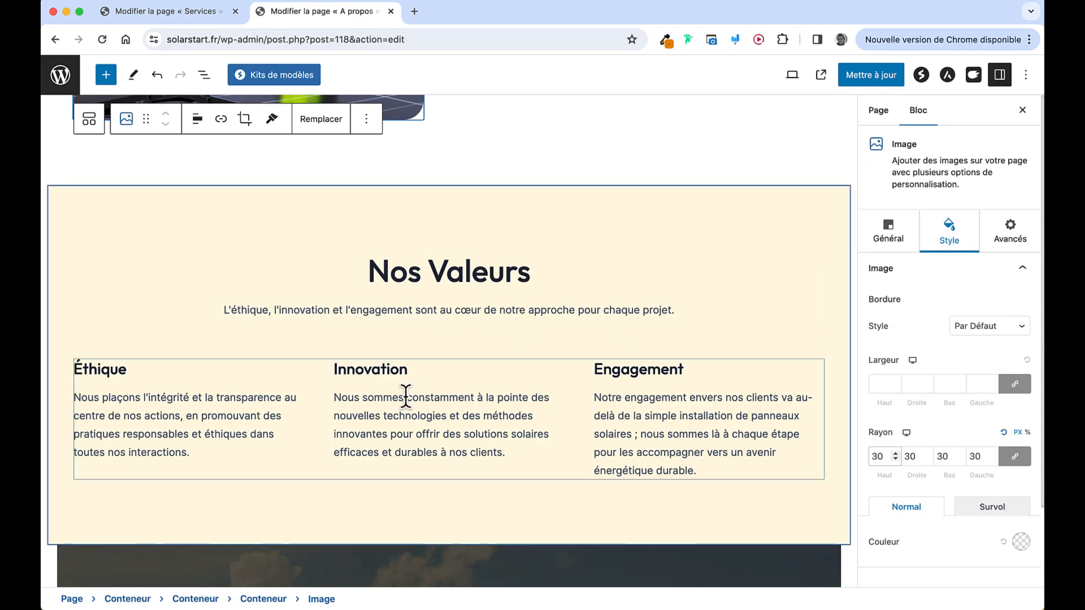
scroll(444, 362, "up", 8)
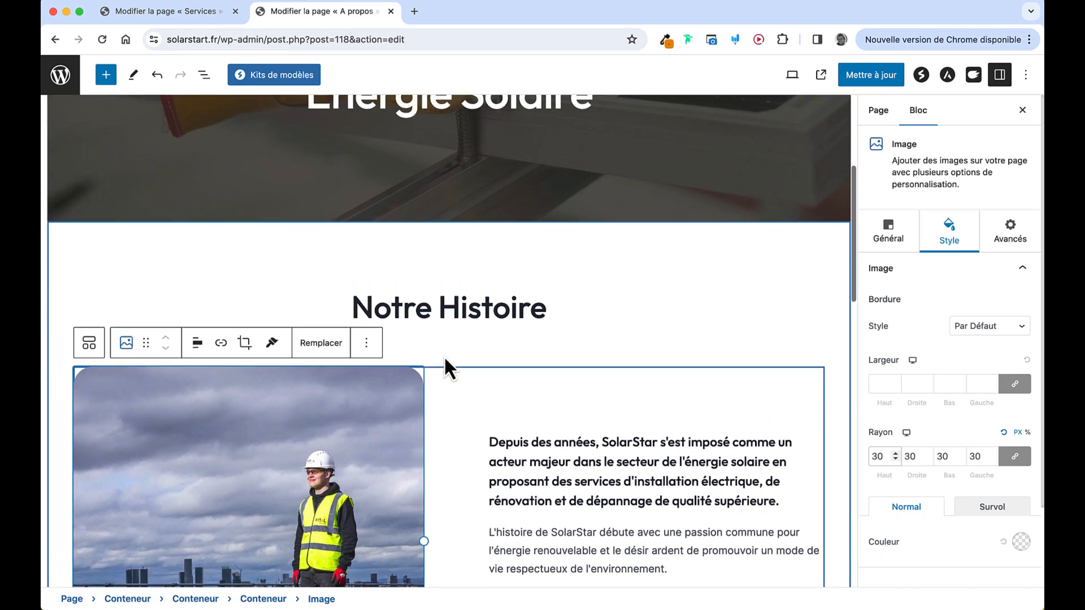
left_click(192, 17)
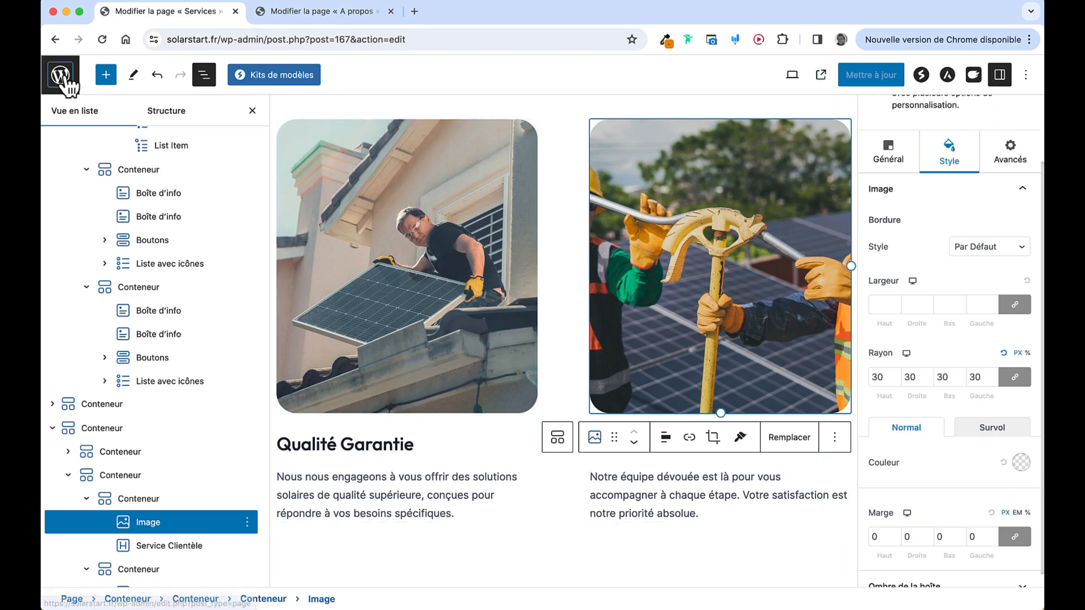
Go through the live site and dashboard to Pages and reopen Services for editing
left_click(60, 76)
left_click(94, 67)
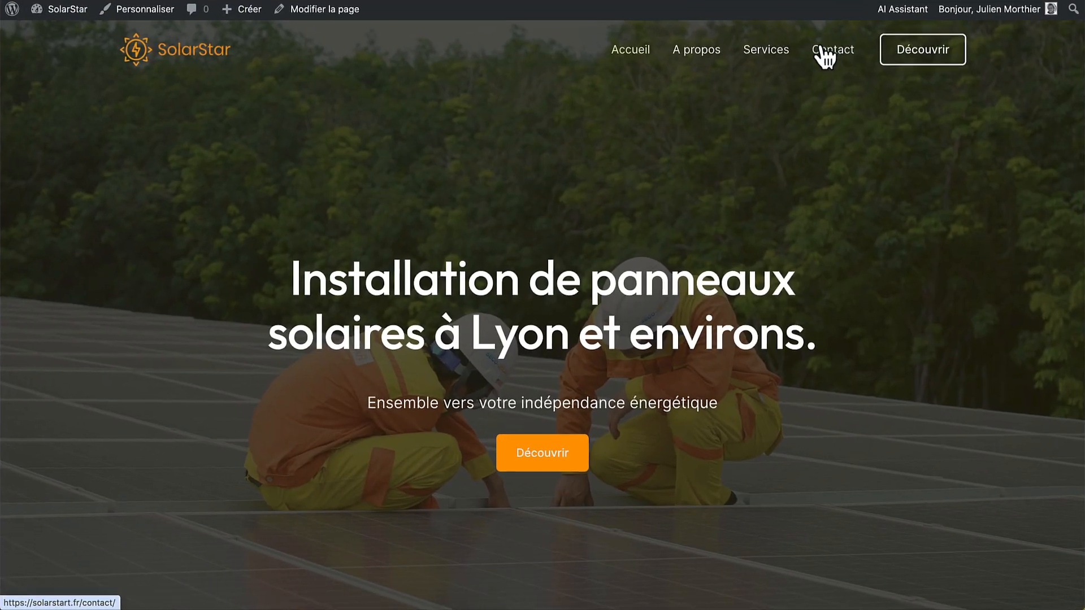
left_click(790, 58)
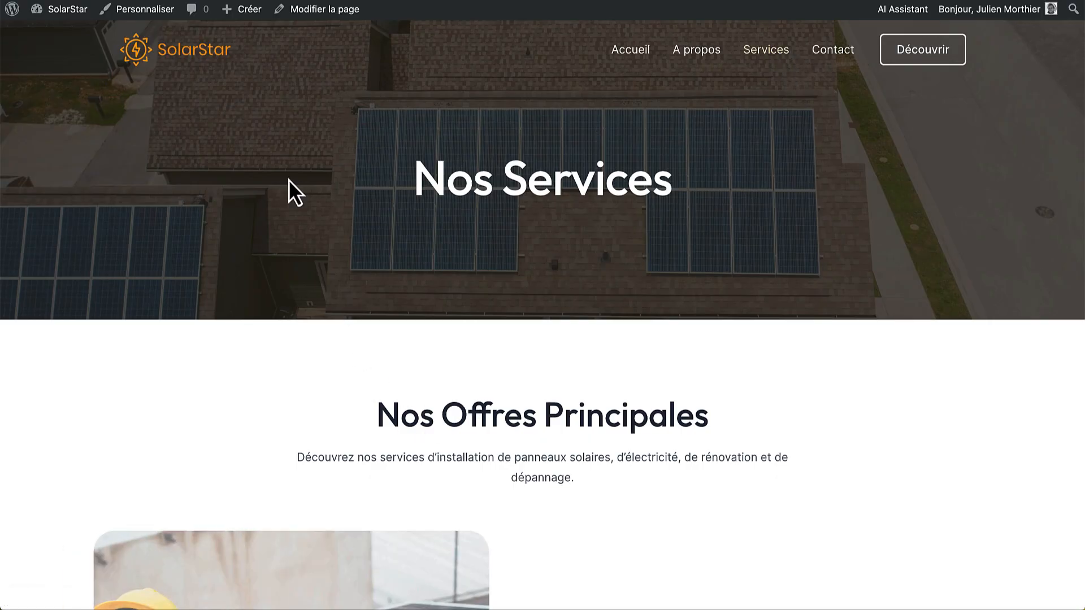
left_click(73, 30)
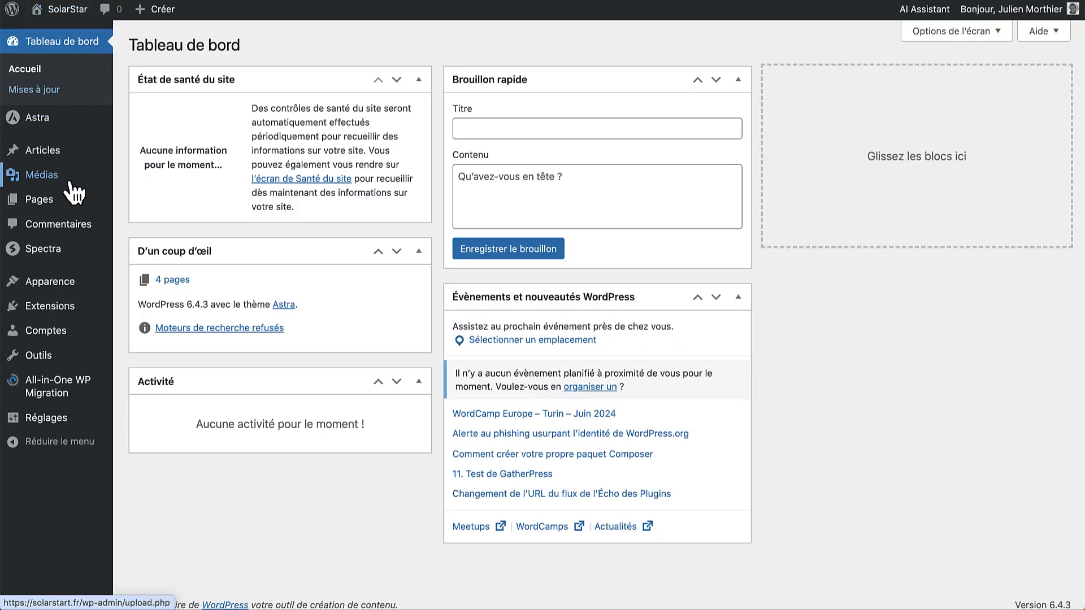
left_click(60, 204)
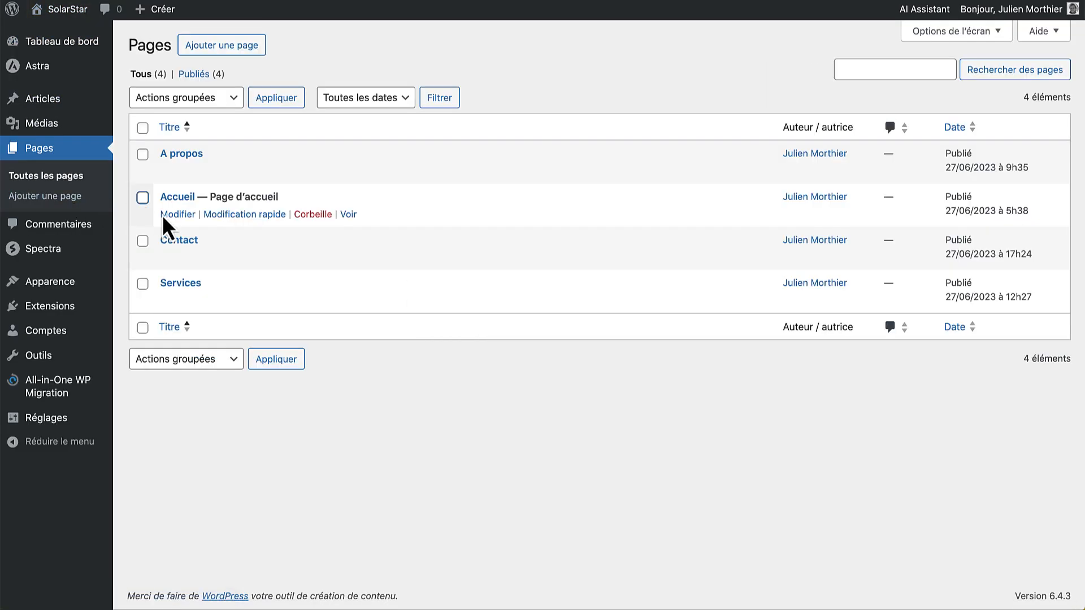
left_click(178, 285)
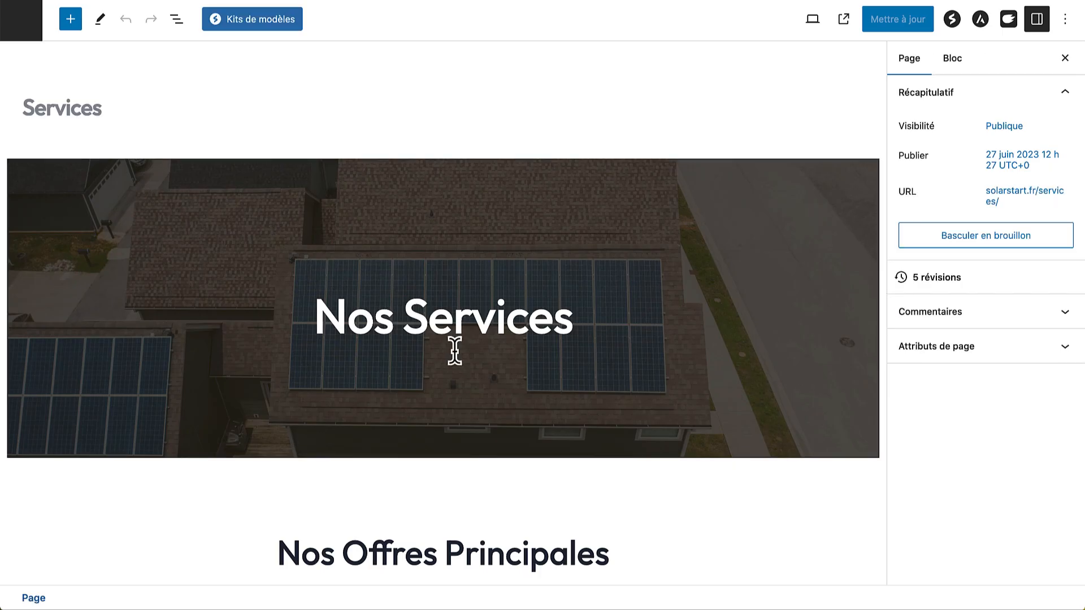
Select the Nos Tarifs container and choose Copier from its List View menu
scroll(459, 361, "down", 1)
scroll(458, 360, "down", 20)
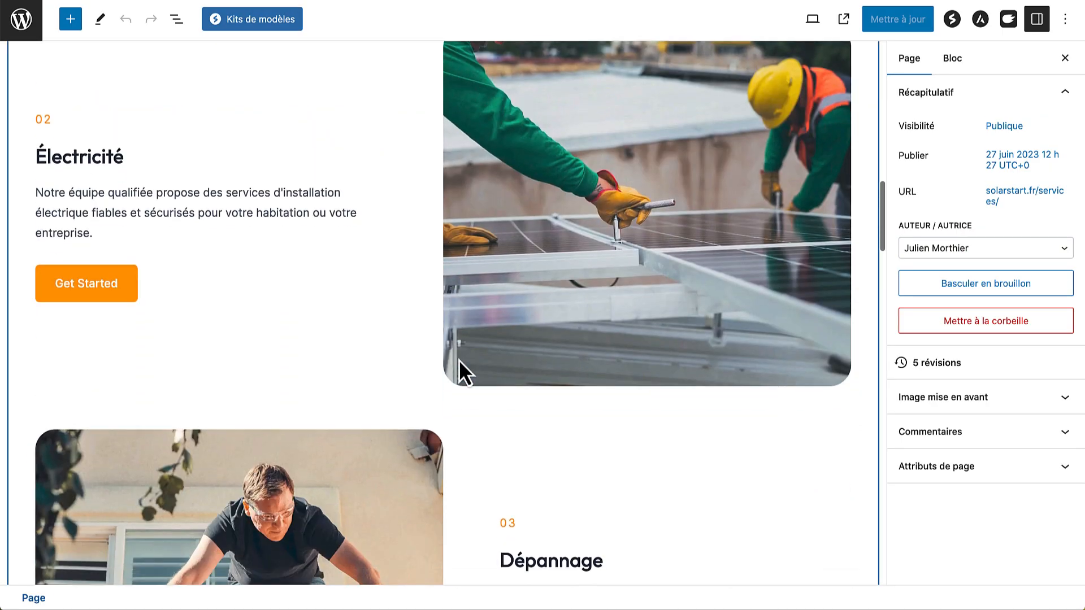
scroll(458, 361, "down", 7)
scroll(459, 360, "up", 3)
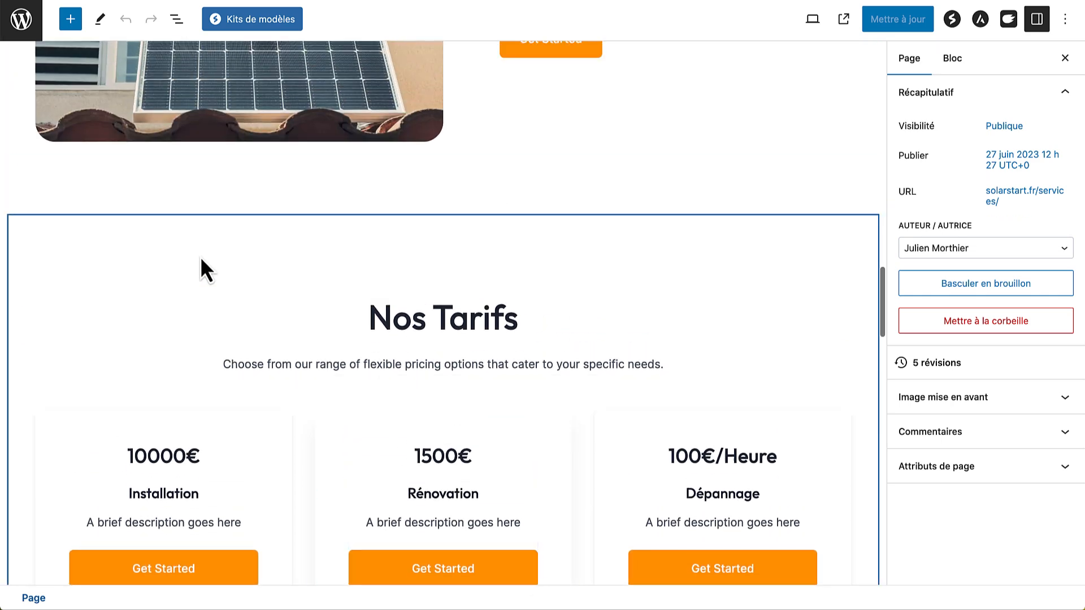
left_click(200, 256)
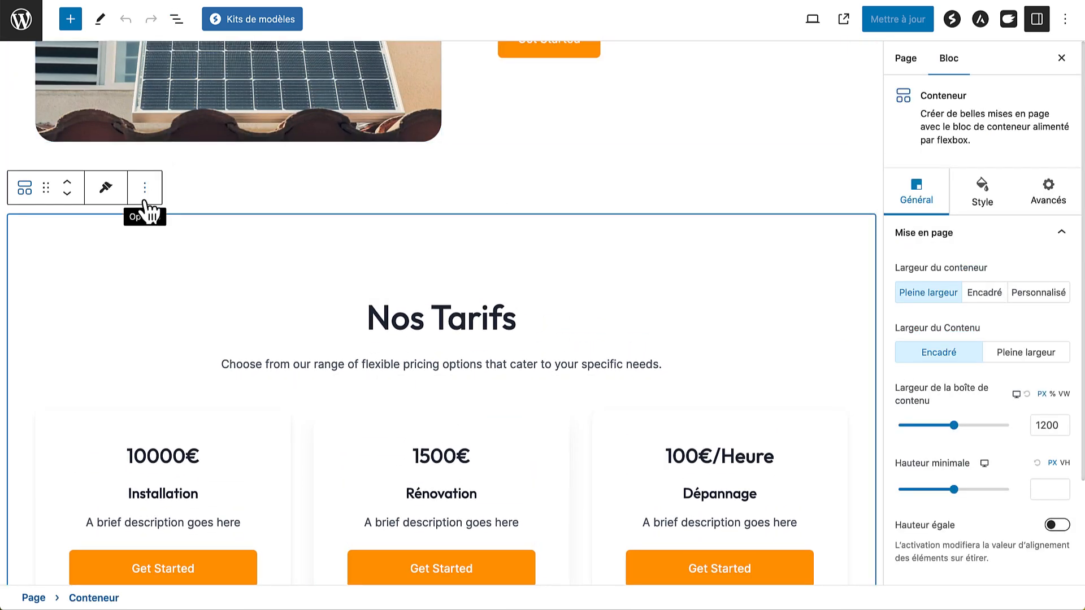
left_click(177, 21)
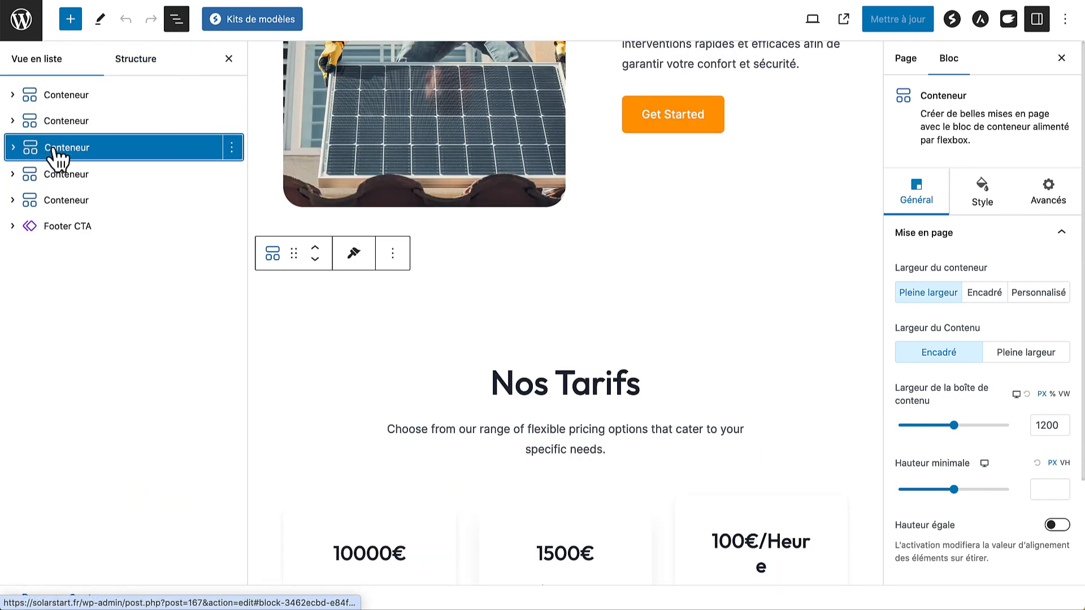
left_click(231, 148)
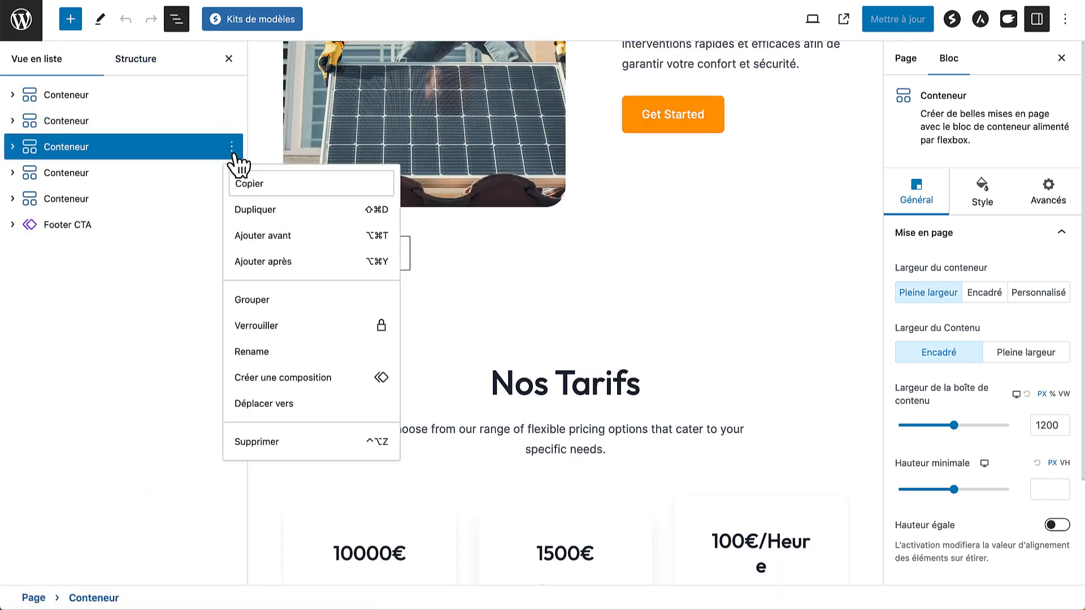
left_click(271, 185)
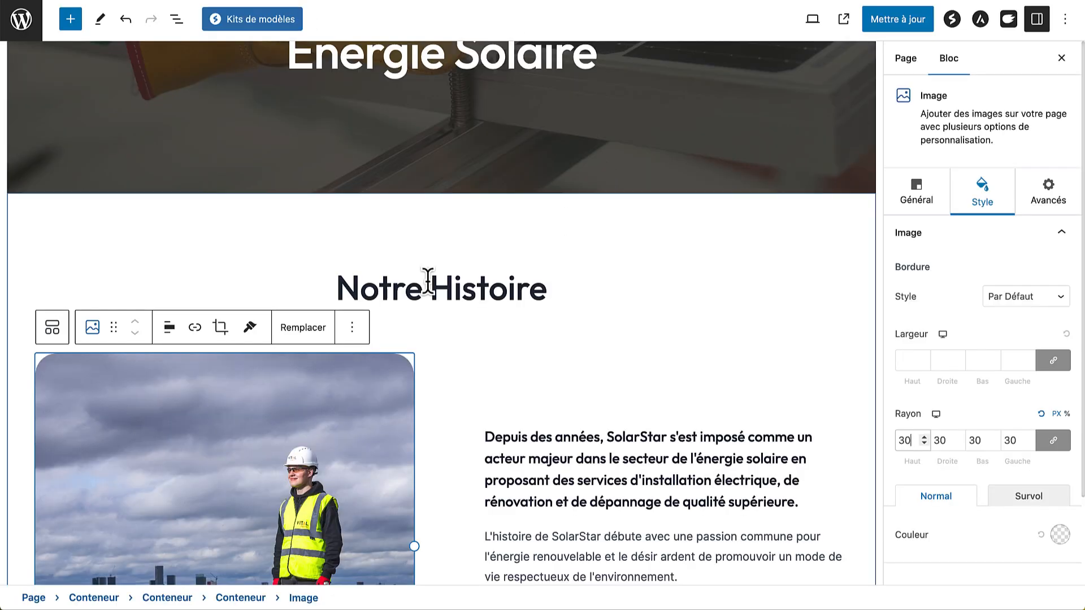
Add an empty paragraph in the Notre Histoire container and paste the Nos Tarifs section into it
scroll(432, 234, "down", 1)
scroll(432, 236, "down", 12)
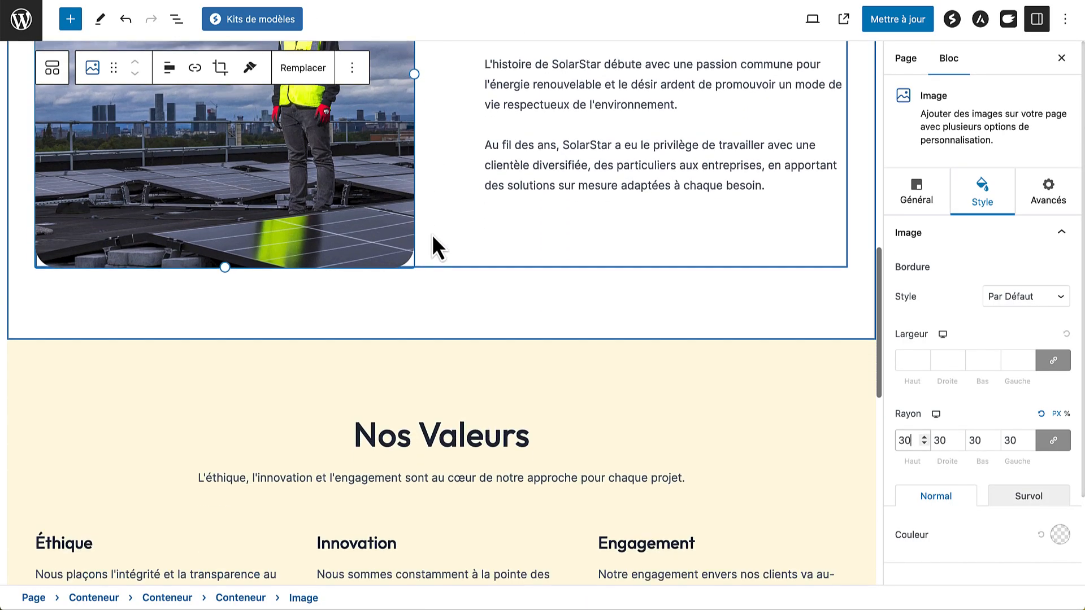
scroll(432, 234, "up", 5)
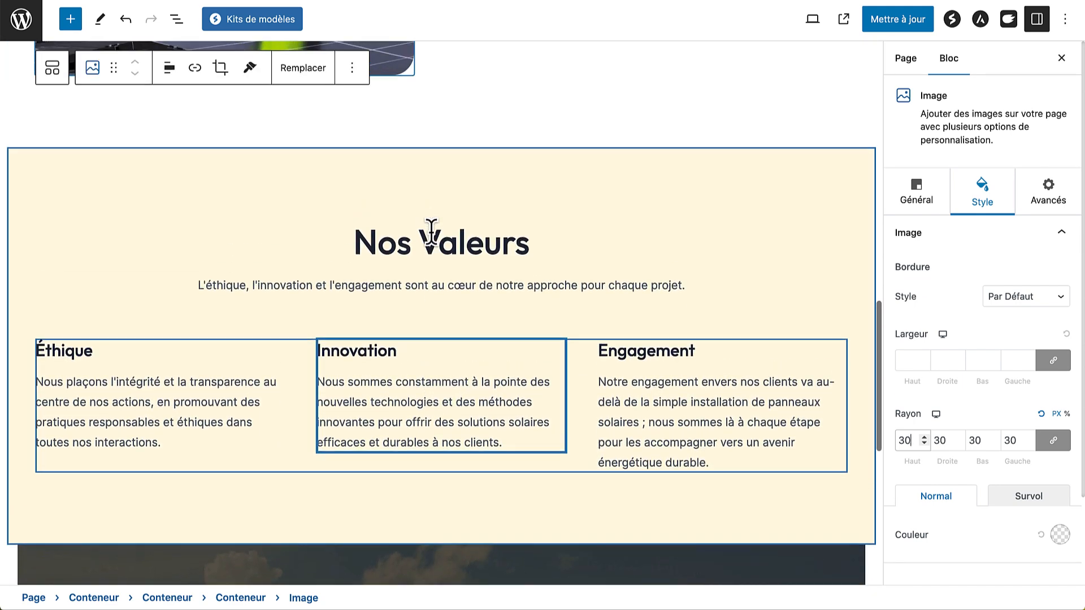
left_click(408, 259)
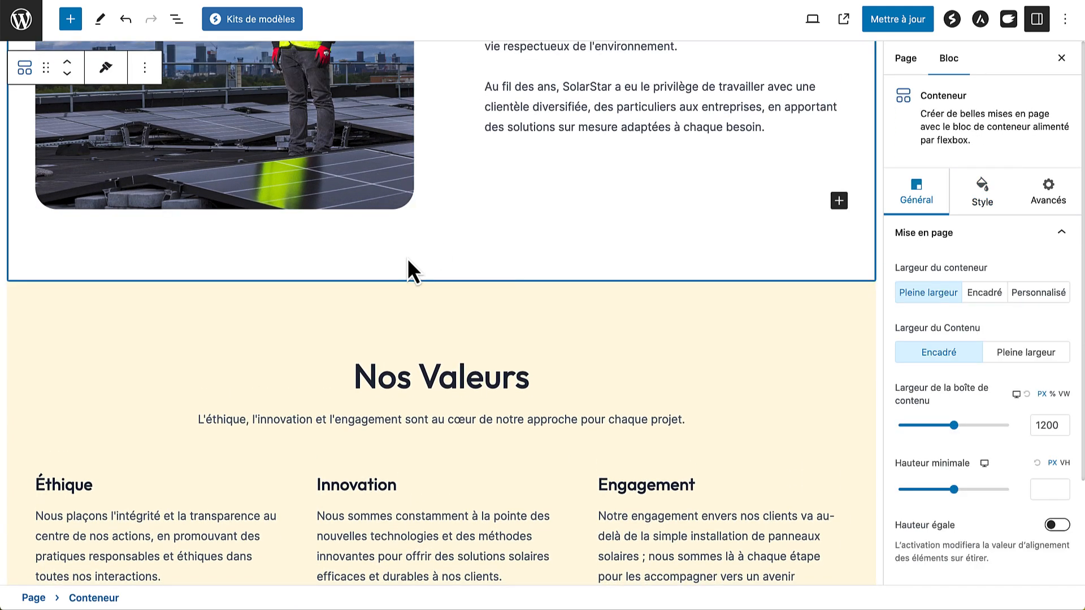
left_click(839, 202)
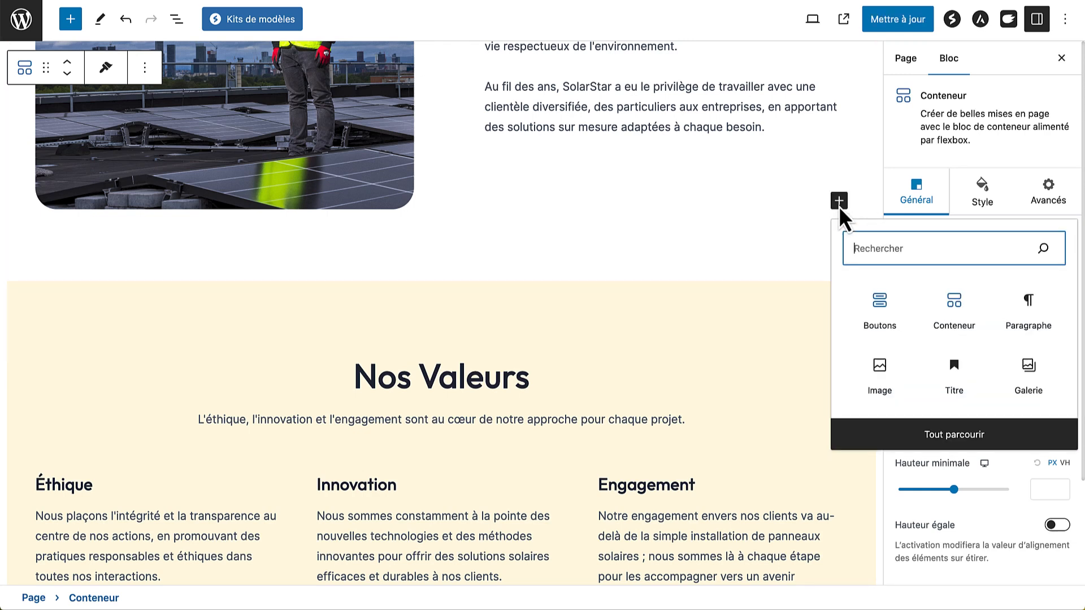
left_click(1019, 309)
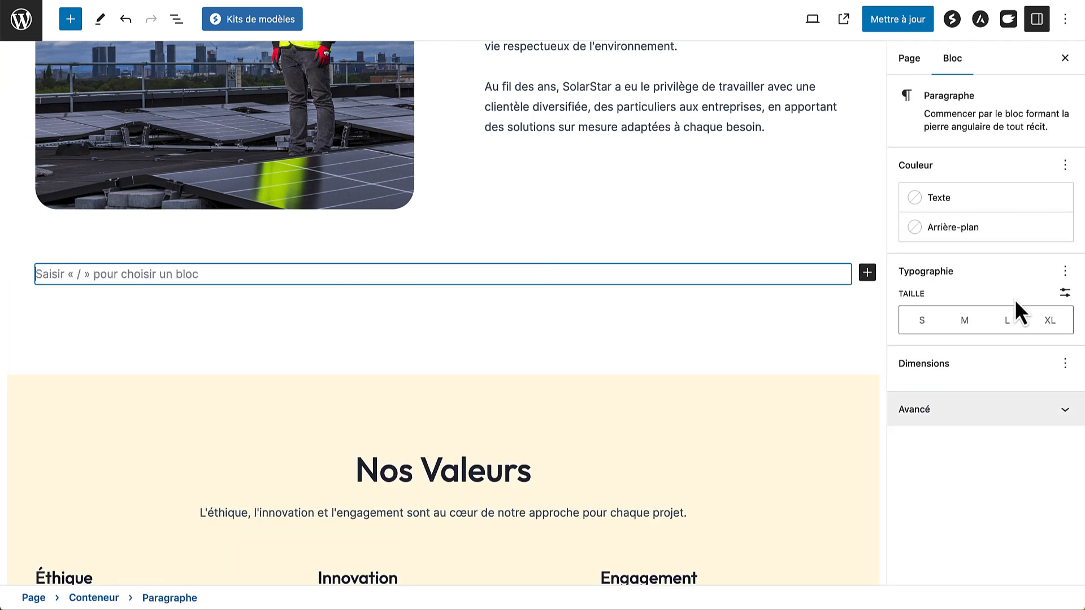
right_click(360, 272)
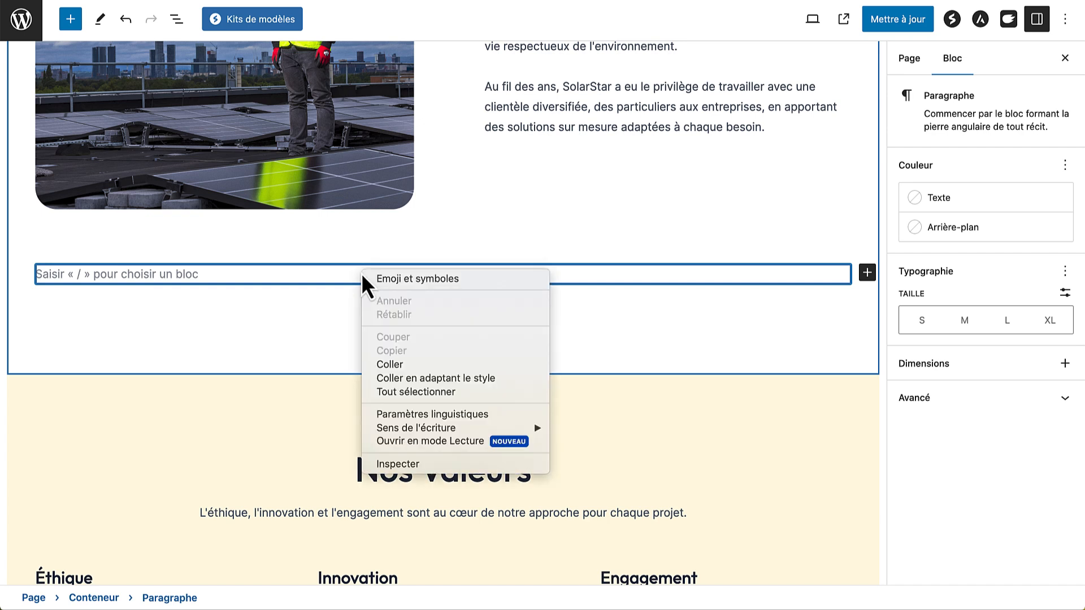
left_click(388, 365)
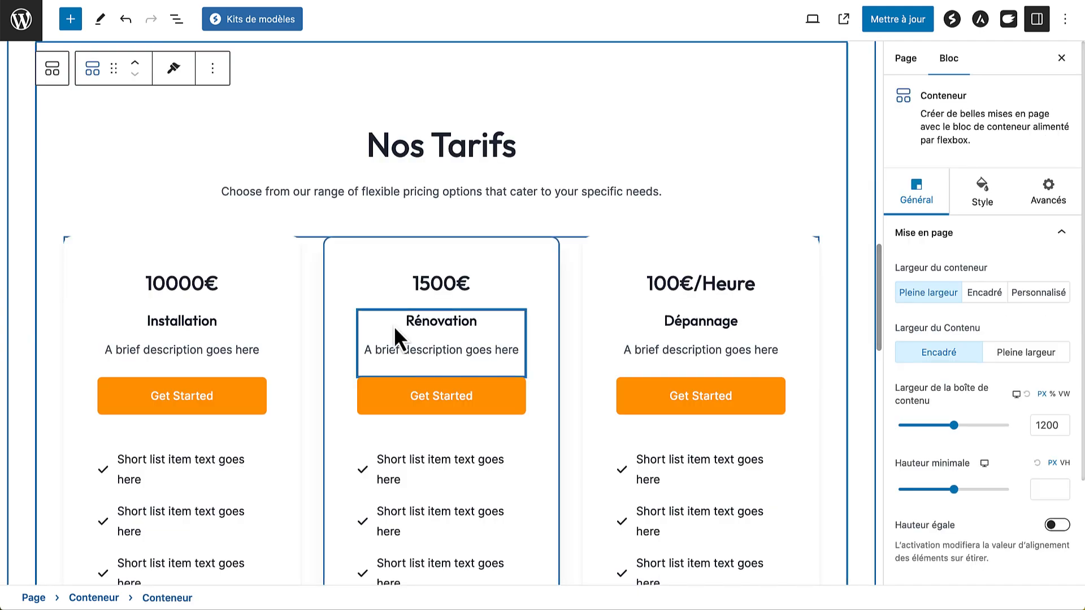
scroll(396, 398, "down", 8)
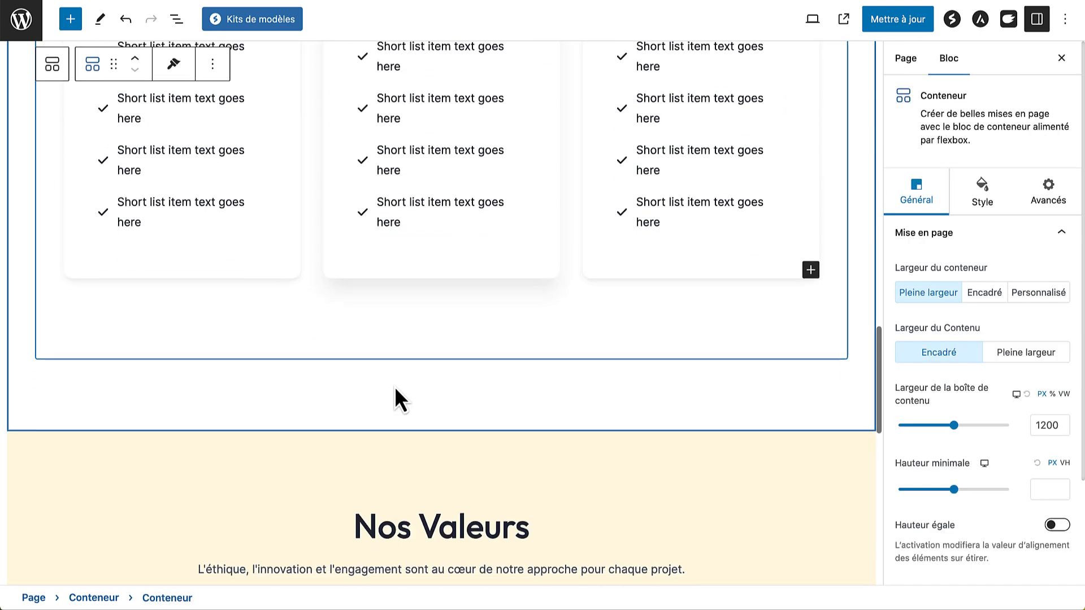
scroll(396, 399, "up", 8)
scroll(394, 386, "up", 2)
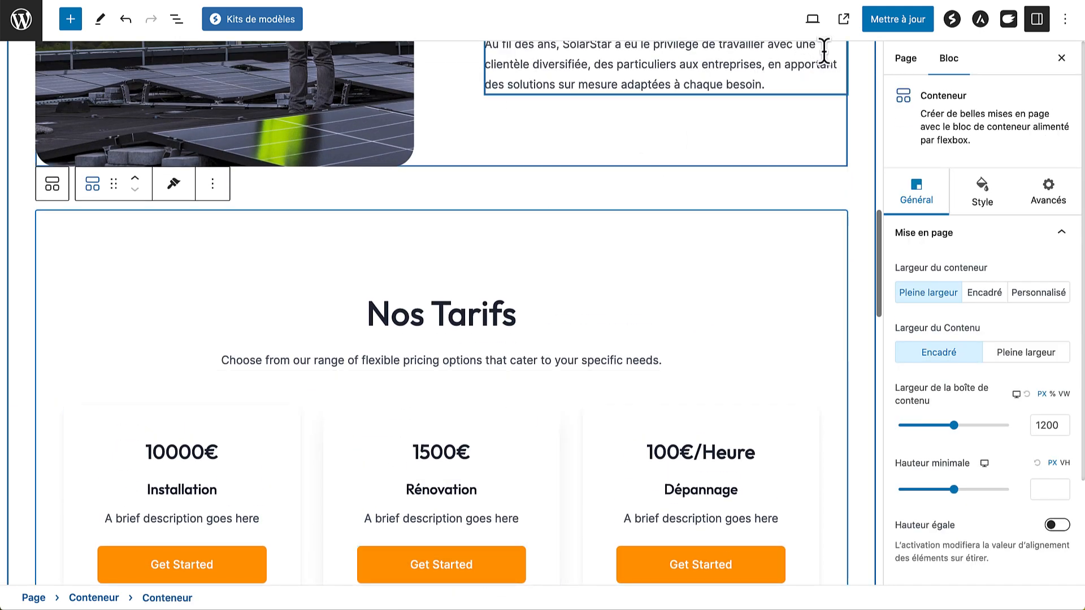
left_click(844, 22)
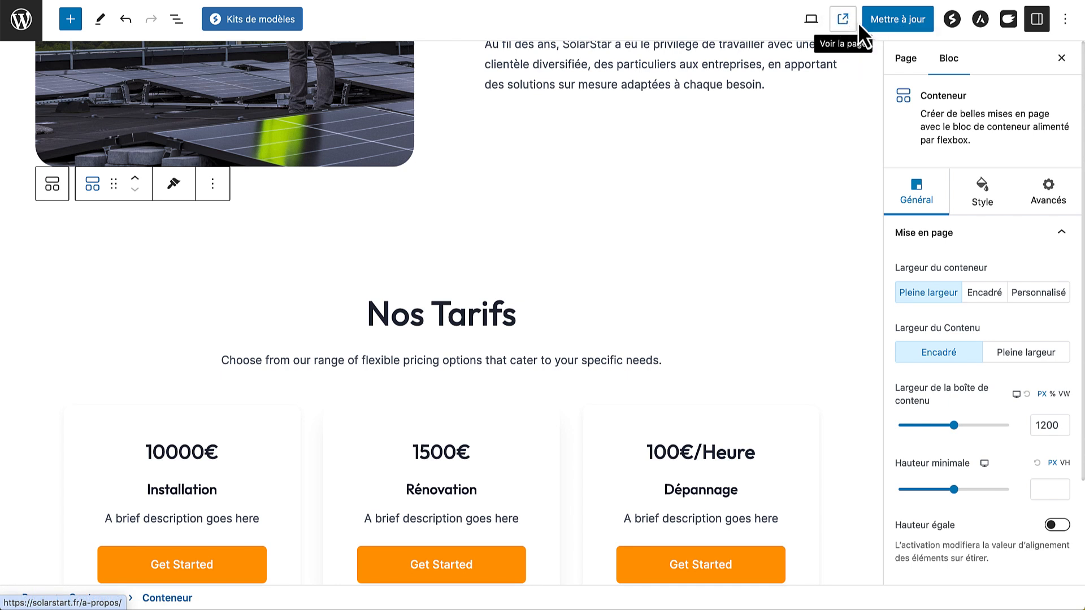
Save A propos, review it live, then close the preview and Services editor tabs
left_click(862, 22)
left_click(843, 21)
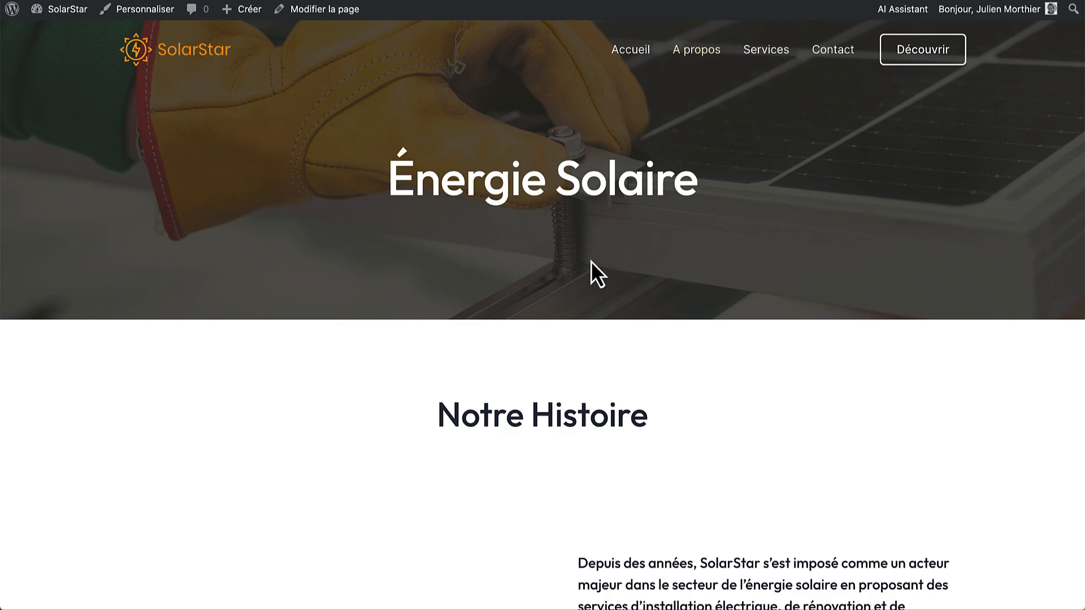
scroll(477, 379, "down", 10)
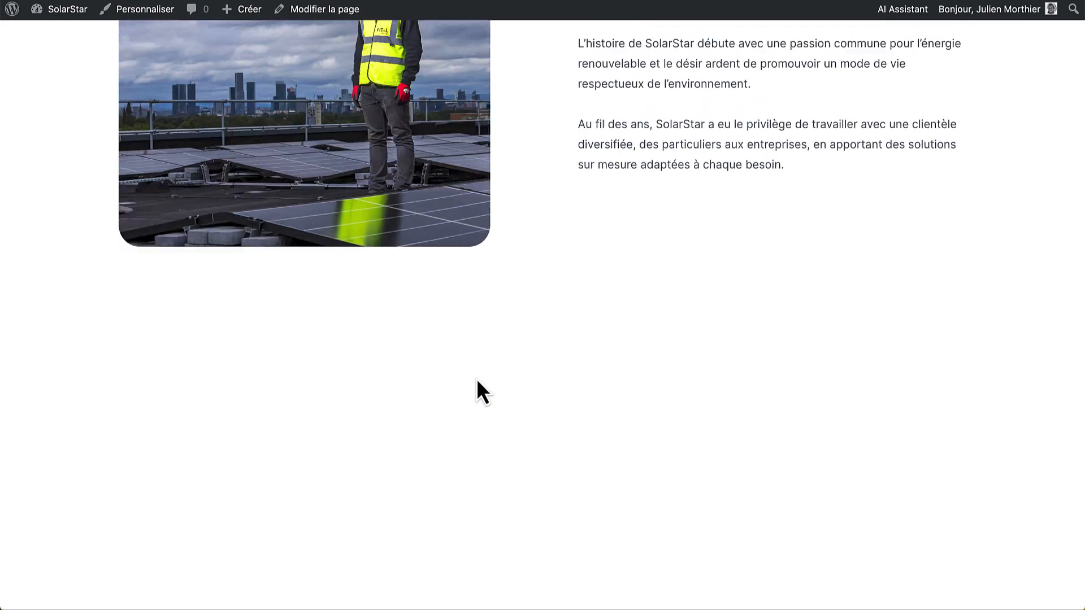
scroll(477, 382, "down", 9)
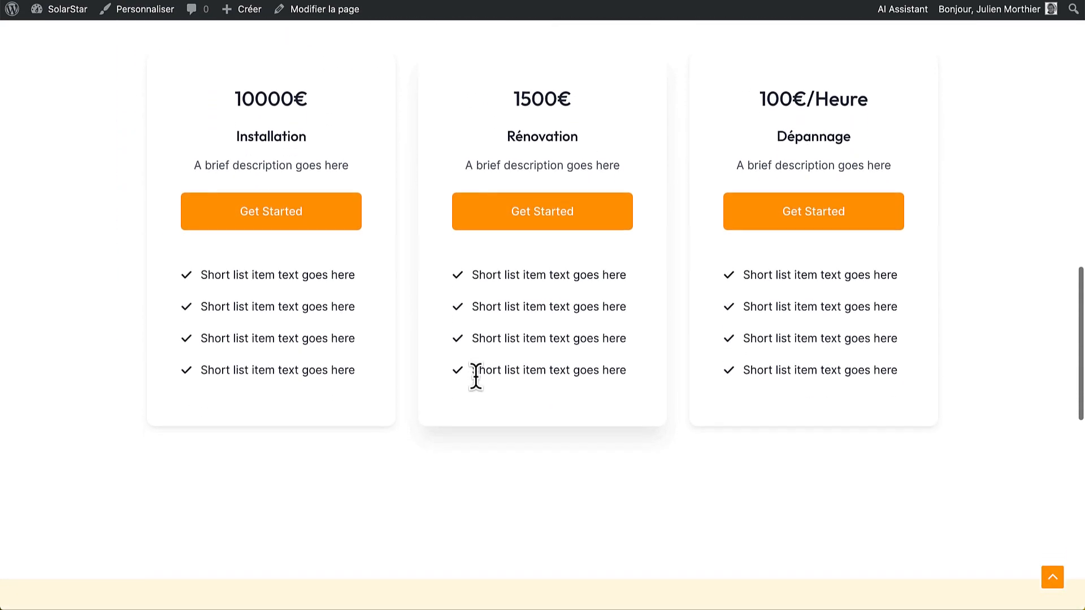
scroll(476, 378, "down", 10)
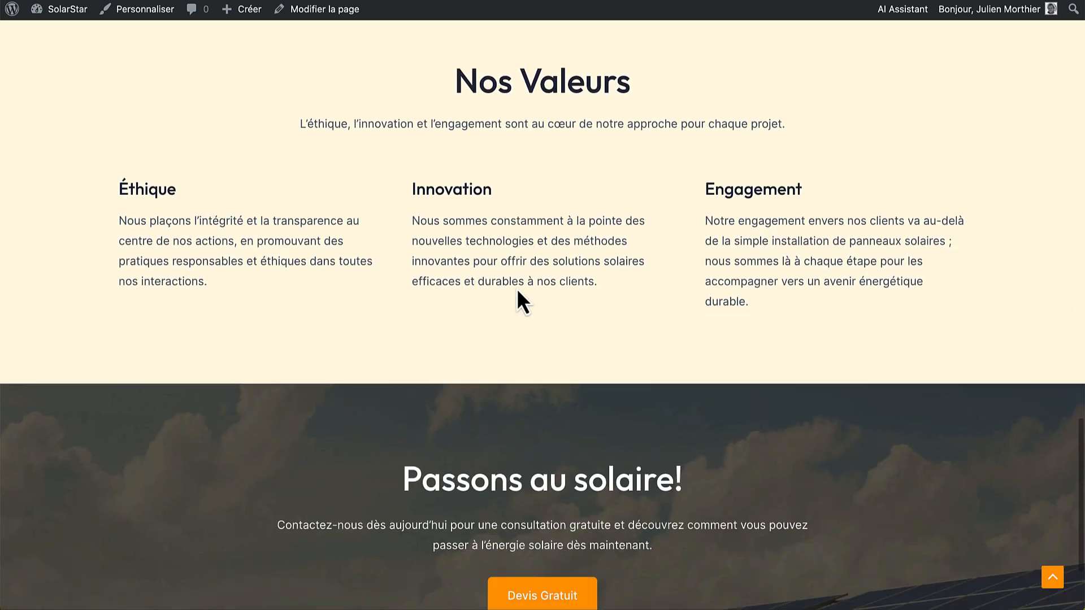
scroll(517, 288, "up", 20)
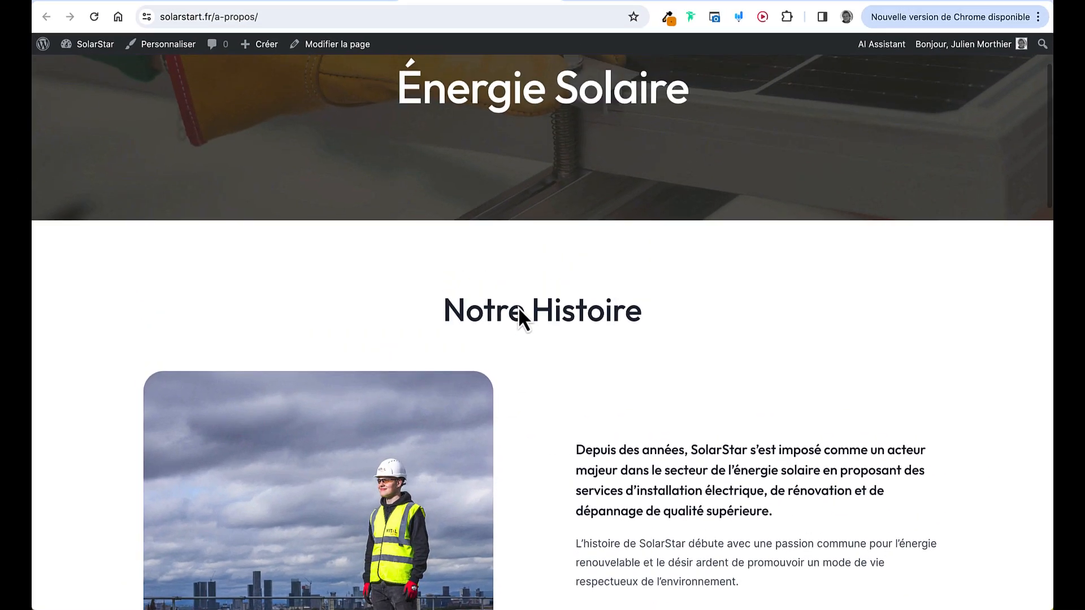
scroll(517, 306, "up", 3)
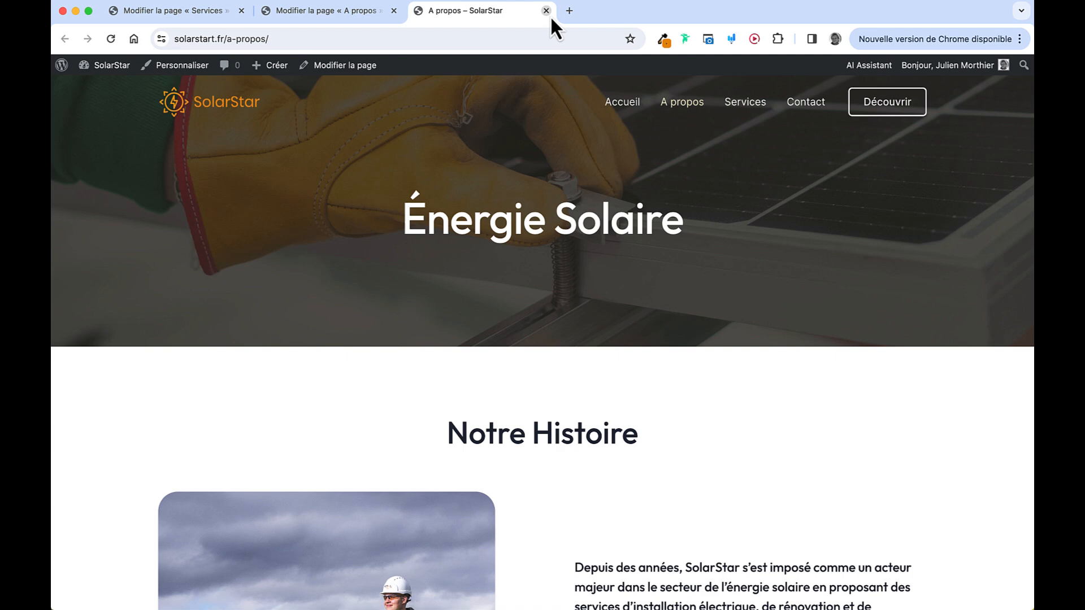
left_click(546, 13)
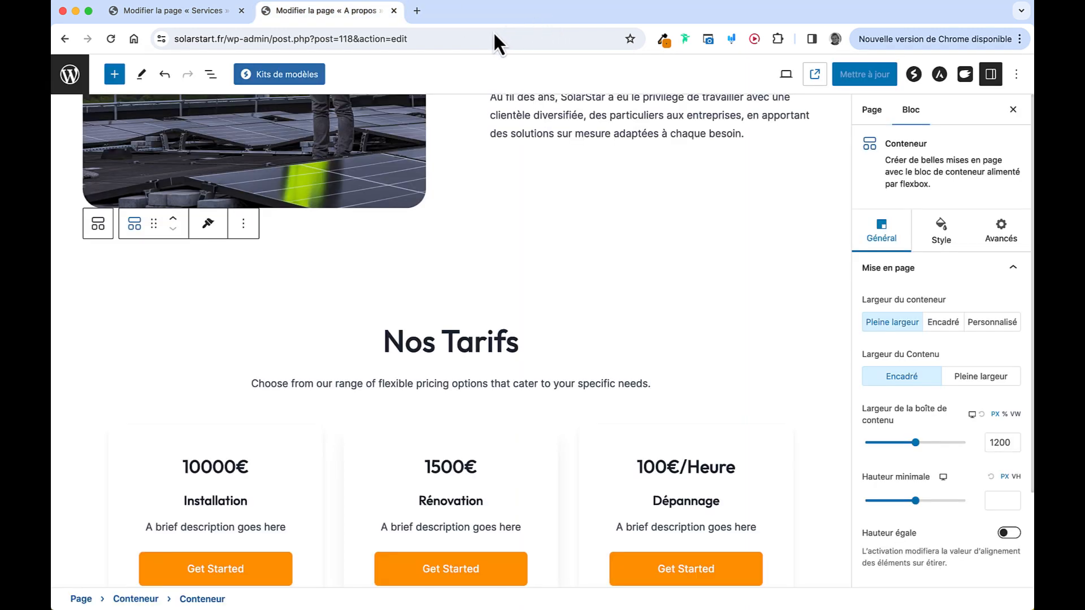
left_click(241, 12)
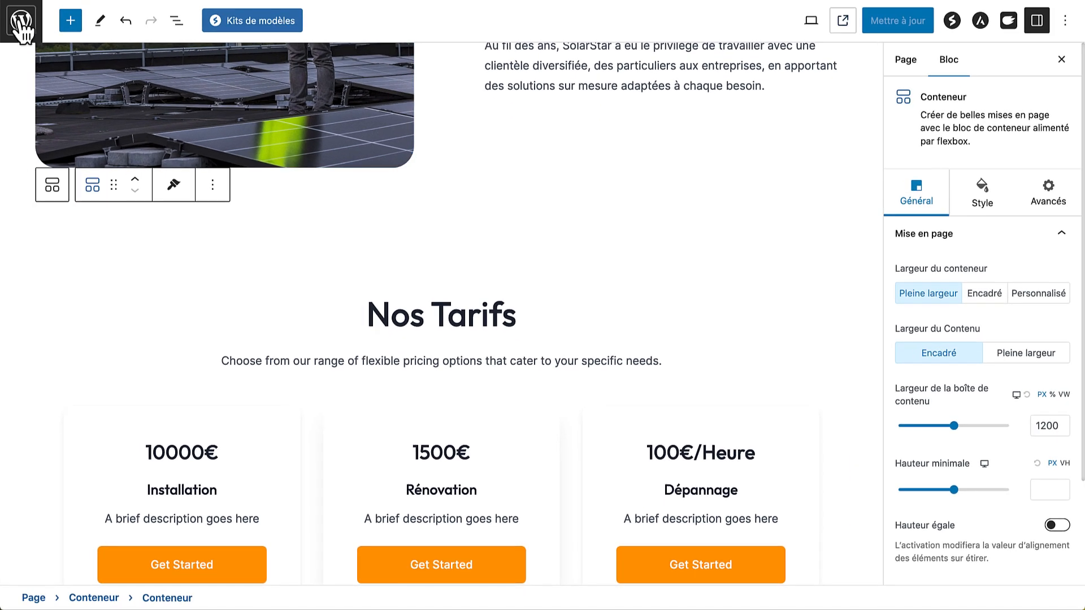
Exit the editor to Pages and browse the live SolarStar homepage
left_click(22, 23)
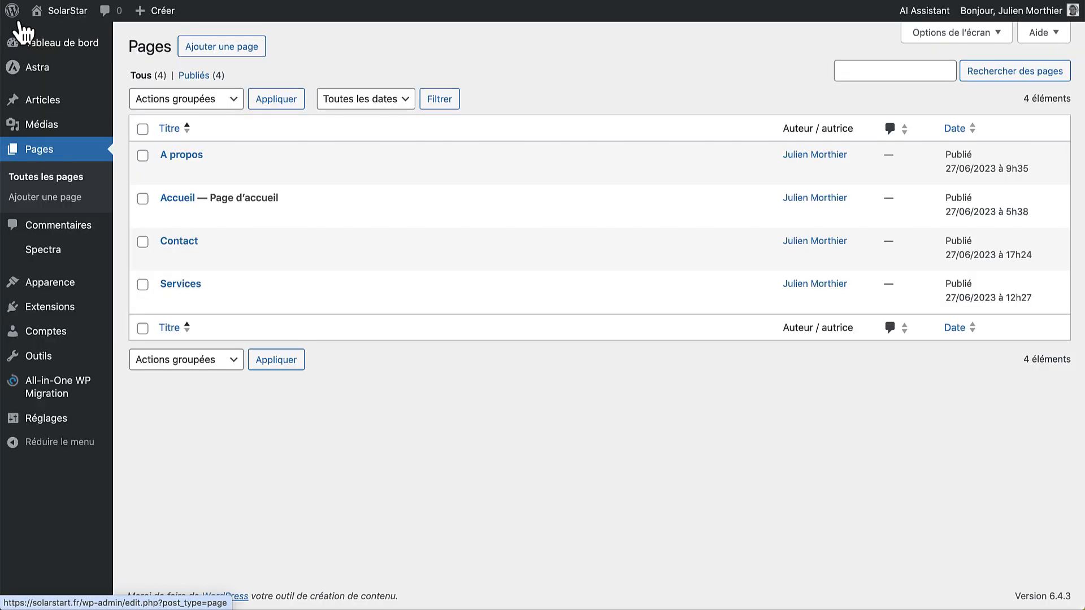
left_click(66, 14)
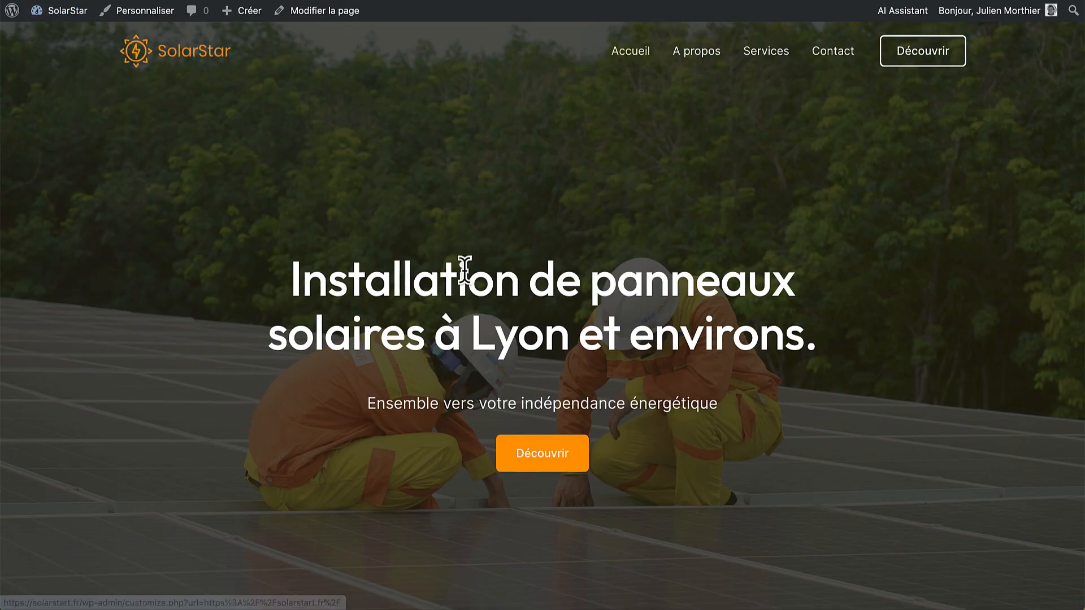
scroll(631, 244, "down", 20)
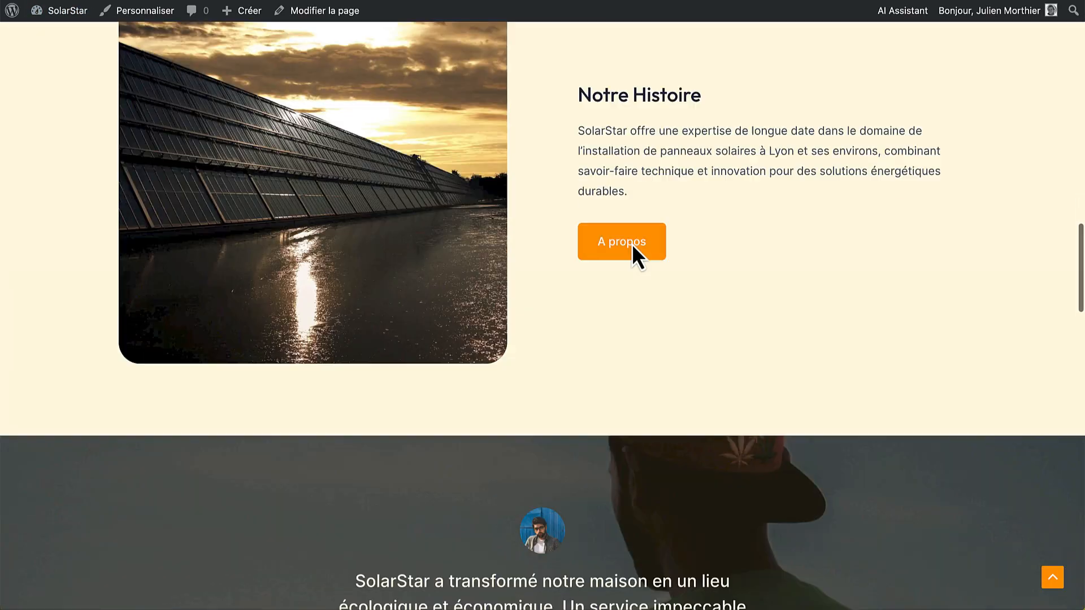
scroll(632, 243, "up", 20)
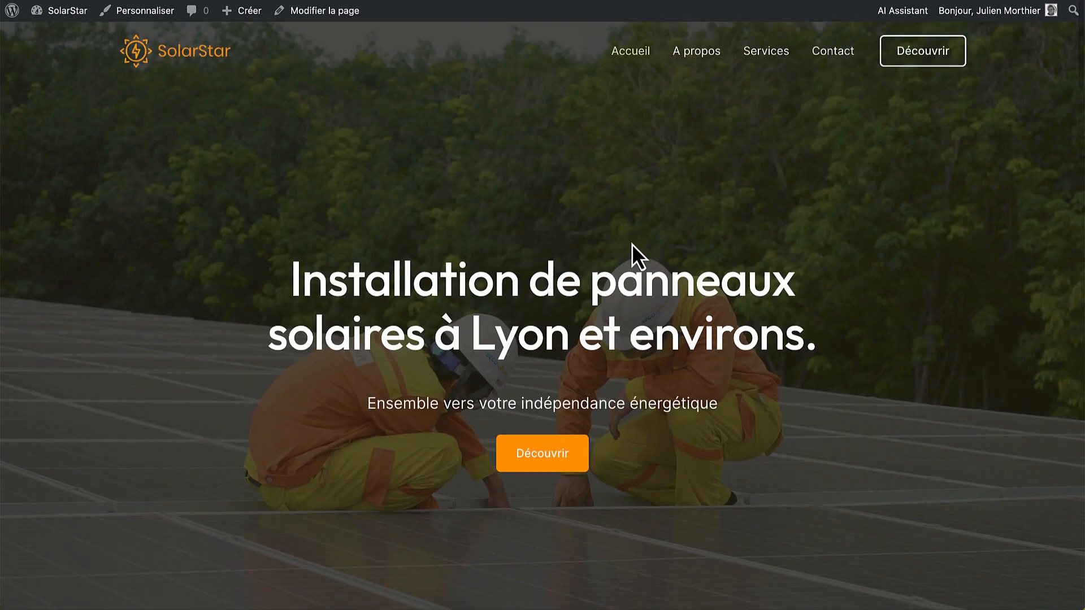
Open the Customizer's Global Typographie settings
left_click(144, 18)
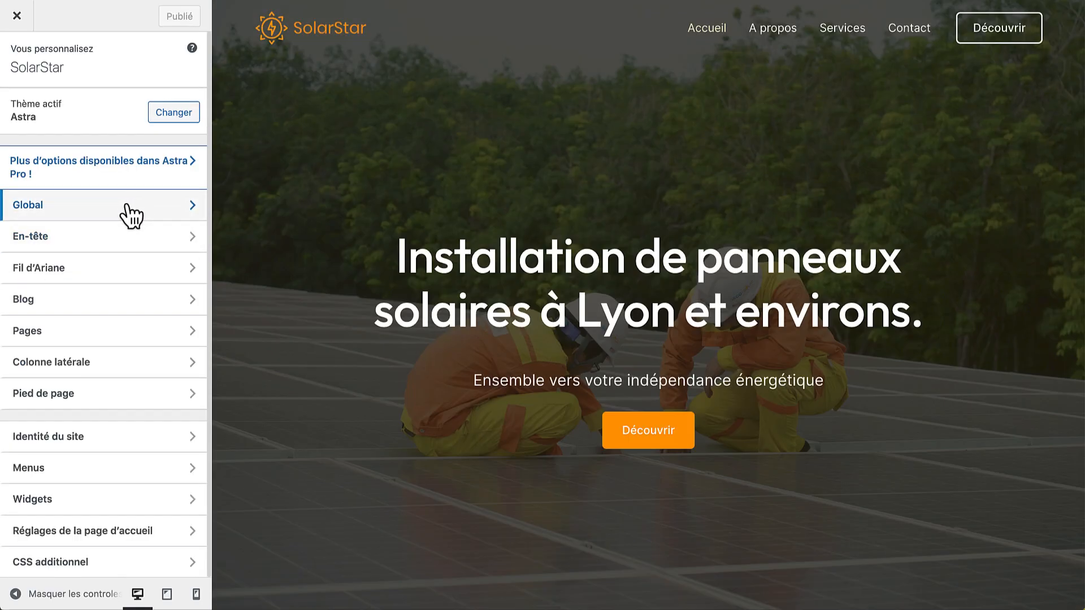
left_click(131, 215)
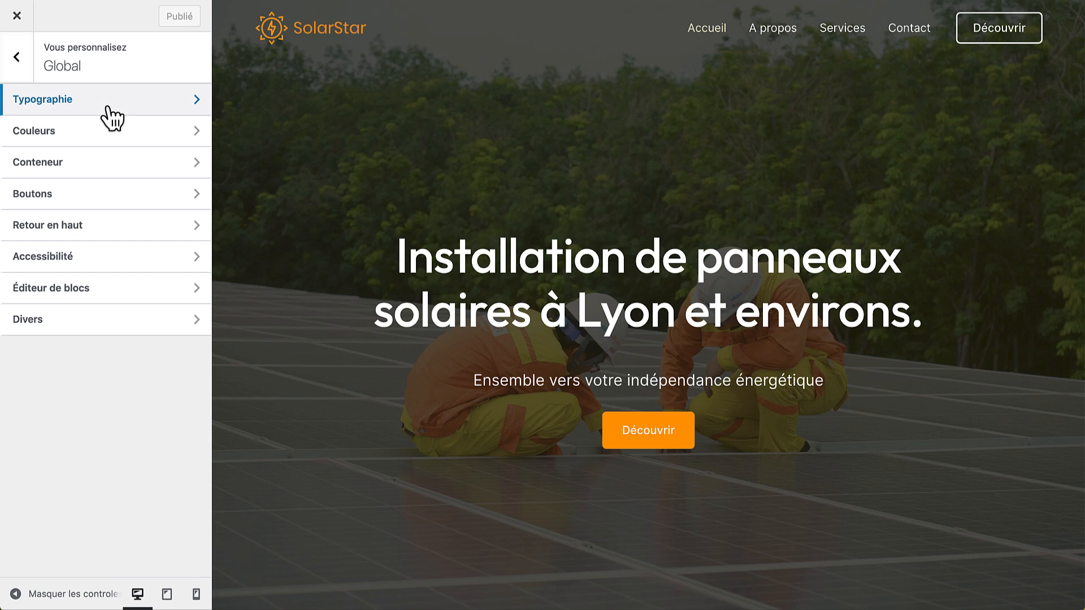
left_click(111, 117)
scroll(174, 348, "down", 1)
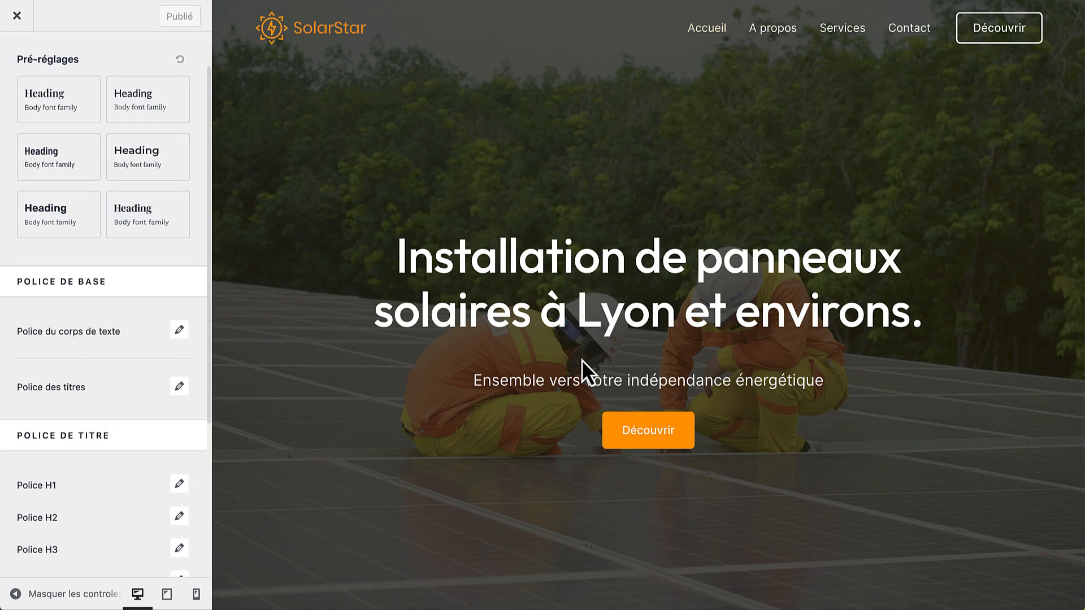
scroll(582, 360, "down", 5)
scroll(581, 360, "up", 4)
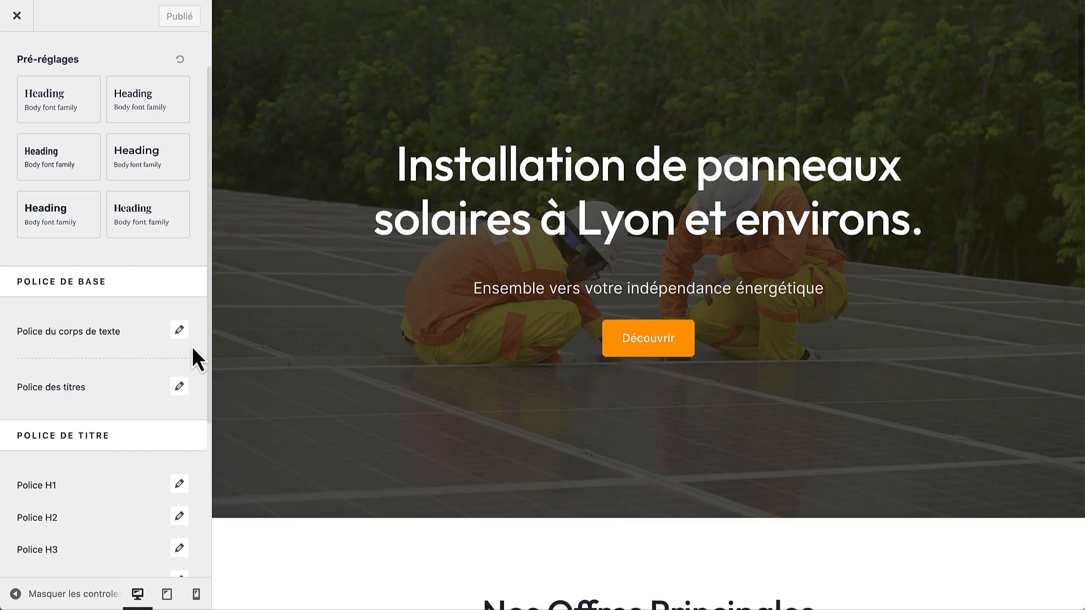
Set the heading font to Poppins with Normal 400 weight
left_click(179, 387)
left_click(138, 450)
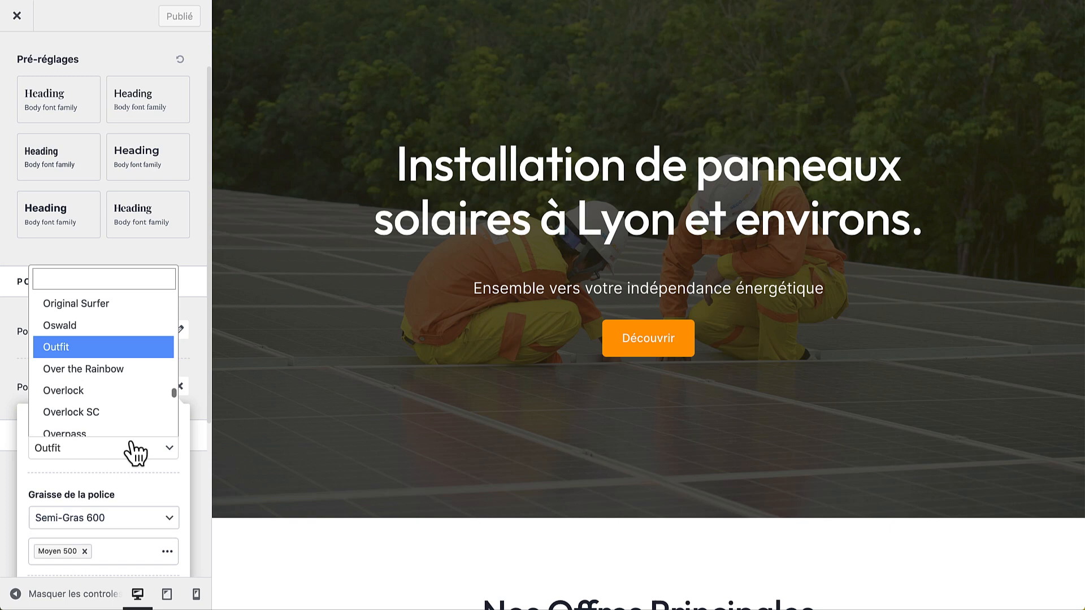
type("popp")
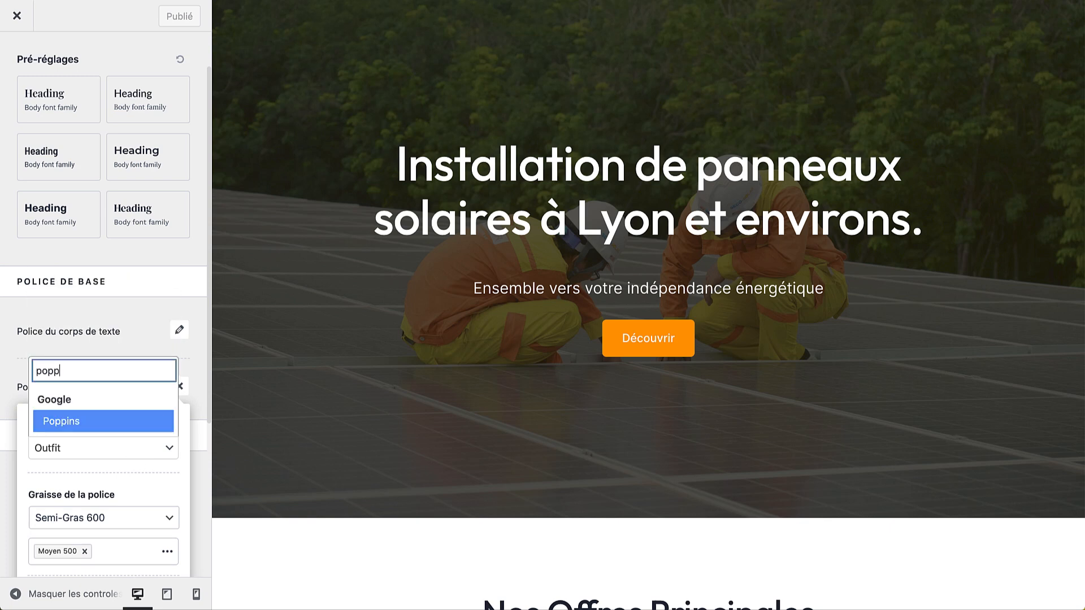
left_click(80, 421)
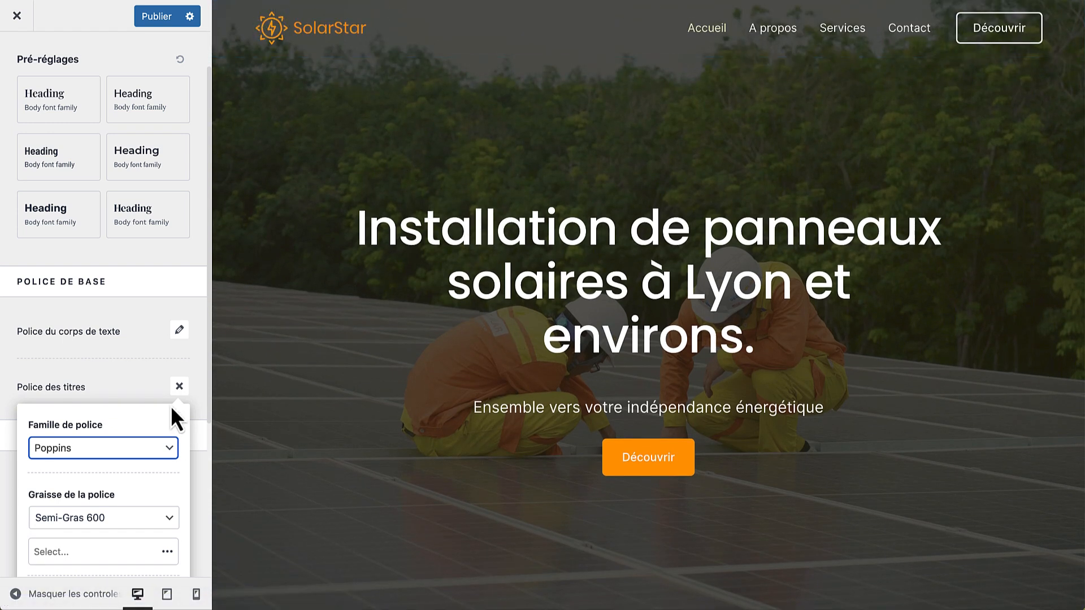
left_click(163, 519)
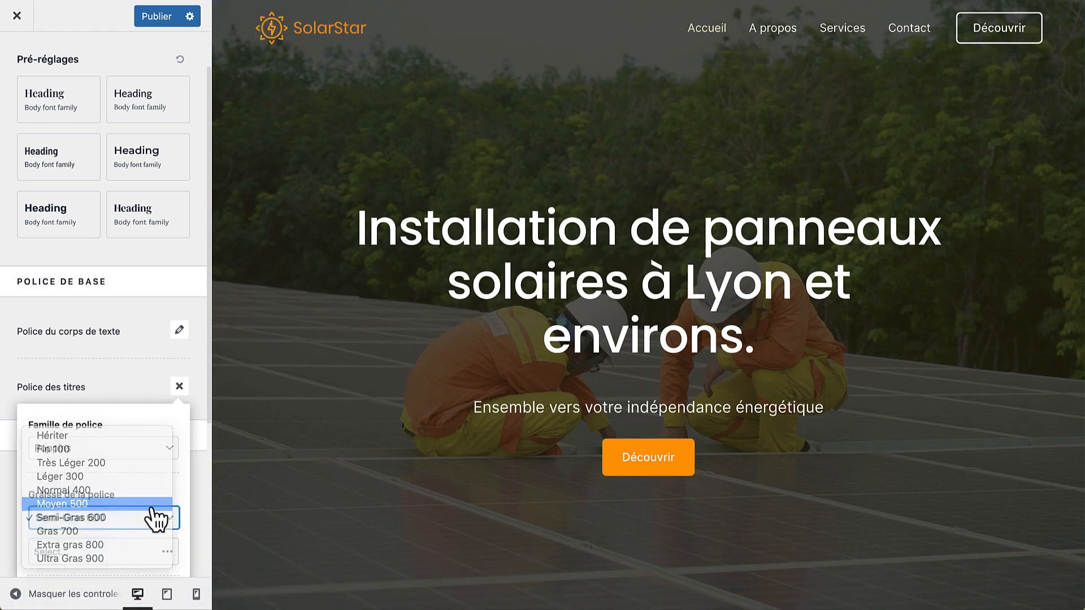
left_click(157, 505)
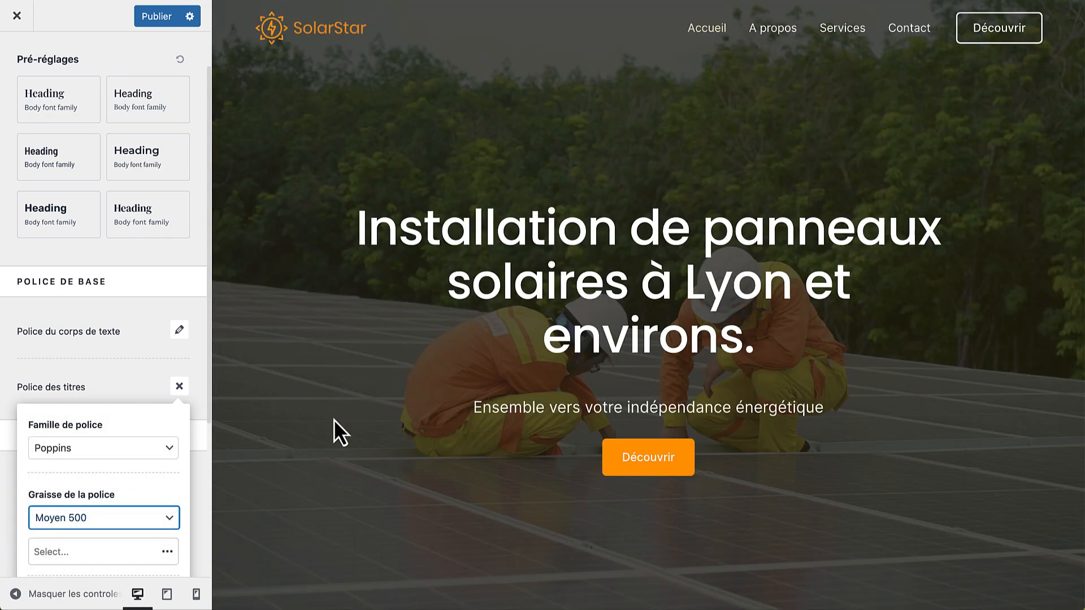
left_click(127, 517)
left_click(126, 504)
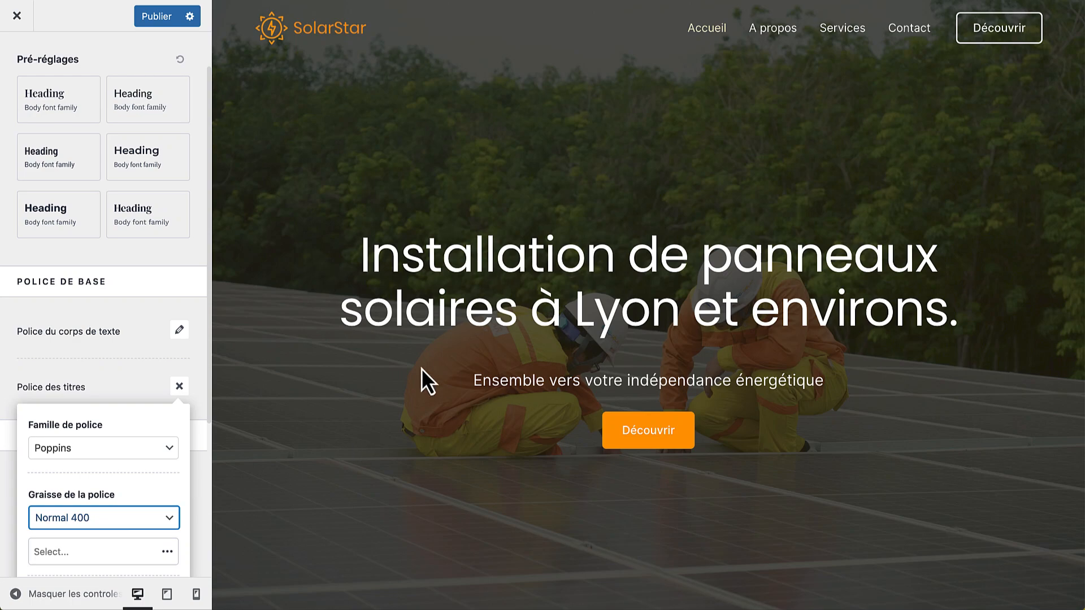
scroll(422, 369, "down", 10)
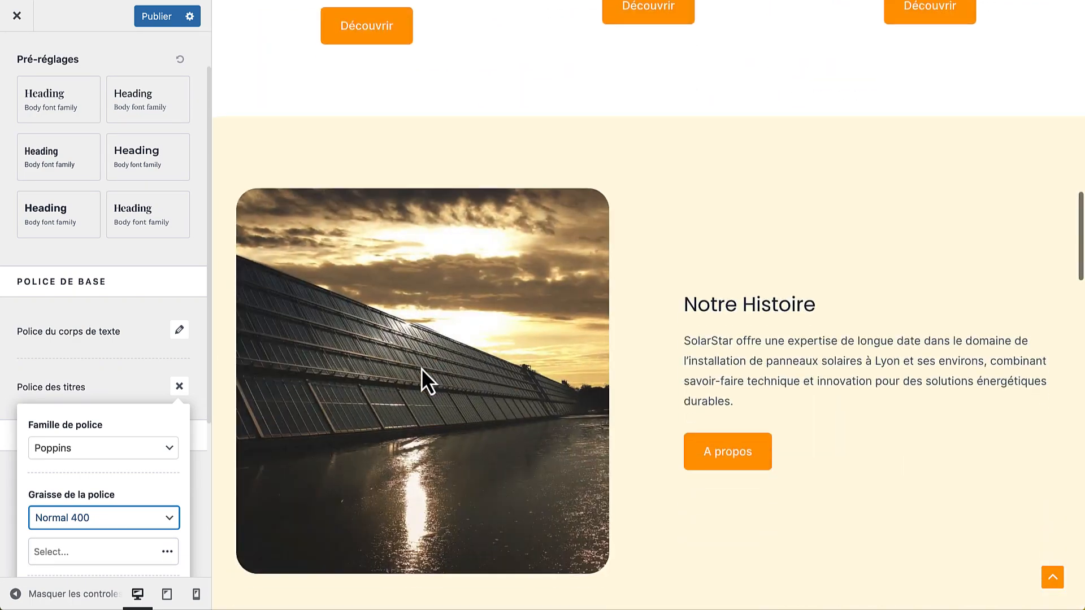
scroll(421, 368, "up", 4)
scroll(421, 368, "up", 3)
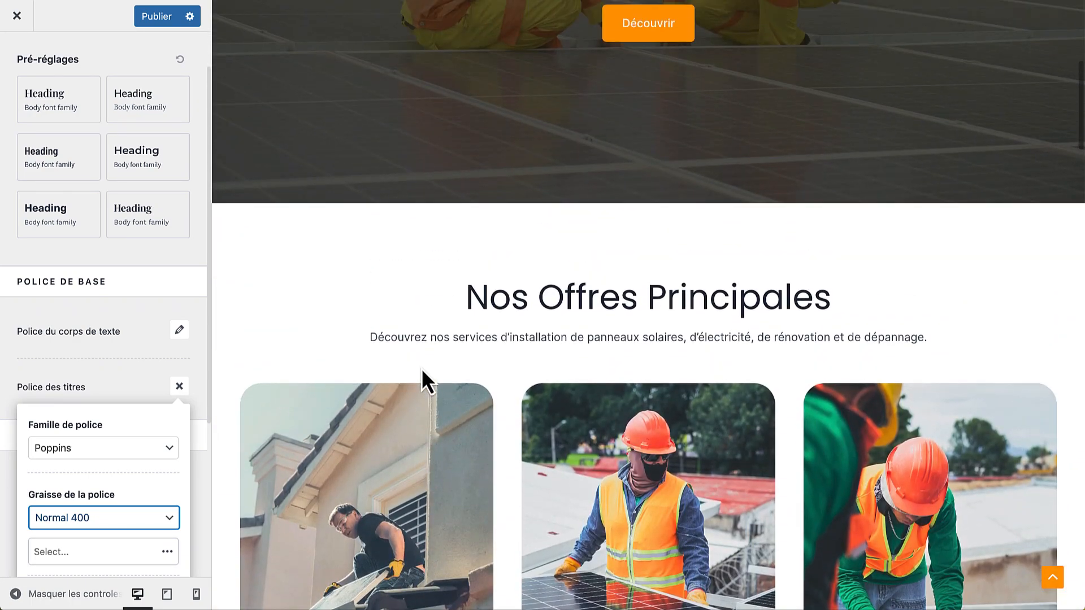
left_click(179, 356)
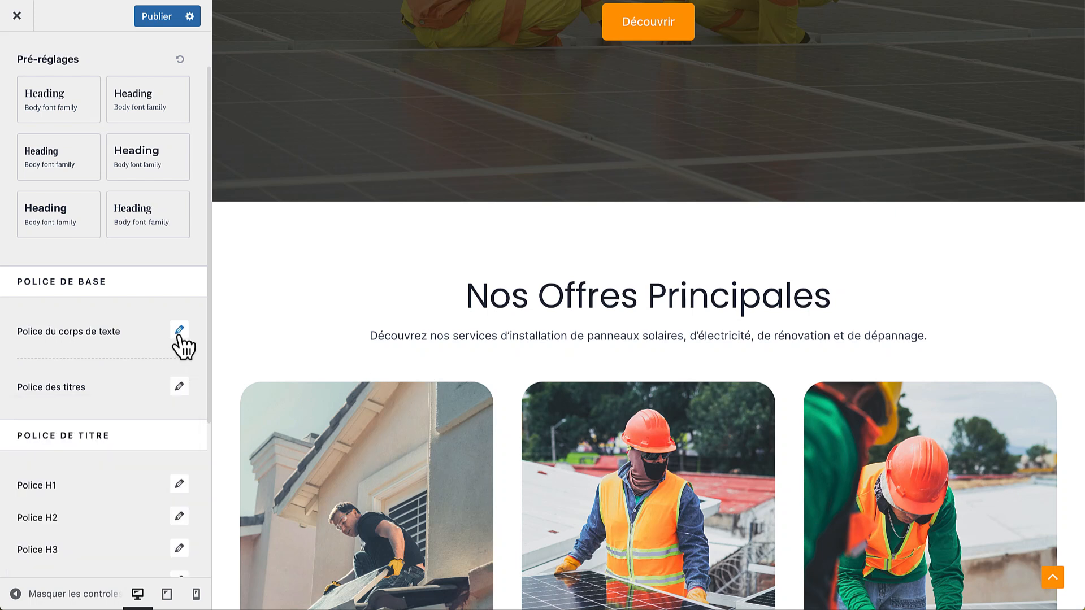
Change the body text font family to Rubik
left_click(180, 331)
left_click(160, 393)
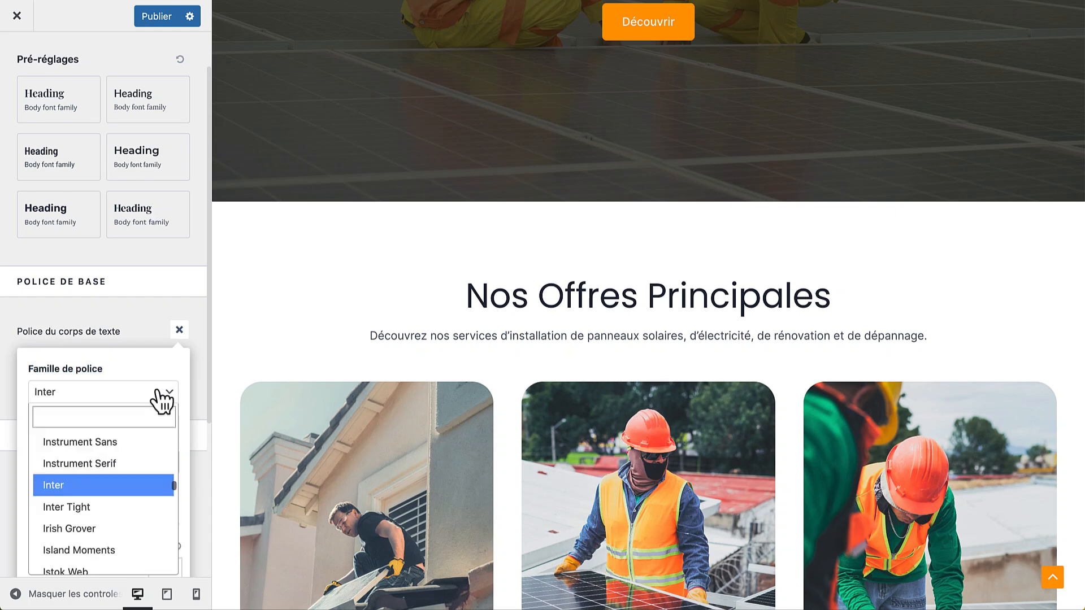
type("rubi")
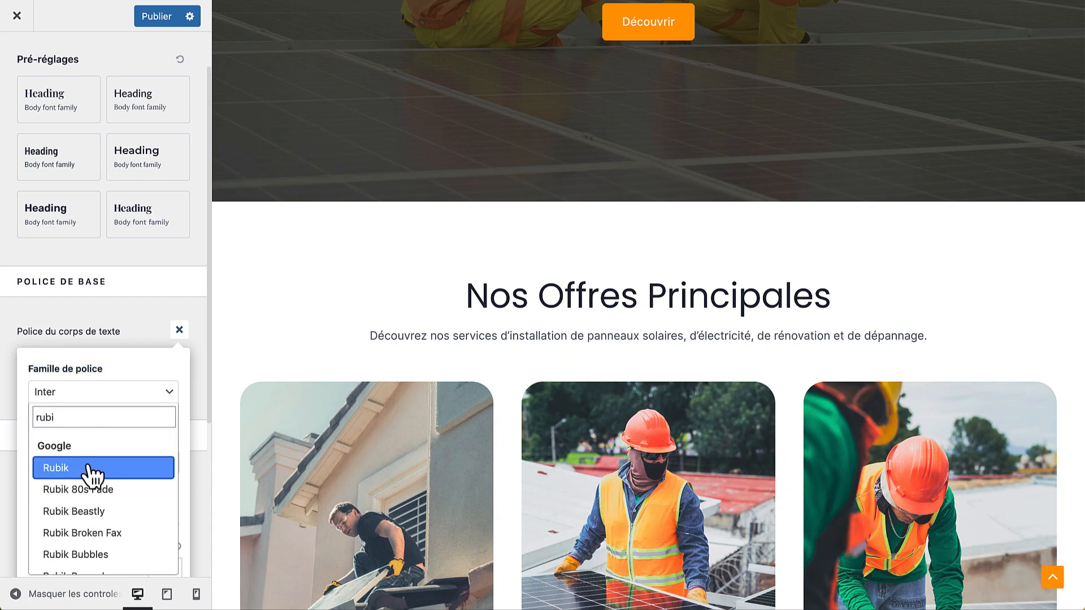
left_click(89, 468)
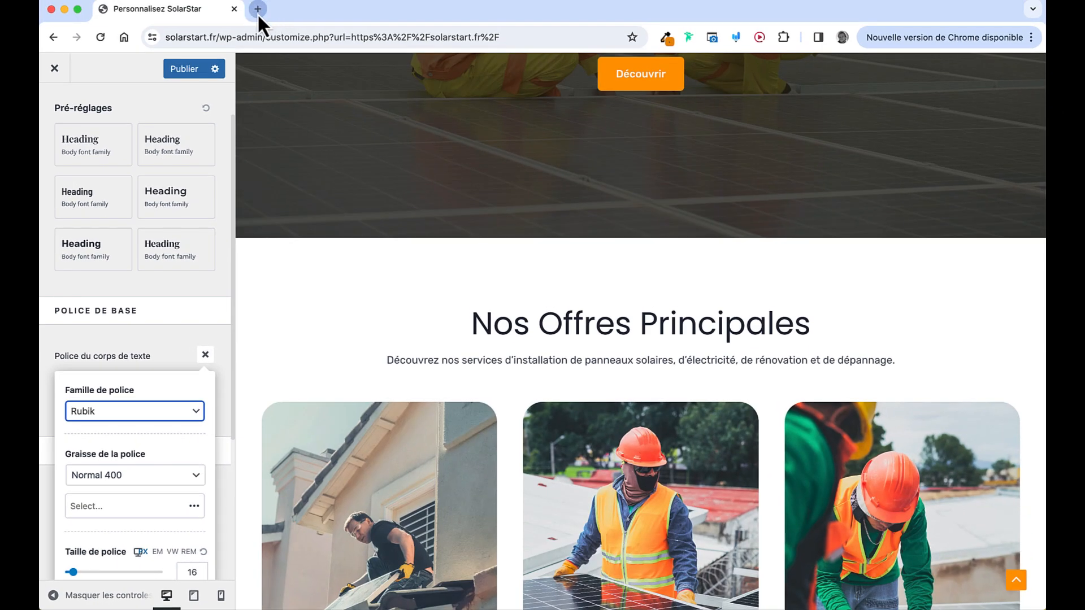
left_click(257, 9)
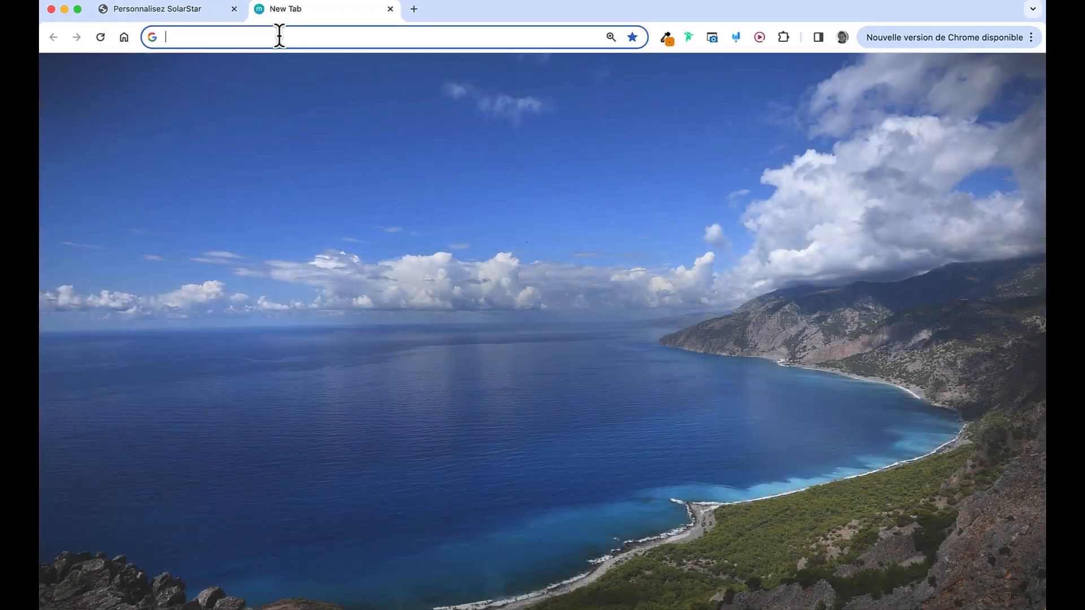
type("font pairing")
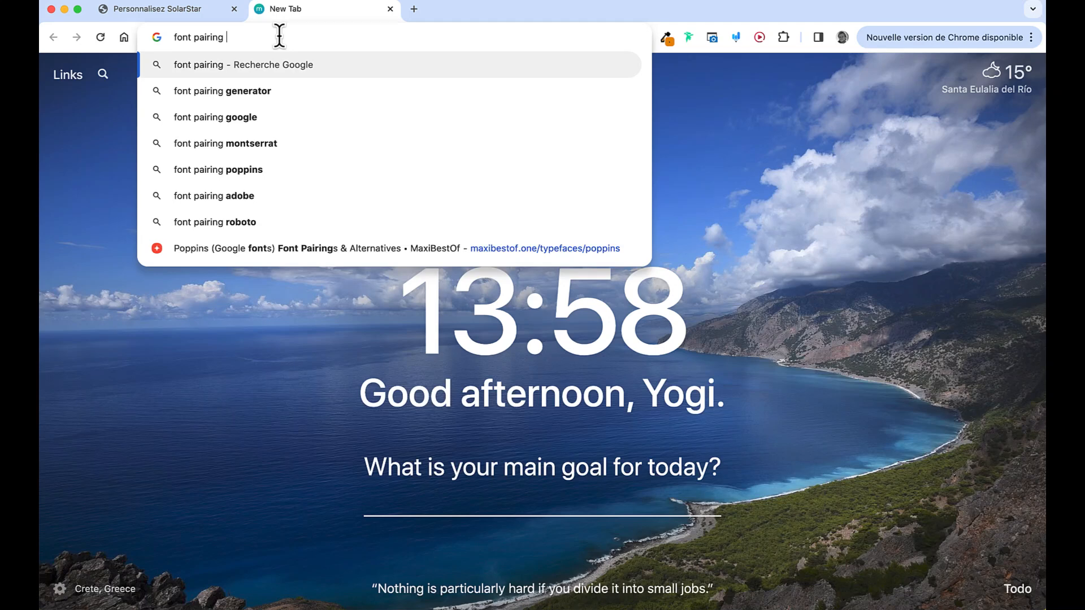
type(" open sans")
key("Return")
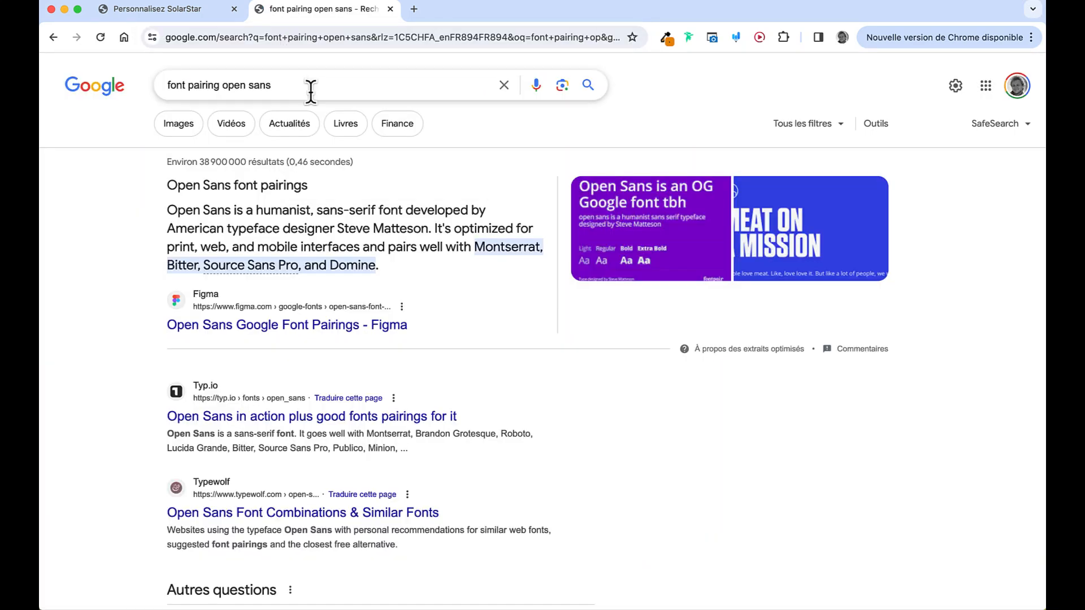
left_click(269, 329)
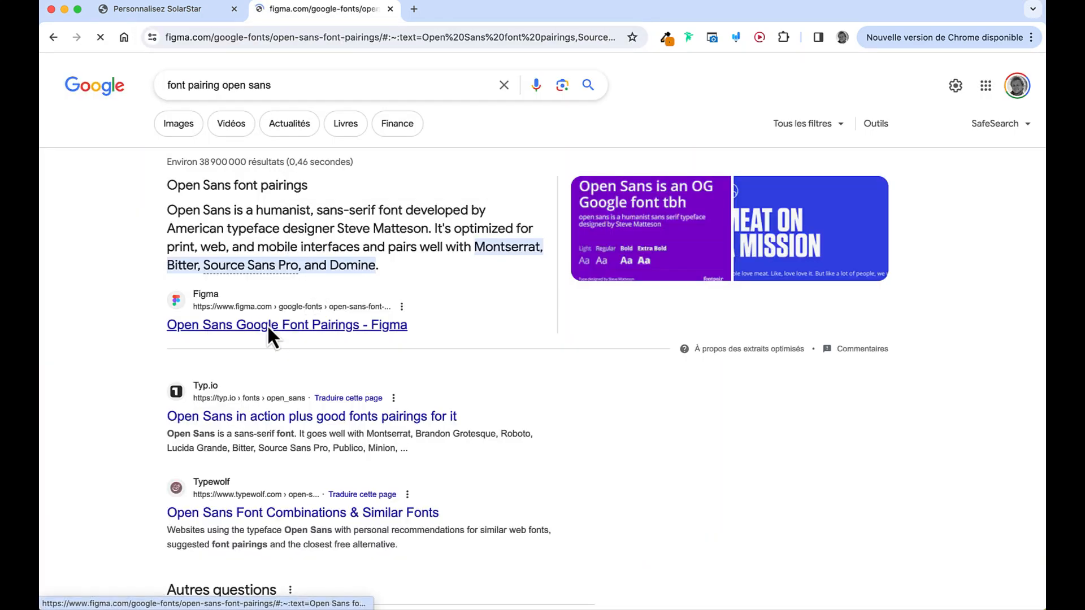
scroll(370, 339, "down", 4)
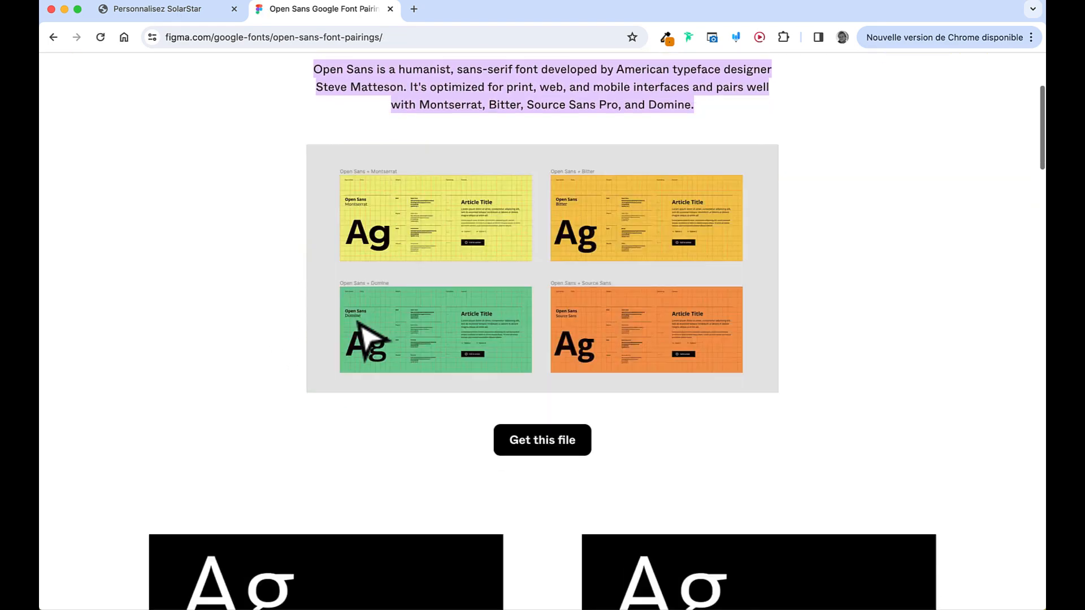
scroll(366, 334, "down", 10)
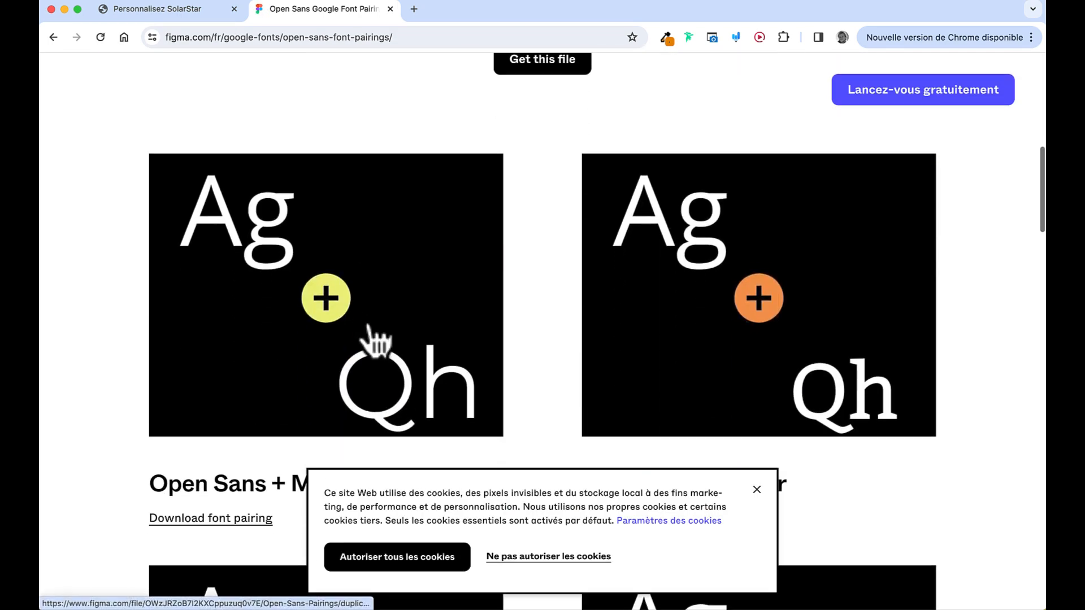
scroll(370, 339, "down", 3)
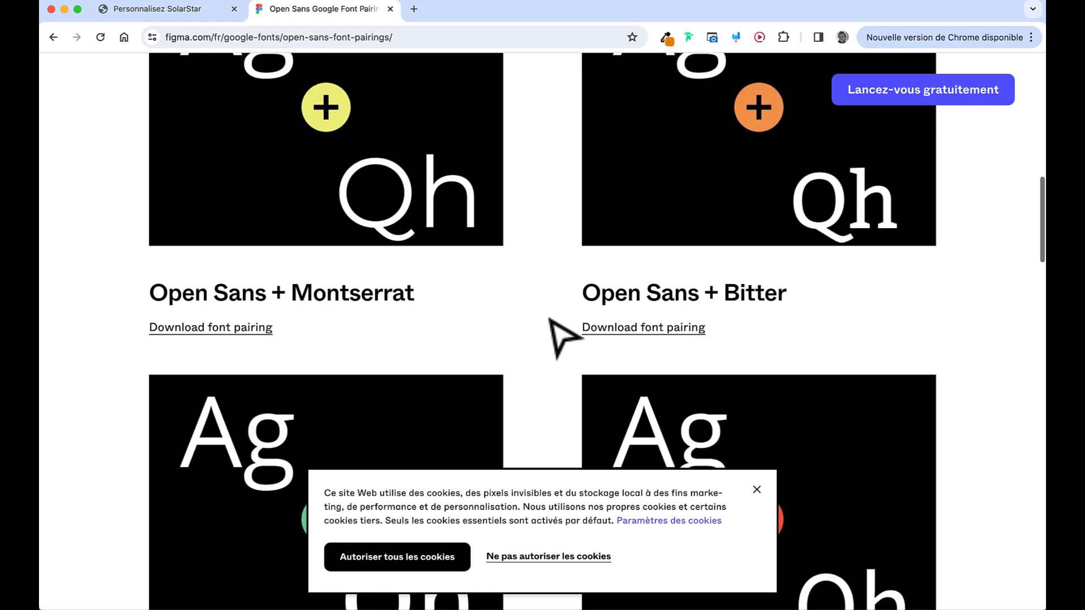
scroll(562, 337, "down", 10)
scroll(562, 337, "up", 14)
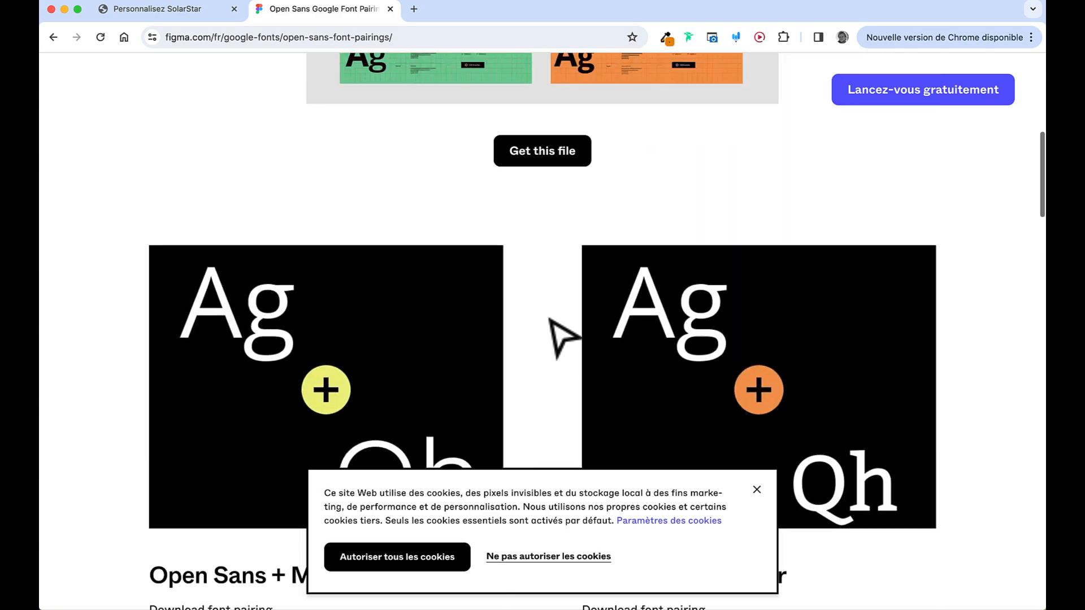
scroll(549, 320, "up", 8)
Leave the font pairings page and body font settings, then open the Global colour settings
left_click(390, 9)
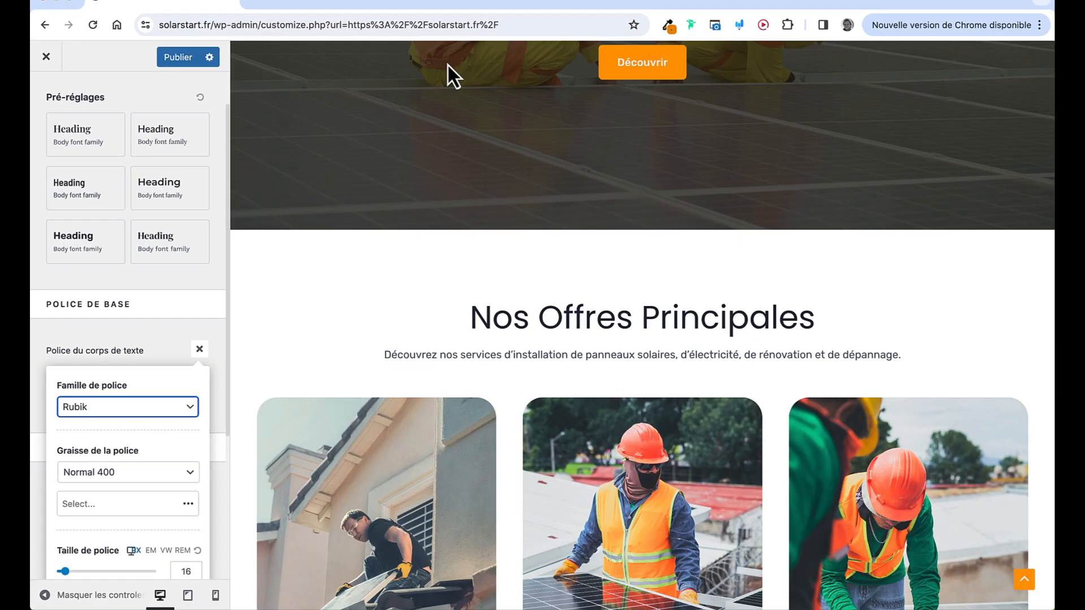
left_click(199, 347)
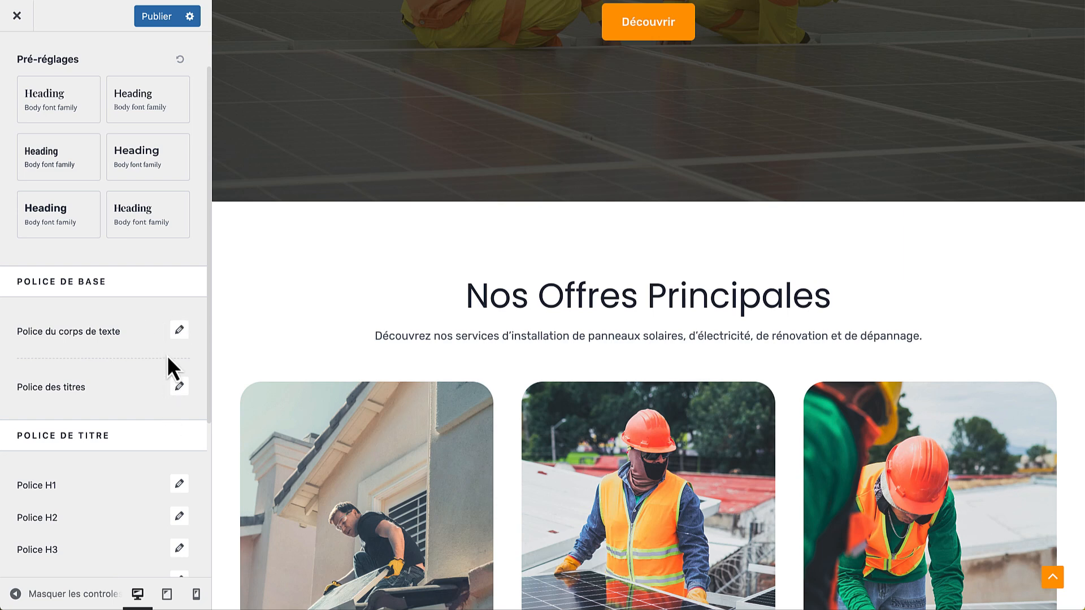
scroll(135, 311, "down", 3)
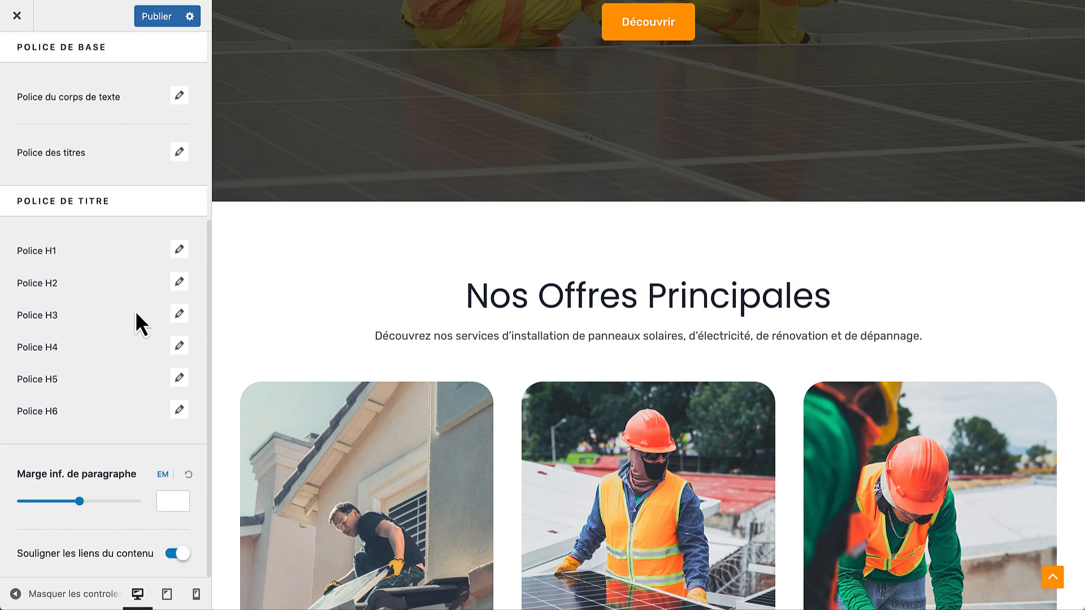
scroll(135, 310, "up", 4)
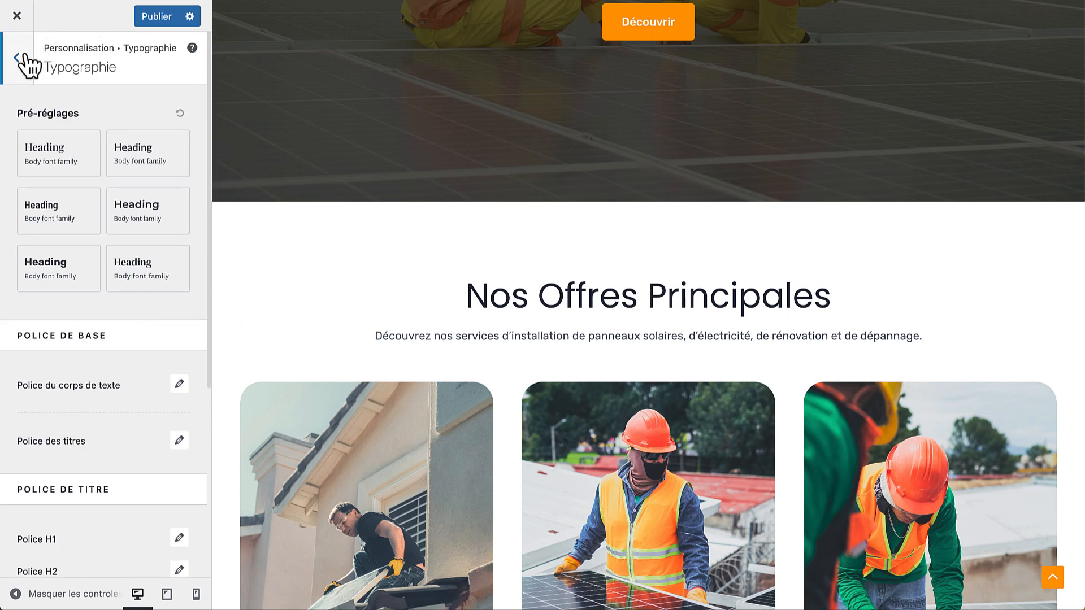
left_click(27, 61)
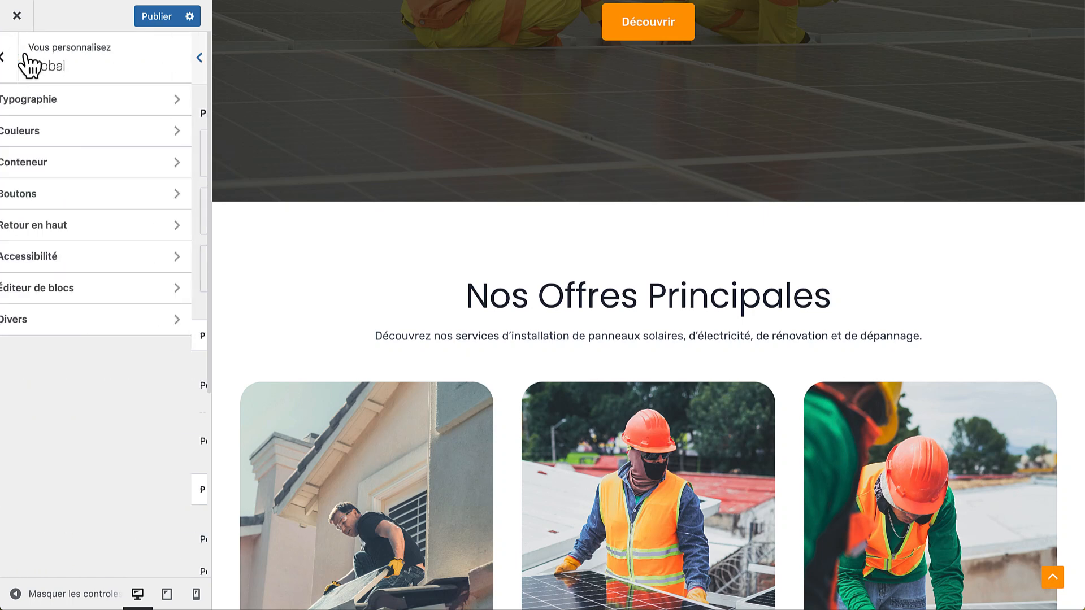
left_click(102, 131)
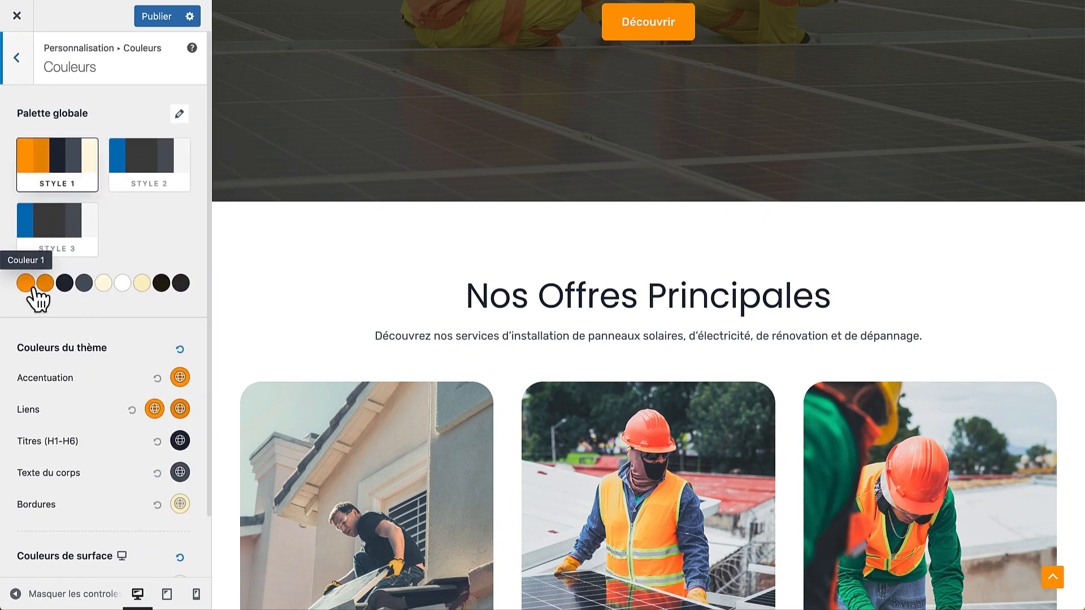
scroll(559, 215, "up", 4)
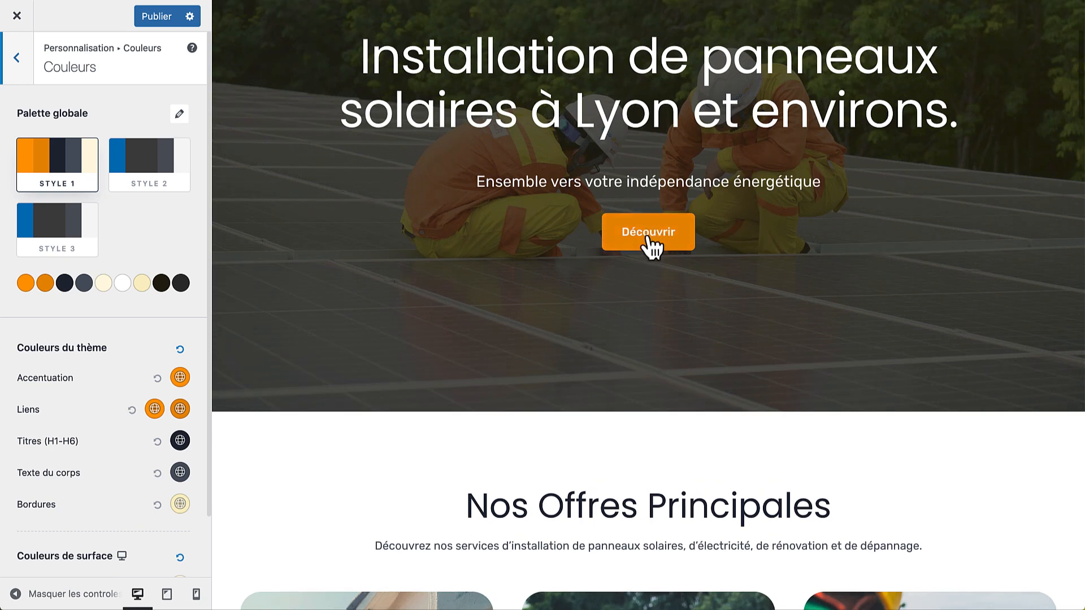
Preview a bright blue, then a deep indigo, for the first palette colour
left_click(31, 290)
double_click(73, 551)
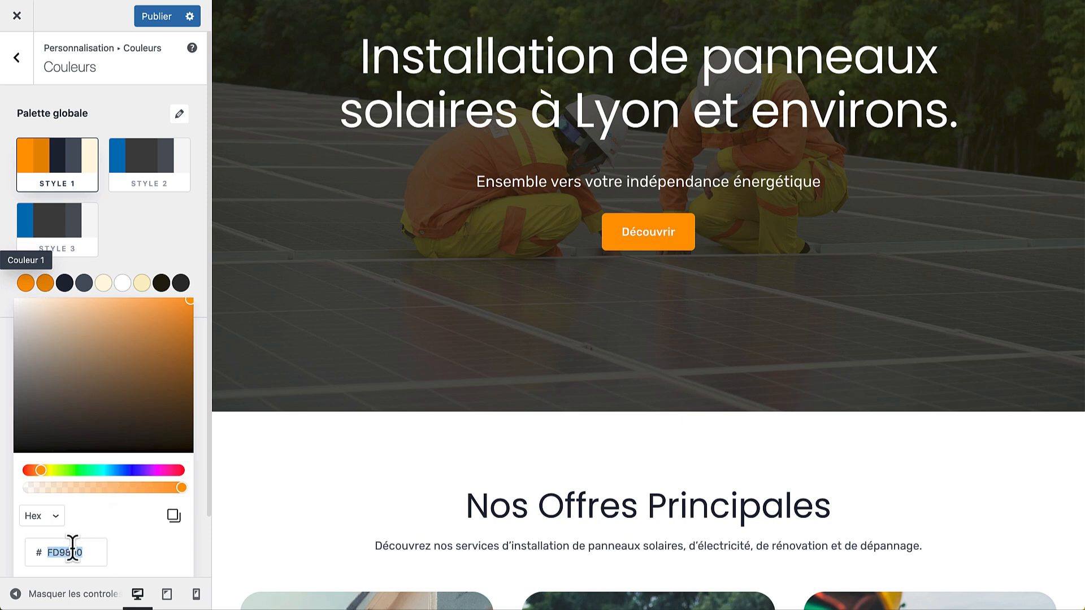
left_click_drag(98, 470, 135, 469)
left_click(145, 403)
left_click_drag(146, 405, 174, 366)
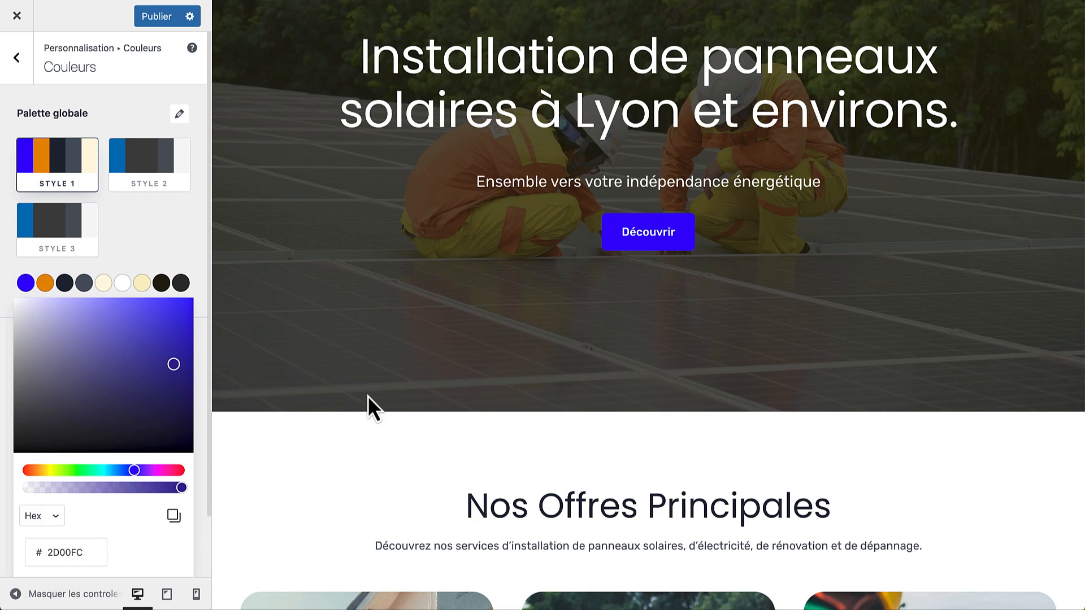
scroll(368, 395, "down", 10)
scroll(368, 395, "down", 1)
left_click(110, 340)
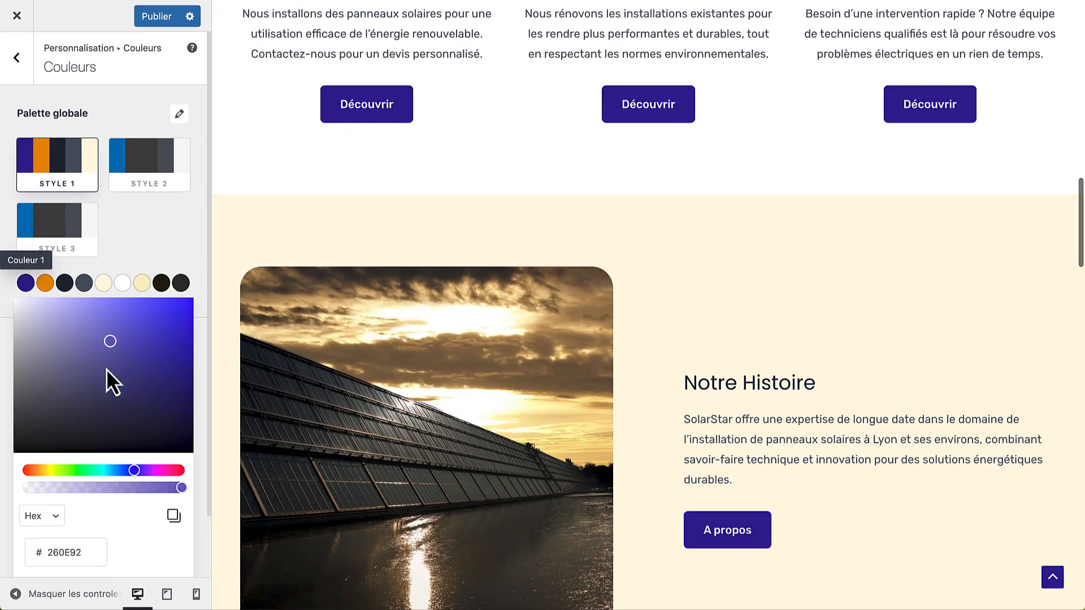
Try a bright green, then restore the orange #FF9800 and go back to the Global sections
left_click_drag(65, 470, 71, 471)
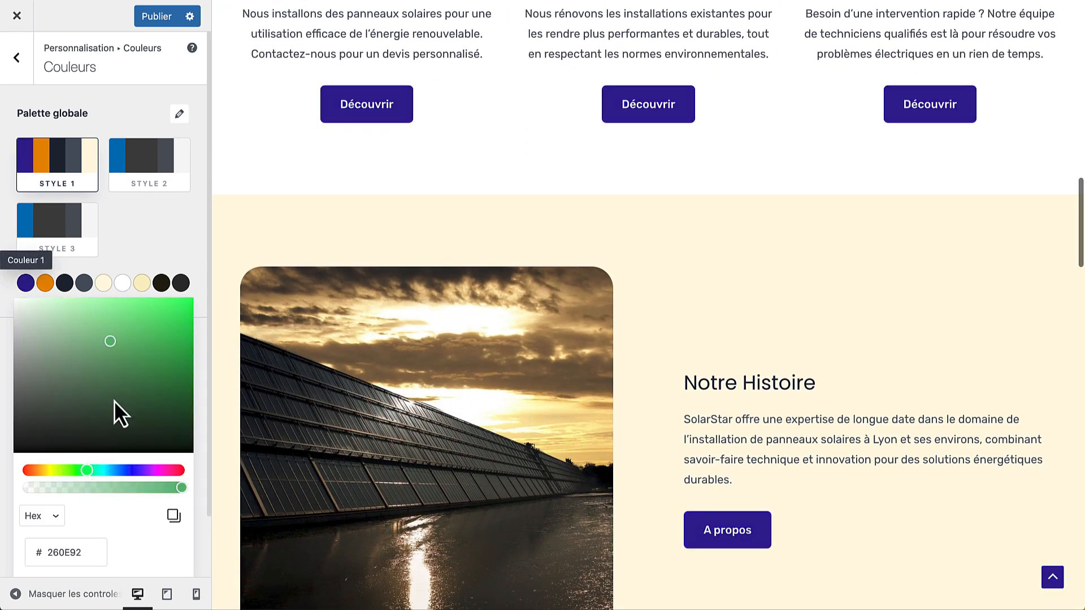
left_click_drag(116, 399, 130, 358)
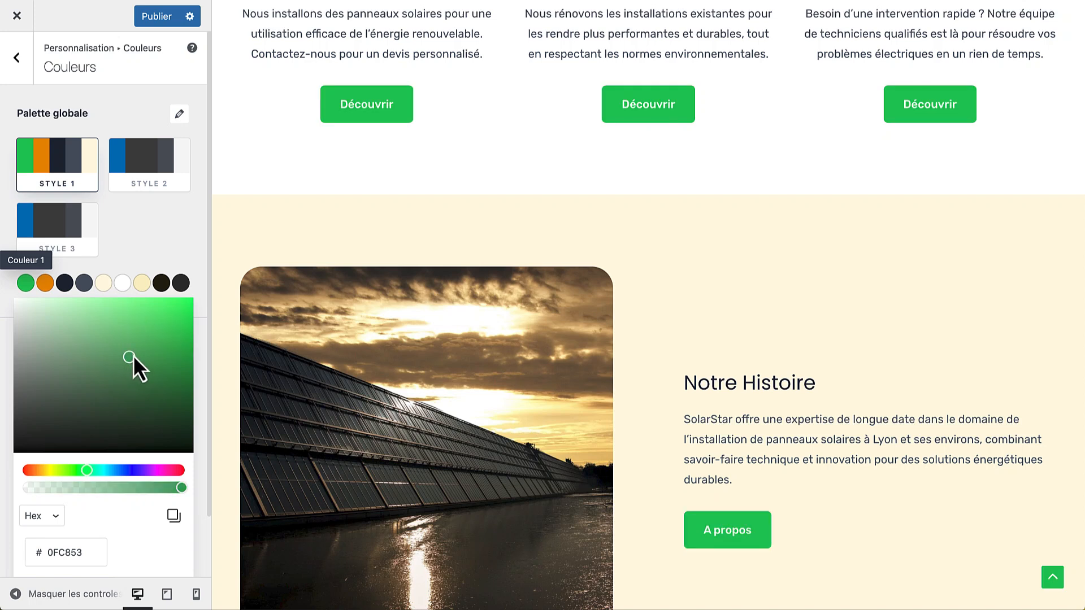
double_click(57, 552)
type("FF8C00")
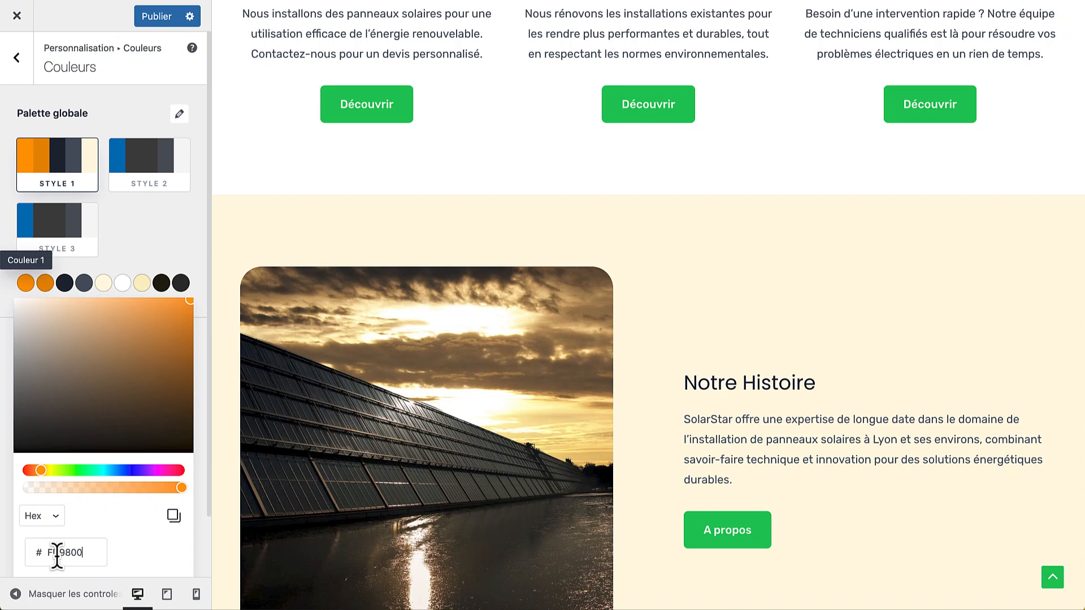
left_click(182, 225)
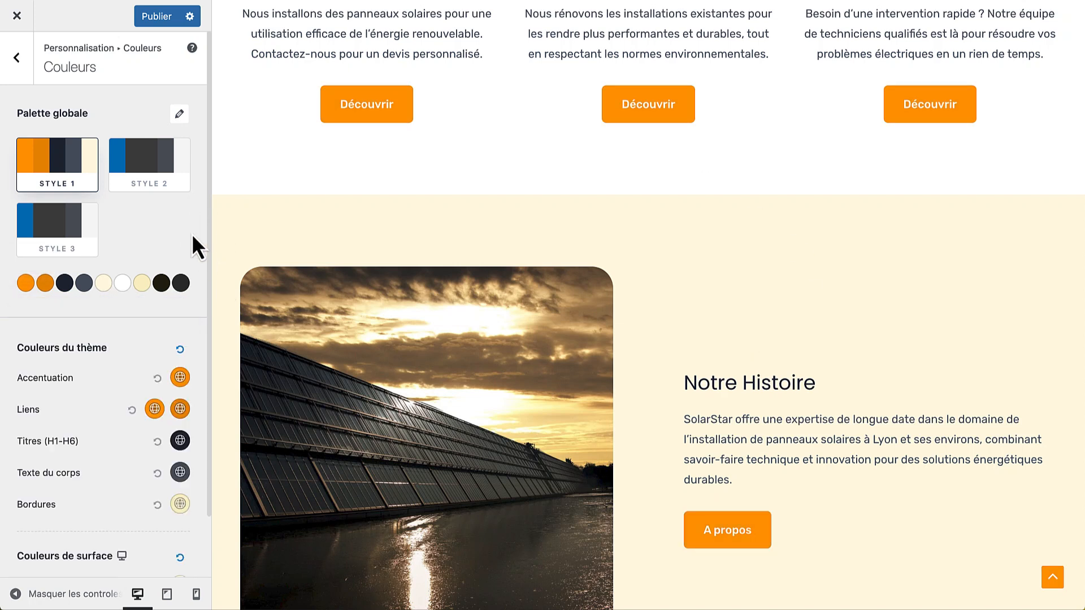
scroll(191, 233, "down", 2)
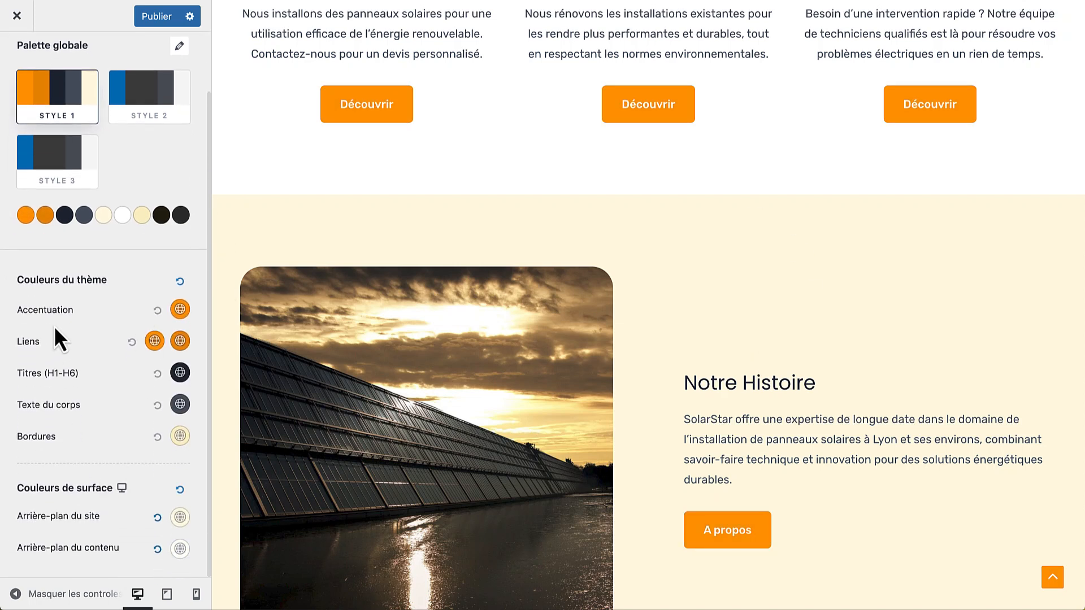
scroll(168, 263, "up", 2)
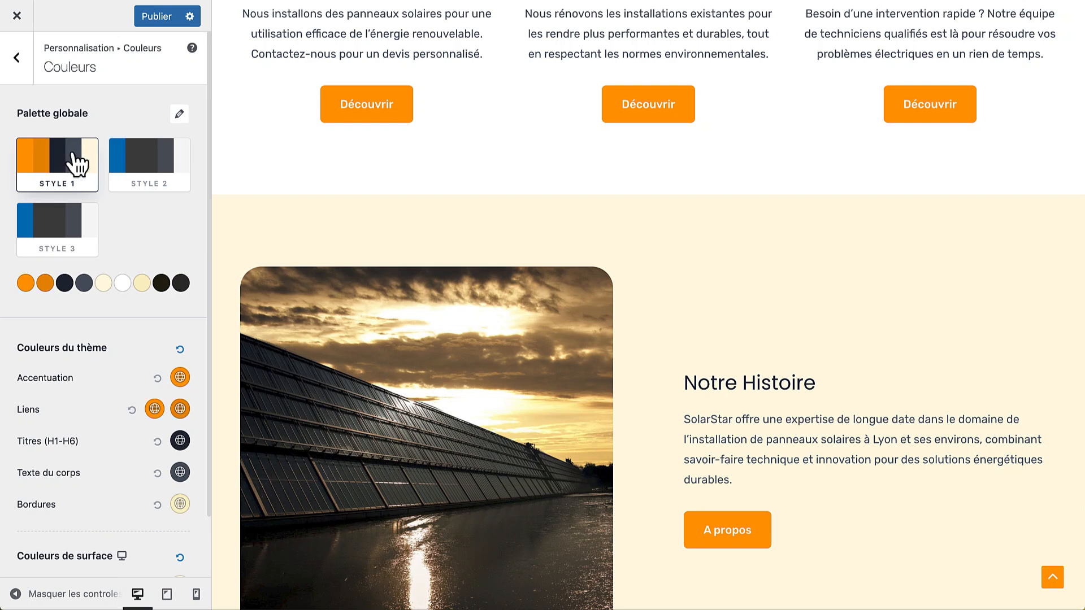
left_click(17, 58)
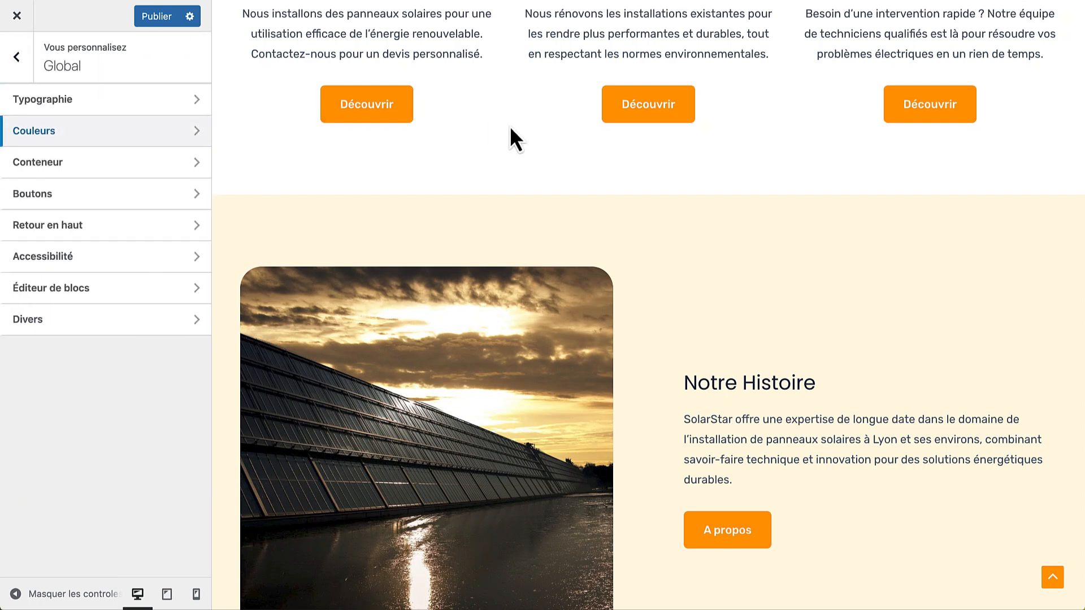
Link all four Rayon de bordure corners in Global > Boutons and set them to 30 px
left_click(156, 193)
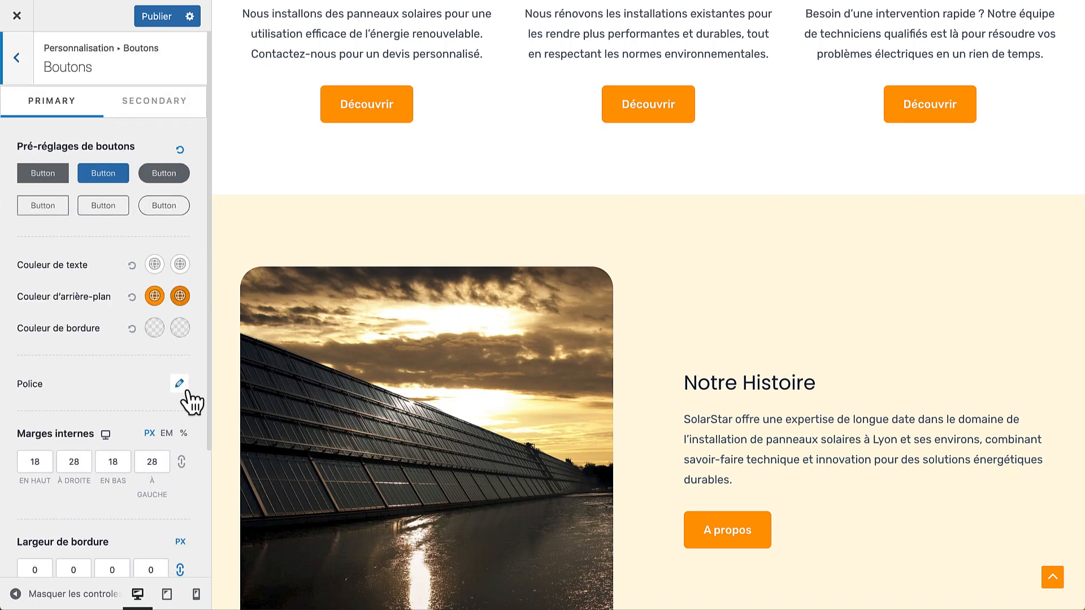
scroll(189, 399, "down", 3)
scroll(476, 131, "up", 10)
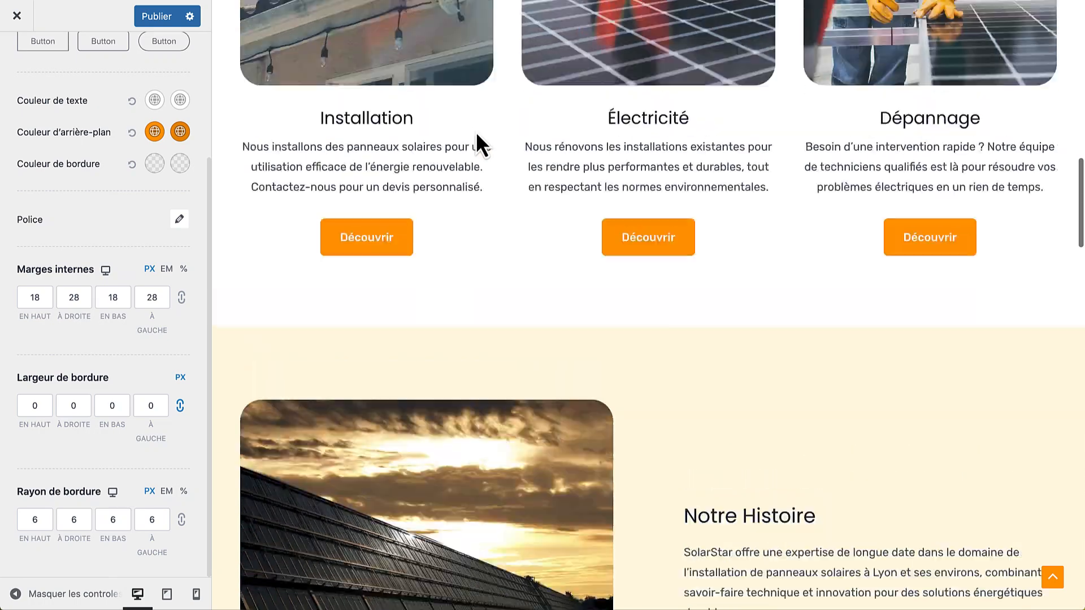
scroll(476, 131, "down", 7)
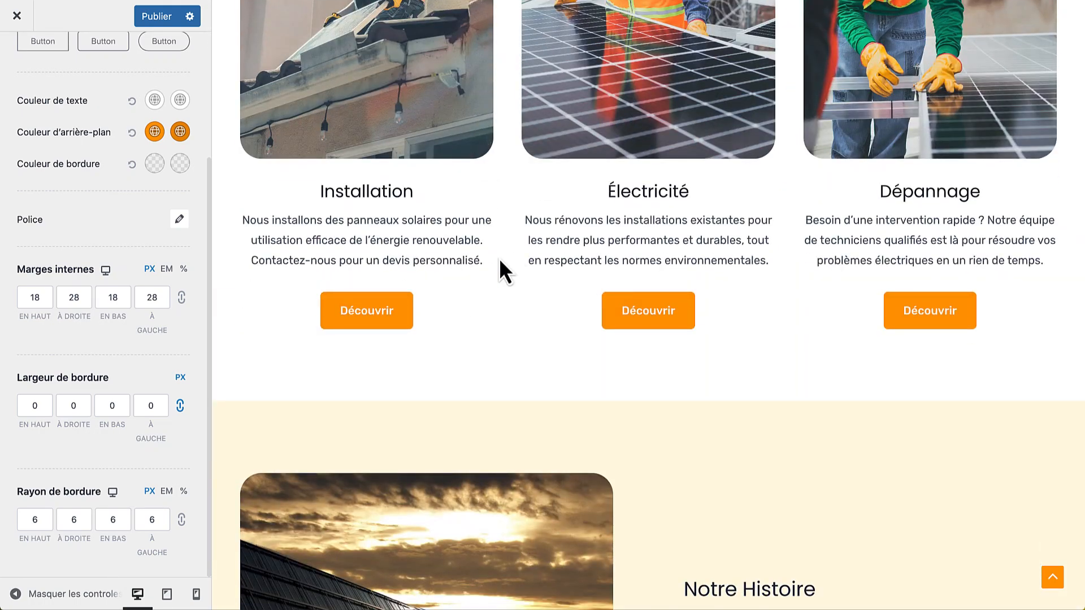
scroll(499, 259, "up", 15)
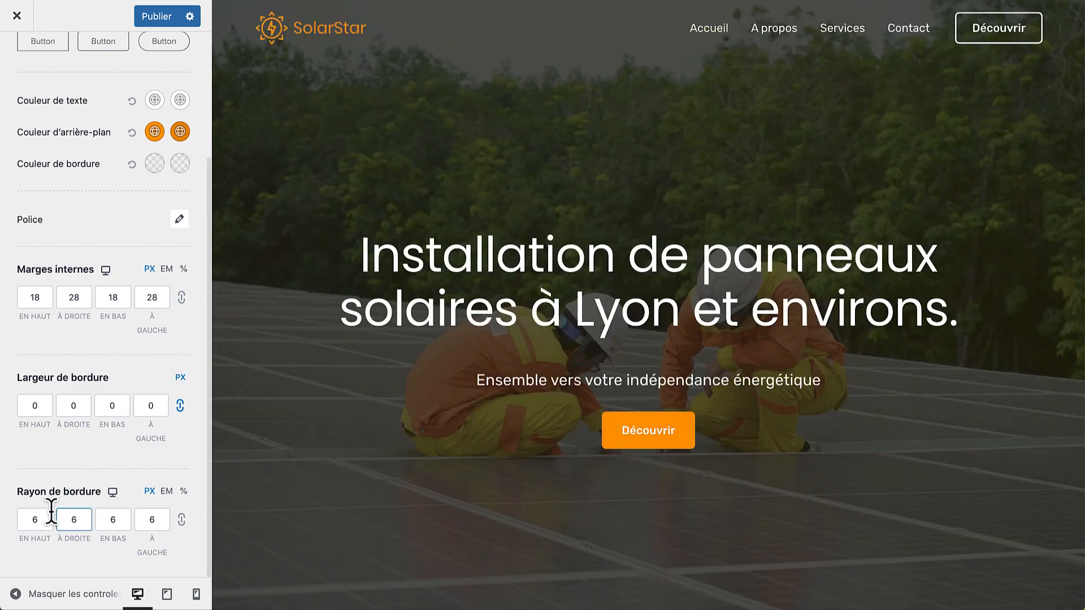
left_click(164, 517)
left_click(181, 519)
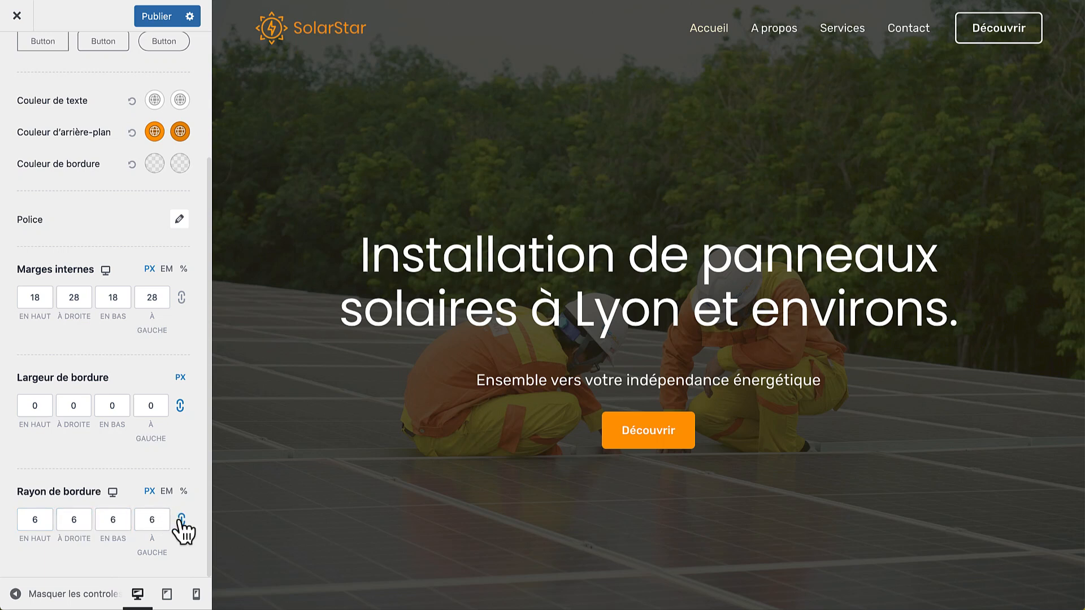
left_click(33, 522)
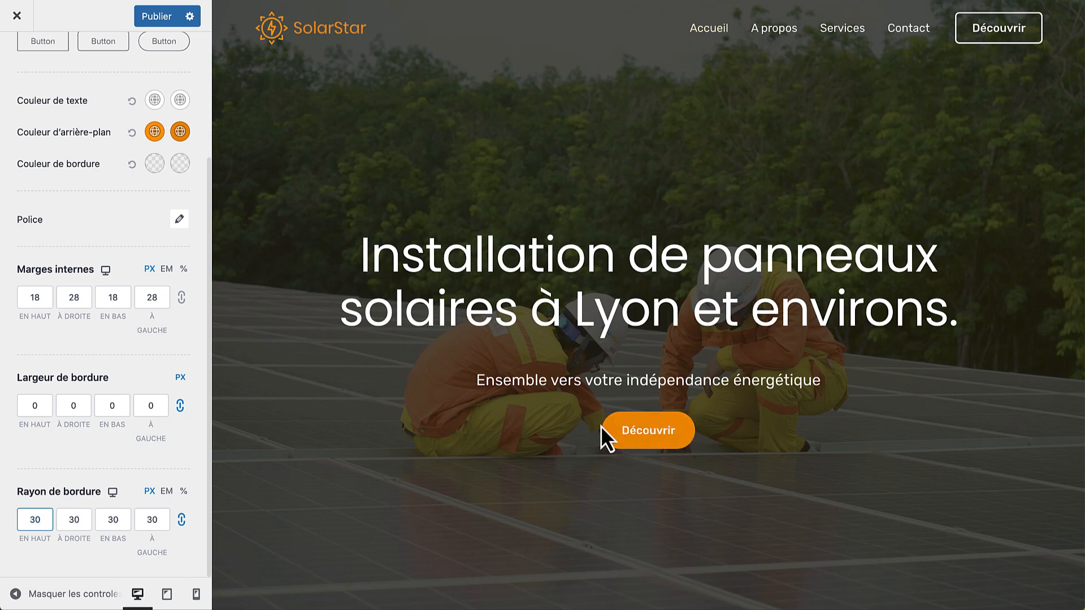
Check the pill-shaped buttons down the preview page, then publish the changes
scroll(504, 457, "down", 3)
scroll(503, 456, "down", 10)
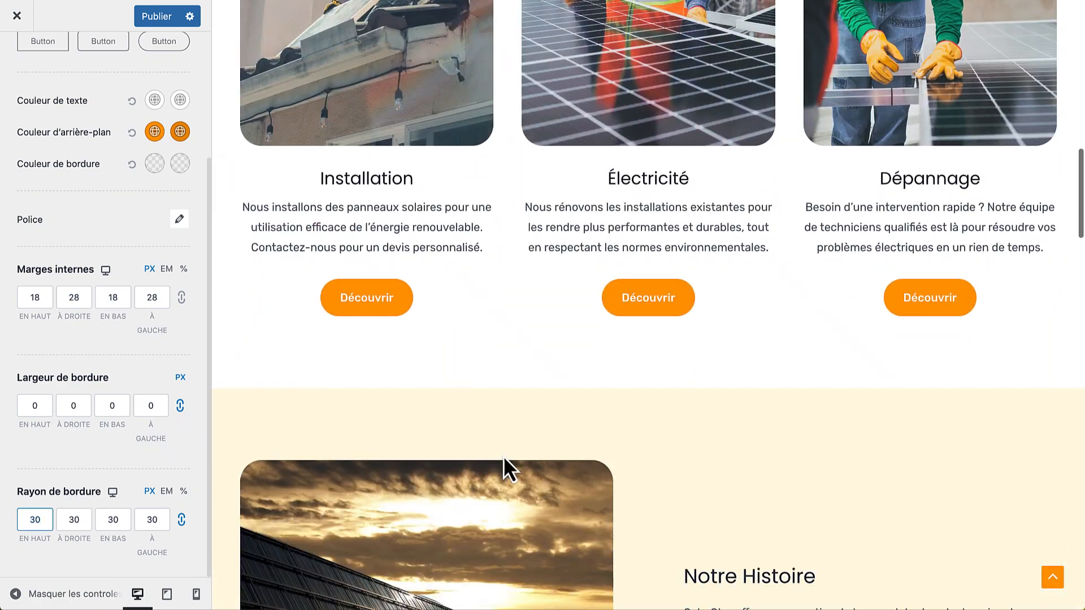
scroll(591, 398, "down", 15)
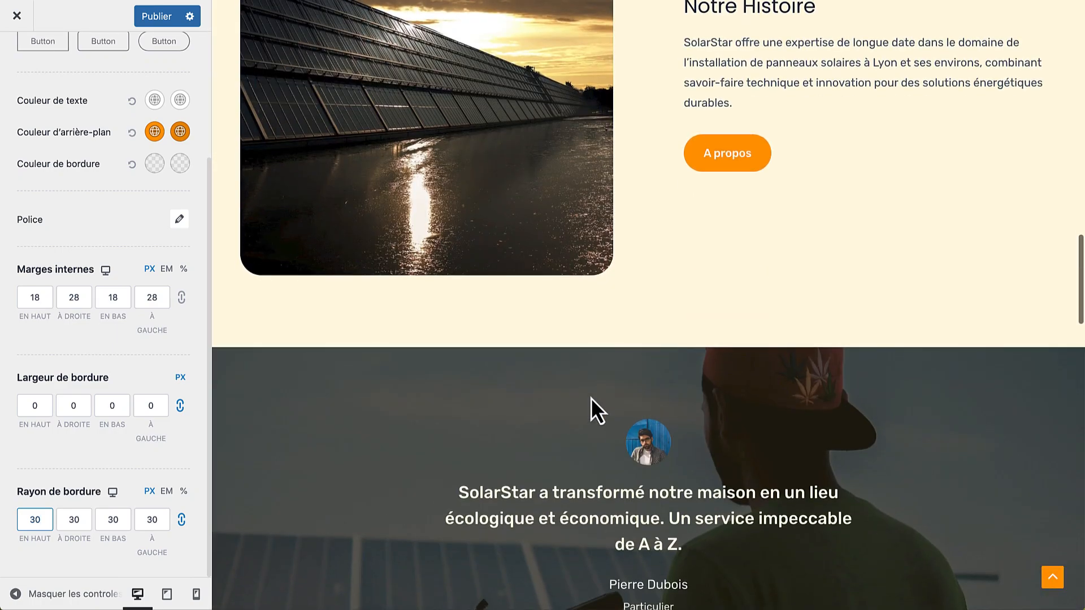
scroll(591, 398, "down", 10)
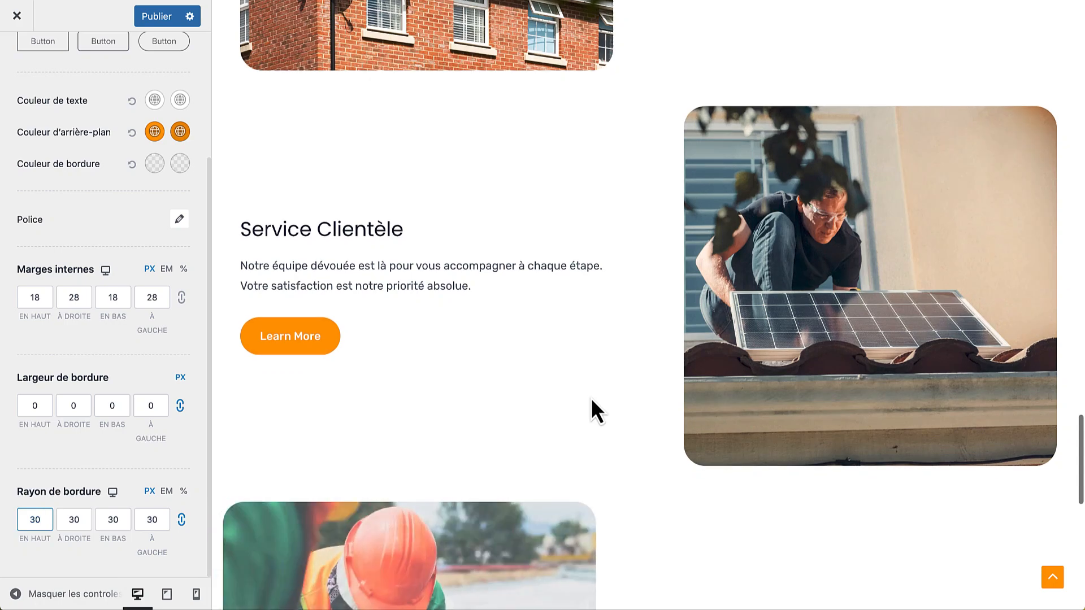
scroll(591, 398, "down", 9)
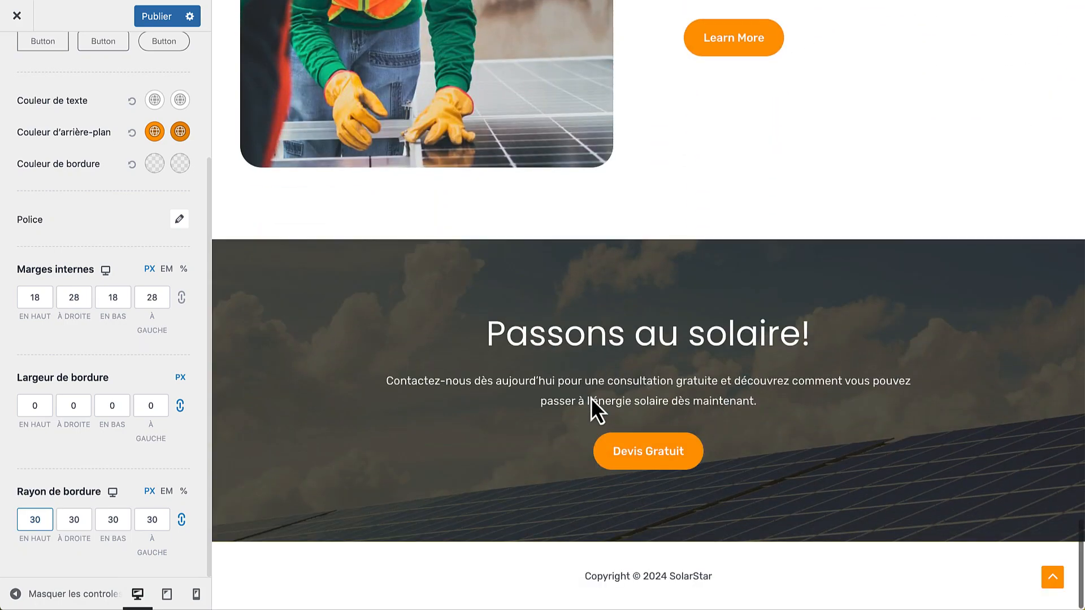
scroll(540, 392, "up", 20)
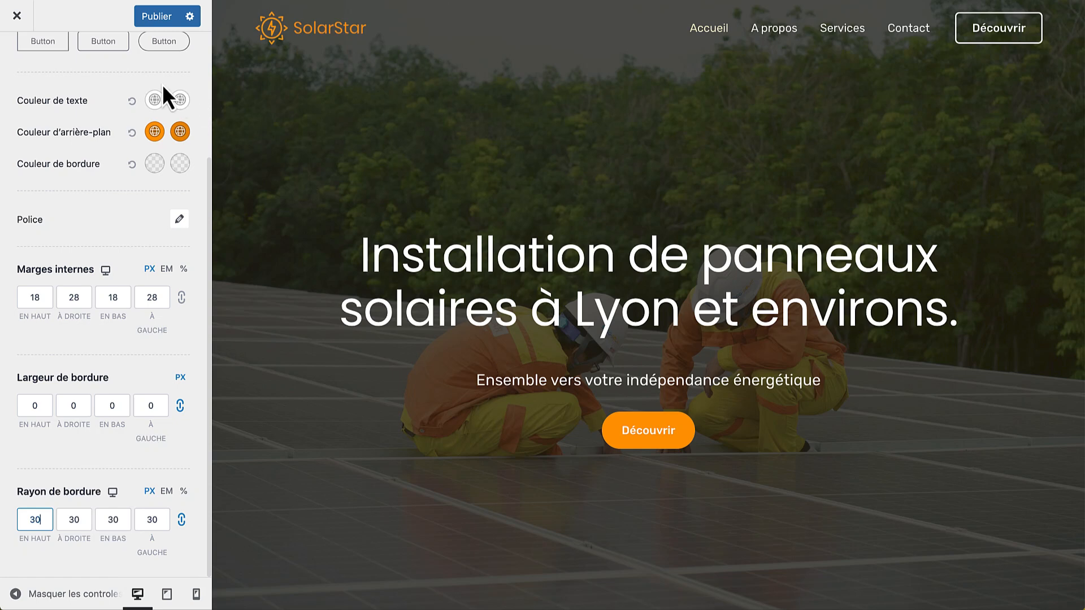
left_click(158, 23)
Back out of Boutons and Global to the main Customizer menu and open Identité du site
scroll(141, 113, "up", 3)
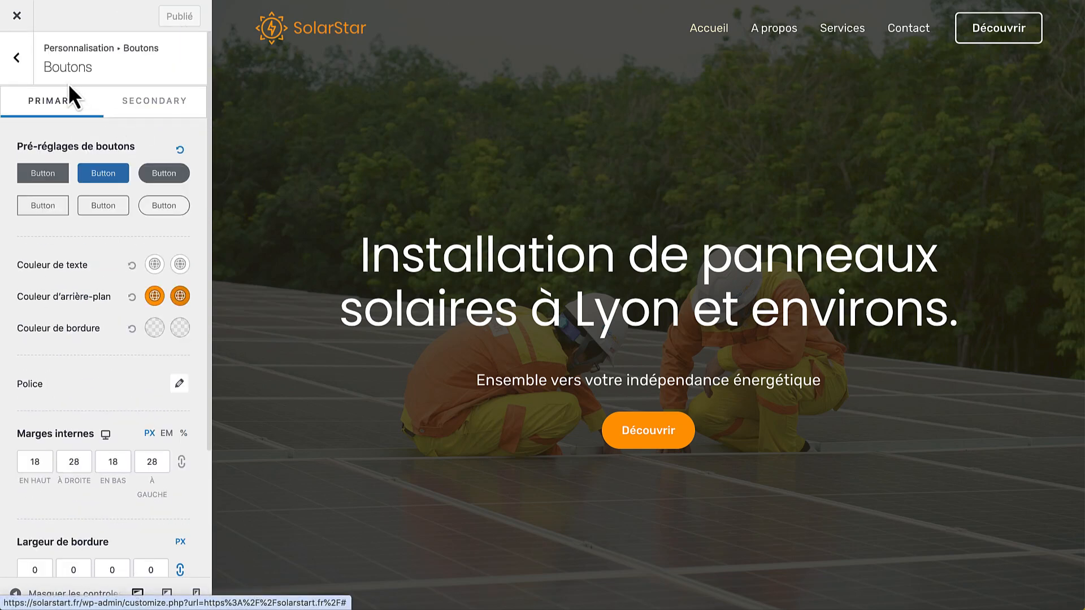
left_click(20, 63)
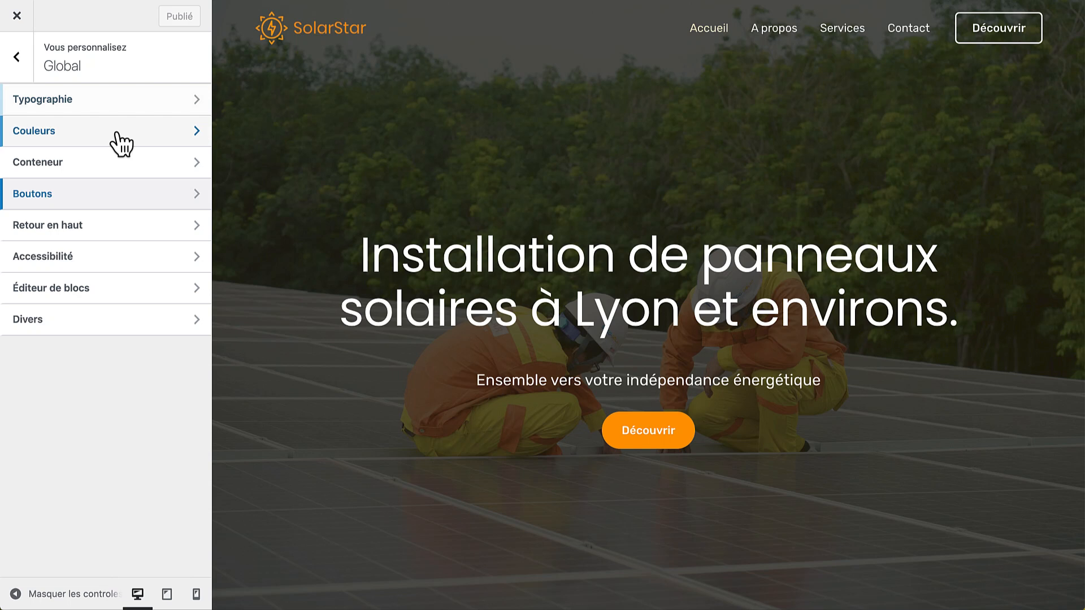
left_click(19, 64)
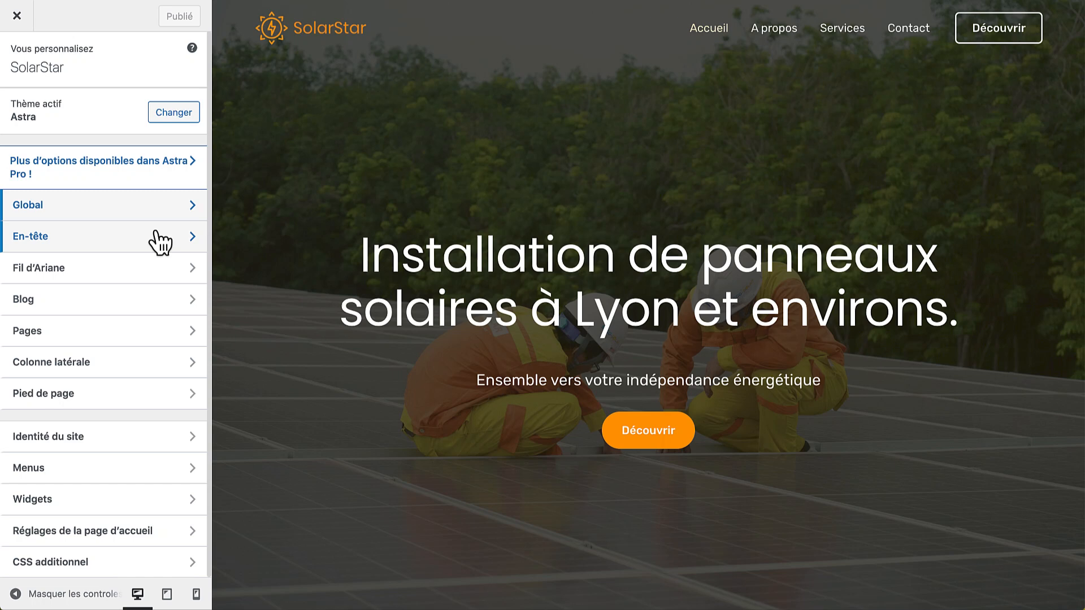
left_click(111, 440)
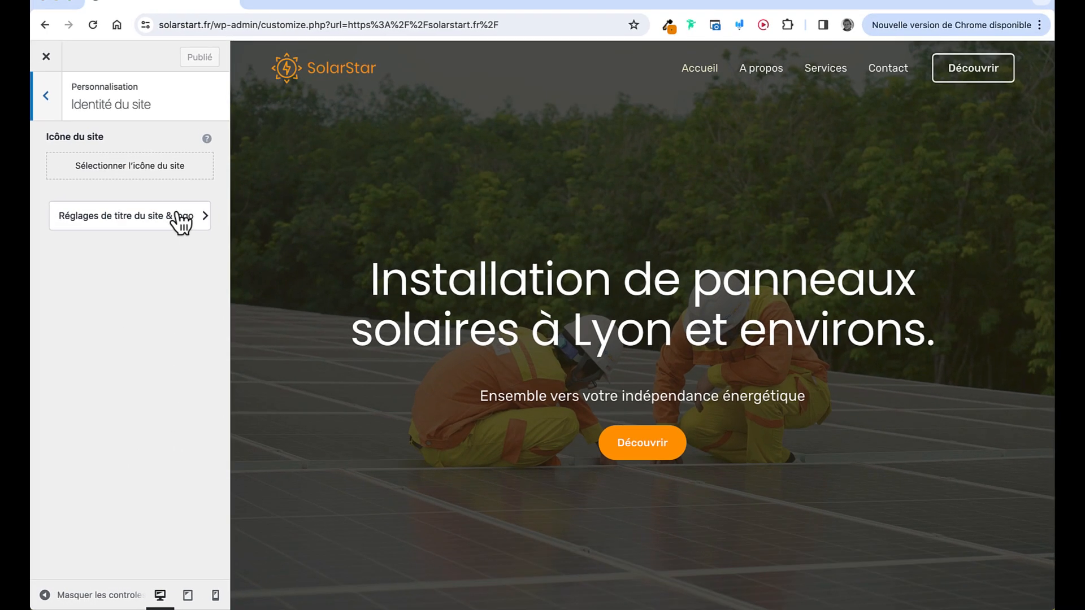
Set the uncropped Favicon-SolarStar image as the site icon, publish, and return to the main list
left_click(153, 182)
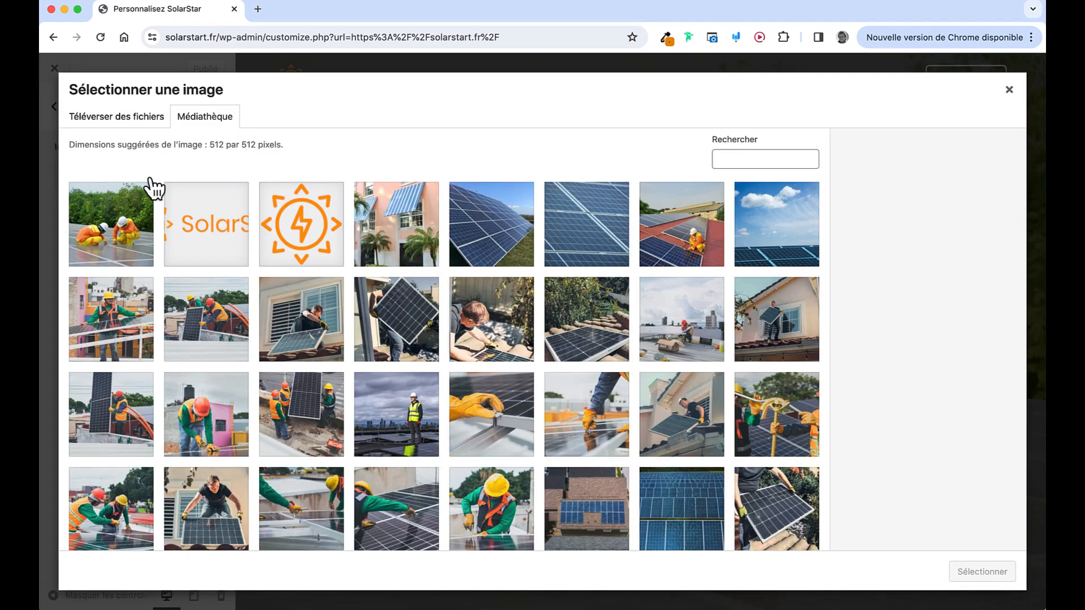
left_click(299, 229)
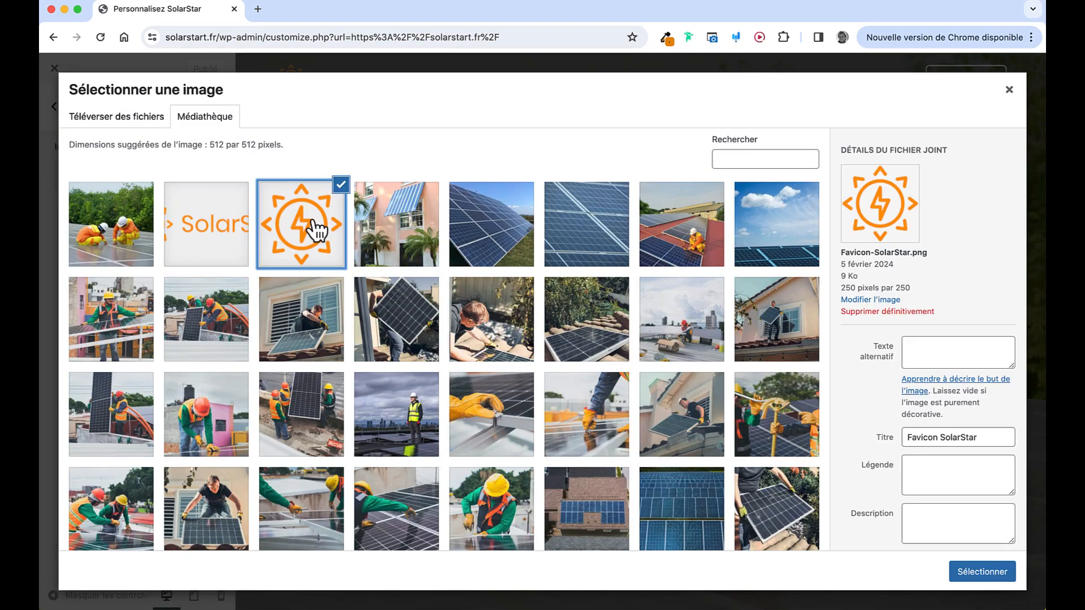
left_click(955, 568)
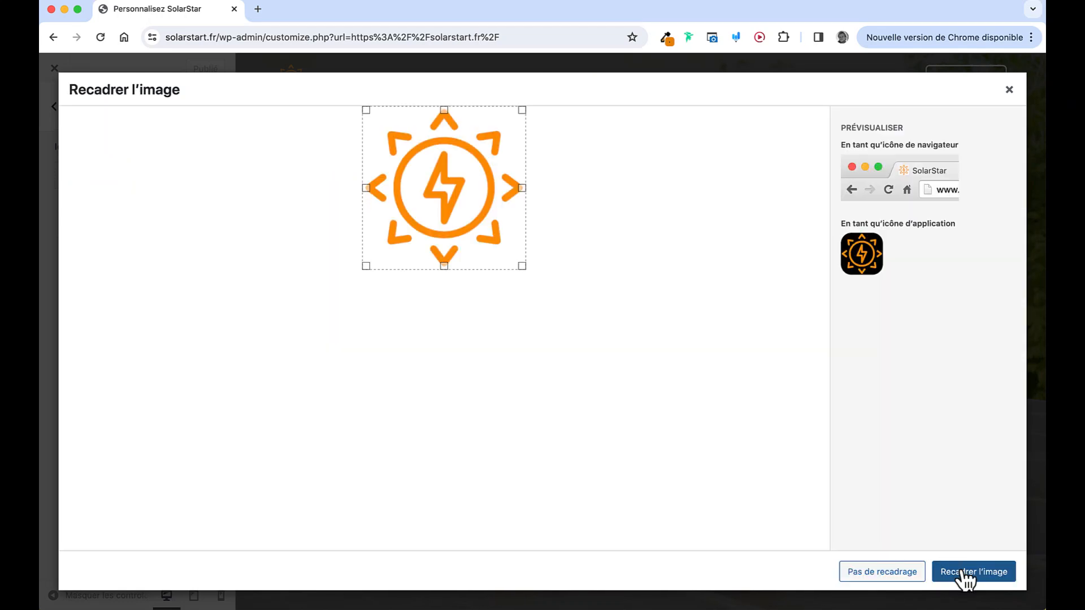
left_click(902, 576)
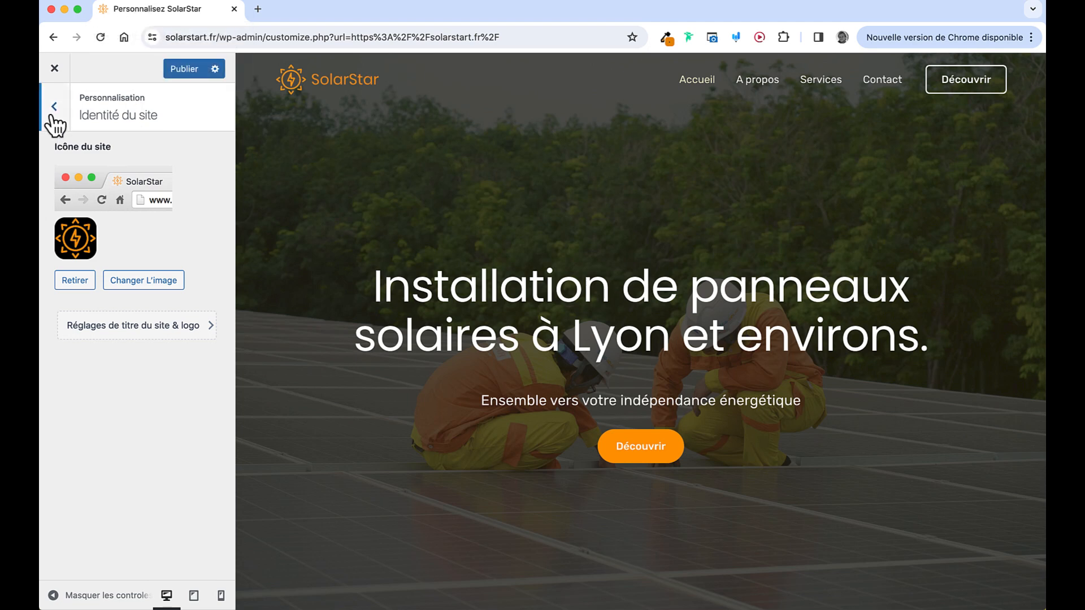
left_click(184, 71)
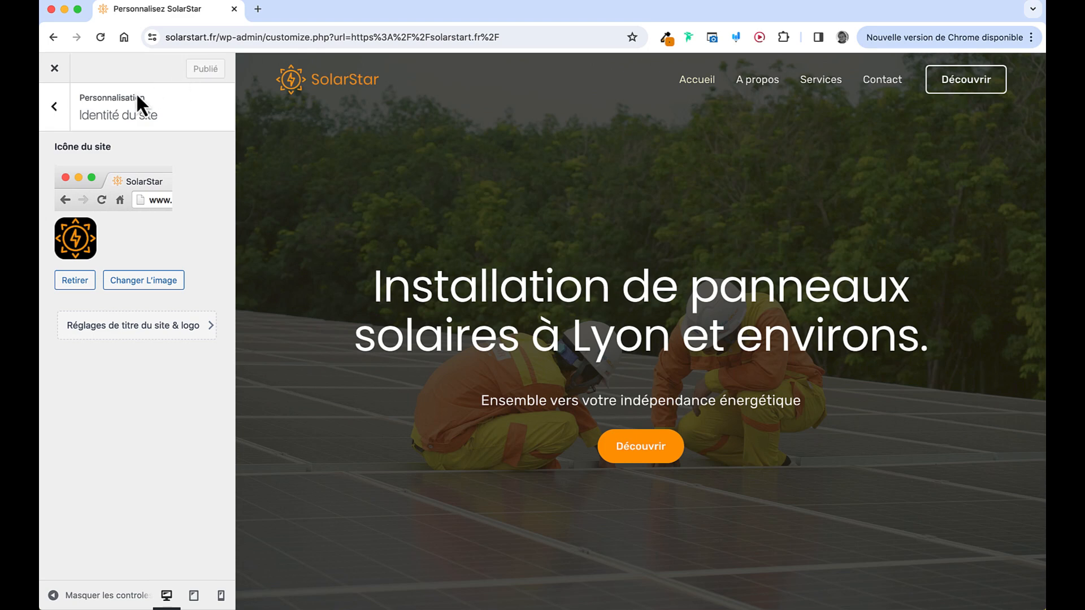
left_click(64, 108)
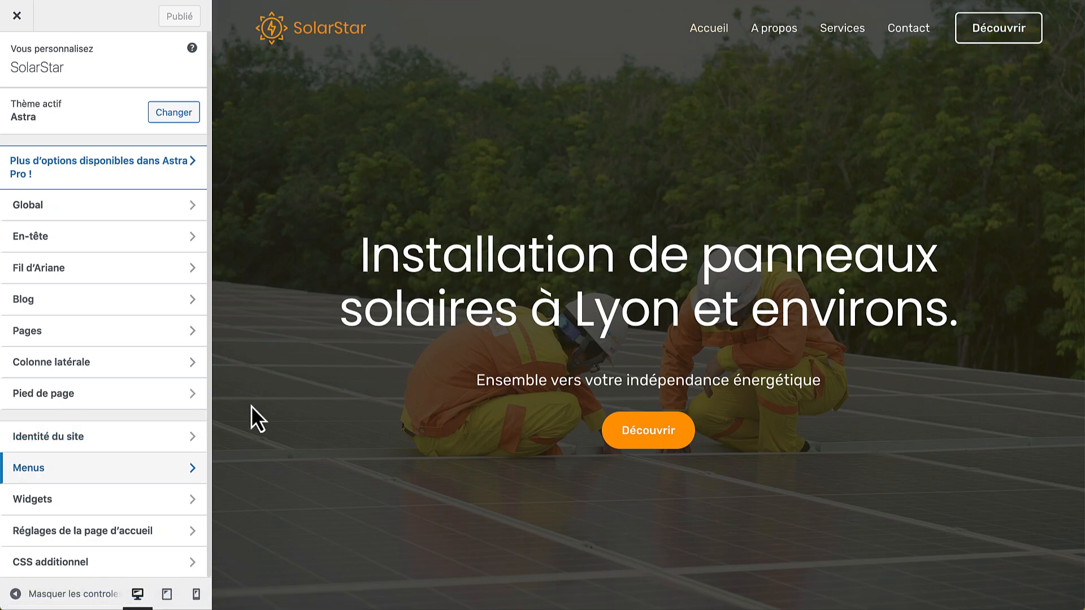
Change the header button text from 'Découvrir' to 'Devis Gratuit', then close the Customizer
left_click(117, 244)
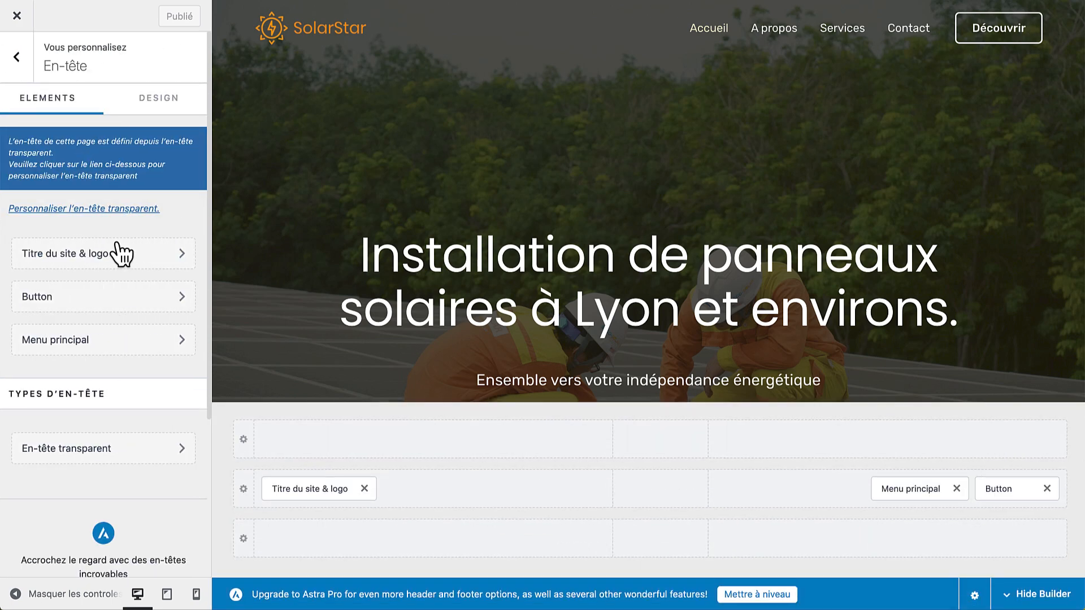
left_click(87, 295)
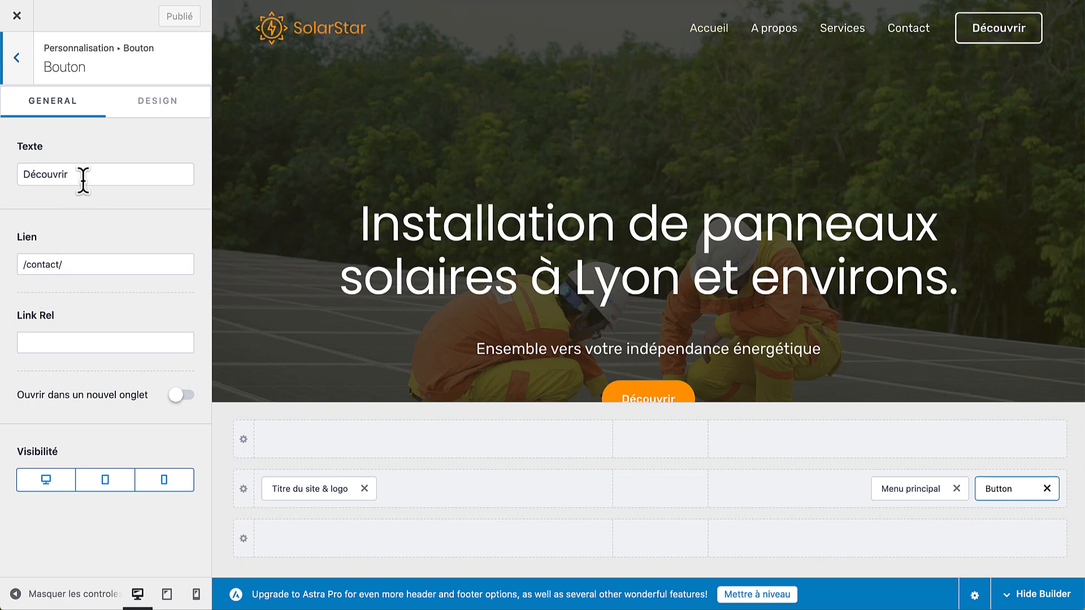
left_click_drag(83, 179, 2, 187)
type("Devi")
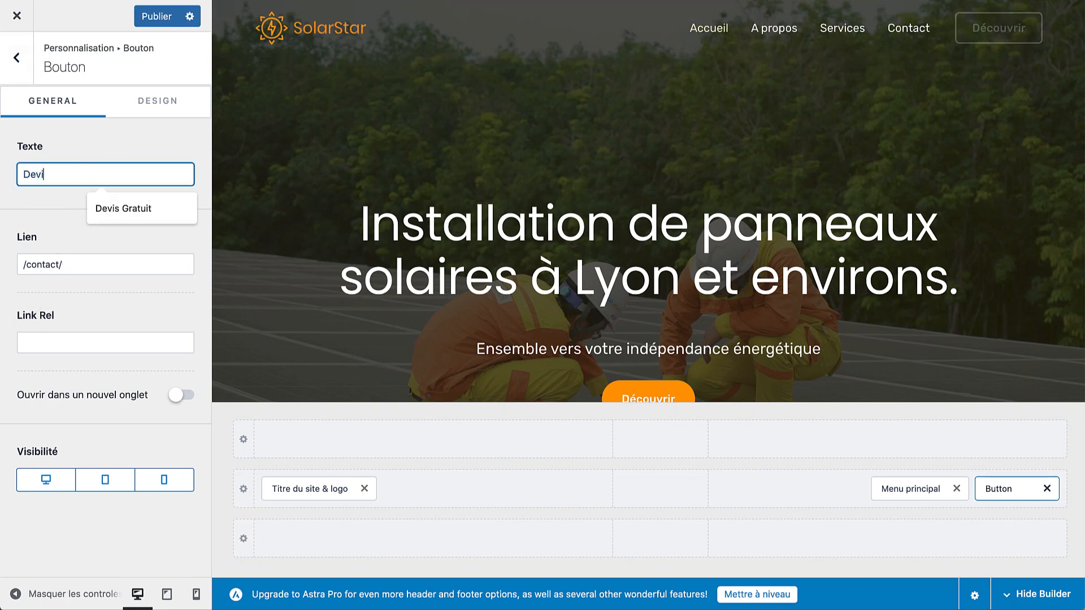
type("s Gratuit")
left_click(79, 218)
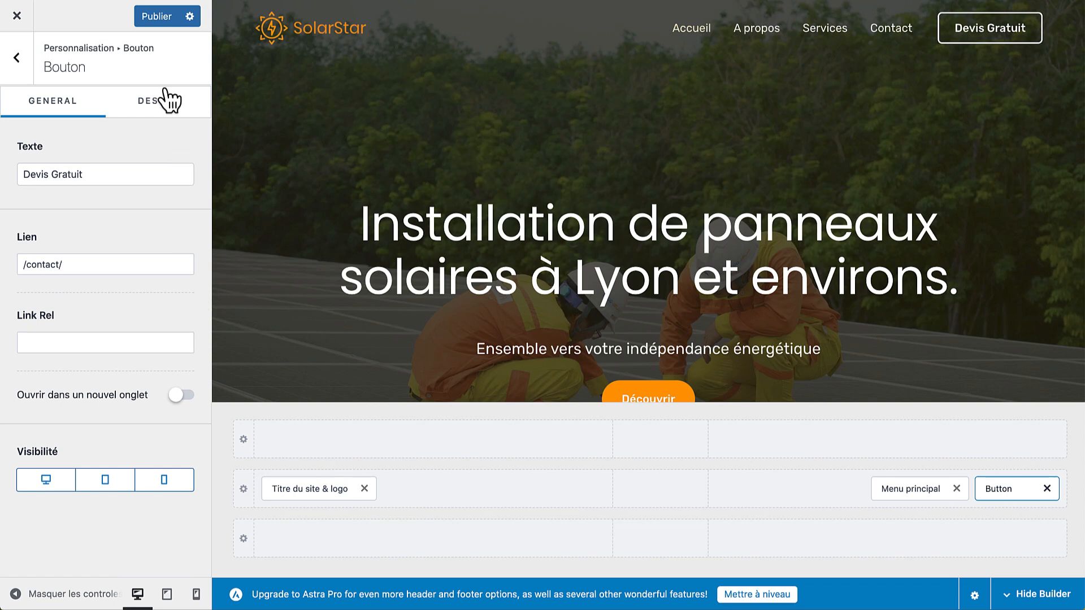
left_click(17, 16)
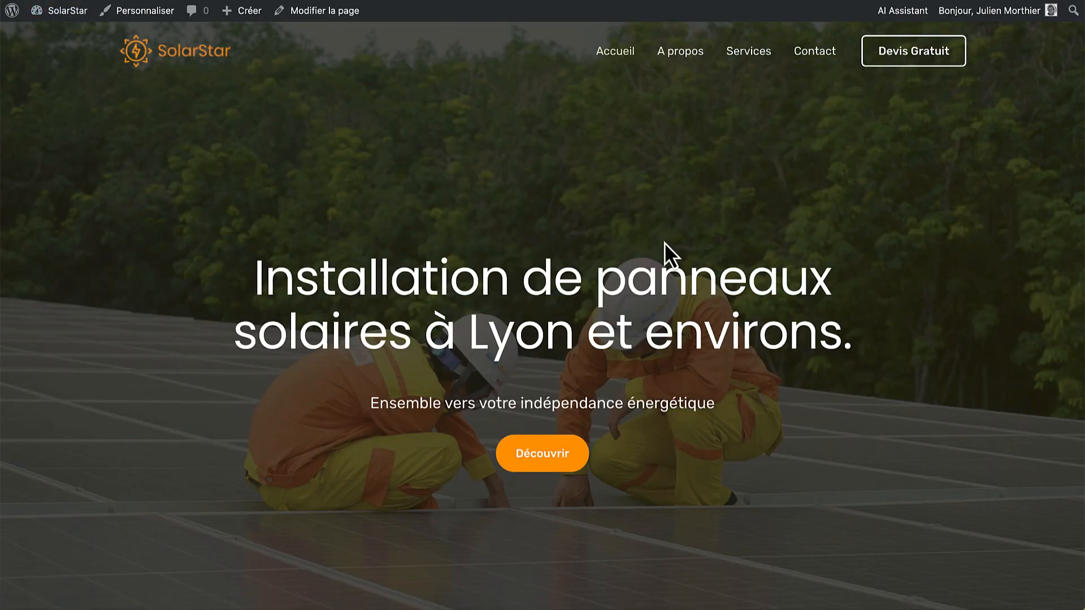
scroll(665, 242, "down", 10)
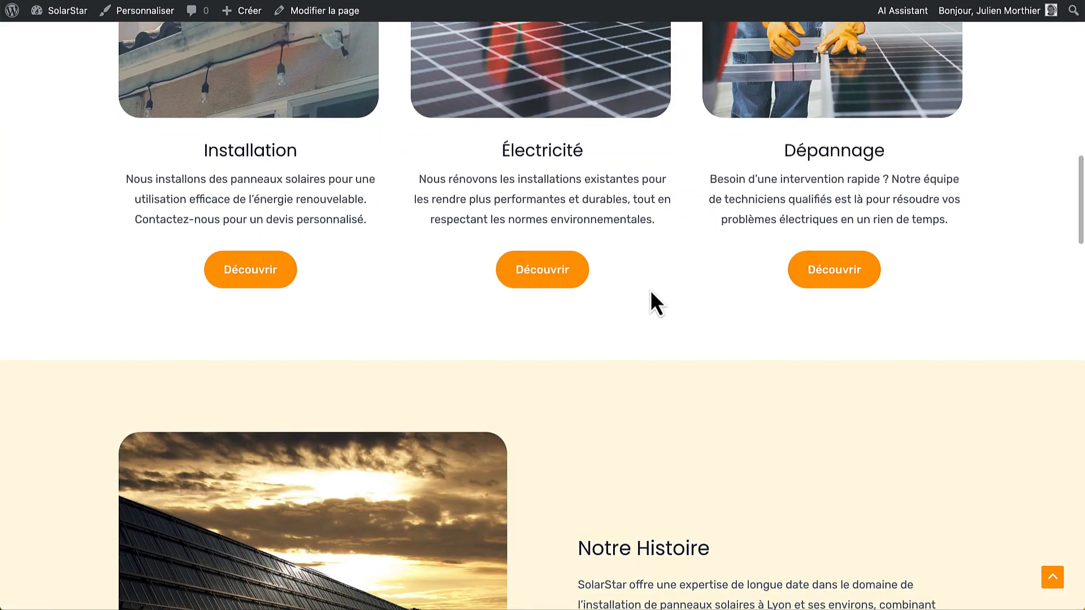
scroll(727, 430, "down", 10)
scroll(727, 429, "down", 8)
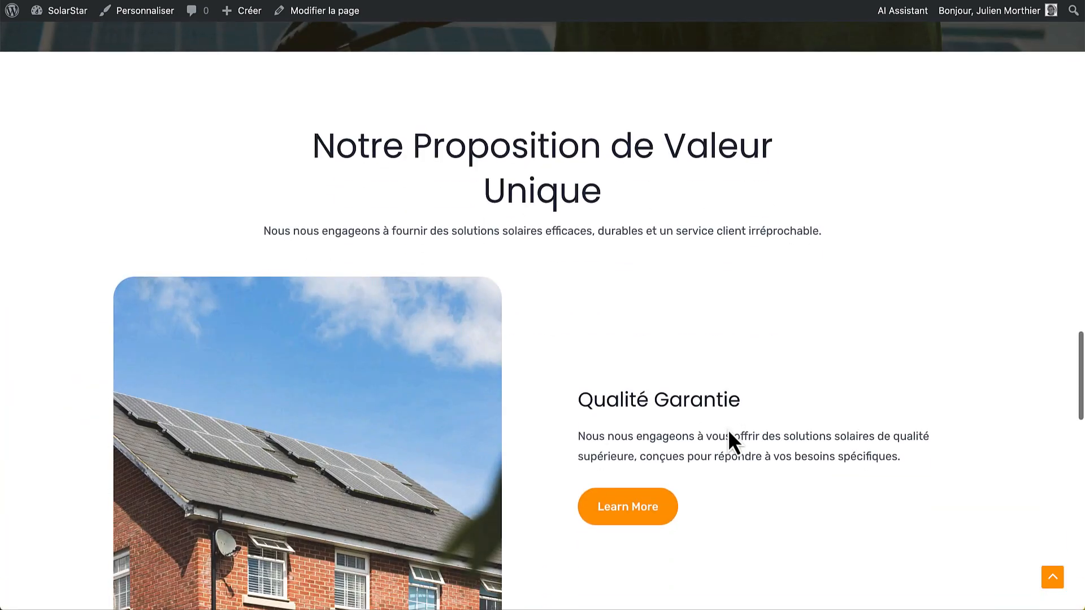
scroll(531, 369, "down", 5)
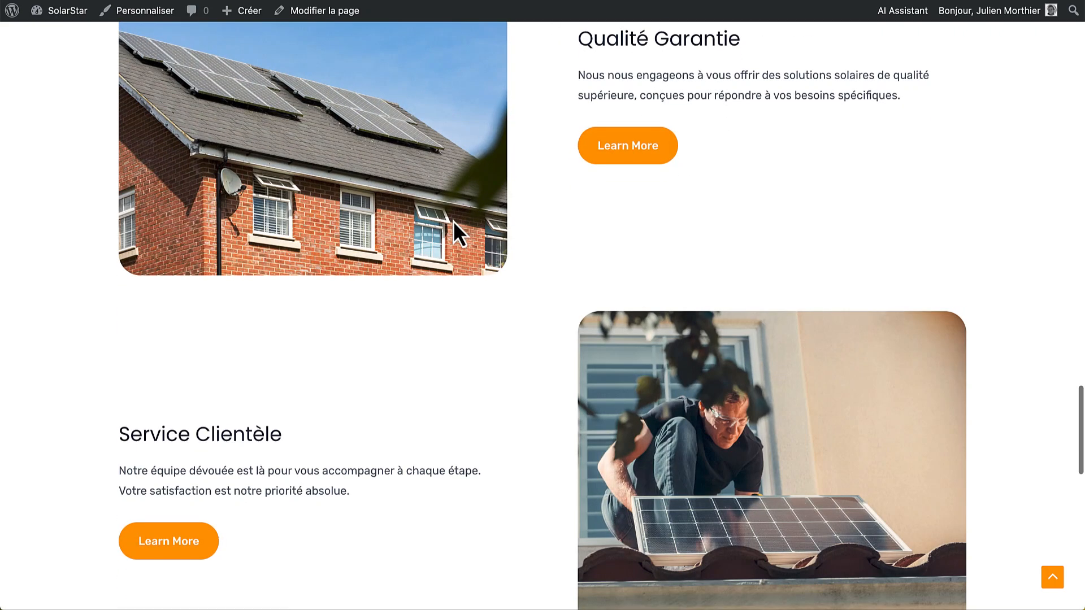
scroll(471, 463, "down", 6)
scroll(472, 460, "down", 3)
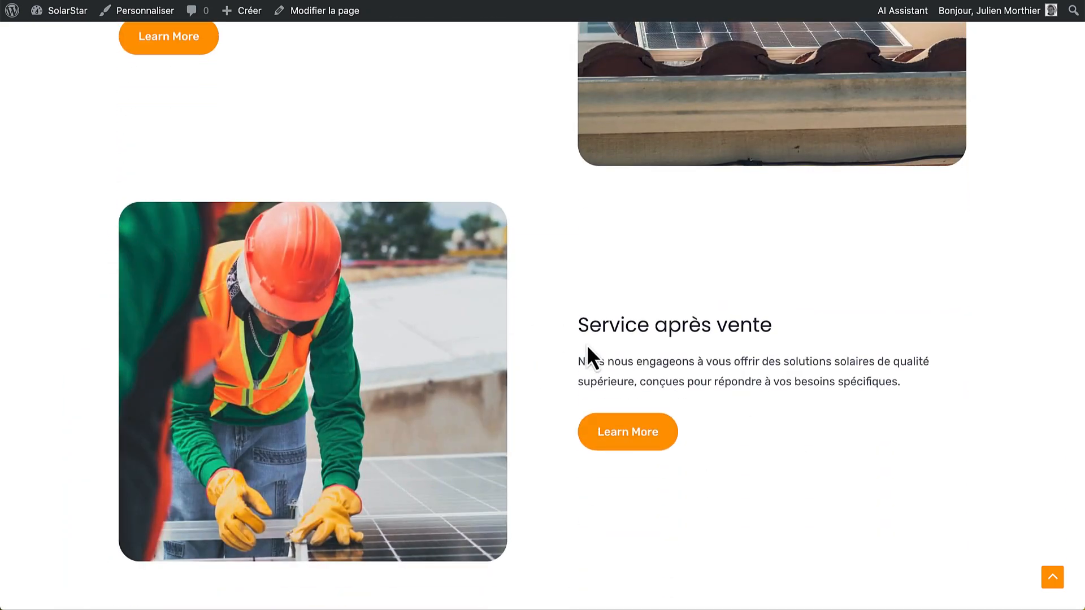
scroll(586, 345, "down", 7)
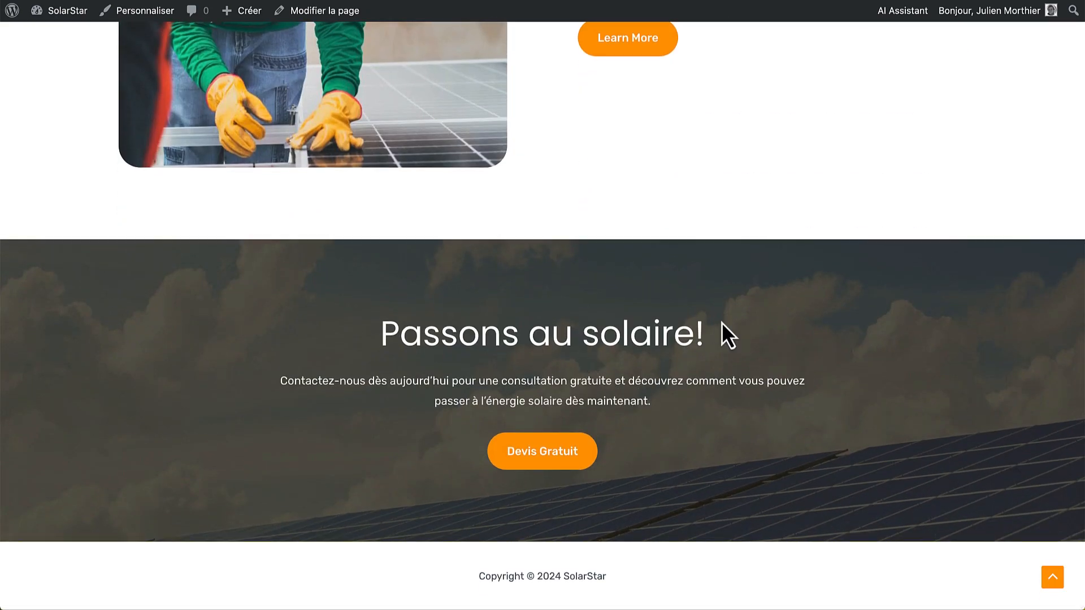
left_click(1052, 578)
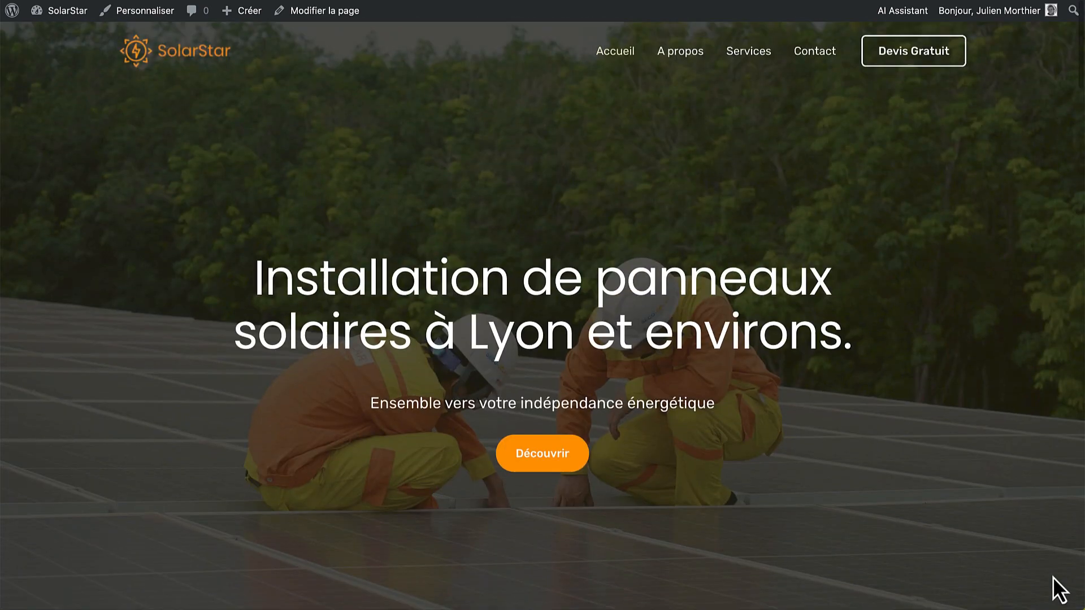
left_click(757, 64)
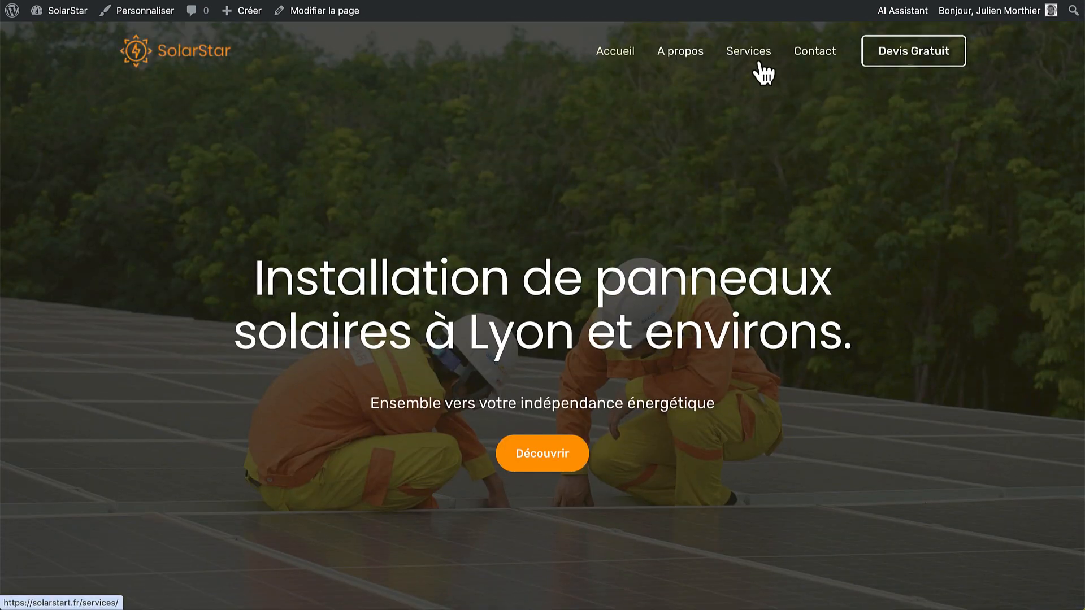
scroll(802, 378, "down", 15)
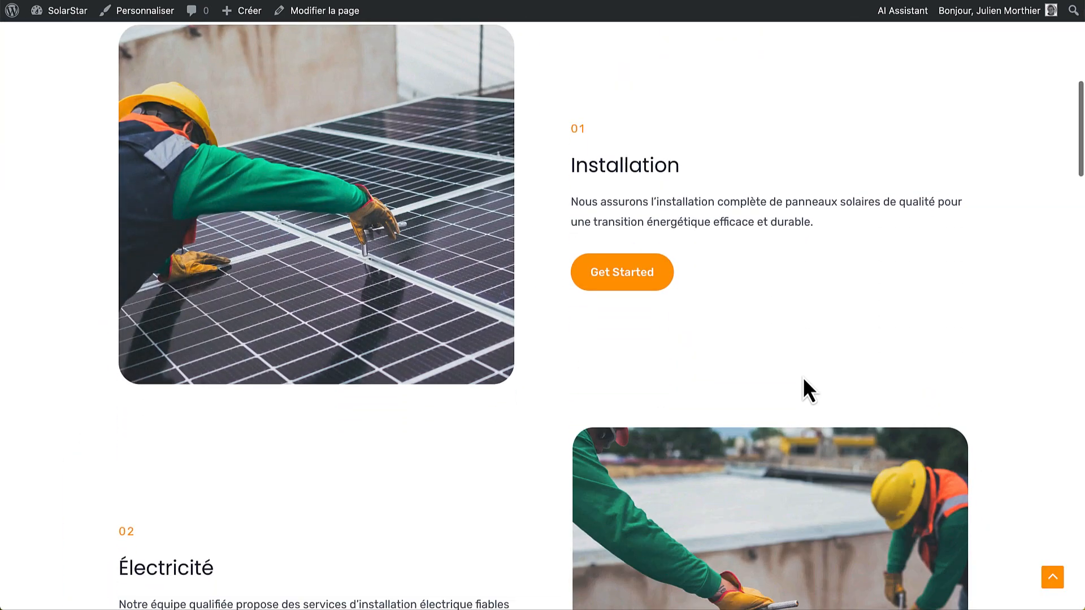
scroll(703, 435, "down", 5)
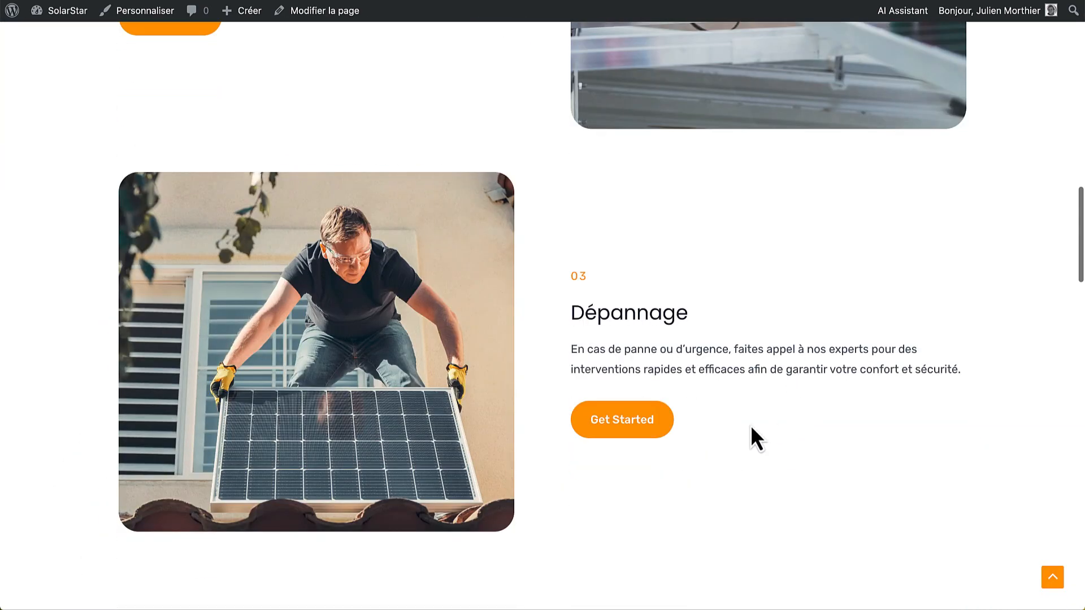
scroll(814, 412, "down", 8)
scroll(814, 409, "down", 12)
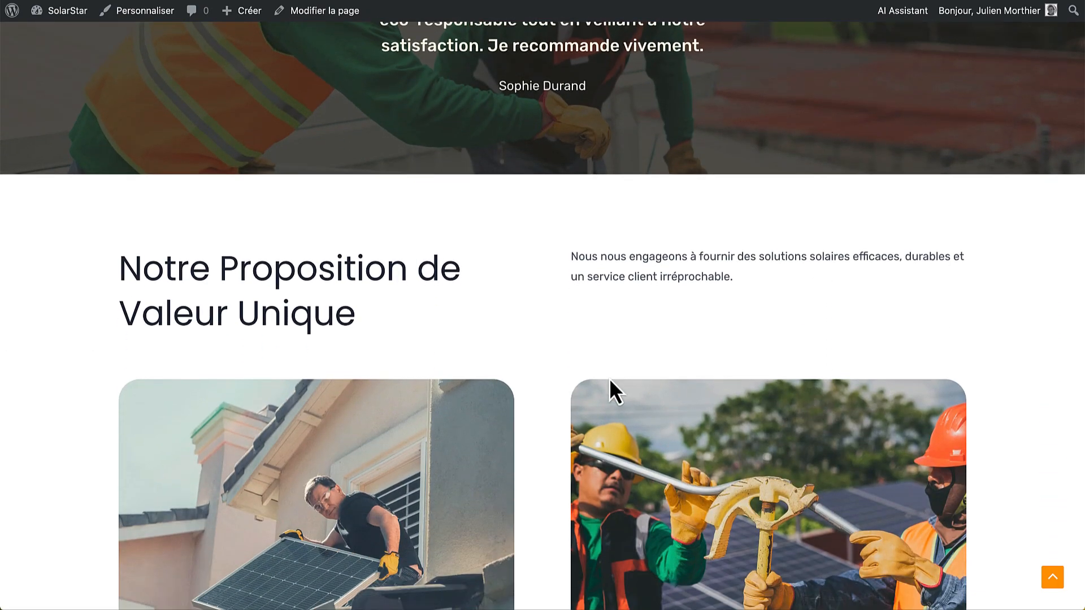
scroll(610, 389, "down", 9)
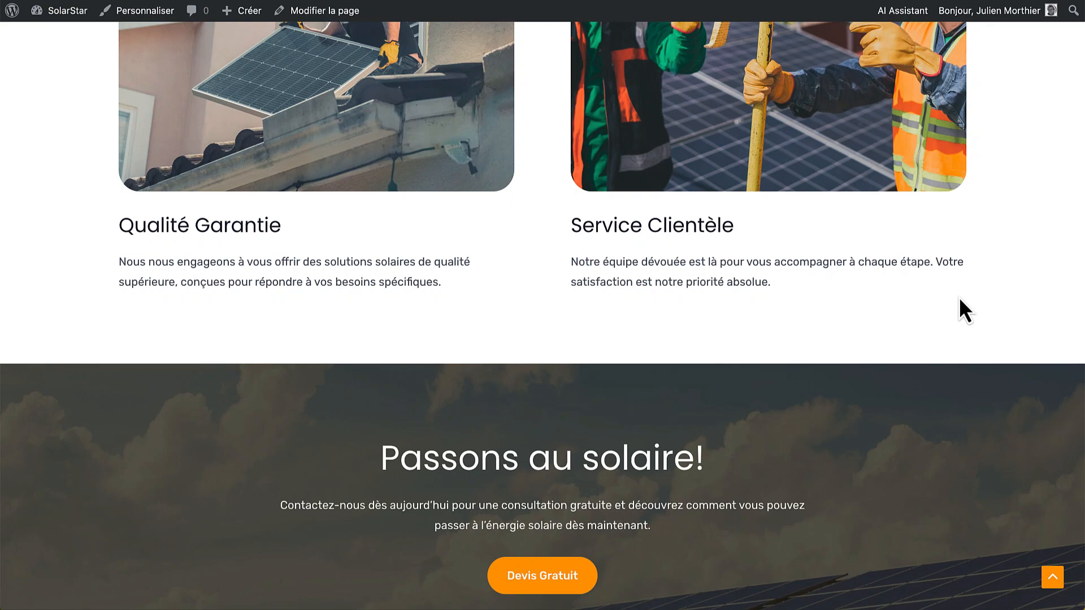
scroll(959, 297, "down", 3)
scroll(959, 298, "up", 20)
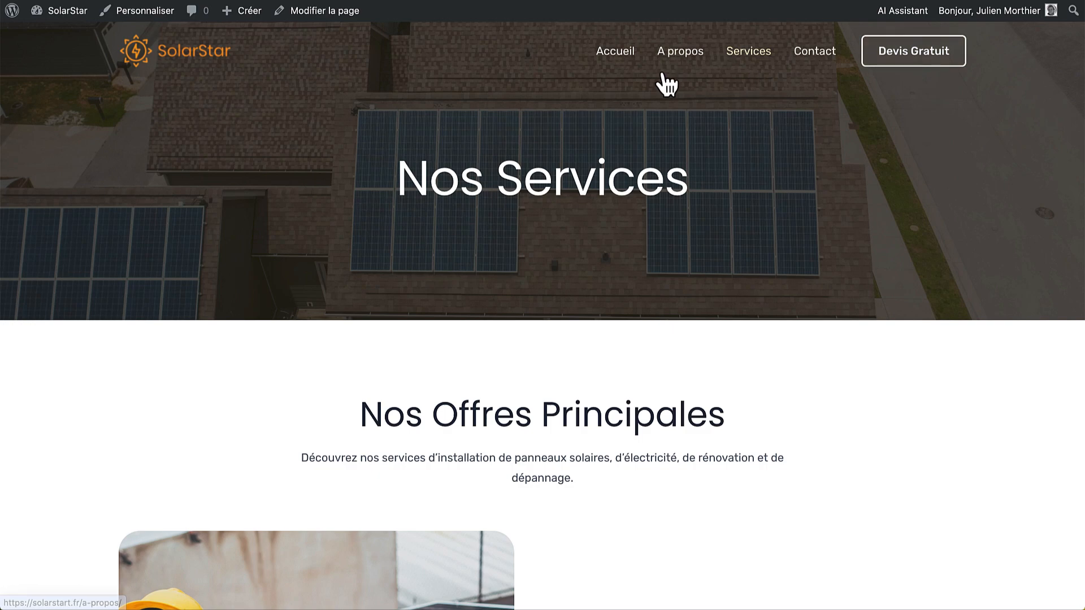
left_click(625, 56)
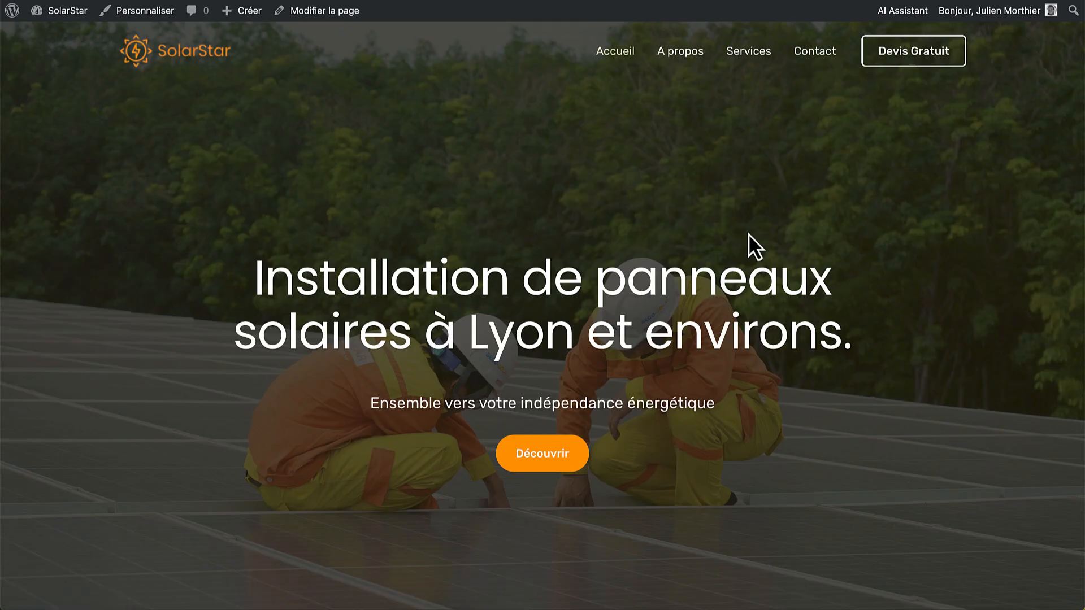
scroll(729, 305, "down", 5)
scroll(730, 311, "down", 4)
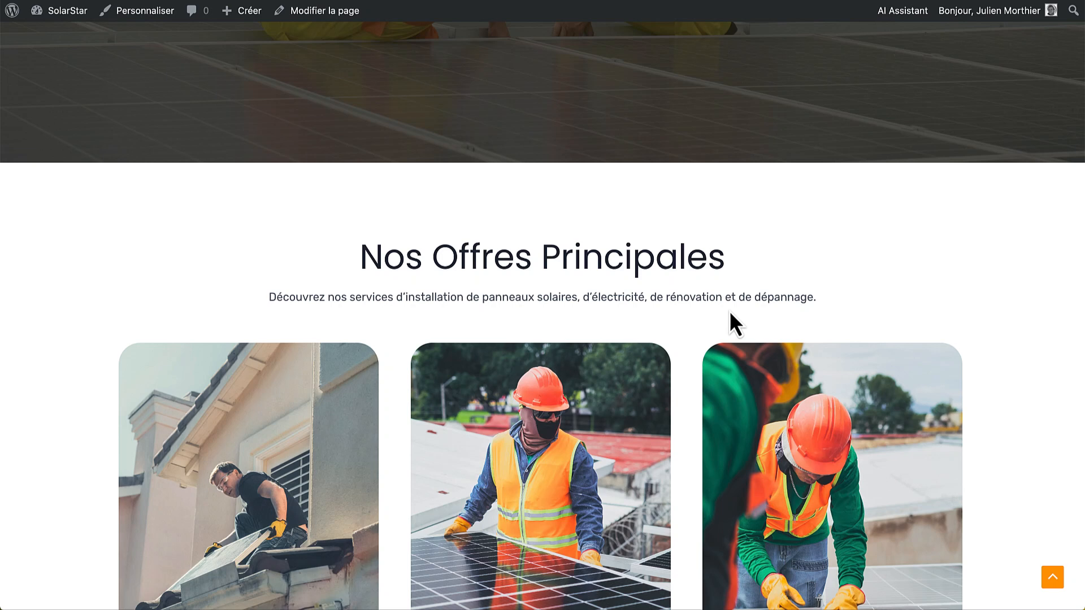
scroll(730, 311, "down", 4)
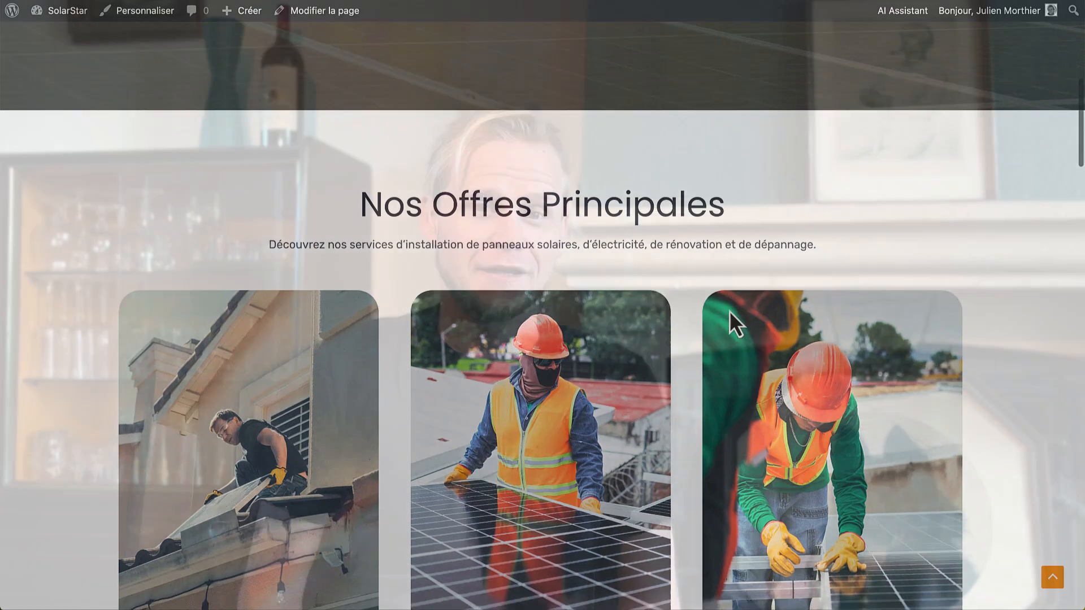